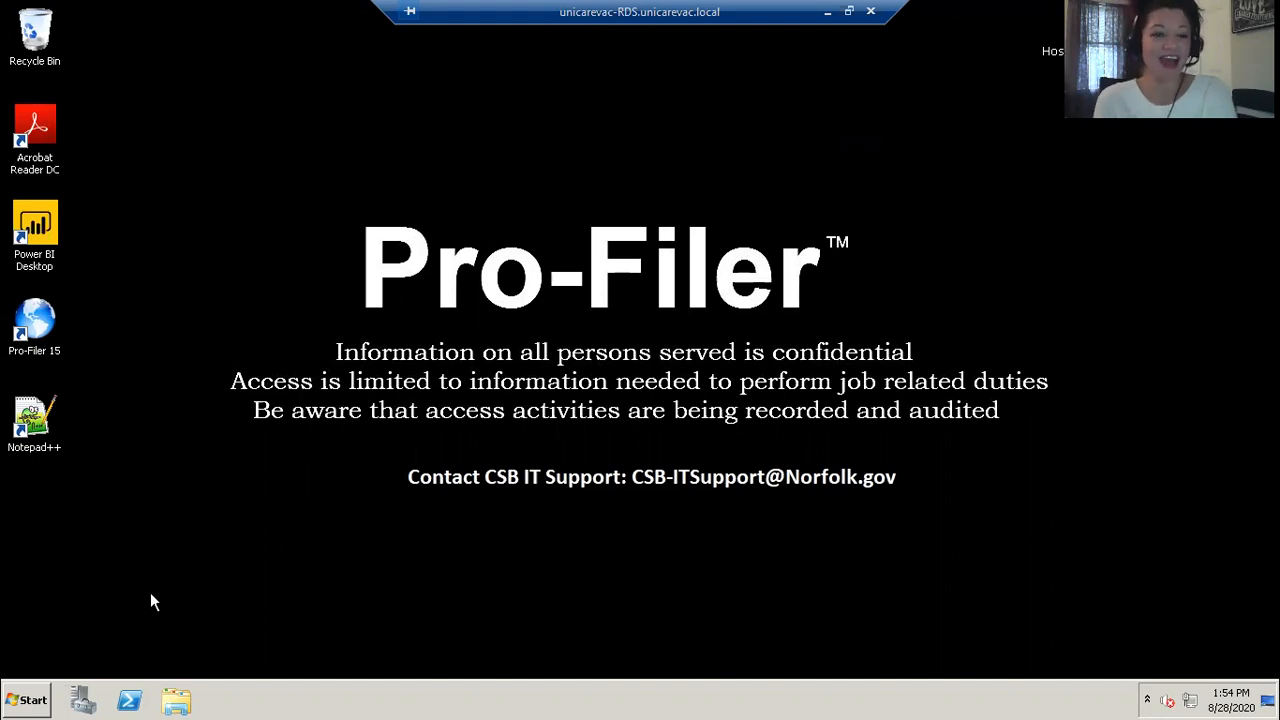
{"action": "left_click", "coordinate": [29, 701]}
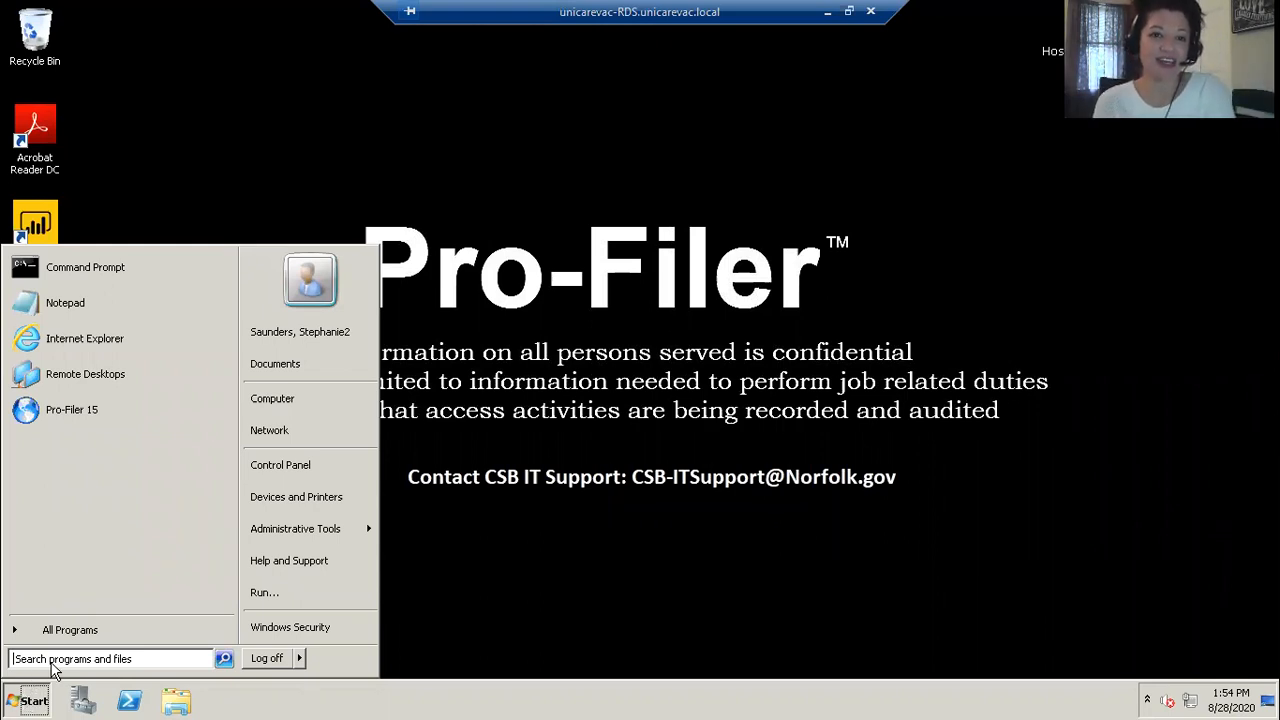
{"action": "left_click", "coordinate": [255, 628]}
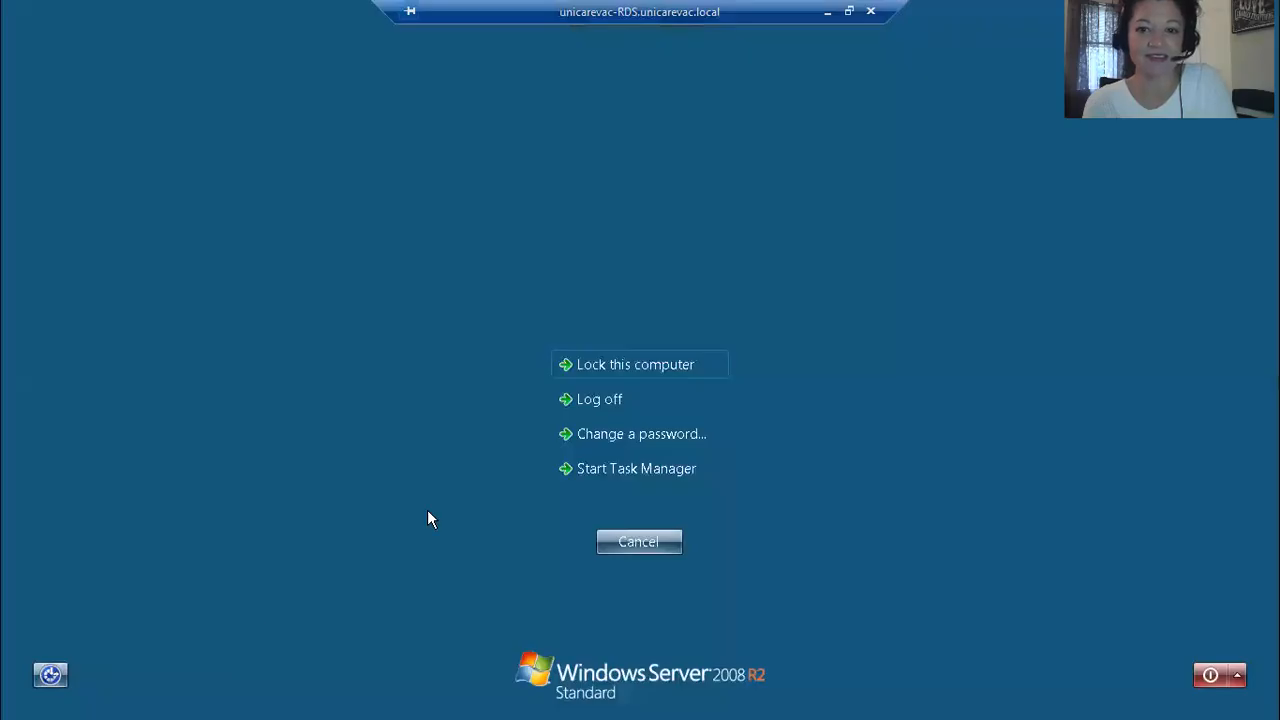
{"action": "left_click", "coordinate": [596, 437]}
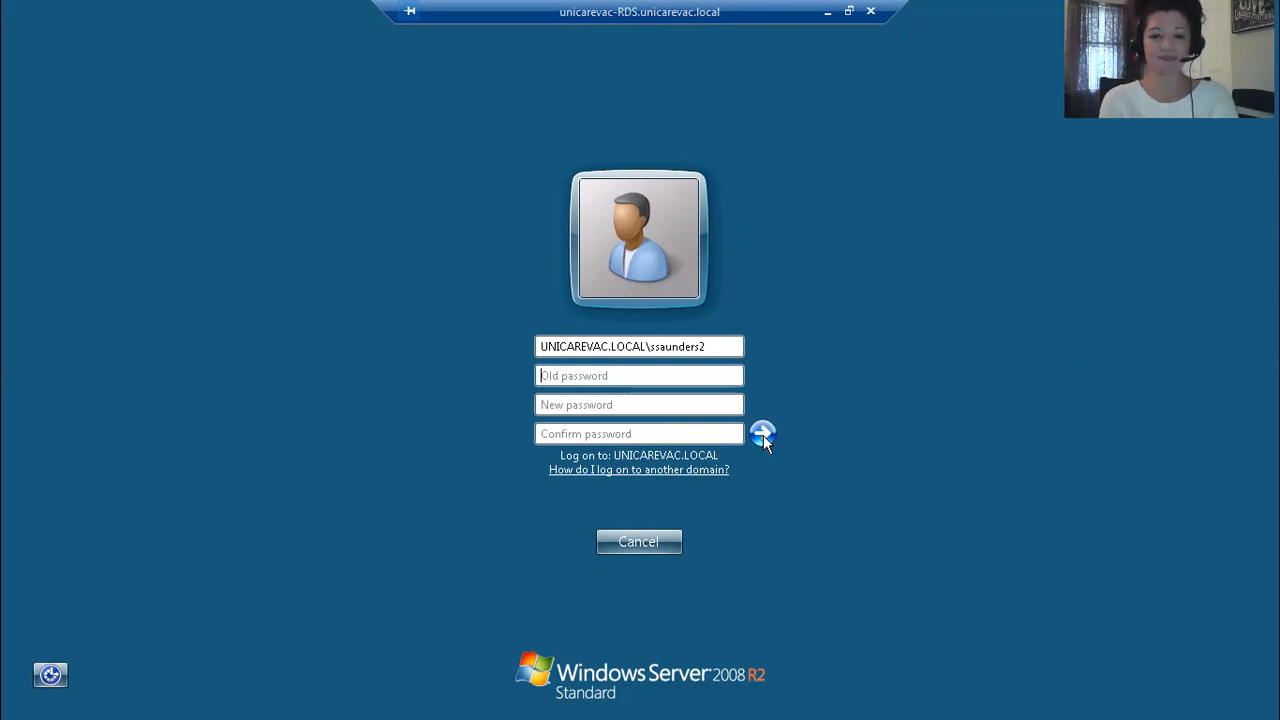
{"action": "left_click", "coordinate": [638, 542]}
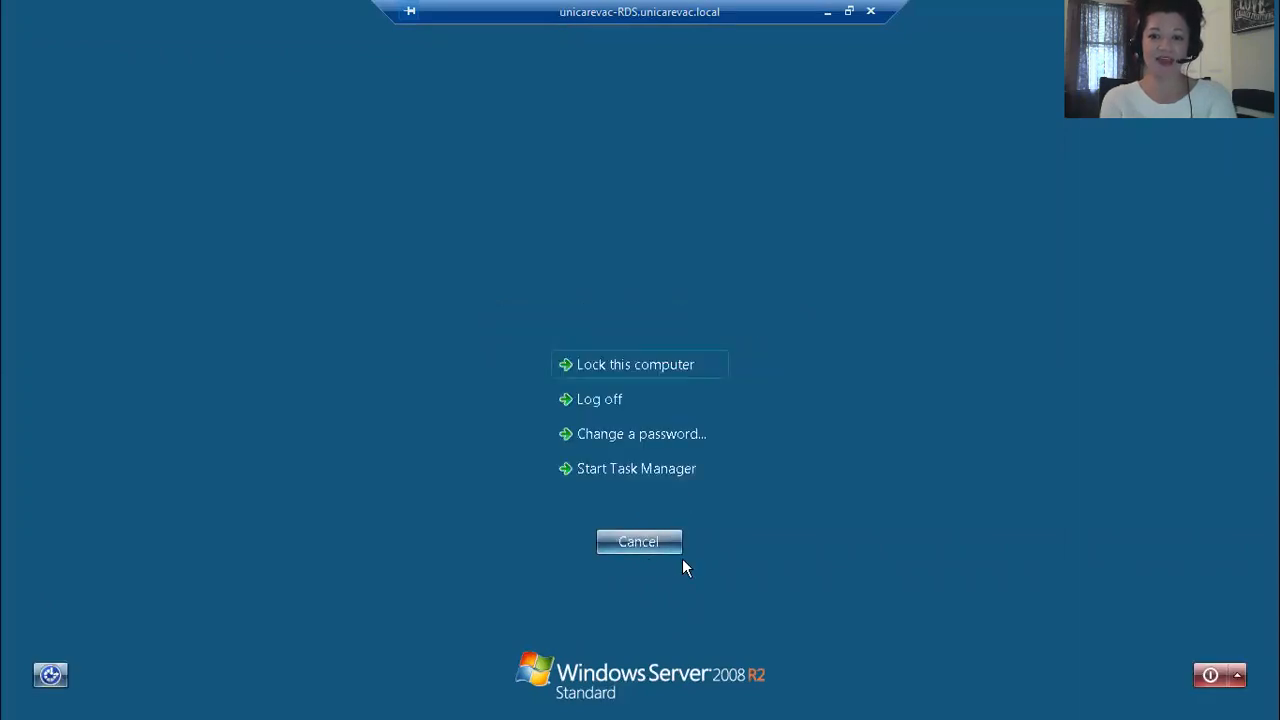
{"action": "left_click", "coordinate": [645, 542]}
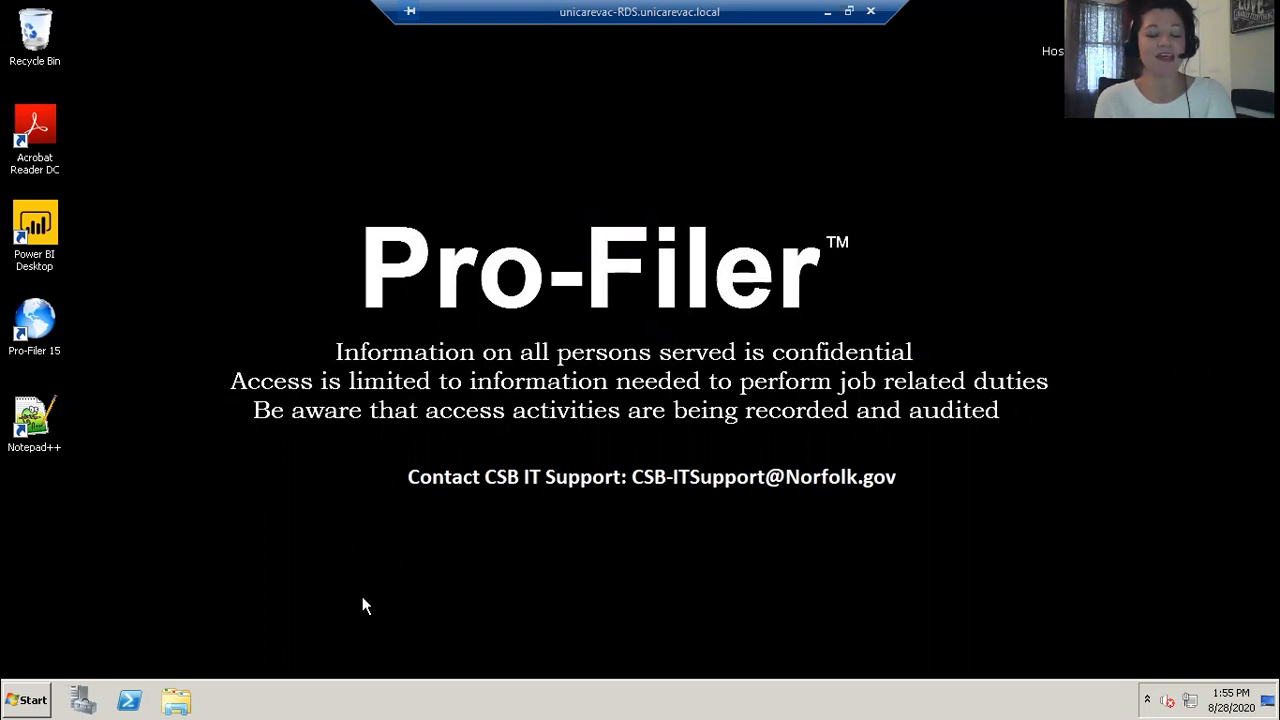
Step: Launch Pro-Filer 15 and open the Norfolk Training database
{"action": "double_click", "coordinate": [36, 320]}
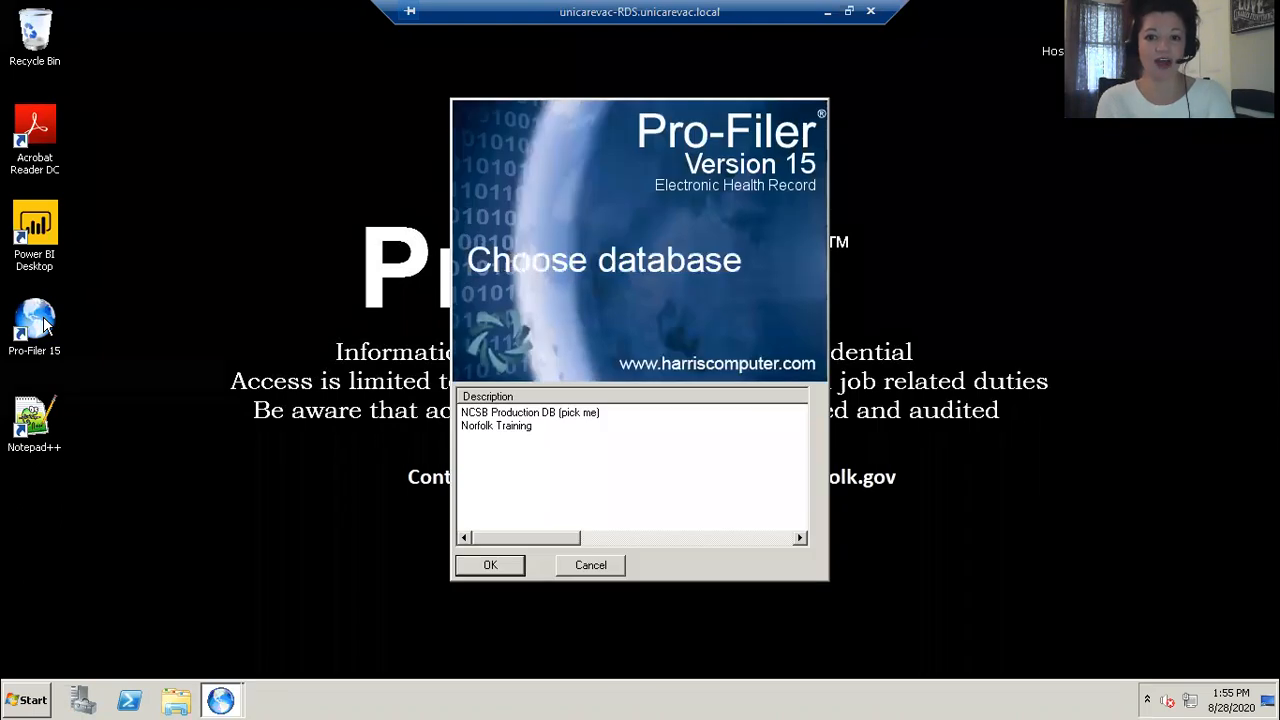
{"action": "left_click", "coordinate": [515, 430]}
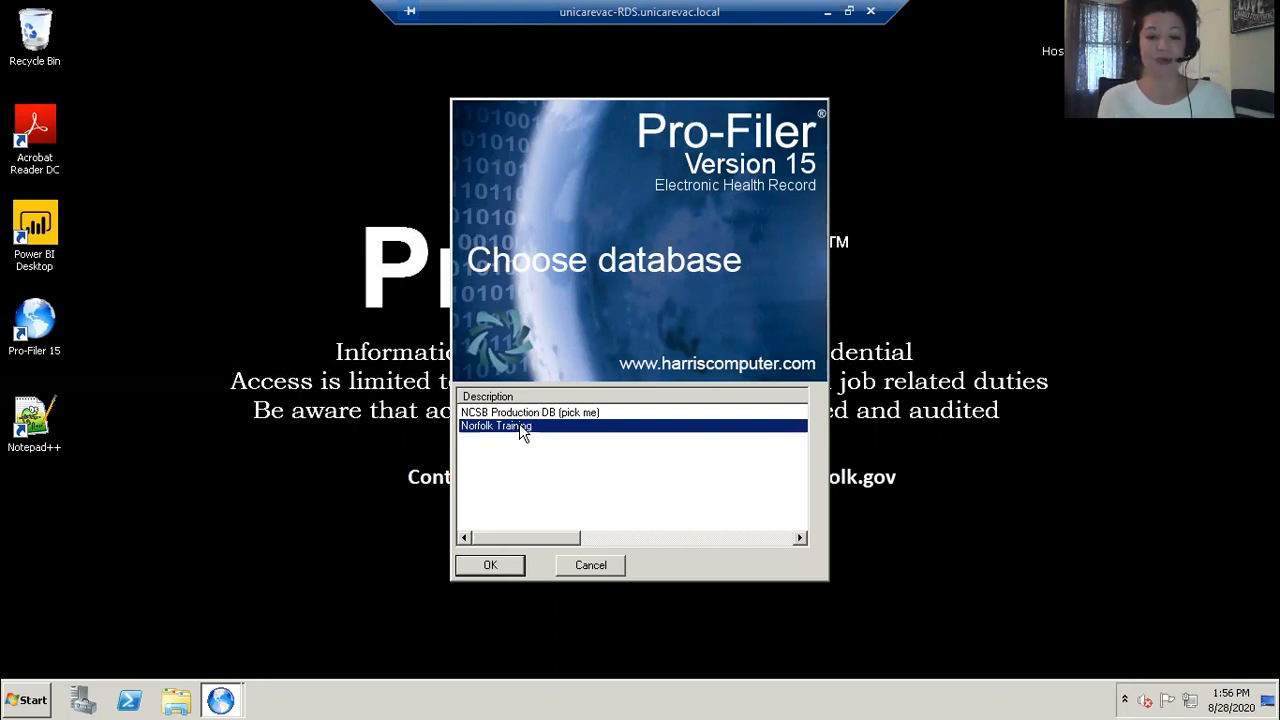
{"action": "left_click", "coordinate": [490, 565]}
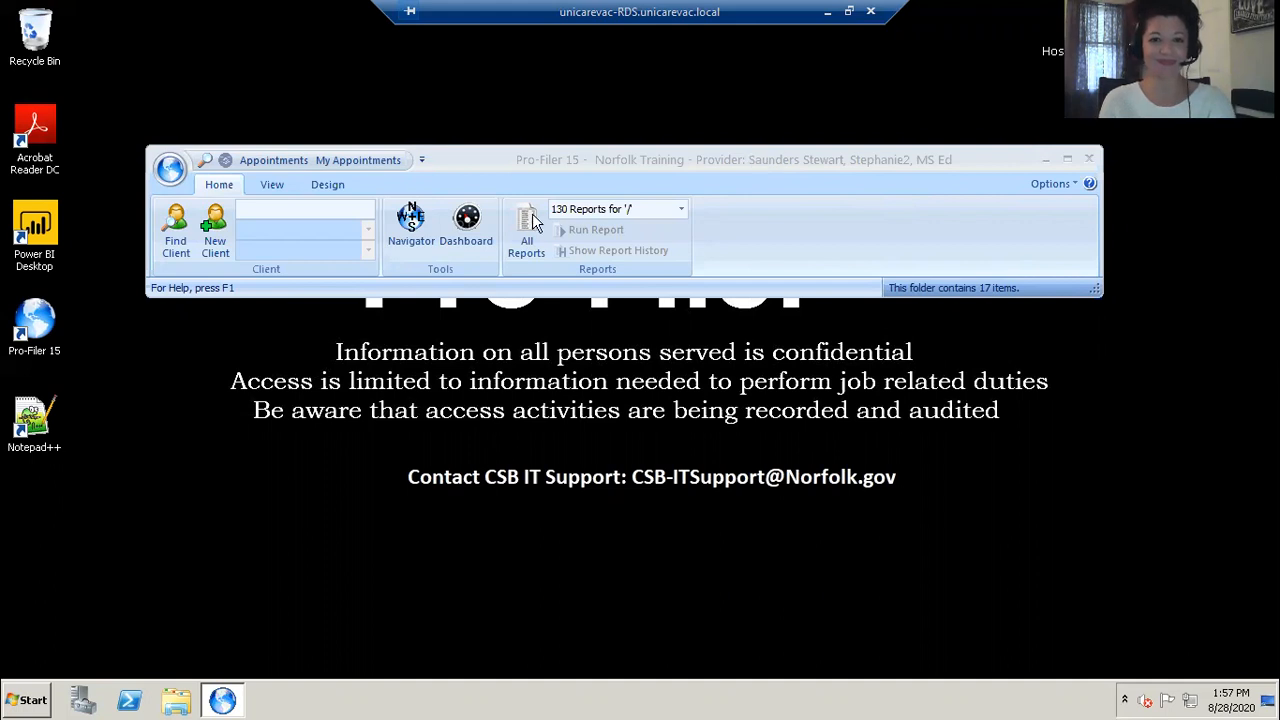
Step: Open the Navigator and search for the client by last name and first-name initials
{"action": "left_click", "coordinate": [411, 218]}
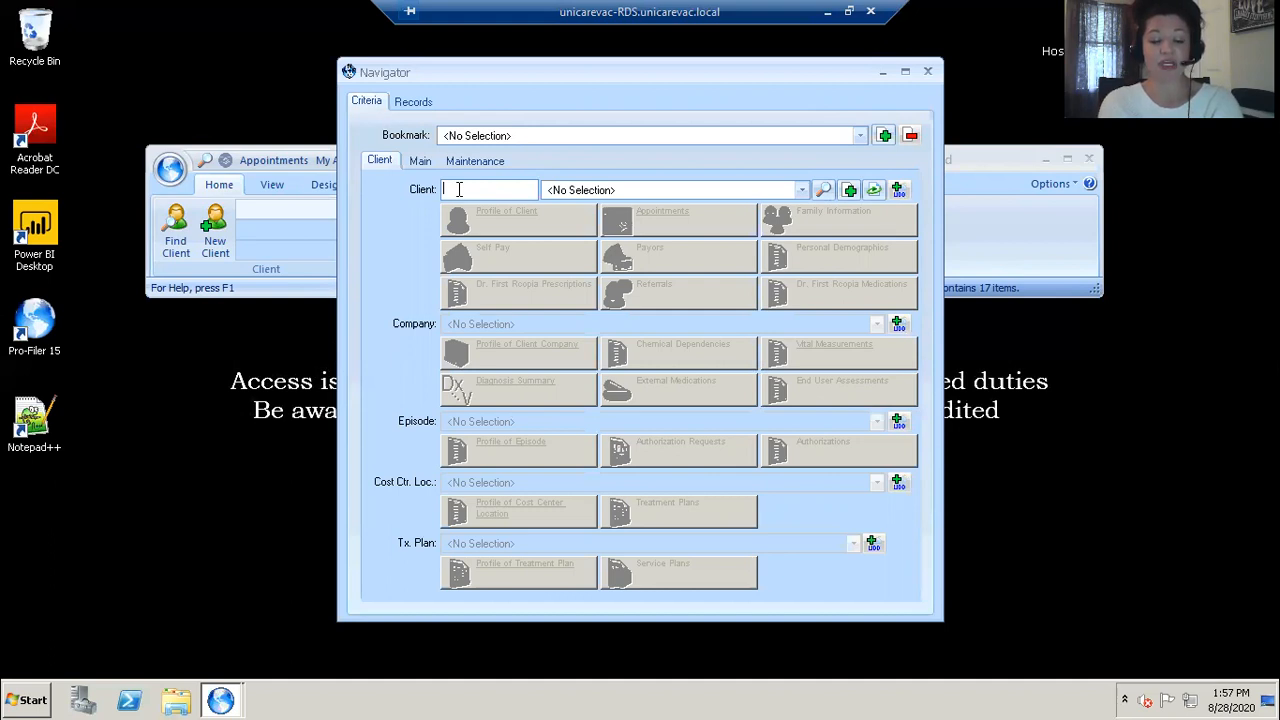
{"action": "type", "text": "grang"}
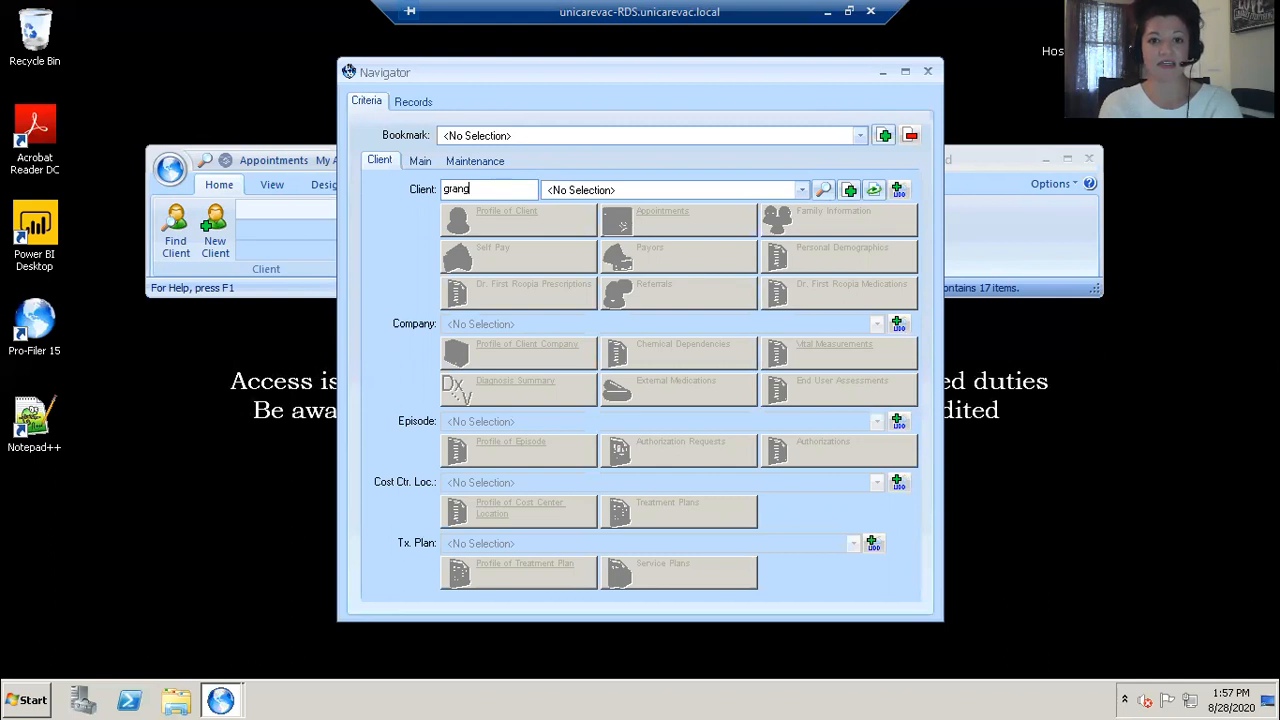
{"action": "type", "text": "er her"}
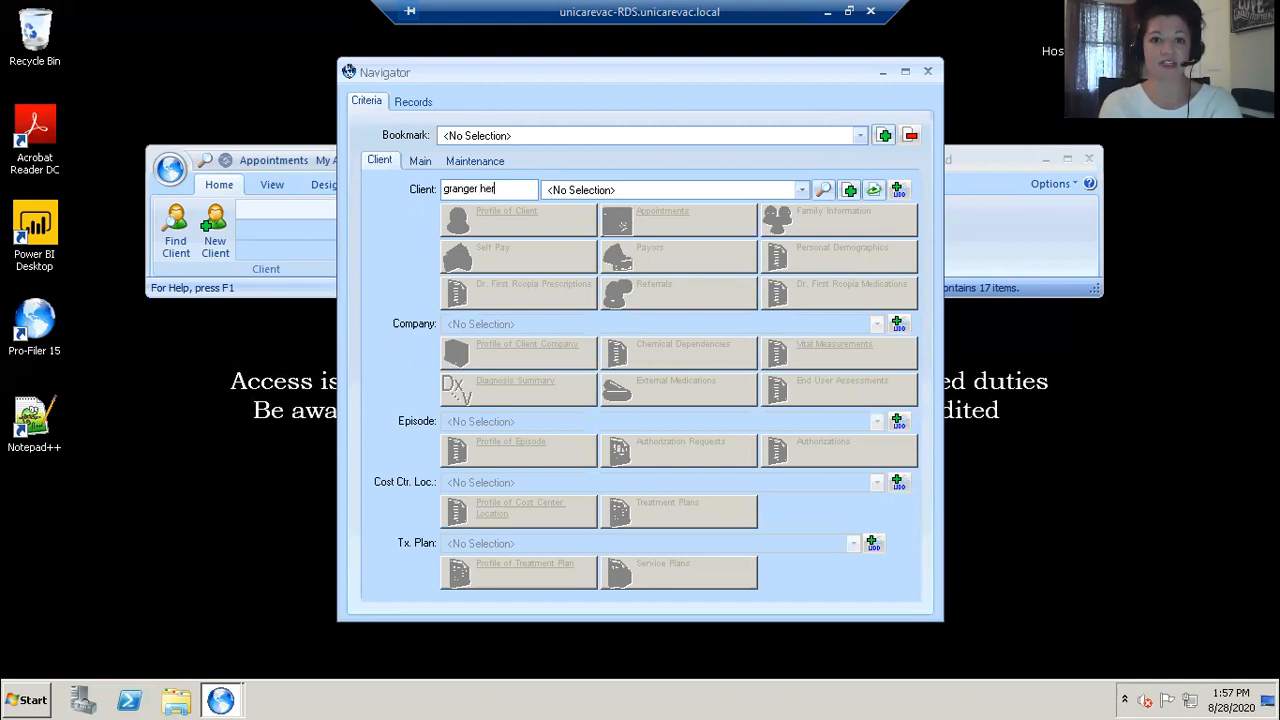
{"action": "left_click", "coordinate": [823, 191]}
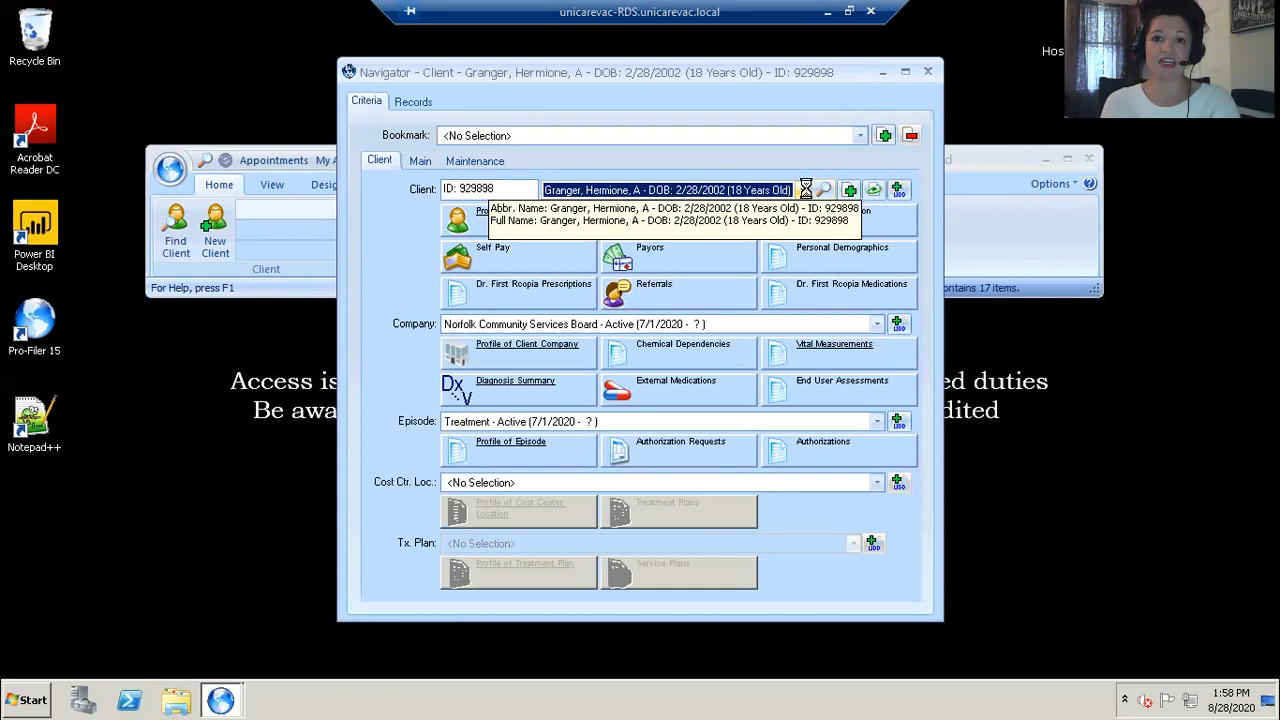
Step: Select the found client from the client dropdown in the Navigator
{"action": "left_click", "coordinate": [757, 199]}
{"action": "left_click", "coordinate": [755, 206]}
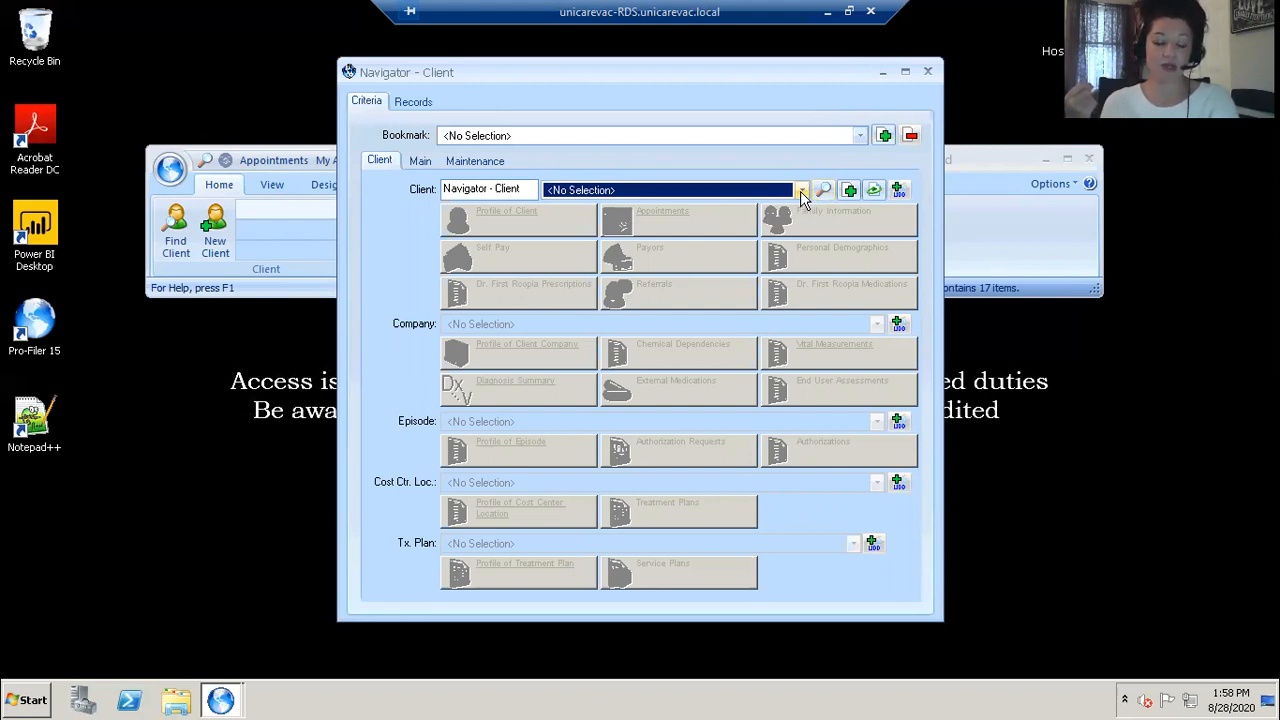
{"action": "left_click", "coordinate": [801, 192]}
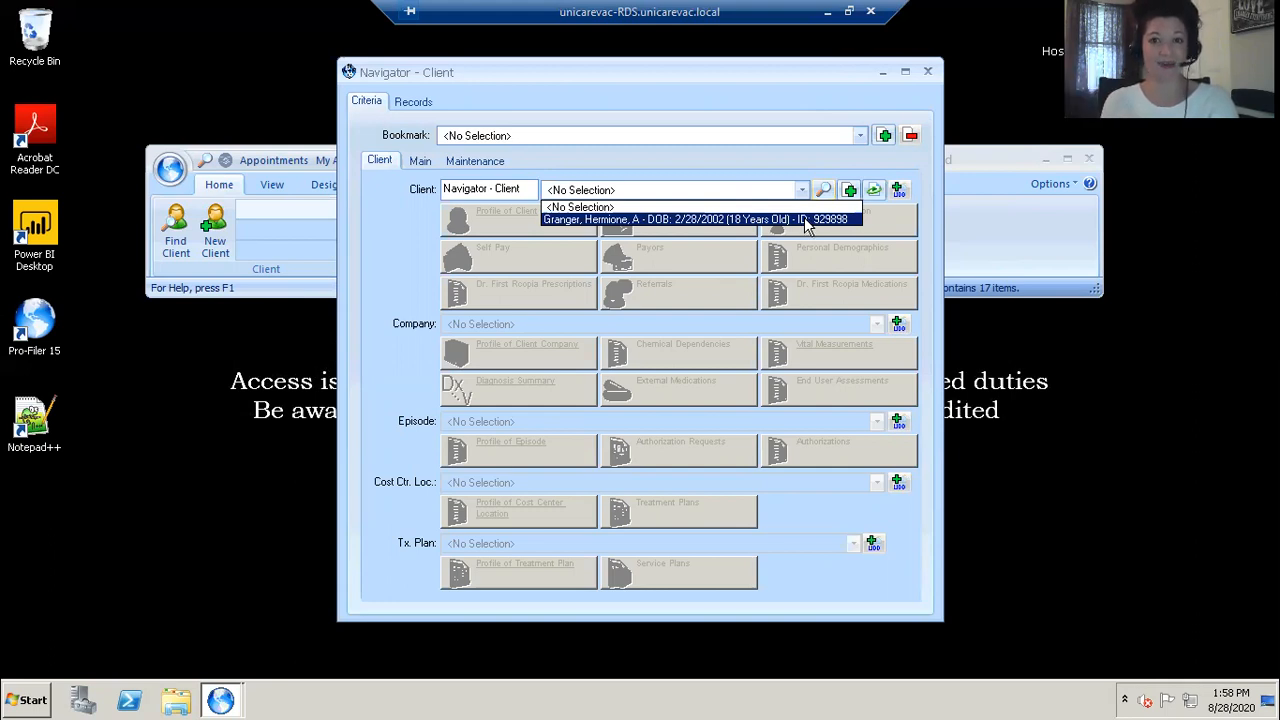
{"action": "left_click", "coordinate": [806, 219]}
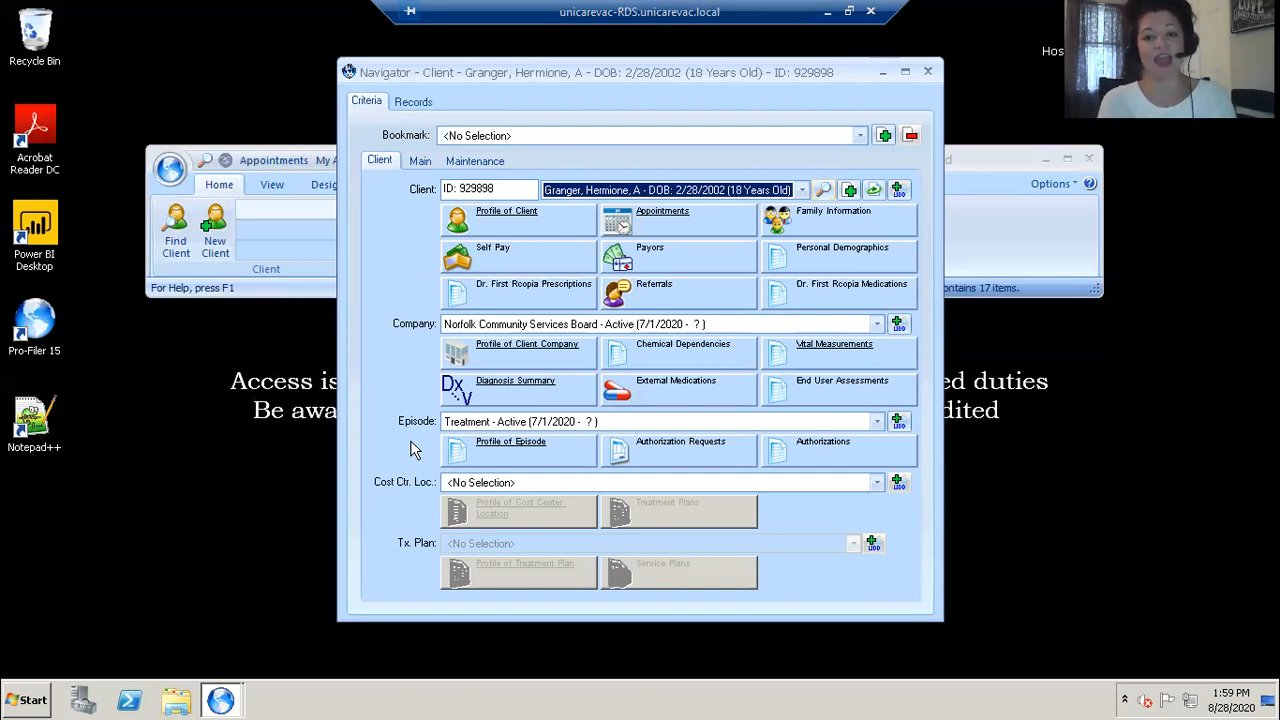
Step: Open the client's Referrals records and add a new referral
{"action": "left_click", "coordinate": [603, 305]}
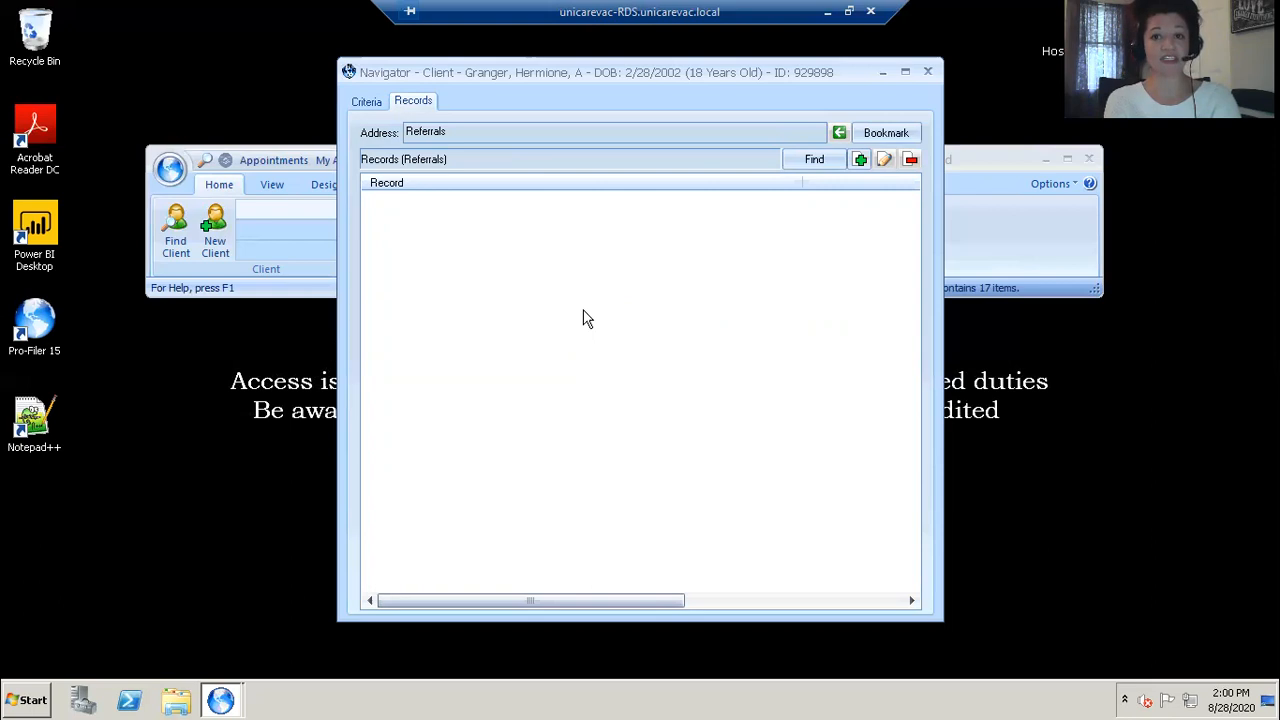
{"action": "left_click", "coordinate": [860, 164]}
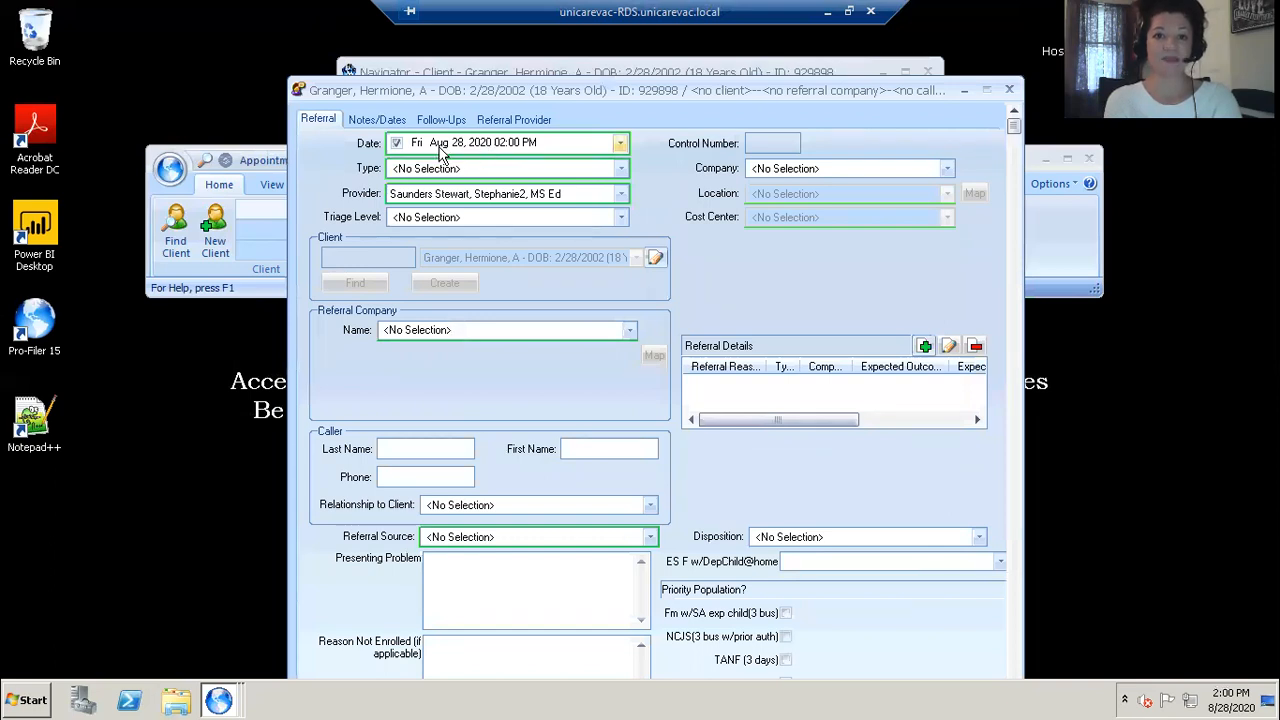
Step: Set the referral Type to From External and the Triage Level to Emergent (1 hour)
{"action": "left_click", "coordinate": [510, 172]}
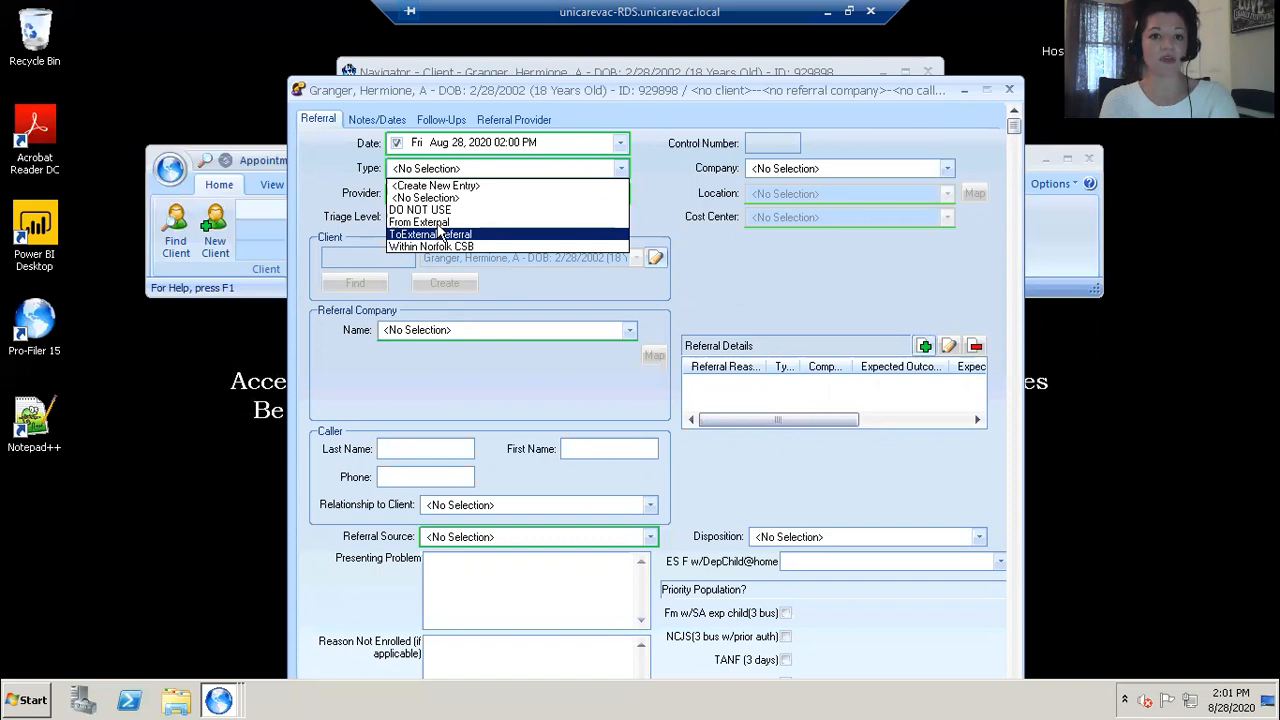
{"action": "left_click", "coordinate": [440, 224]}
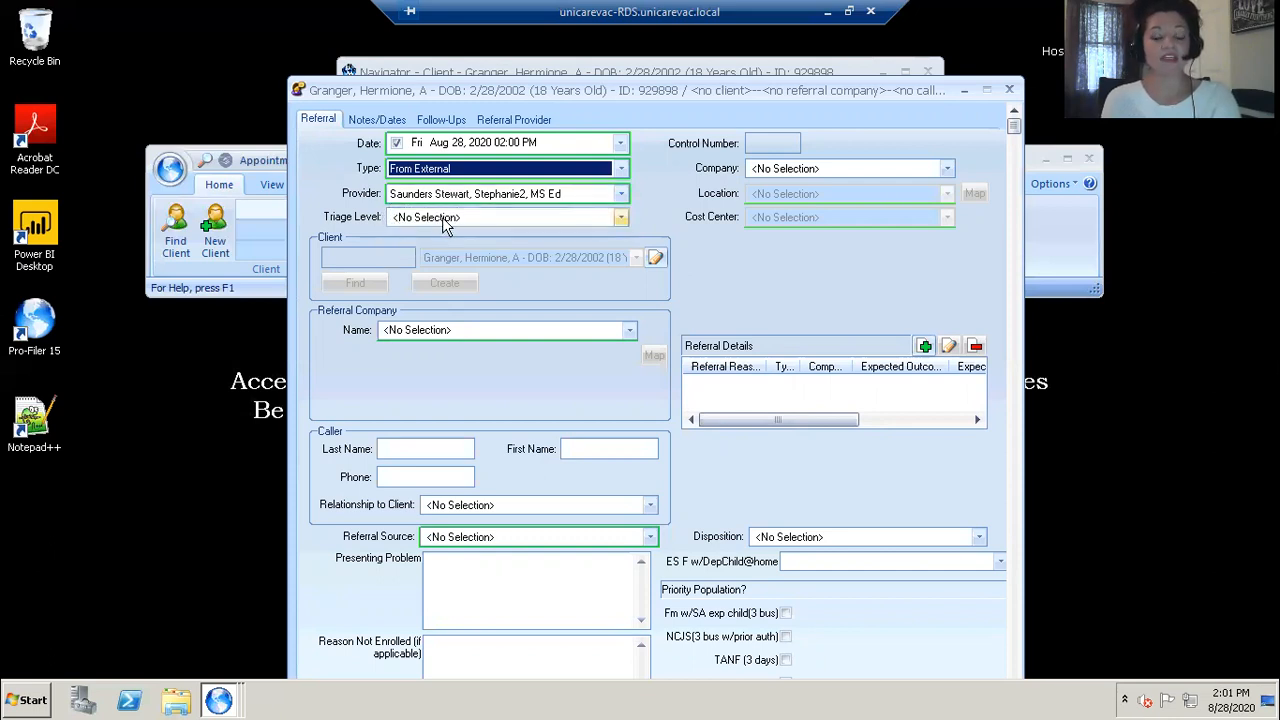
{"action": "left_click", "coordinate": [445, 220]}
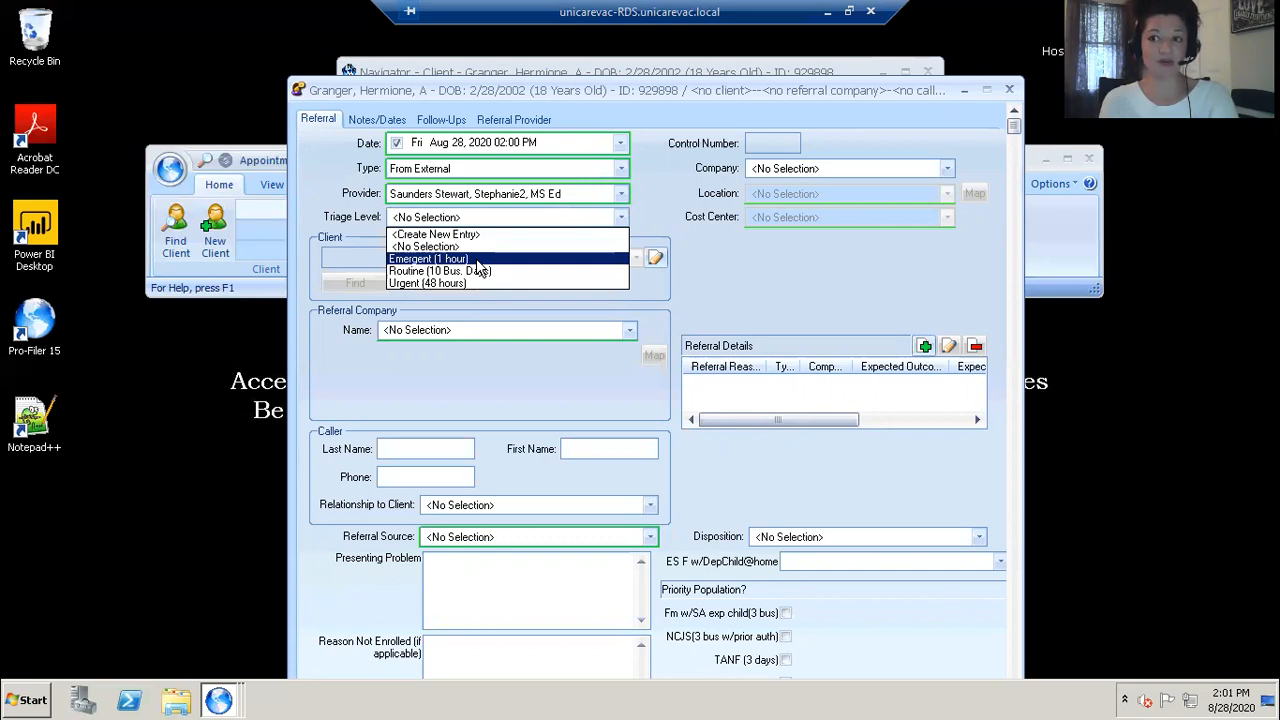
{"action": "left_click", "coordinate": [476, 258]}
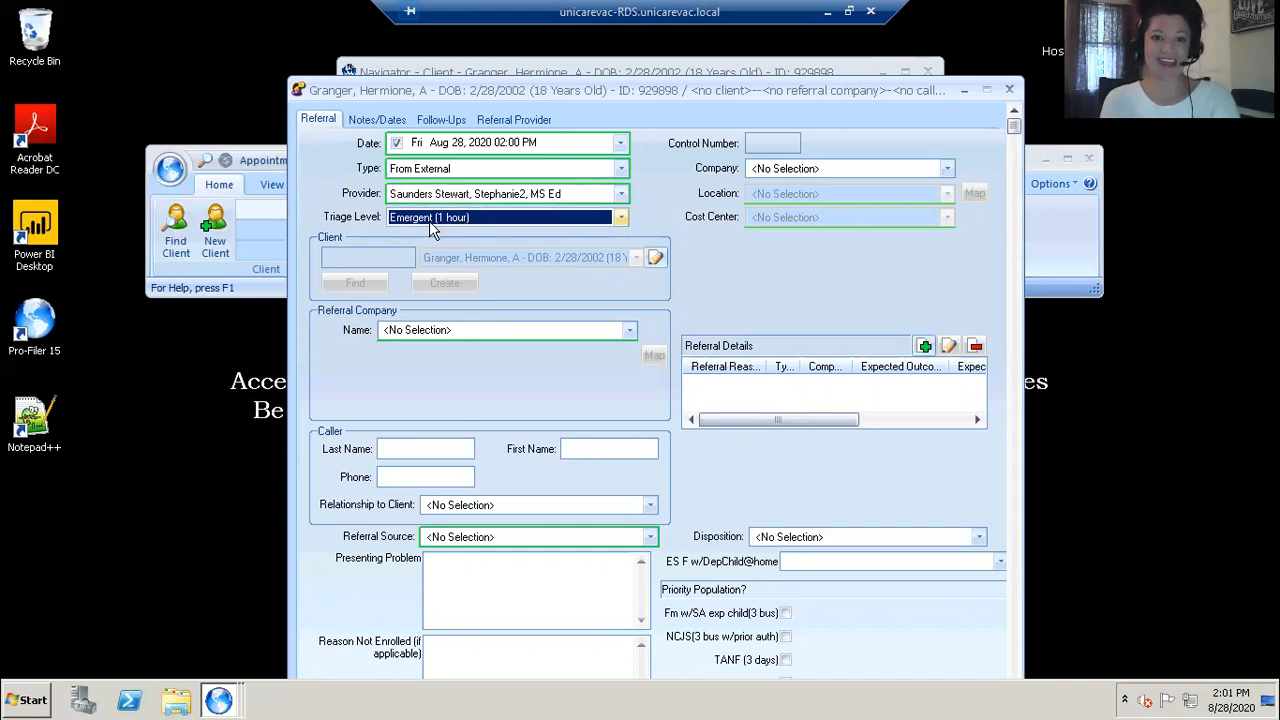
Step: Search the referral company names for sentara
{"action": "left_click", "coordinate": [459, 330]}
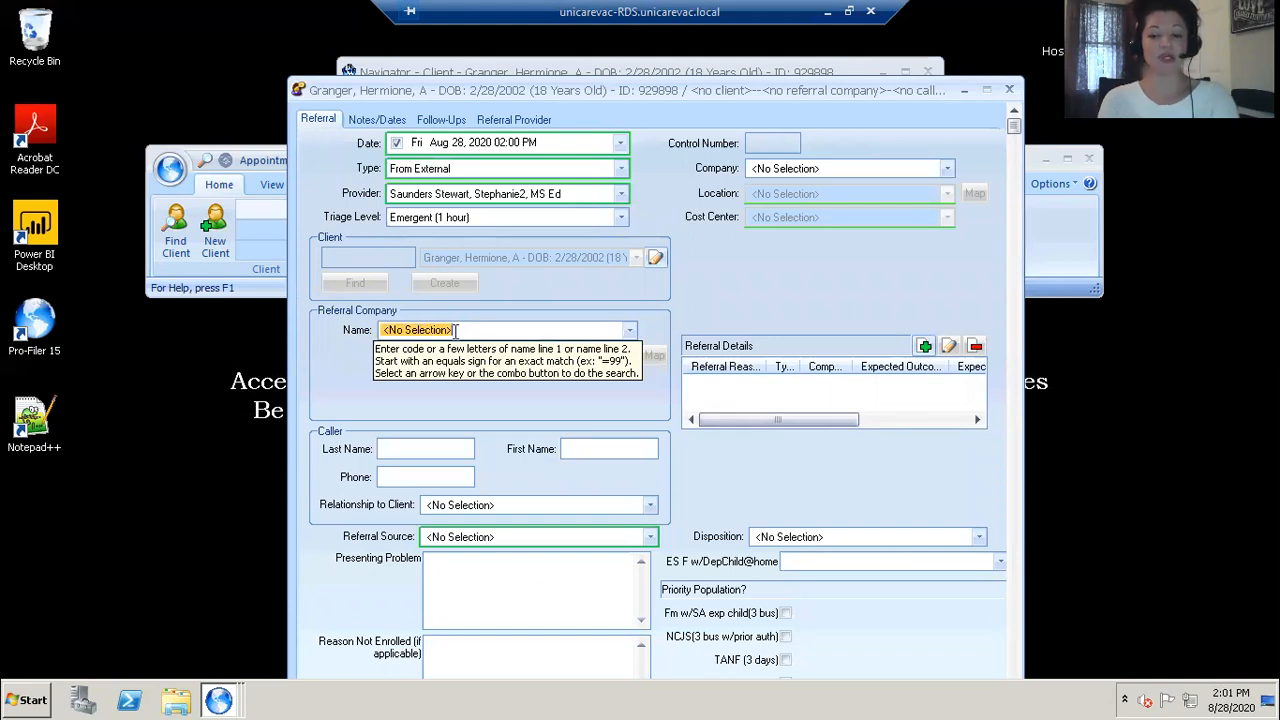
{"action": "key", "text": "BackSpace"}
{"action": "type", "text": "sentara"}
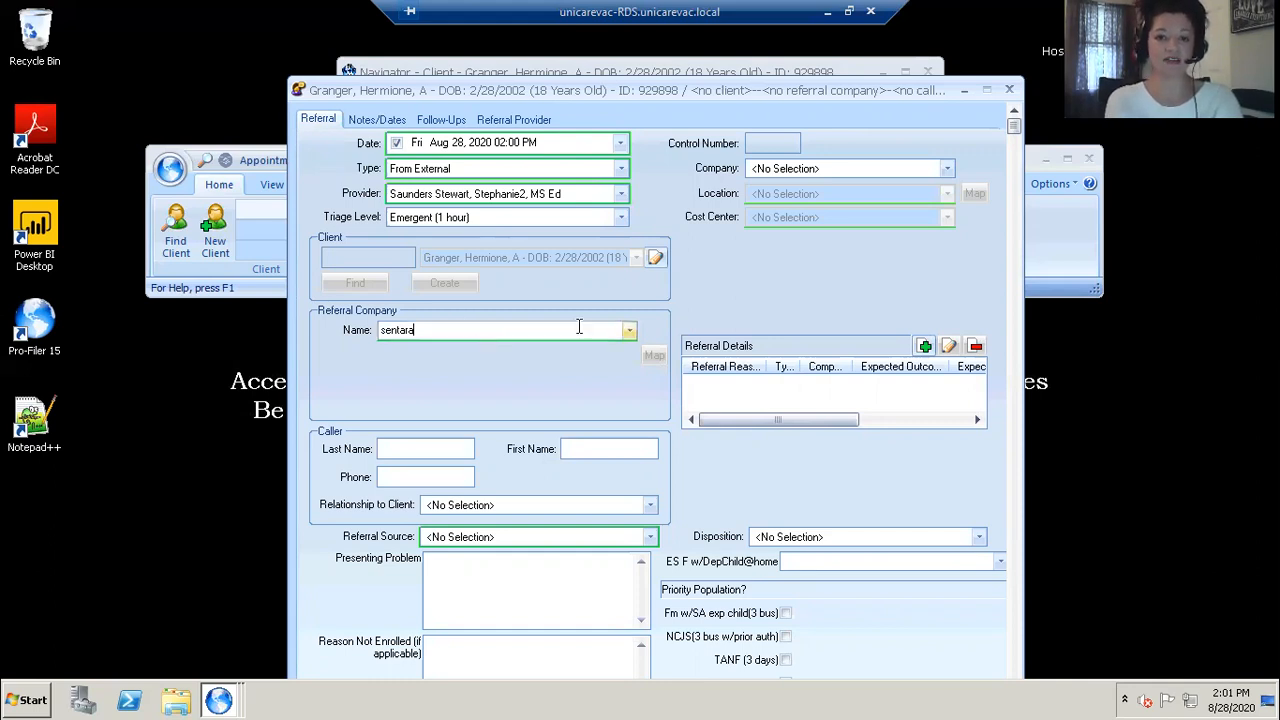
{"action": "left_click", "coordinate": [626, 330]}
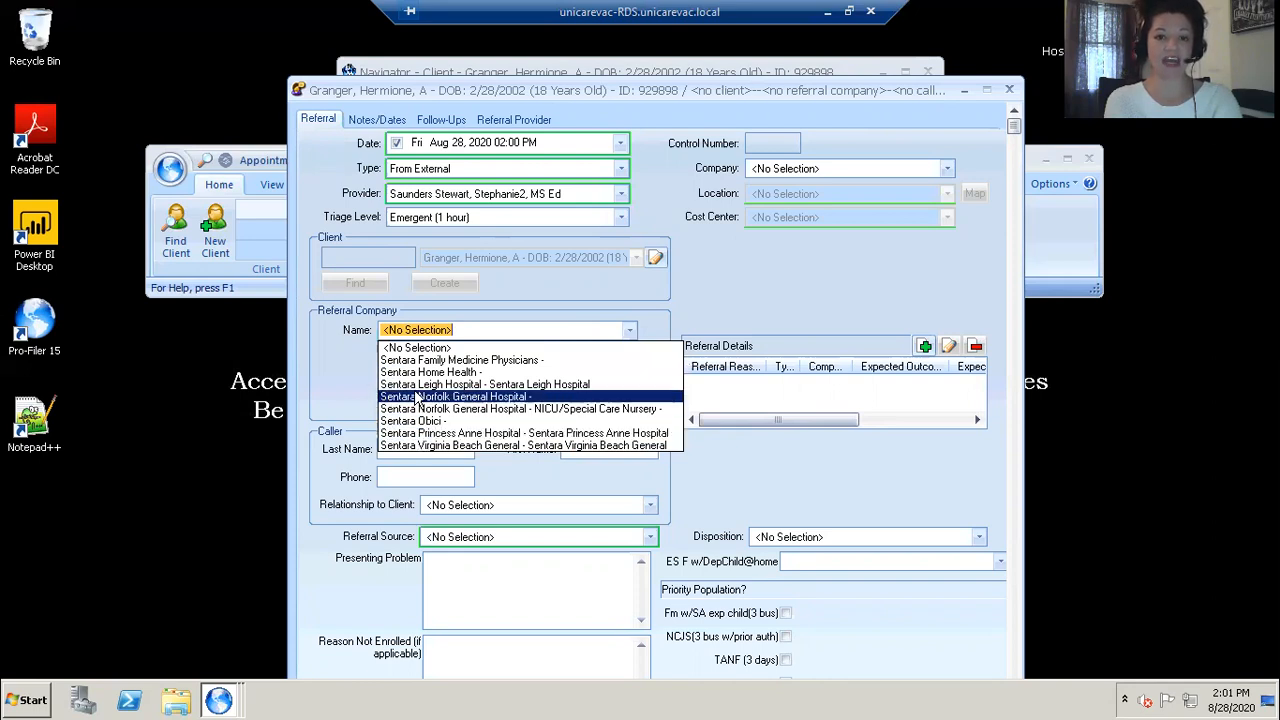
{"action": "left_click", "coordinate": [460, 334]}
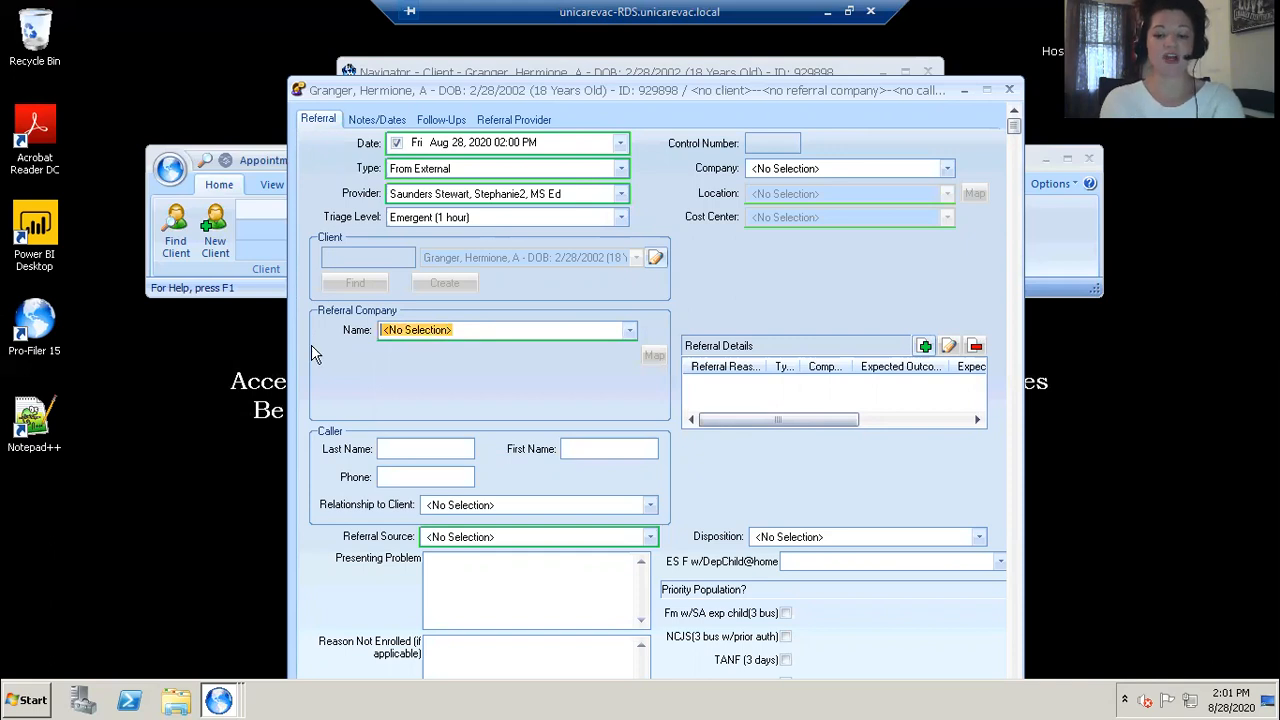
Step: Search the referral company names for police
{"action": "type", "text": "police"}
{"action": "left_click", "coordinate": [628, 332]}
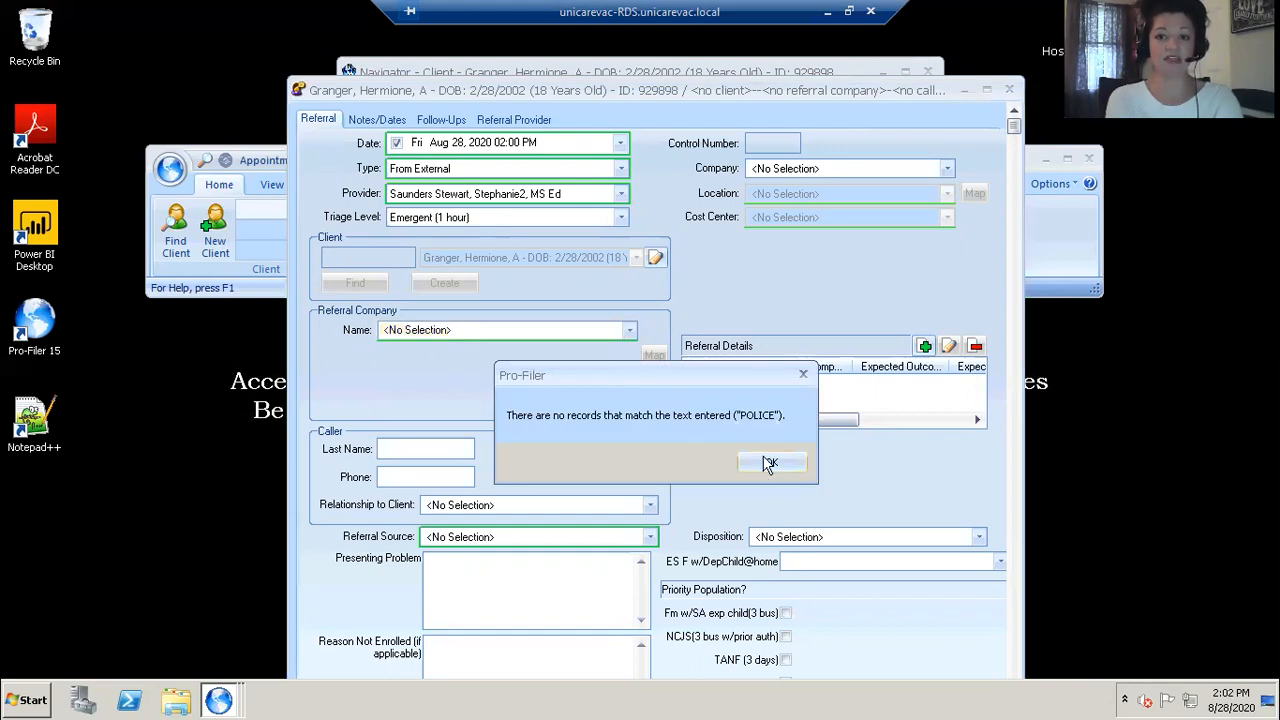
{"action": "left_click", "coordinate": [757, 463]}
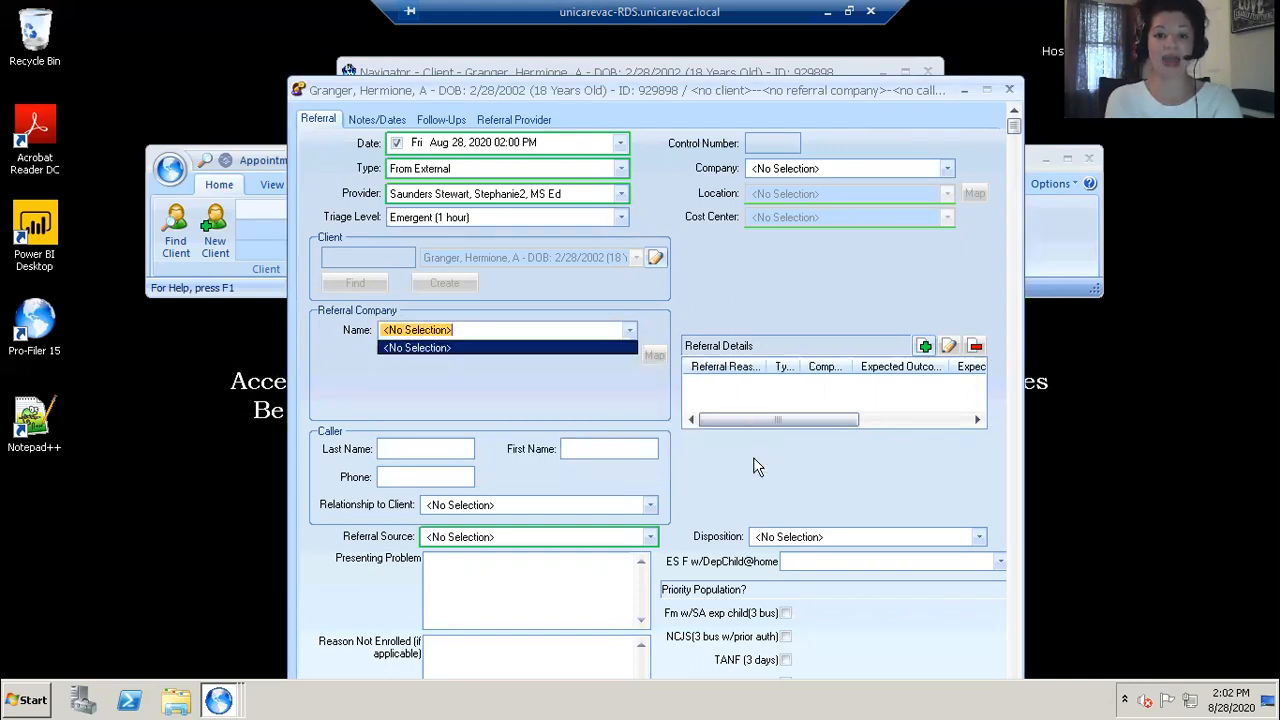
{"action": "left_click", "coordinate": [460, 343]}
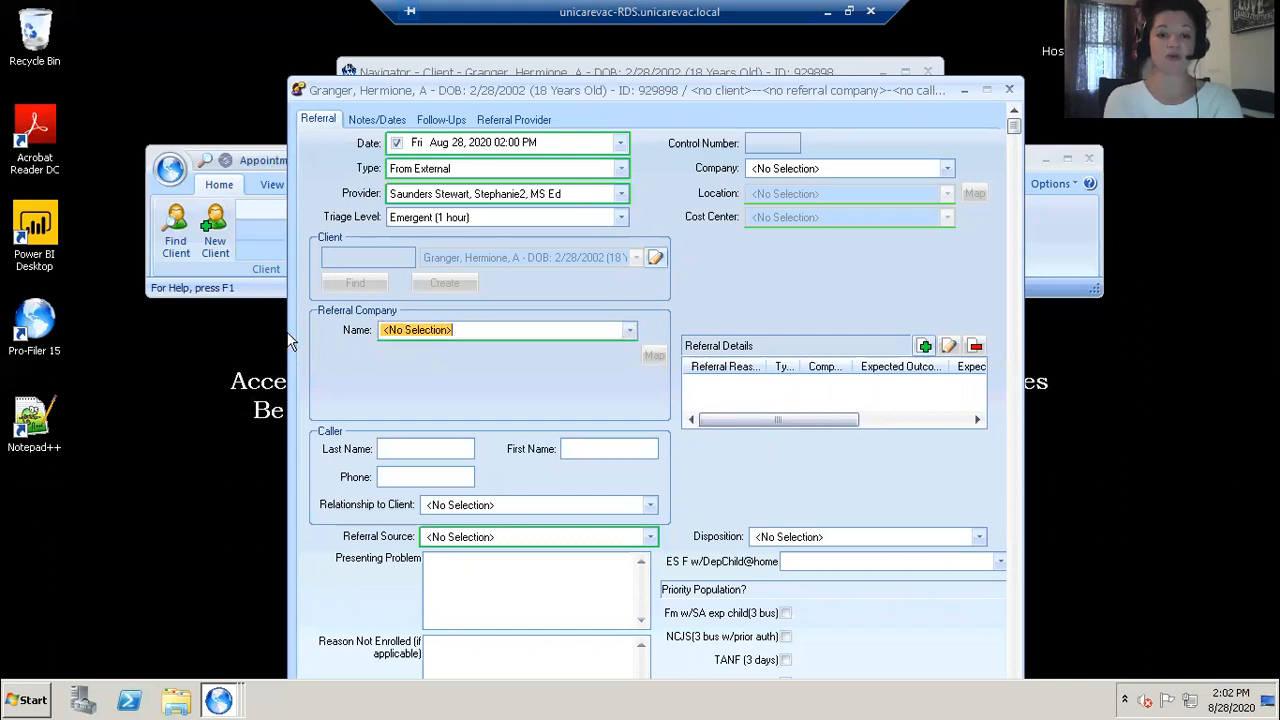
Step: Search the referral company names for norfolk
{"action": "type", "text": "norfolk"}
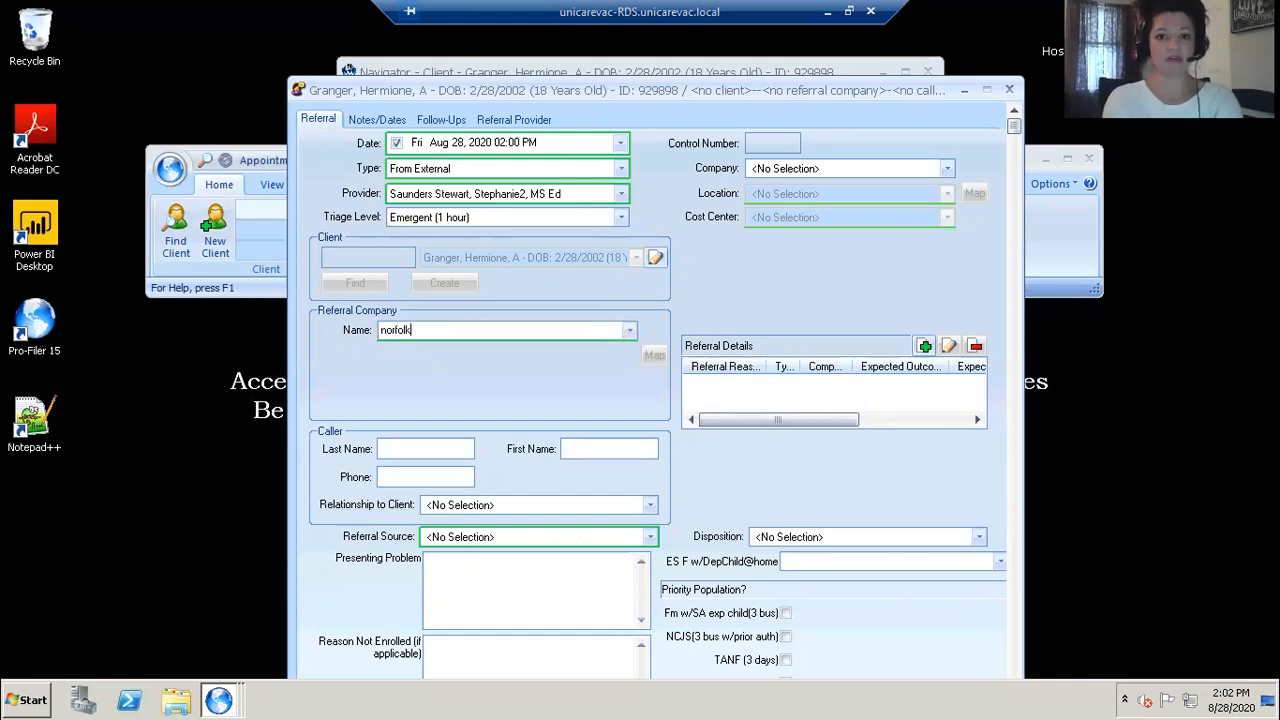
{"action": "left_click", "coordinate": [628, 330]}
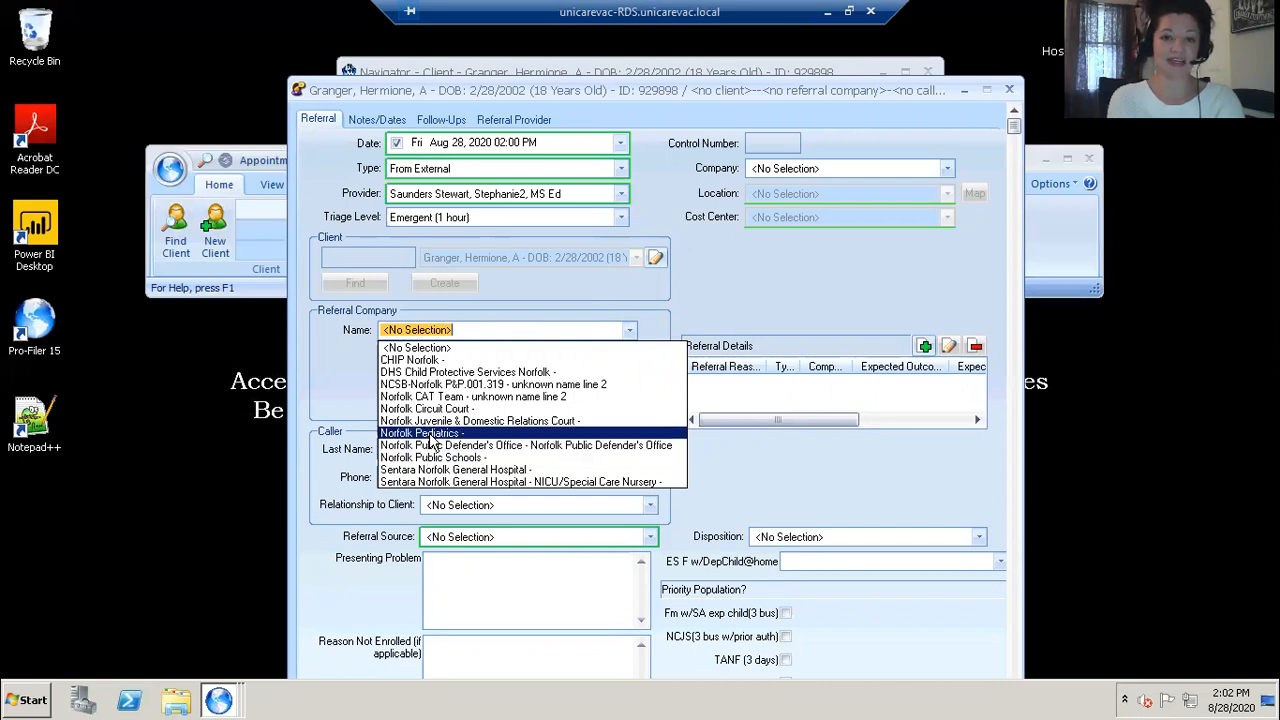
{"action": "left_click", "coordinate": [468, 328]}
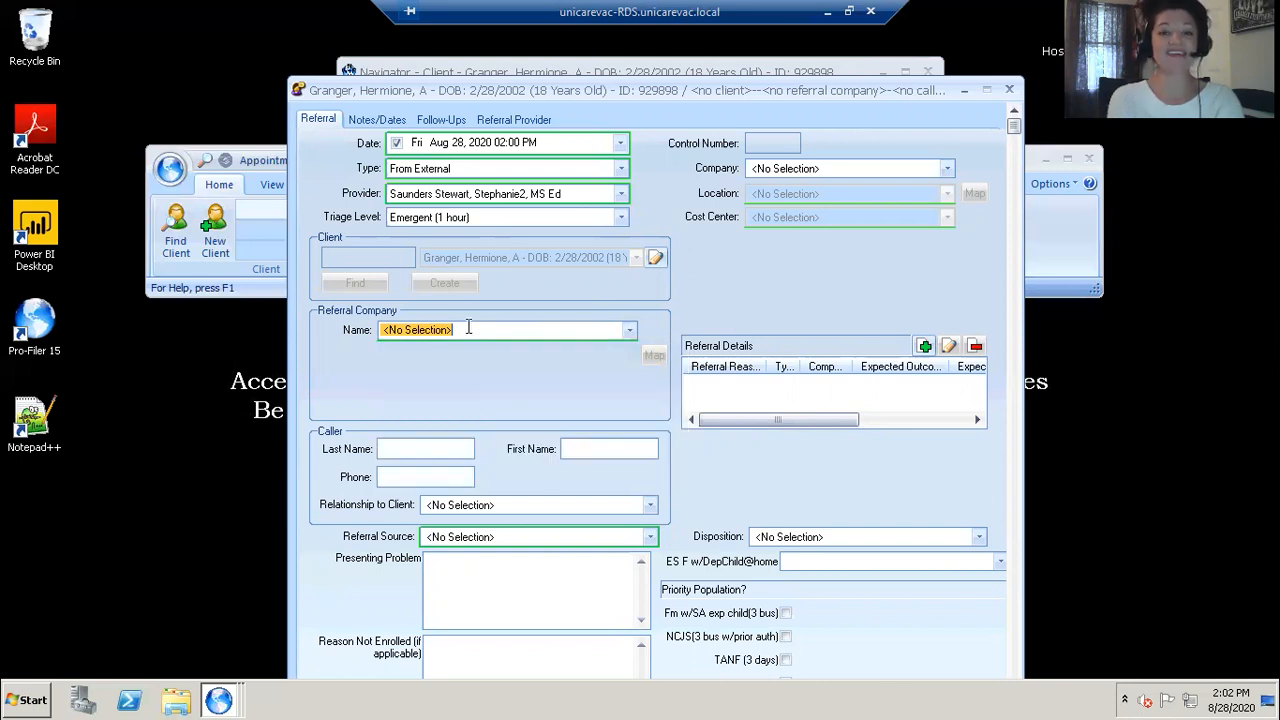
{"action": "left_click_drag", "start_coordinate": [468, 328], "coordinate": [308, 335]}
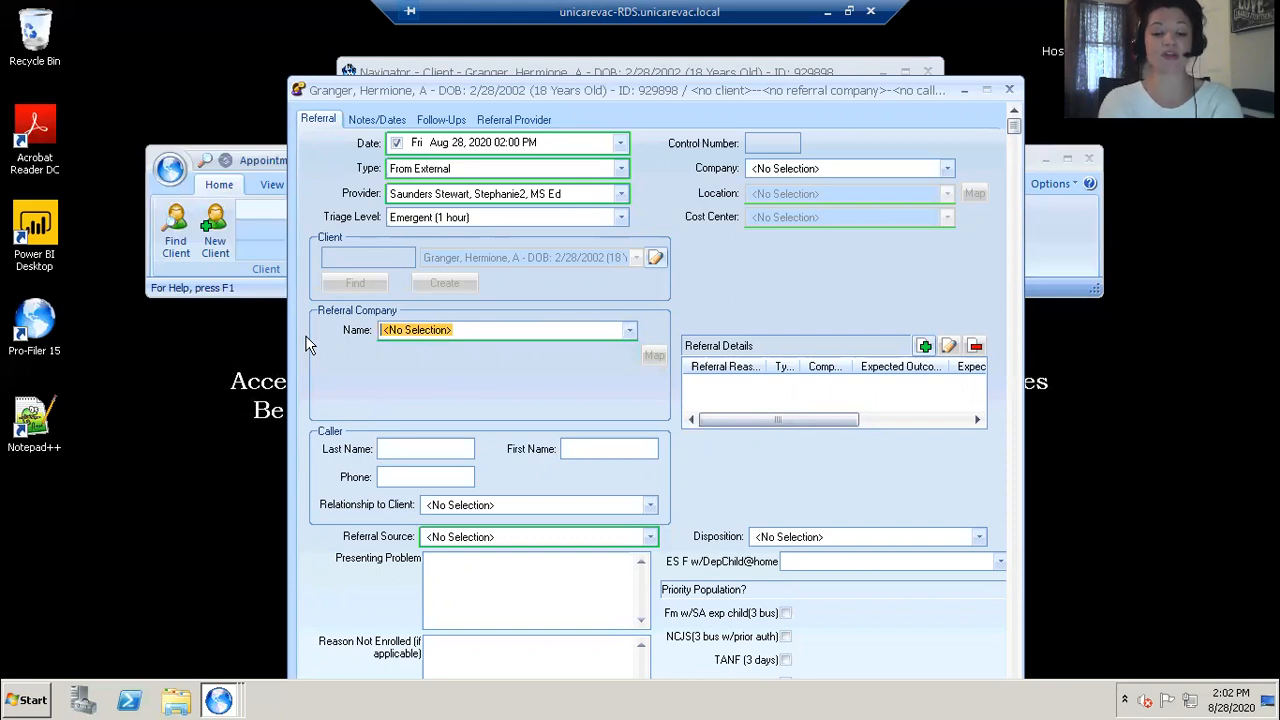
Step: Search the referral company names for other
{"action": "type", "text": "other"}
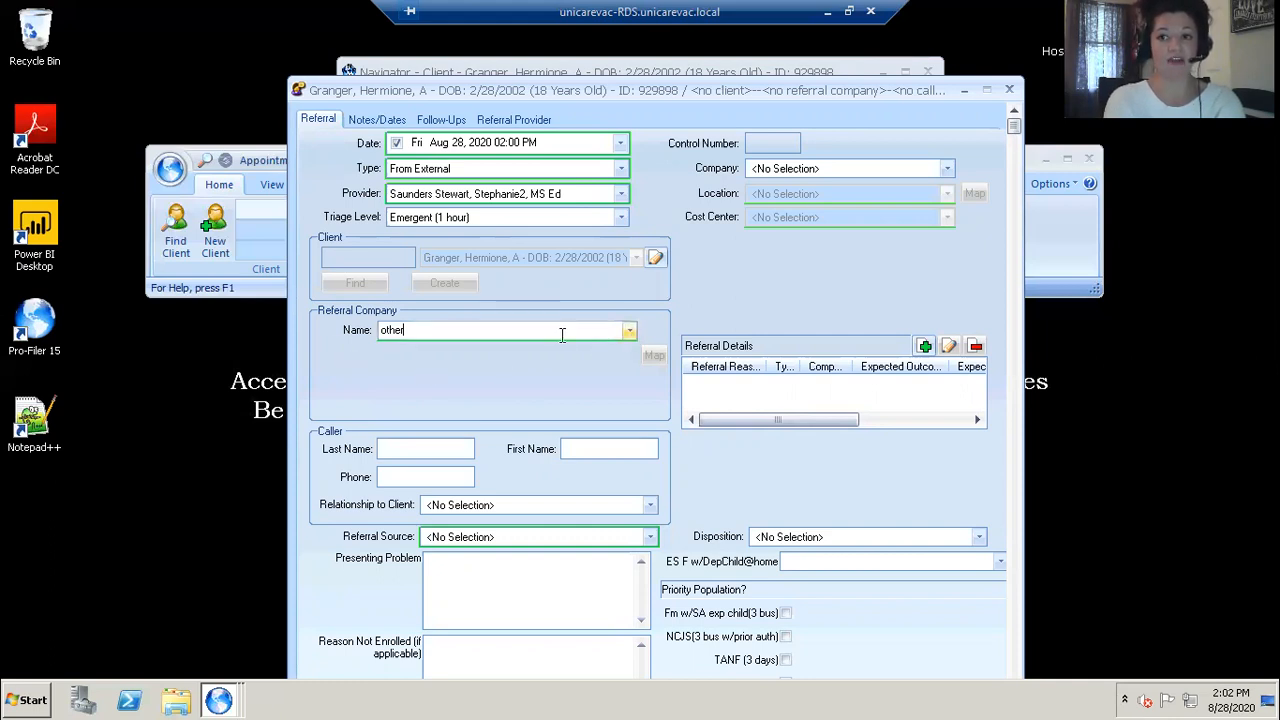
{"action": "key", "text": "BackSpace"}
{"action": "key", "text": "BackSpace"}
{"action": "key", "text": "BackSpace"}
{"action": "key", "text": "BackSpace"}
{"action": "key", "text": "BackSpace"}
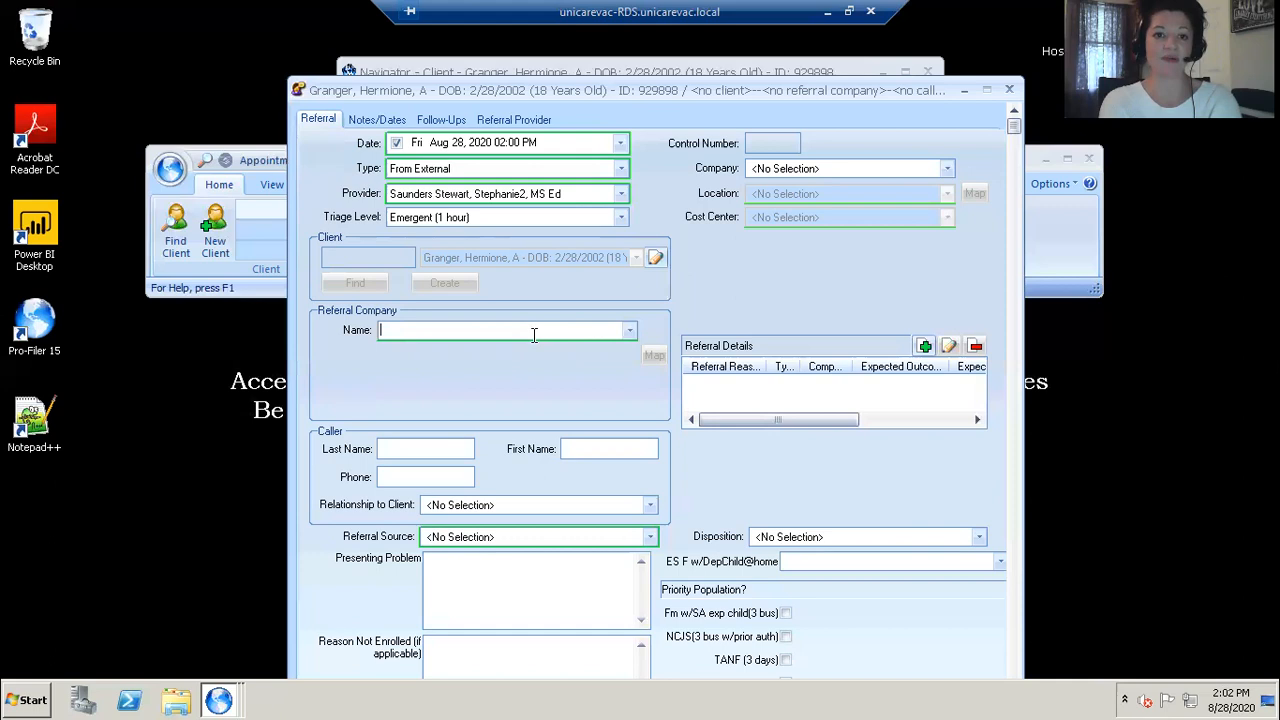
Step: Set the referral company name to Sentara Leigh Hospital - Sentara Leigh Hospital
{"action": "type", "text": "sentara"}
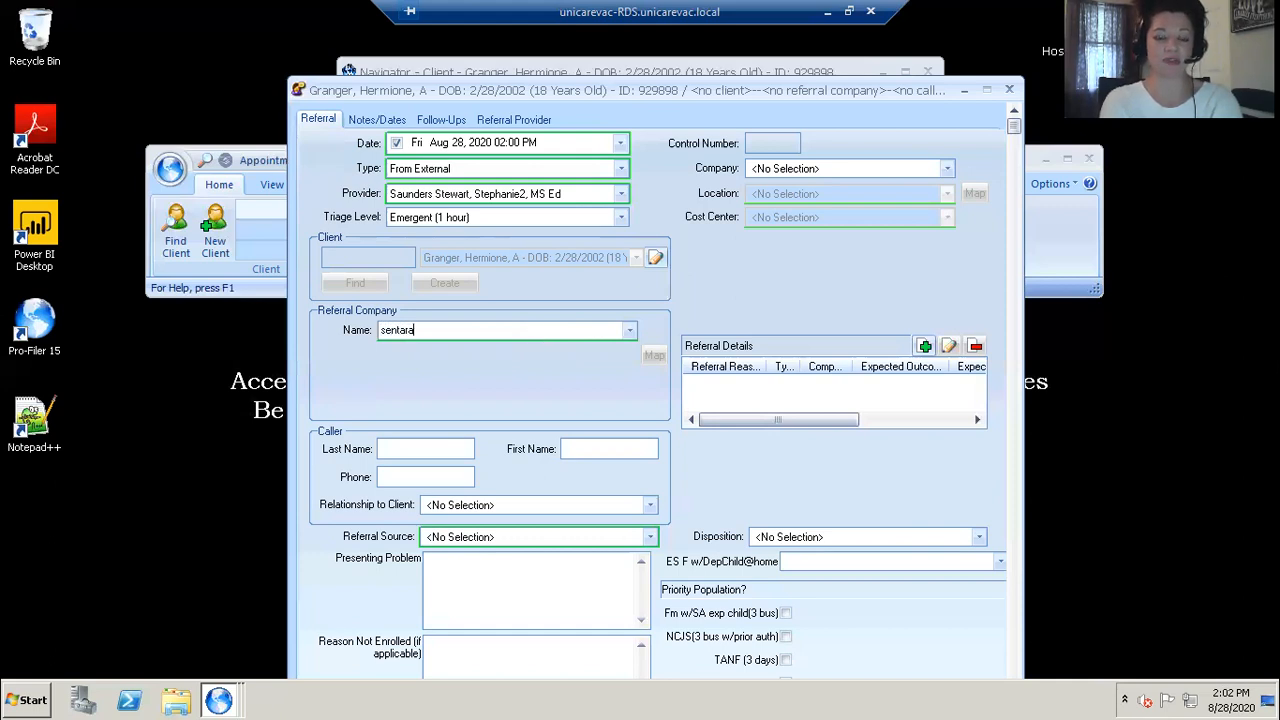
{"action": "left_click", "coordinate": [629, 330]}
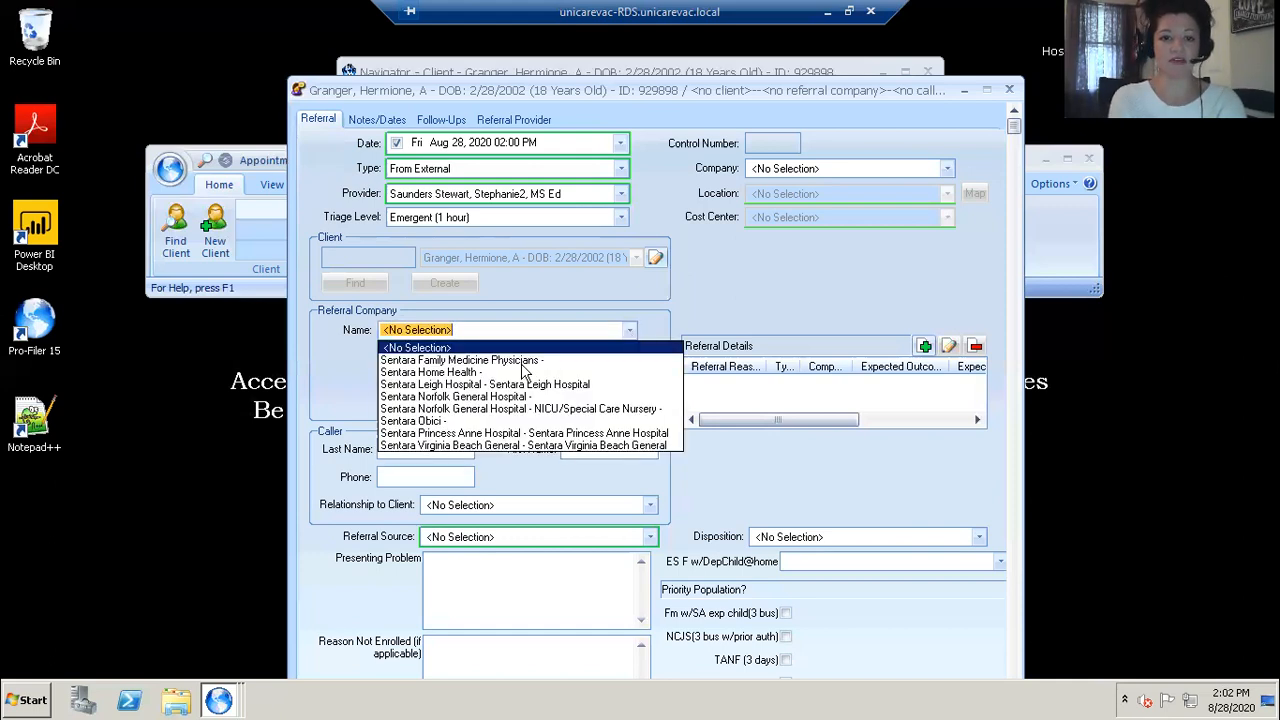
{"action": "left_click", "coordinate": [449, 384]}
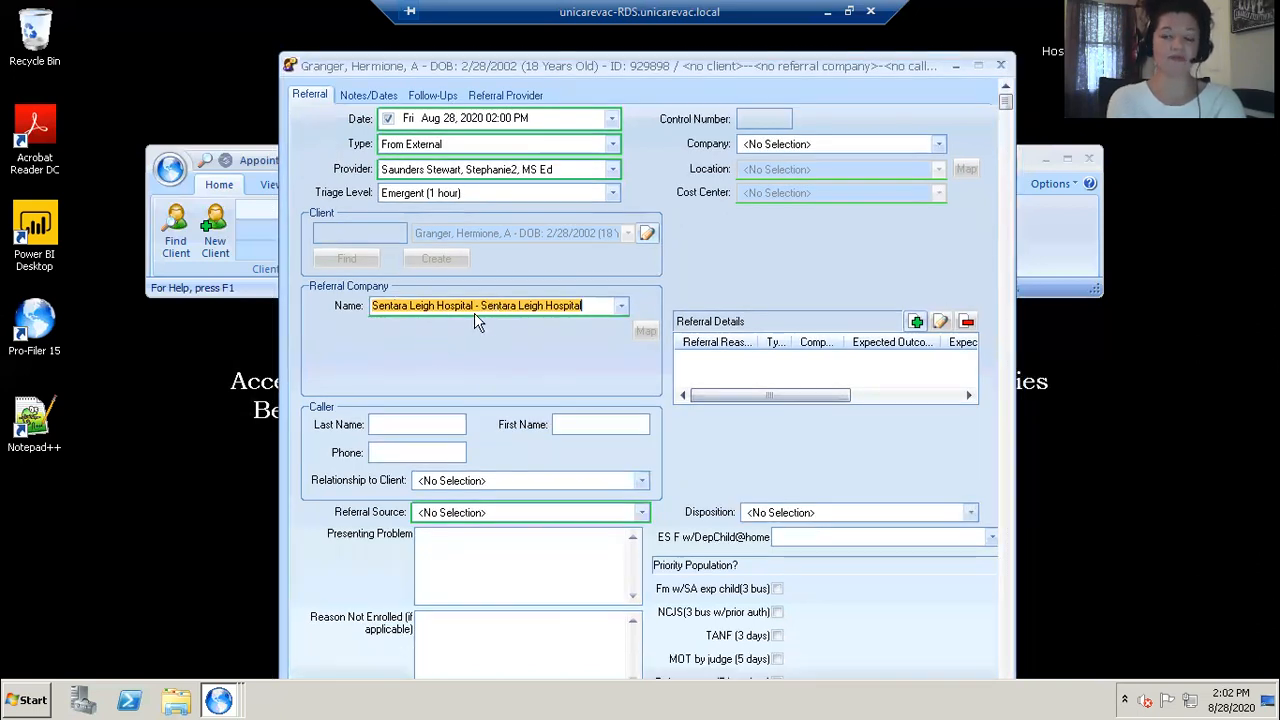
{"action": "mouse_move", "coordinate": [477, 320]}
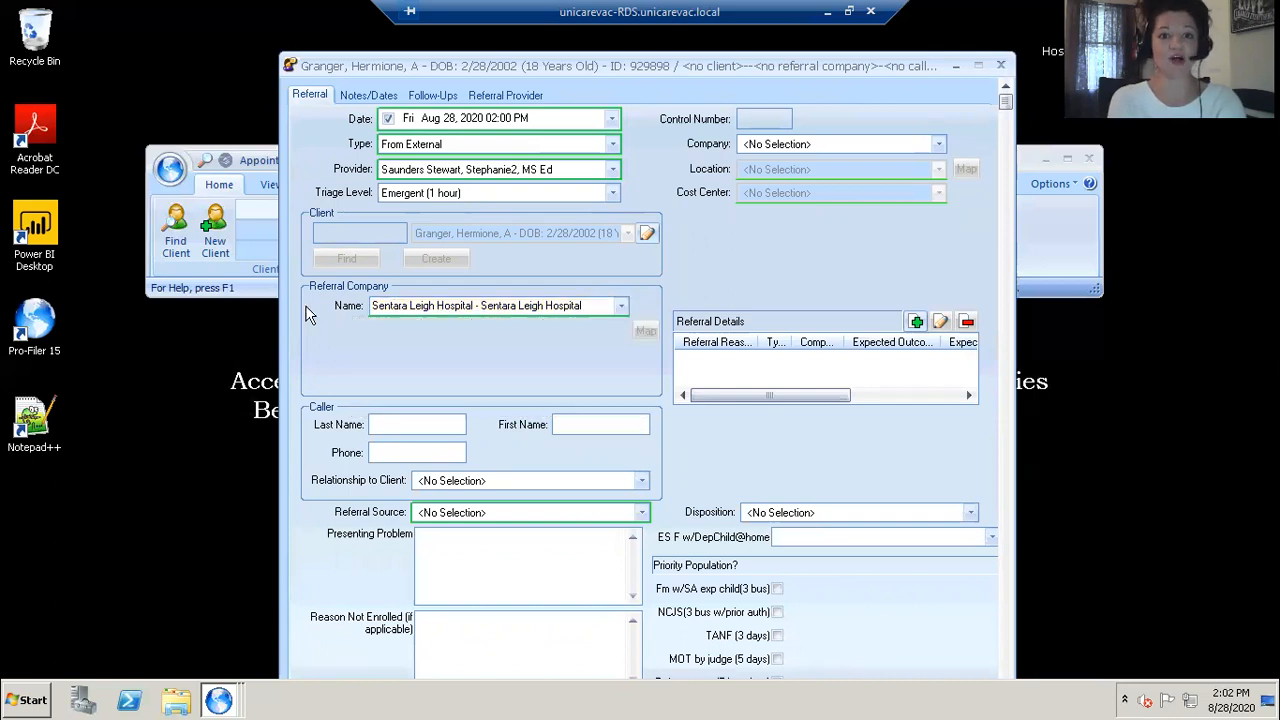
Step: Enter the caller's last name followed by ', RN' and the caller's first name
{"action": "left_click", "coordinate": [395, 424]}
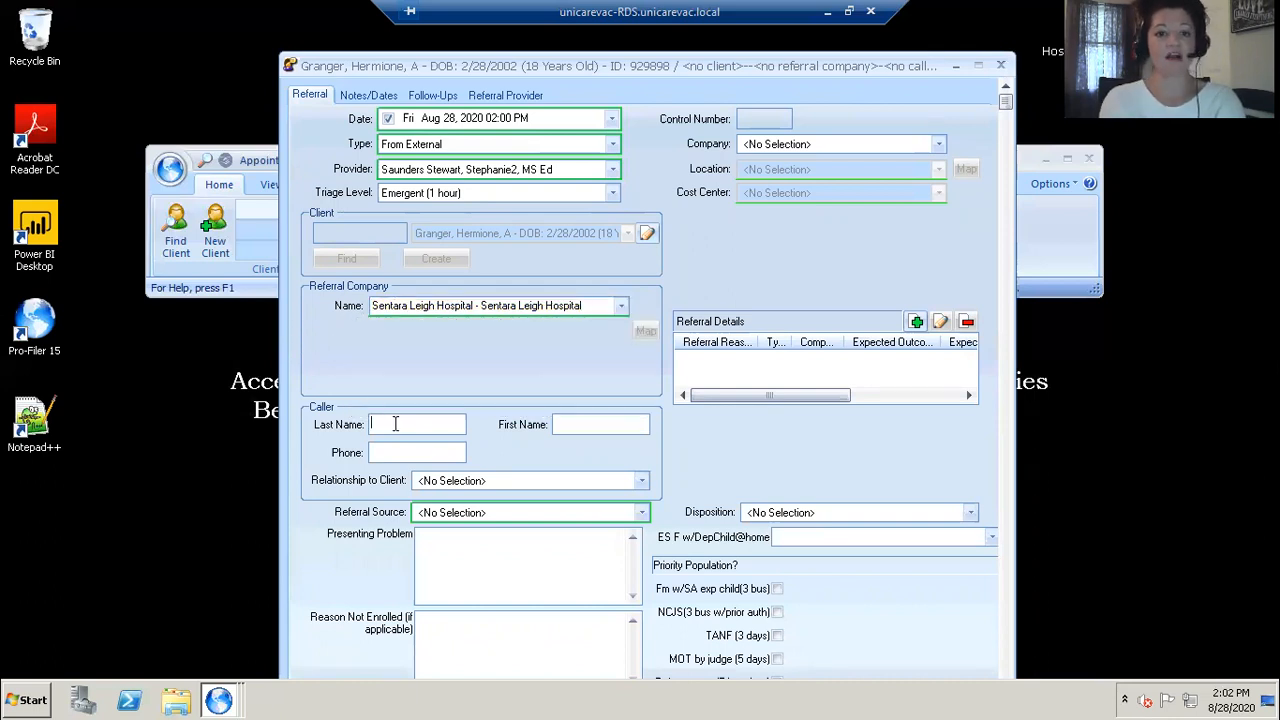
{"action": "key", "text": "Tab"}
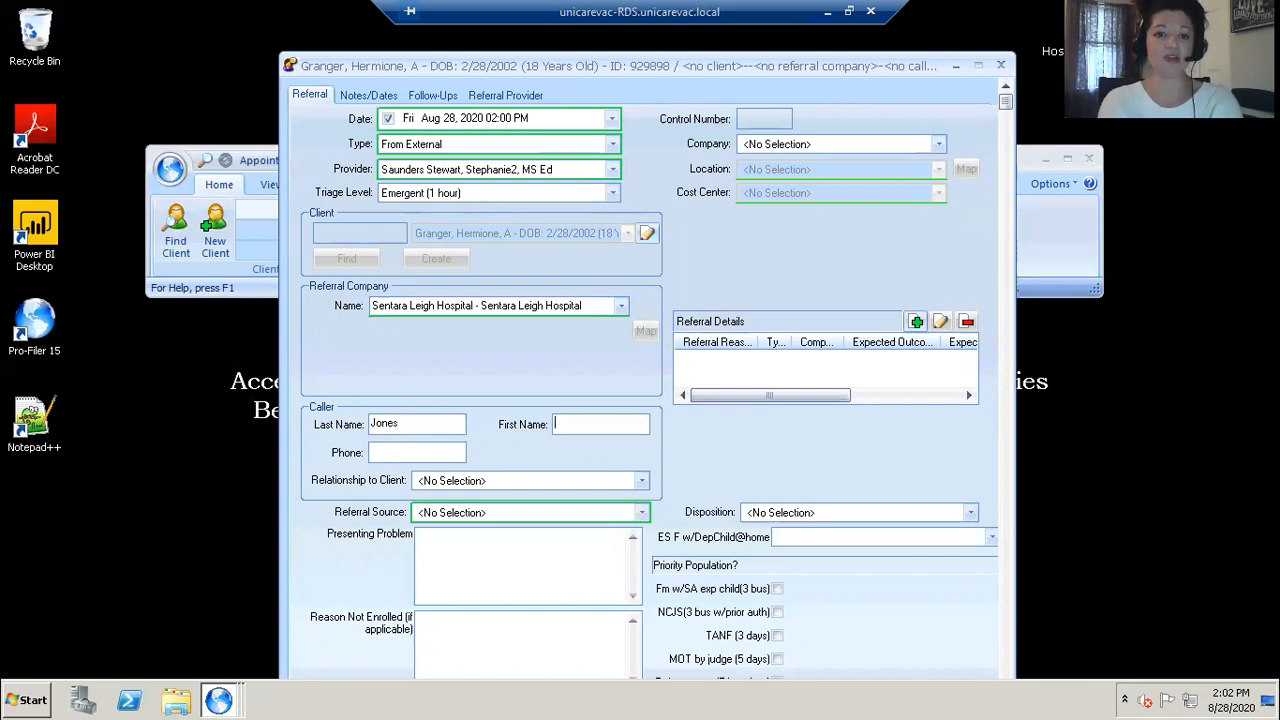
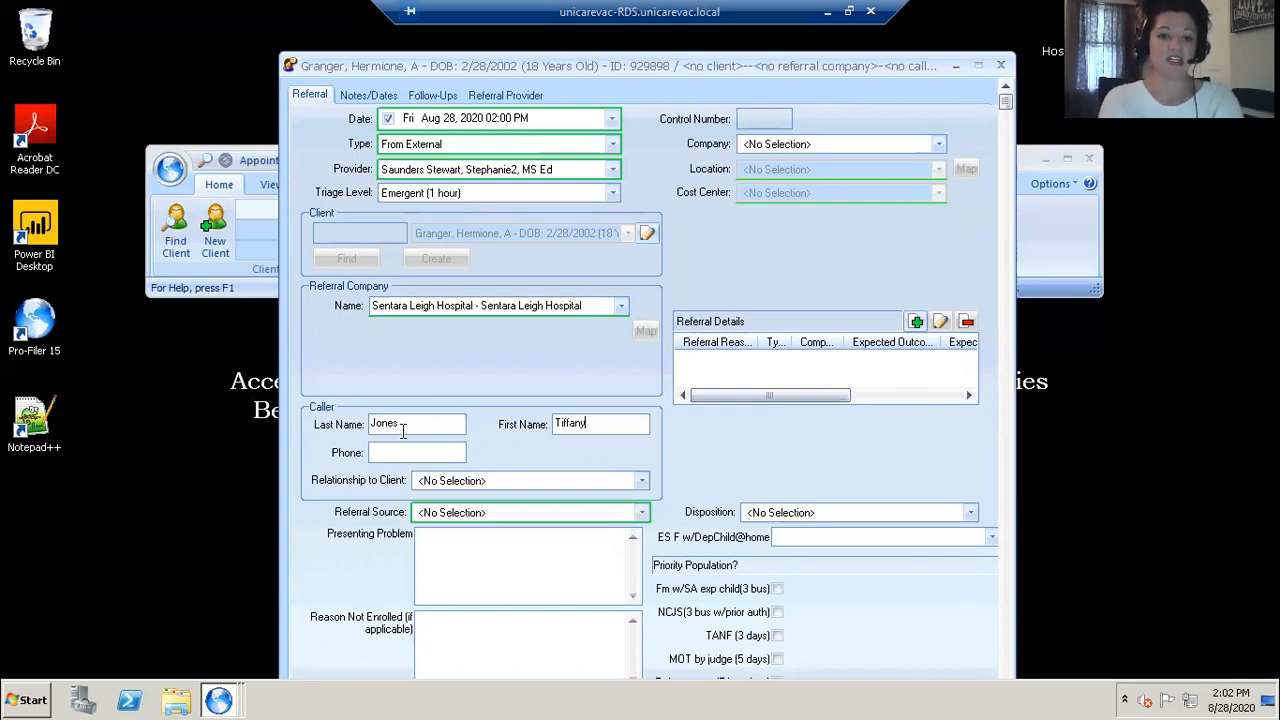
{"action": "type", "text": ", RN"}
{"action": "key", "text": "Tab"}
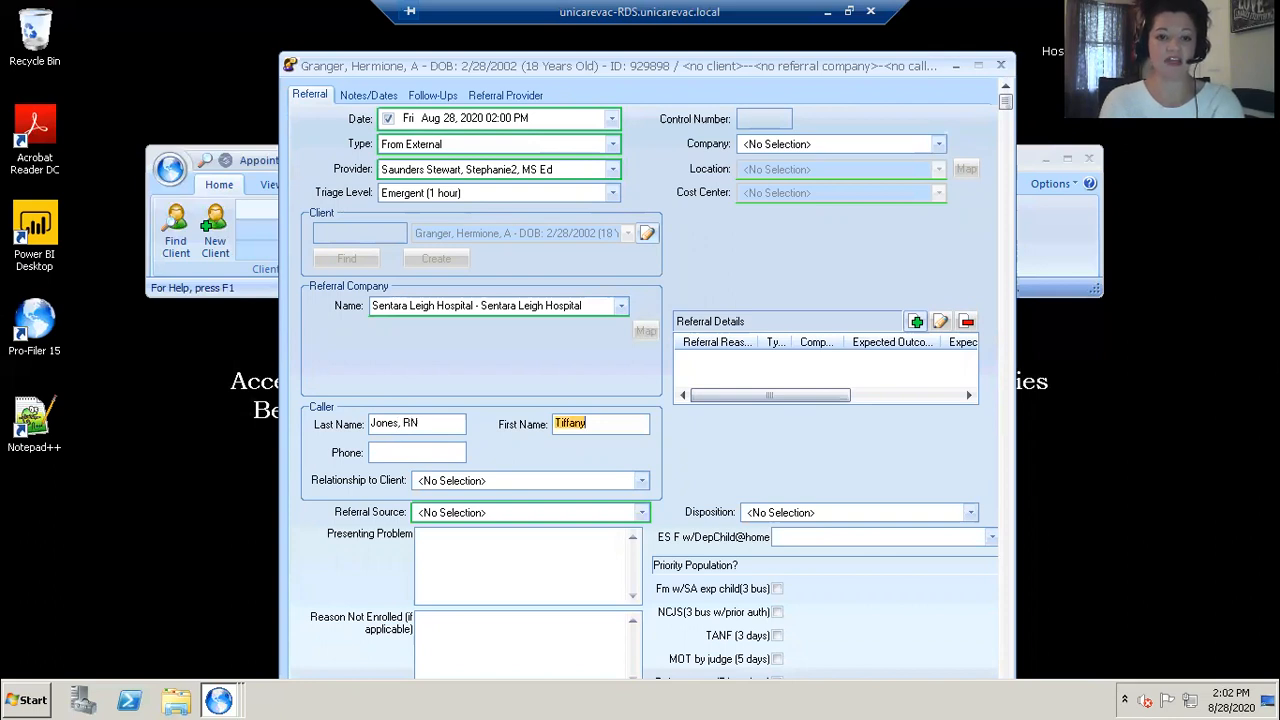
Step: Enter the caller's phone number and set the Relationship to Client to Professional
{"action": "left_click", "coordinate": [400, 450]}
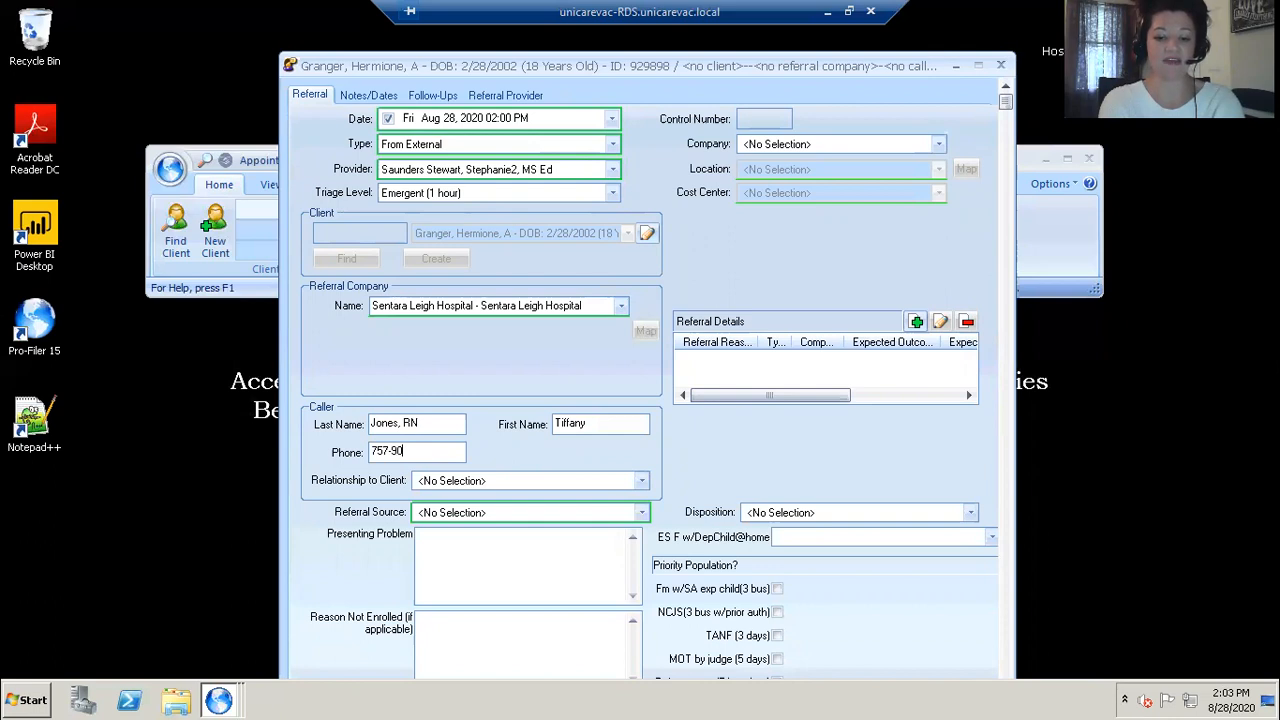
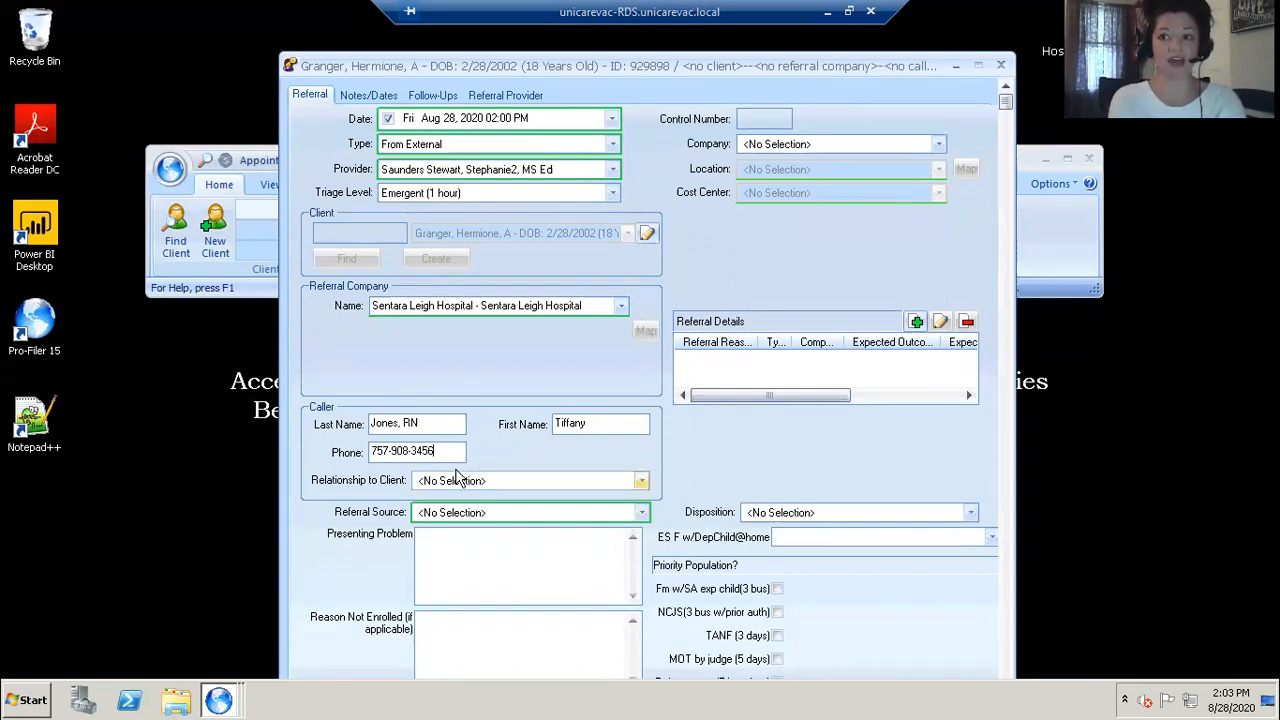
{"action": "left_click", "coordinate": [645, 484]}
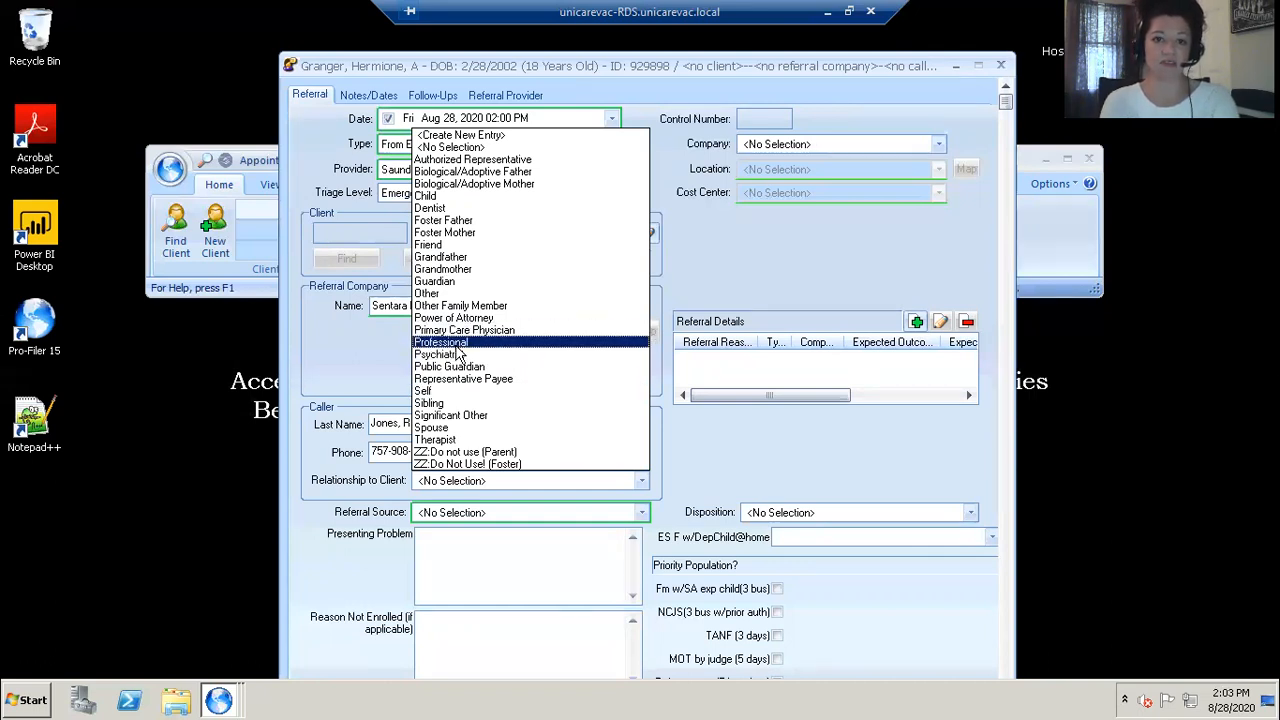
{"action": "left_click", "coordinate": [456, 345]}
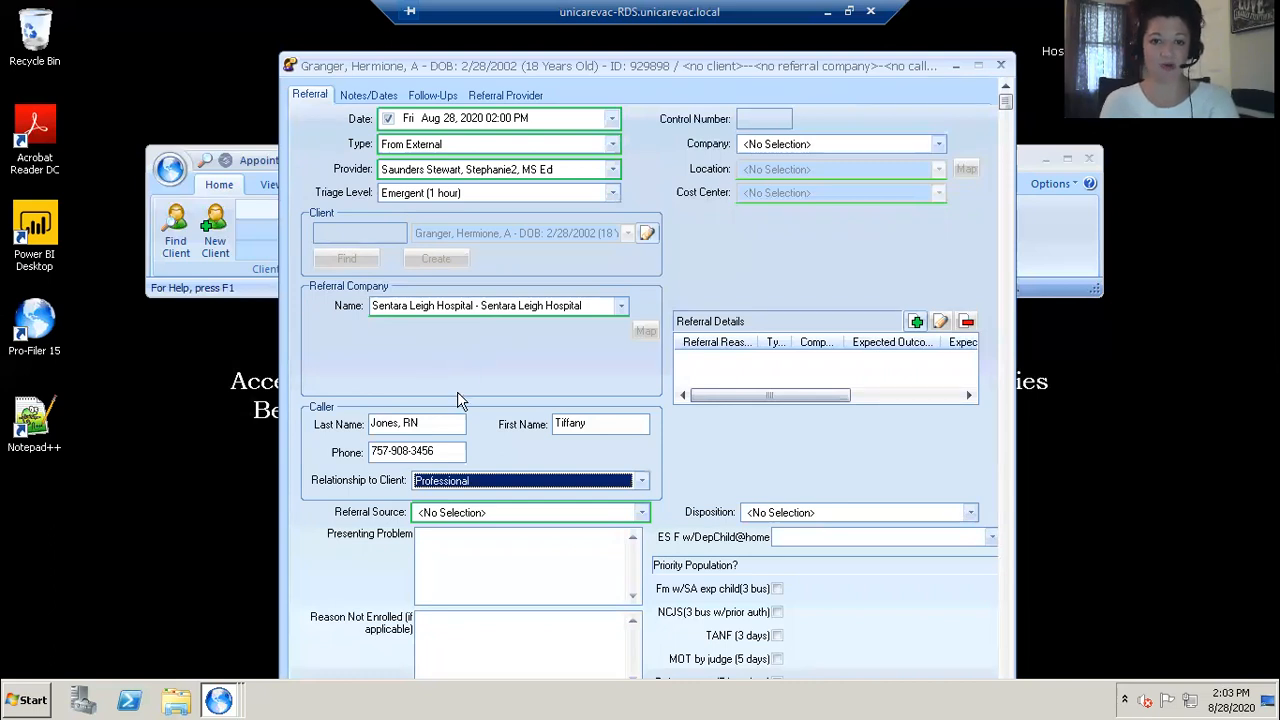
Step: Set the Referral Source to Private Hospital
{"action": "left_click", "coordinate": [643, 516]}
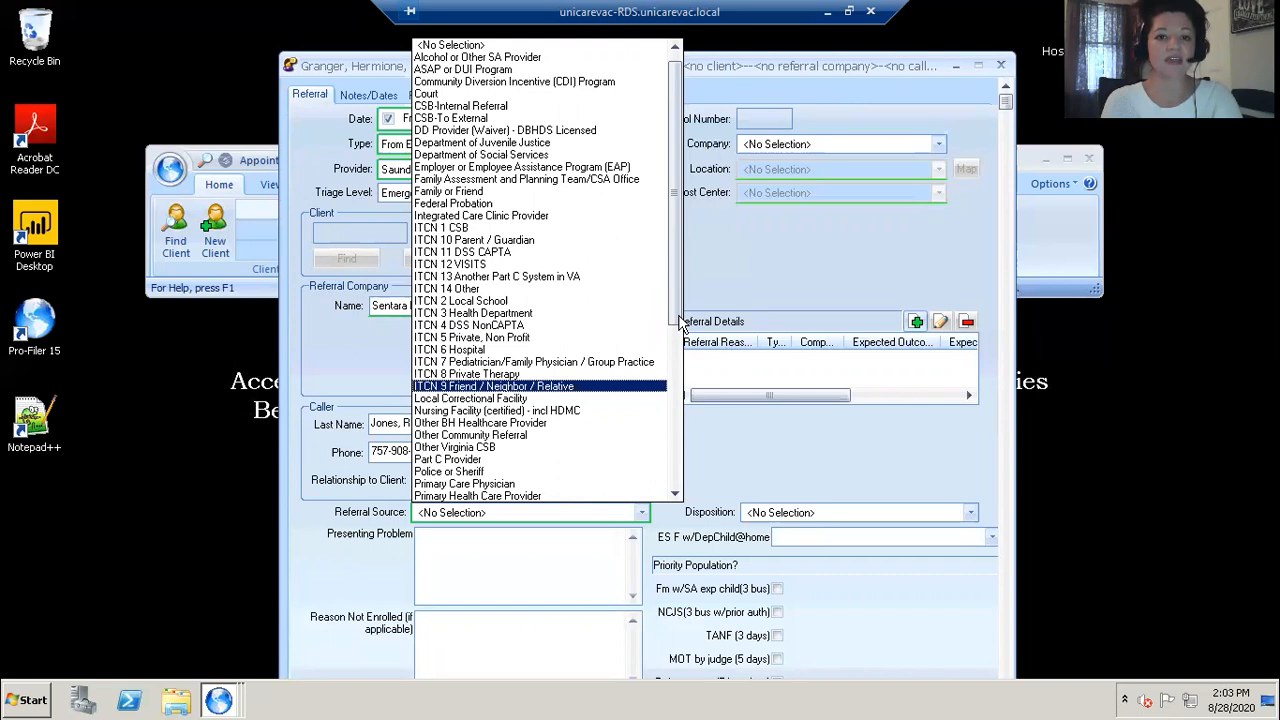
{"action": "scroll", "coordinate": [680, 322], "scroll_direction": "down", "scroll_amount": 2}
{"action": "left_click_drag", "start_coordinate": [676, 318], "coordinate": [673, 350]}
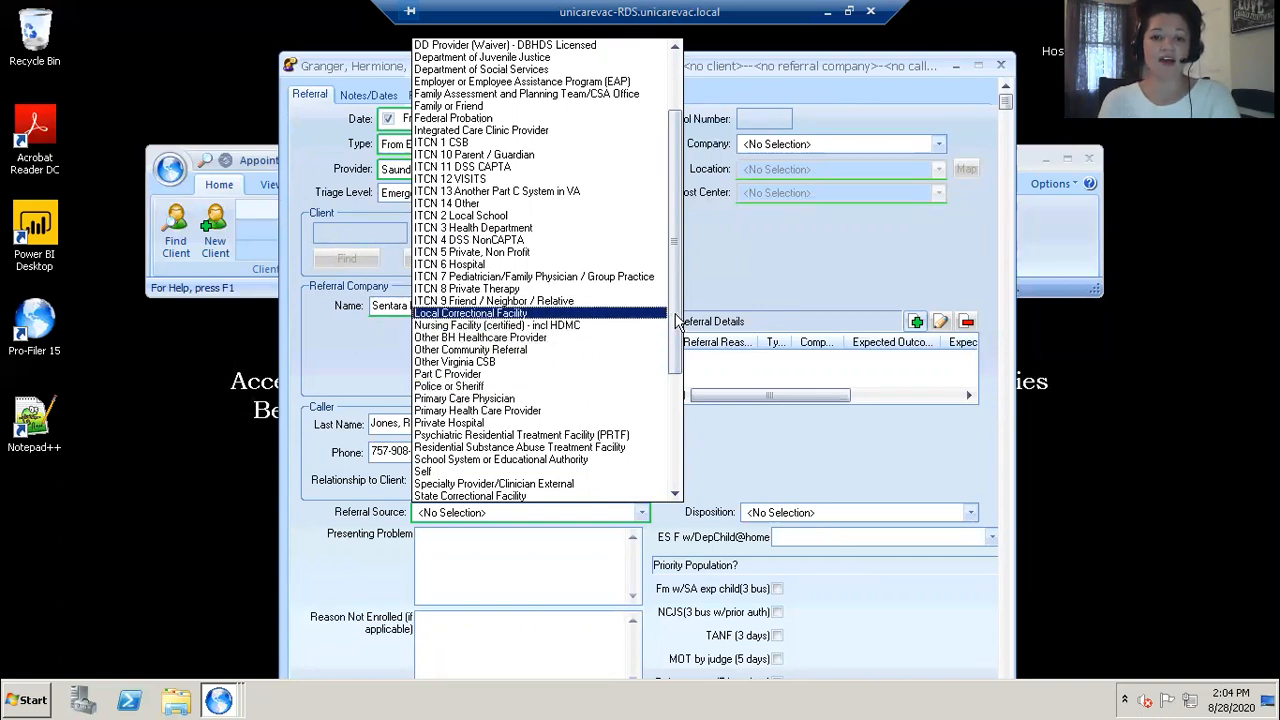
{"action": "scroll", "coordinate": [677, 316], "scroll_direction": "up", "scroll_amount": 3}
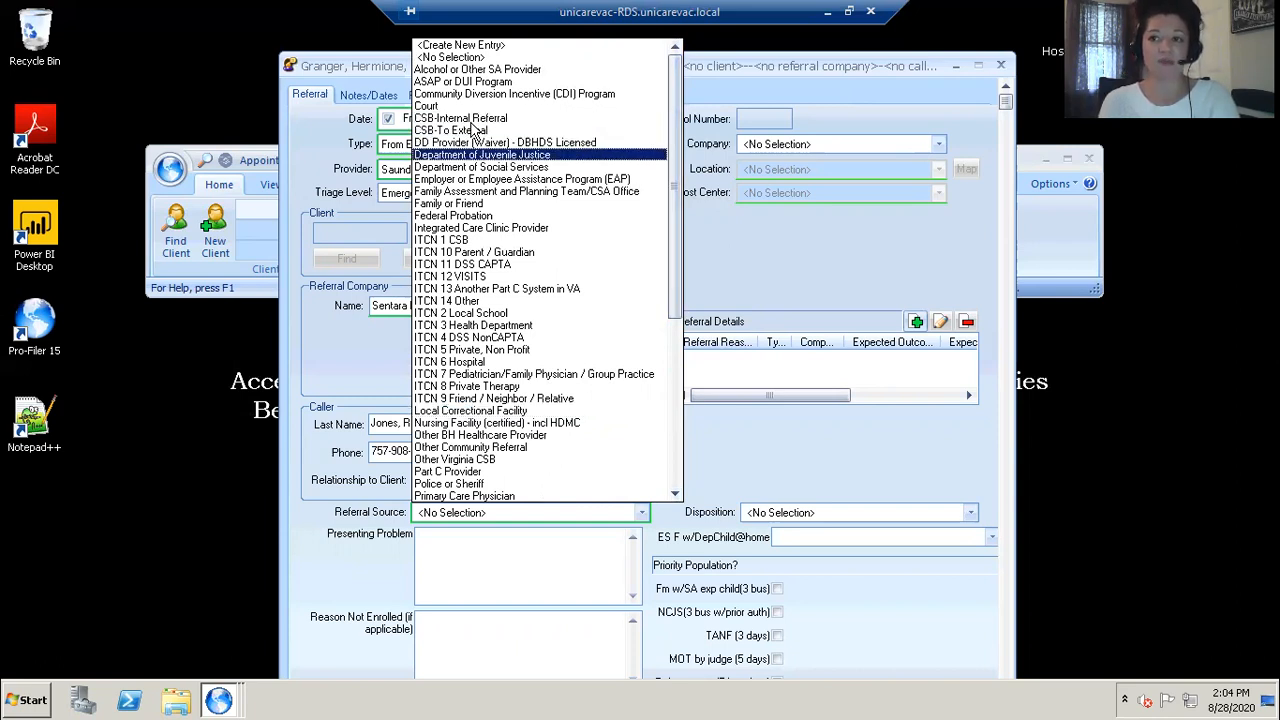
{"action": "scroll", "coordinate": [660, 340], "scroll_direction": "down", "scroll_amount": 8}
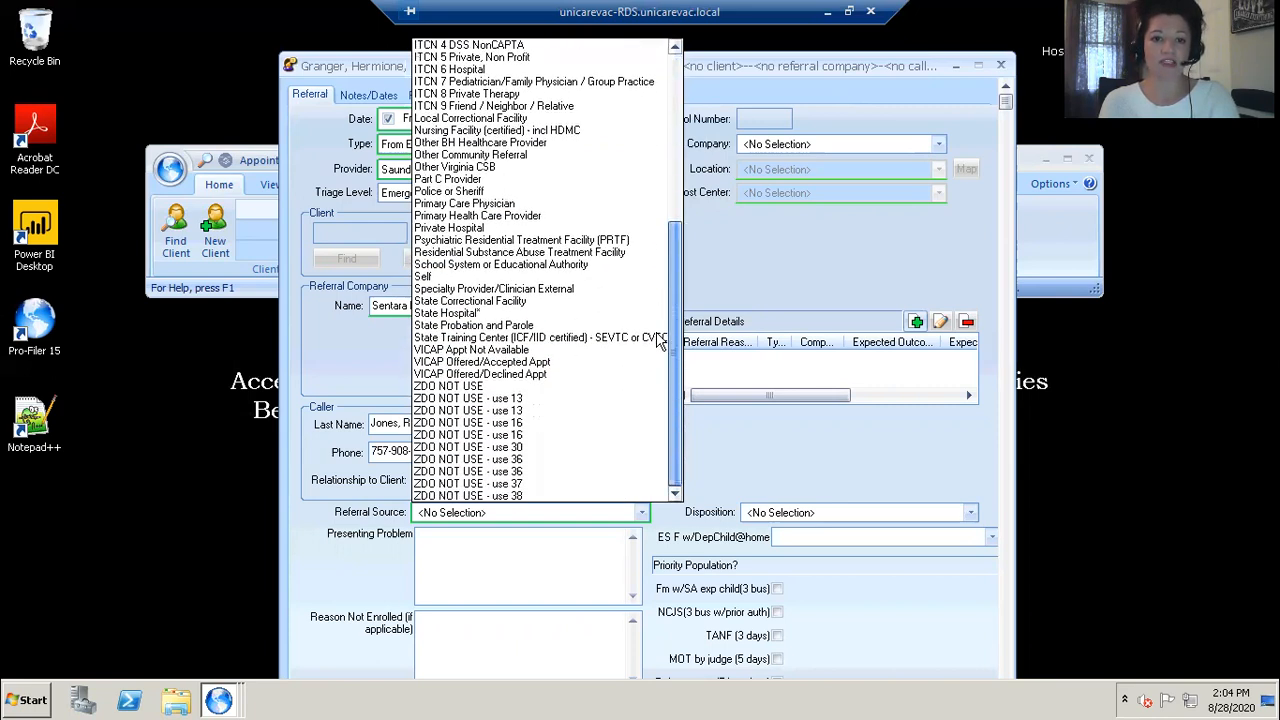
{"action": "scroll", "coordinate": [662, 325], "scroll_direction": "up", "scroll_amount": 2}
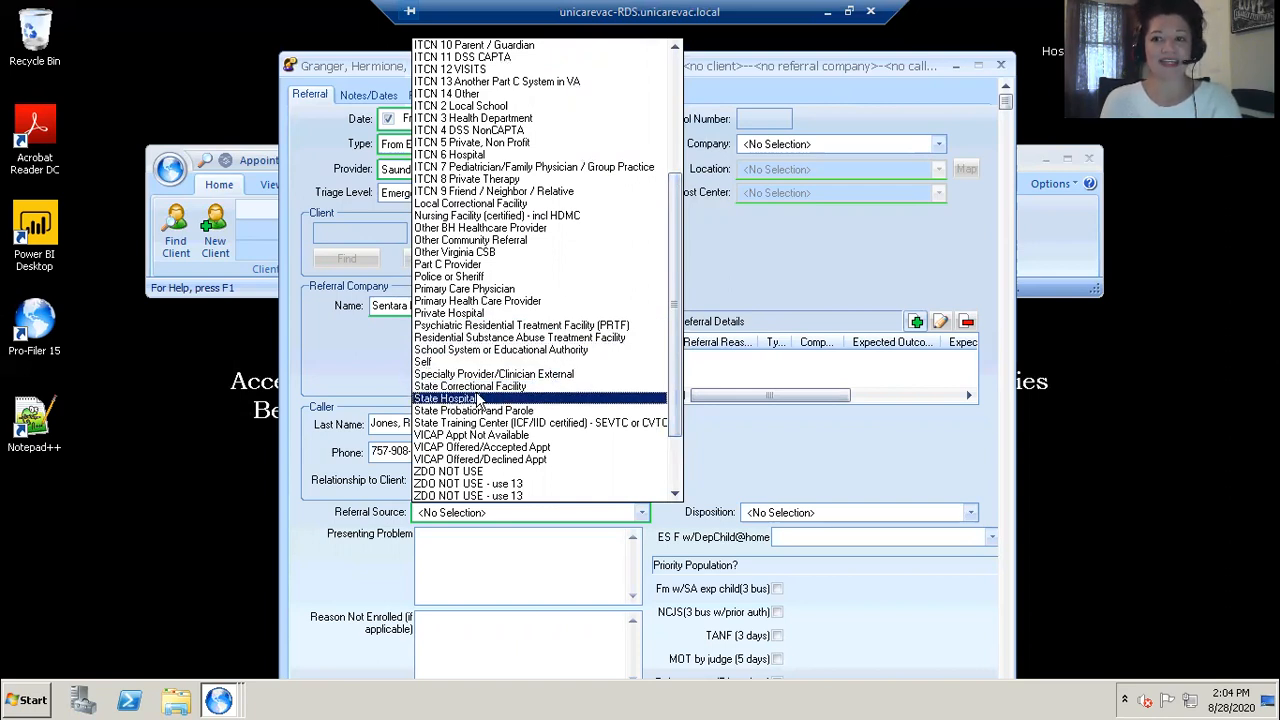
{"action": "left_click", "coordinate": [459, 314]}
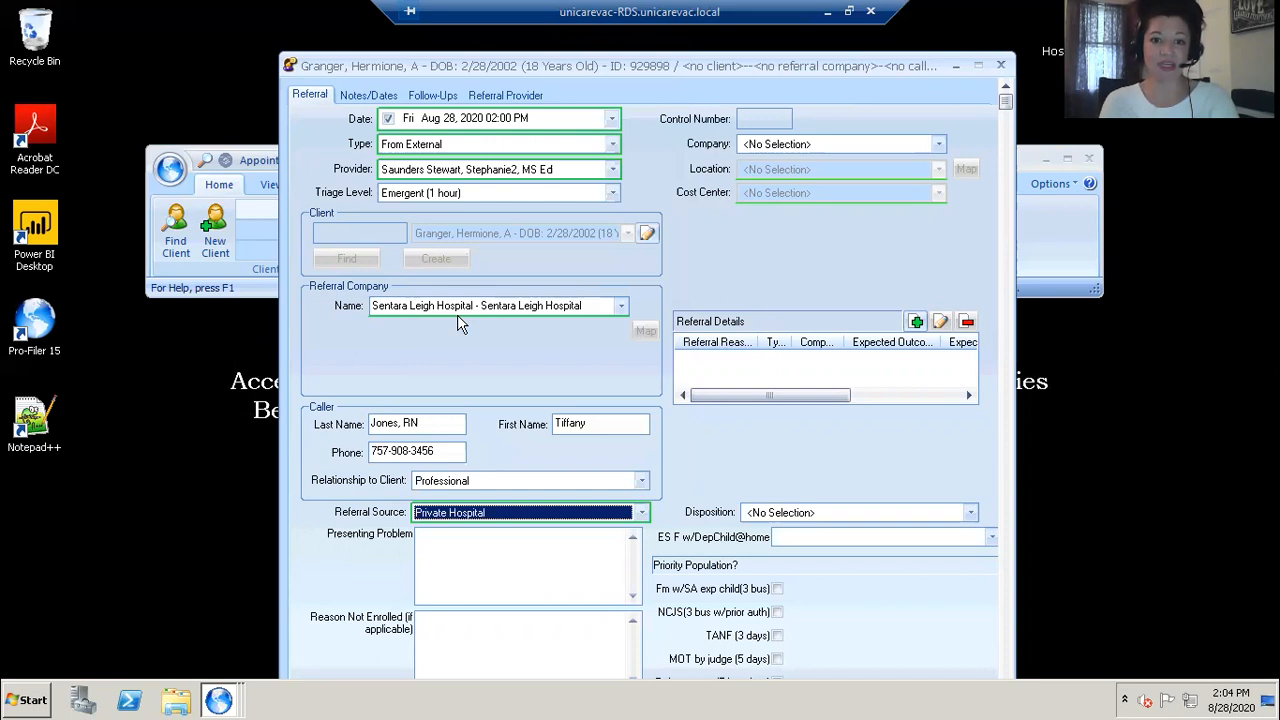
Step: Enter the presenting problem as 'SI, has threatened to jump off roof of hospital, req prescreen'
{"action": "left_click", "coordinate": [474, 533]}
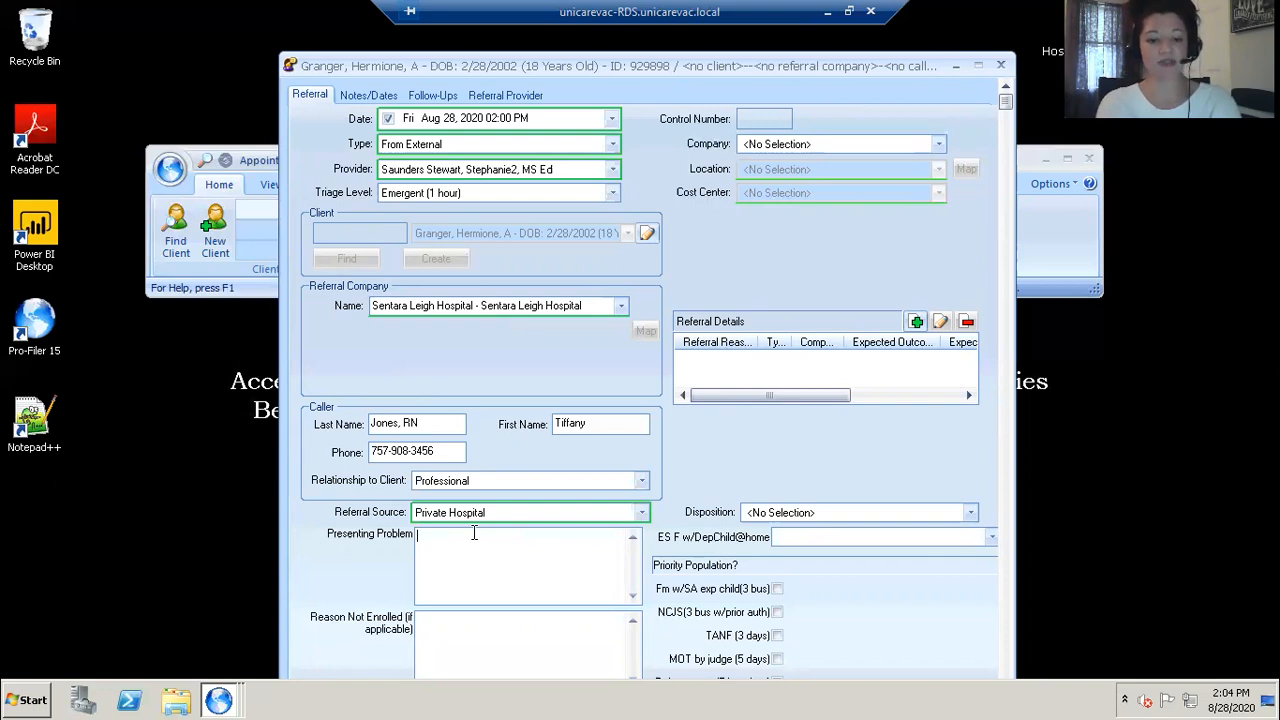
{"action": "type", "text": "SI"}
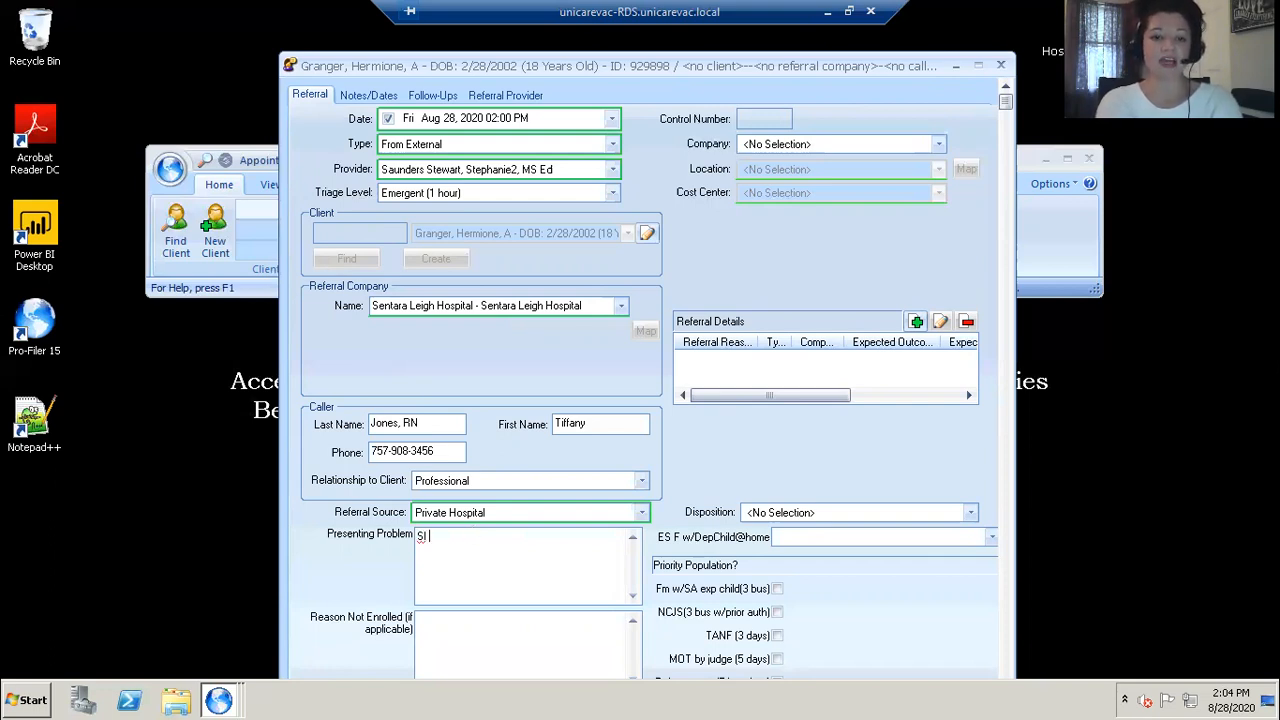
{"action": "key", "text": "BackSpace"}
{"action": "type", "text": ", "}
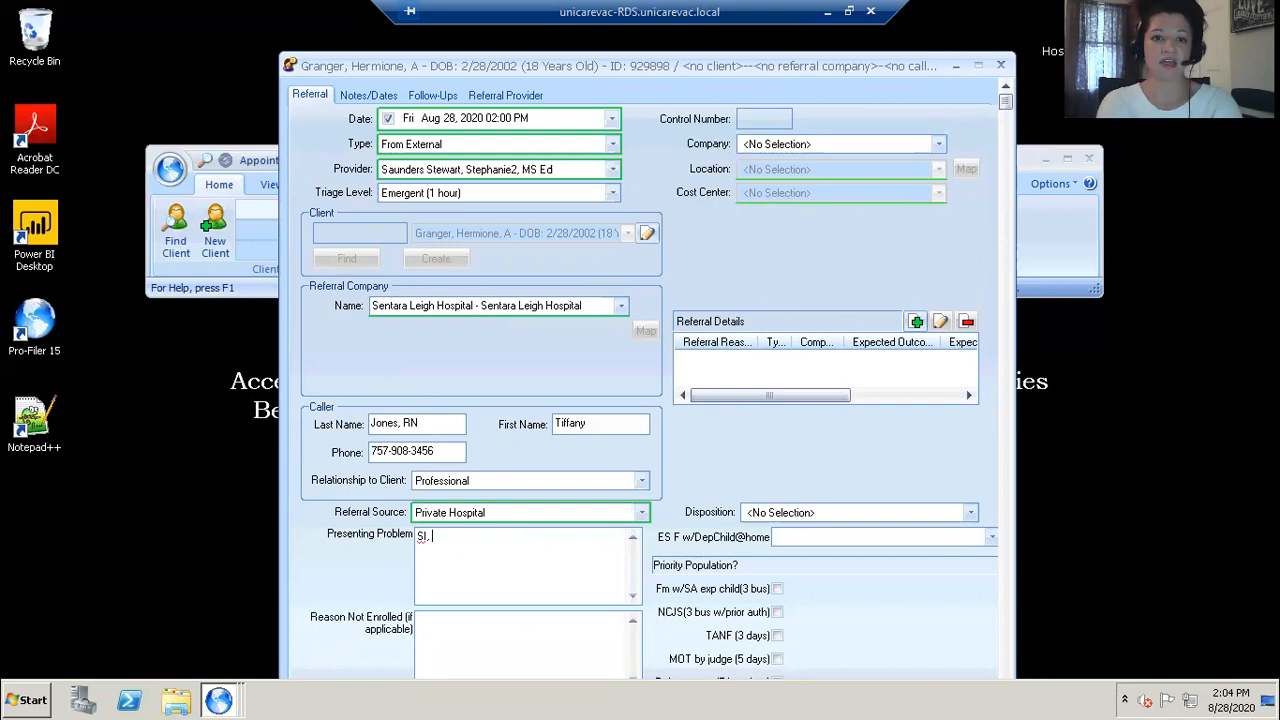
{"action": "type", "text": "has threatend"}
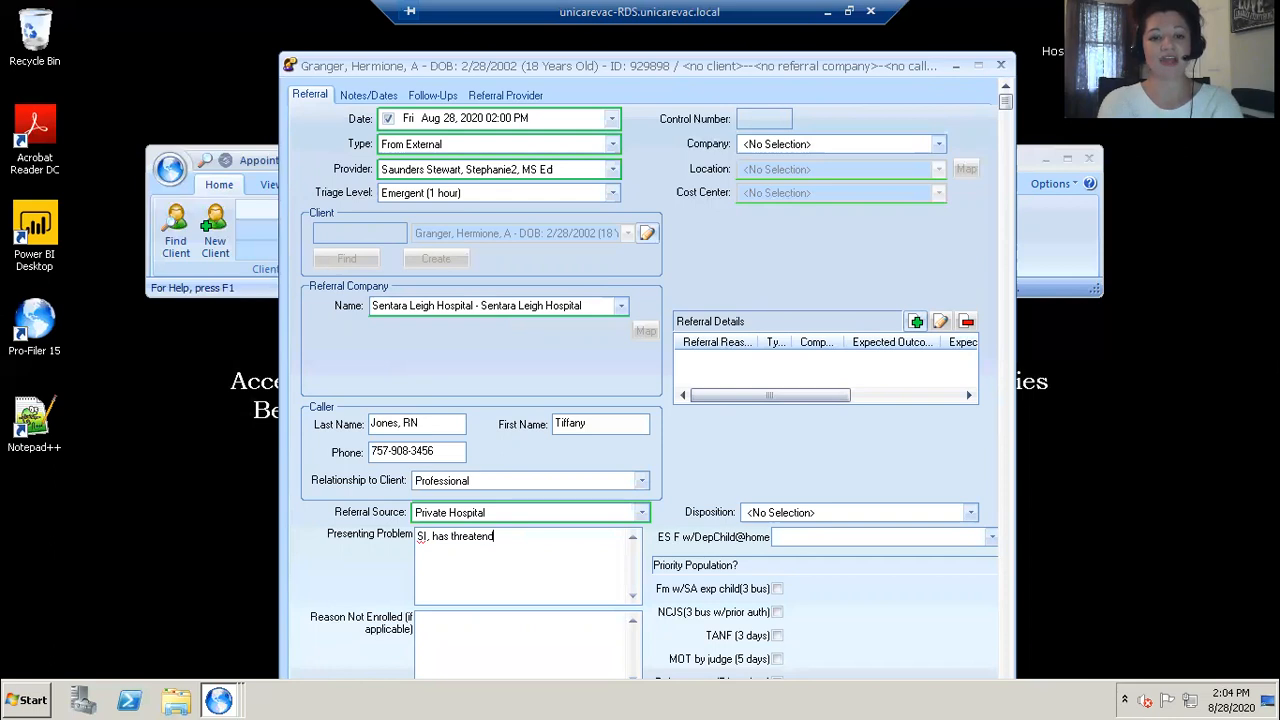
{"action": "key", "text": "BackSpace"}
{"action": "type", "text": "ed to "}
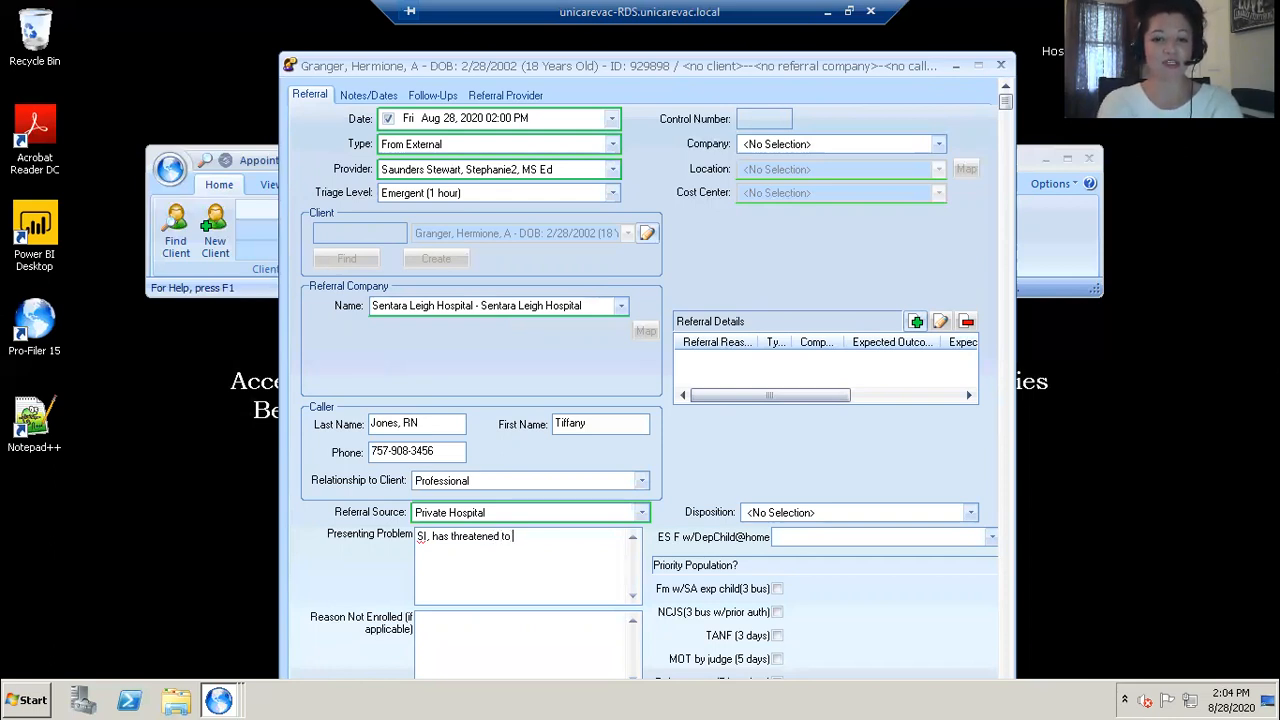
{"action": "type", "text": "ju"}
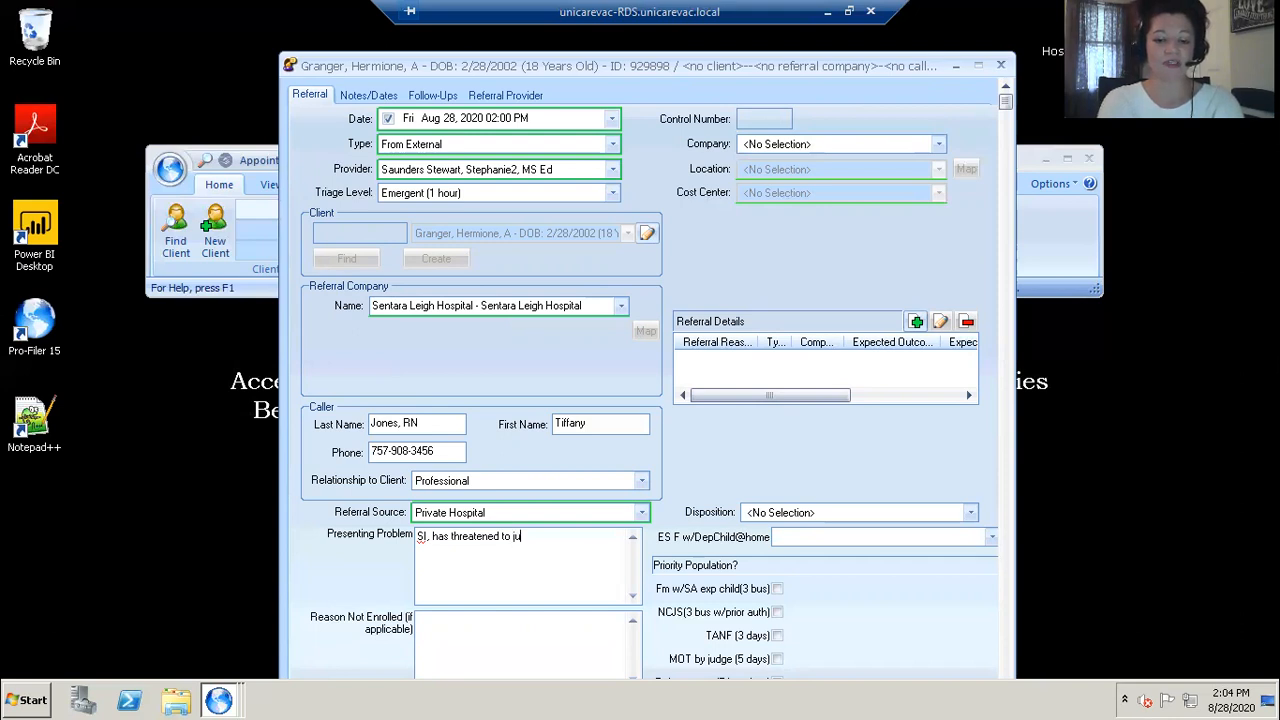
{"action": "type", "text": "mp off roo"}
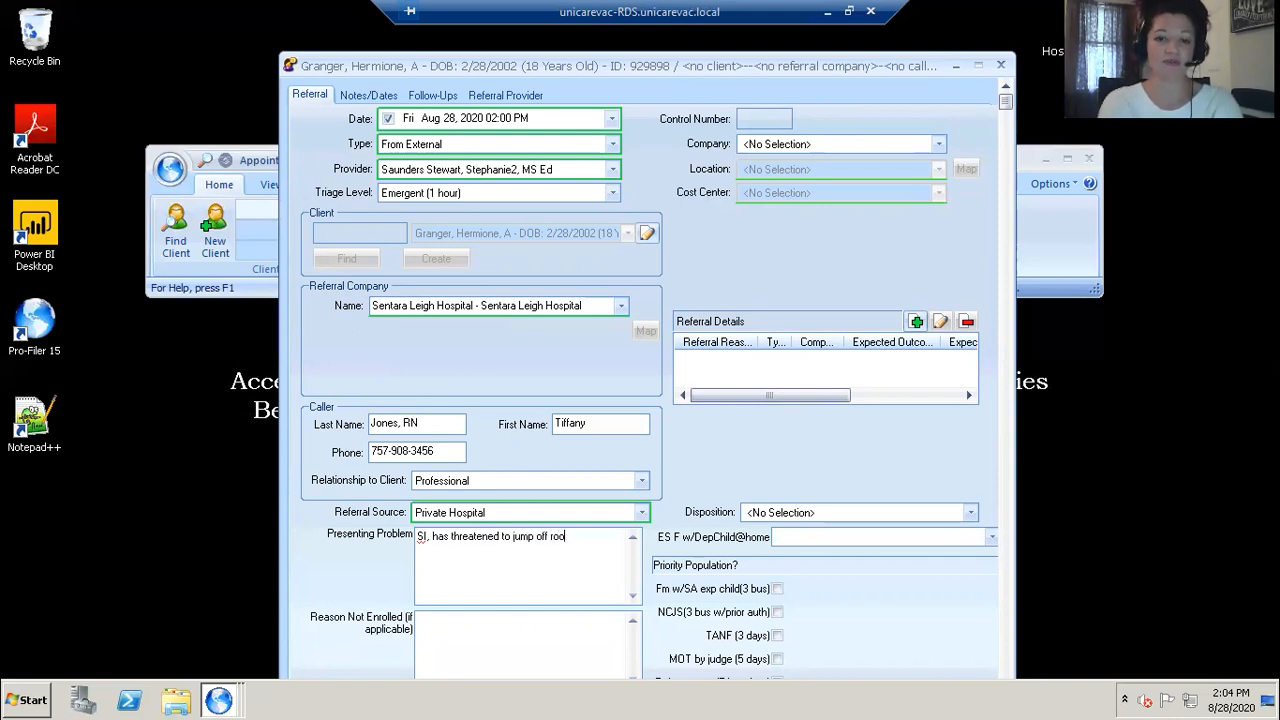
{"action": "type", "text": "f of hospital"}
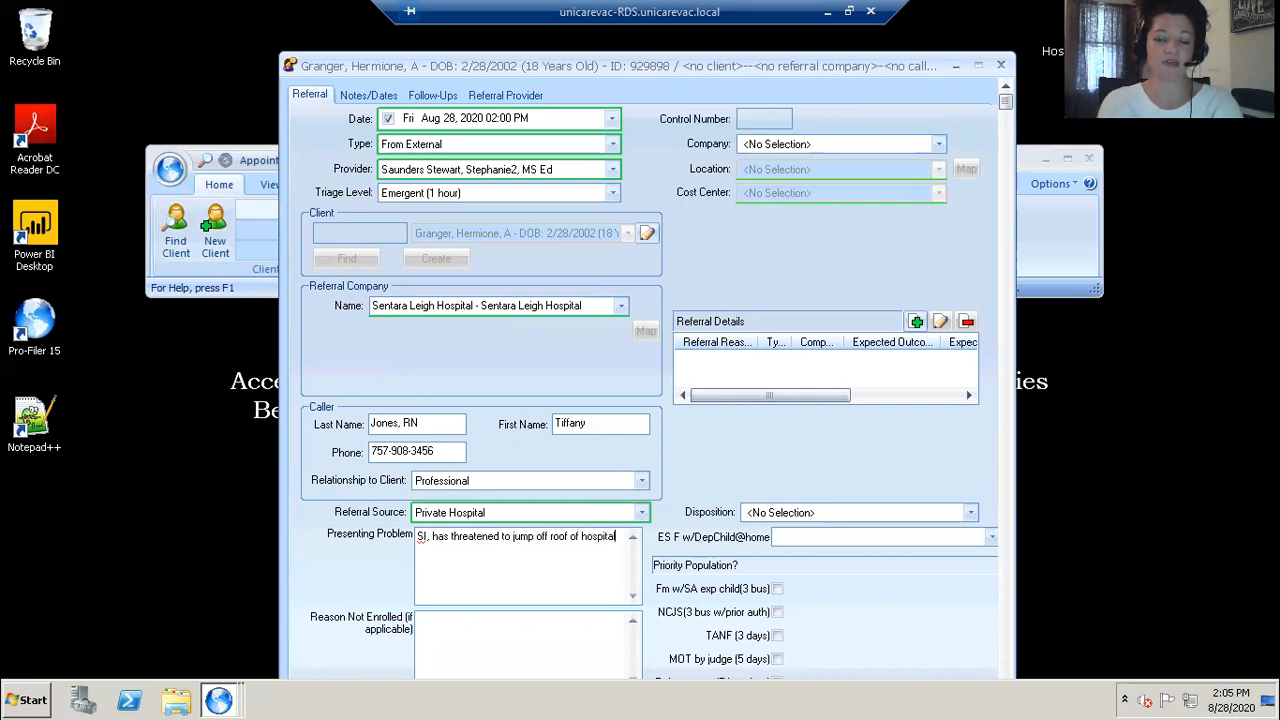
{"action": "type", "text": ", reg f"}
{"action": "key", "text": "BackSpace"}
{"action": "type", "text": "prescreen"}
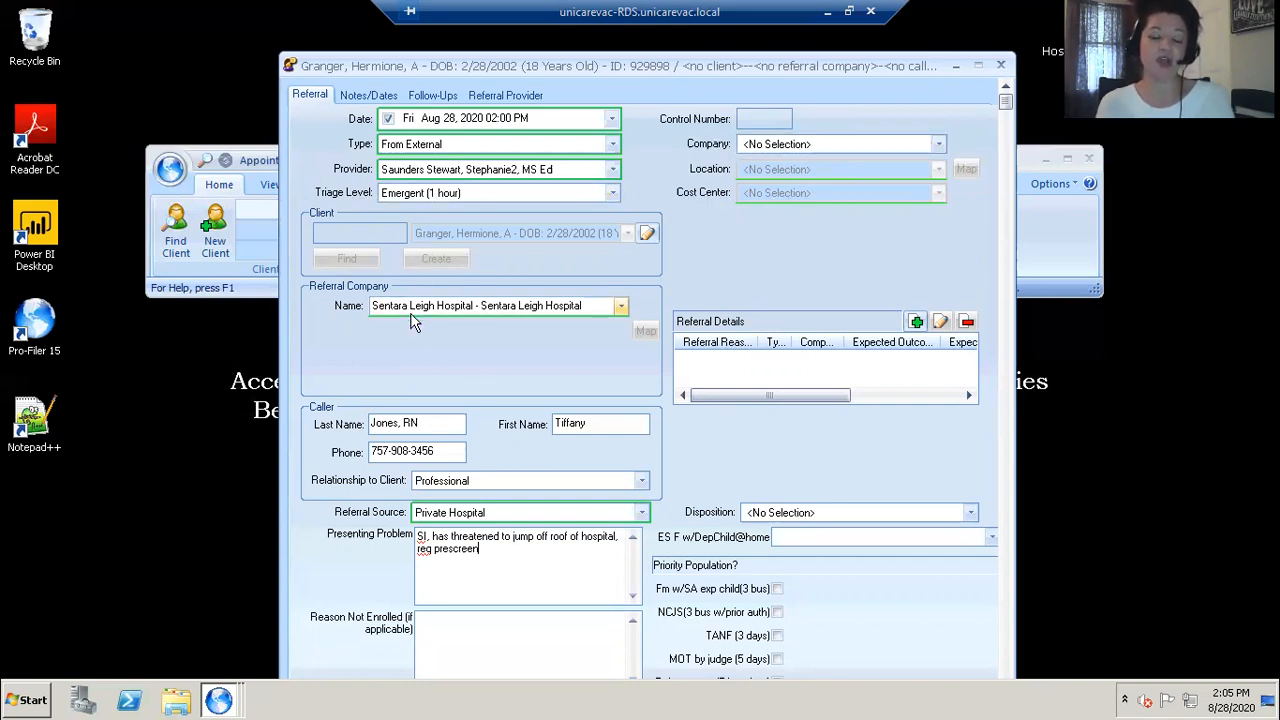
Step: Set the Company to Norfolk Community Services Board and the Location to VBBC-Virginia Beach Boulevard Center.003
{"action": "mouse_move", "coordinate": [411, 316]}
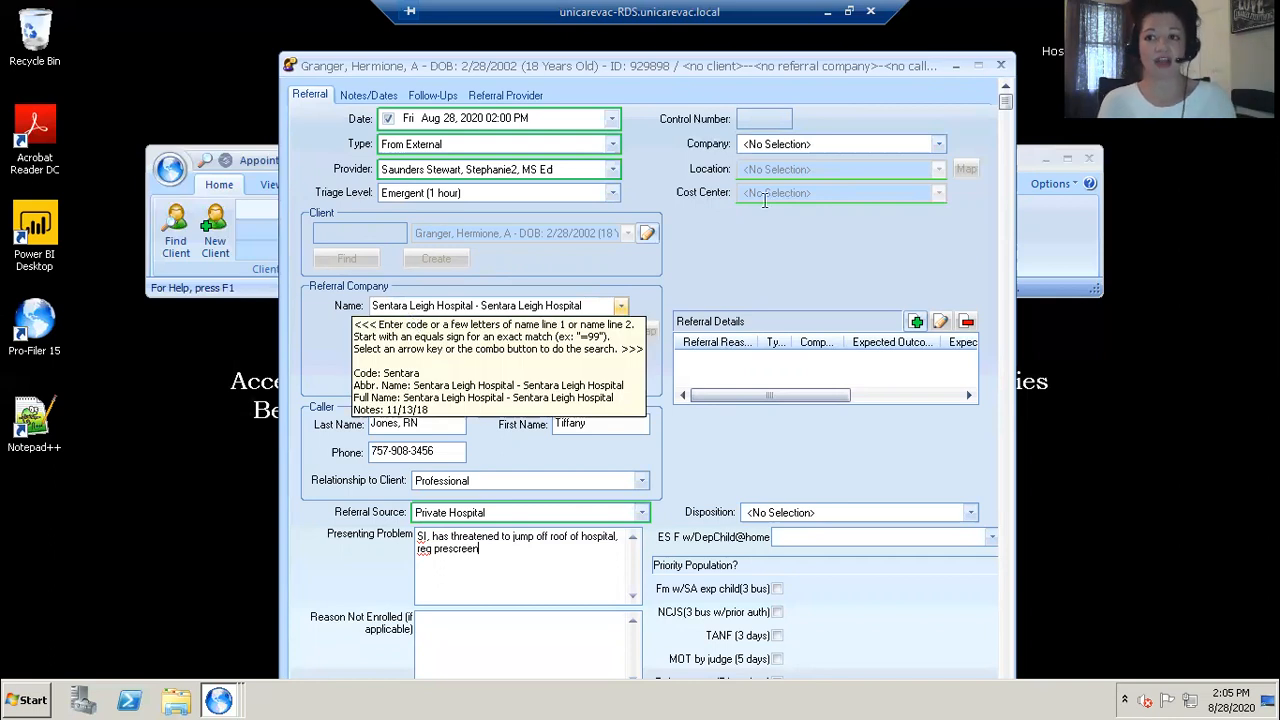
{"action": "left_click", "coordinate": [938, 146]}
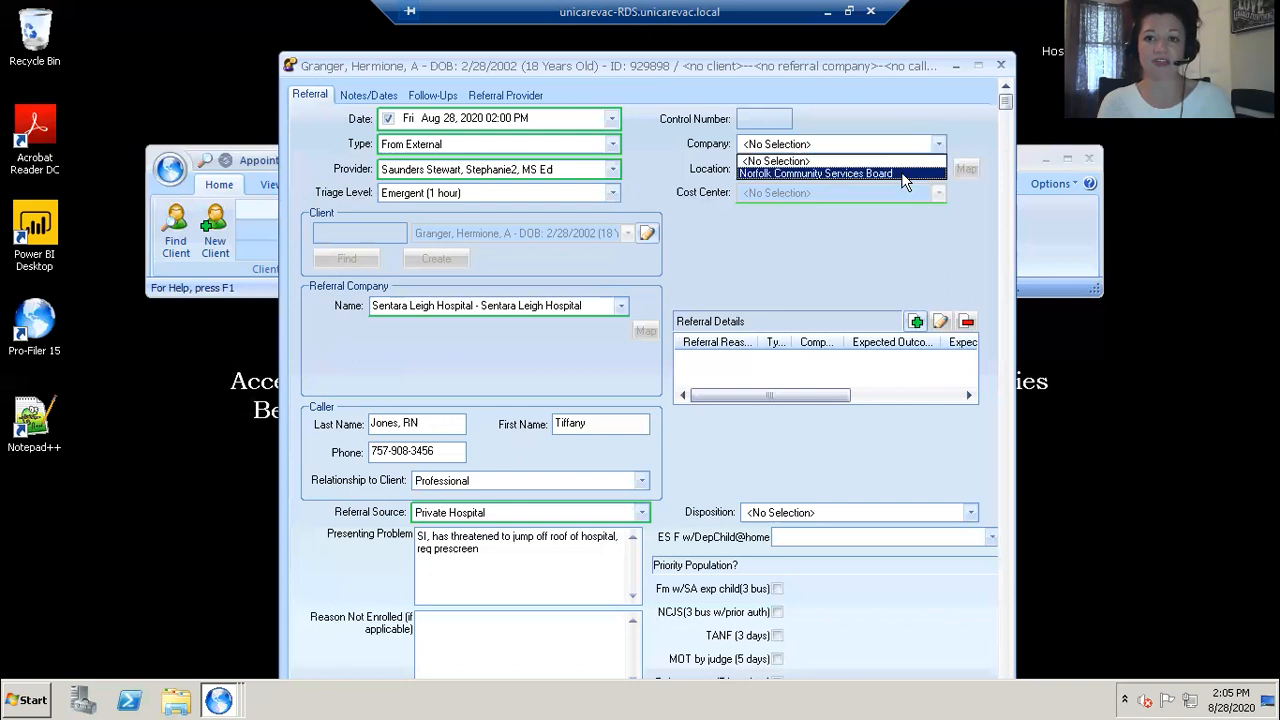
{"action": "left_click", "coordinate": [903, 174]}
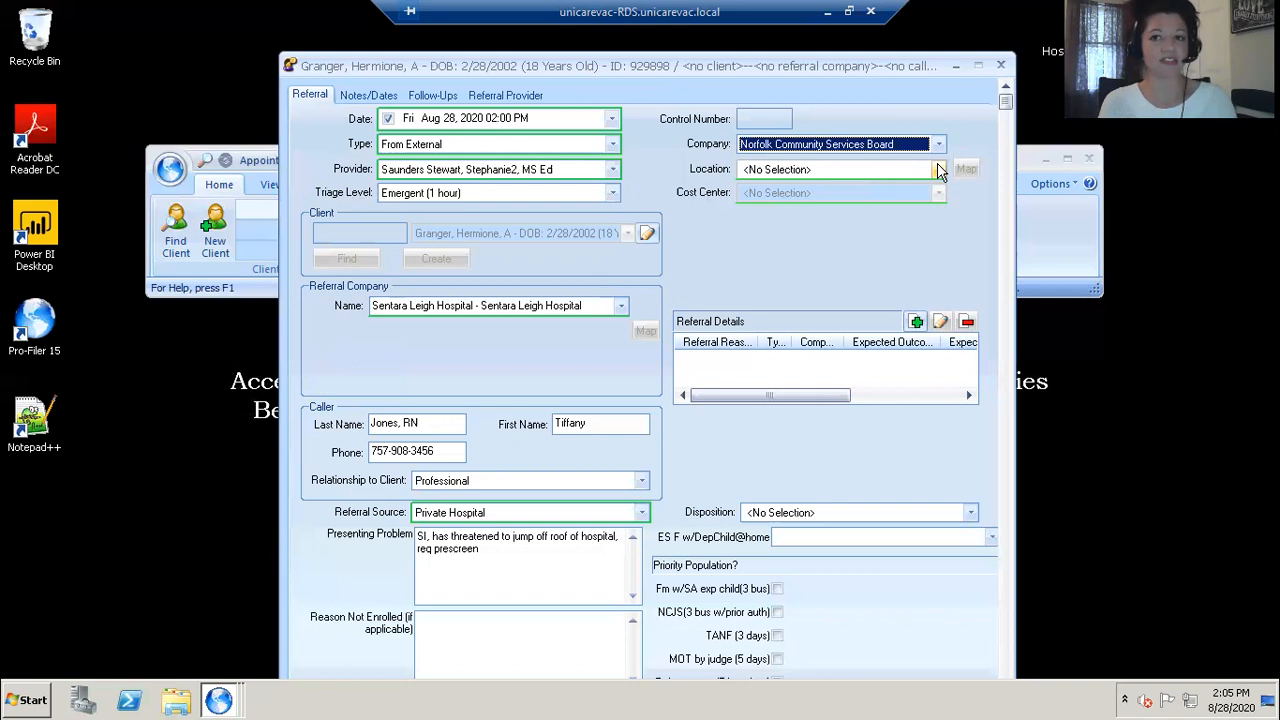
{"action": "left_click", "coordinate": [937, 170]}
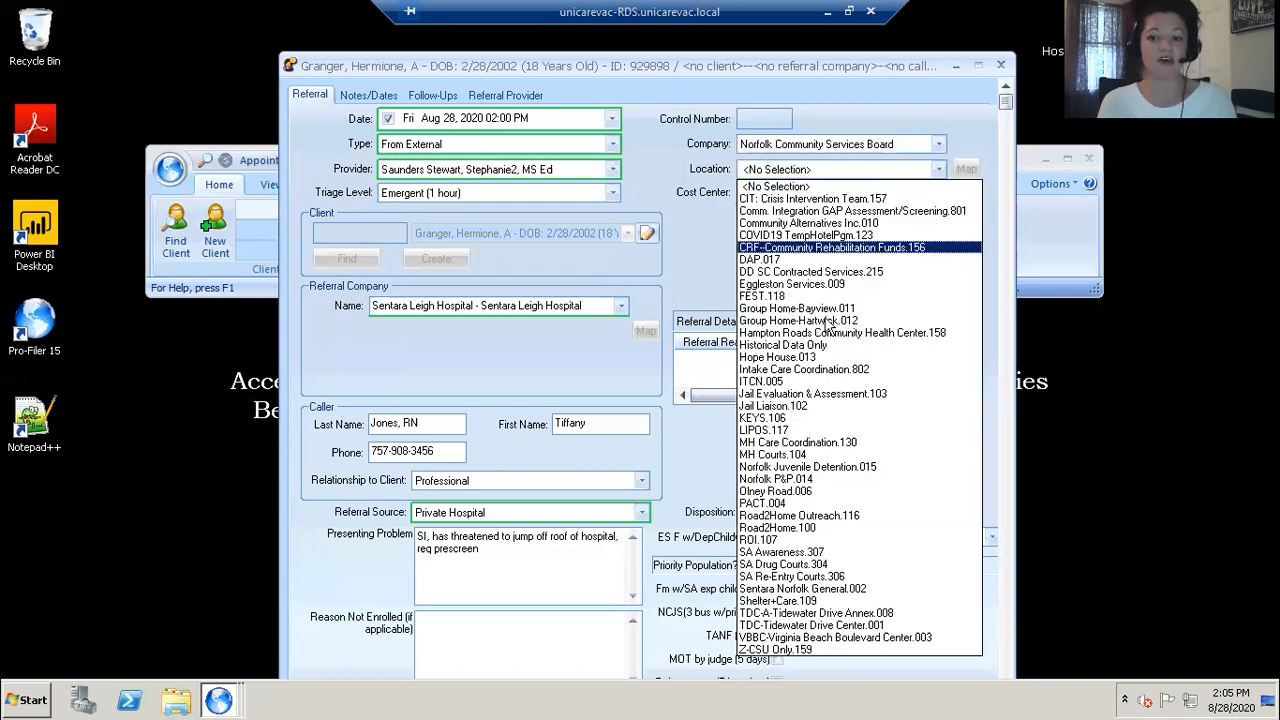
{"action": "left_click", "coordinate": [822, 641]}
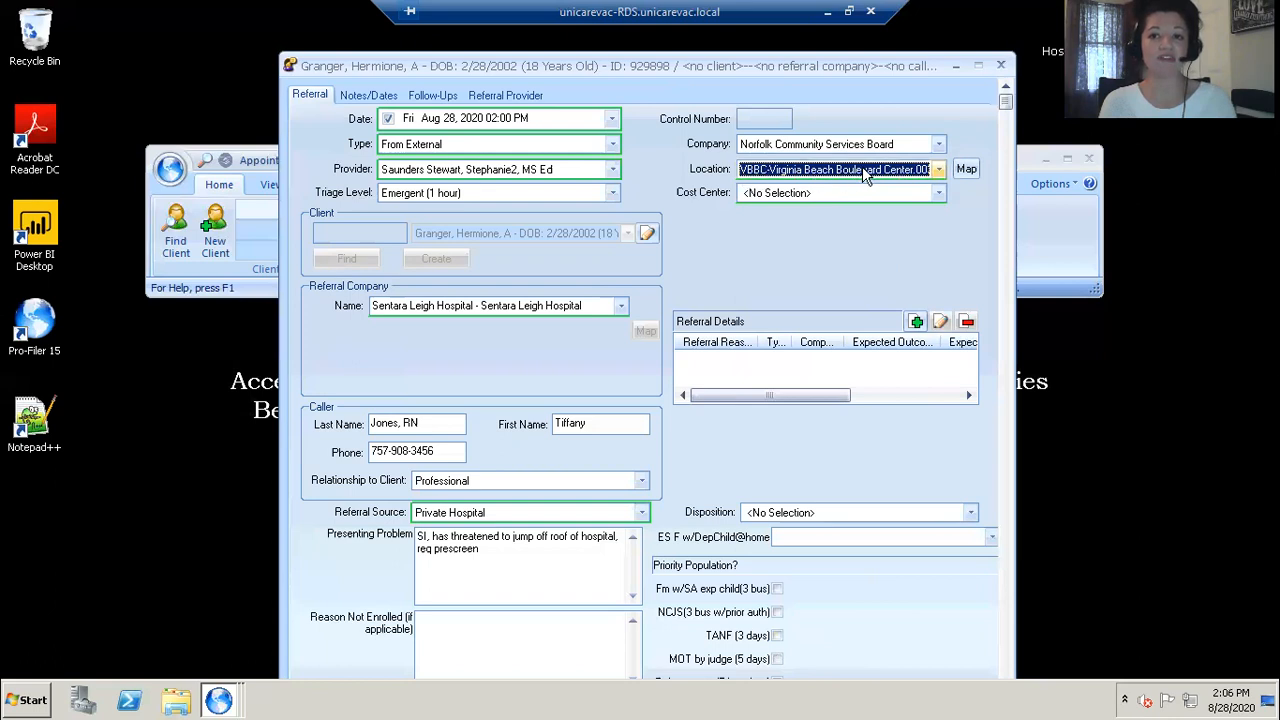
Step: Set the Cost Center to VBBC-Virginia Beach Boulevard Center.003 - Emergency Services and ES F w/DepChild@home to no
{"action": "left_click", "coordinate": [939, 193]}
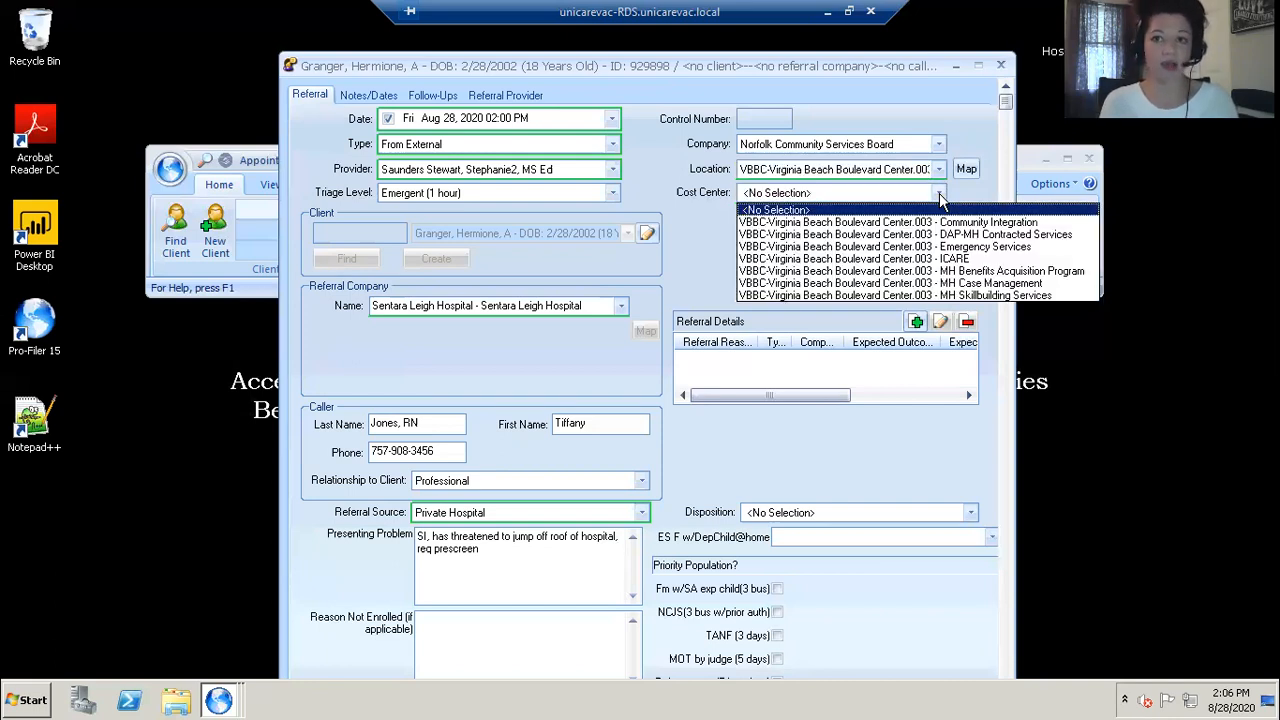
{"action": "left_click", "coordinate": [937, 247]}
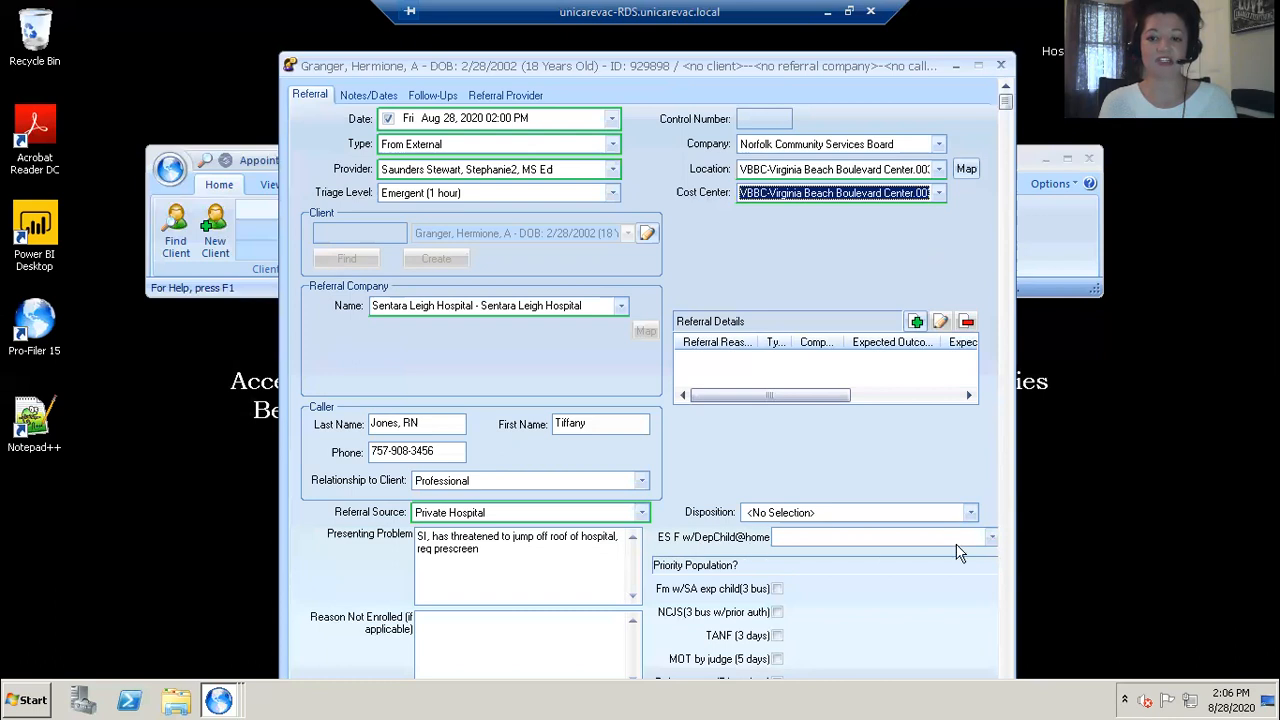
{"action": "left_click", "coordinate": [991, 538]}
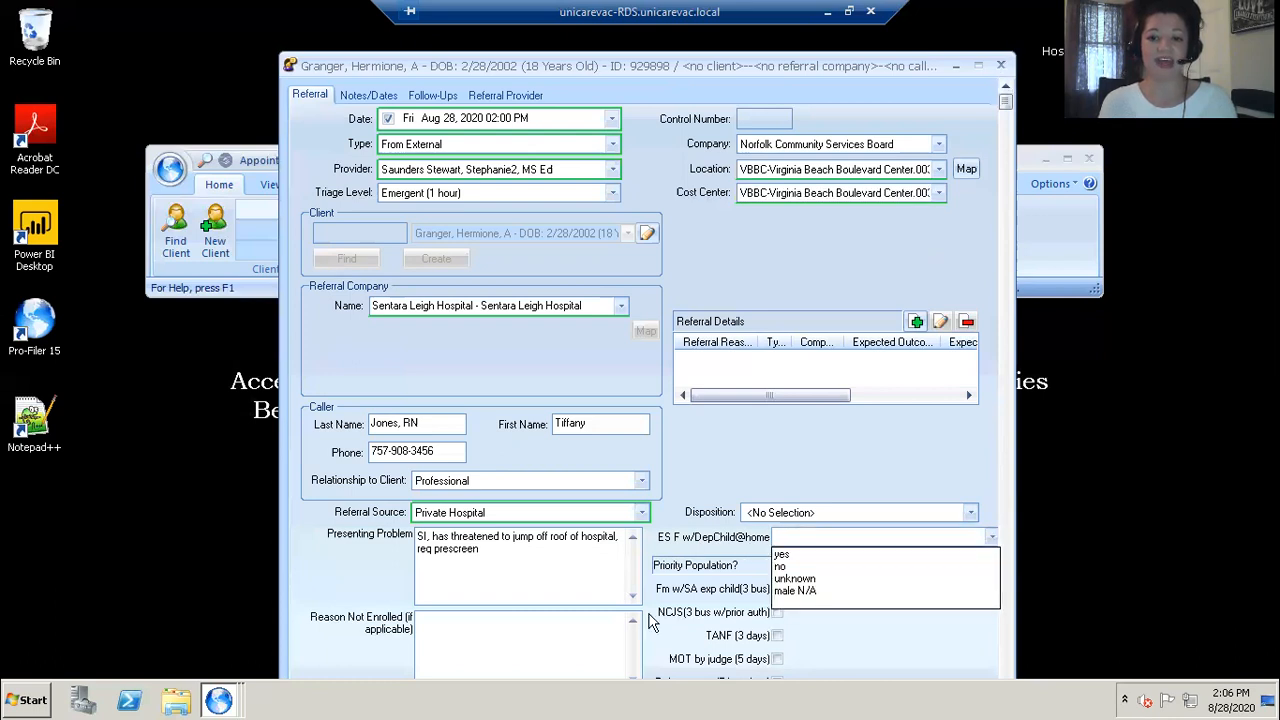
{"action": "left_click", "coordinate": [787, 568]}
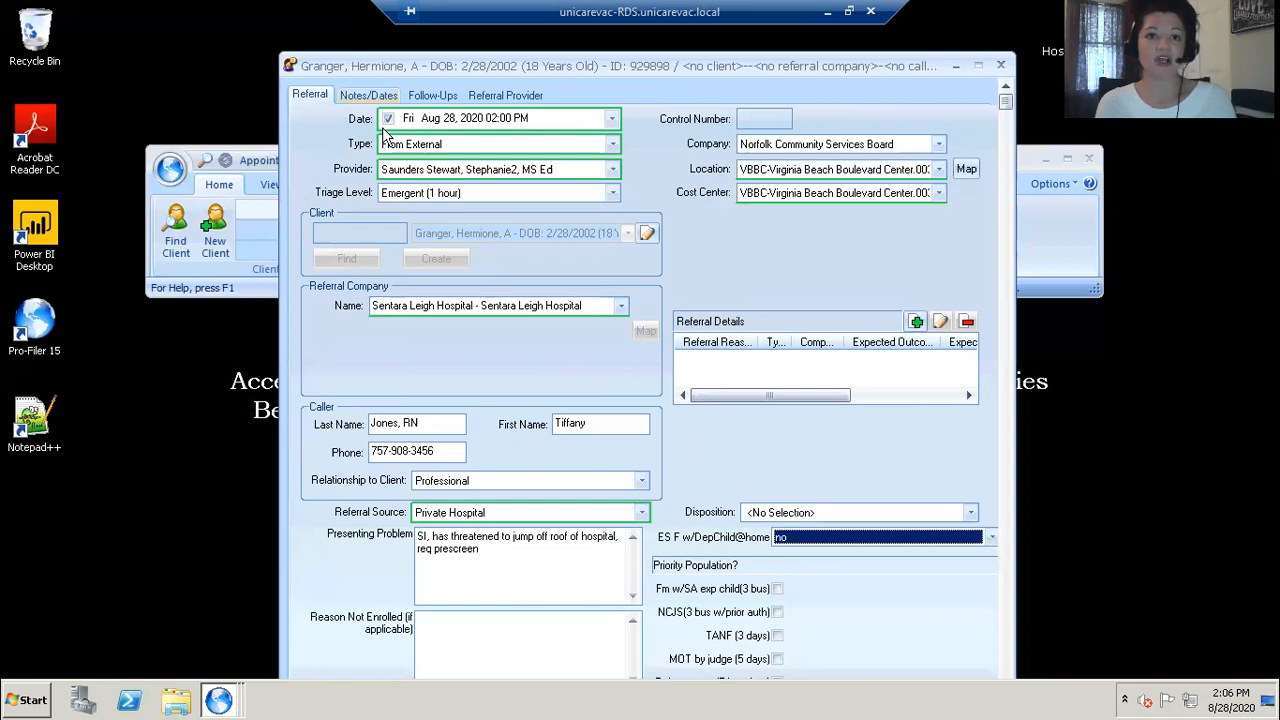
Step: On the Notes/Dates page, enable the Effective date and set the Referral Destination to NA-Internal Referral
{"action": "key", "text": "ctrl+Tab"}
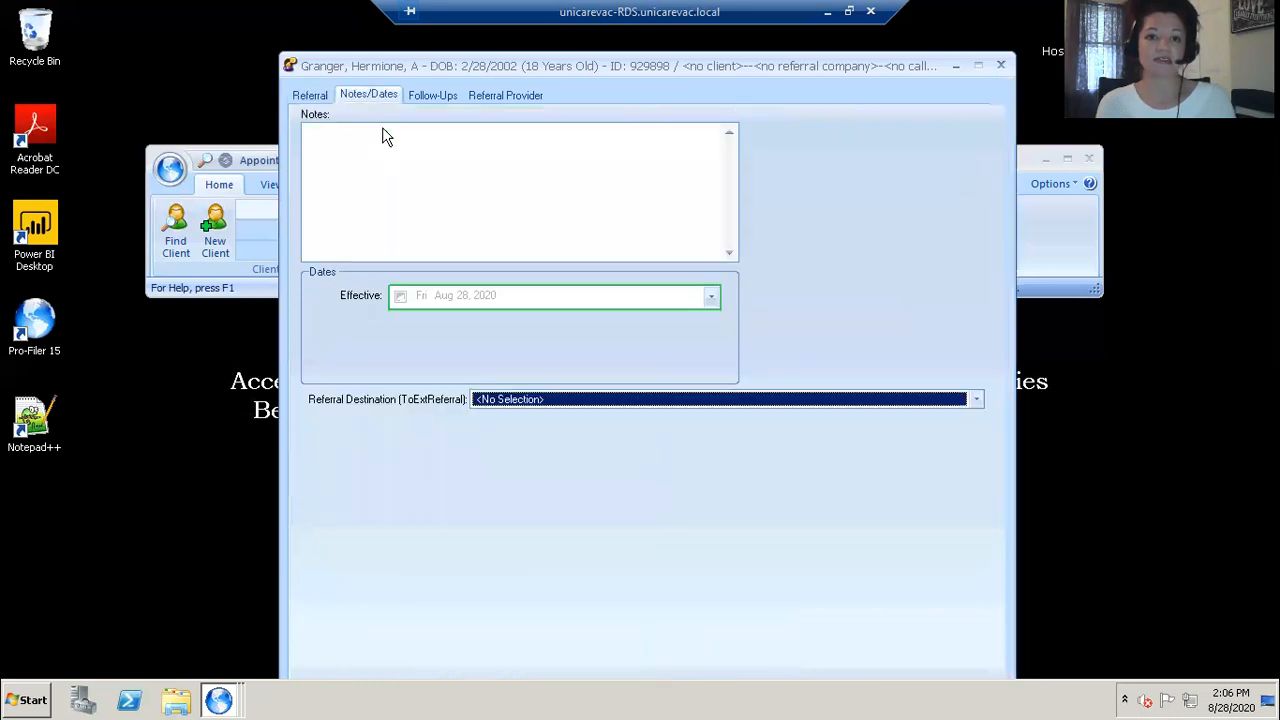
{"action": "left_click", "coordinate": [399, 296]}
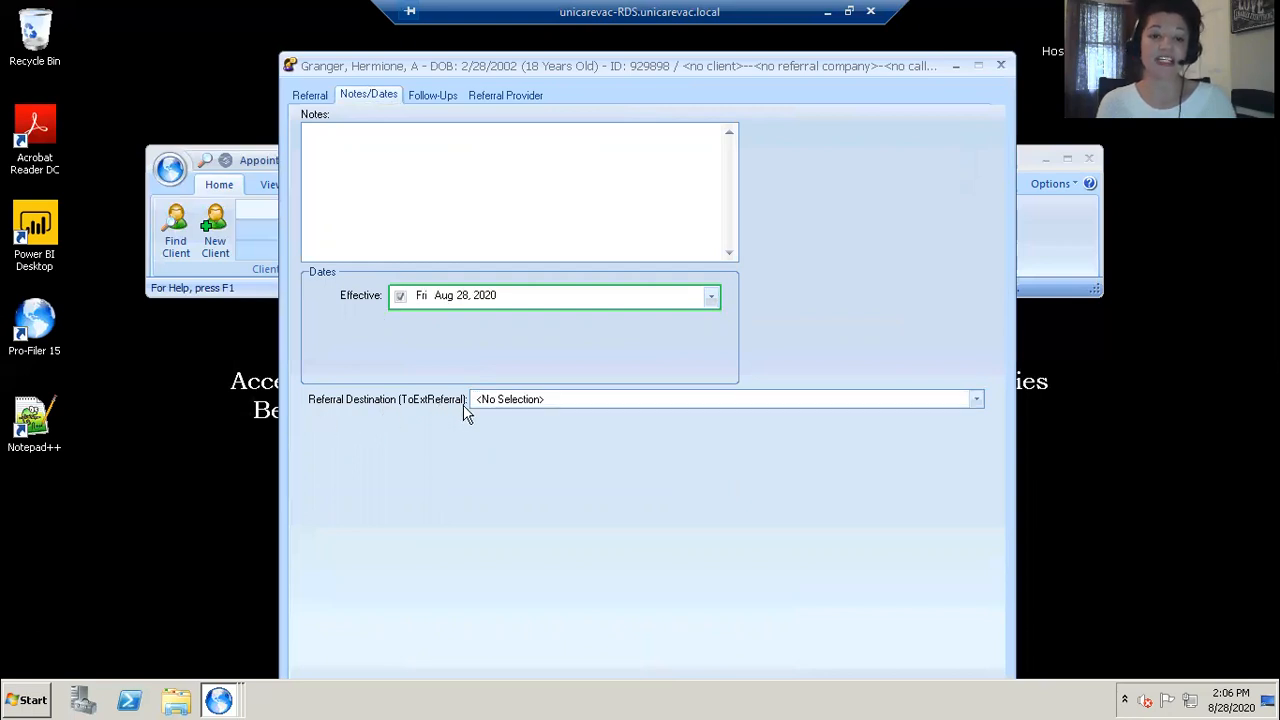
{"action": "left_click", "coordinate": [977, 401]}
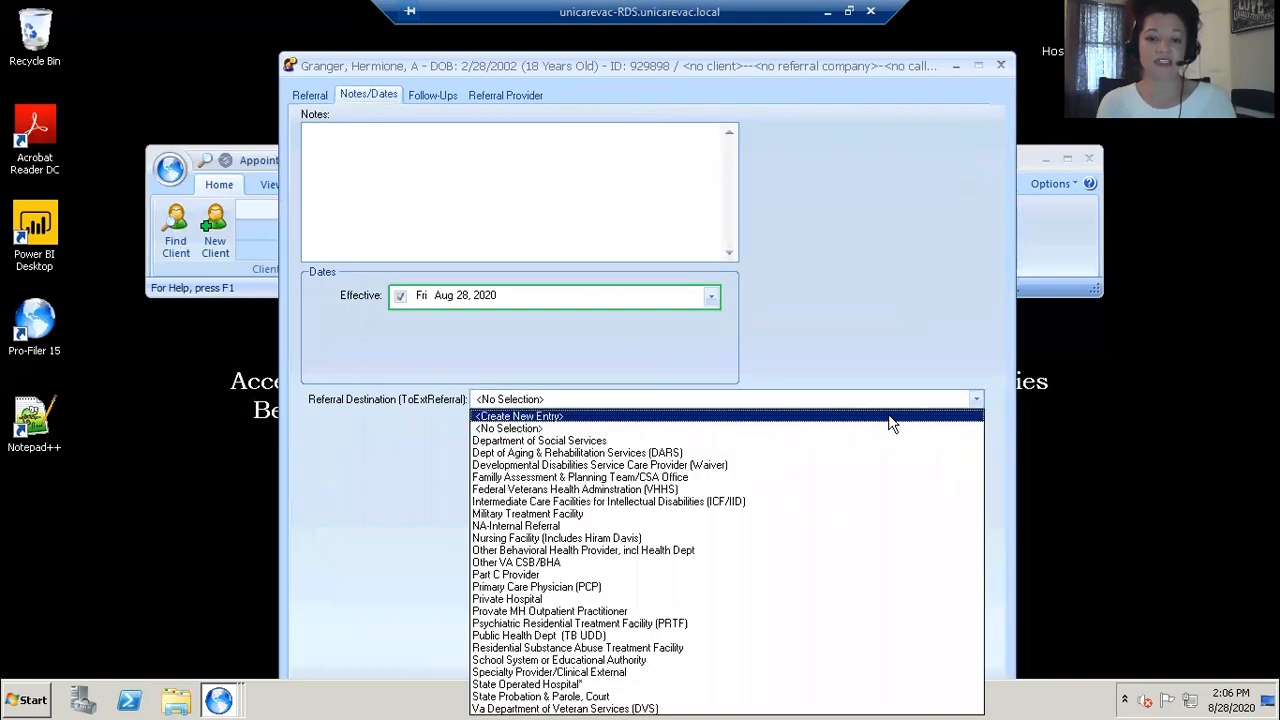
{"action": "left_click", "coordinate": [537, 527]}
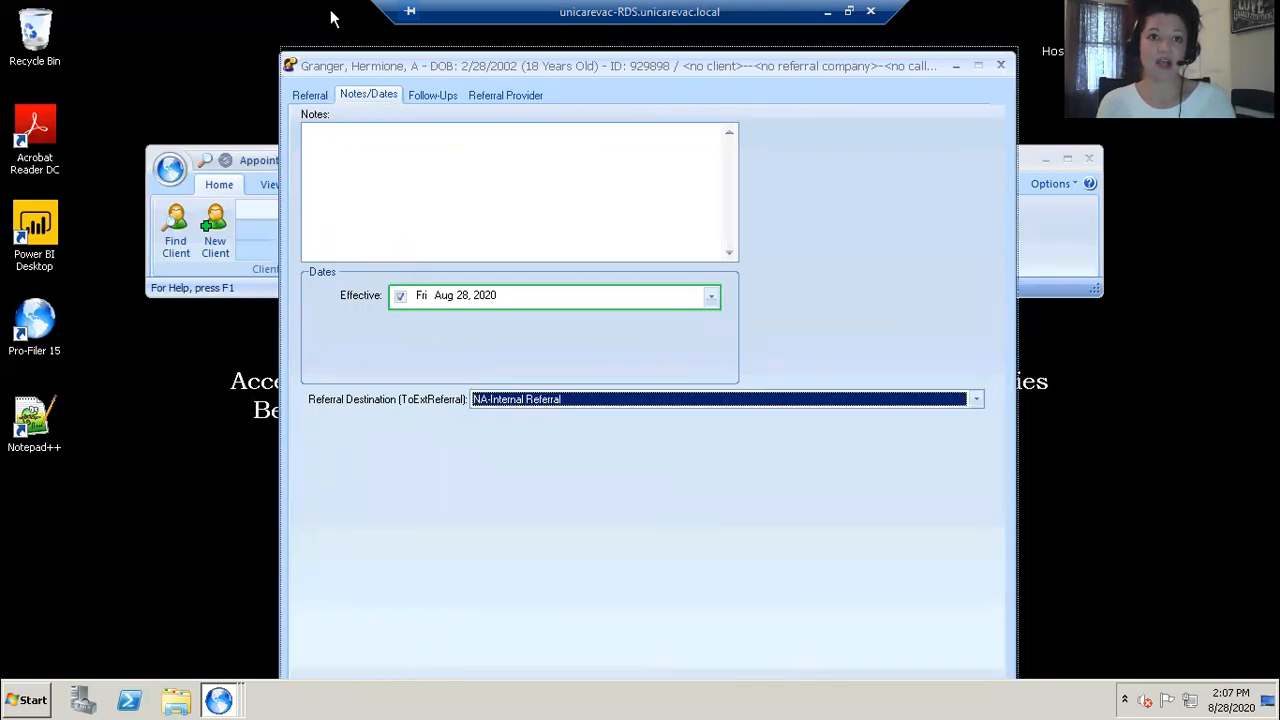
Step: Add a new user-defined data entry using the ES Call Sheet form and open it
{"action": "left_click_drag", "start_coordinate": [333, 66], "coordinate": [333, 16]}
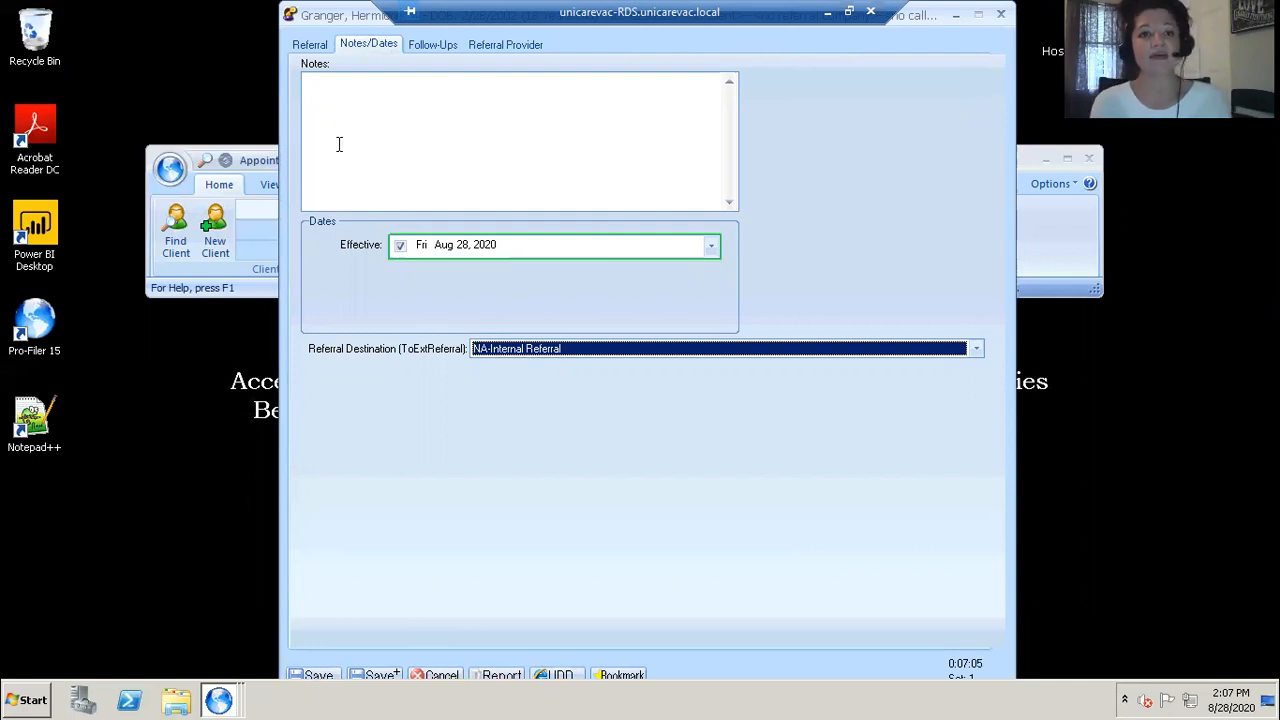
{"action": "left_click_drag", "start_coordinate": [341, 13], "coordinate": [340, 12]}
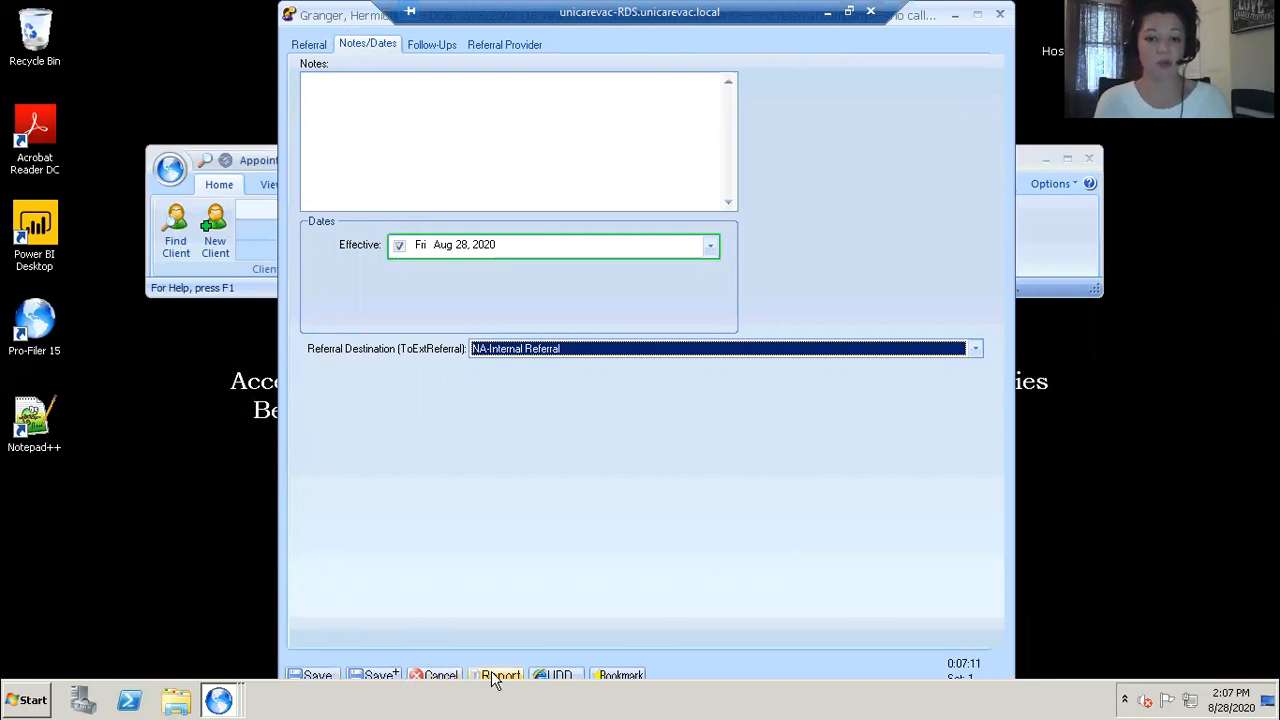
{"action": "left_click", "coordinate": [559, 678]}
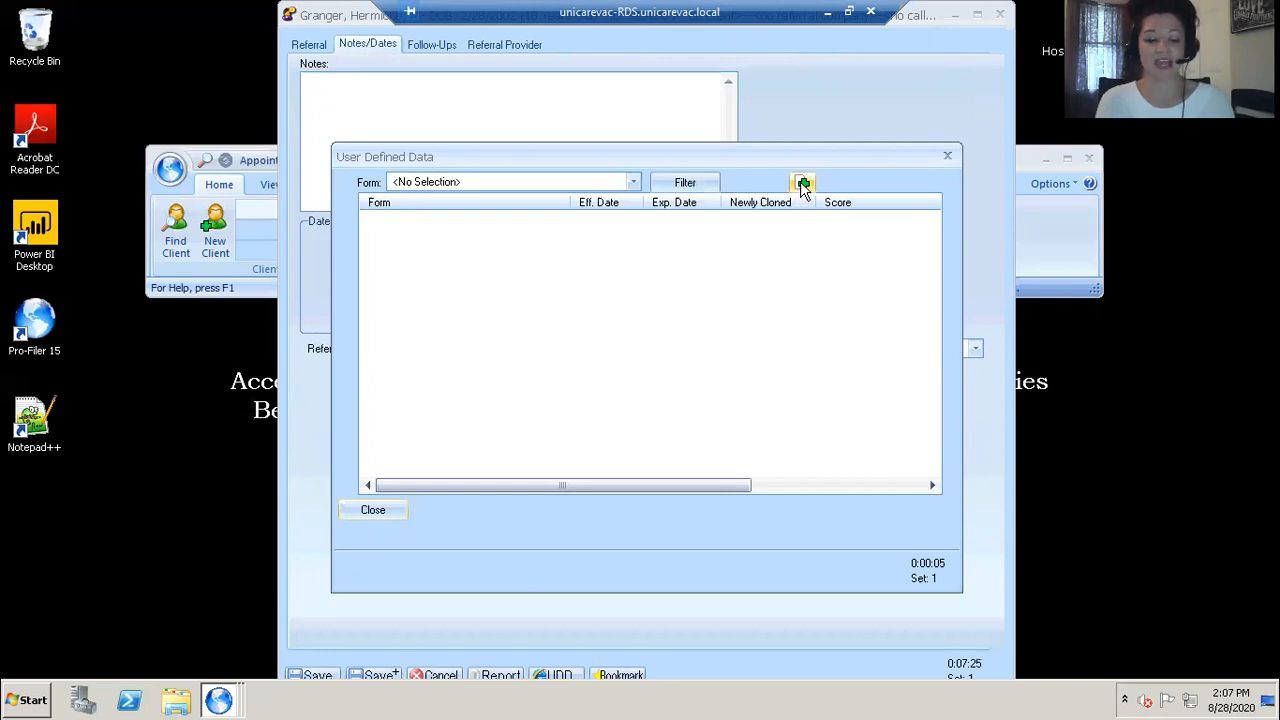
{"action": "left_click", "coordinate": [802, 184]}
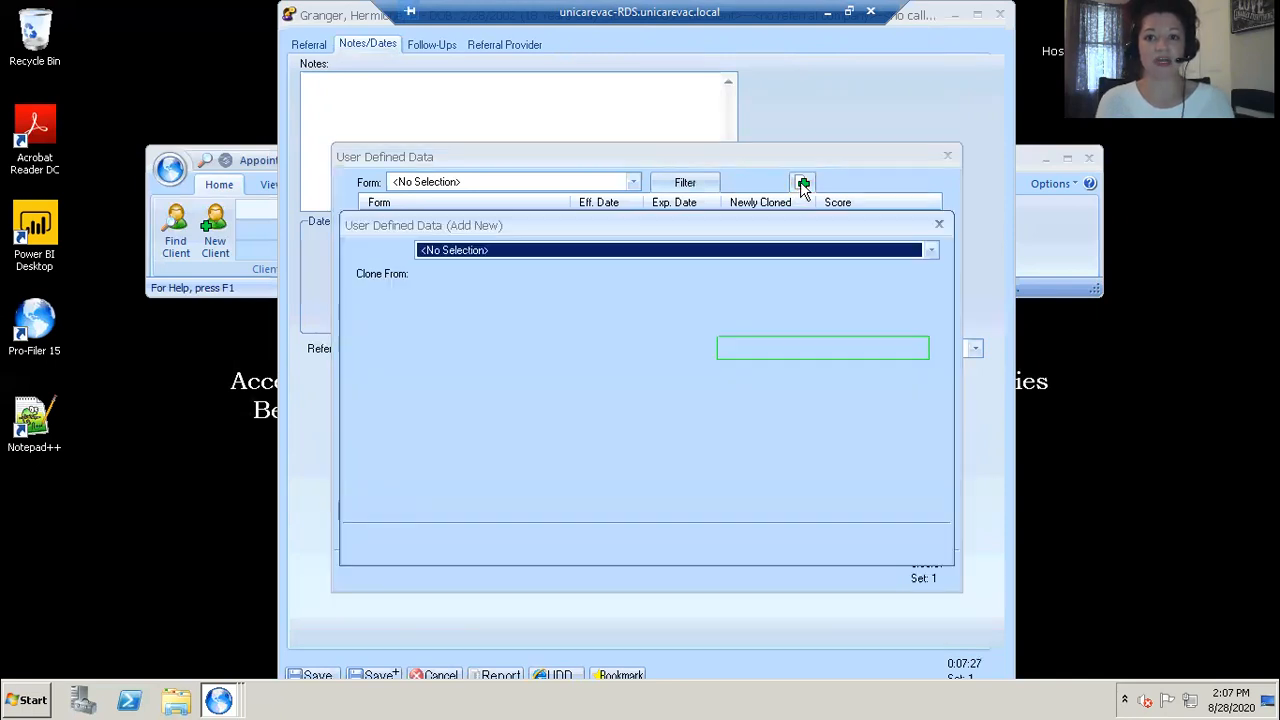
{"action": "left_click", "coordinate": [929, 251]}
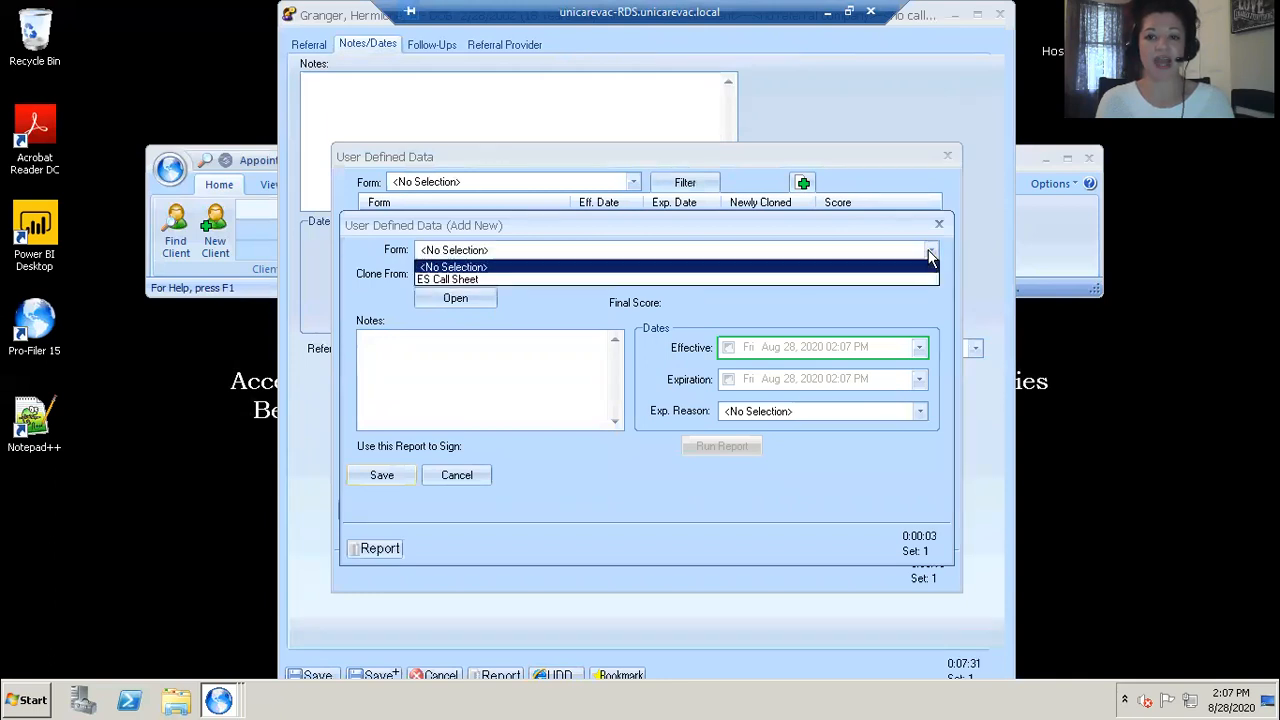
{"action": "left_click", "coordinate": [864, 279]}
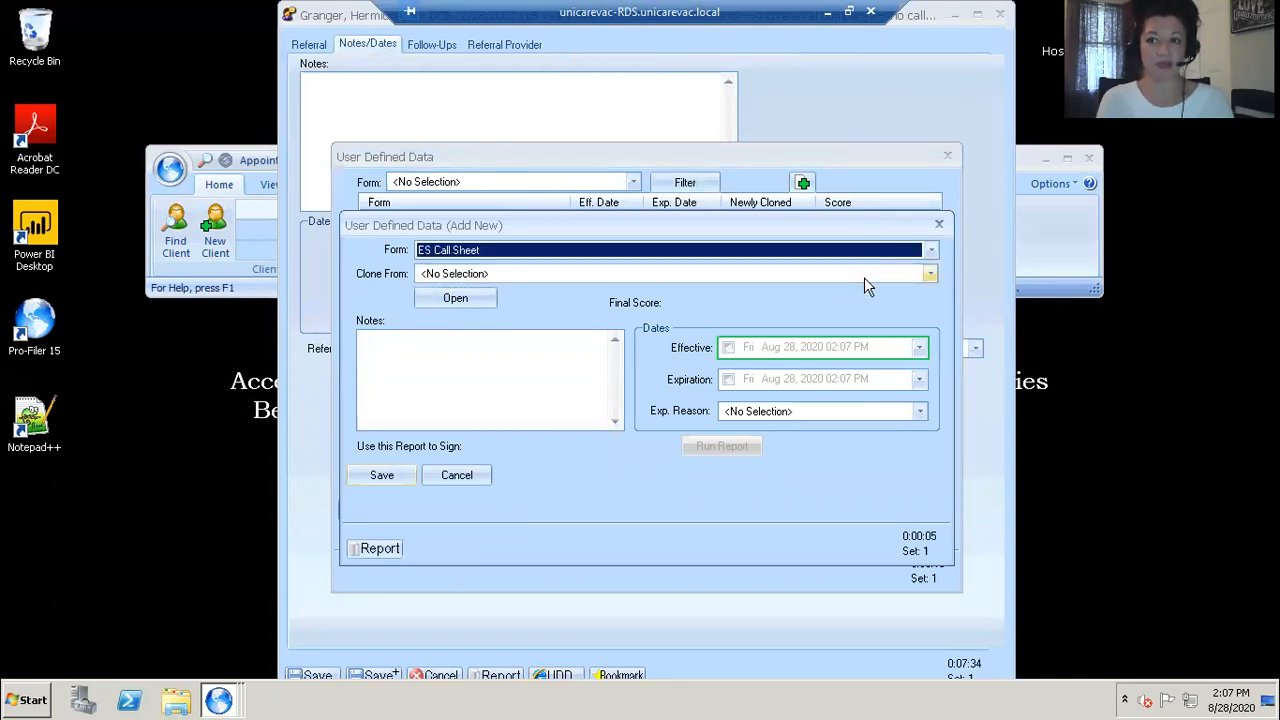
{"action": "left_click", "coordinate": [467, 297]}
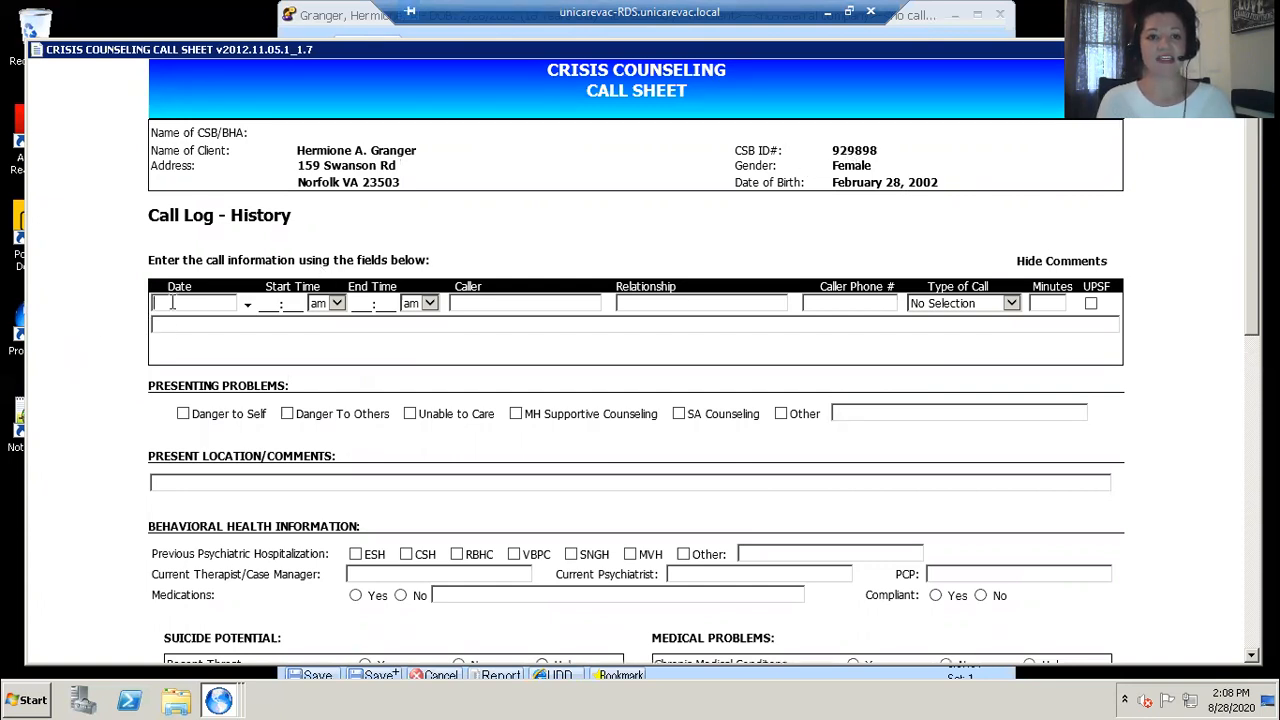
Step: Set the call log date to 08/28/2020 and the start time to 2:02 pm
{"action": "left_click", "coordinate": [247, 305]}
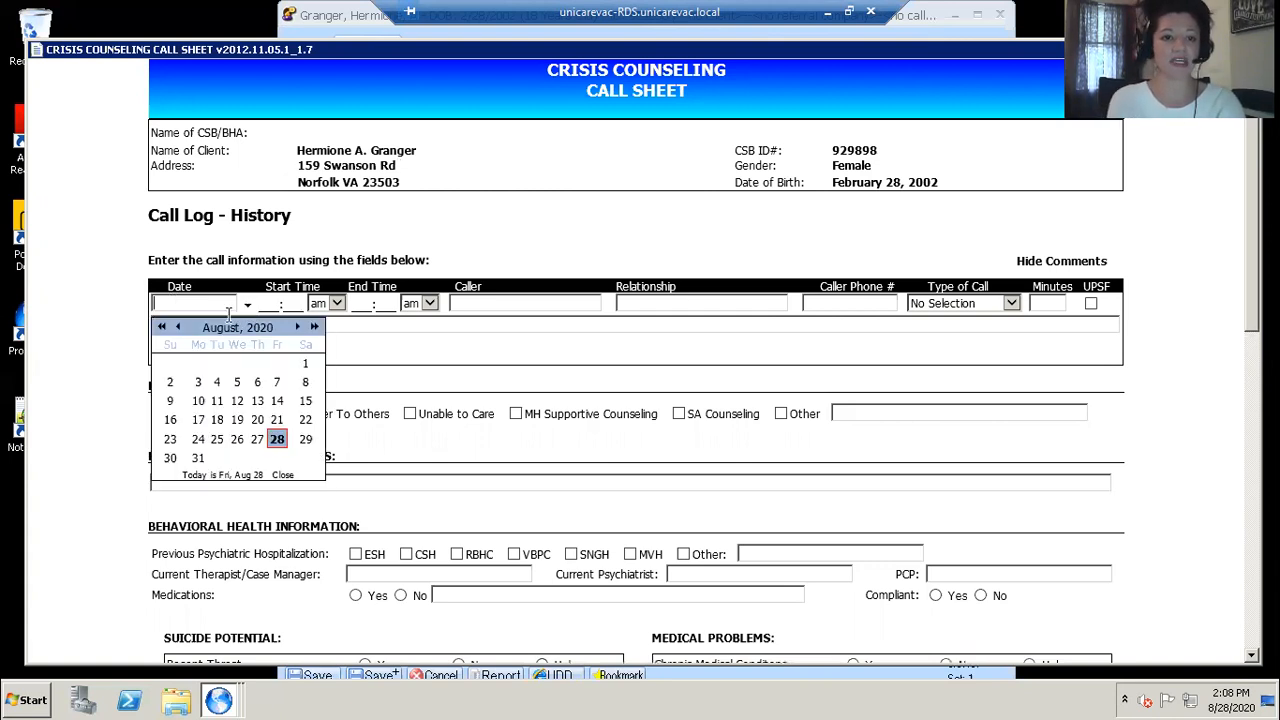
{"action": "left_click", "coordinate": [277, 440]}
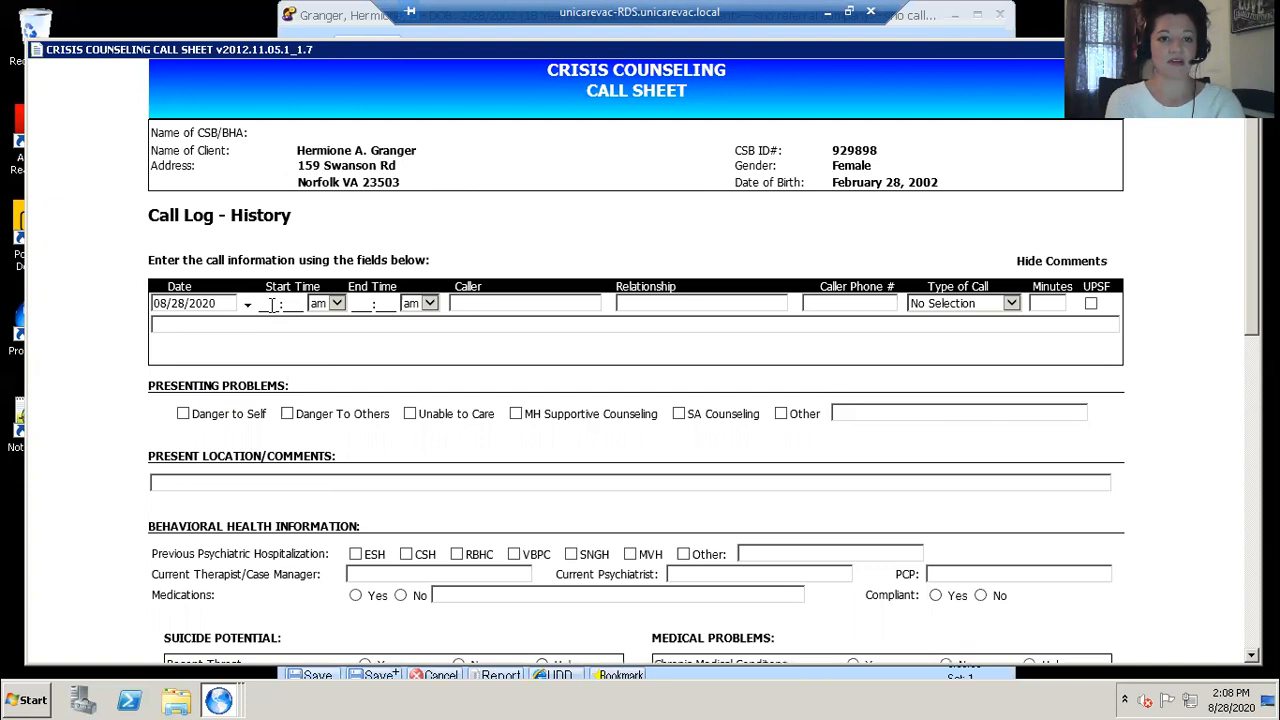
{"action": "left_click", "coordinate": [273, 305]}
{"action": "type", "text": "2:__"}
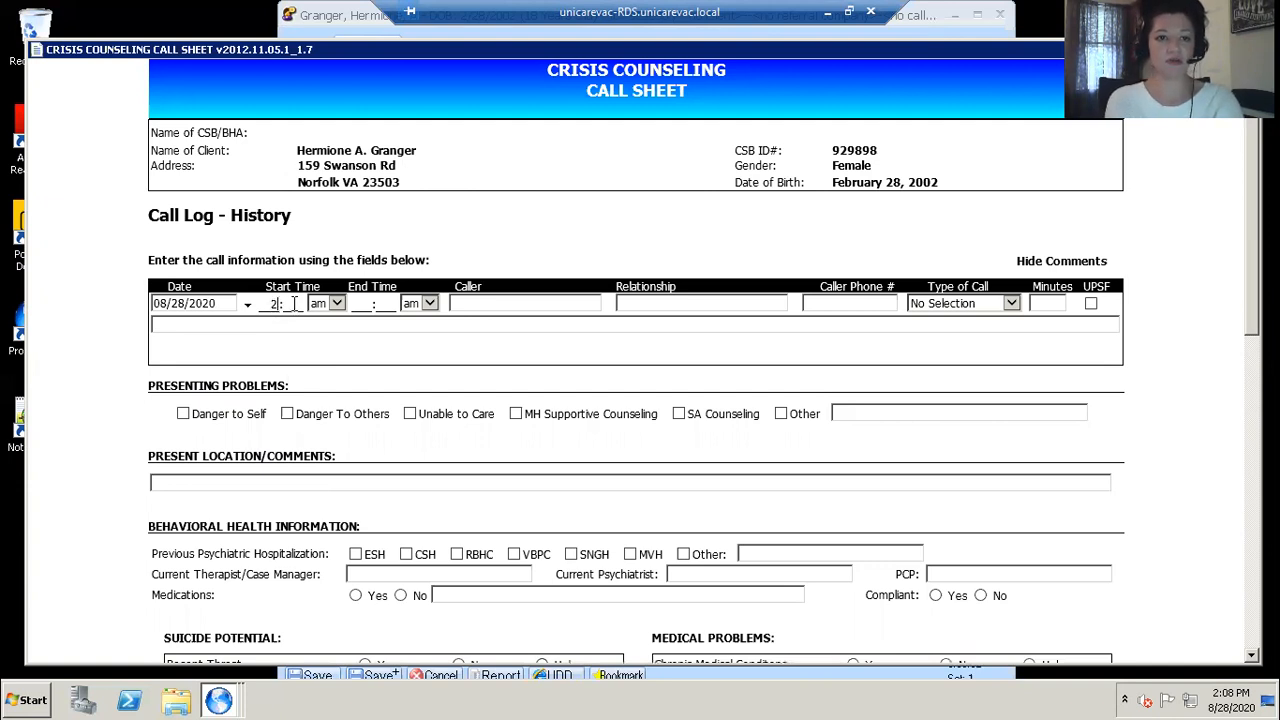
{"action": "type", "text": "0"}
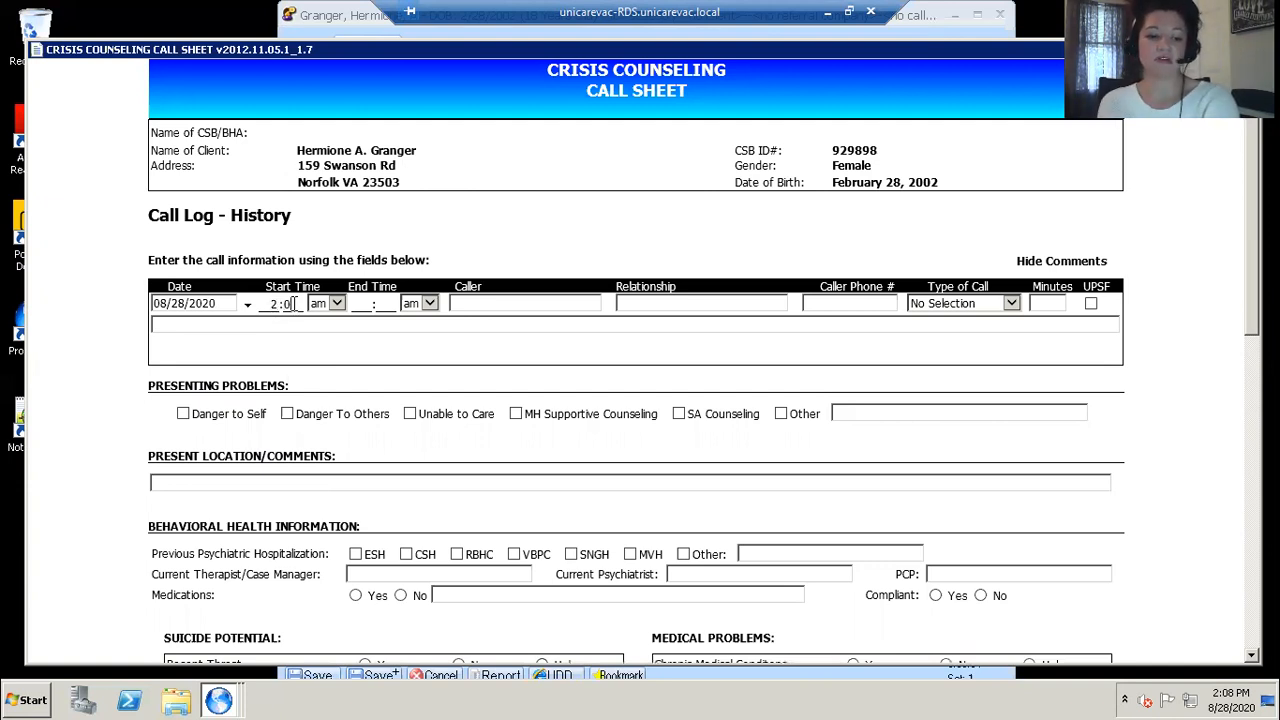
{"action": "type", "text": "2"}
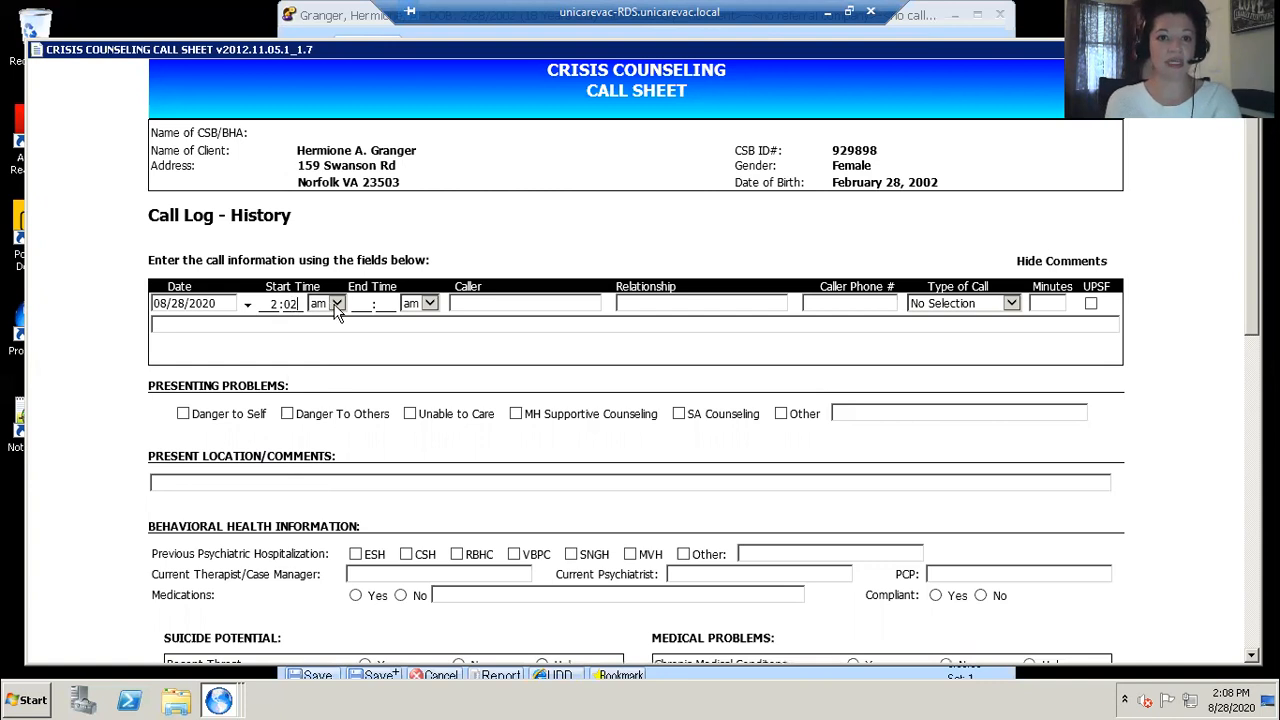
{"action": "left_click", "coordinate": [336, 303]}
{"action": "left_click", "coordinate": [318, 334]}
Step: Set the call log end time to 2:10 pm
{"action": "left_click", "coordinate": [364, 303]}
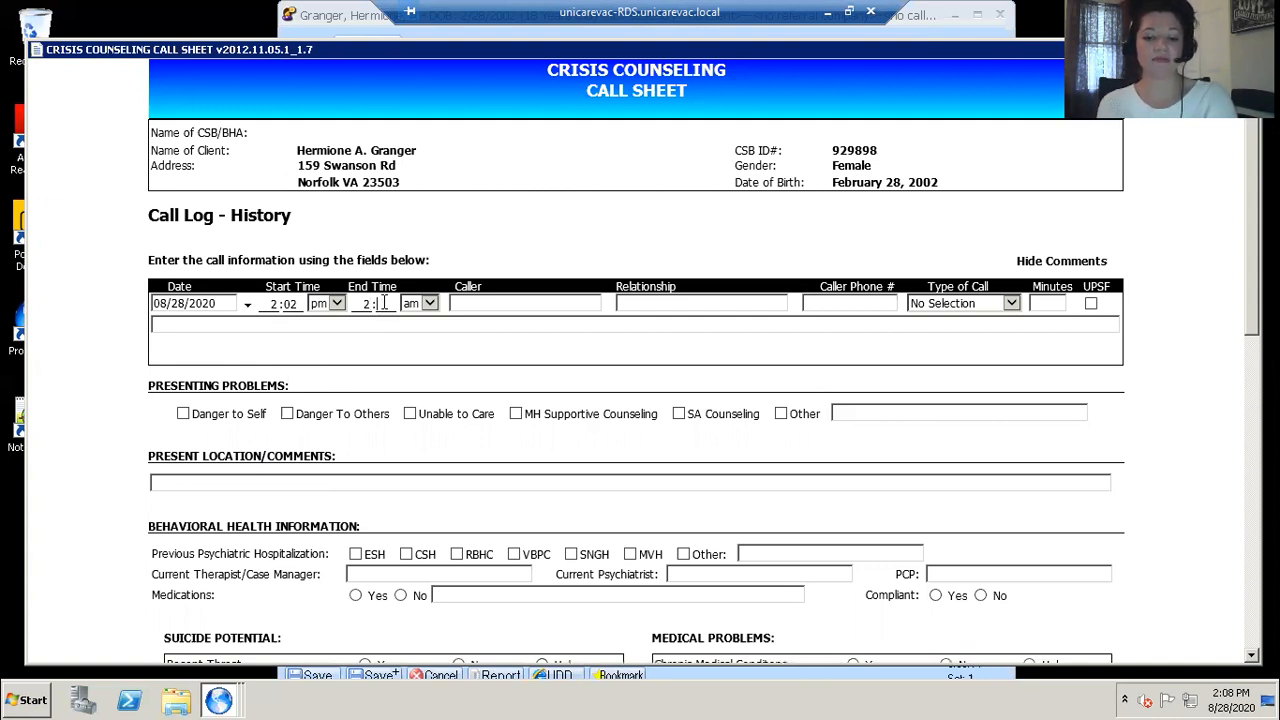
{"action": "type", "text": "10"}
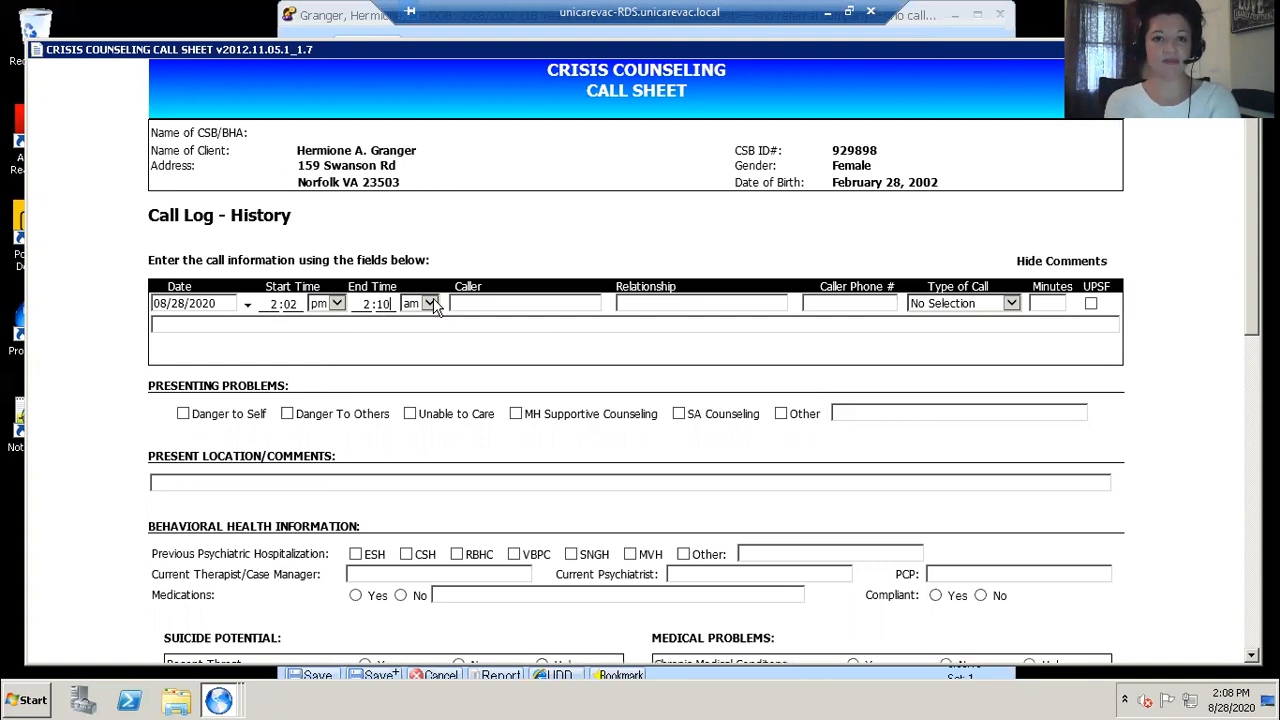
{"action": "left_click", "coordinate": [435, 305]}
{"action": "left_click", "coordinate": [431, 340]}
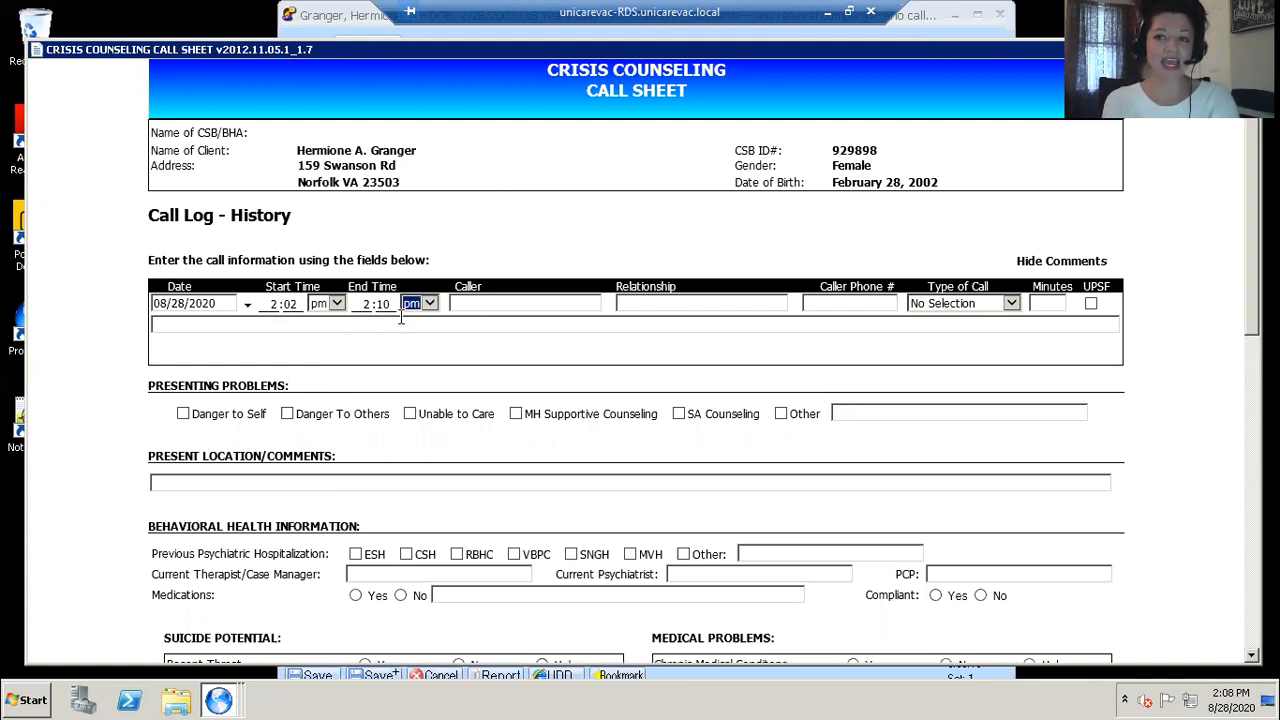
Step: Enter the caller's name with the RN credential and the relationship as 'Nurse, Sentara Leigh'
{"action": "left_click", "coordinate": [468, 304]}
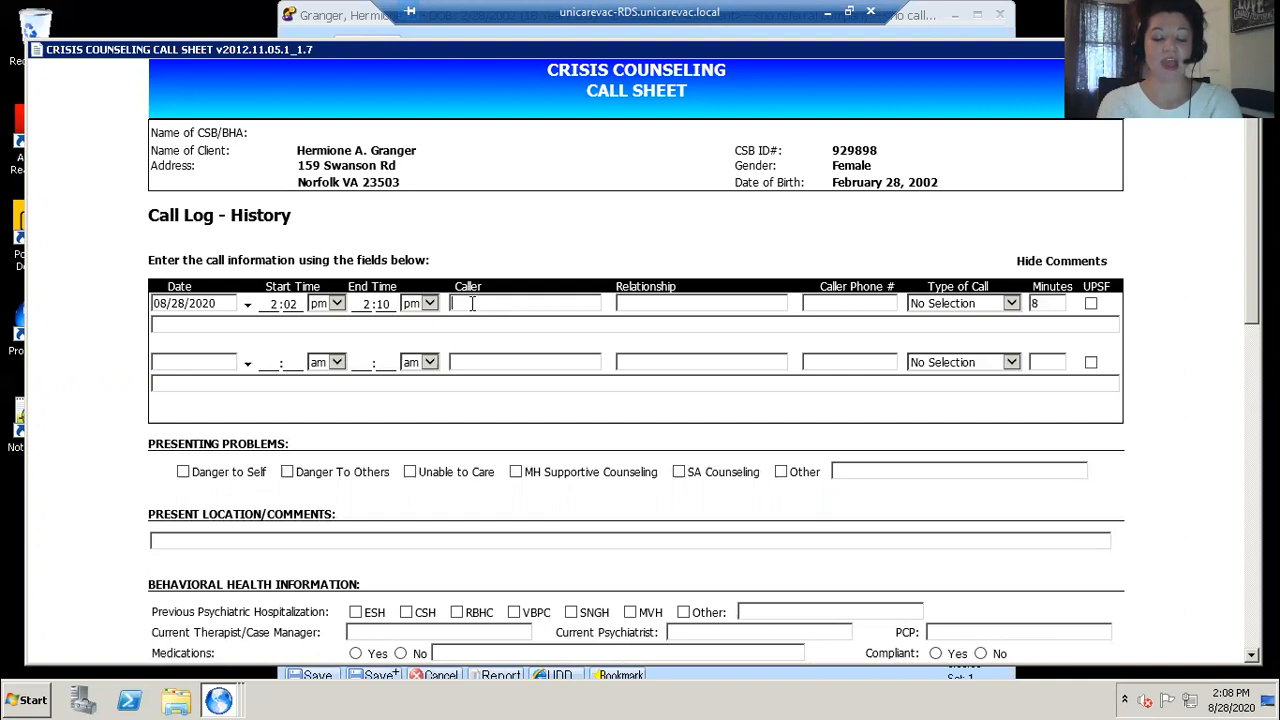
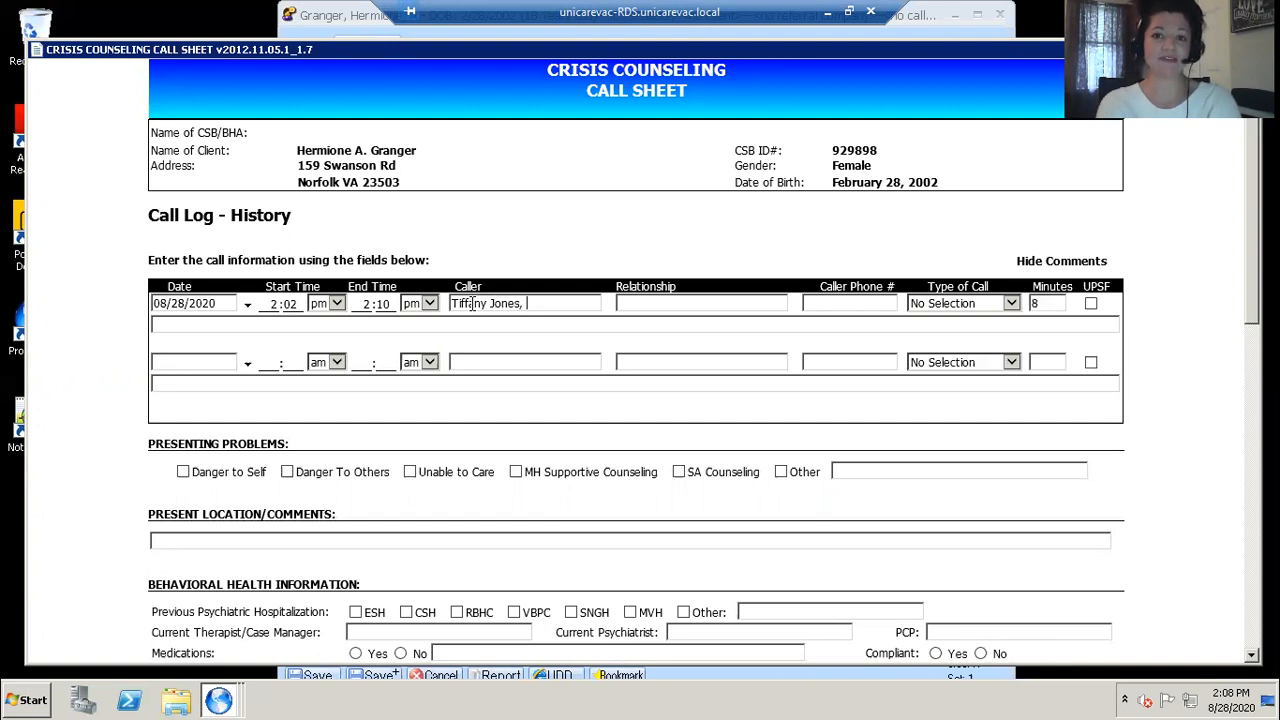
{"action": "type", "text": "RNN"}
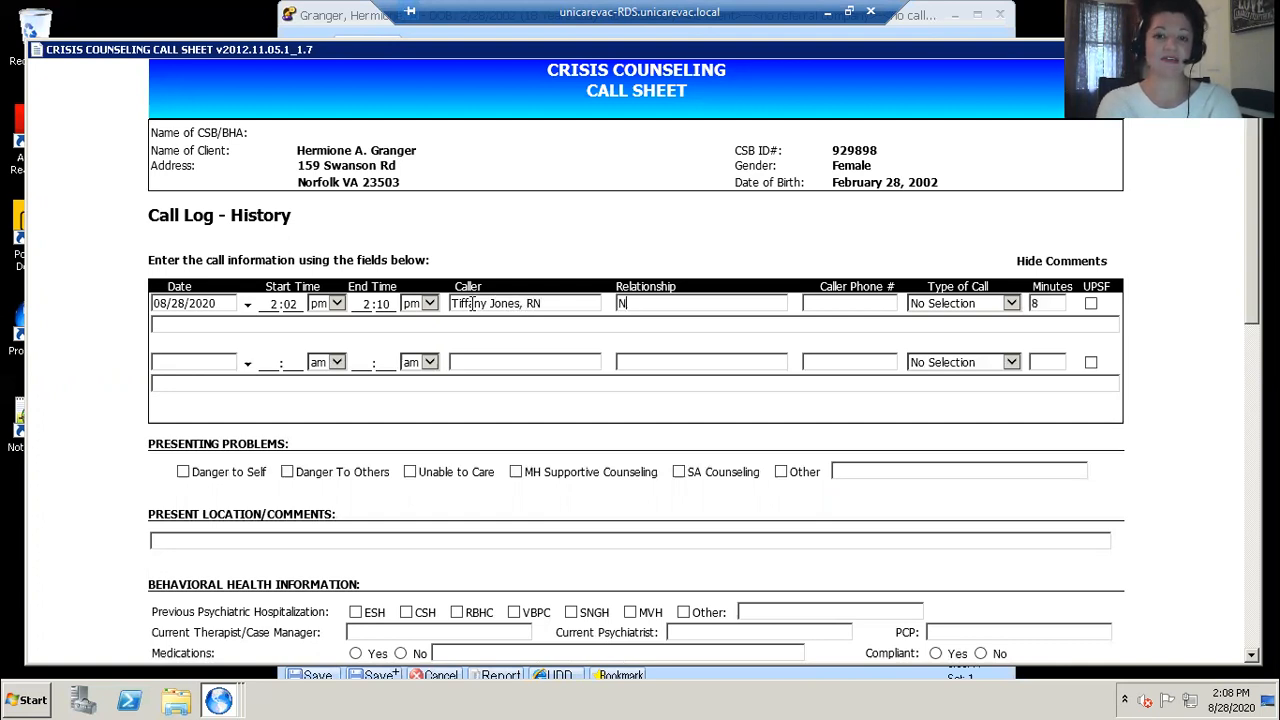
{"action": "type", "text": "urse, Sentara Leigh"}
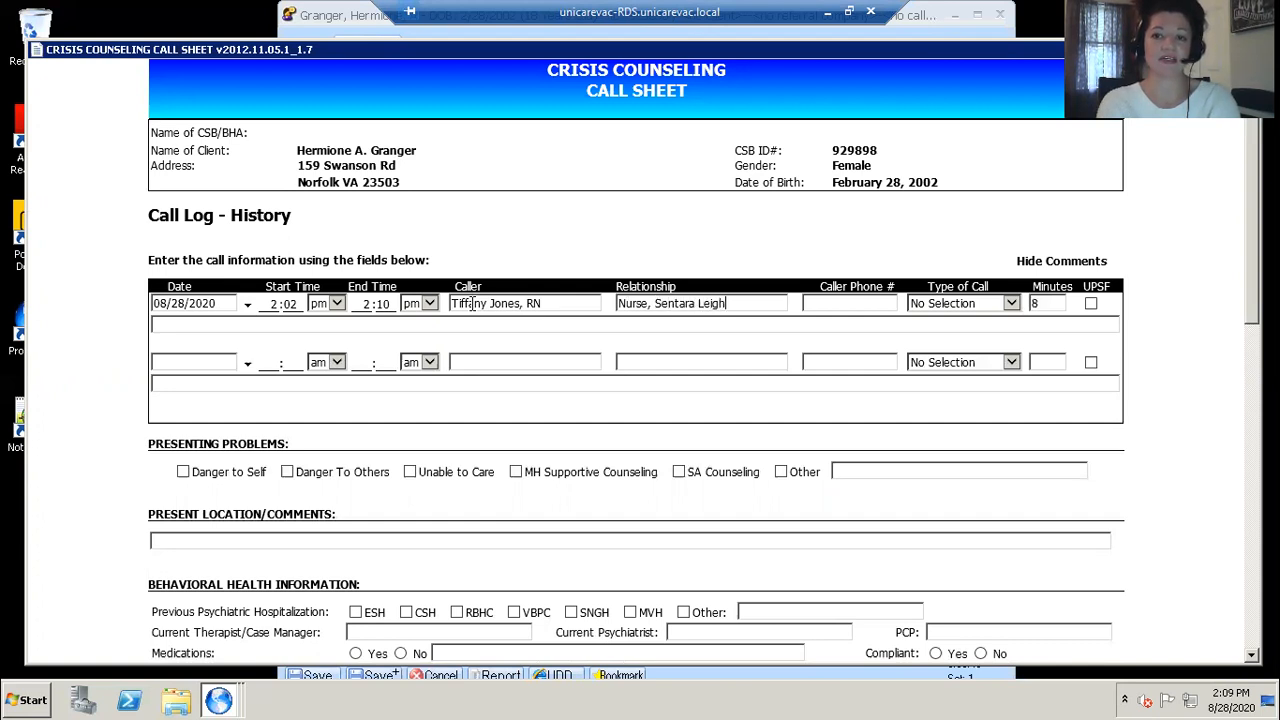
Step: Enter the caller's phone number in the call log row
{"action": "left_click", "coordinate": [811, 308]}
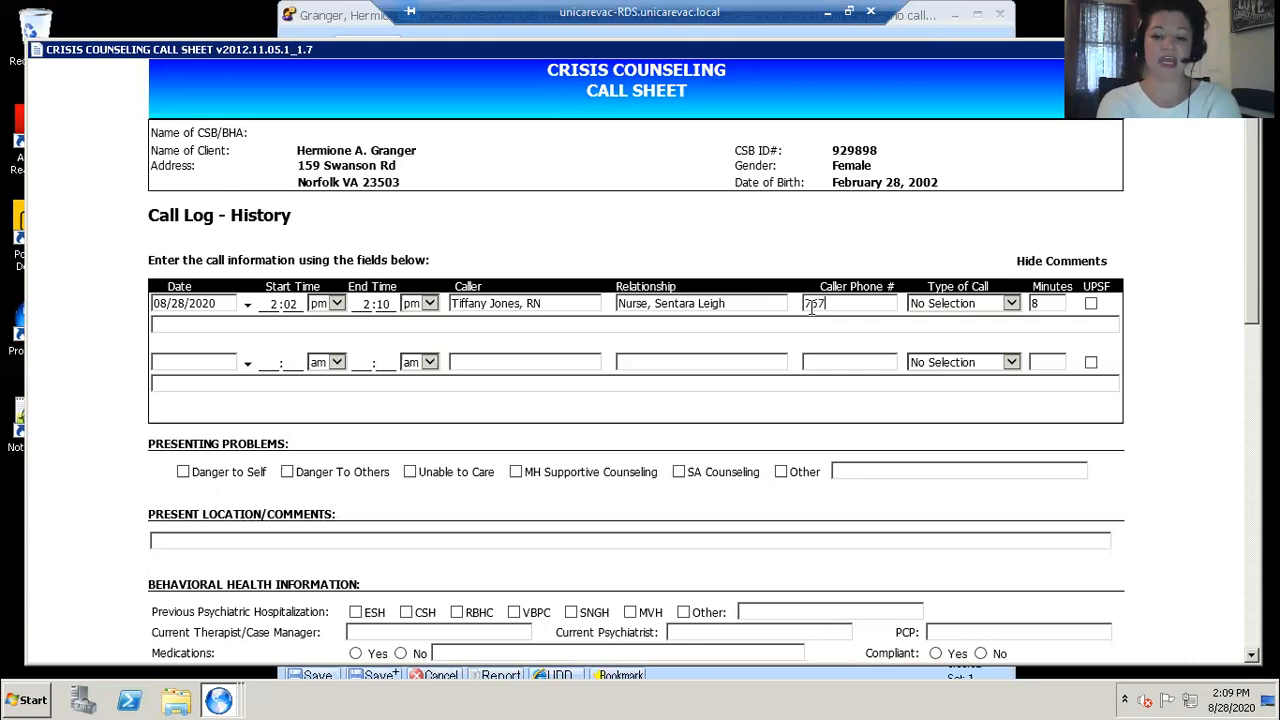
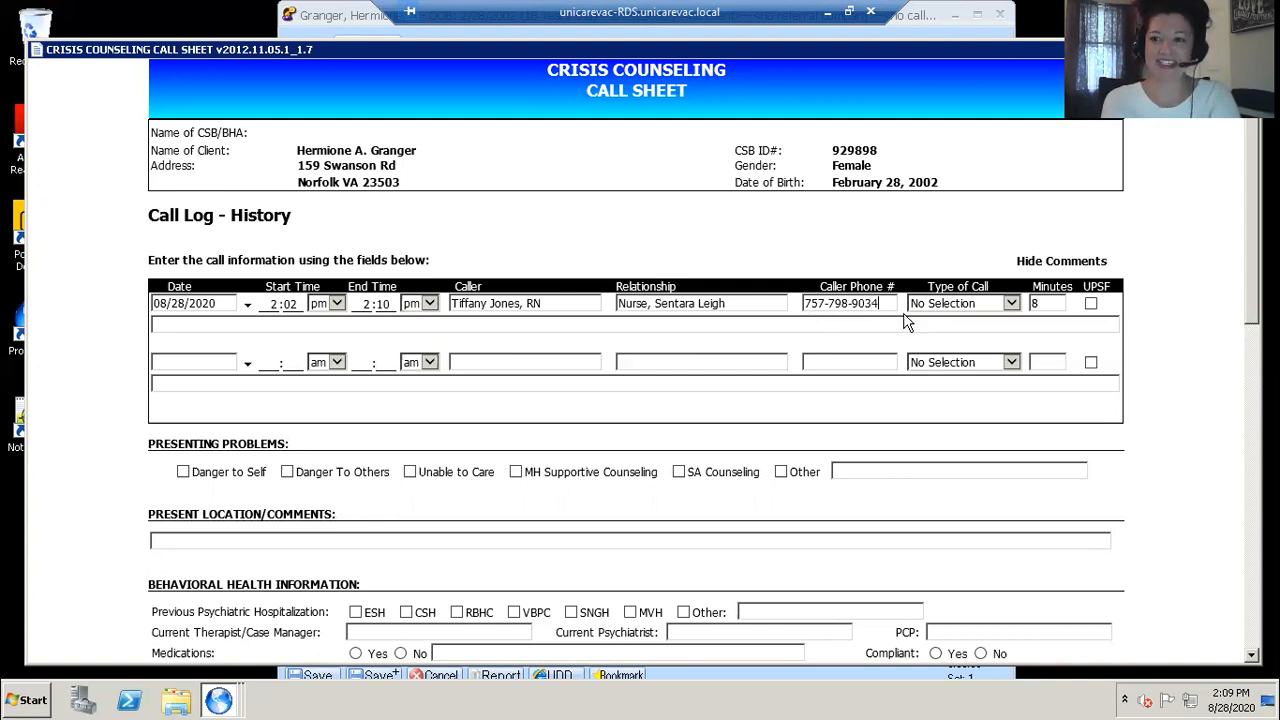
{"action": "left_click", "coordinate": [1012, 307]}
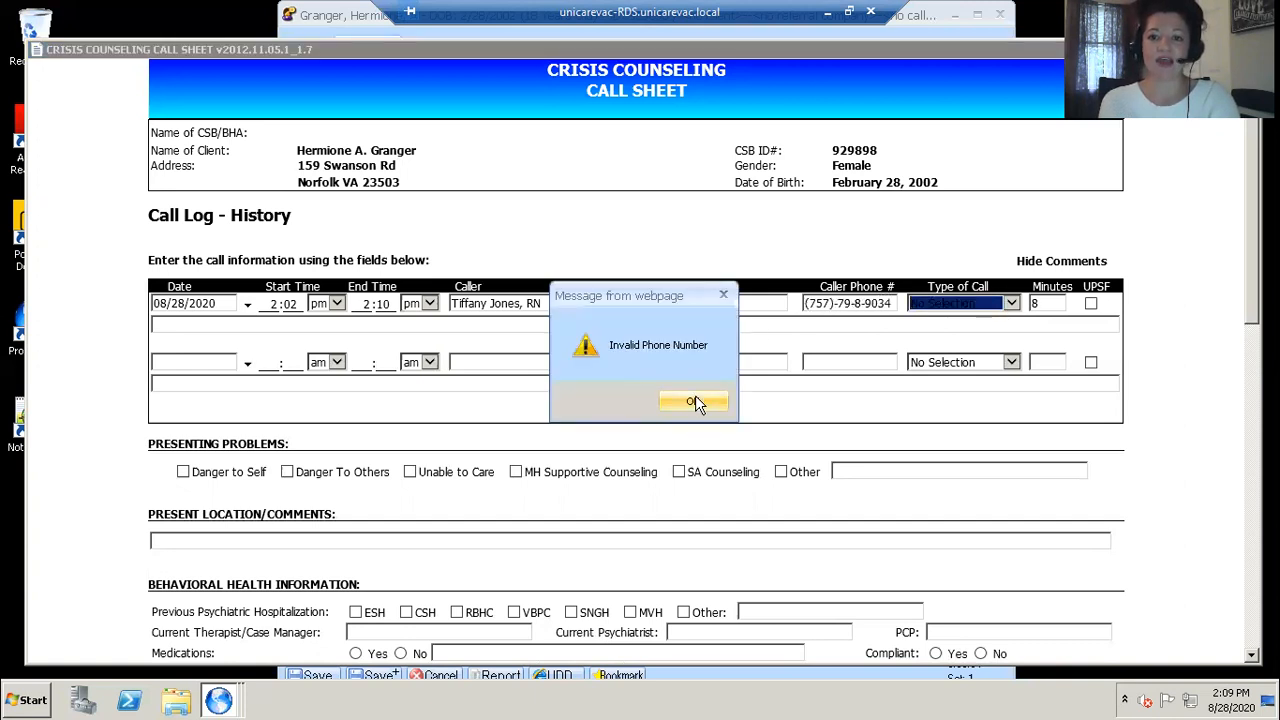
{"action": "left_click", "coordinate": [695, 400]}
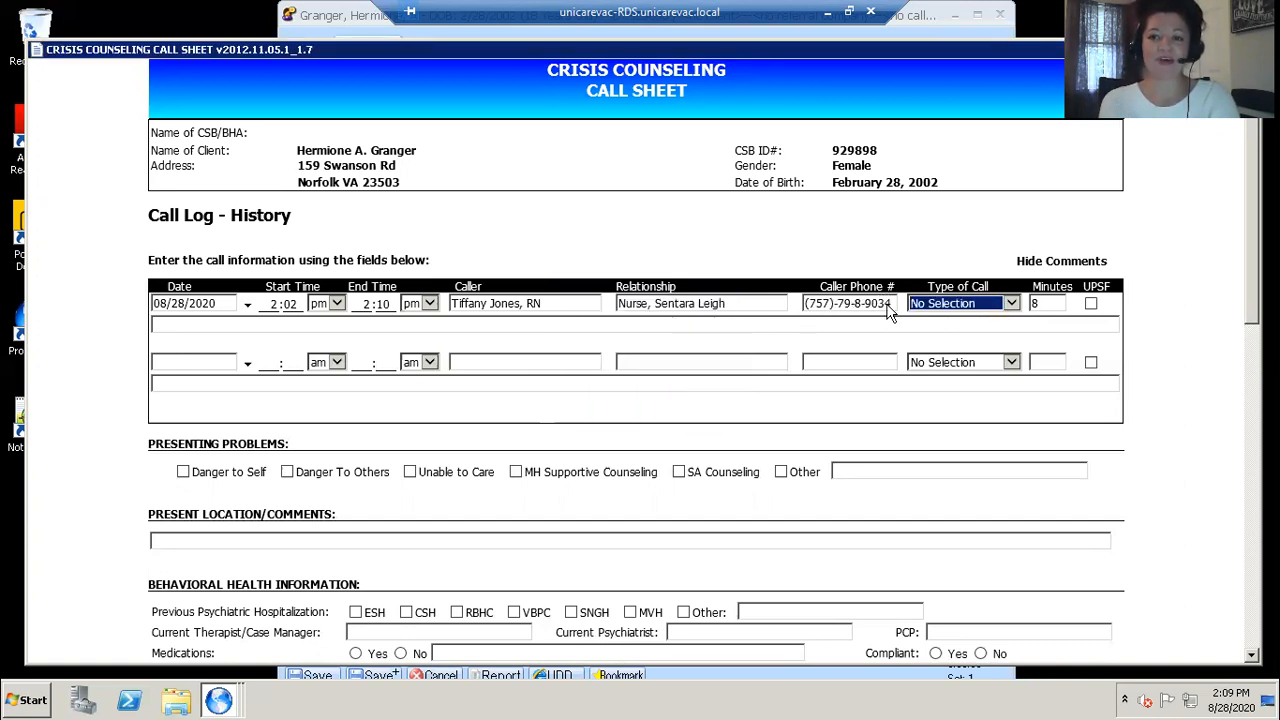
Step: Correct the middle digits of the caller's phone number in the call log row
{"action": "left_click", "coordinate": [856, 305]}
{"action": "key", "text": "BackSpace"}
{"action": "key", "text": "BackSpace"}
{"action": "key", "text": "BackSpace"}
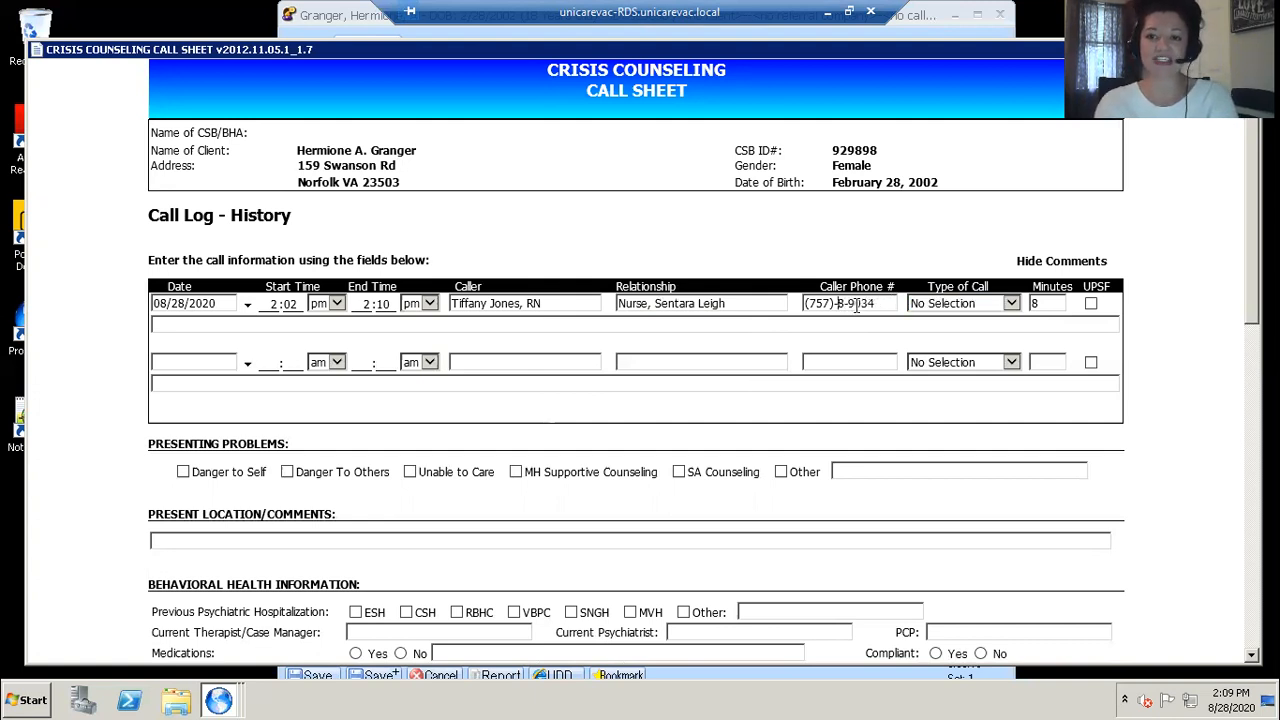
{"action": "type", "text": "09"}
{"action": "left_click", "coordinate": [890, 303]}
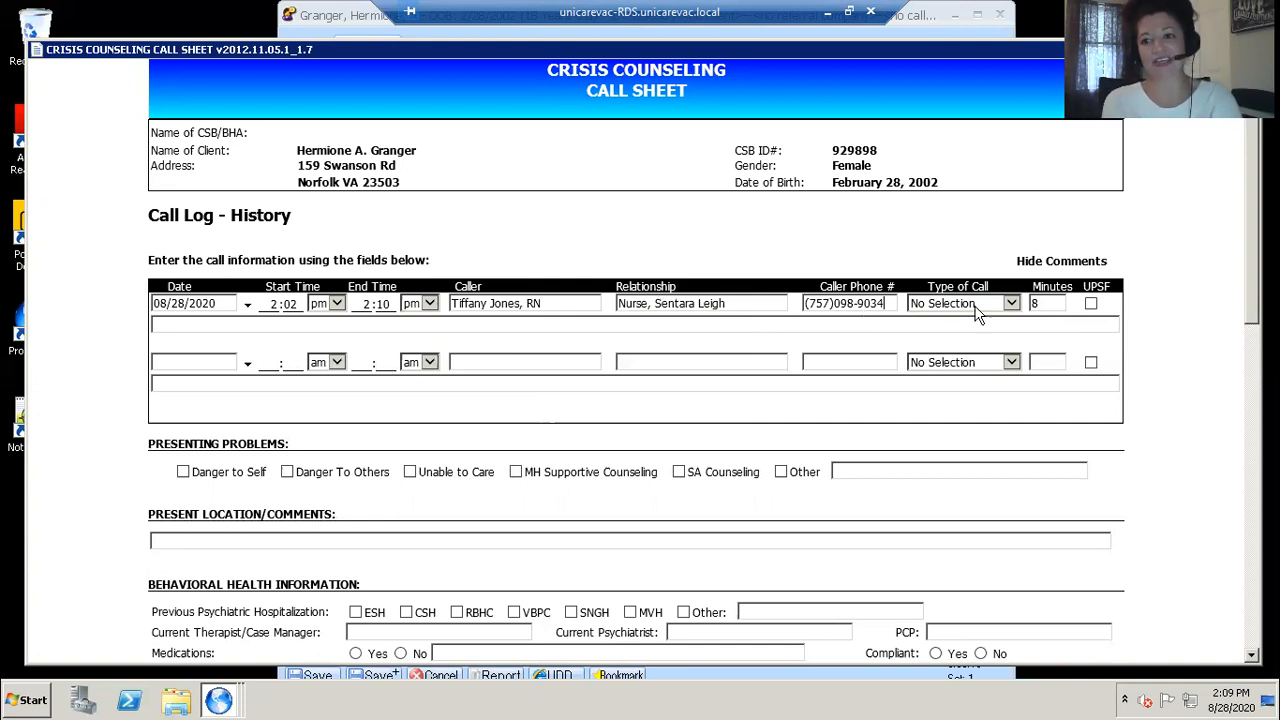
Step: Set the call type to Pre-Screening and tick the UPSF box for the call log row
{"action": "left_click", "coordinate": [1012, 303]}
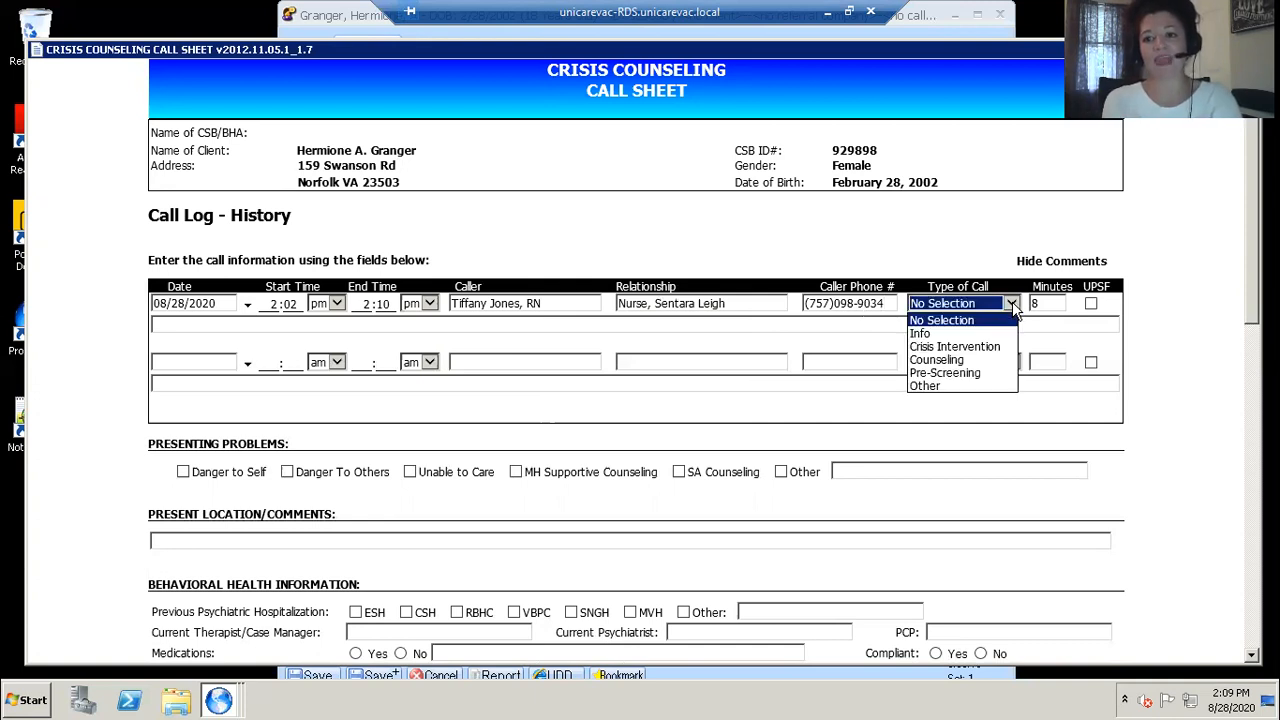
{"action": "left_click", "coordinate": [938, 373]}
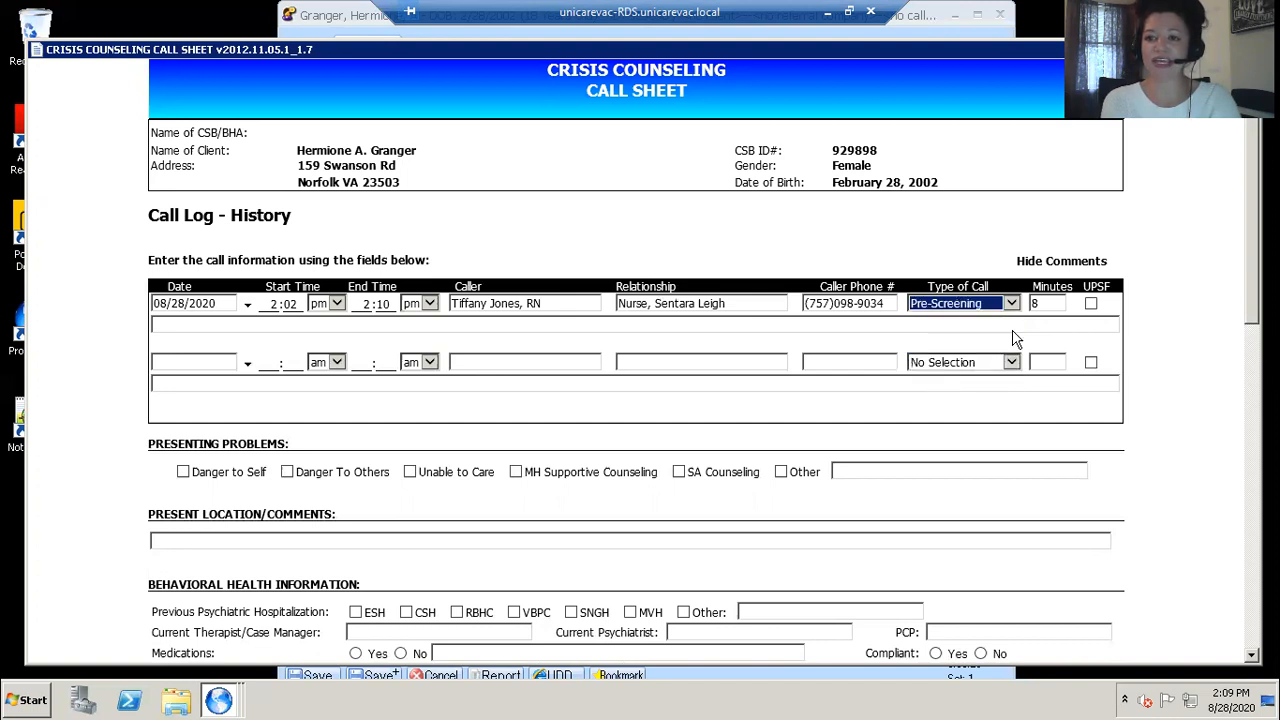
{"action": "left_click", "coordinate": [1091, 304]}
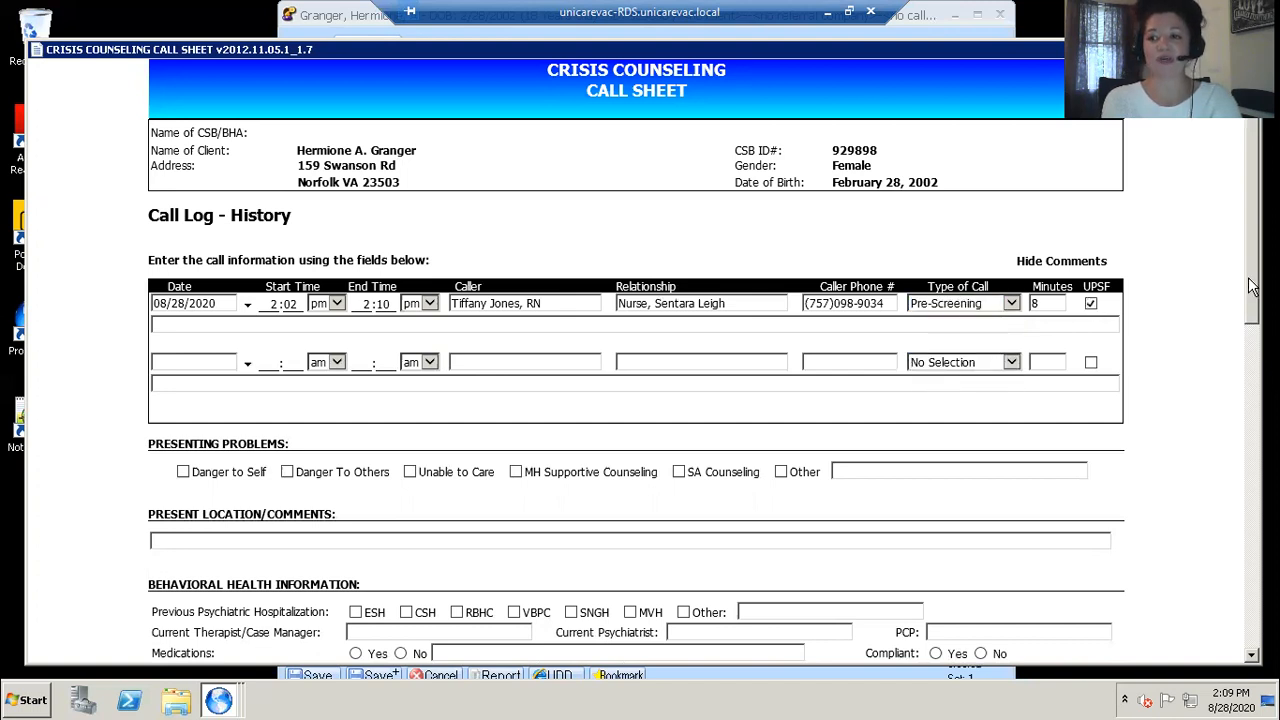
{"action": "left_click", "coordinate": [1090, 302]}
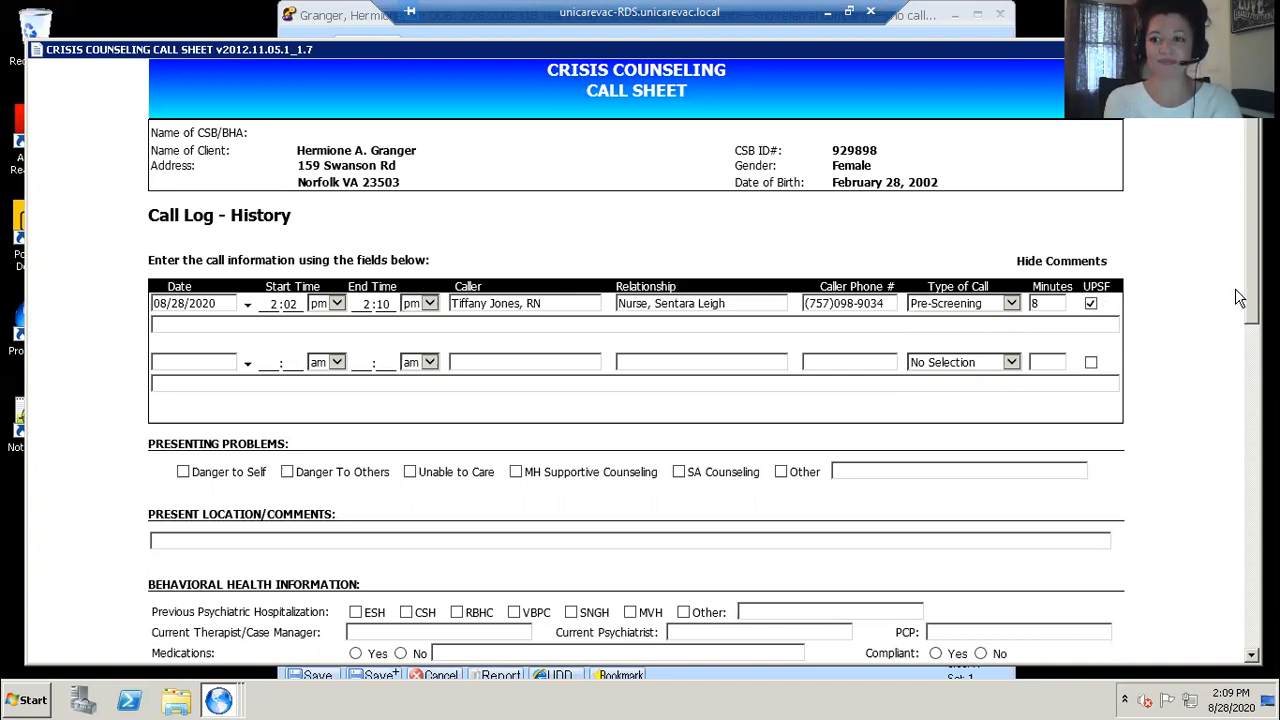
Step: Check Danger to Self as the presenting problem
{"action": "scroll", "coordinate": [1252, 315], "scroll_direction": "down", "scroll_amount": 2}
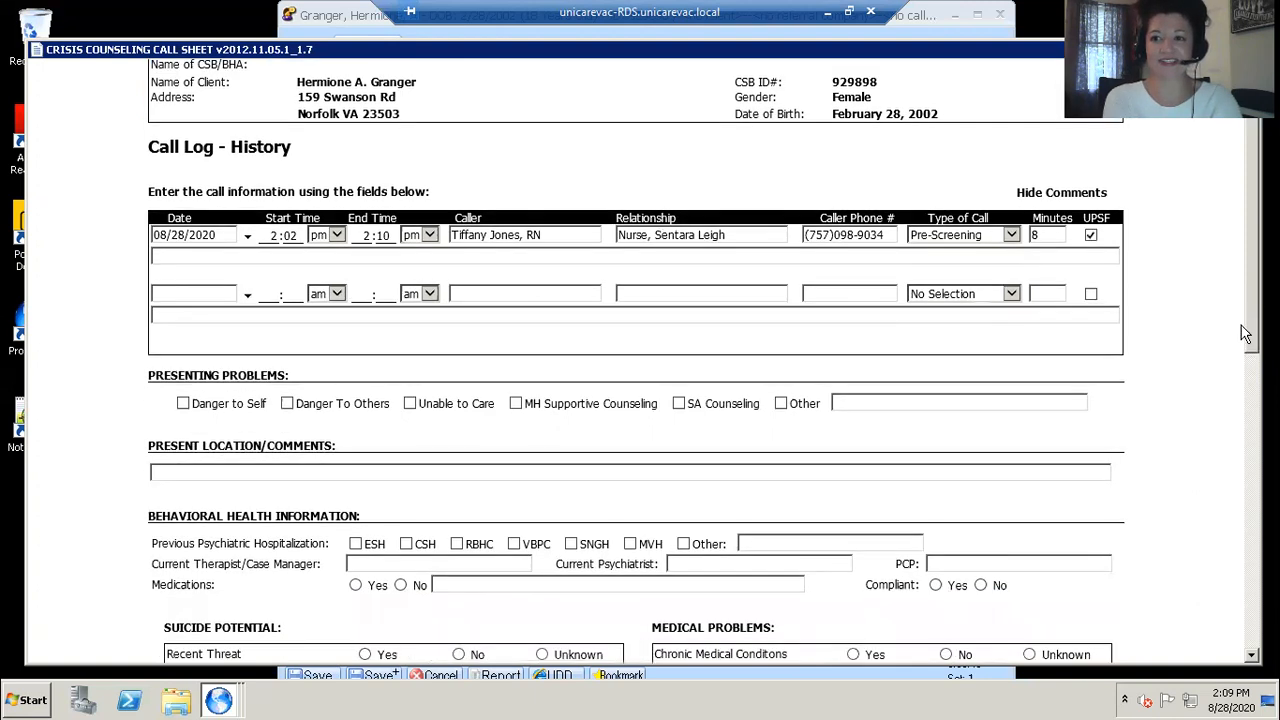
{"action": "scroll", "coordinate": [1236, 340], "scroll_direction": "down", "scroll_amount": 1}
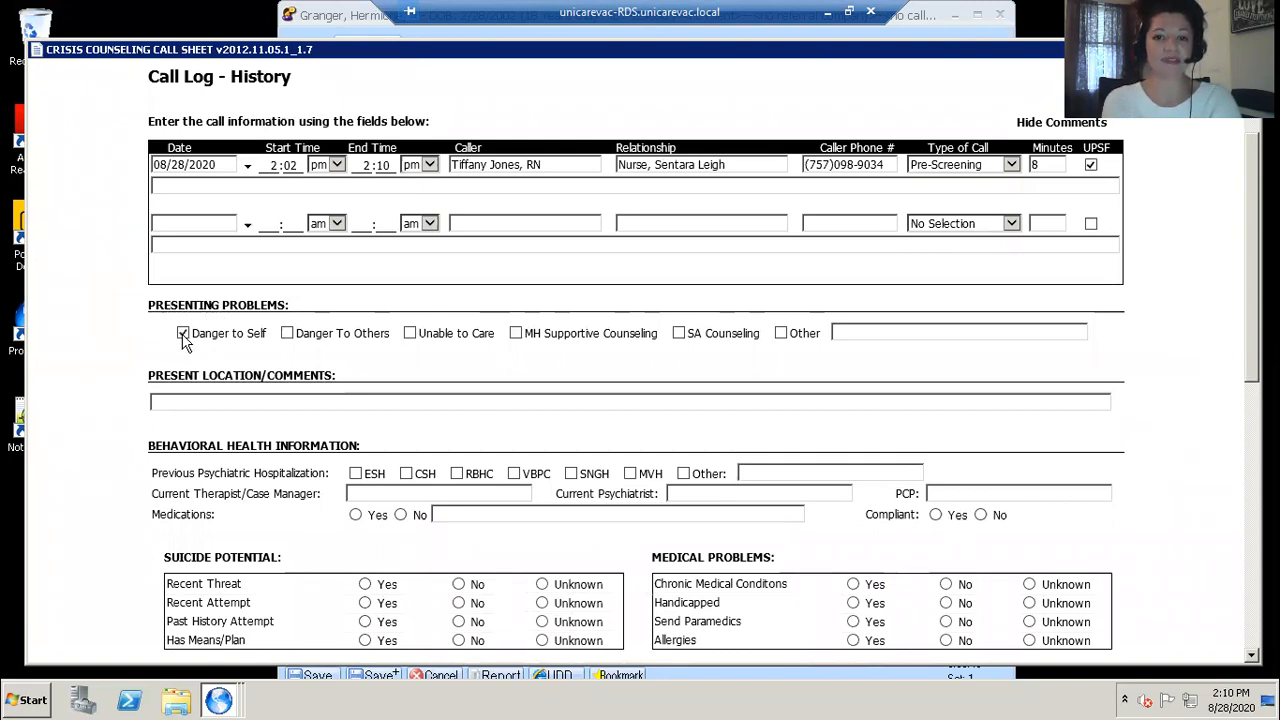
Step: Enter 'Sentara Leigh/threaten to jump off roof' as the present location and comments
{"action": "left_click", "coordinate": [213, 402]}
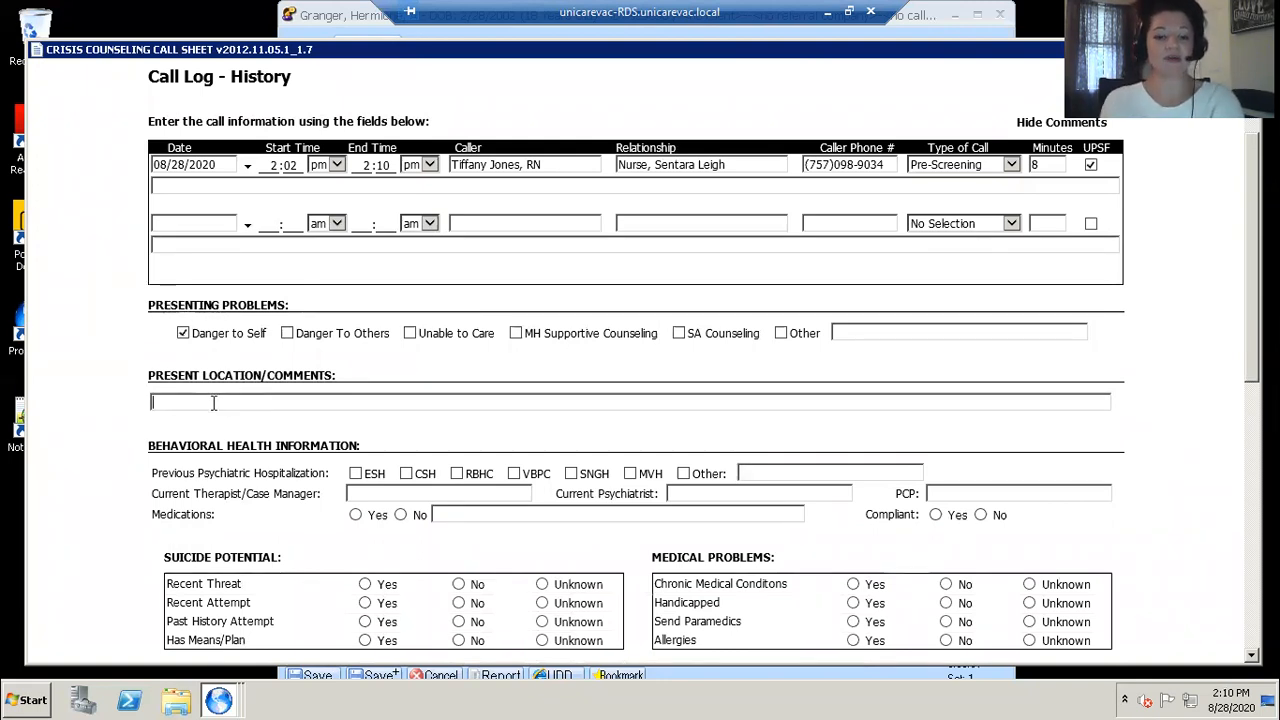
{"action": "type", "text": "Sentar La"}
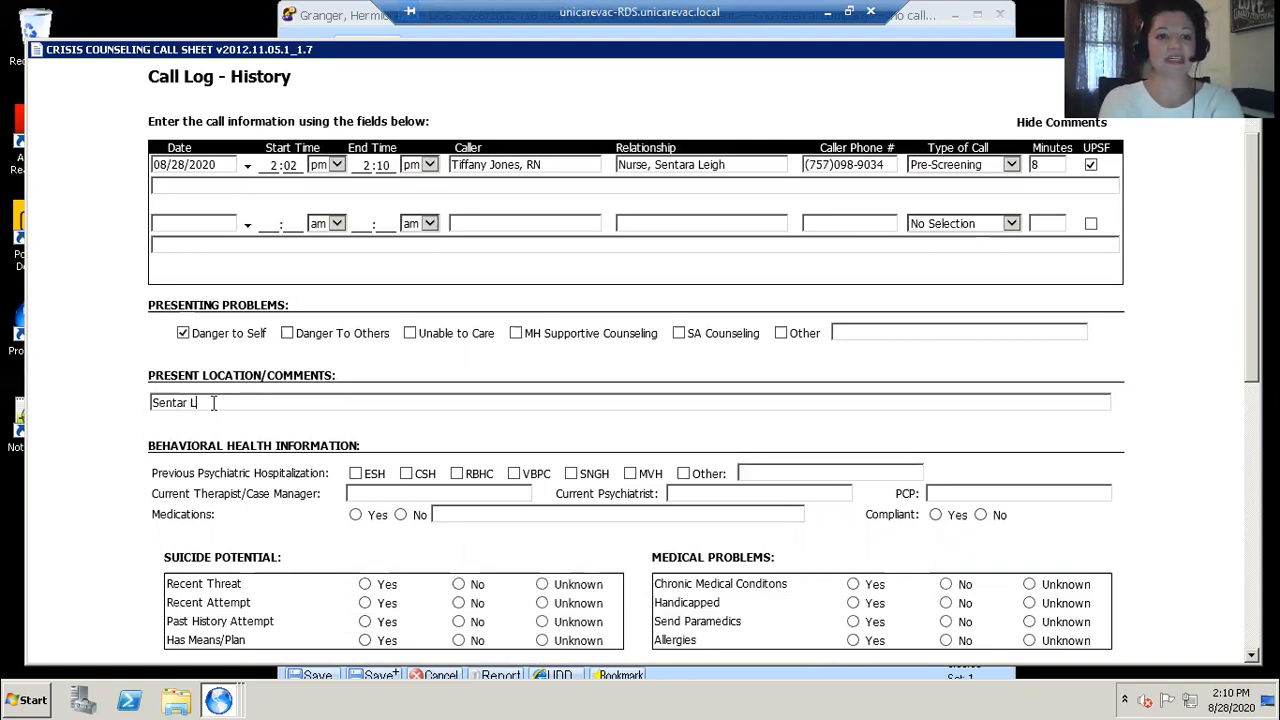
{"action": "key", "text": "BackSpace"}
{"action": "key", "text": "BackSpace"}
{"action": "key", "text": "BackSpace"}
{"action": "key", "text": "BackSpace"}
{"action": "type", "text": "a"}
{"action": "key", "text": "BackSpace"}
{"action": "type", "text": "ra Leigh"}
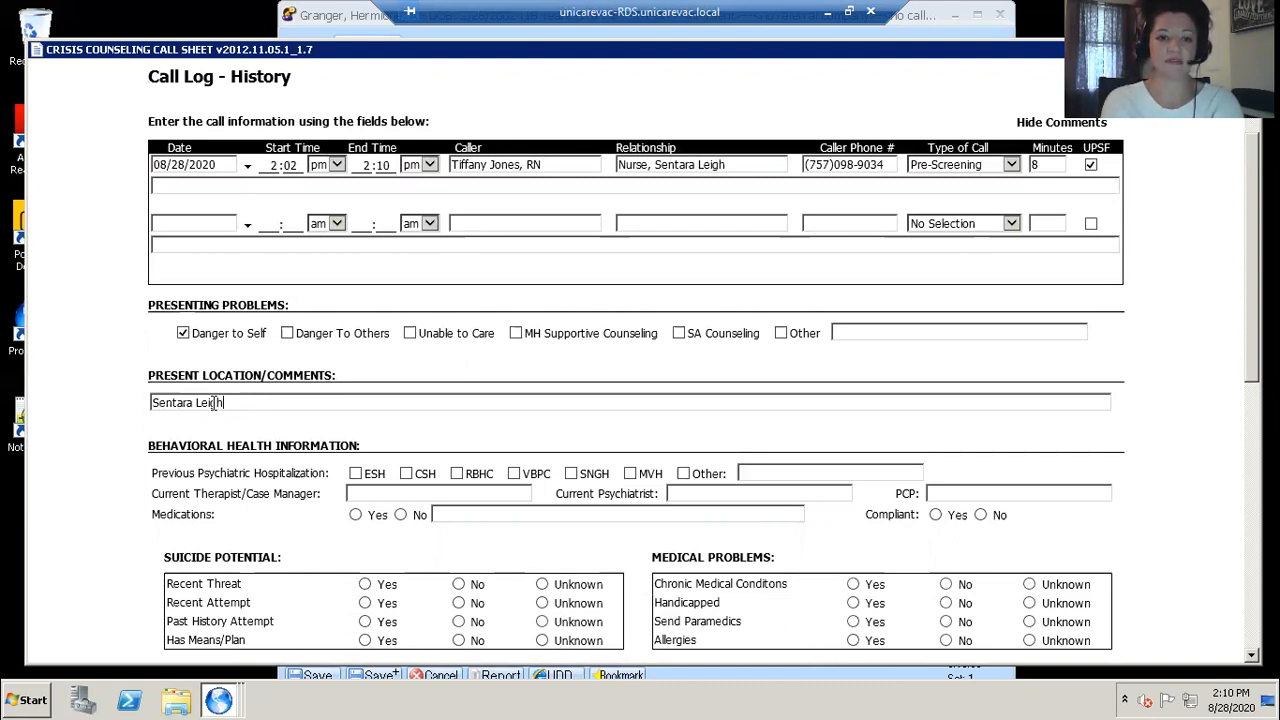
{"action": "type", "text": "/threat"}
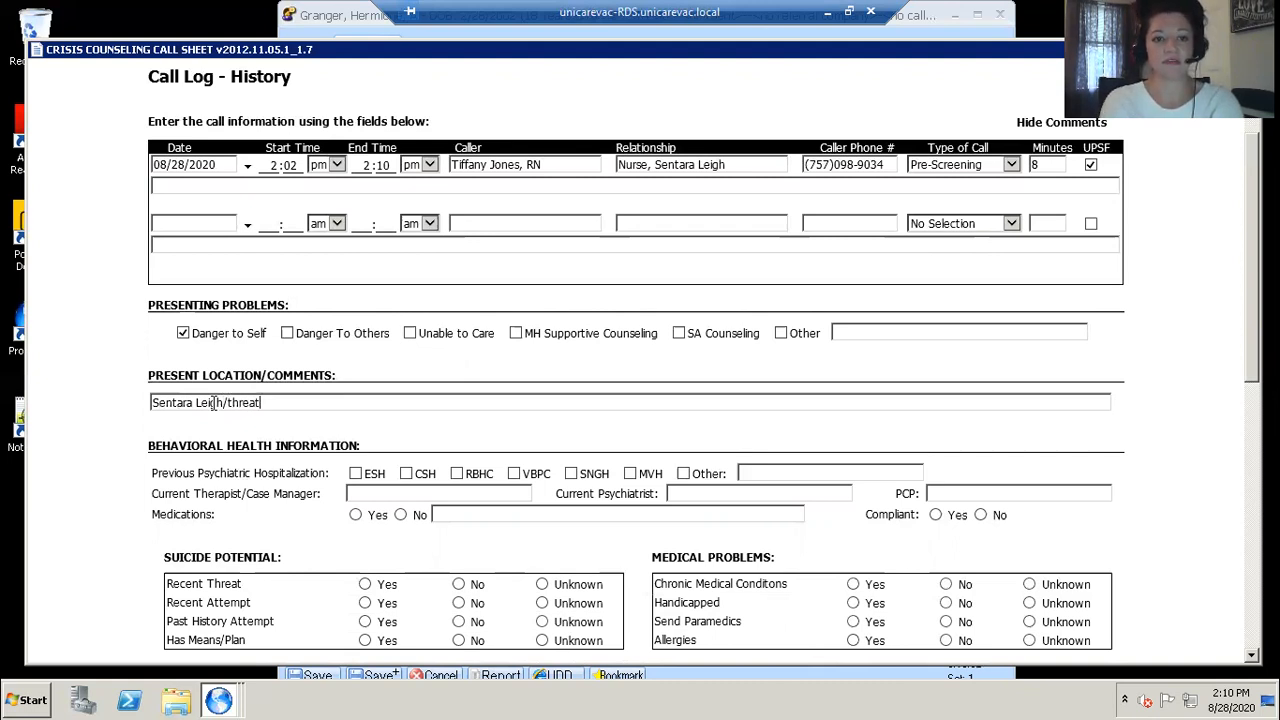
{"action": "type", "text": "en to jump off roof"}
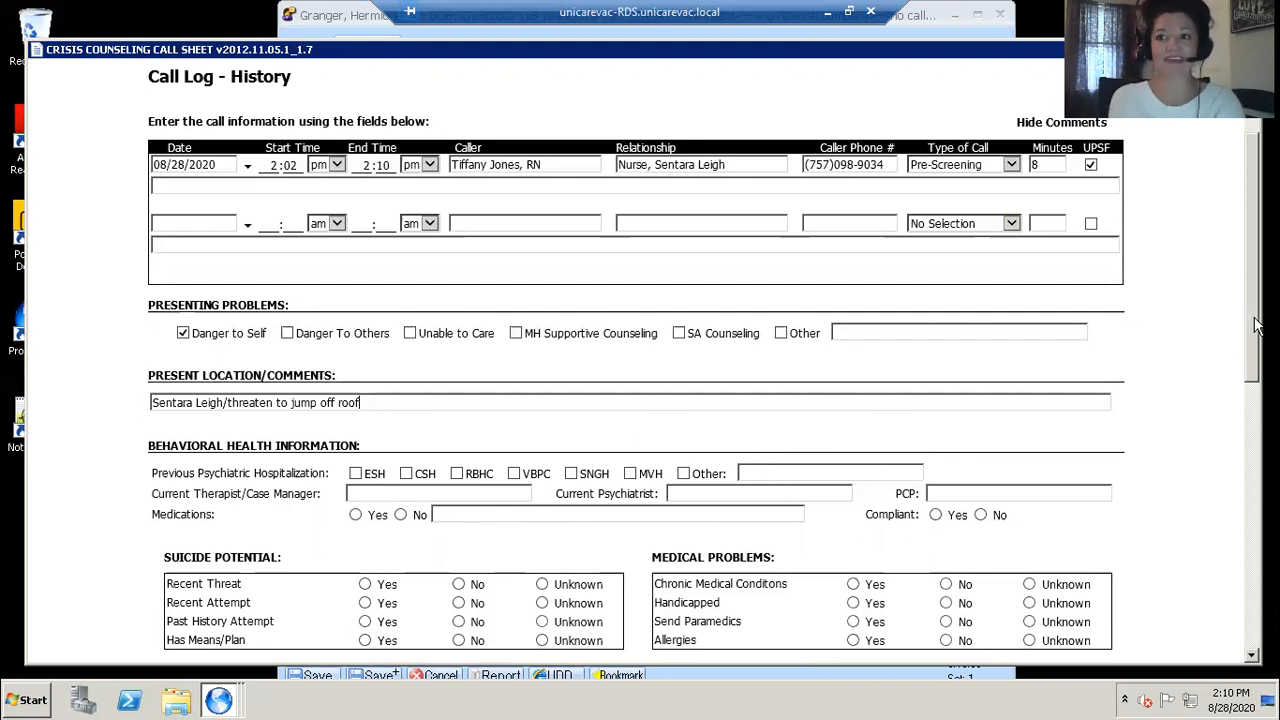
Step: Set medications to Yes with 'Zoloft' listed and mark compliance as No
{"action": "scroll", "coordinate": [1258, 325], "scroll_direction": "down", "scroll_amount": 2}
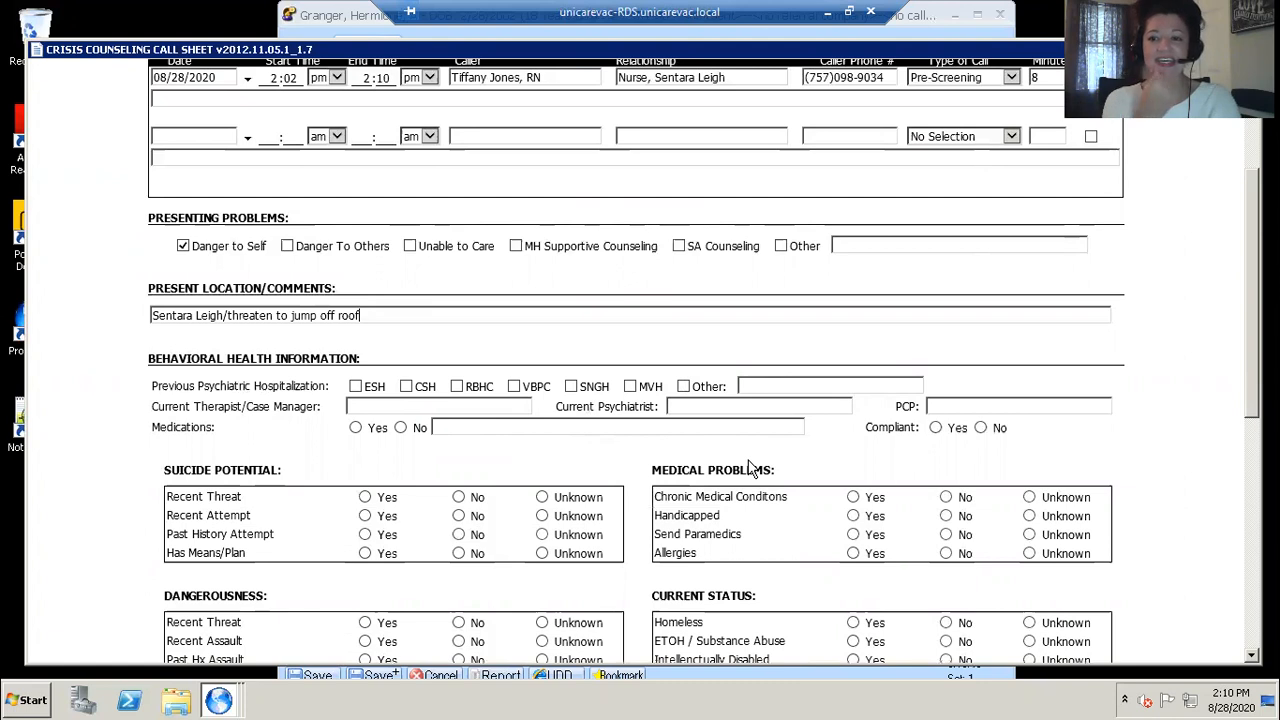
{"action": "left_click", "coordinate": [981, 428]}
{"action": "left_click", "coordinate": [356, 428]}
{"action": "left_click", "coordinate": [483, 427]}
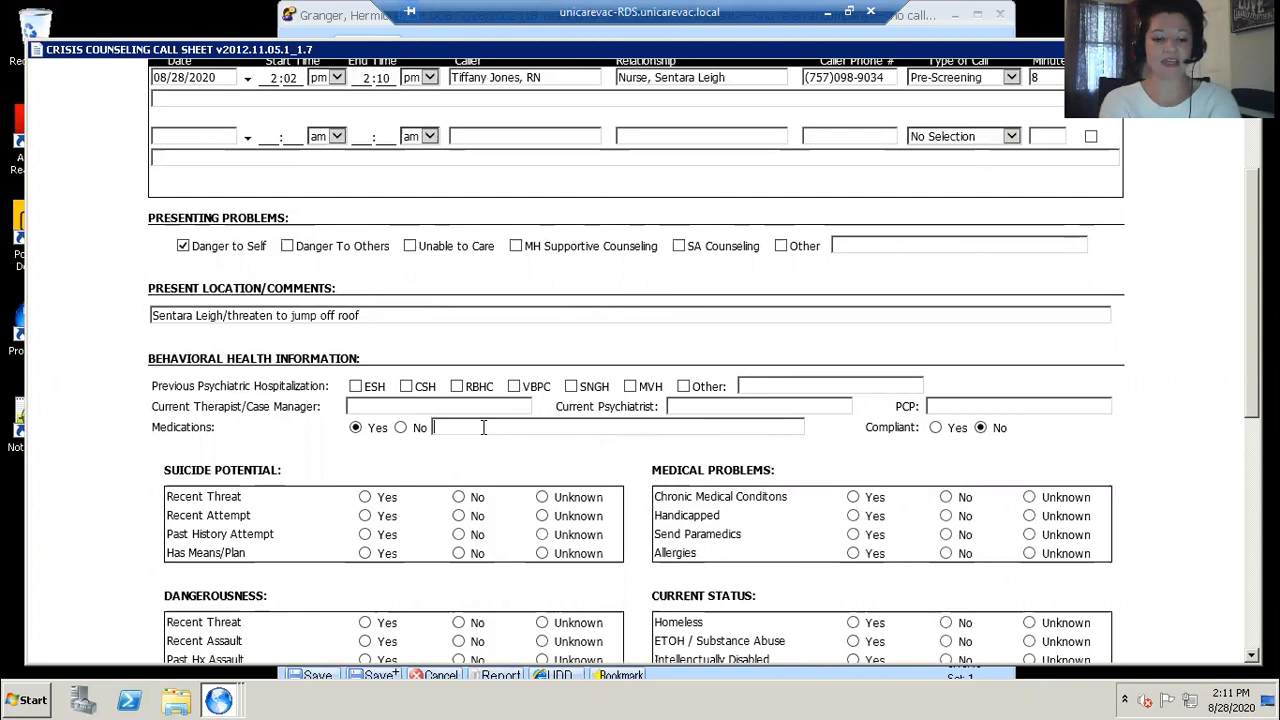
{"action": "type", "text": "Zoloft"}
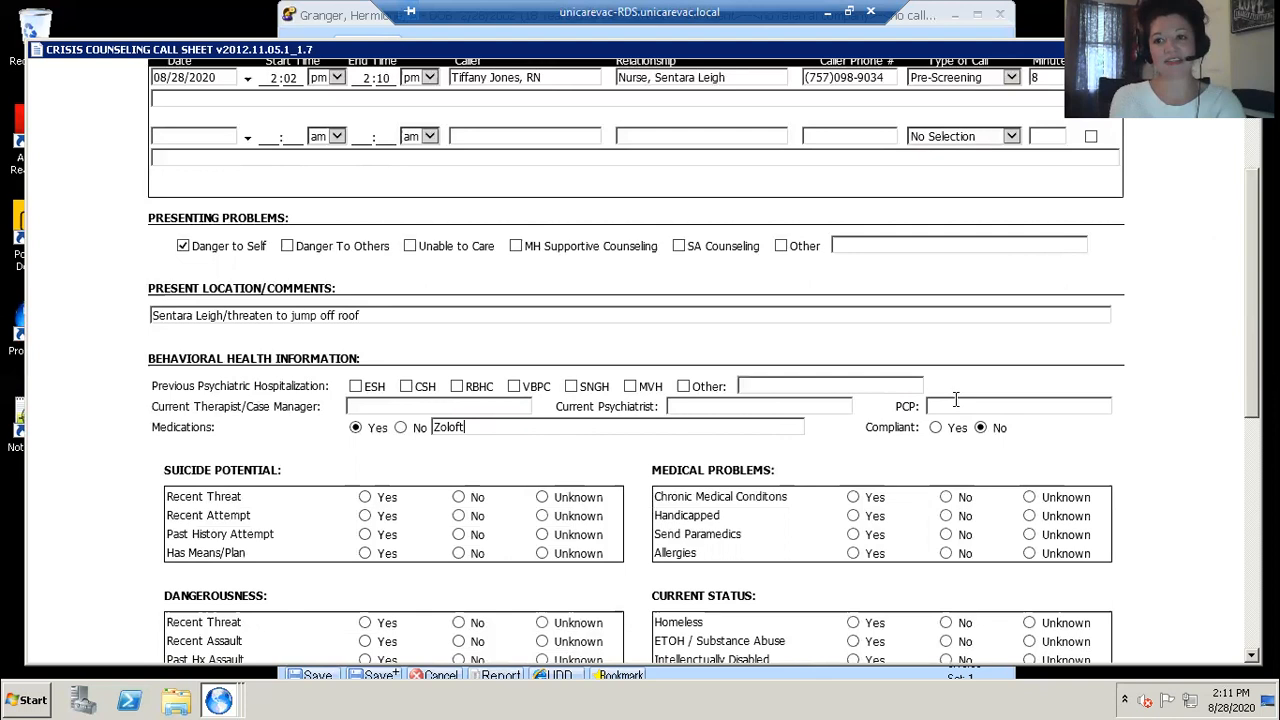
Step: Answer Yes to all four suicide potential questions: recent threat, recent attempt, past history attempt and means/plan
{"action": "left_click_drag", "start_coordinate": [1250, 398], "coordinate": [1245, 455]}
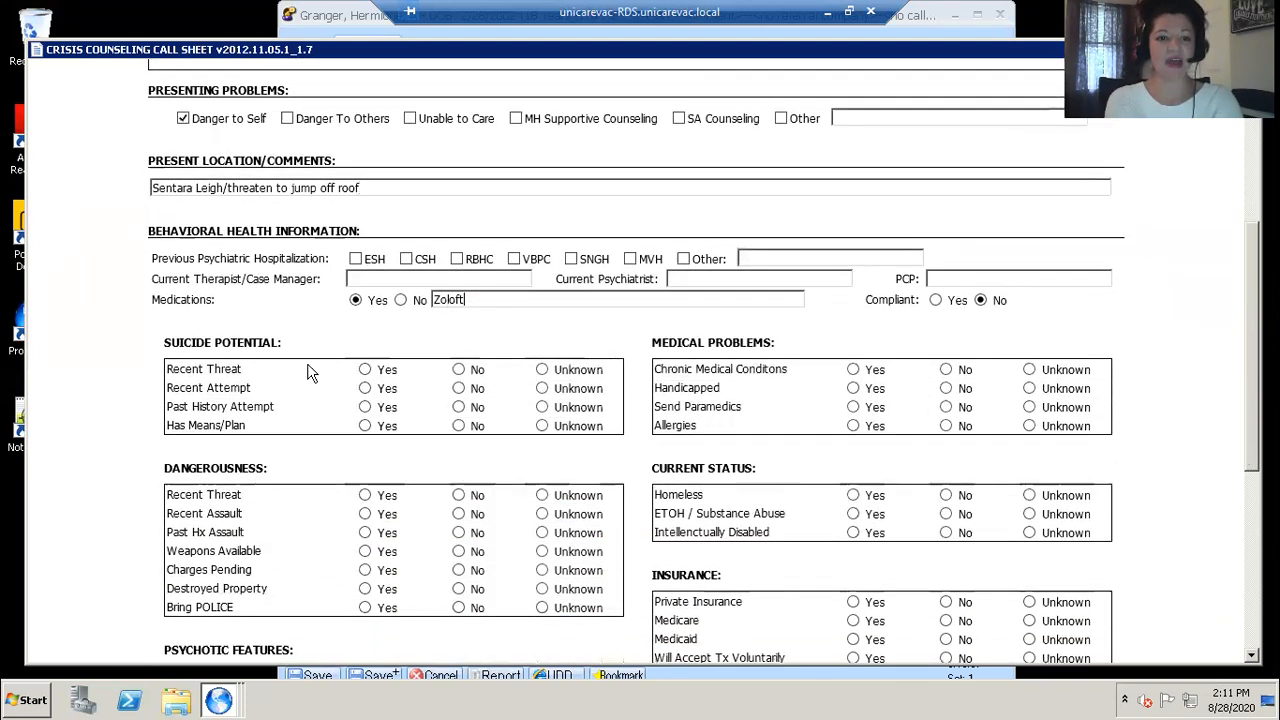
{"action": "left_click", "coordinate": [365, 370]}
{"action": "left_click", "coordinate": [365, 388]}
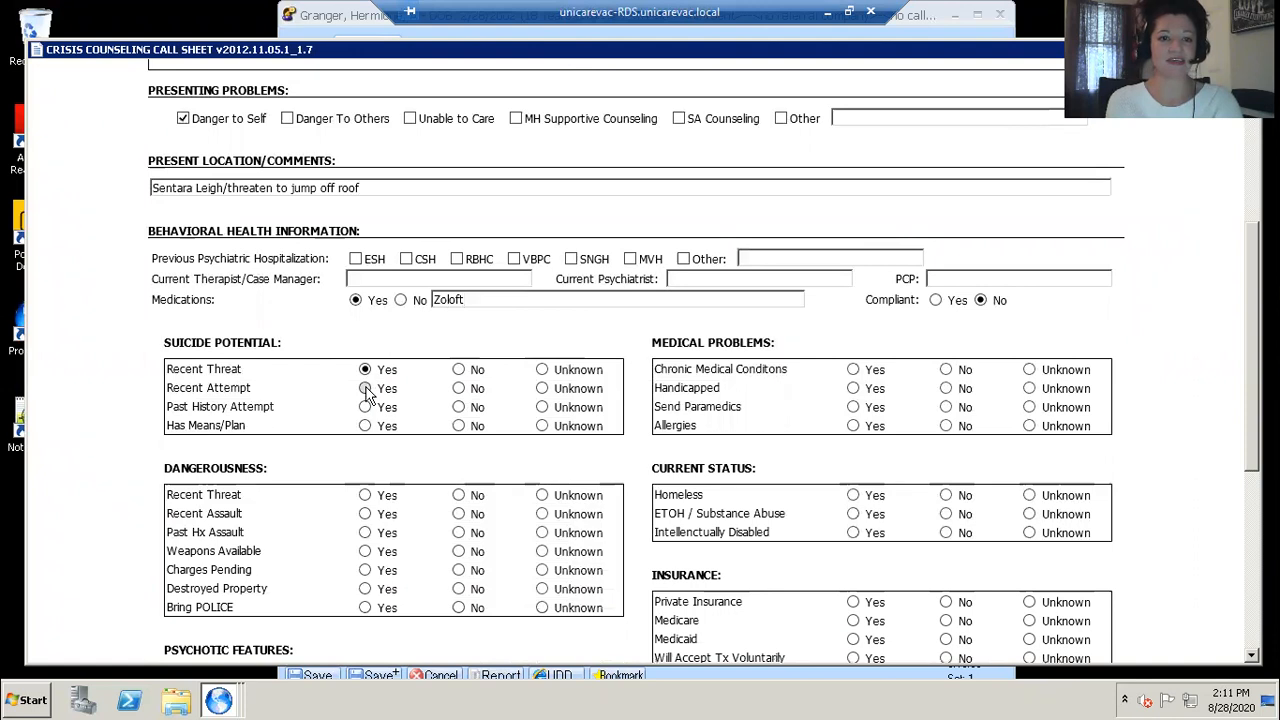
{"action": "left_click", "coordinate": [365, 425]}
{"action": "left_click", "coordinate": [365, 407]}
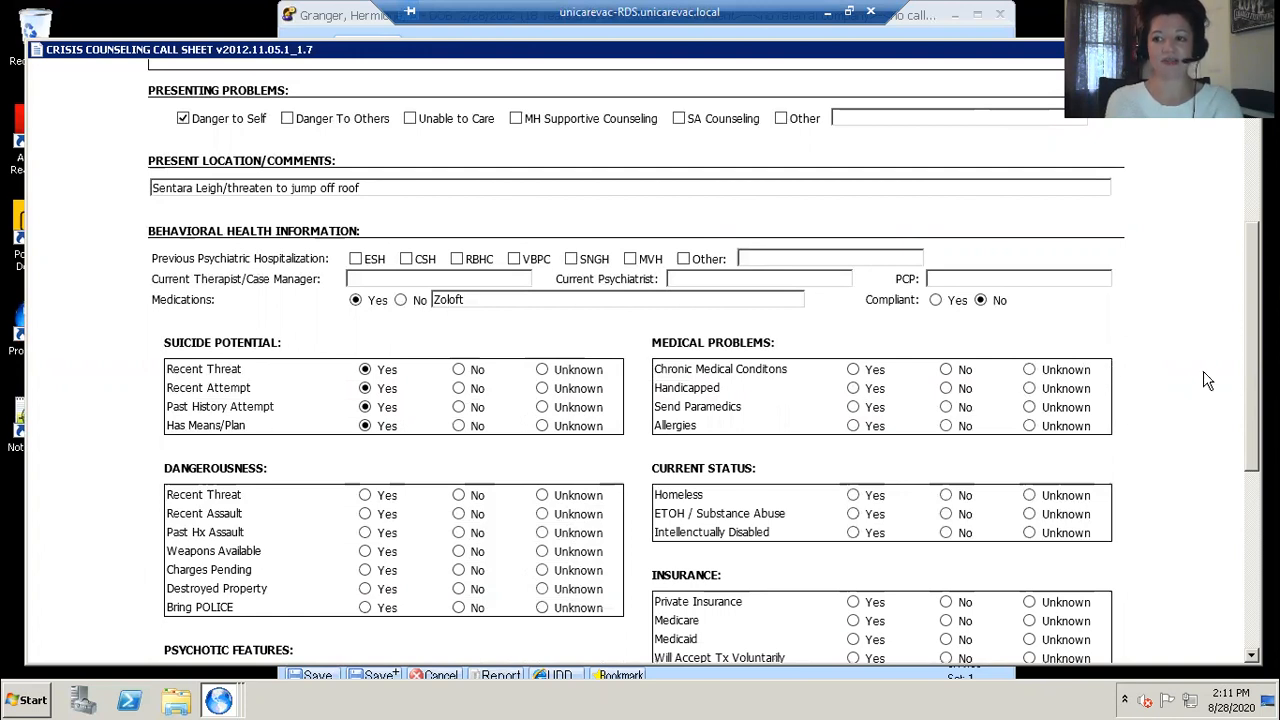
Step: Save the completed crisis counseling call sheet
{"action": "scroll", "coordinate": [1255, 390], "scroll_direction": "down", "scroll_amount": 1}
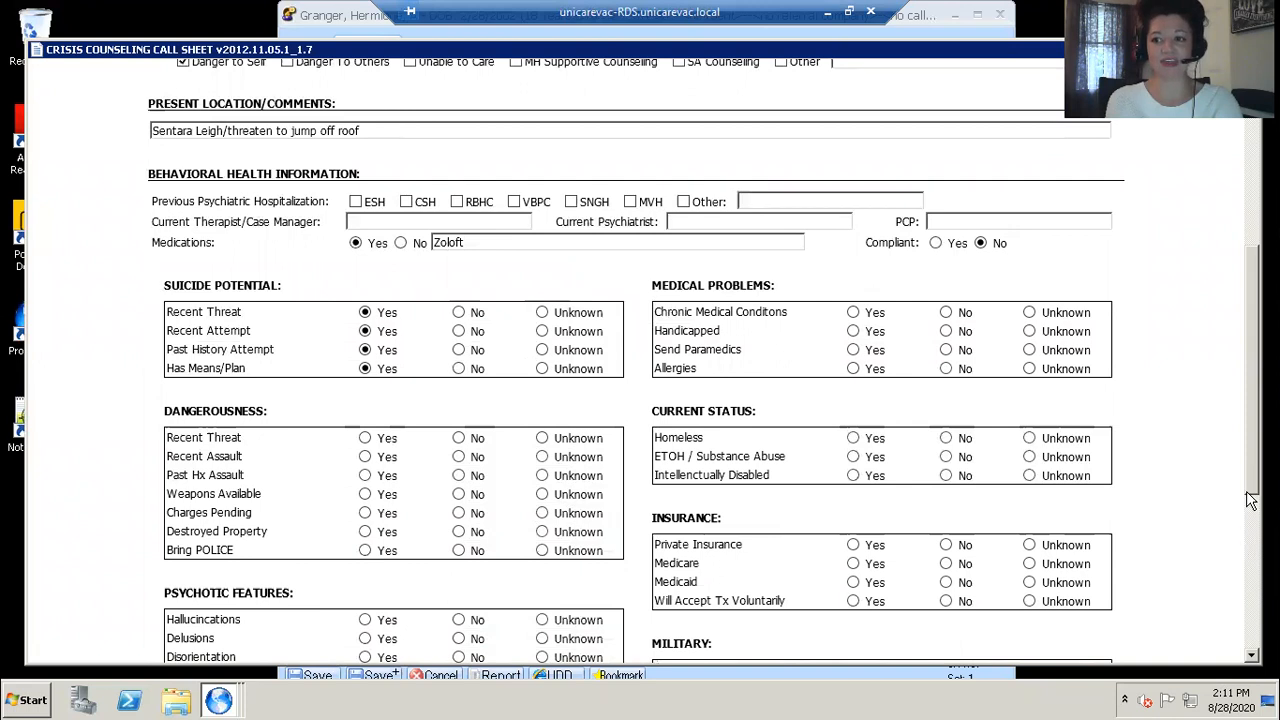
{"action": "scroll", "coordinate": [1250, 520], "scroll_direction": "down", "scroll_amount": 6}
{"action": "scroll", "coordinate": [1250, 527], "scroll_direction": "down", "scroll_amount": 1}
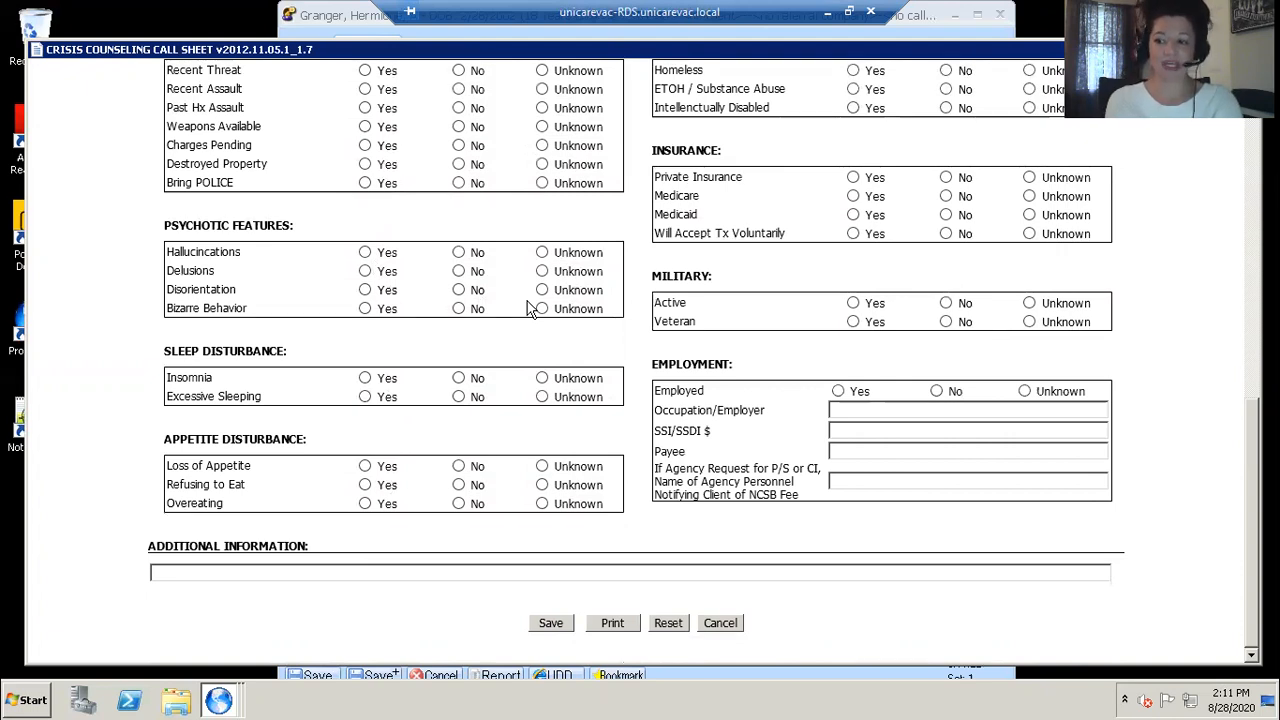
{"action": "left_click", "coordinate": [552, 624]}
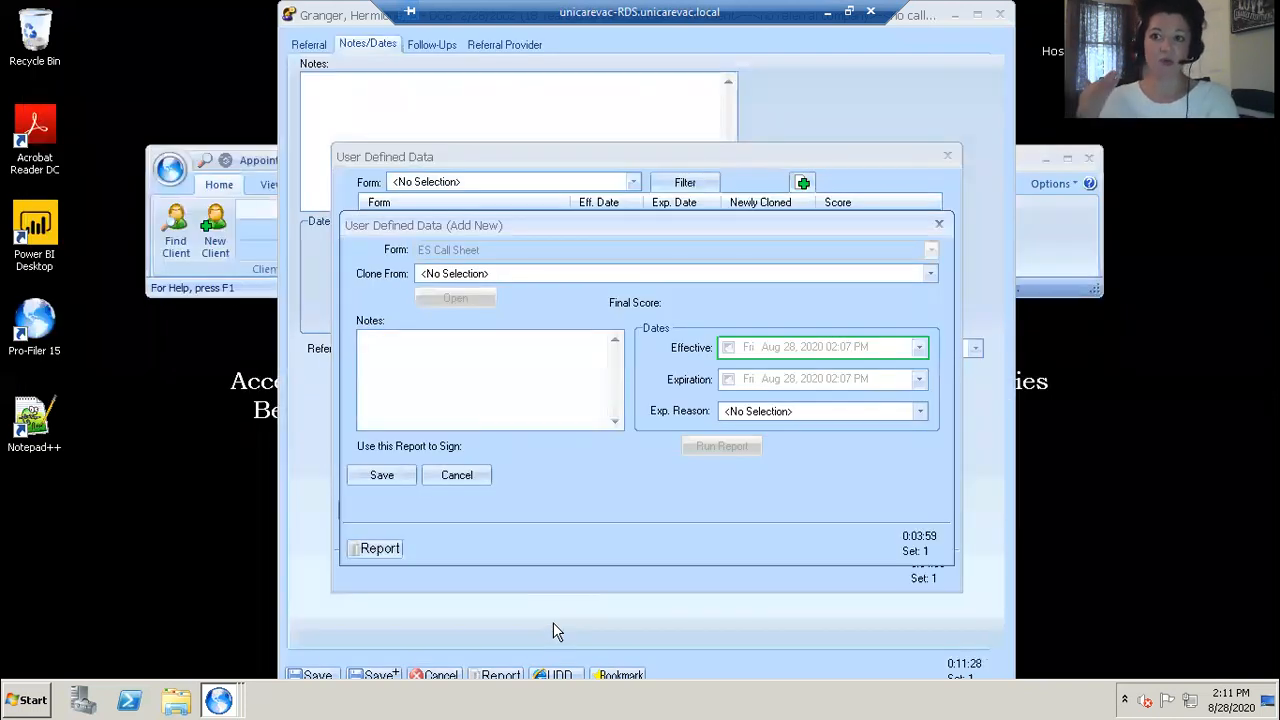
Step: Enable the effective date and save the ES Call Sheet form entry
{"action": "left_click", "coordinate": [729, 348]}
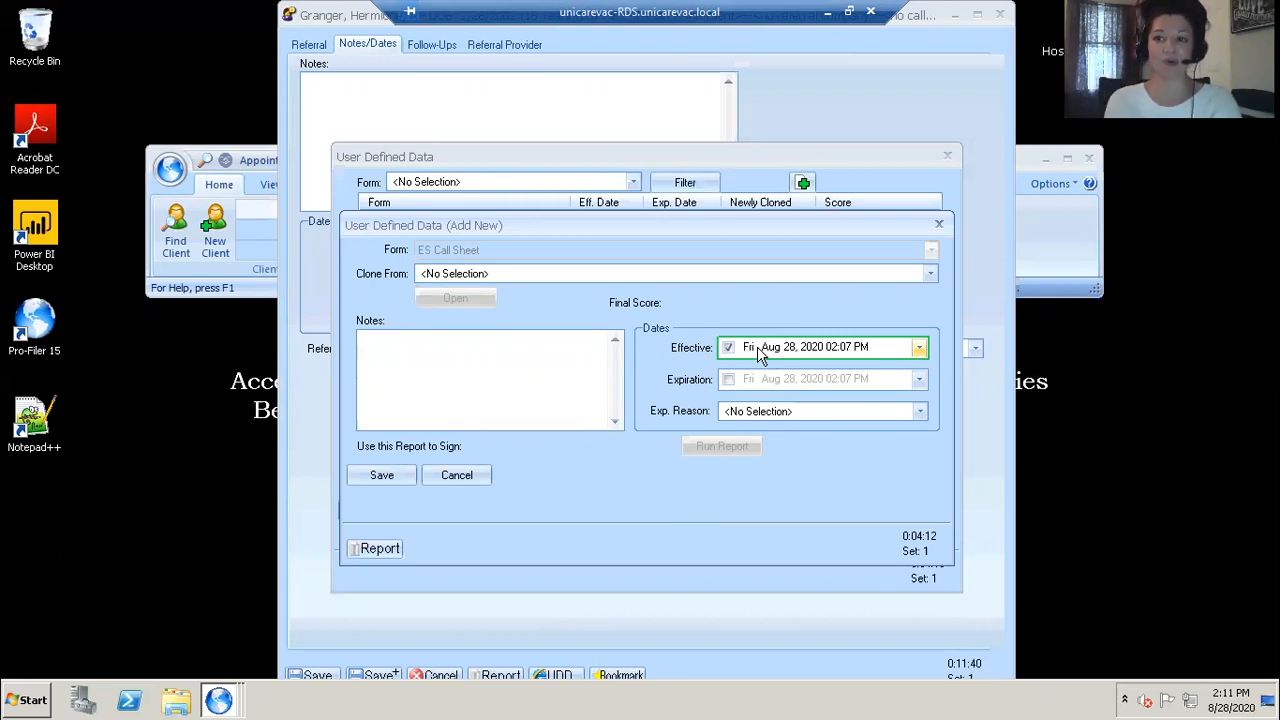
{"action": "left_click", "coordinate": [381, 476]}
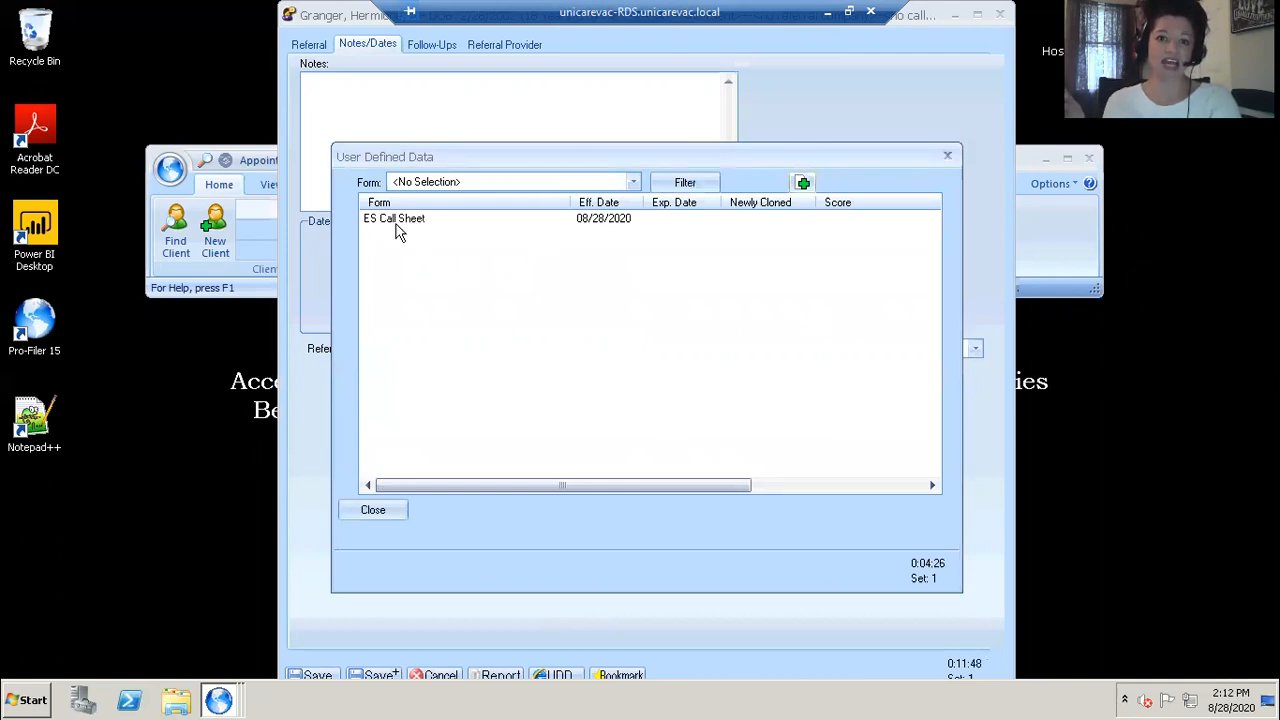
Step: Close the user defined data list and save the referral record
{"action": "left_click", "coordinate": [372, 510]}
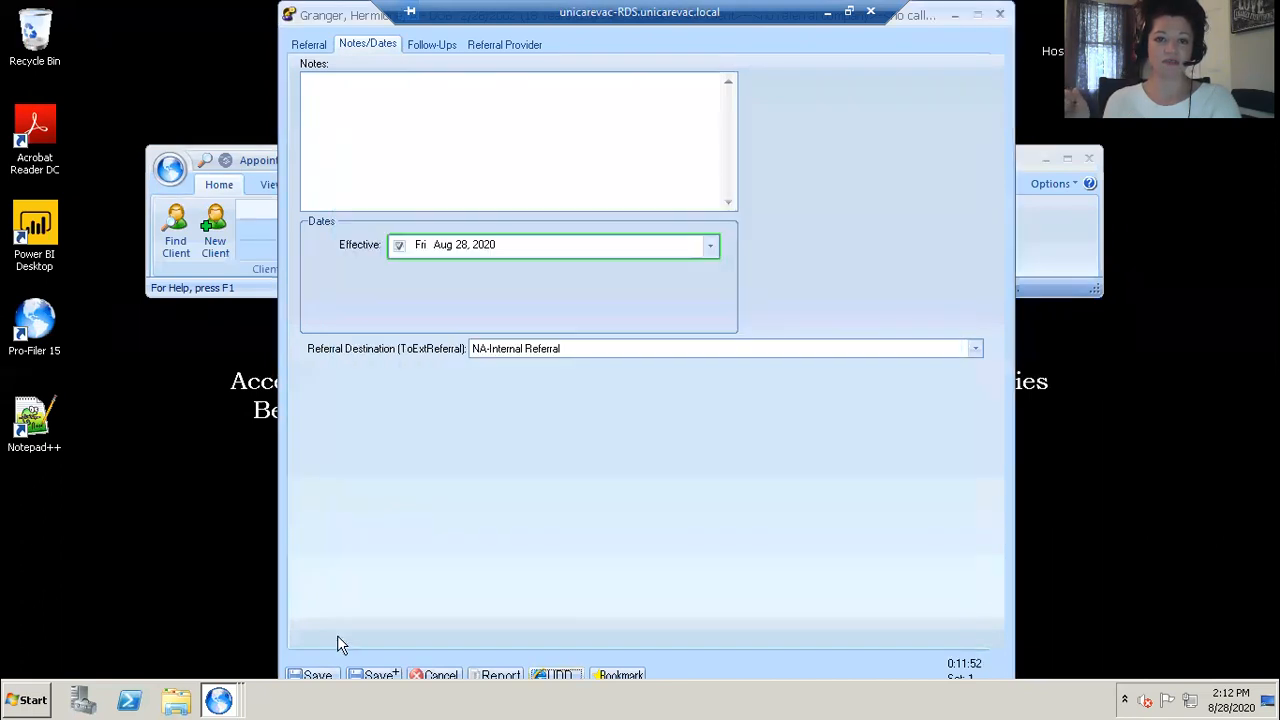
{"action": "left_click", "coordinate": [317, 675]}
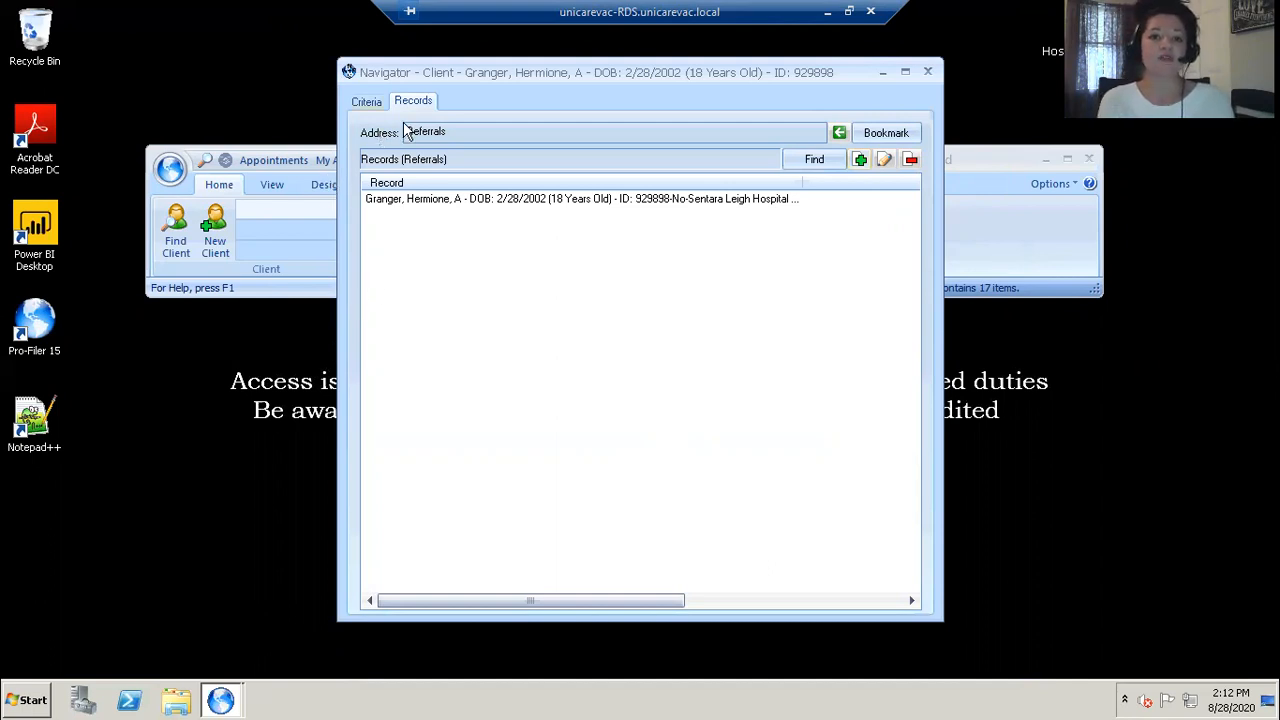
Step: Open the client's user defined data forms list from the client criteria
{"action": "left_click", "coordinate": [367, 102]}
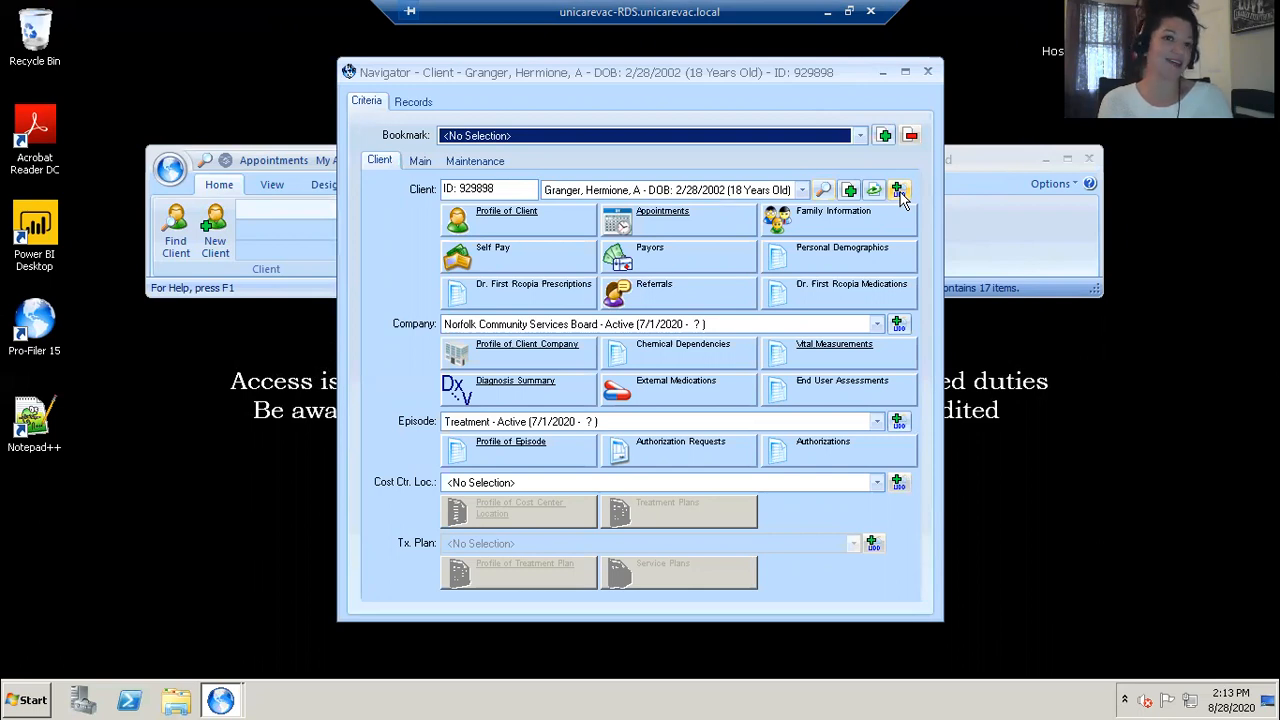
{"action": "left_click", "coordinate": [898, 190]}
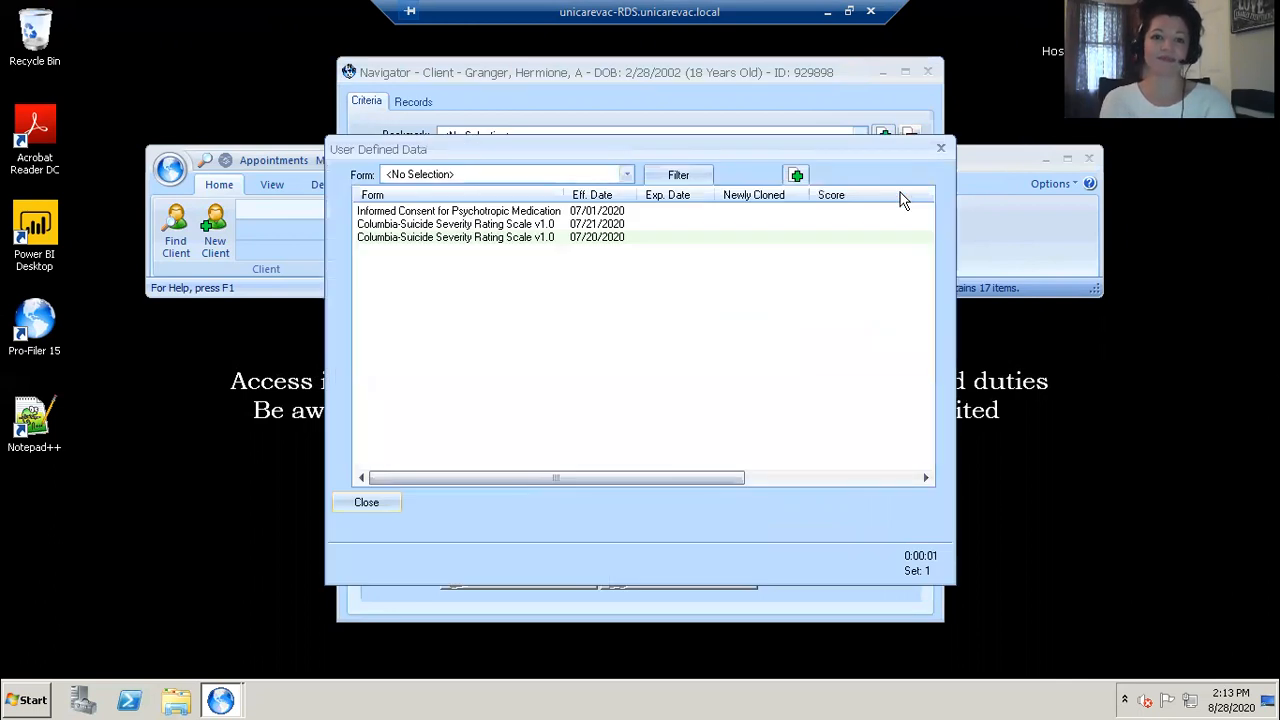
{"action": "left_click_drag", "start_coordinate": [564, 195], "coordinate": [587, 195]}
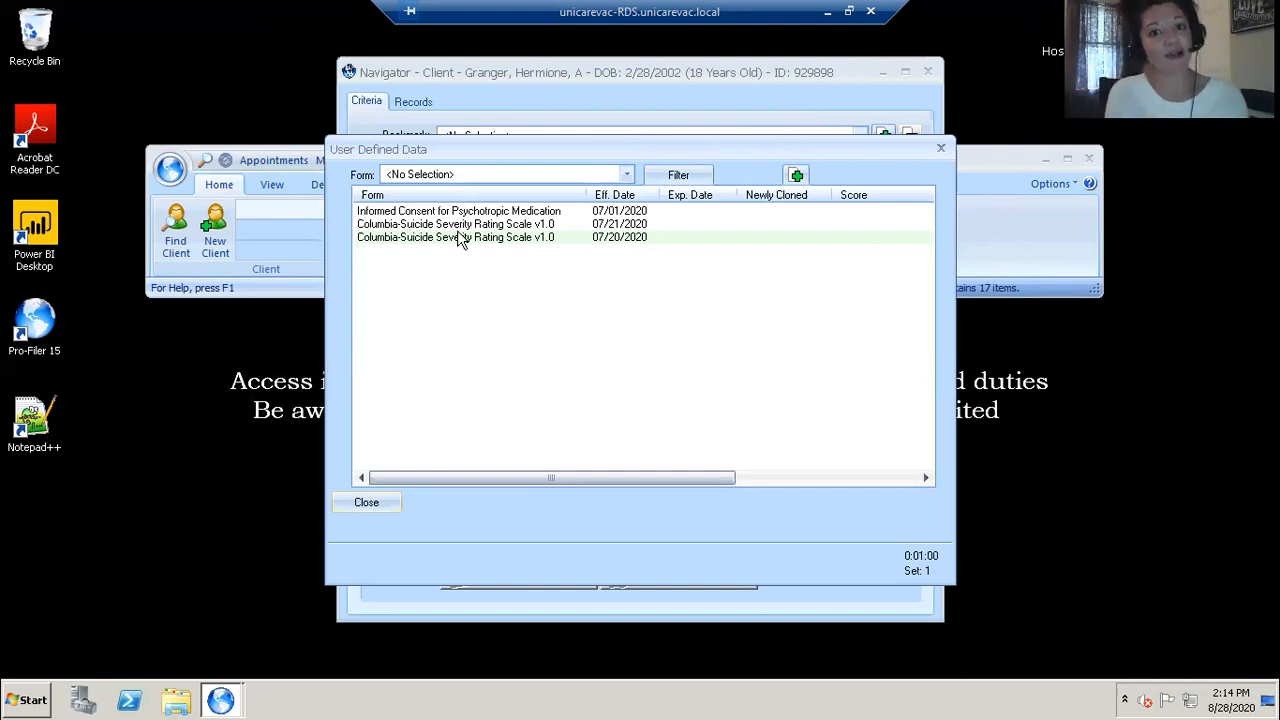
Step: Add a new client form entry using the Universal Pre-Admission Screening Form v2 and check the clone-from options
{"action": "left_click", "coordinate": [796, 176]}
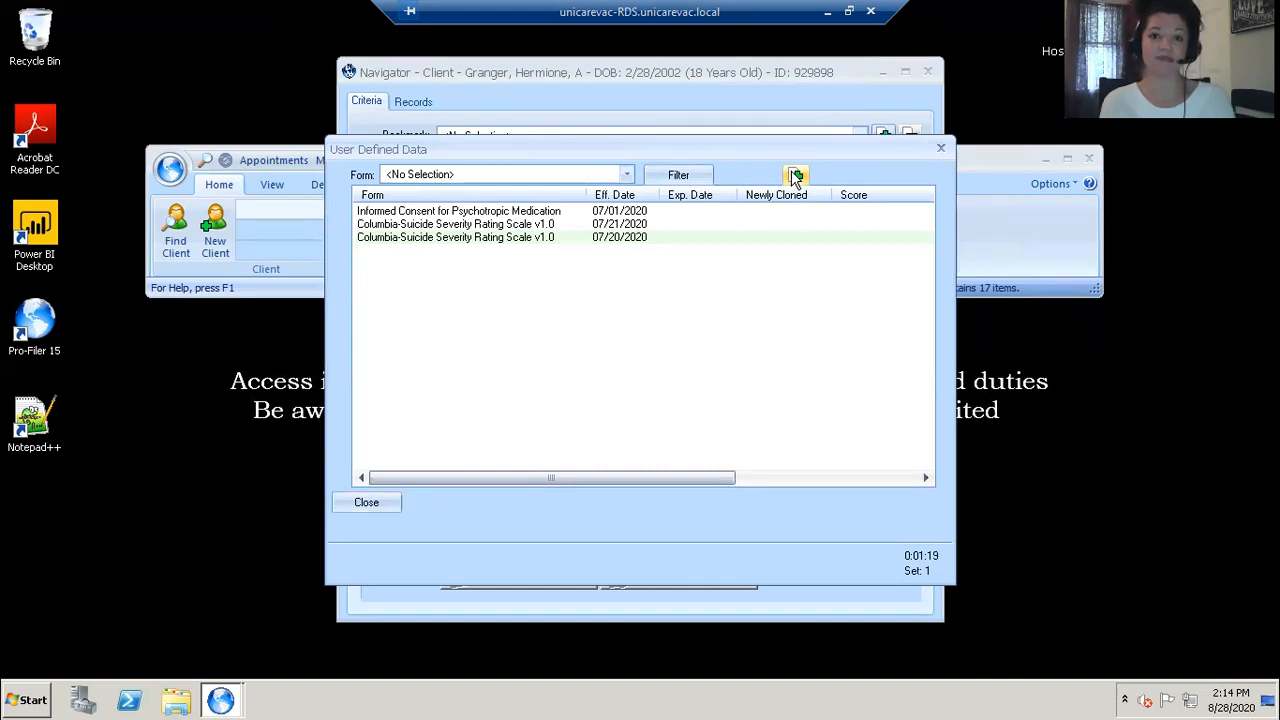
{"action": "left_click", "coordinate": [795, 176]}
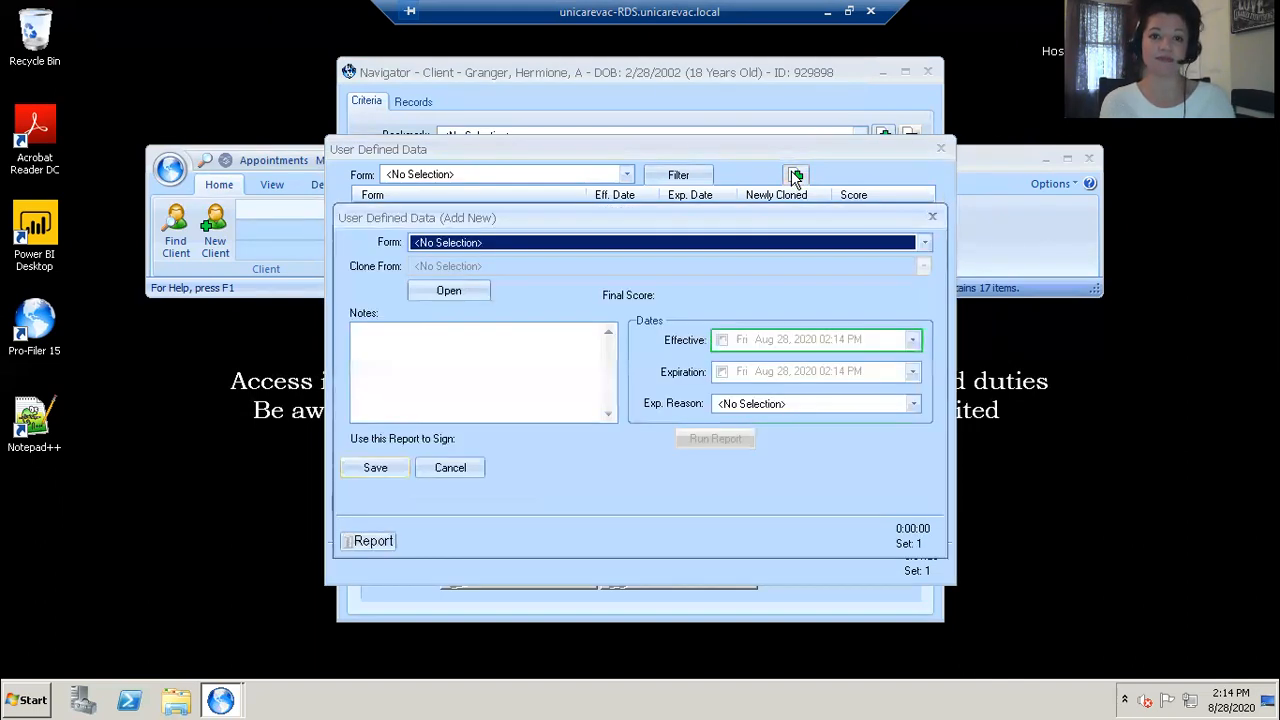
{"action": "left_click", "coordinate": [747, 243]}
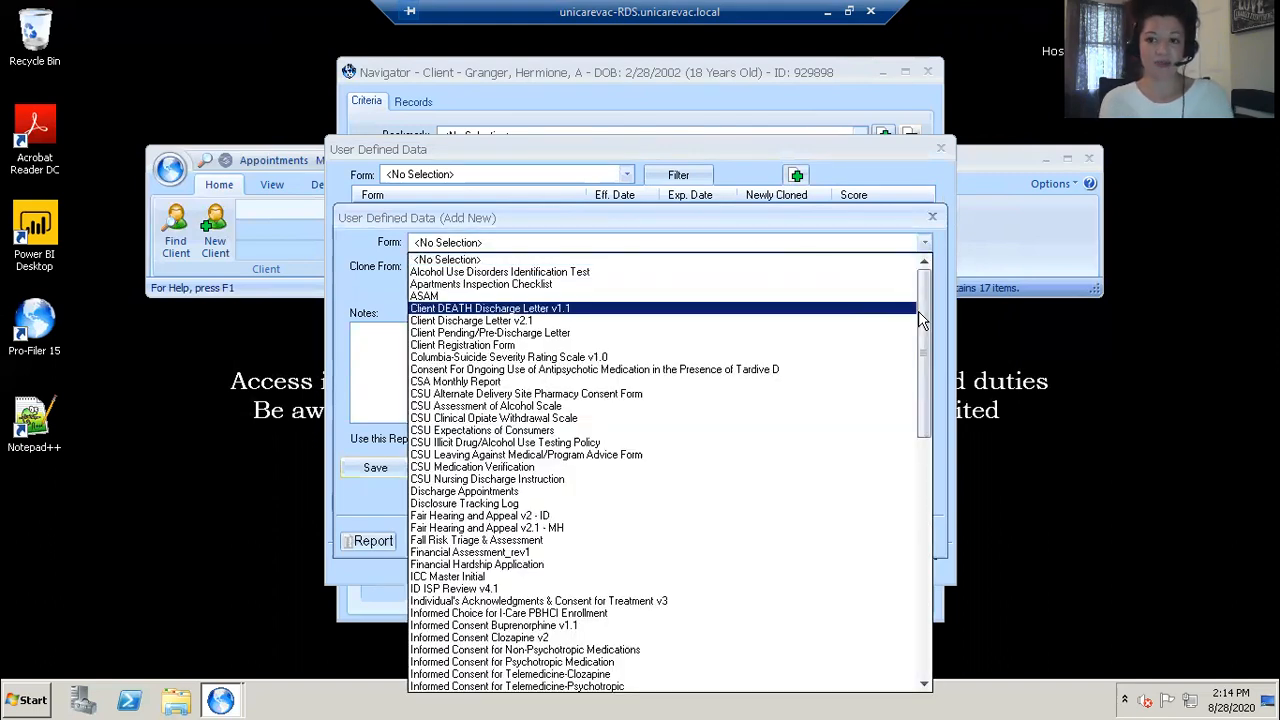
{"action": "left_click_drag", "start_coordinate": [922, 312], "coordinate": [933, 588]}
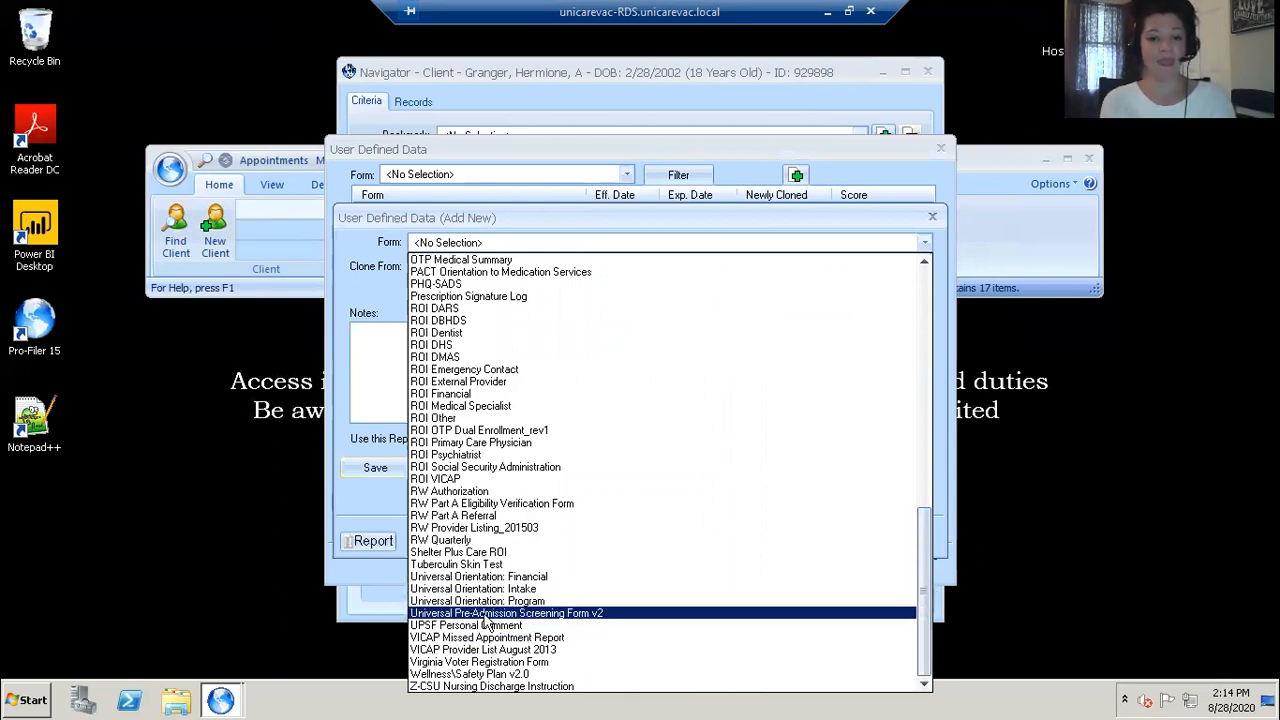
{"action": "left_click", "coordinate": [577, 613]}
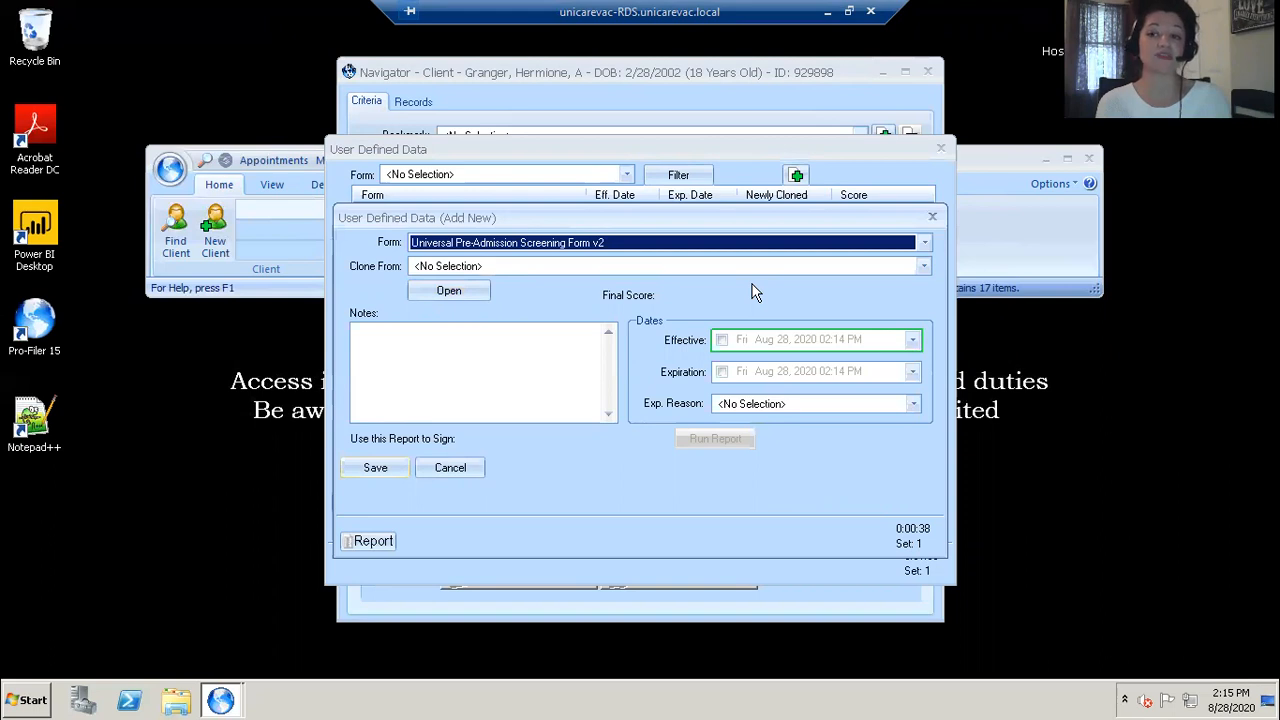
{"action": "left_click", "coordinate": [924, 266]}
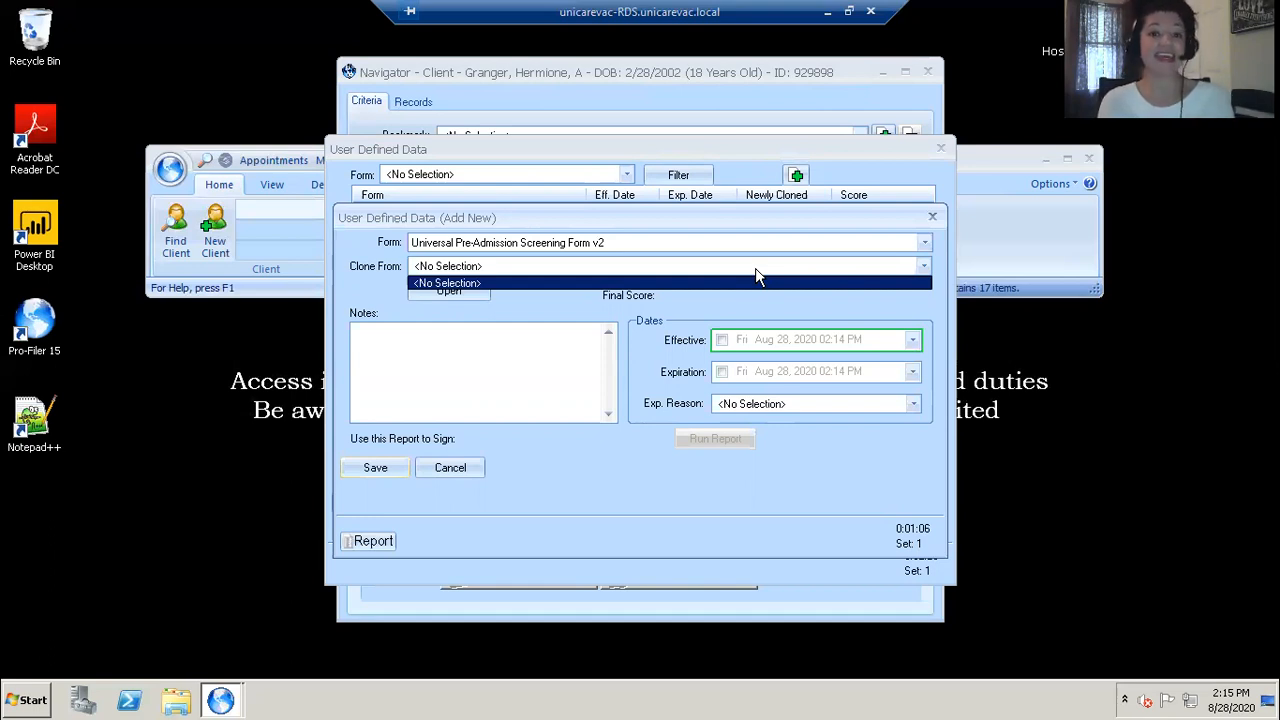
Step: Leave the clone-from option empty and open the blank Universal Pre-Admission Screening Form v2
{"action": "left_click", "coordinate": [538, 267]}
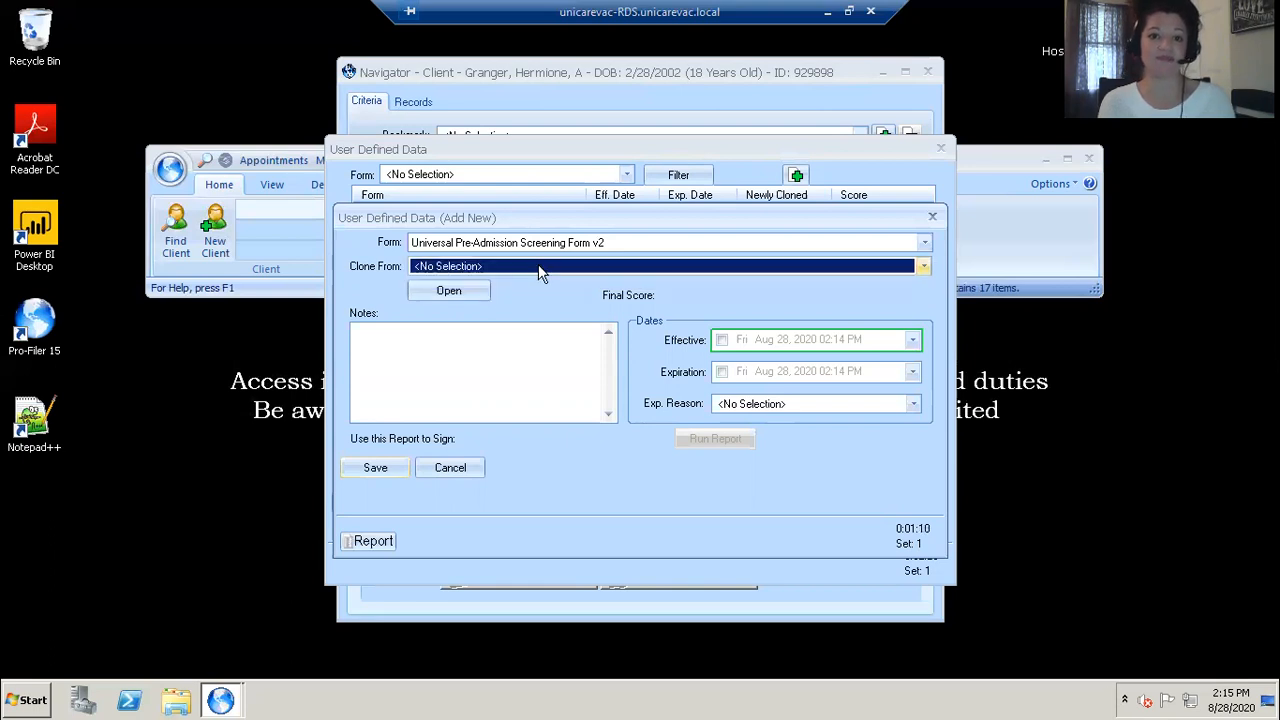
{"action": "left_click", "coordinate": [457, 290]}
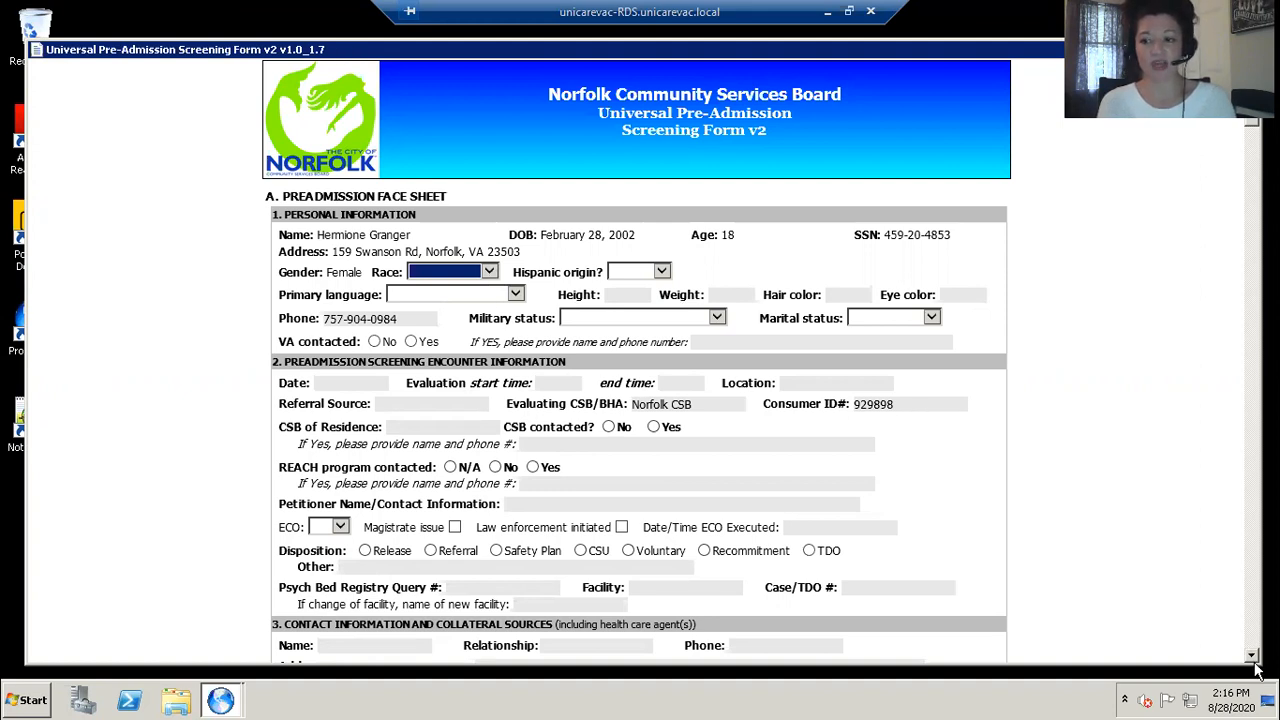
Step: Scroll through the screening form's sections from the face sheet down to the signature area to review them
{"action": "scroll", "coordinate": [1252, 653], "scroll_direction": "down", "scroll_amount": 15}
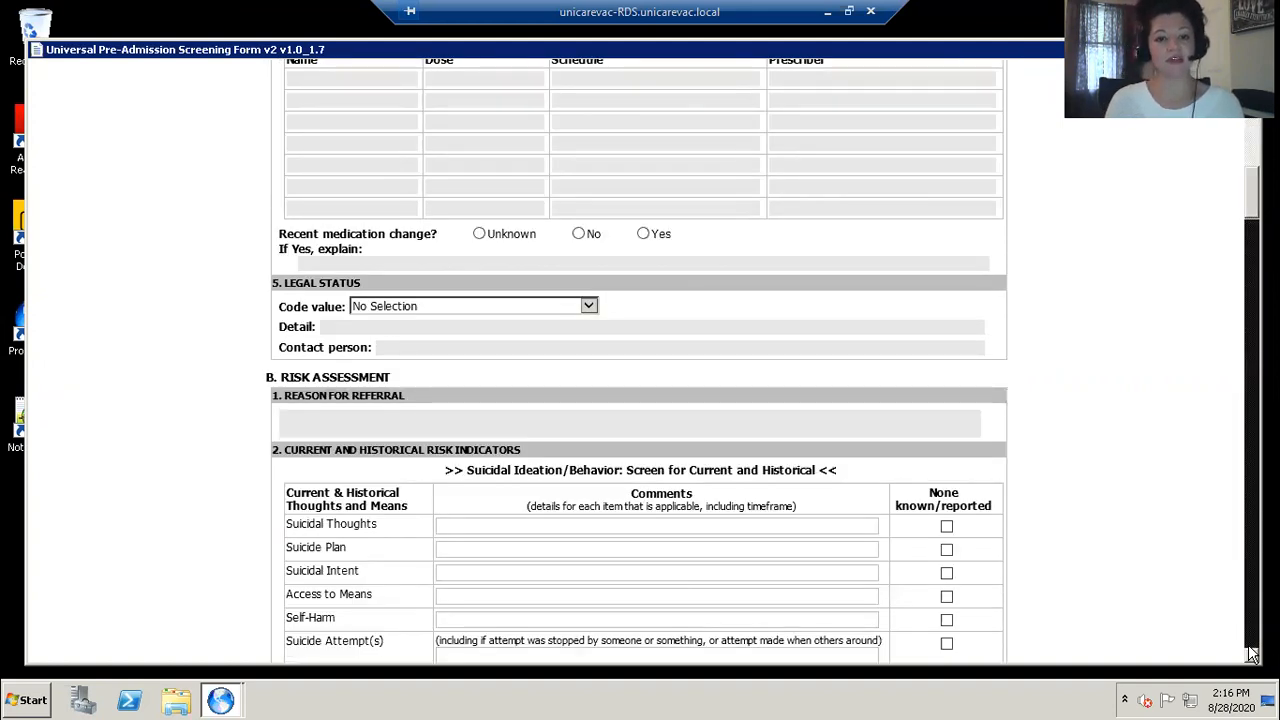
{"action": "scroll", "coordinate": [1252, 653], "scroll_direction": "down", "scroll_amount": 10}
{"action": "scroll", "coordinate": [1252, 653], "scroll_direction": "down", "scroll_amount": 10}
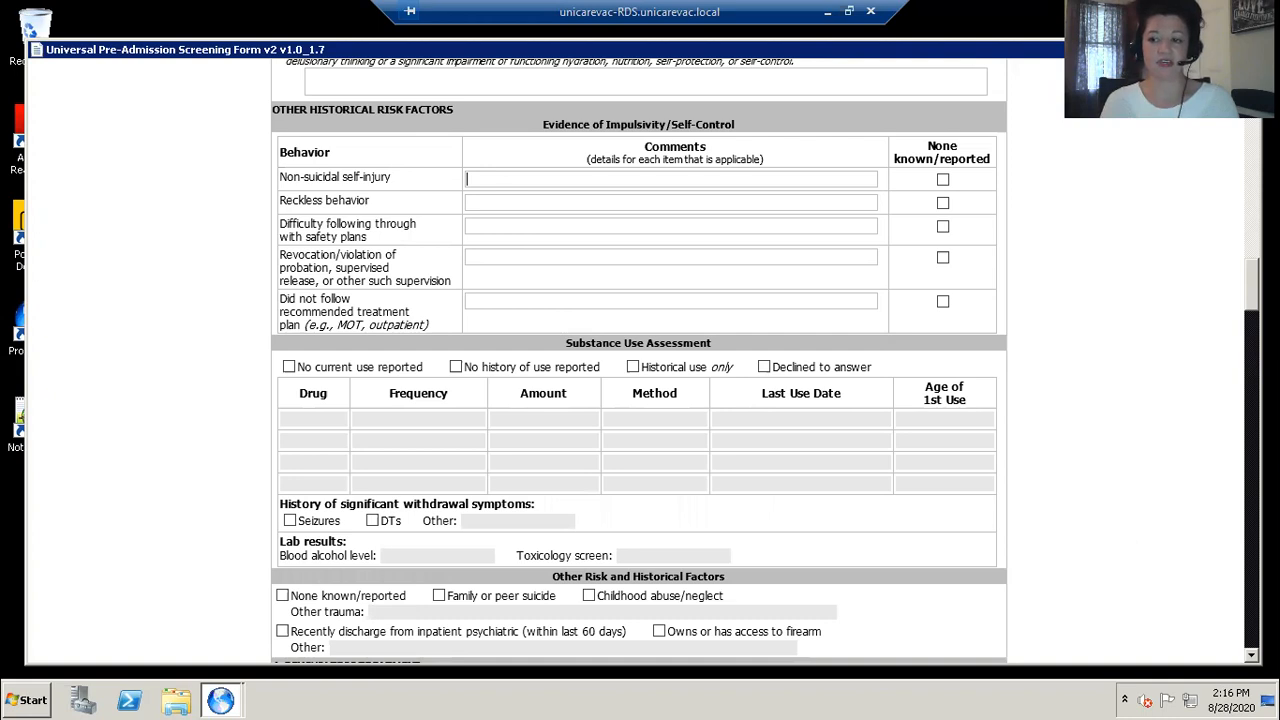
{"action": "left_click", "coordinate": [1251, 657]}
{"action": "left_click", "coordinate": [1251, 657]}
{"action": "left_click", "coordinate": [1251, 657]}
{"action": "left_click", "coordinate": [1251, 657]}
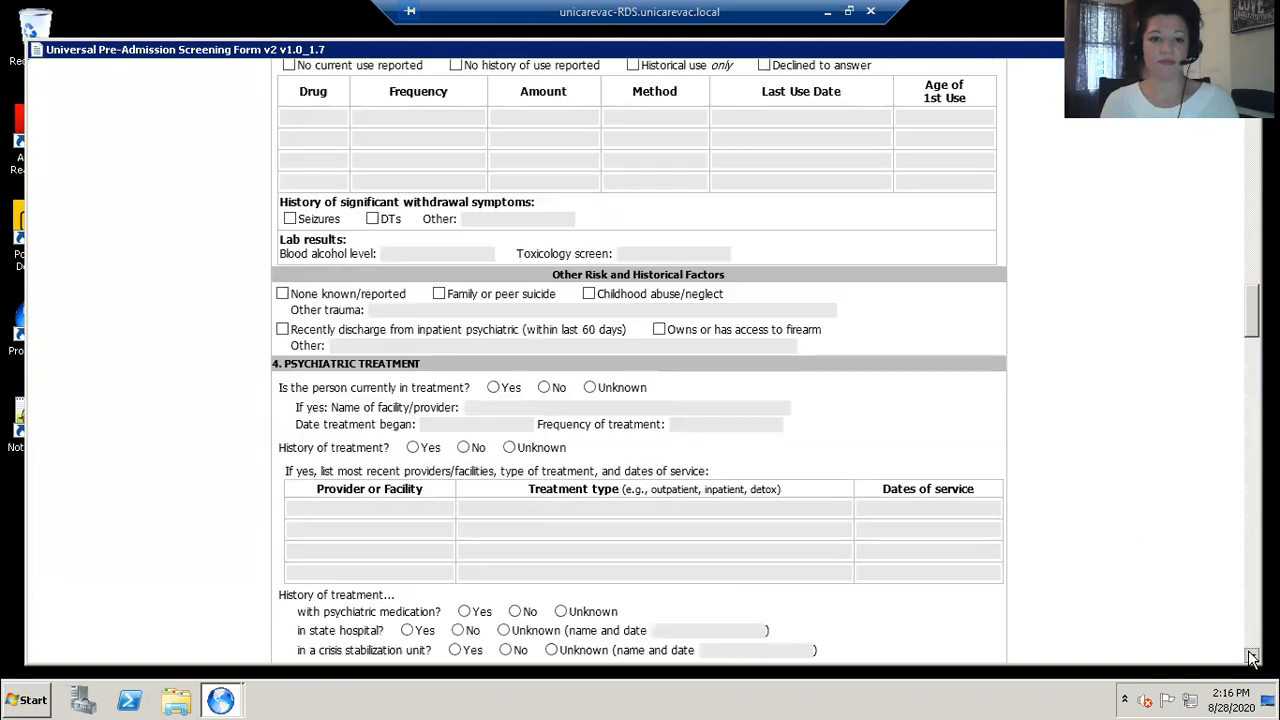
{"action": "left_click", "coordinate": [1251, 657]}
{"action": "left_click", "coordinate": [1251, 657]}
{"action": "left_click", "coordinate": [1251, 657]}
{"action": "left_click", "coordinate": [1251, 657]}
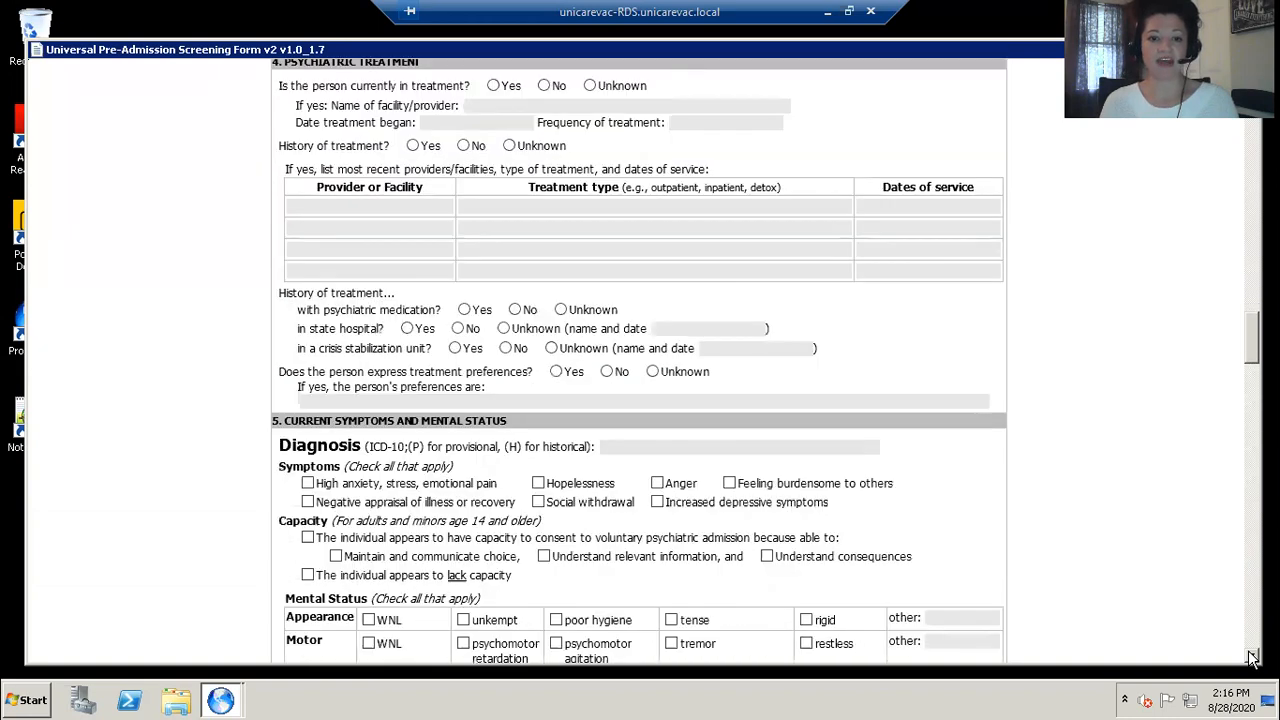
{"action": "left_click", "coordinate": [1251, 657]}
{"action": "left_click", "coordinate": [1251, 657]}
{"action": "left_click", "coordinate": [1251, 657]}
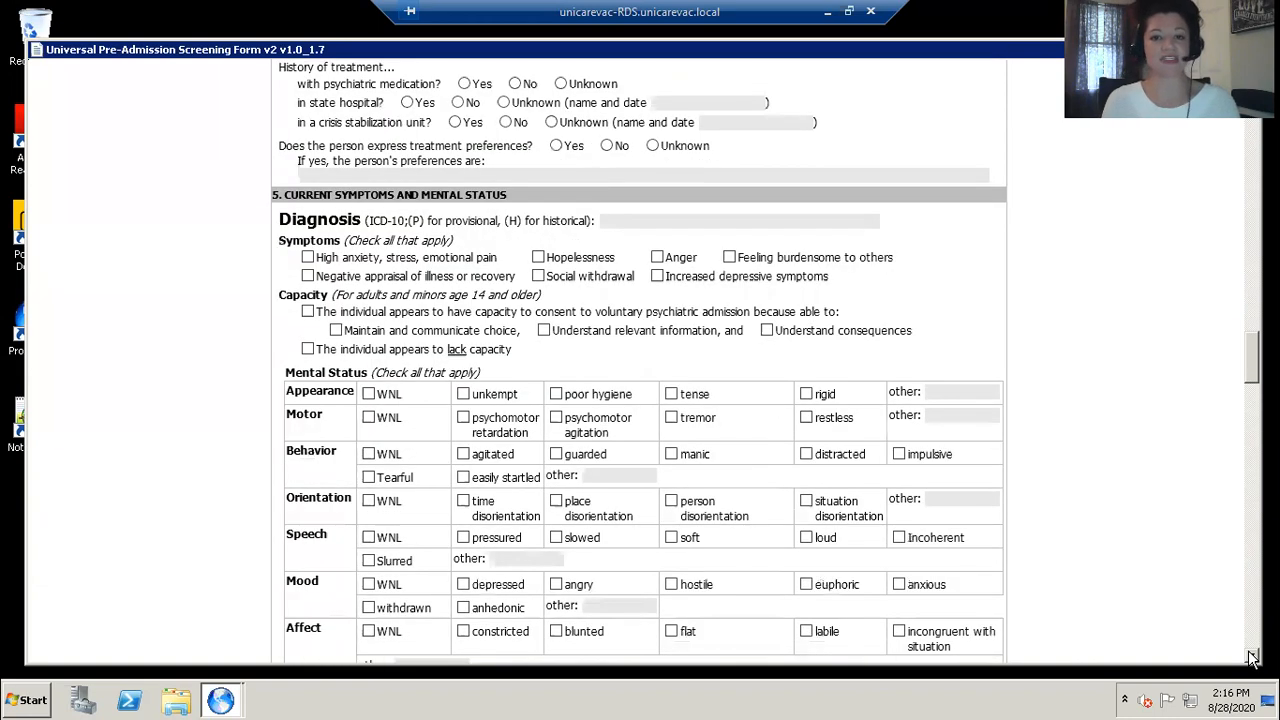
{"action": "left_click", "coordinate": [1251, 657]}
{"action": "left_click", "coordinate": [1251, 657]}
{"action": "left_click", "coordinate": [1251, 657]}
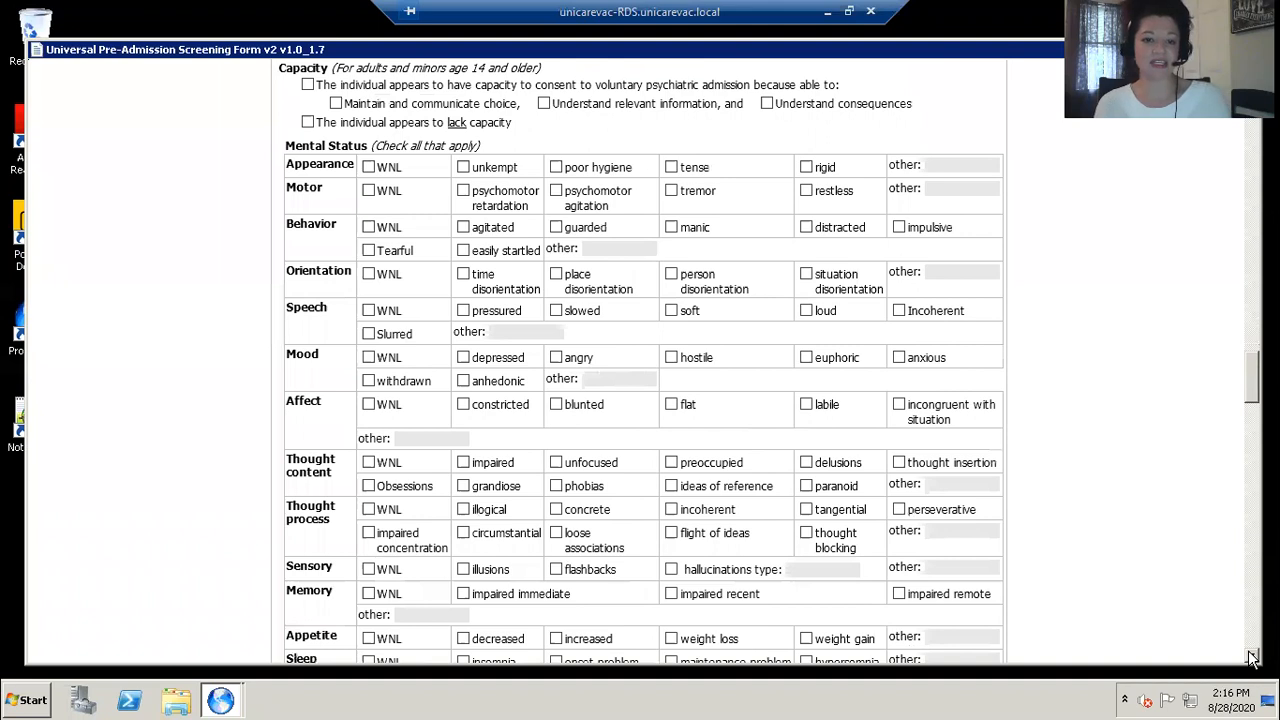
{"action": "left_click", "coordinate": [1251, 657]}
{"action": "left_click", "coordinate": [1251, 657]}
{"action": "left_click", "coordinate": [1251, 657]}
{"action": "left_click", "coordinate": [1251, 657]}
{"action": "left_click", "coordinate": [1251, 657]}
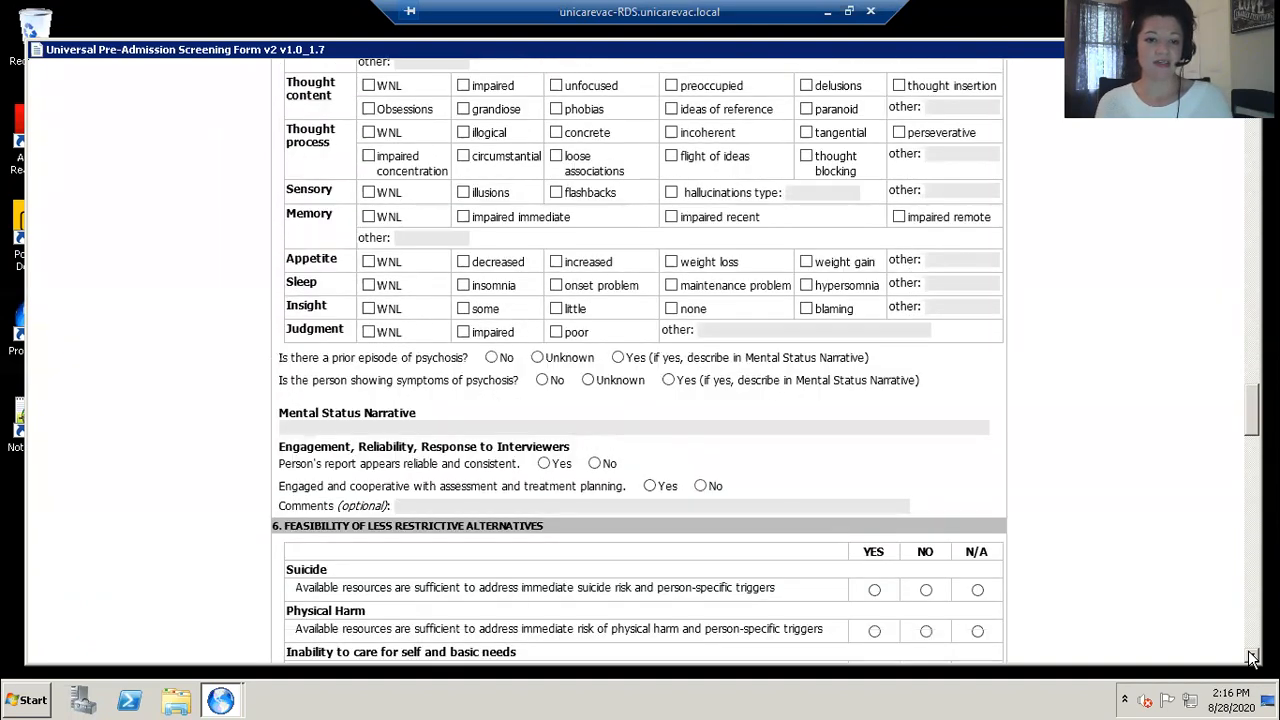
{"action": "left_click", "coordinate": [1251, 657]}
{"action": "left_click", "coordinate": [1251, 657]}
{"action": "left_click", "coordinate": [1251, 657]}
{"action": "left_click", "coordinate": [1251, 657]}
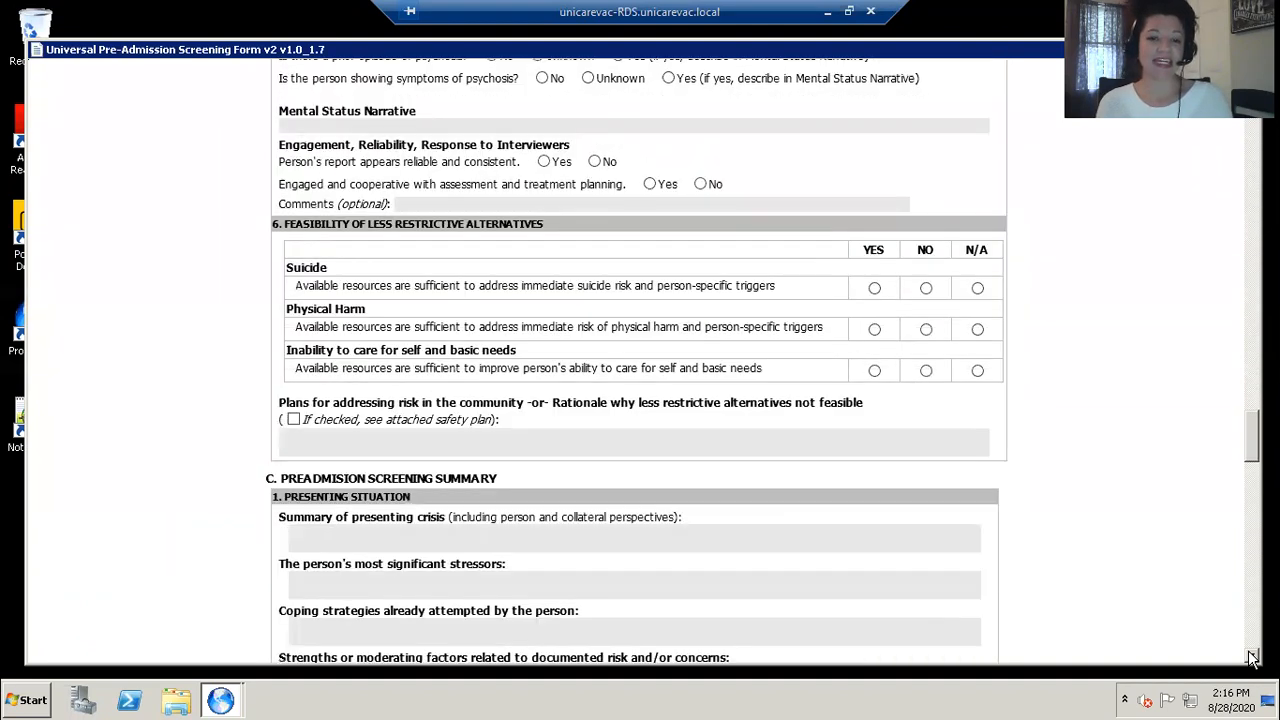
{"action": "left_click", "coordinate": [1251, 657]}
{"action": "left_click", "coordinate": [1251, 657]}
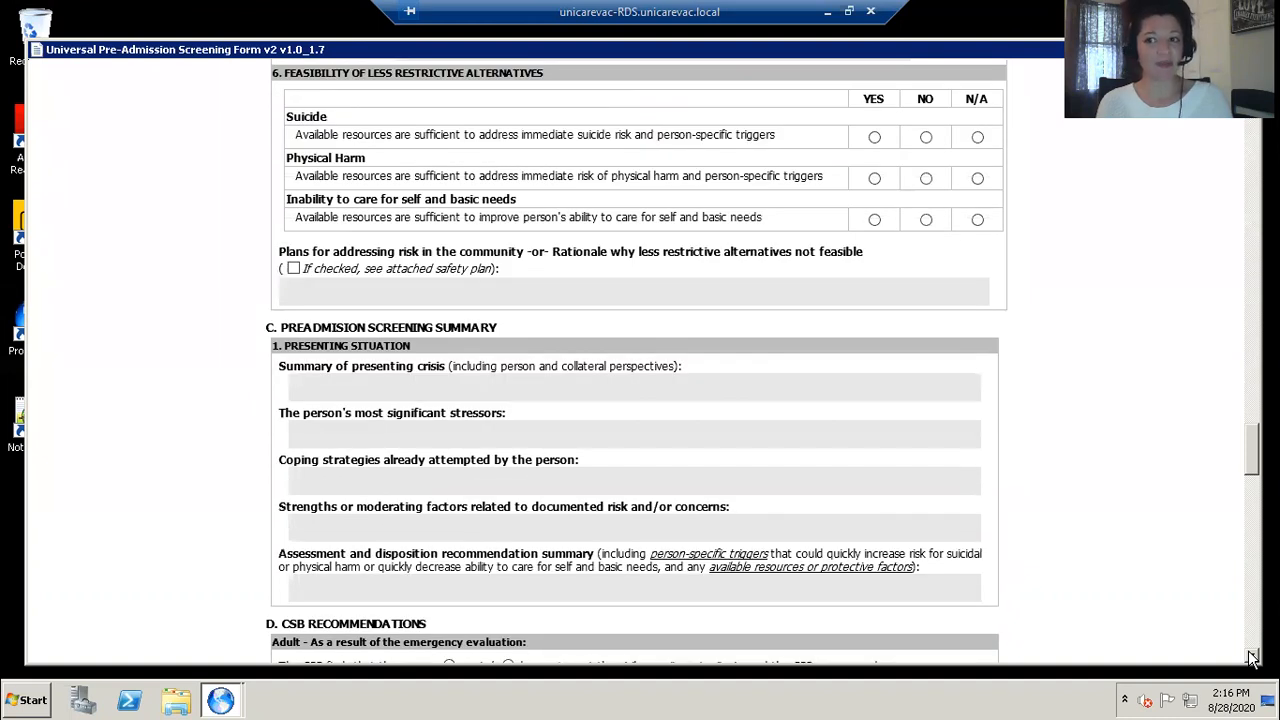
{"action": "left_click", "coordinate": [1251, 657]}
{"action": "left_click", "coordinate": [1251, 657]}
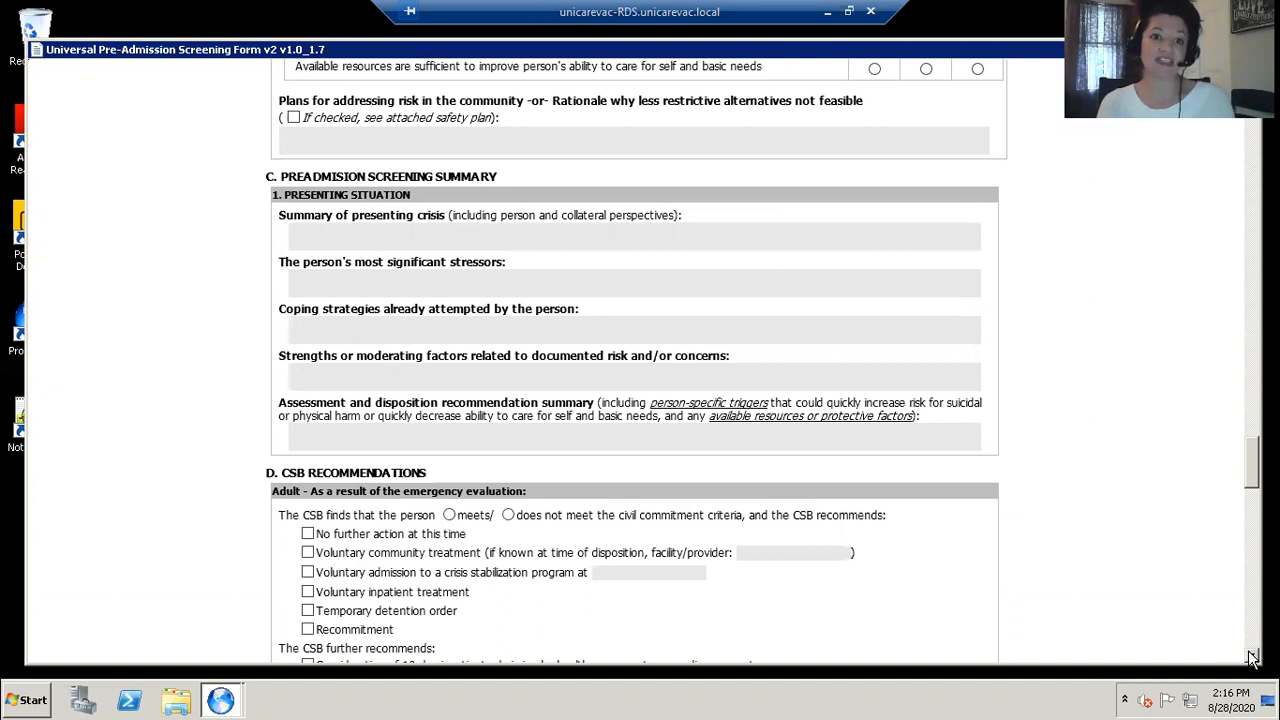
{"action": "left_click", "coordinate": [1251, 656]}
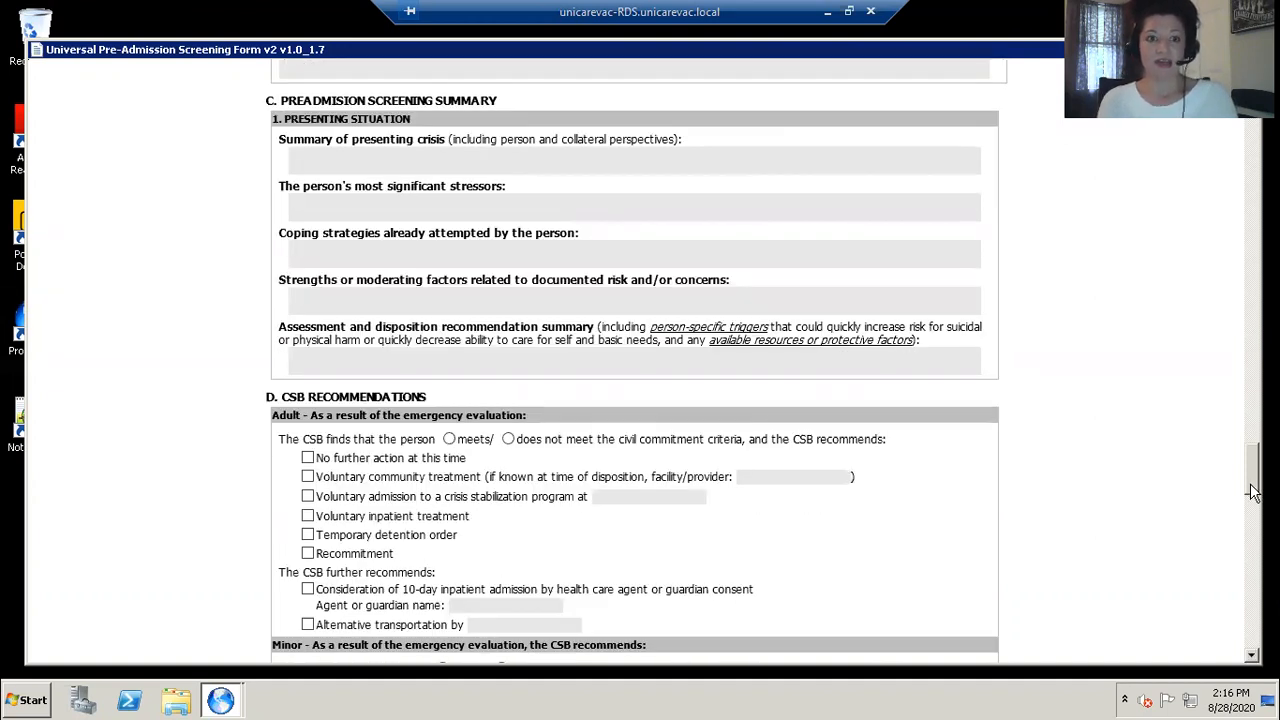
{"action": "left_click_drag", "start_coordinate": [1254, 492], "coordinate": [1254, 648]}
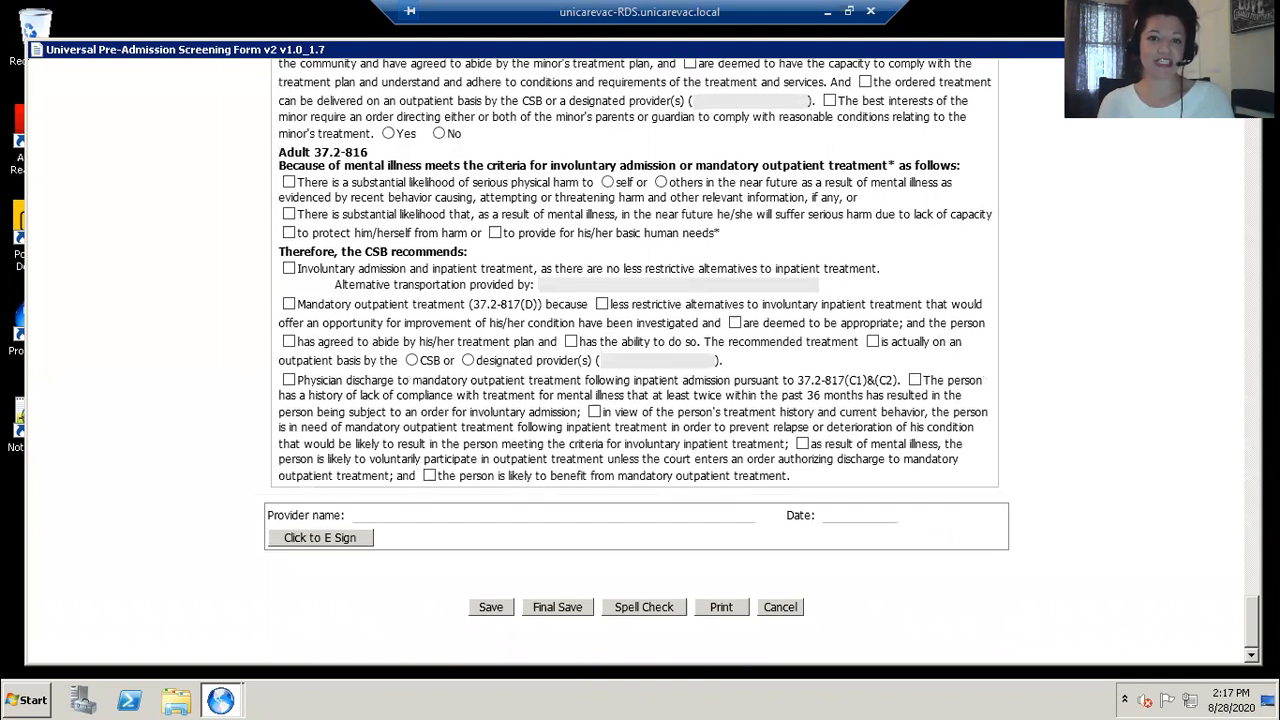
Step: E-sign the screening form as the provider and save it
{"action": "left_click", "coordinate": [343, 537]}
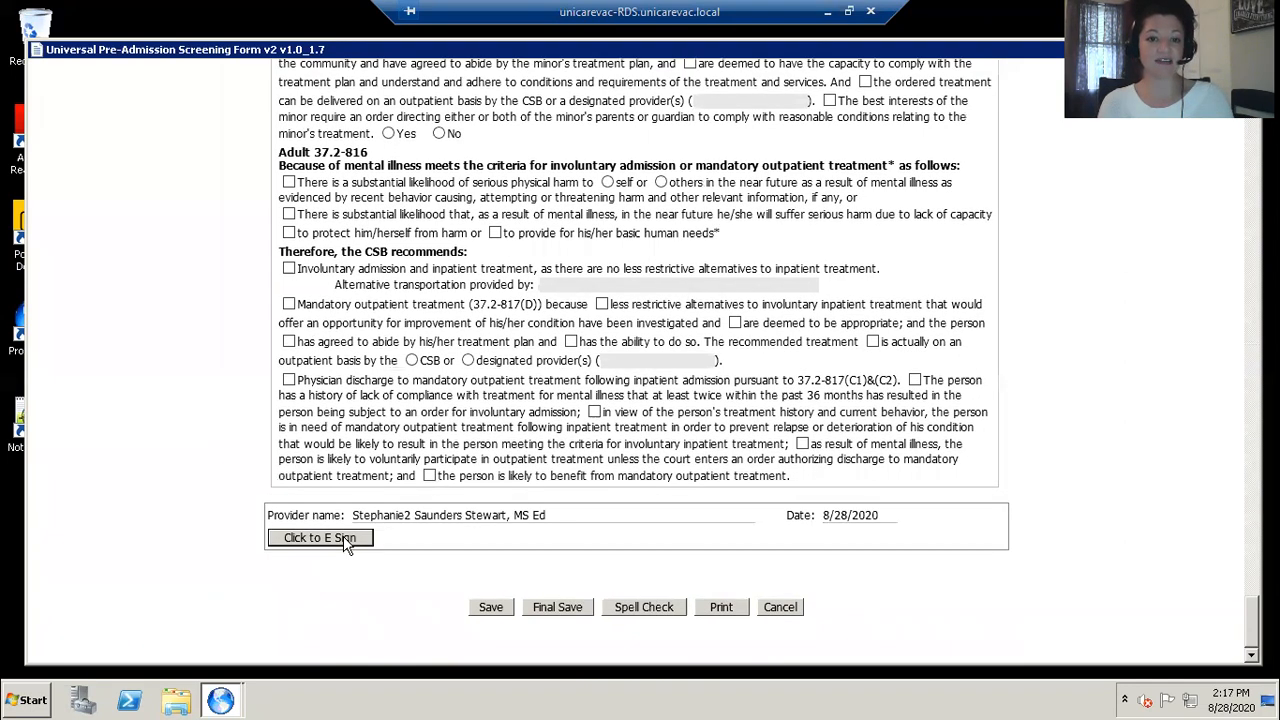
{"action": "left_click", "coordinate": [491, 608]}
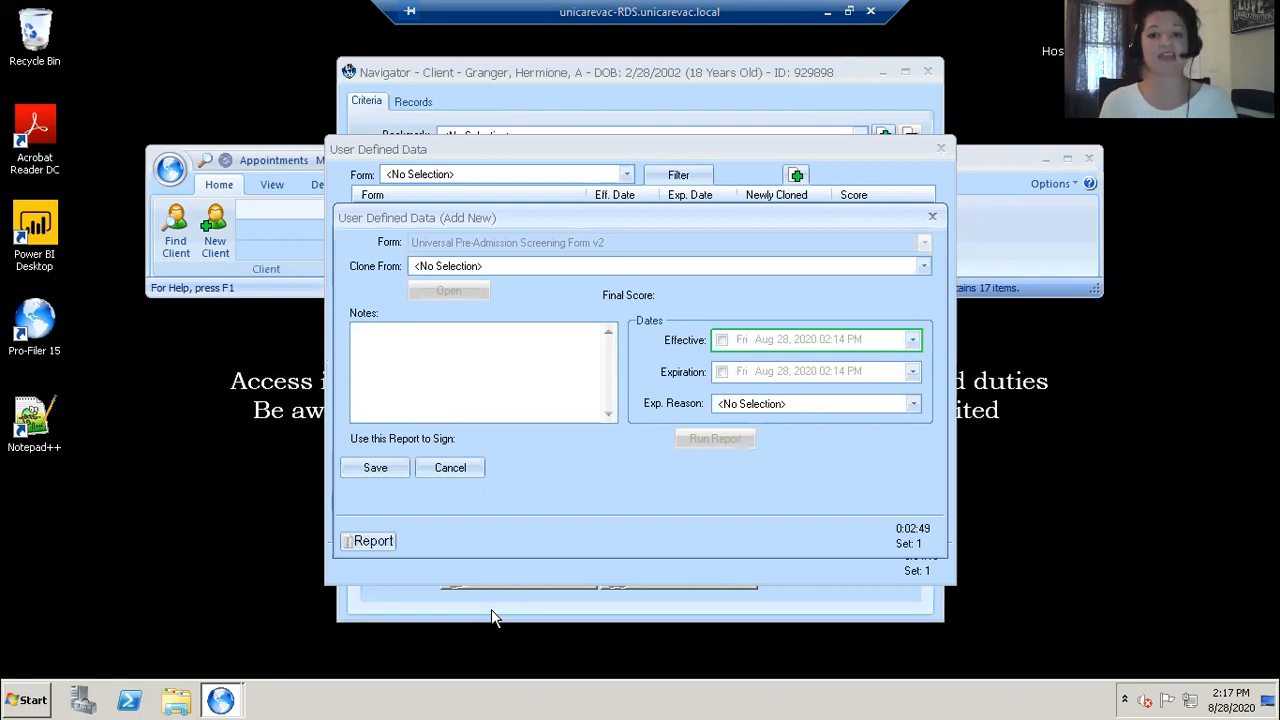
Step: Enable the effective date and save the Universal Pre-Admission Screening Form entry
{"action": "left_click", "coordinate": [722, 340]}
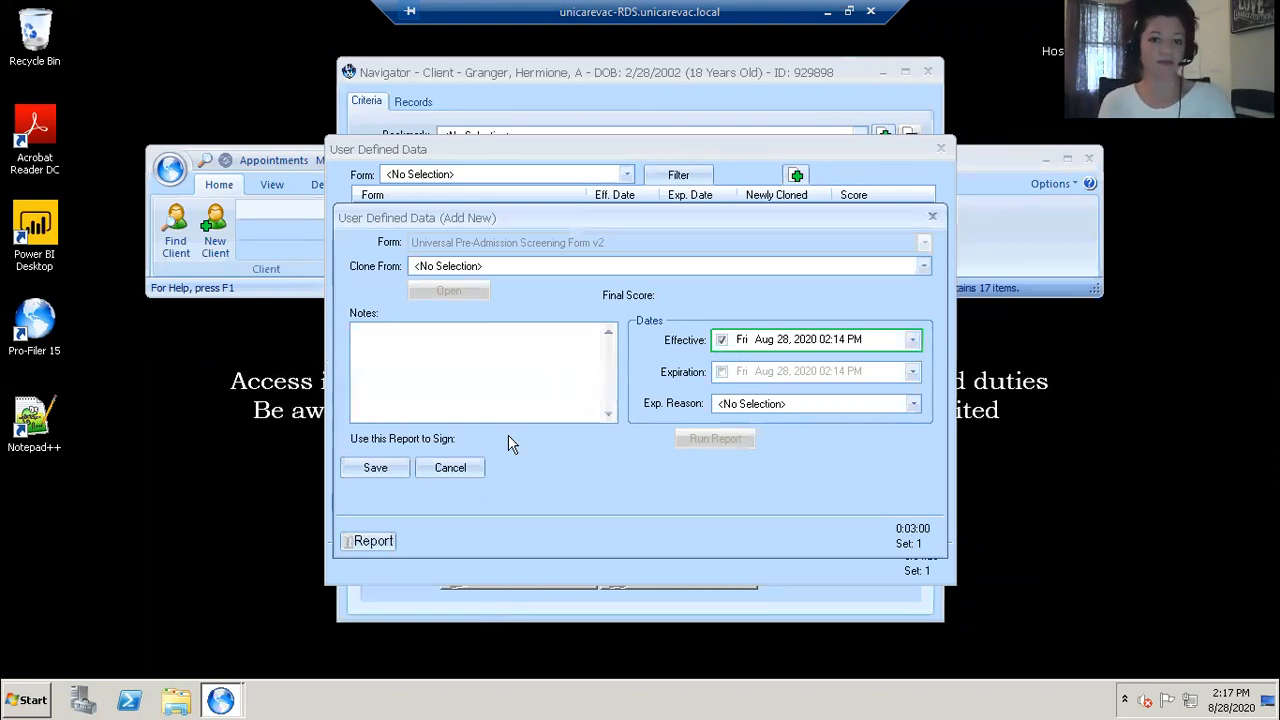
{"action": "left_click", "coordinate": [398, 474]}
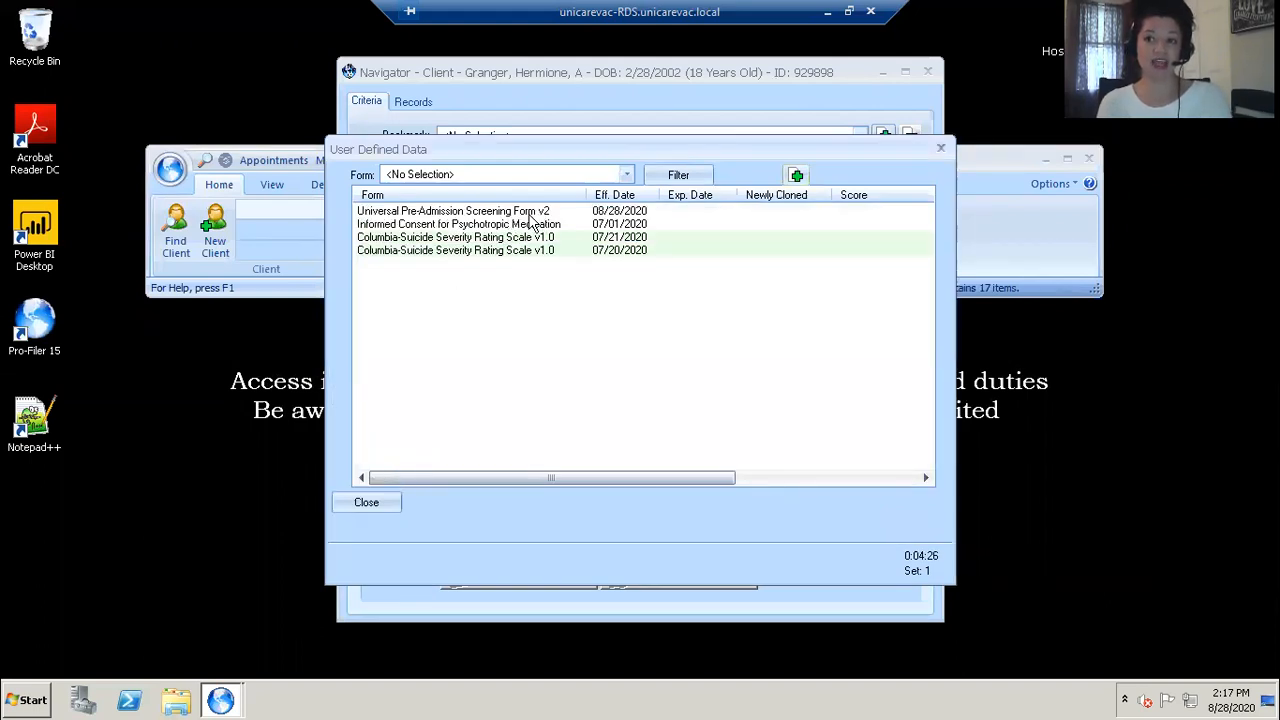
Step: Reopen the saved screening form entry to view it, close the form without changes, and save the entry
{"action": "double_click", "coordinate": [529, 215]}
{"action": "left_click", "coordinate": [476, 291]}
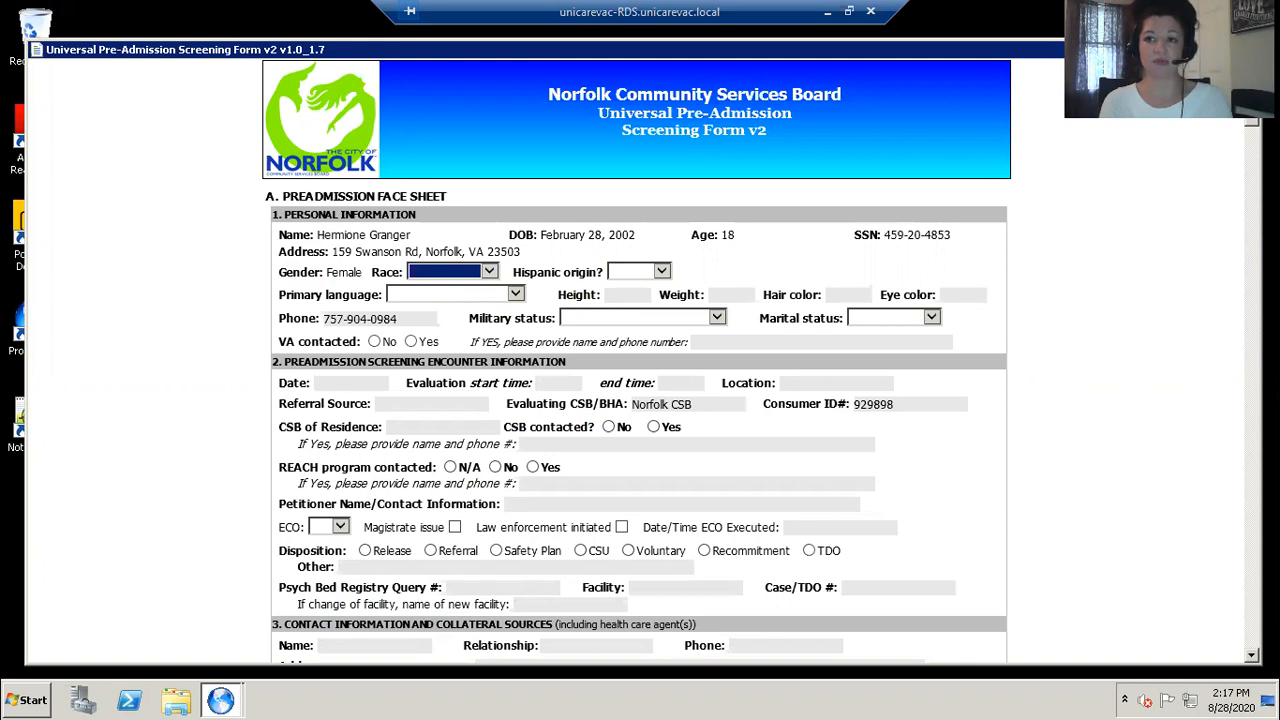
{"action": "left_click", "coordinate": [1251, 50]}
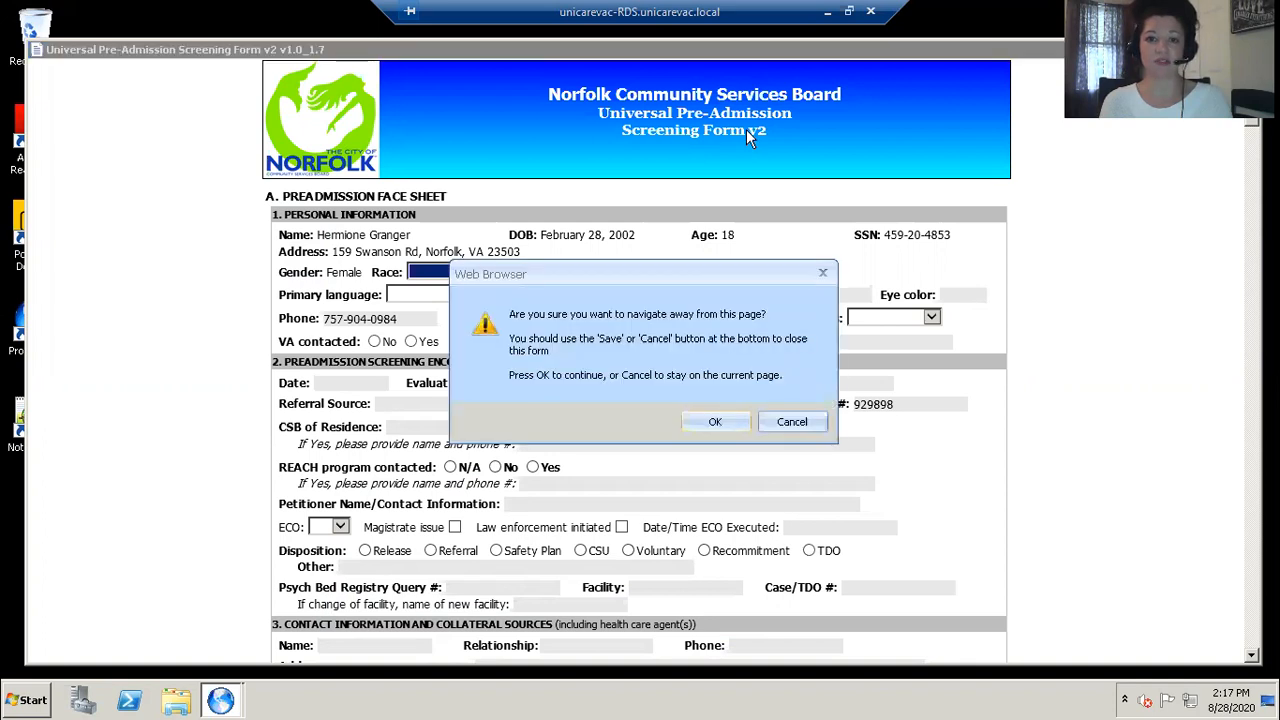
{"action": "left_click", "coordinate": [716, 423]}
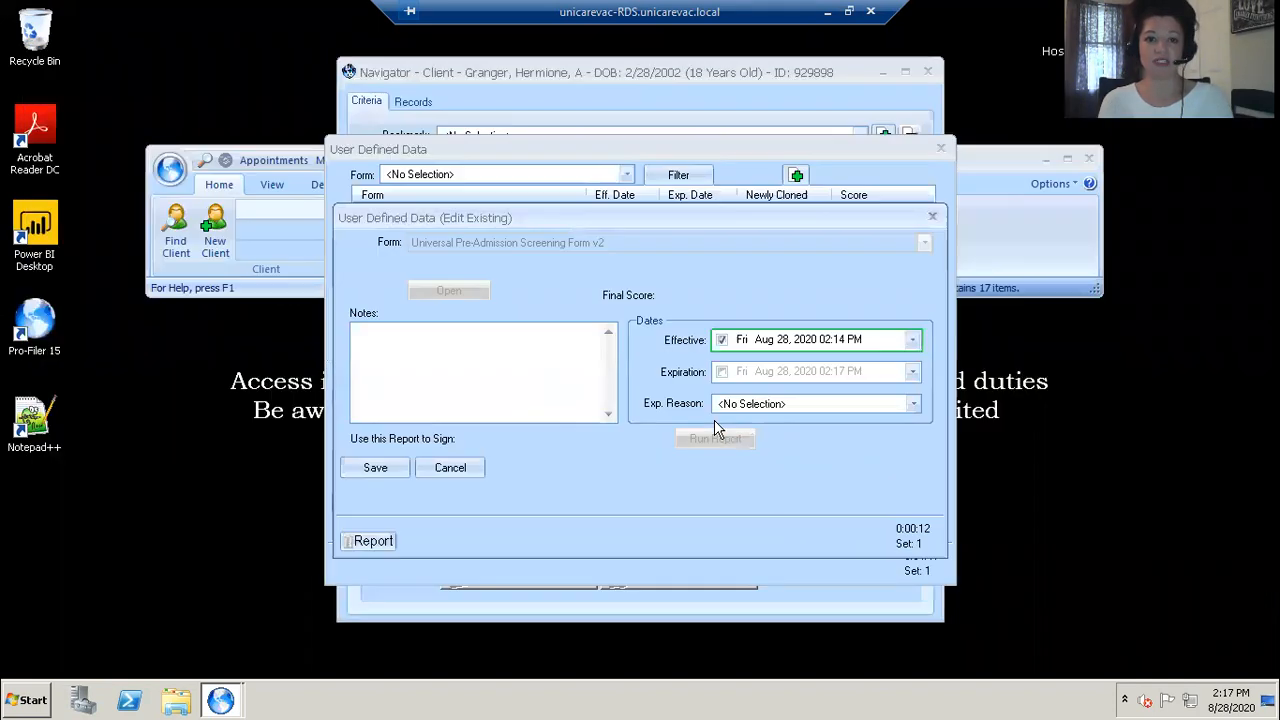
{"action": "left_click", "coordinate": [374, 468]}
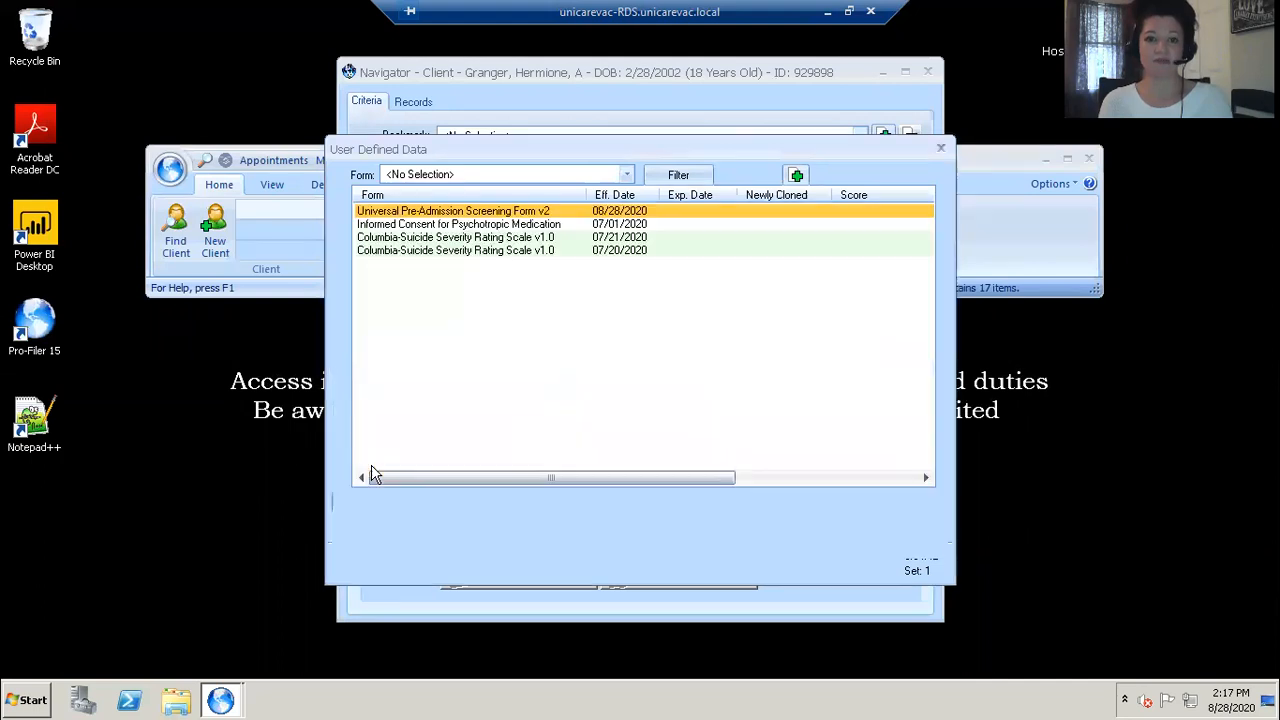
Step: Try adding another Universal Pre-Admission Screening Form v2 entry cloned from the existing UPSF_v2 record, then cancel it without saving
{"action": "left_click", "coordinate": [797, 177]}
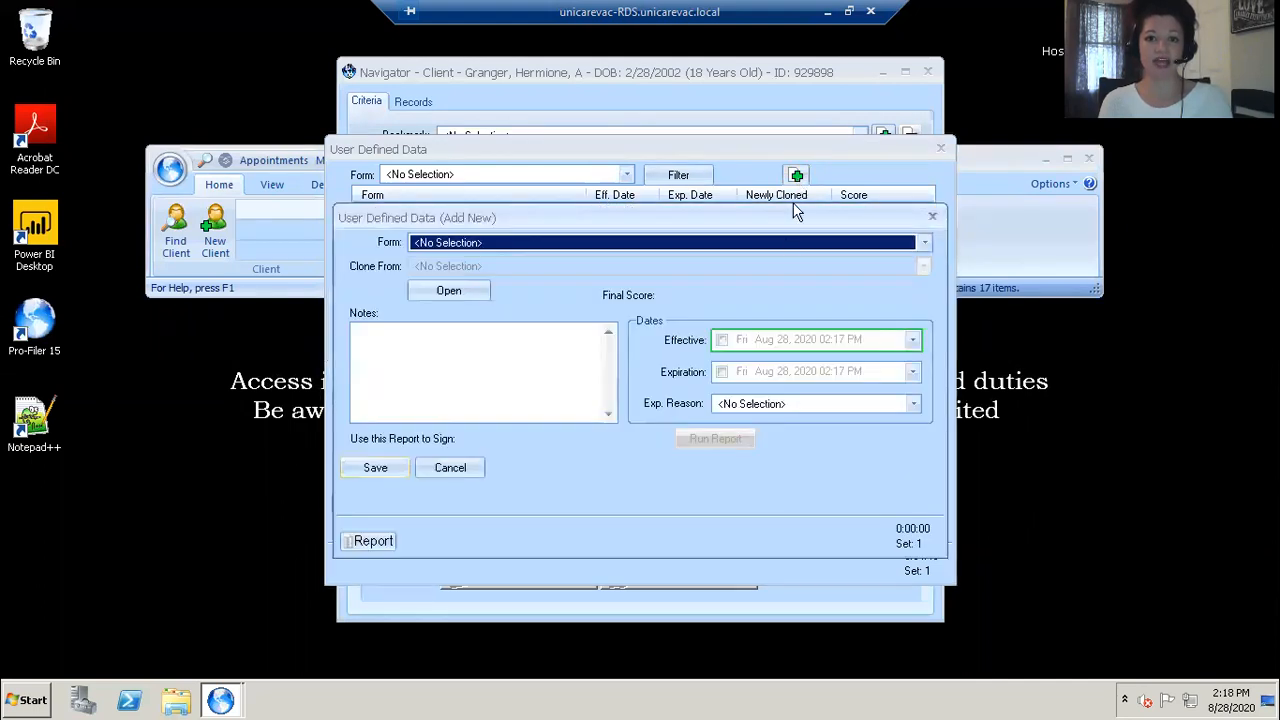
{"action": "left_click", "coordinate": [774, 247]}
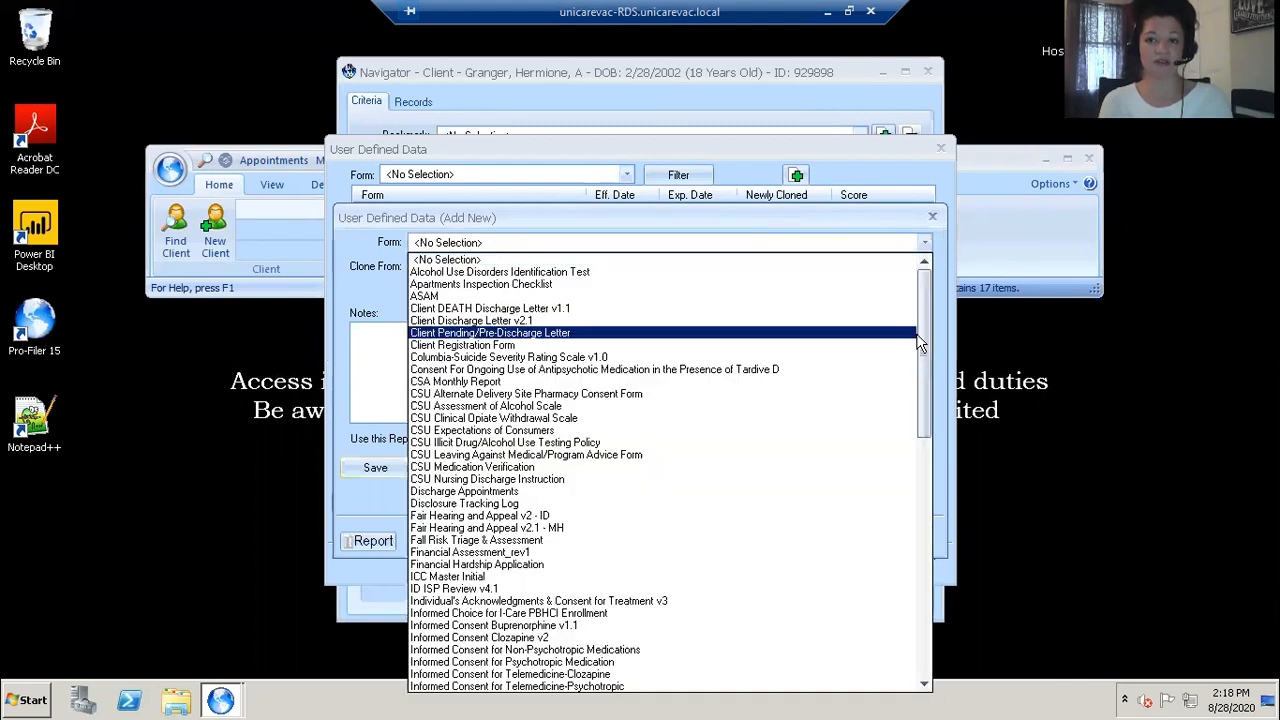
{"action": "left_click_drag", "start_coordinate": [920, 333], "coordinate": [870, 645]}
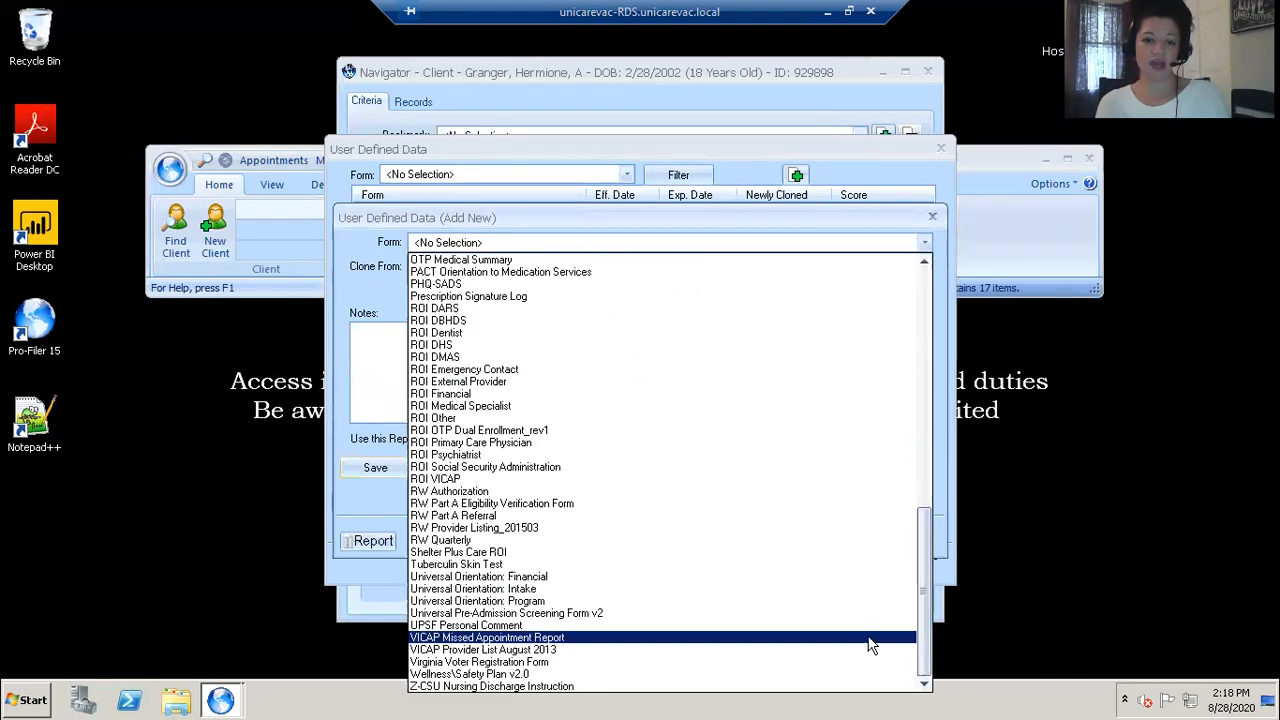
{"action": "left_click", "coordinate": [539, 614]}
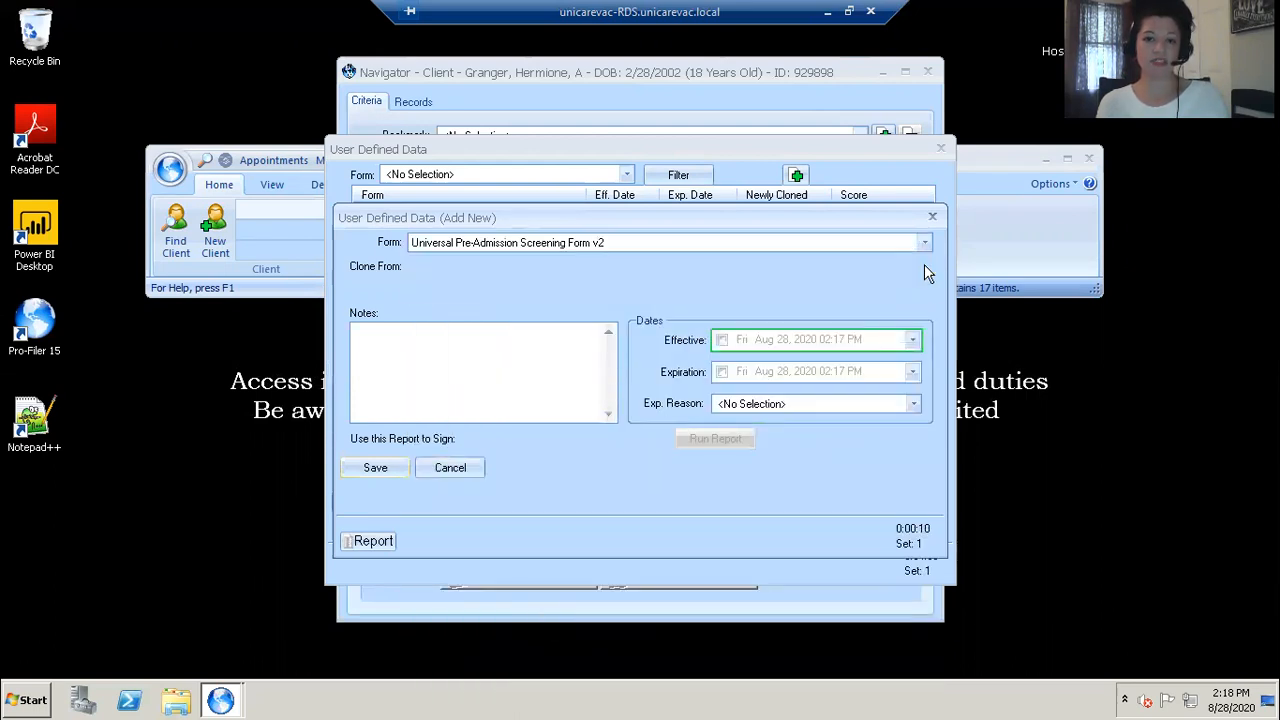
{"action": "left_click", "coordinate": [924, 264]}
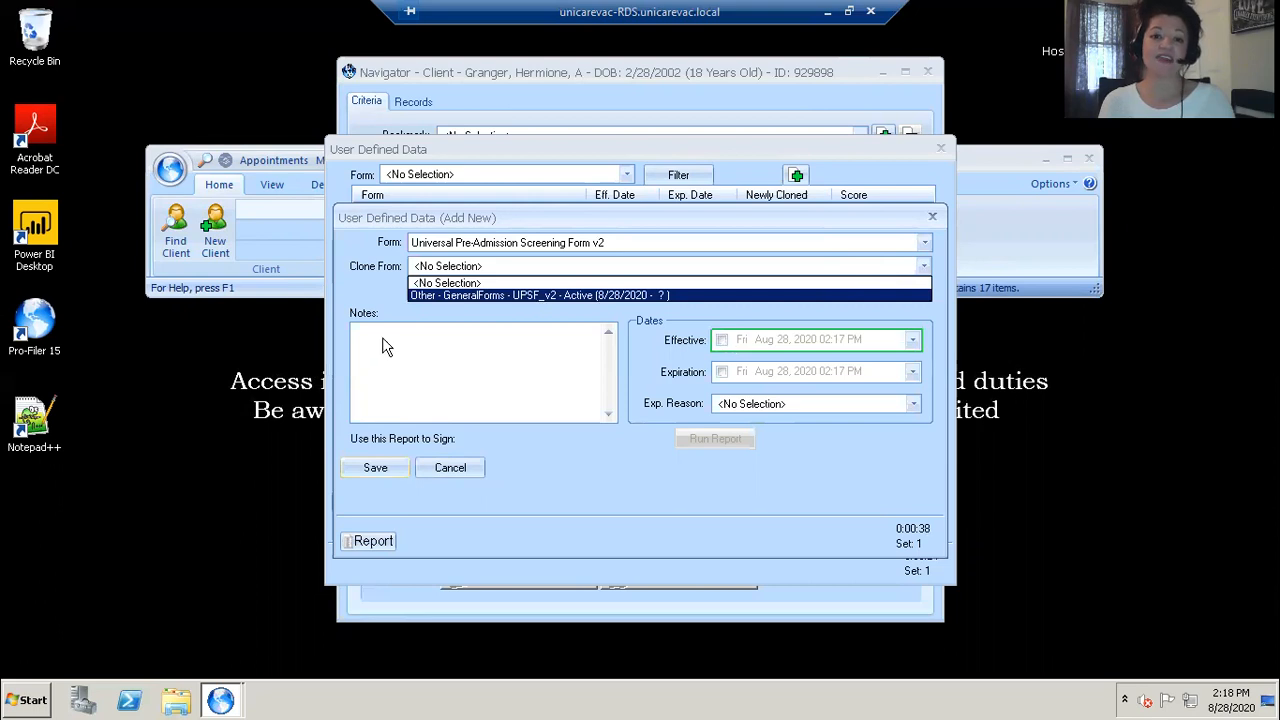
{"action": "left_click", "coordinate": [443, 295]}
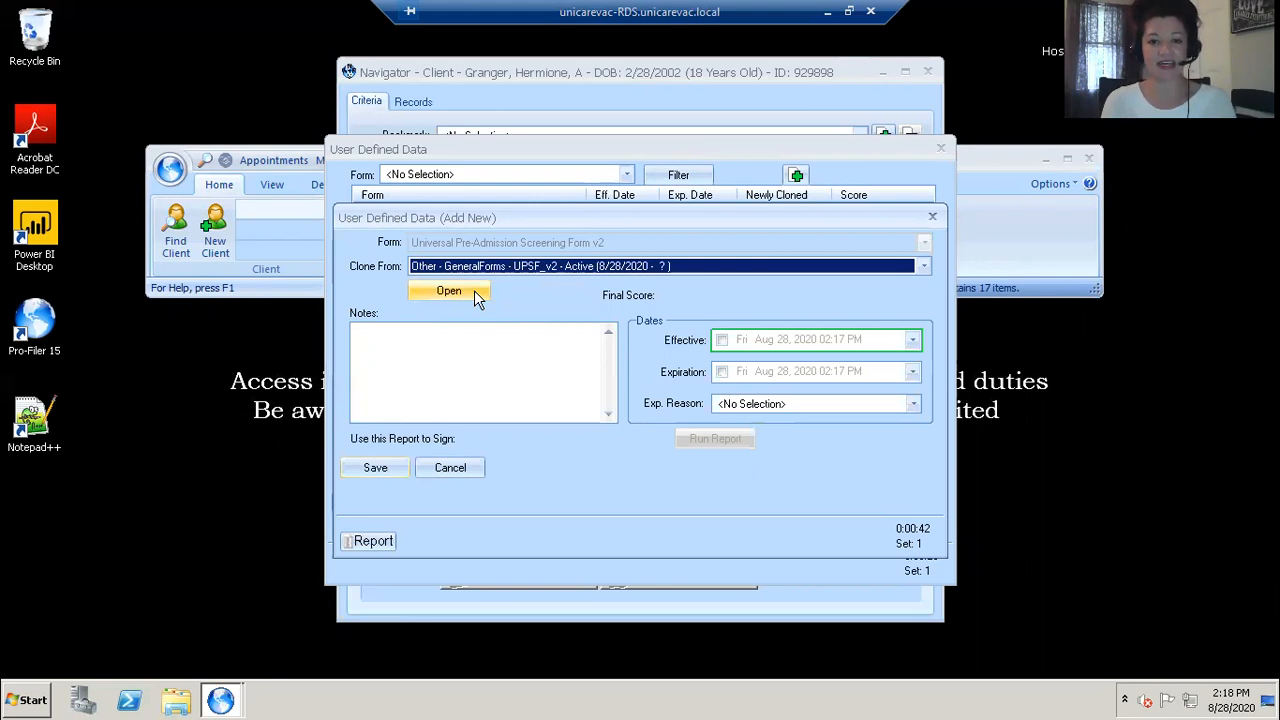
{"action": "left_click", "coordinate": [453, 470]}
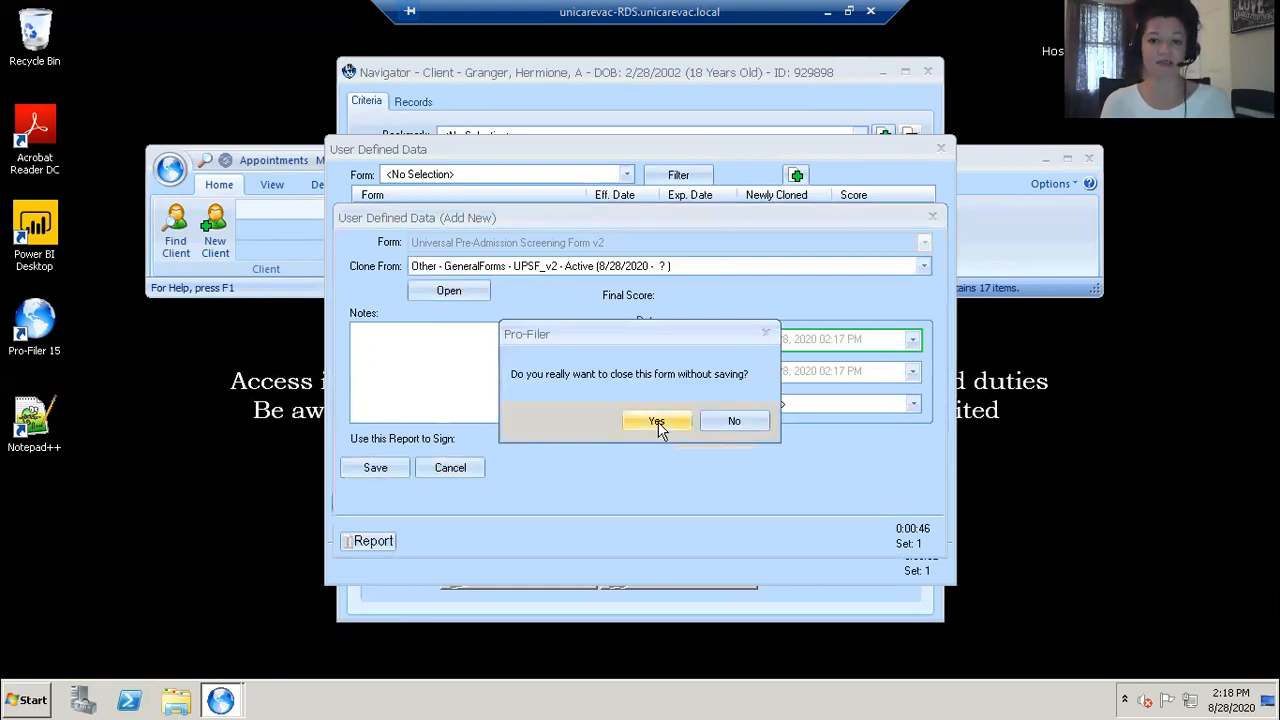
{"action": "left_click", "coordinate": [657, 423]}
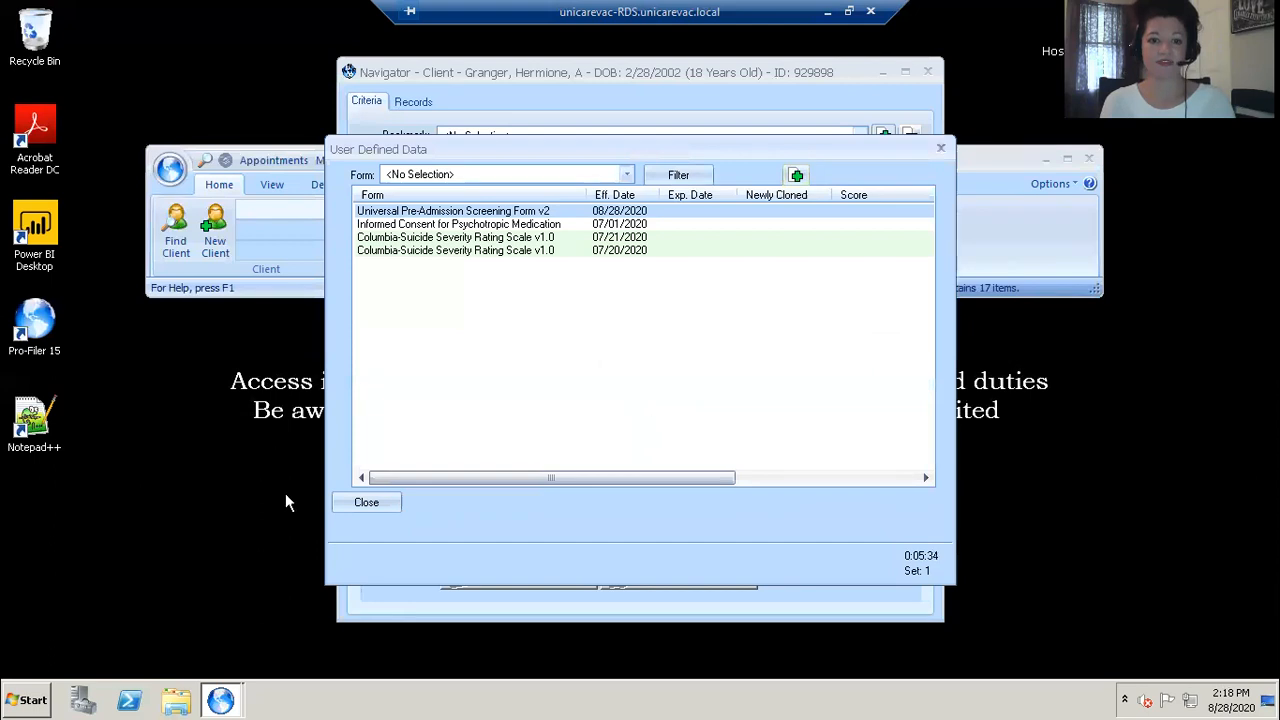
Step: Close the user defined data list
{"action": "left_click", "coordinate": [346, 505]}
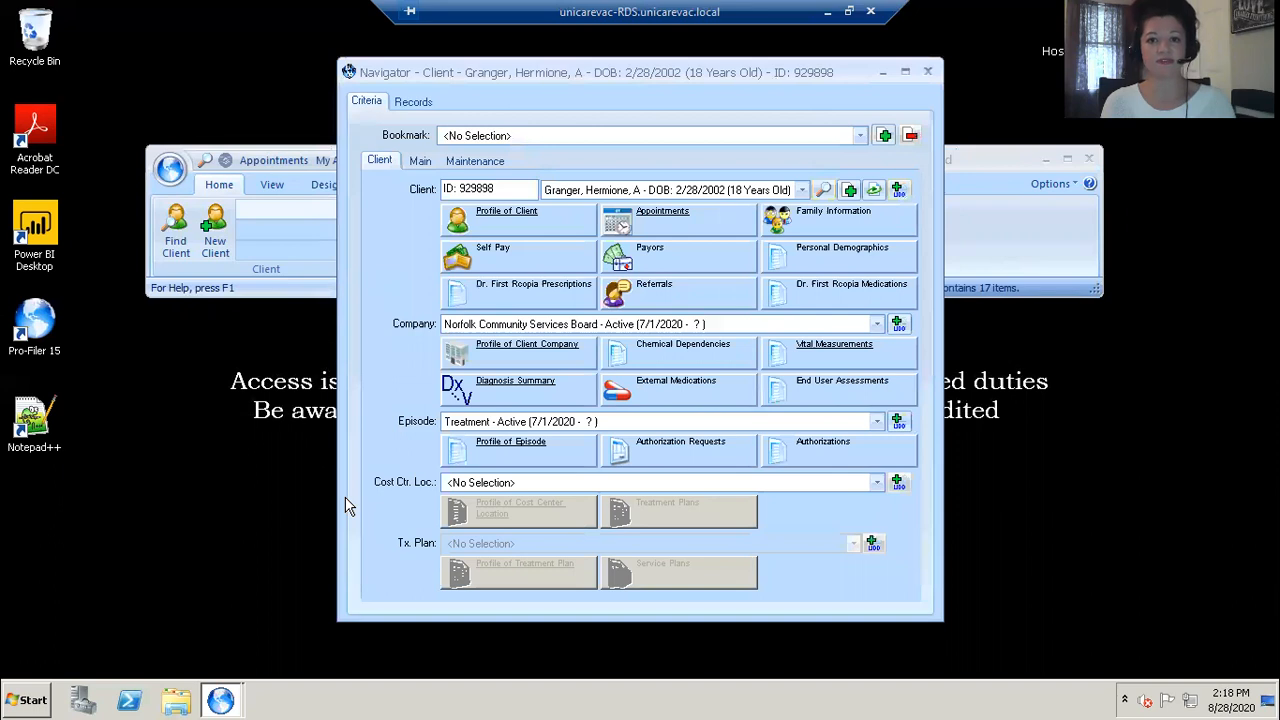
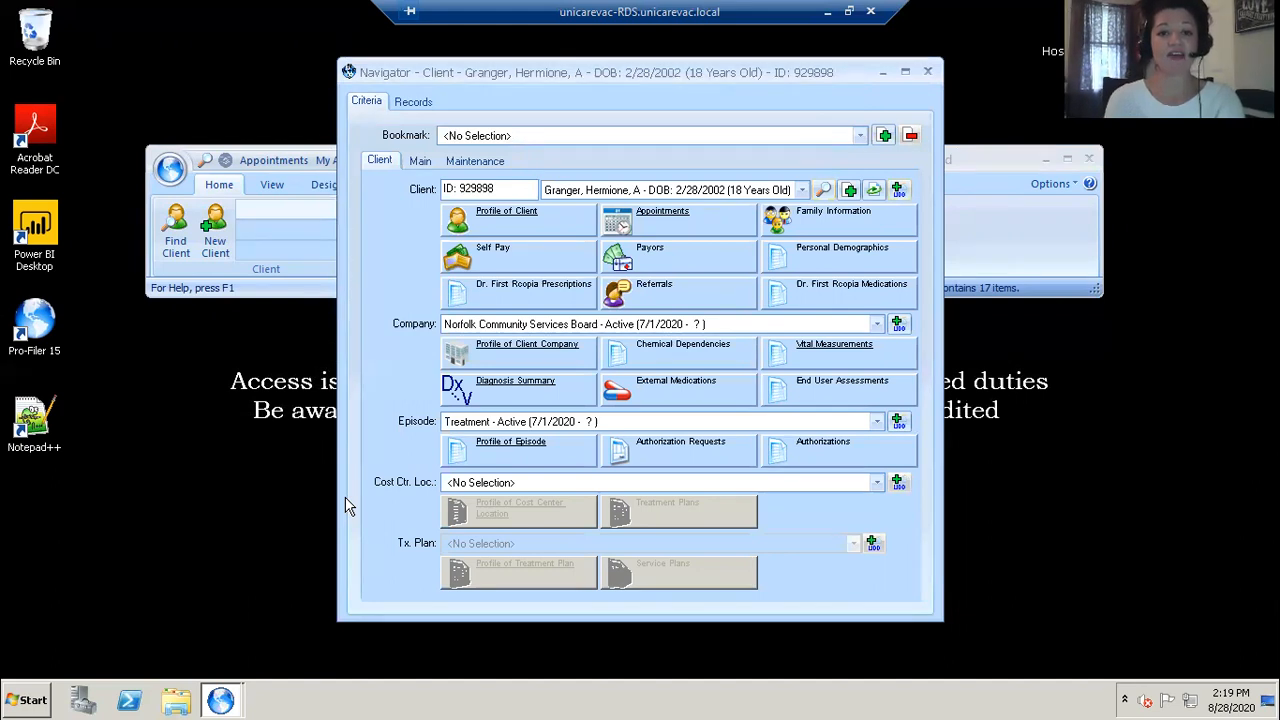
Step: Open the client's profile window and reposition it on screen
{"action": "left_click", "coordinate": [500, 226]}
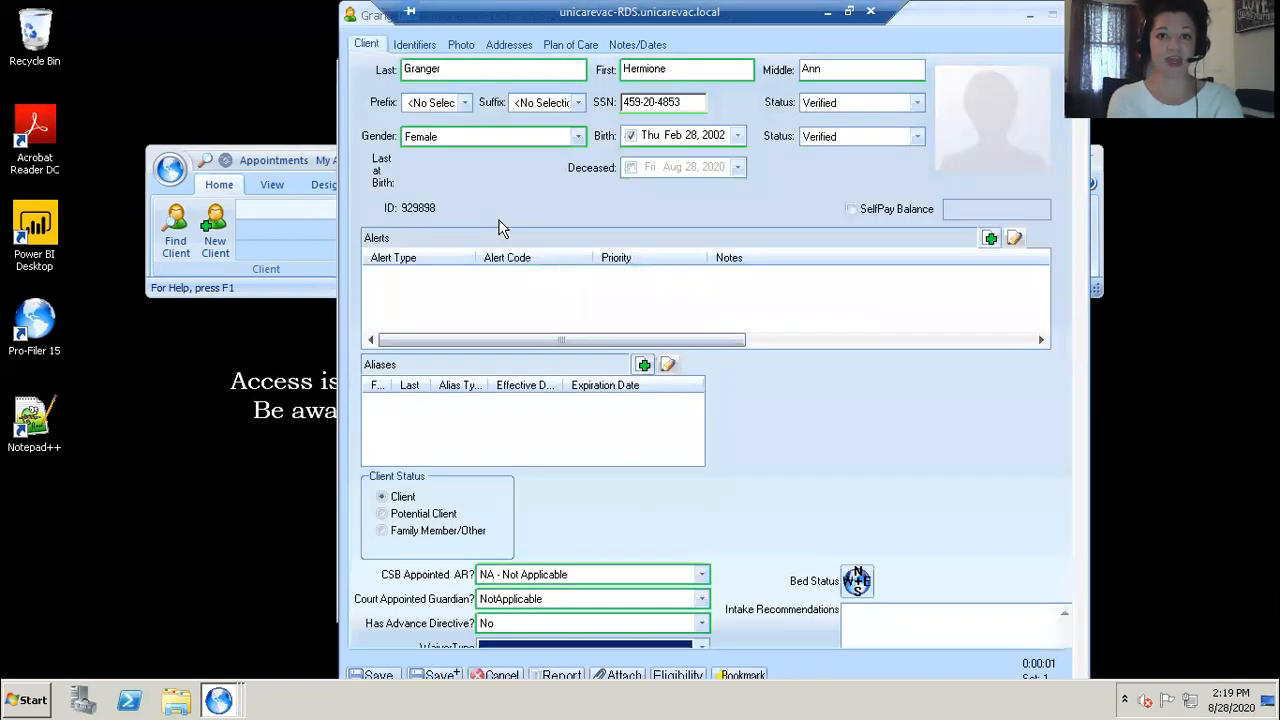
{"action": "double_click", "coordinate": [957, 22]}
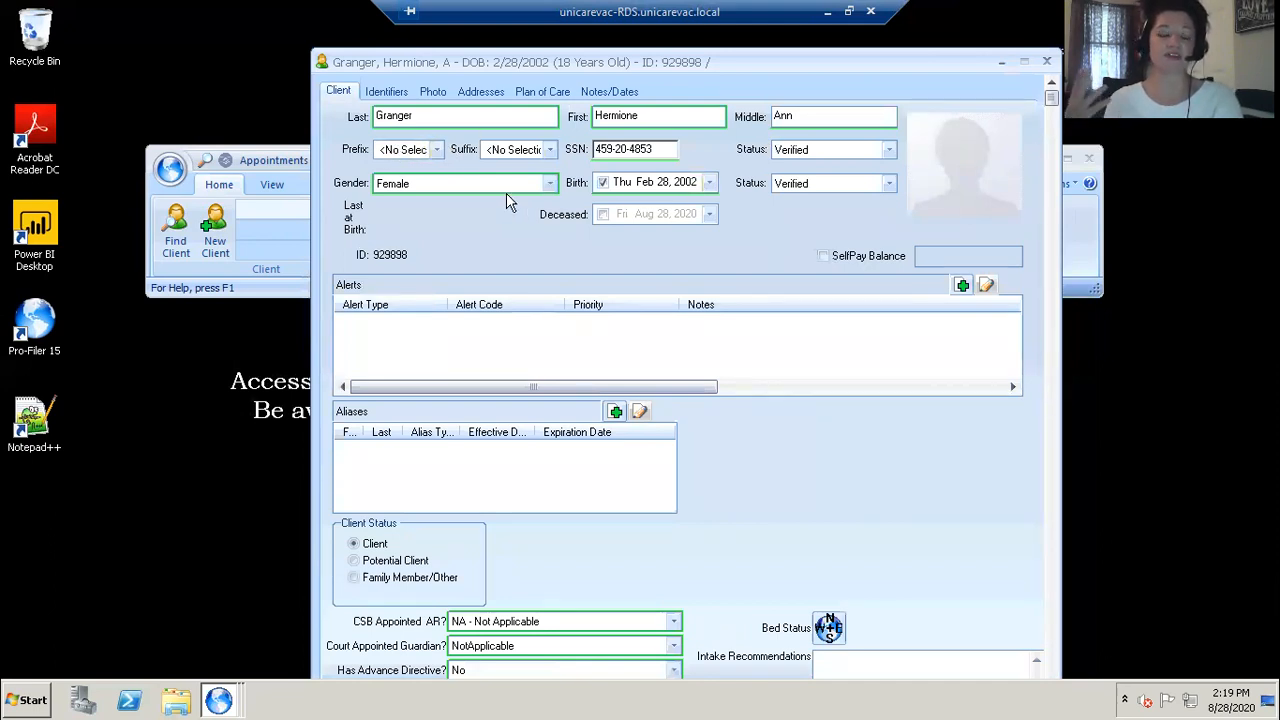
{"action": "mouse_move", "coordinate": [528, 190]}
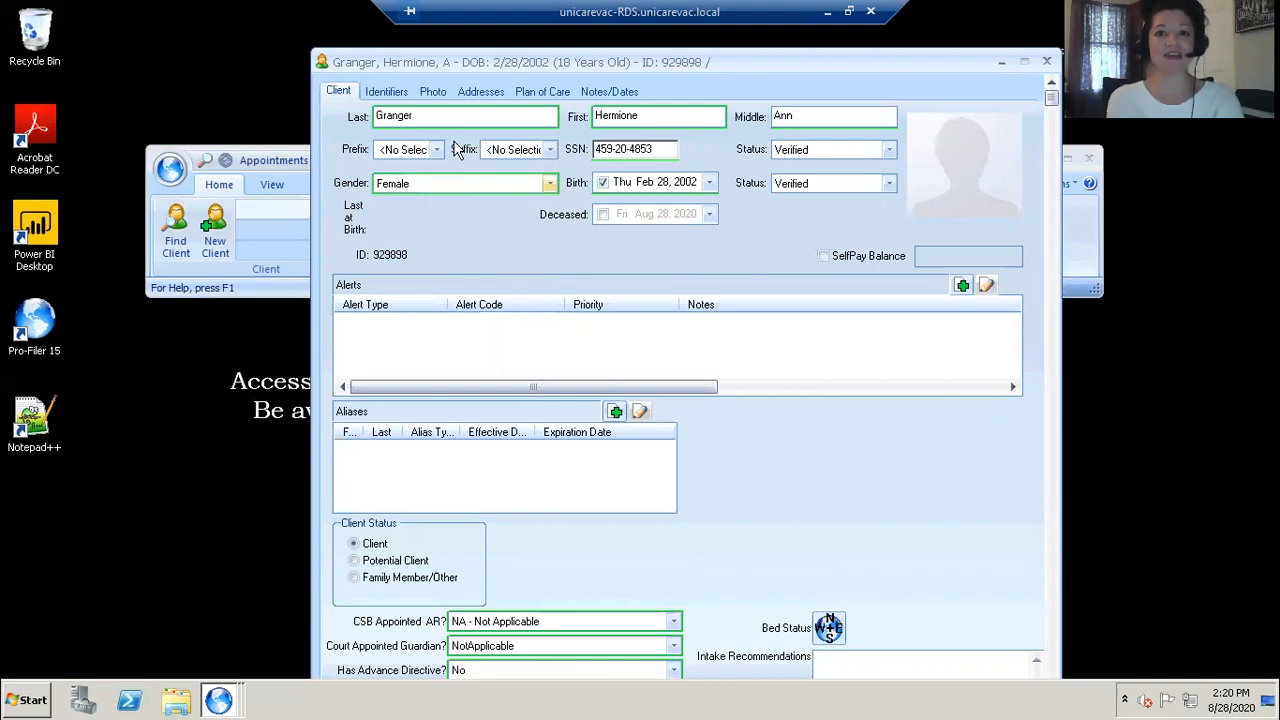
{"action": "left_click_drag", "start_coordinate": [975, 66], "coordinate": [969, 70]}
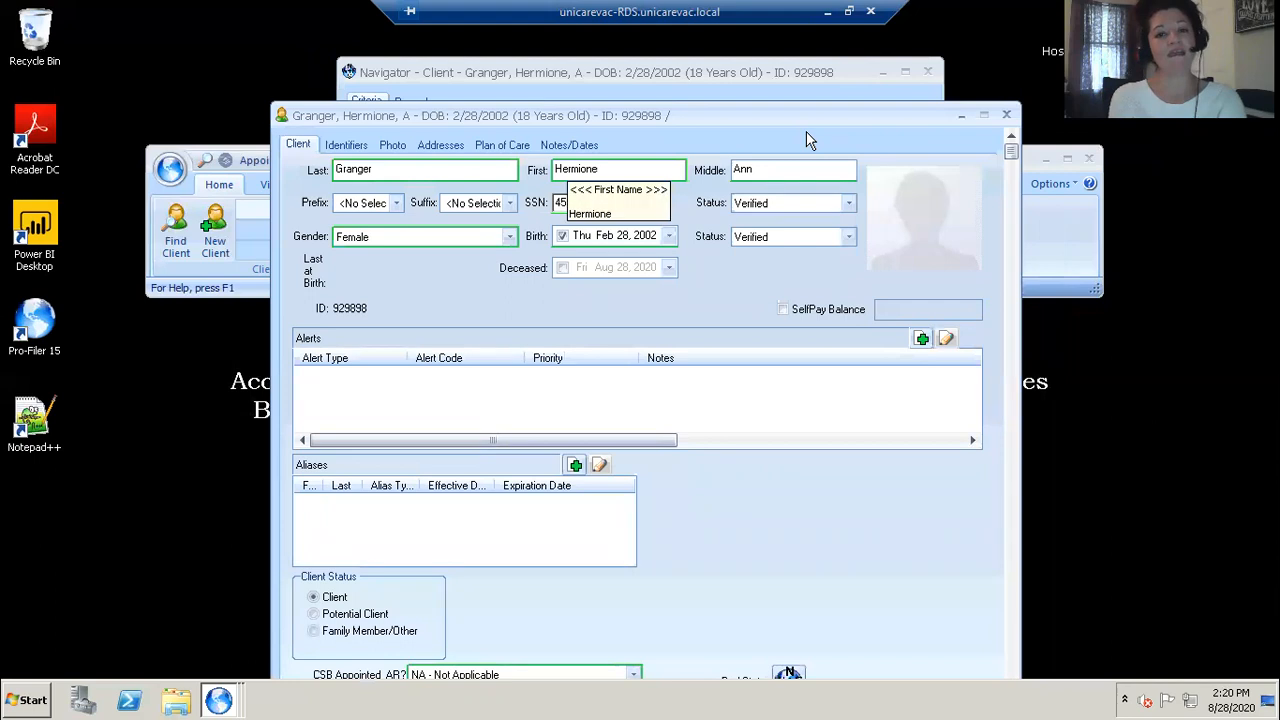
Step: Open the client's plan of care, list its treatment plans, and select the Intake Plan
{"action": "left_click", "coordinate": [495, 146]}
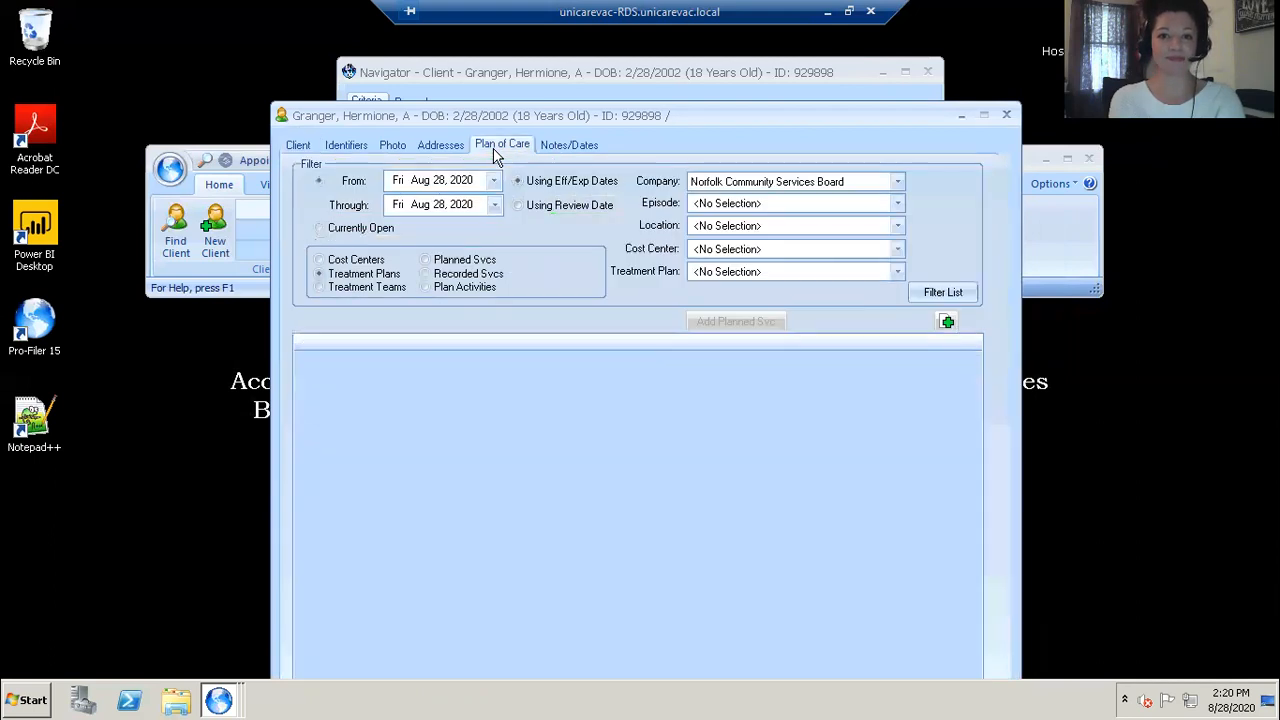
{"action": "left_click", "coordinate": [921, 294]}
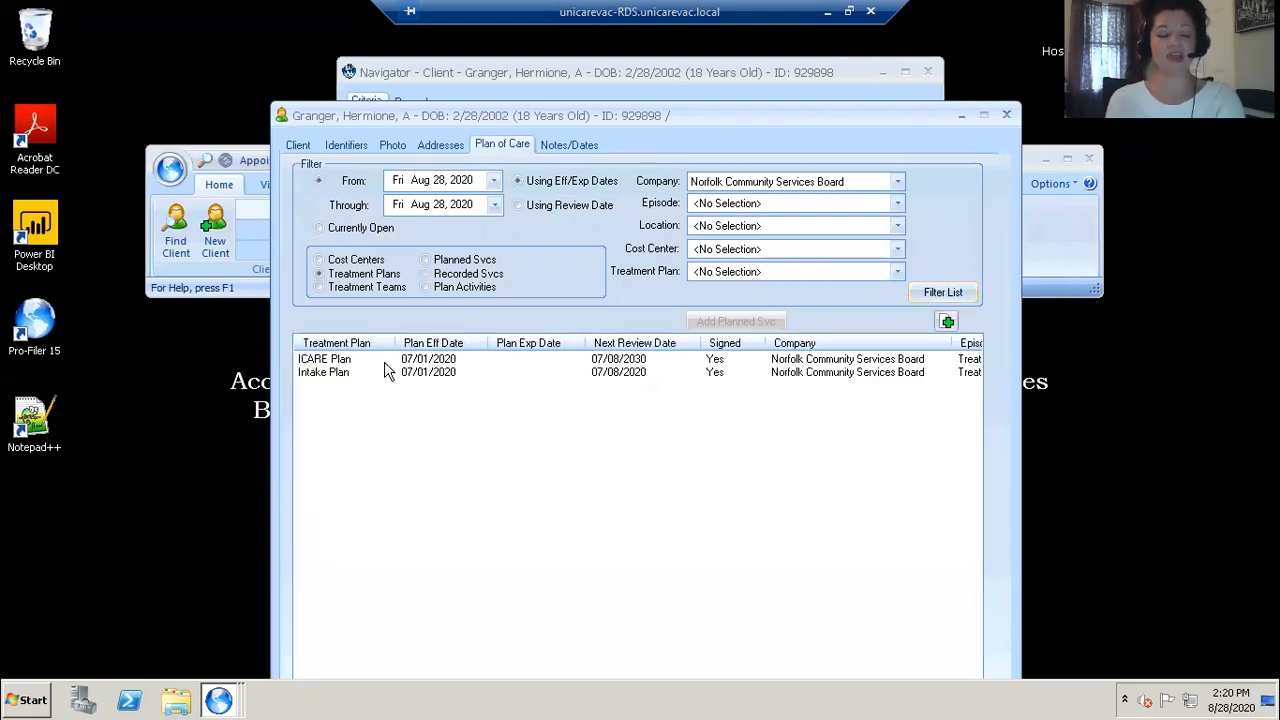
{"action": "mouse_move", "coordinate": [384, 358]}
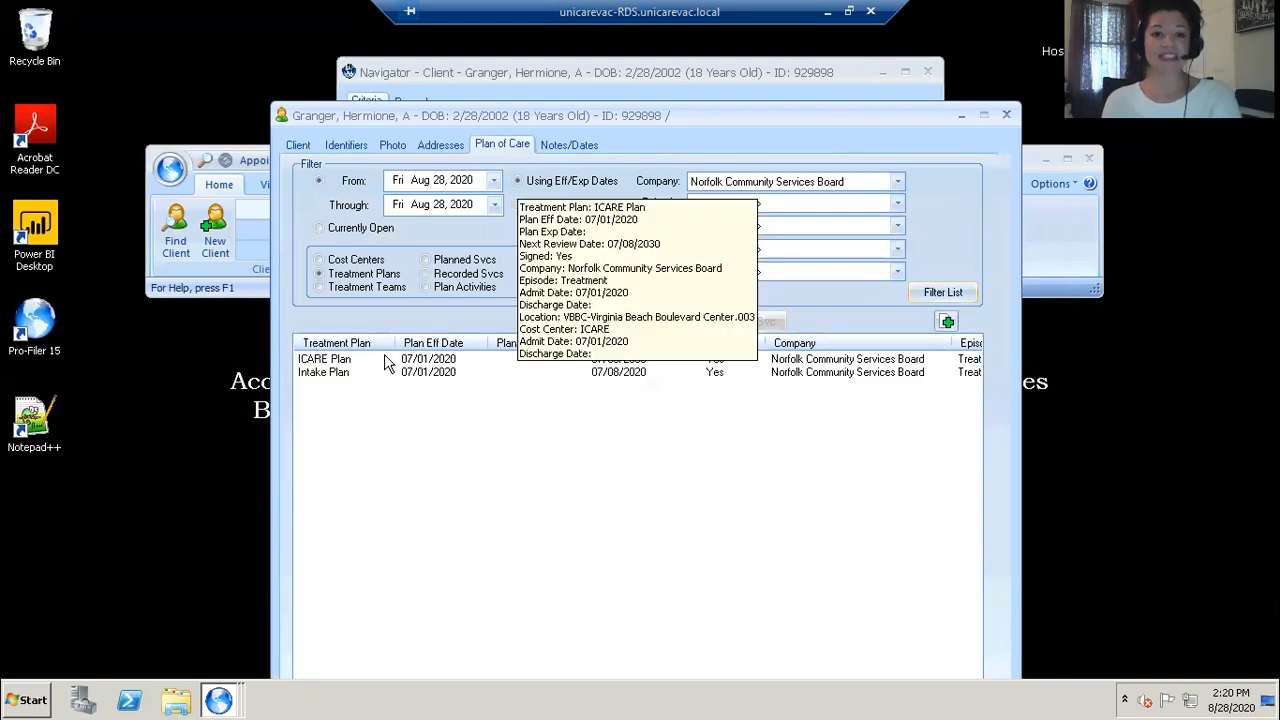
{"action": "left_click", "coordinate": [318, 378]}
{"action": "left_click", "coordinate": [318, 381]}
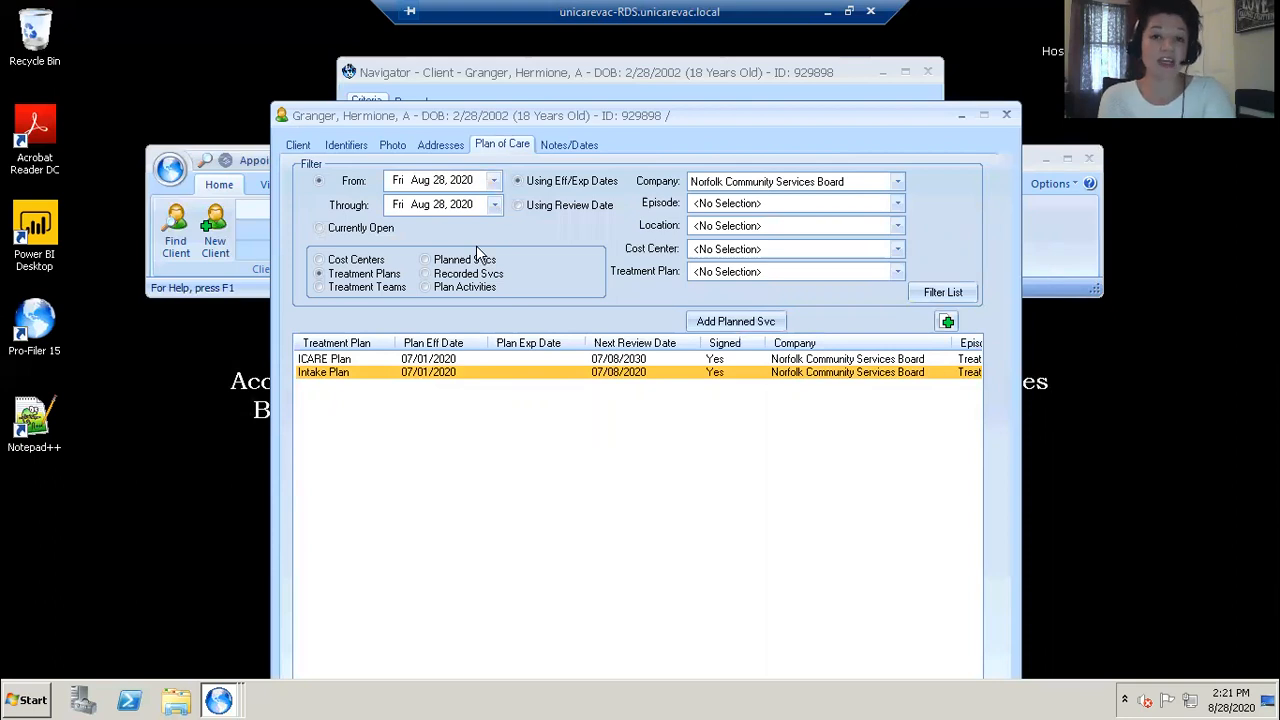
Step: Set the plan-of-care filter start date to Jan 01, 2020 and list the recorded services
{"action": "left_click", "coordinate": [494, 181]}
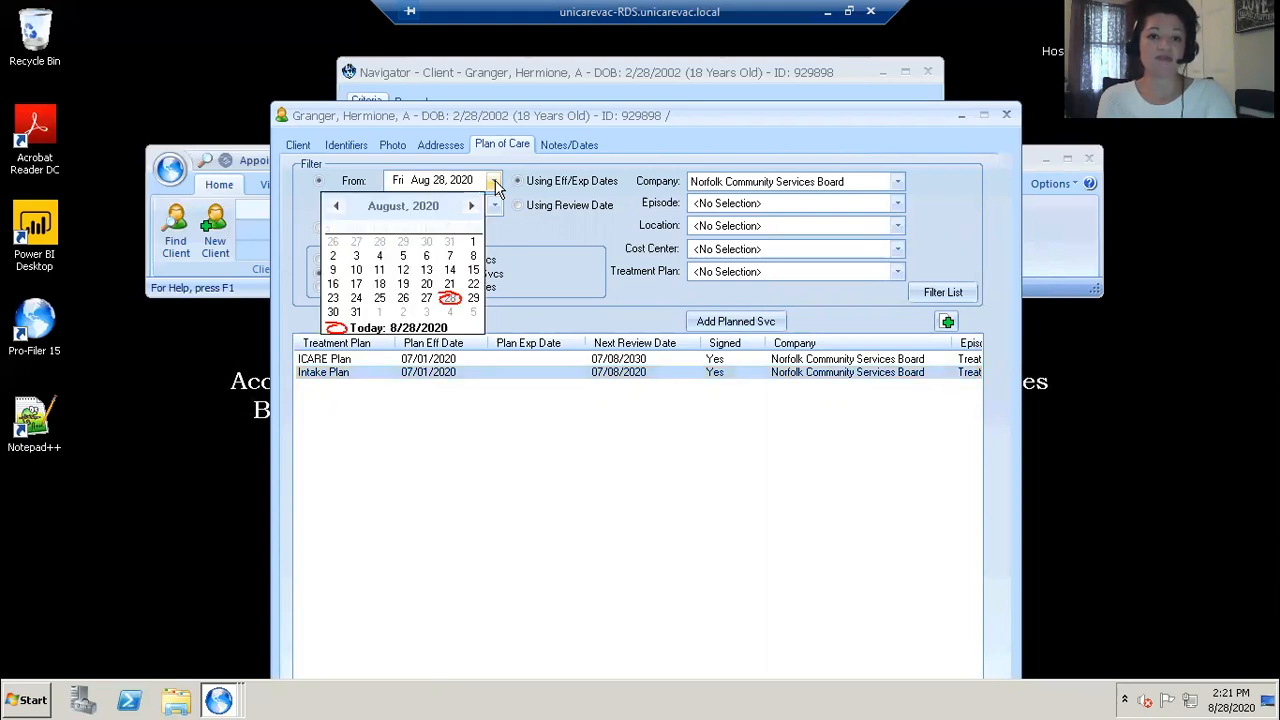
{"action": "left_click", "coordinate": [337, 206]}
{"action": "left_click", "coordinate": [337, 206]}
{"action": "left_click", "coordinate": [336, 207]}
{"action": "left_click", "coordinate": [336, 207]}
{"action": "left_click", "coordinate": [334, 207]}
{"action": "left_click", "coordinate": [334, 207]}
{"action": "left_click", "coordinate": [334, 207]}
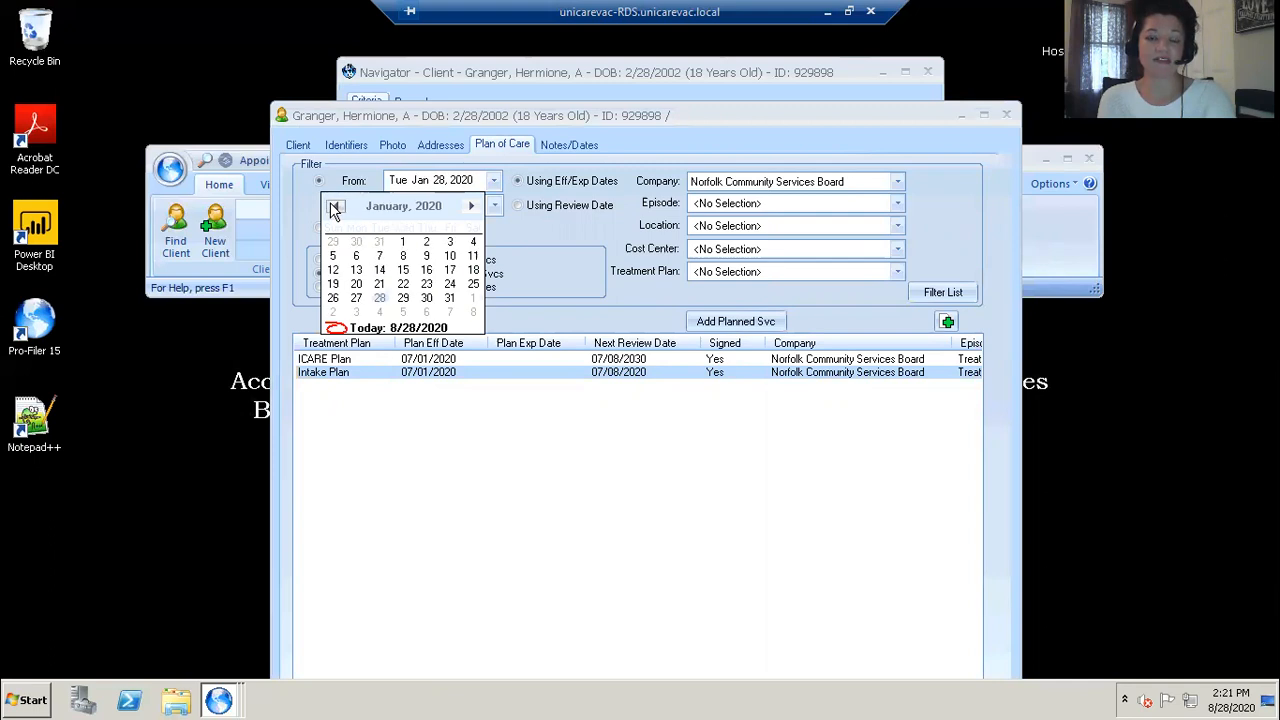
{"action": "left_click", "coordinate": [402, 242]}
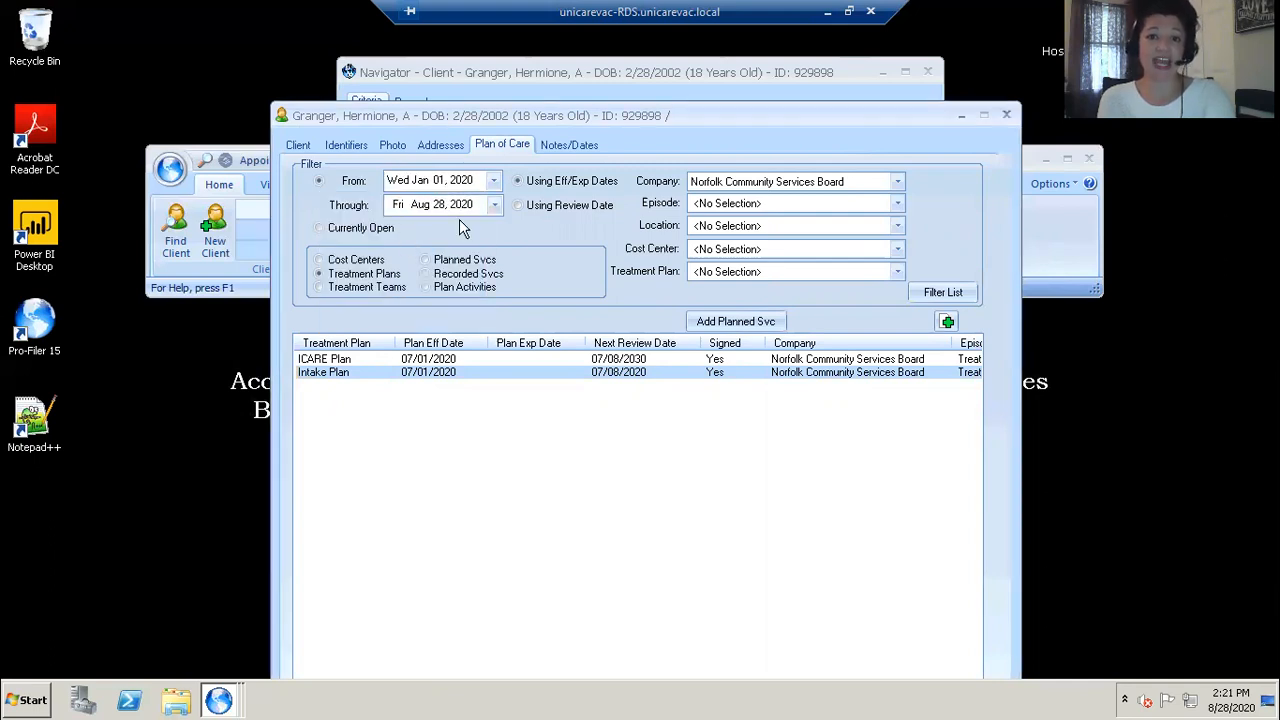
{"action": "left_click", "coordinate": [426, 275]}
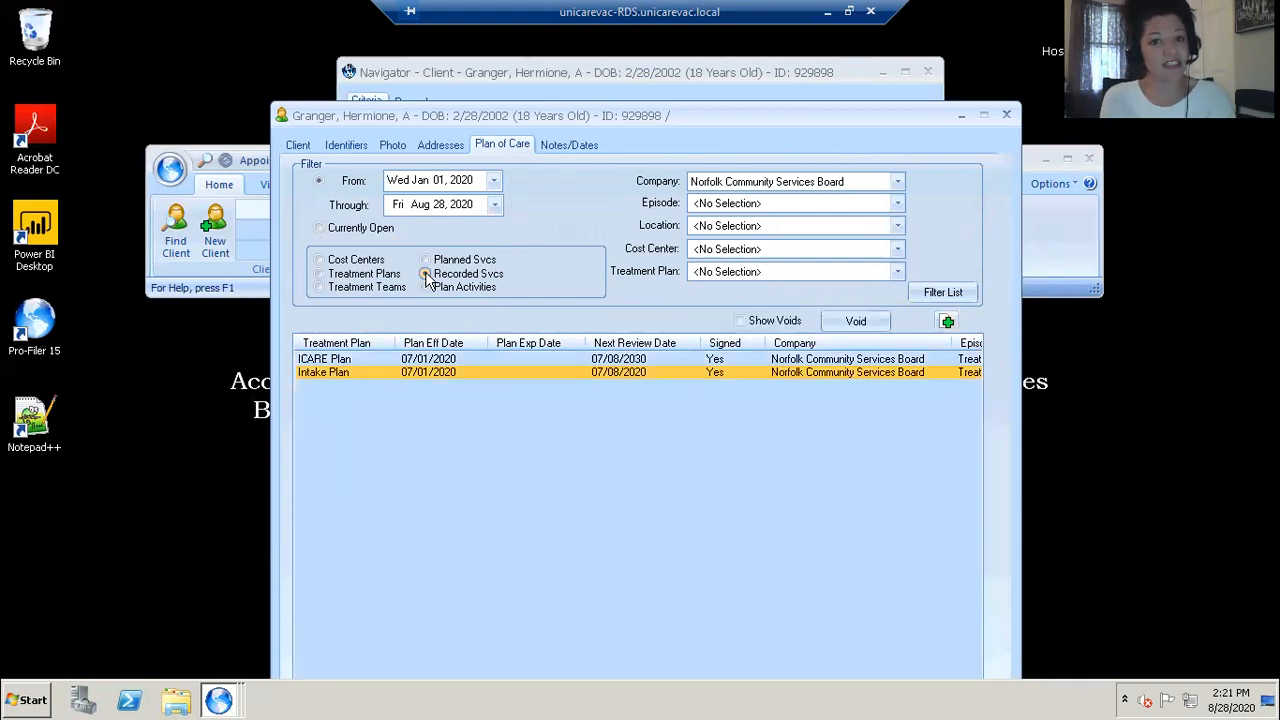
{"action": "left_click", "coordinate": [955, 290]}
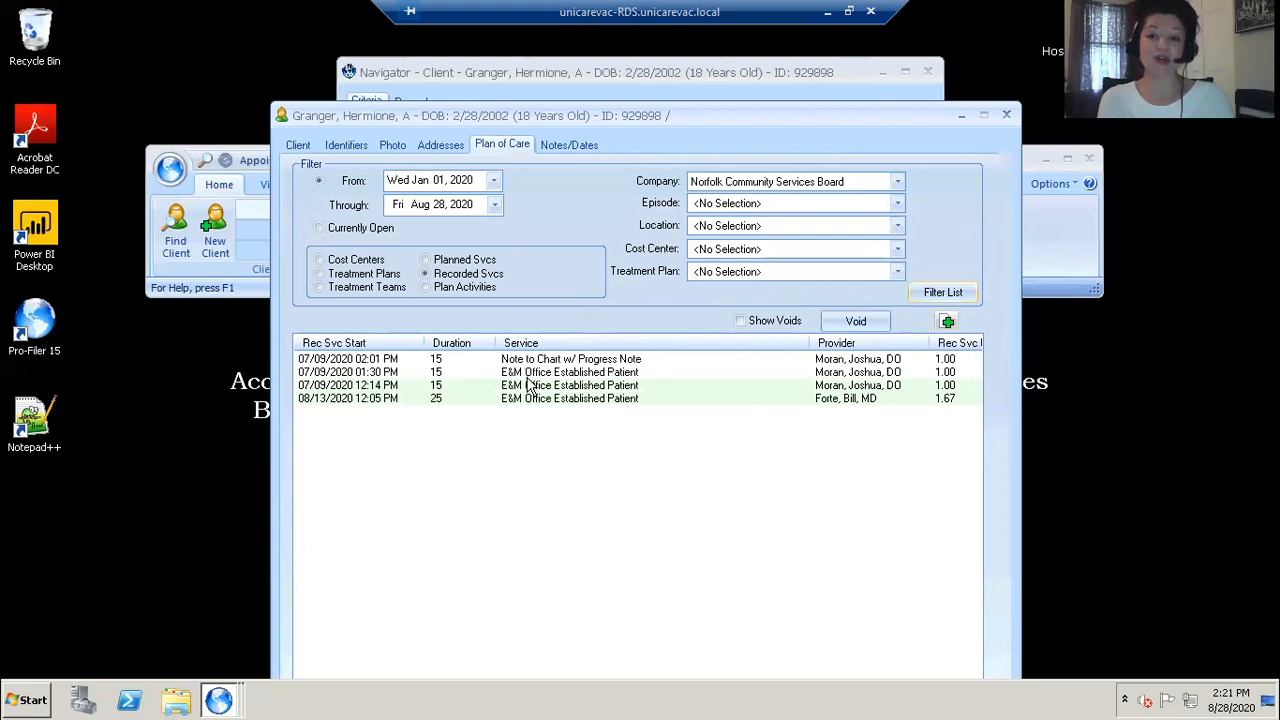
Step: Open the 08/13/2020 recorded service for review and close it without saving
{"action": "mouse_move", "coordinate": [528, 380]}
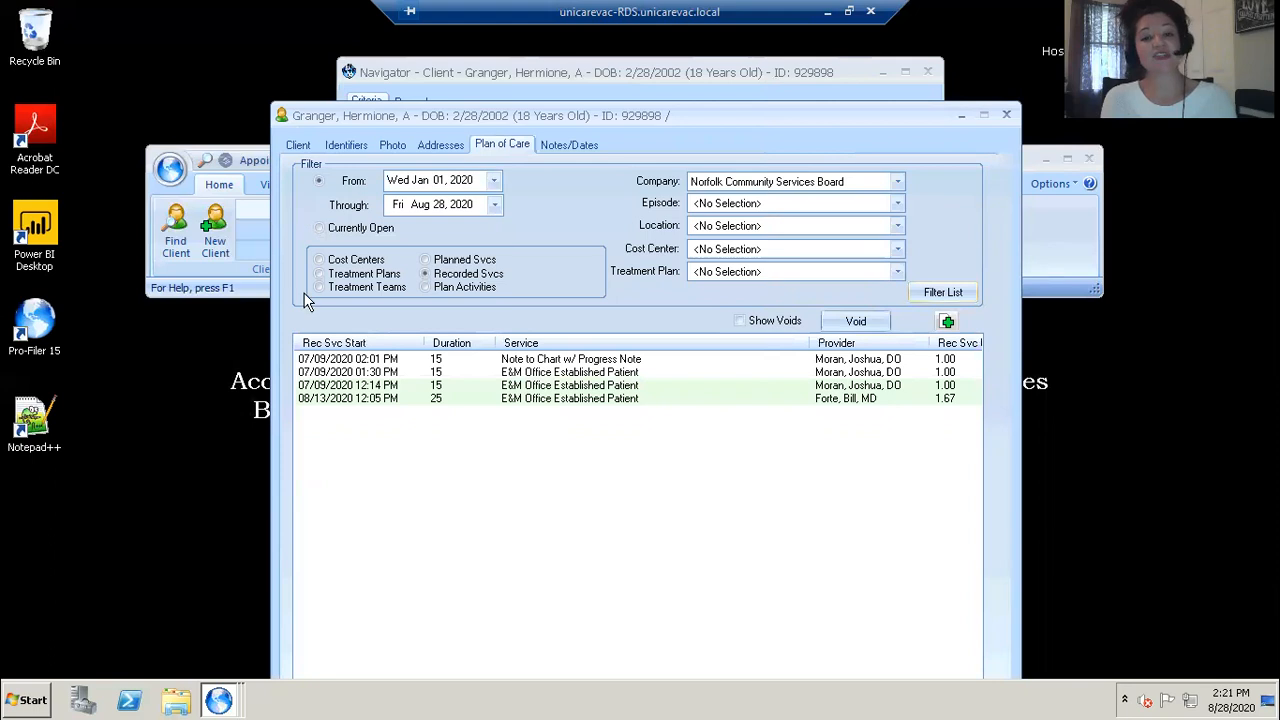
{"action": "mouse_move", "coordinate": [358, 397]}
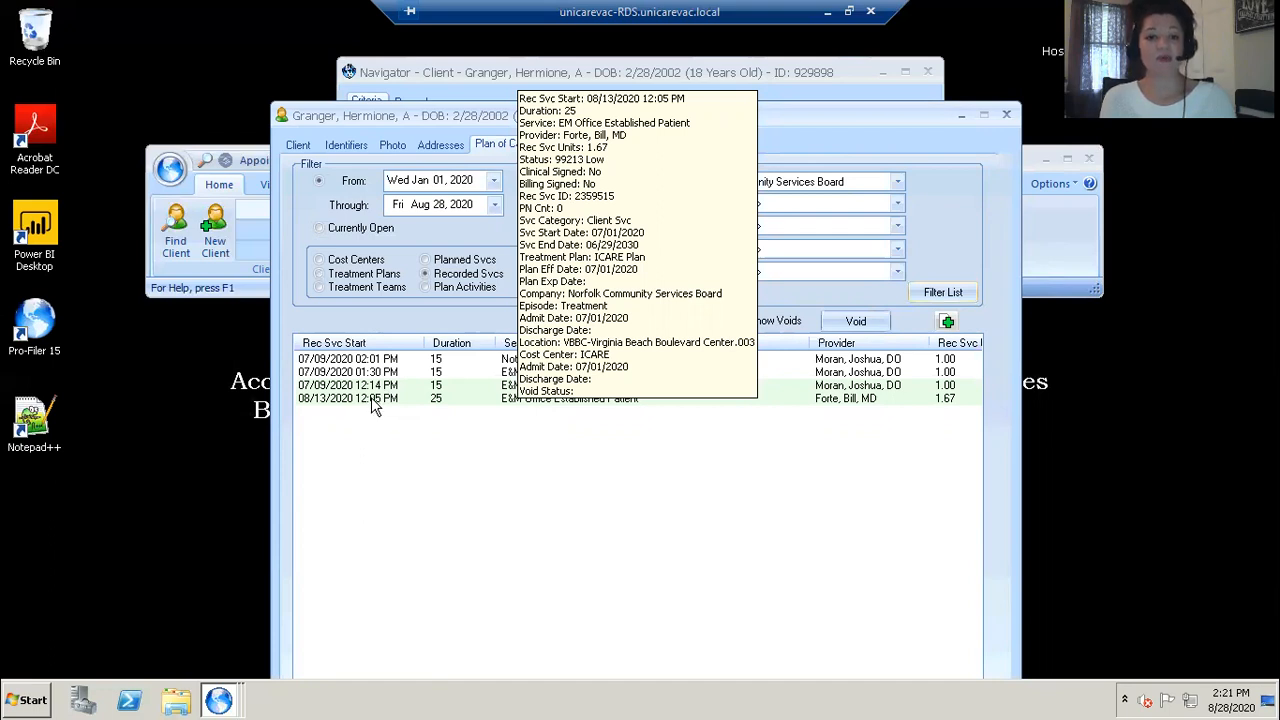
{"action": "double_click", "coordinate": [371, 397]}
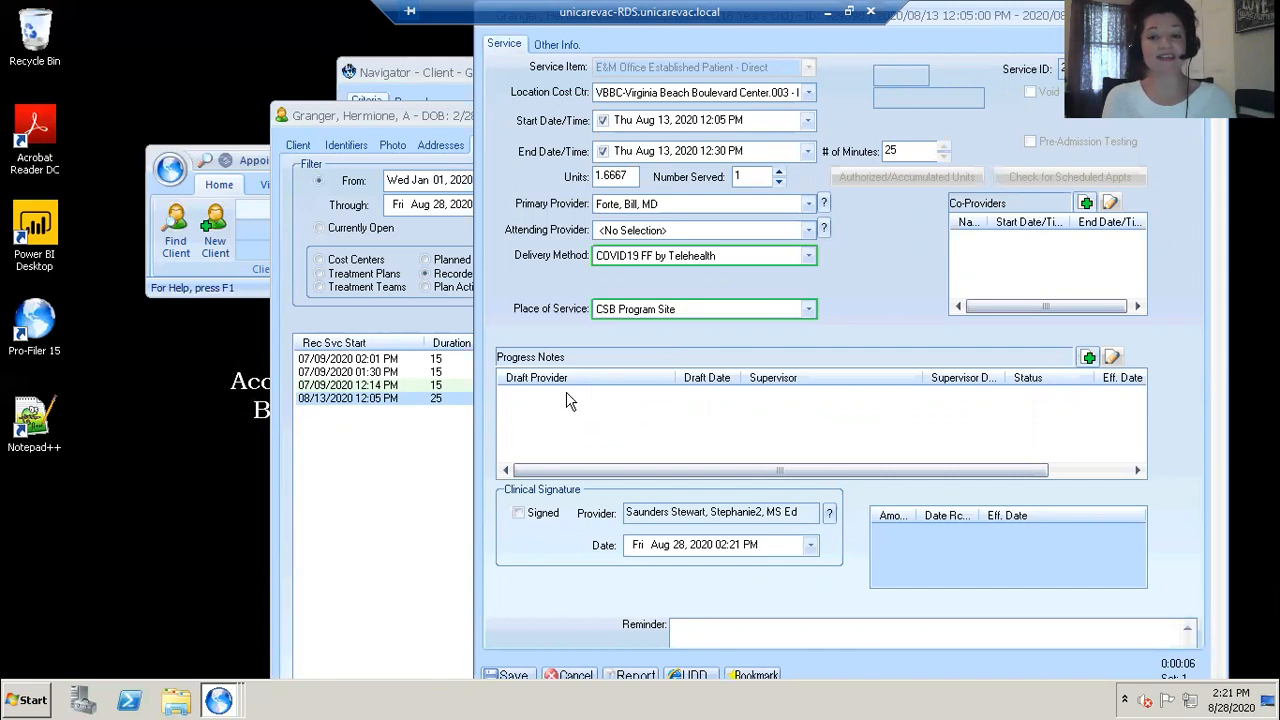
{"action": "left_click", "coordinate": [583, 677]}
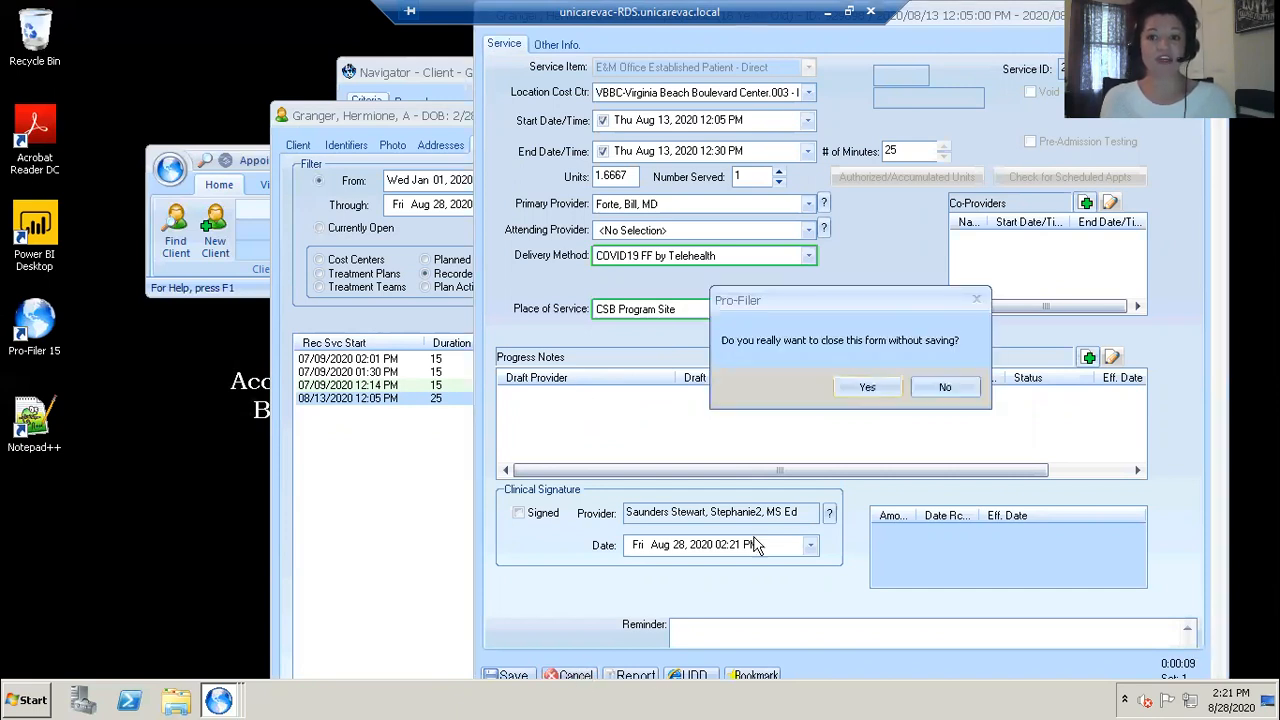
{"action": "left_click", "coordinate": [866, 388]}
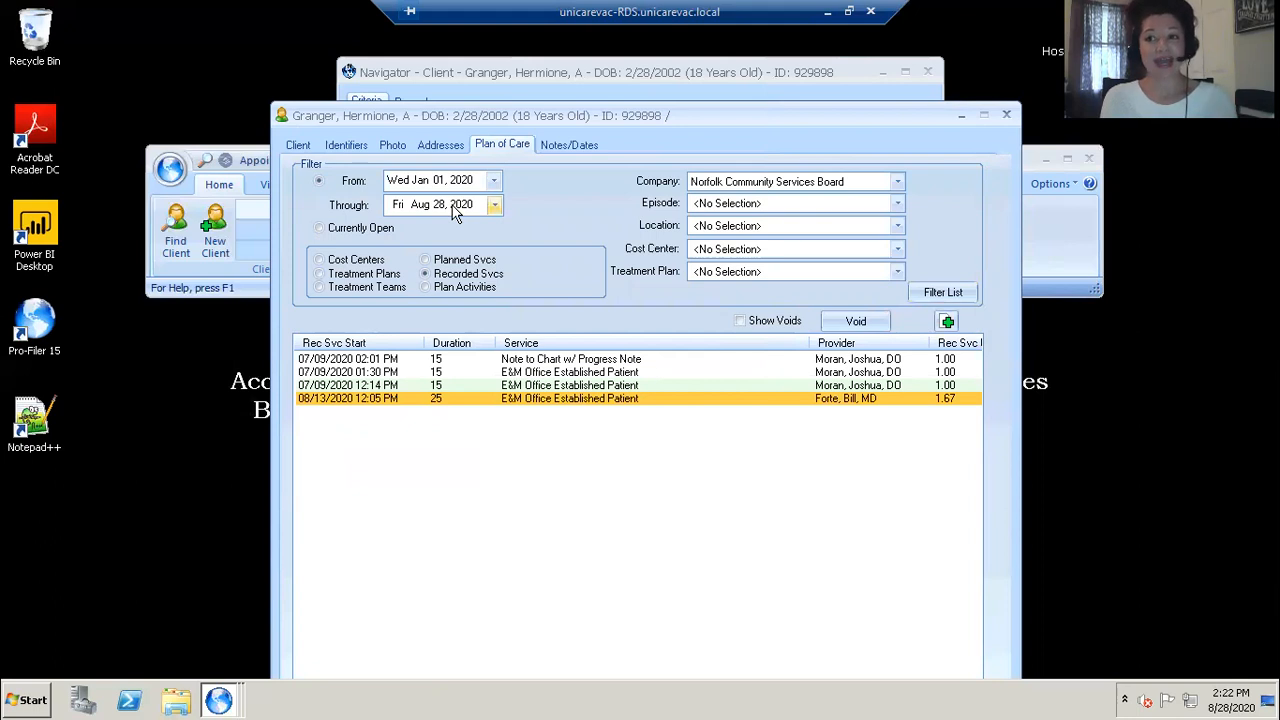
Step: List the client's cost centers, then switch the filter back to treatment plans
{"action": "left_click", "coordinate": [320, 262]}
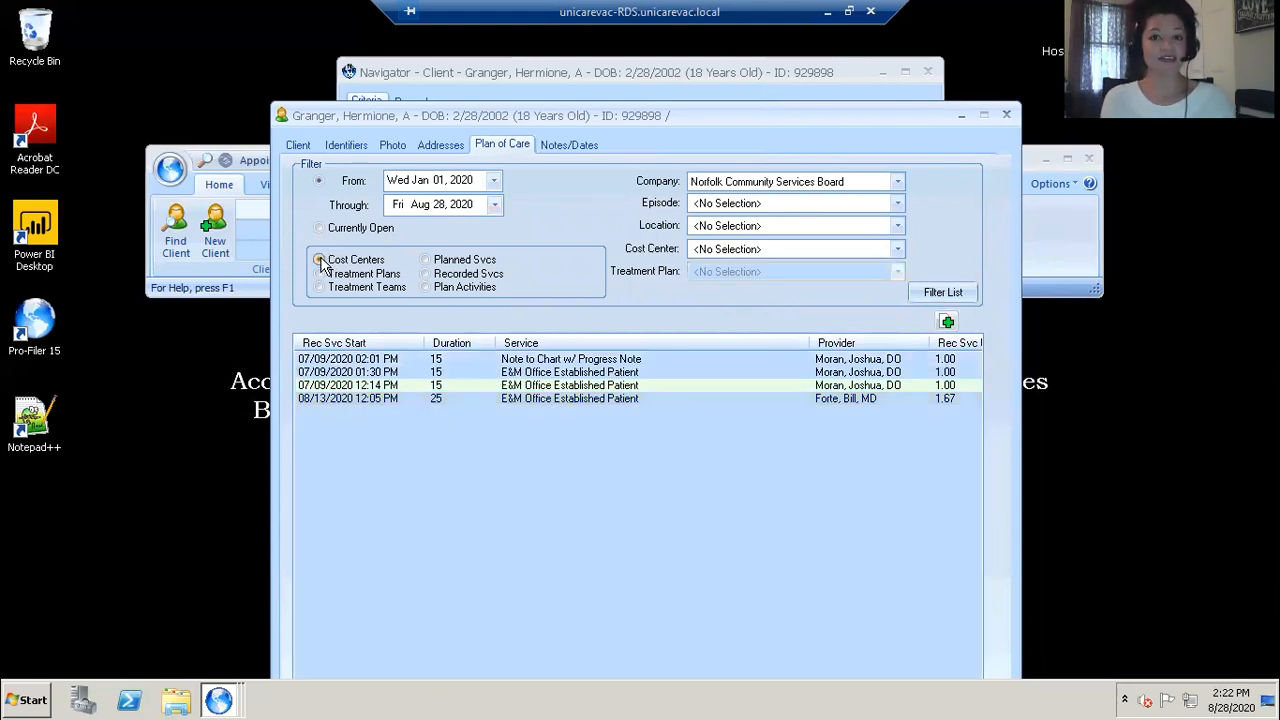
{"action": "left_click", "coordinate": [963, 292]}
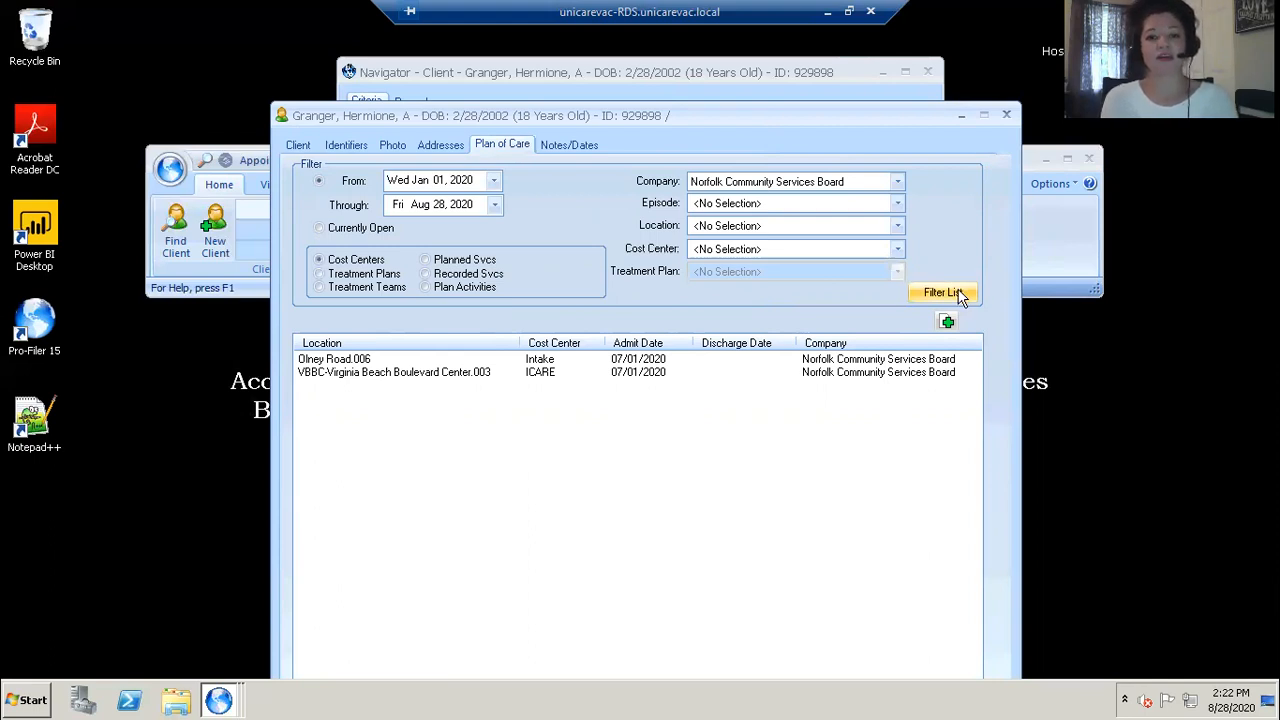
{"action": "left_click", "coordinate": [318, 274]}
{"action": "left_click", "coordinate": [955, 294]}
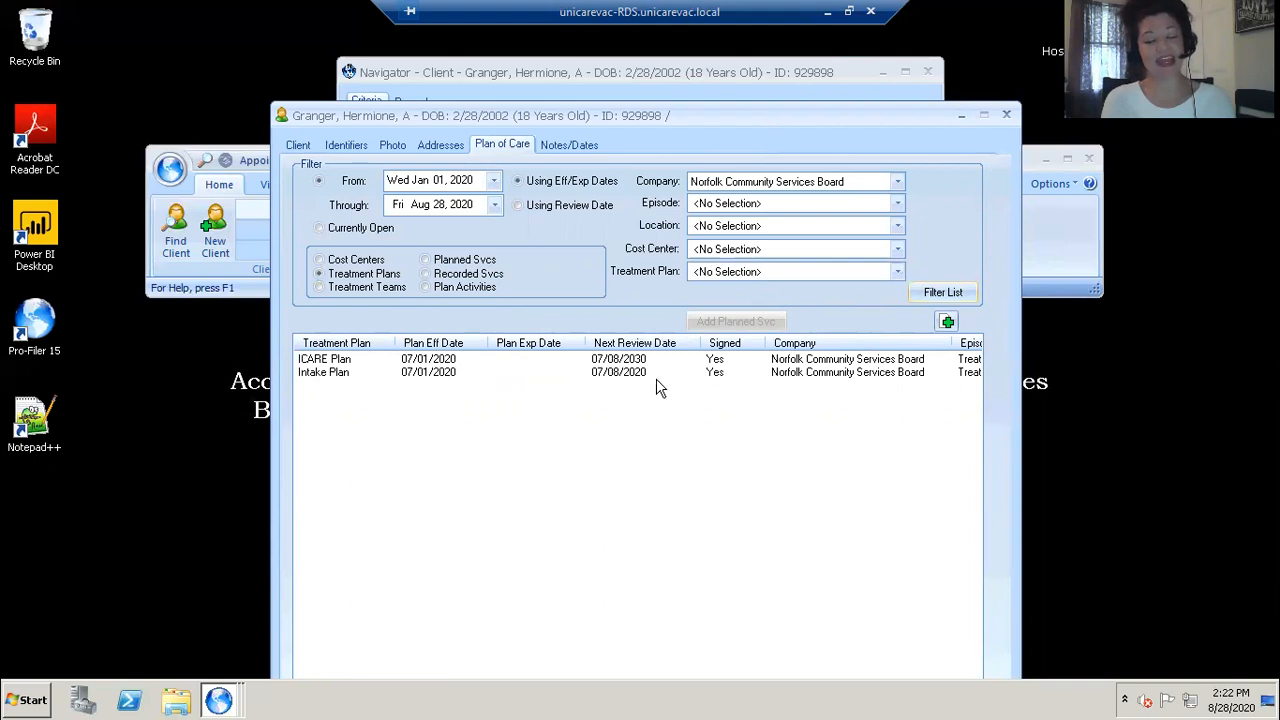
Step: Add a new treatment plan with location VBBC-Virginia Beach Boulevard Center.003
{"action": "left_click", "coordinate": [947, 322]}
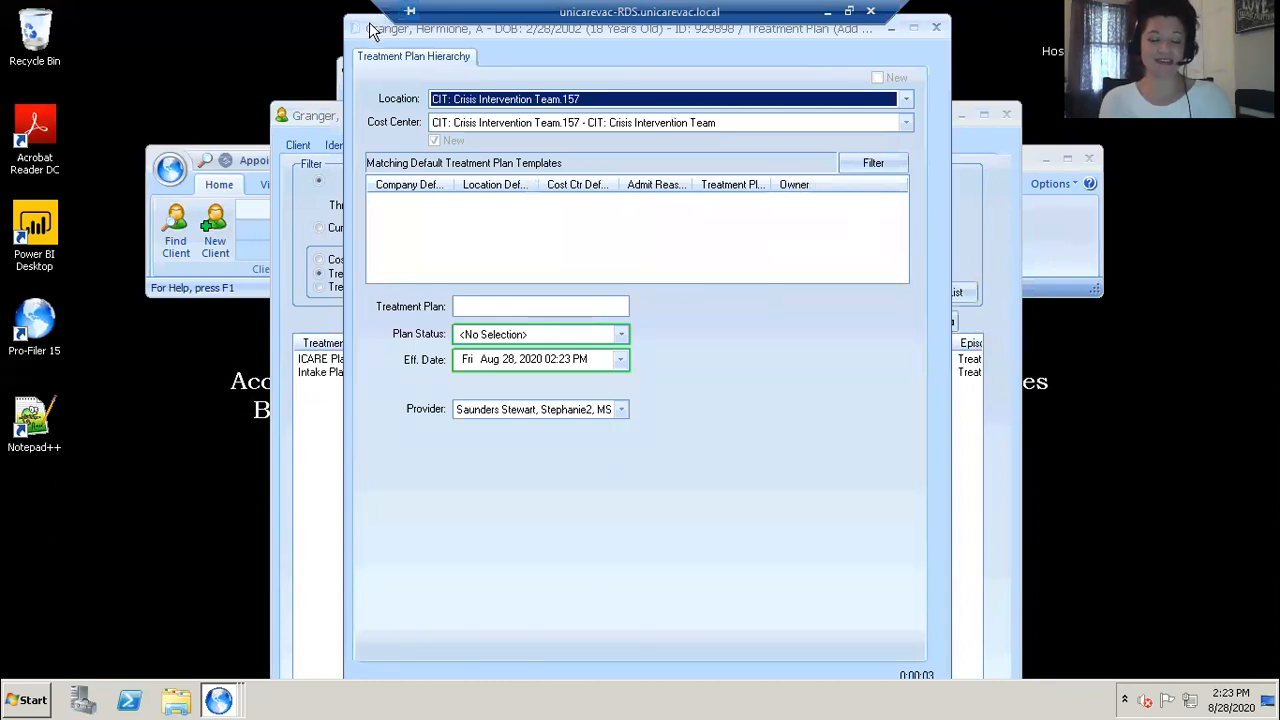
{"action": "left_click_drag", "start_coordinate": [370, 30], "coordinate": [337, 84]}
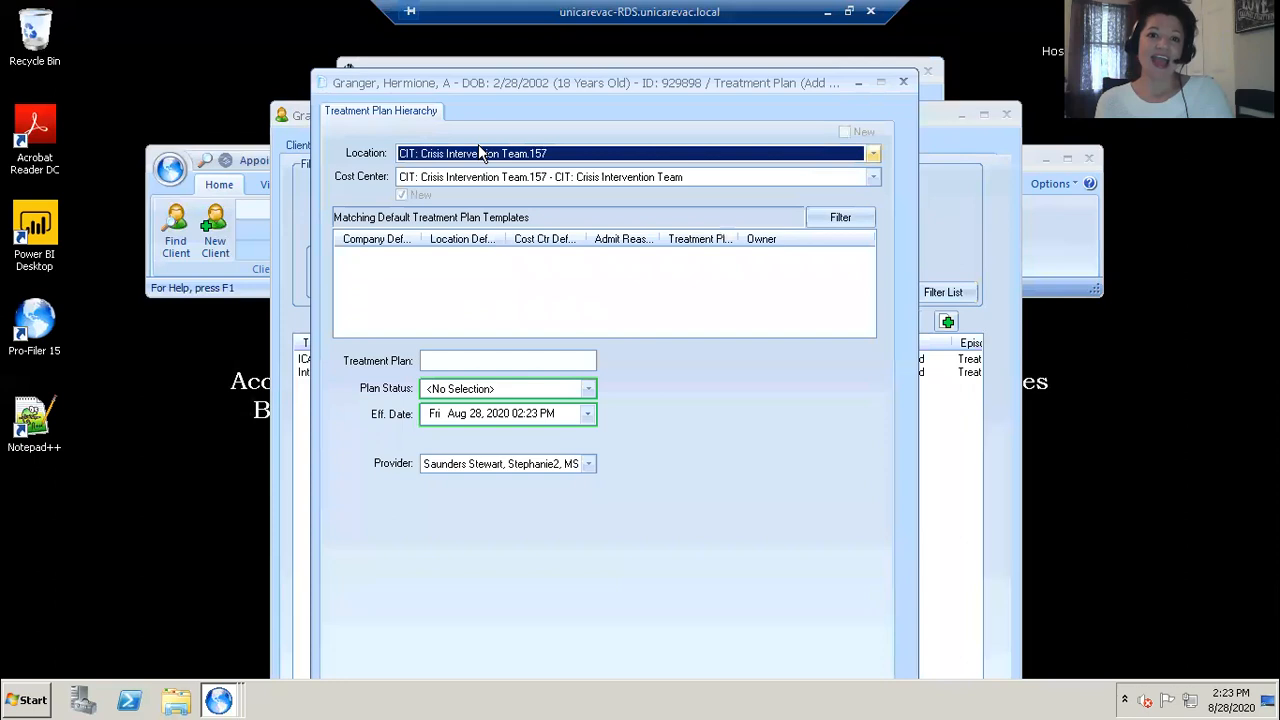
{"action": "left_click", "coordinate": [875, 153]}
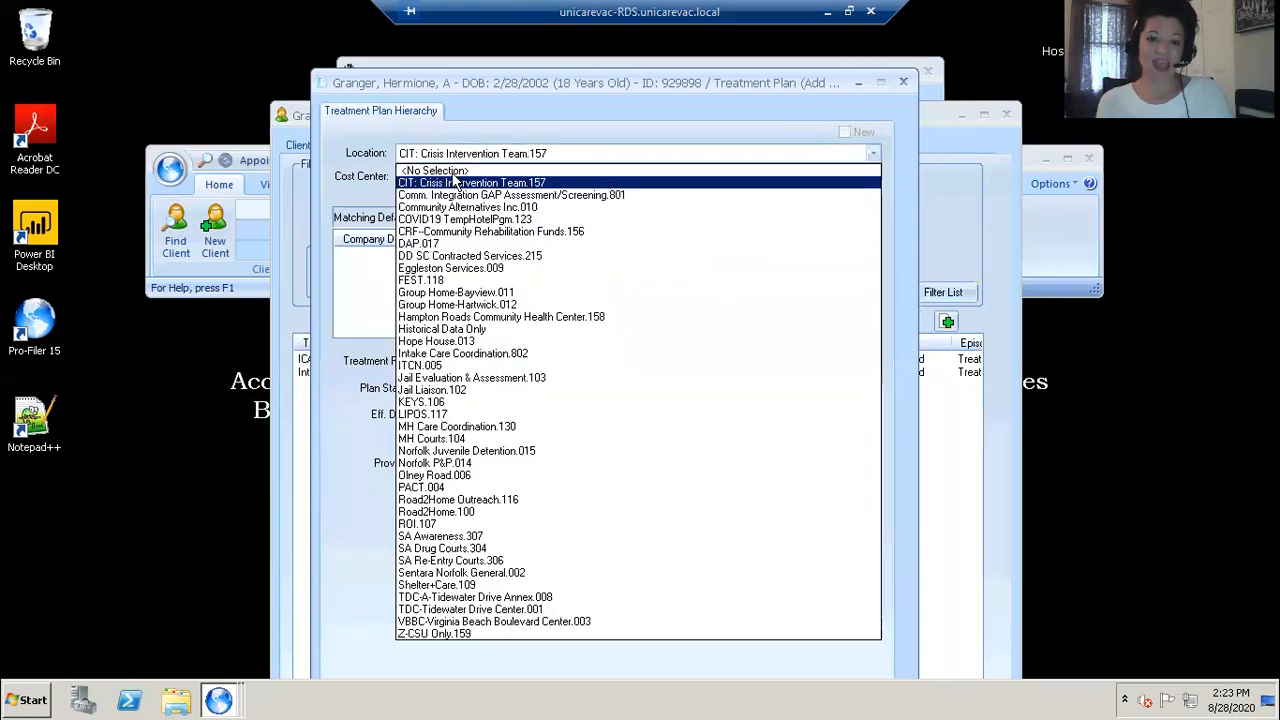
{"action": "left_click", "coordinate": [490, 622]}
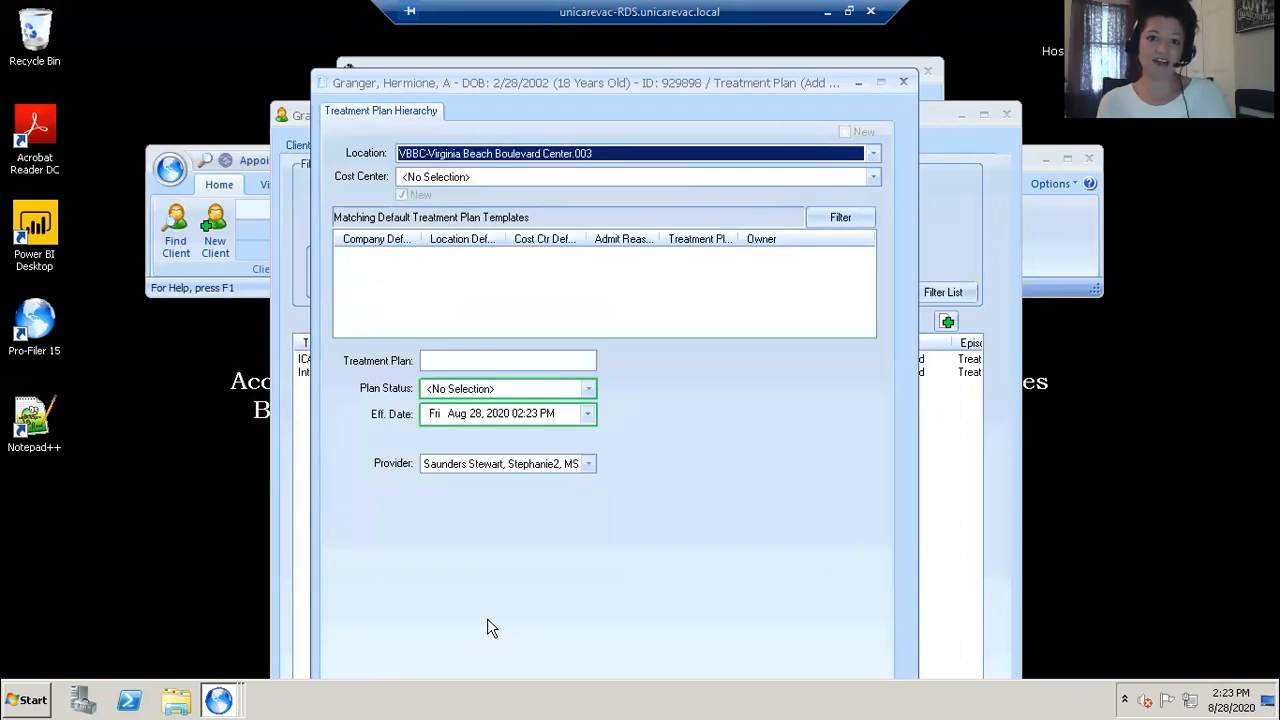
Step: Set the cost center to Emergency Services and filter the matching default treatment plan templates
{"action": "left_click", "coordinate": [873, 180]}
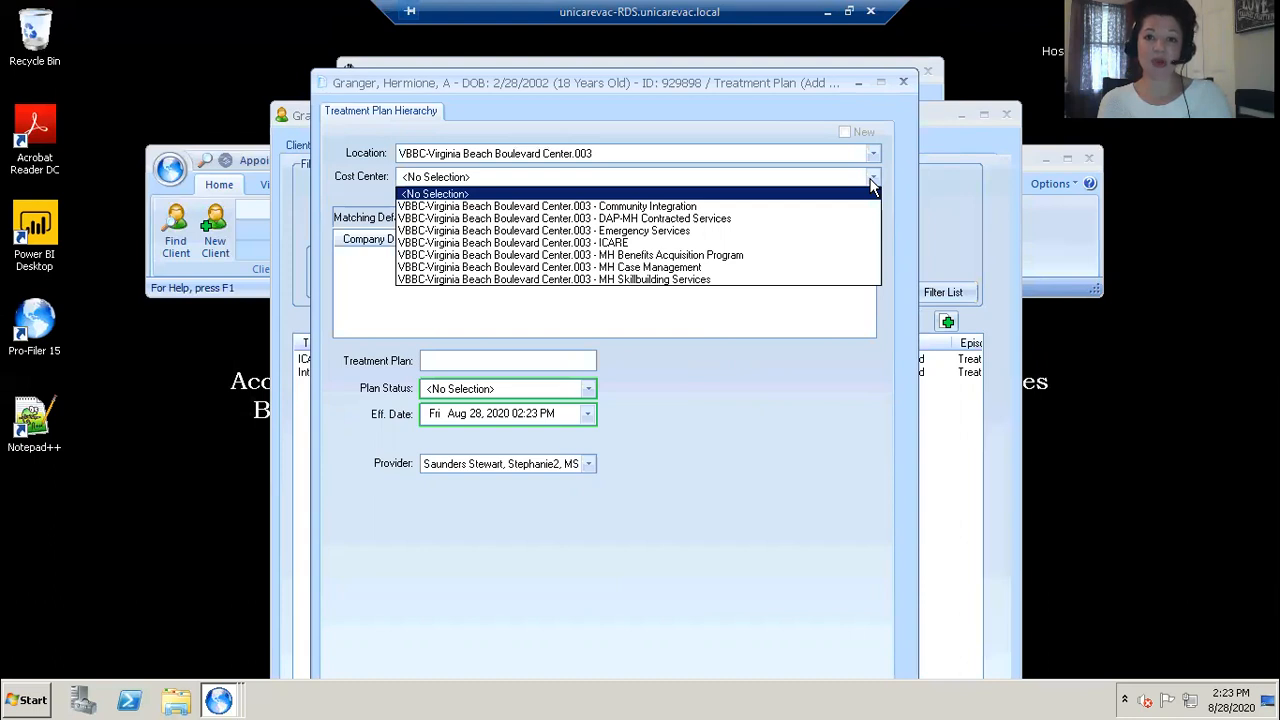
{"action": "key", "text": "Down"}
{"action": "key", "text": "Down"}
{"action": "key", "text": "Down"}
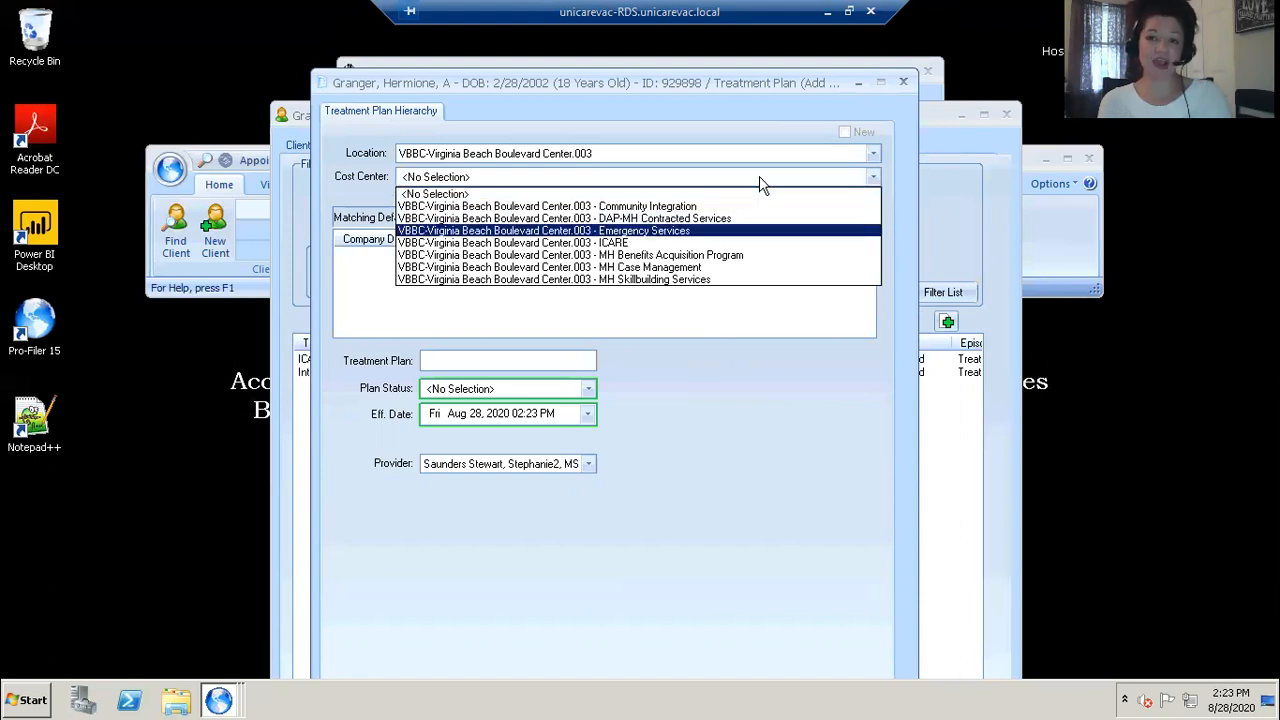
{"action": "key", "text": "Return"}
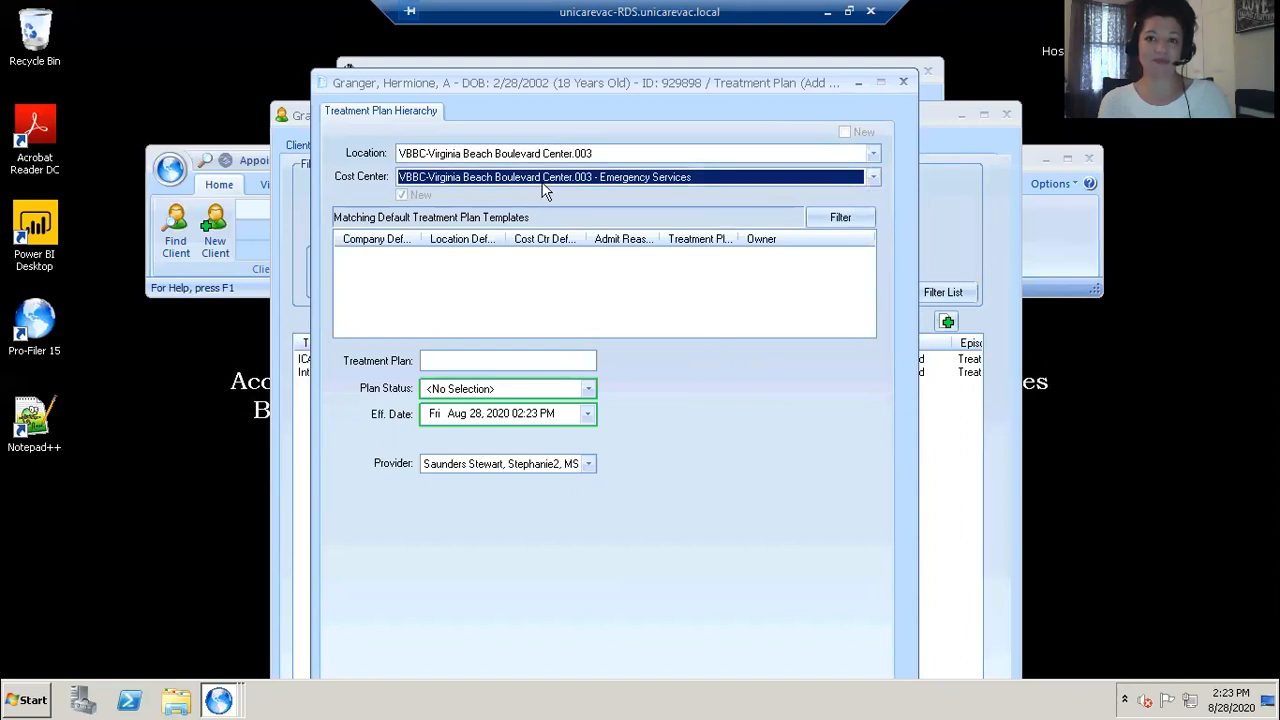
{"action": "left_click", "coordinate": [813, 220]}
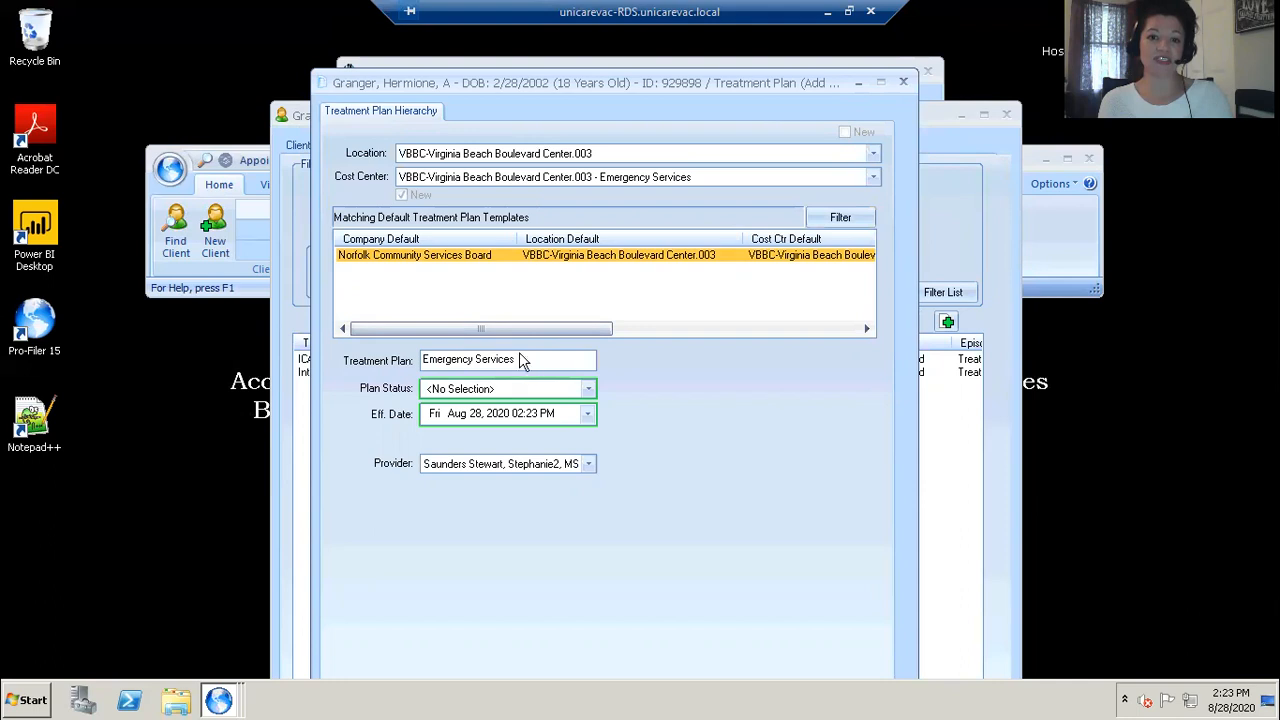
Step: Set the plan status to Active and the effective date time to 12:00 AM
{"action": "left_click", "coordinate": [590, 390]}
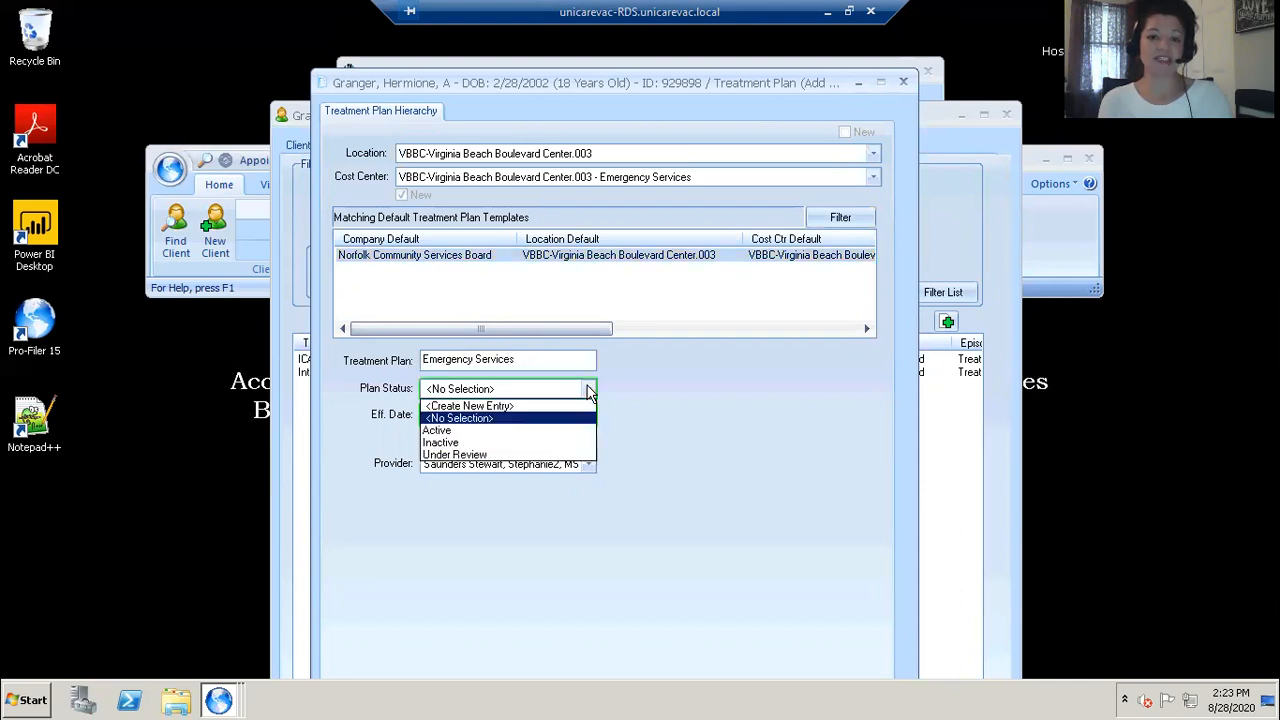
{"action": "left_click", "coordinate": [502, 430]}
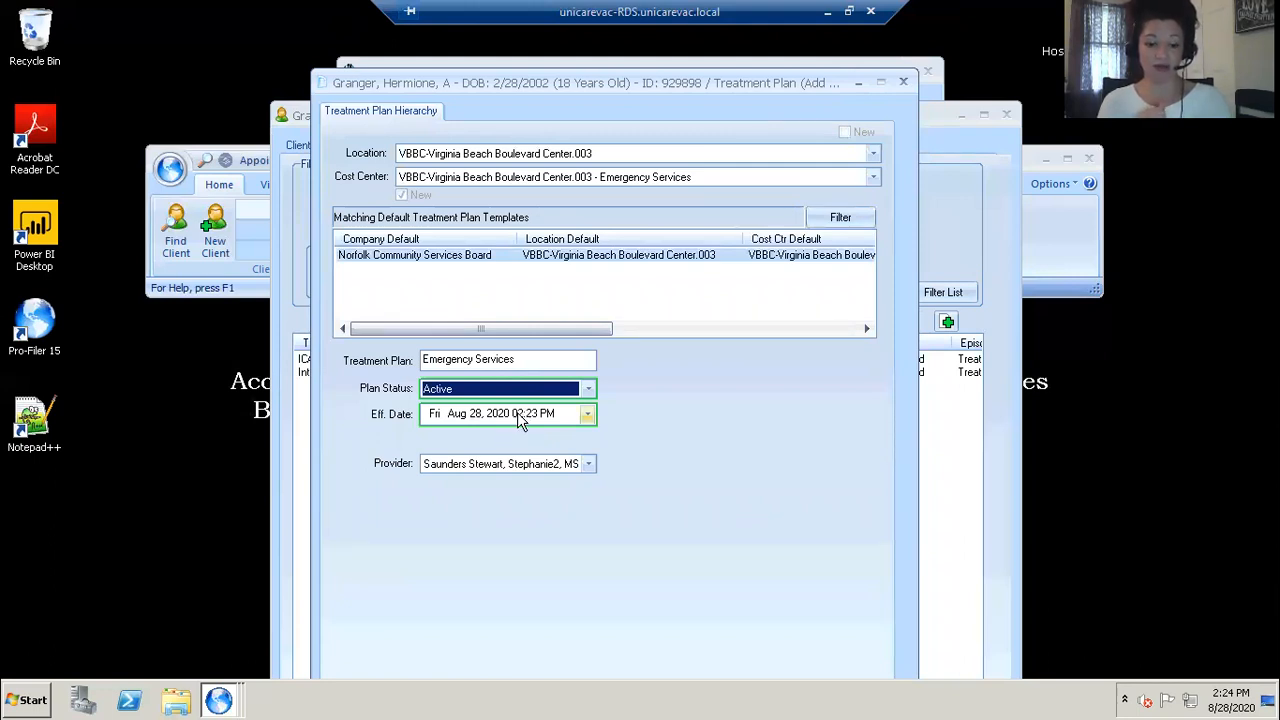
{"action": "left_click", "coordinate": [517, 414]}
{"action": "type", "text": "12"}
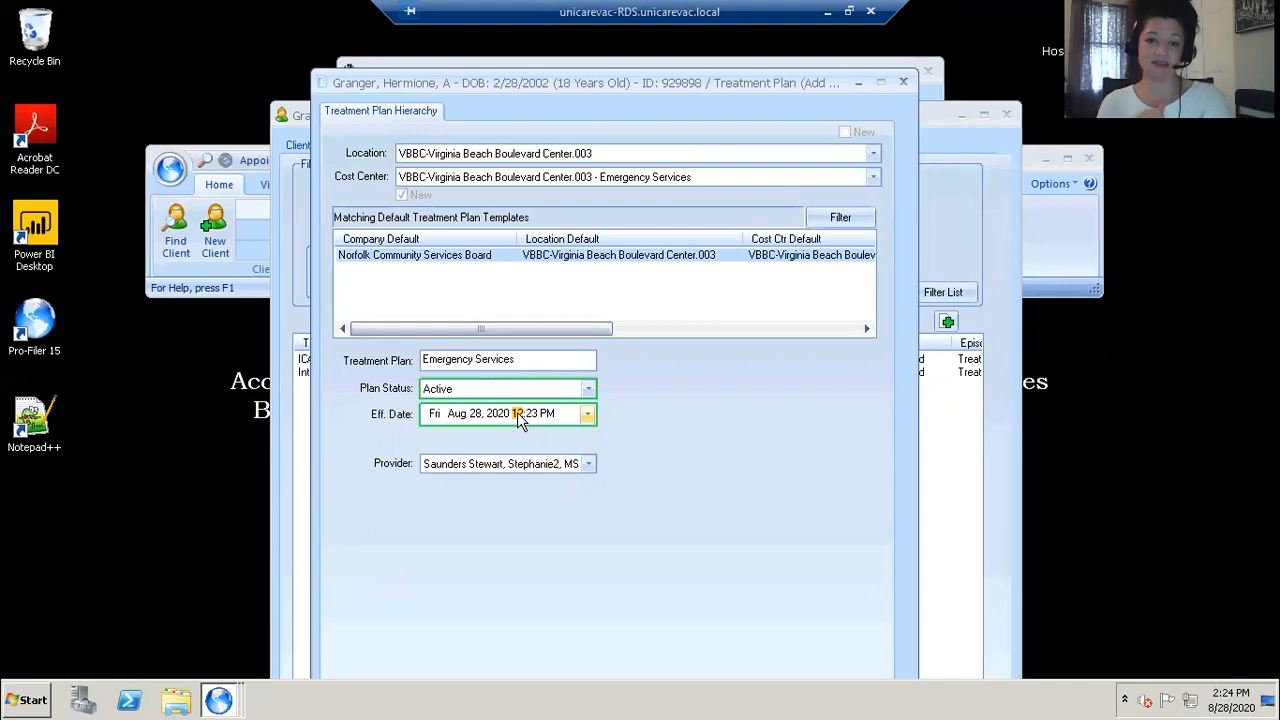
{"action": "left_click", "coordinate": [530, 414]}
{"action": "type", "text": "00"}
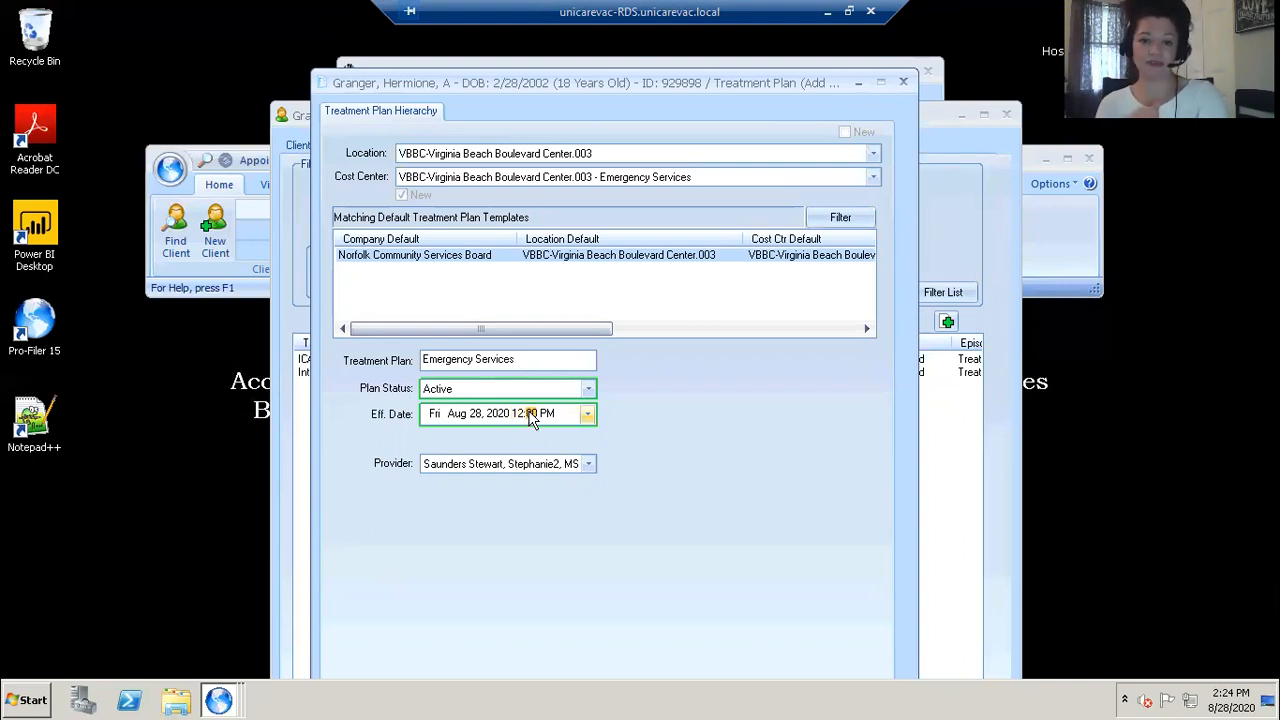
{"action": "left_click", "coordinate": [543, 414]}
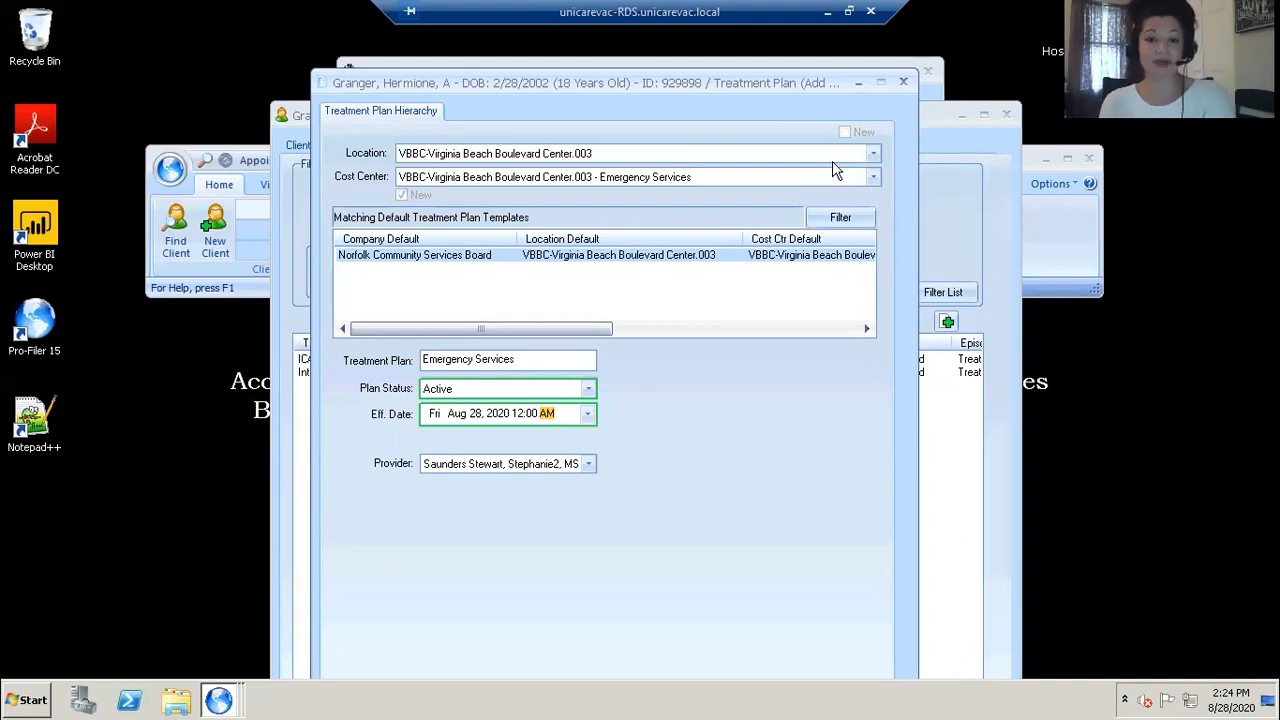
{"action": "left_click_drag", "start_coordinate": [826, 75], "coordinate": [840, 8]}
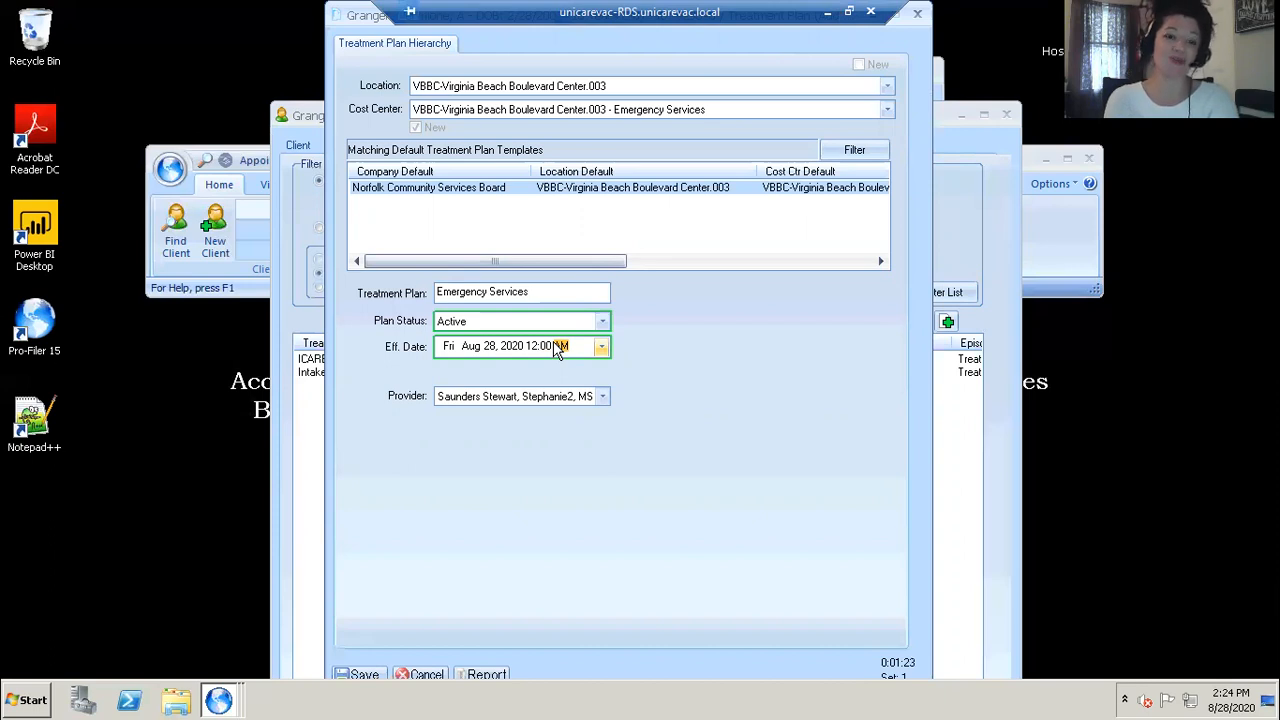
Step: Save the new Emergency Services treatment plan
{"action": "left_click", "coordinate": [368, 675]}
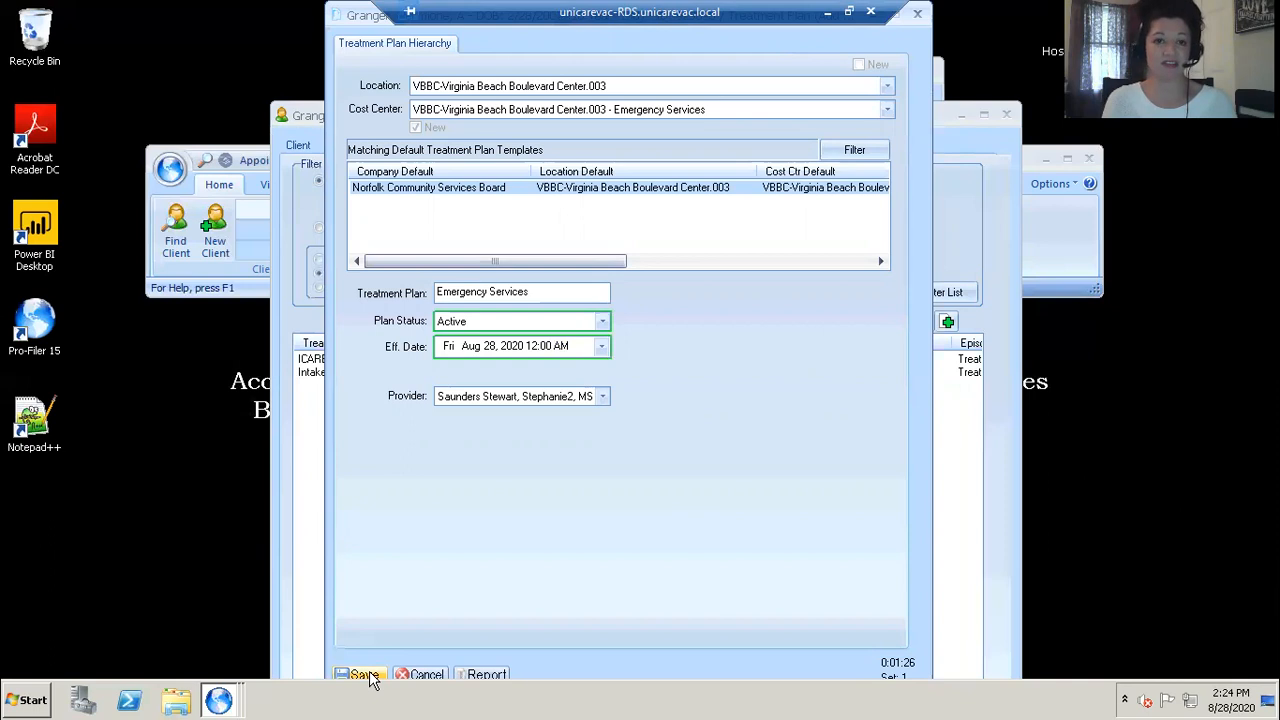
{"action": "left_click", "coordinate": [366, 676]}
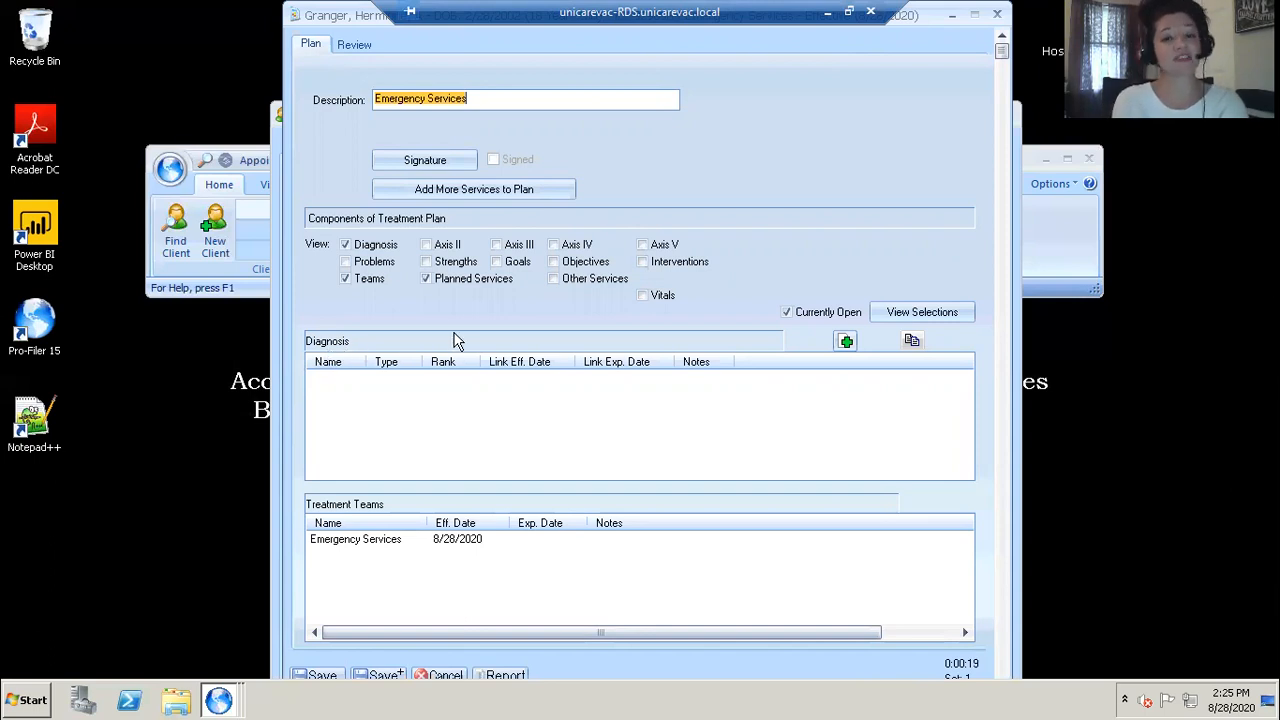
Step: Add a diagnosis to the plan, searching ICD-10 for schizoa and picking F25.1 Schizoaffective disorder, depressive type
{"action": "left_click", "coordinate": [845, 343]}
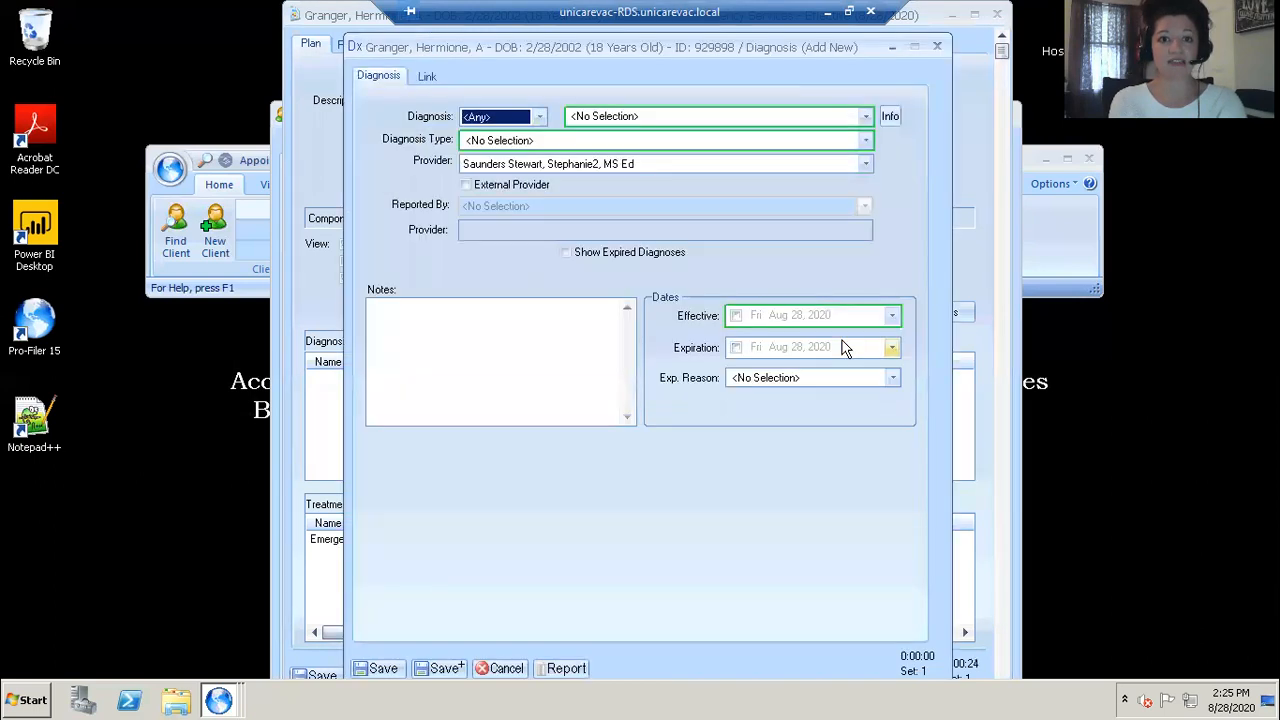
{"action": "left_click", "coordinate": [541, 118]}
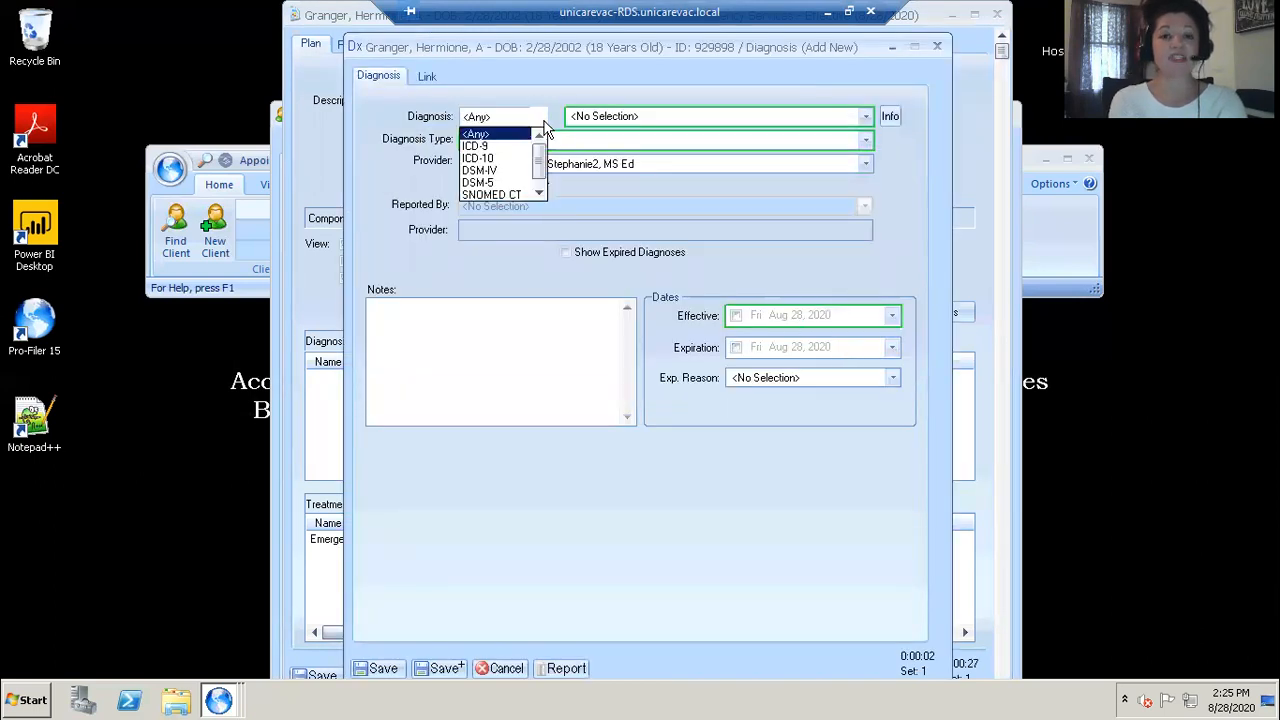
{"action": "left_click", "coordinate": [491, 159]}
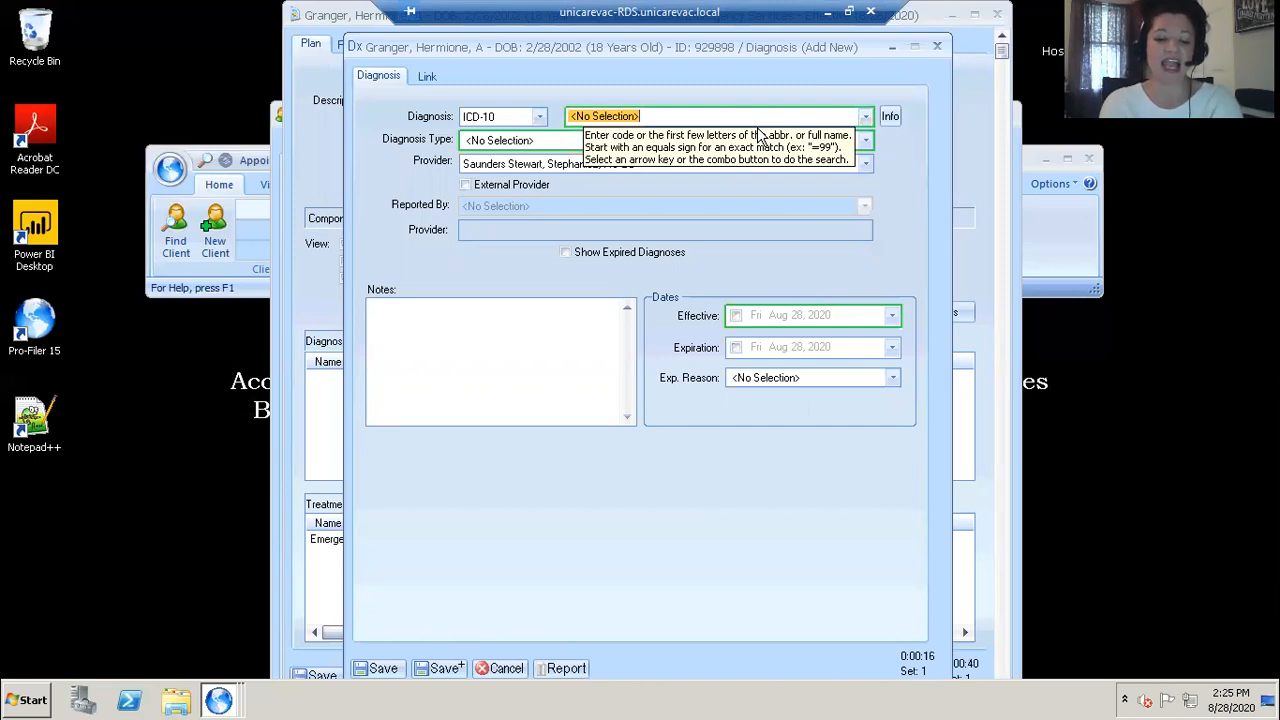
{"action": "type", "text": "schizoa"}
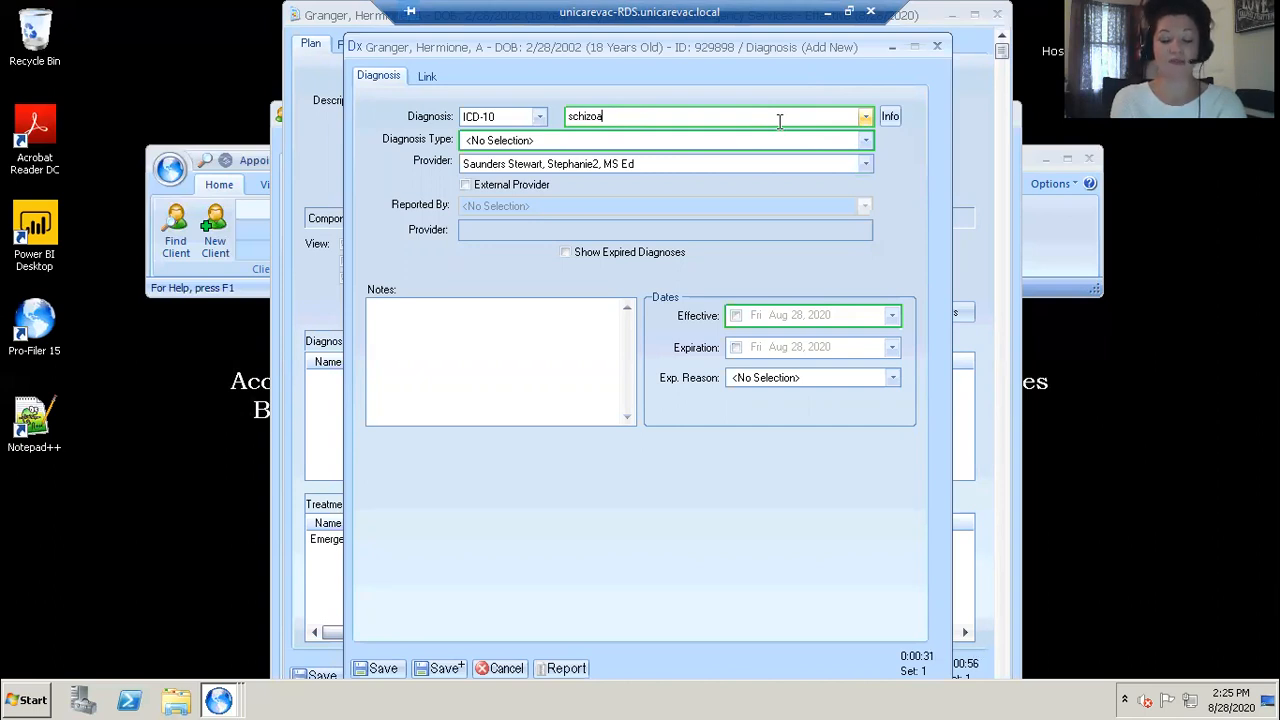
{"action": "key", "text": "Return"}
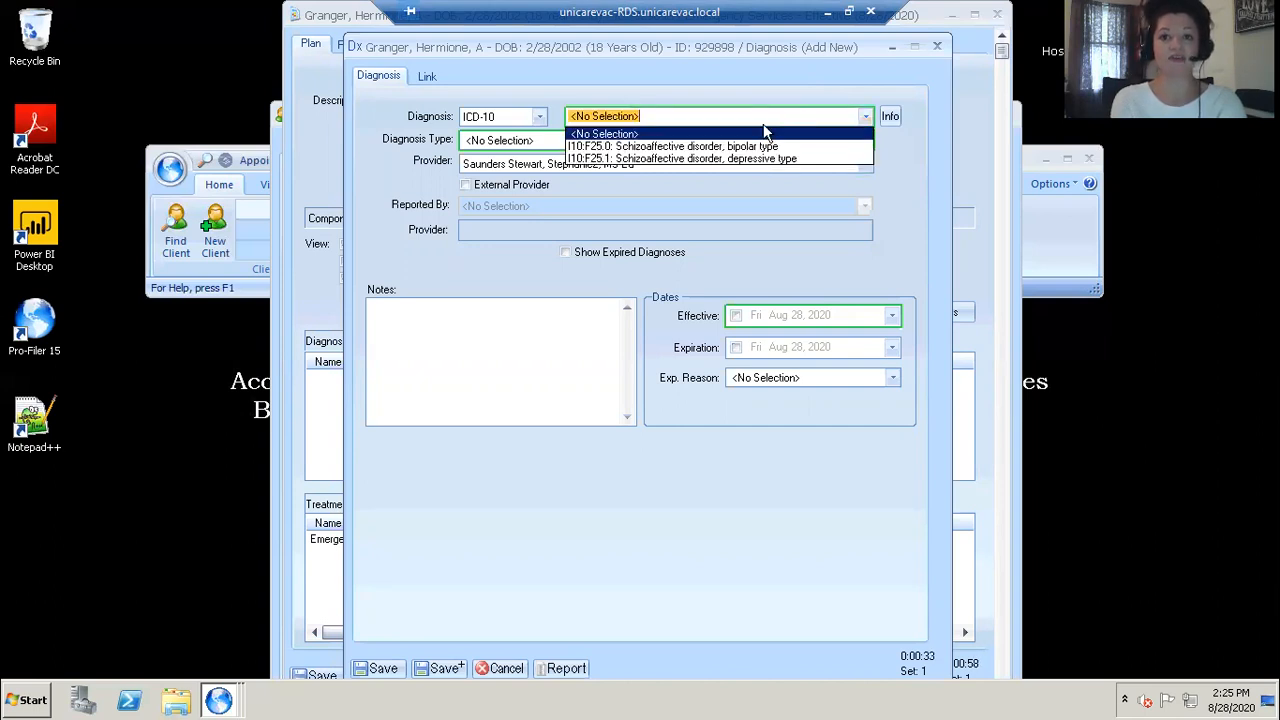
{"action": "key", "text": "Down"}
{"action": "key", "text": "Down"}
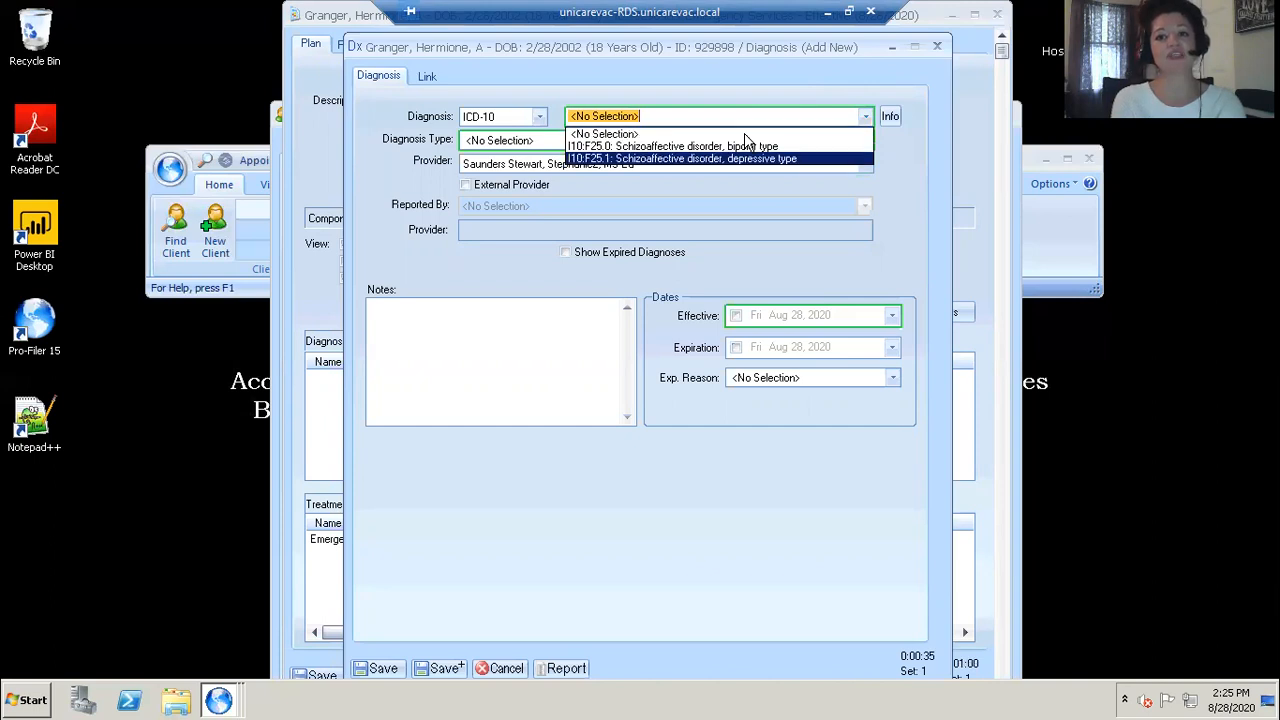
{"action": "key", "text": "Return"}
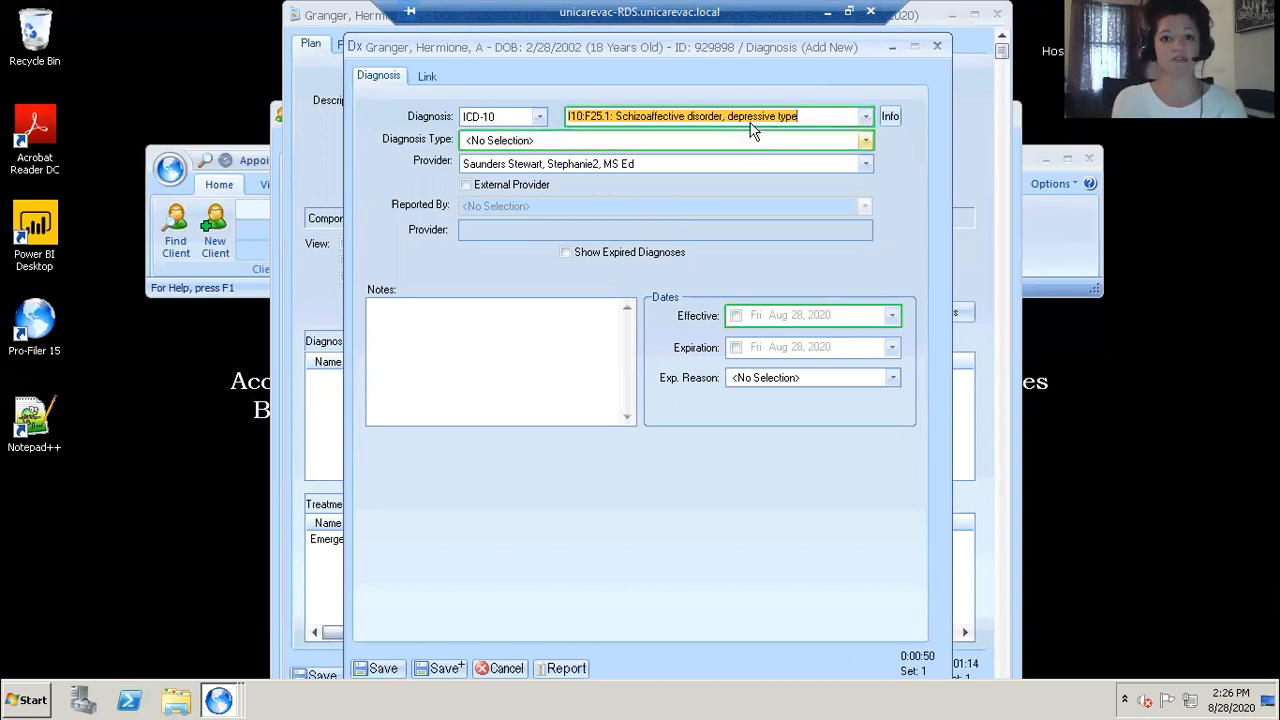
Step: Set the diagnosis type to Principal and enable the diagnosis effective date of Aug 28, 2020
{"action": "left_click", "coordinate": [858, 141]}
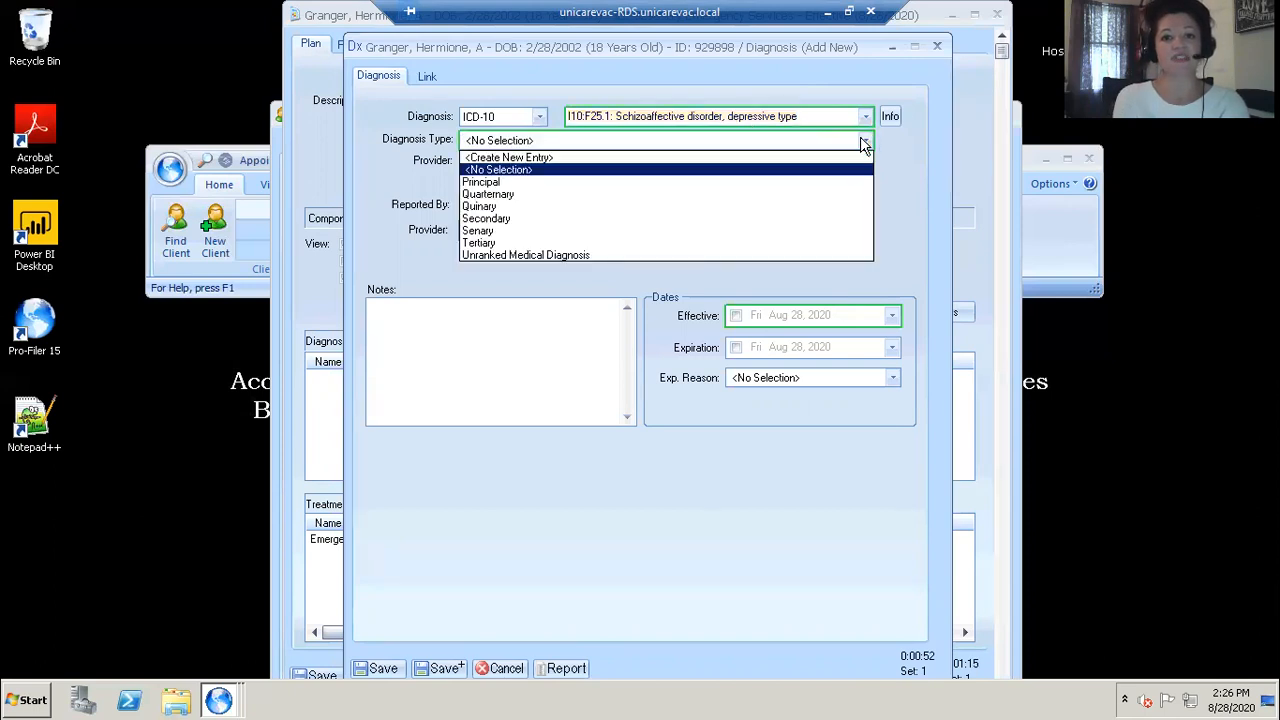
{"action": "key", "text": "Down"}
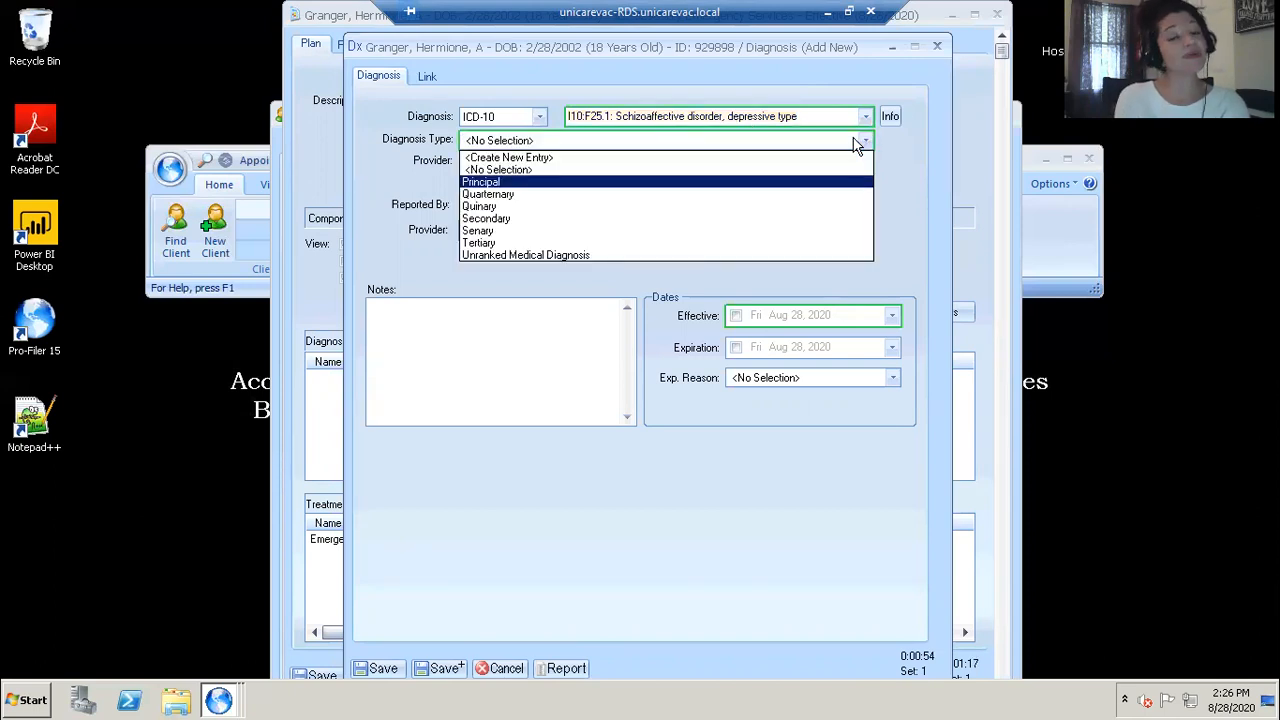
{"action": "key", "text": "Return"}
{"action": "mouse_move", "coordinate": [858, 141]}
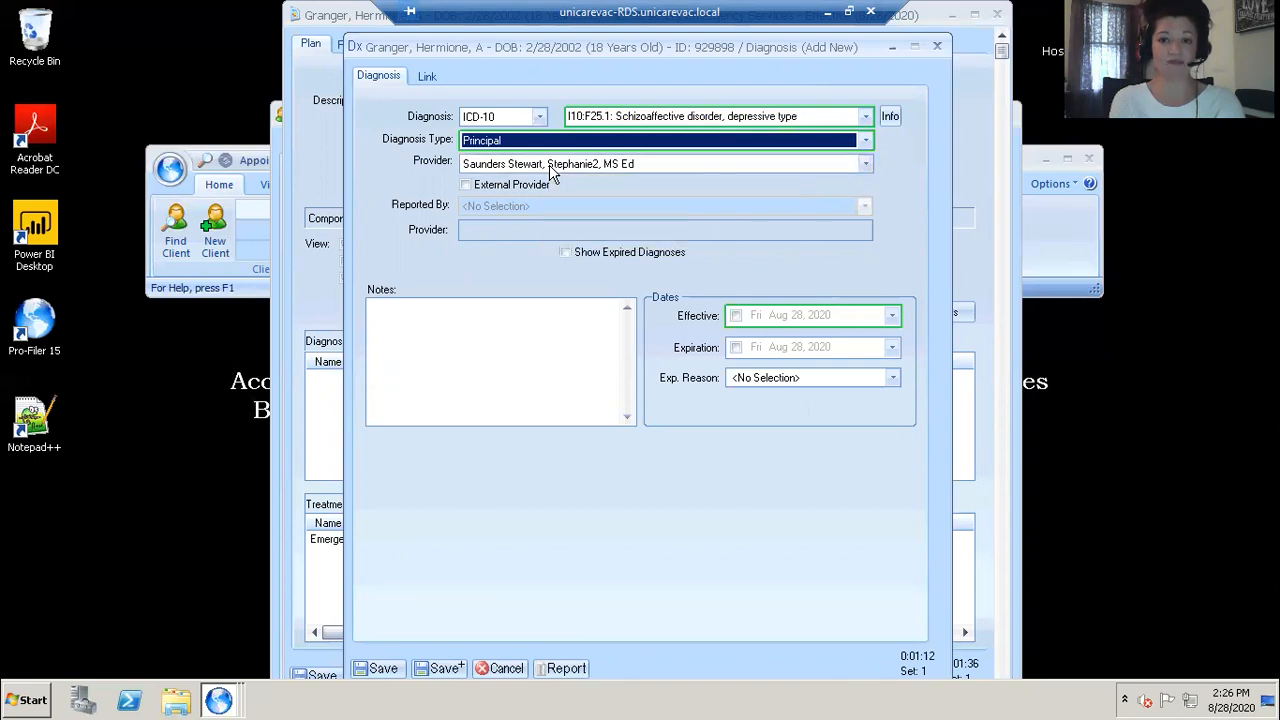
{"action": "left_click", "coordinate": [736, 316]}
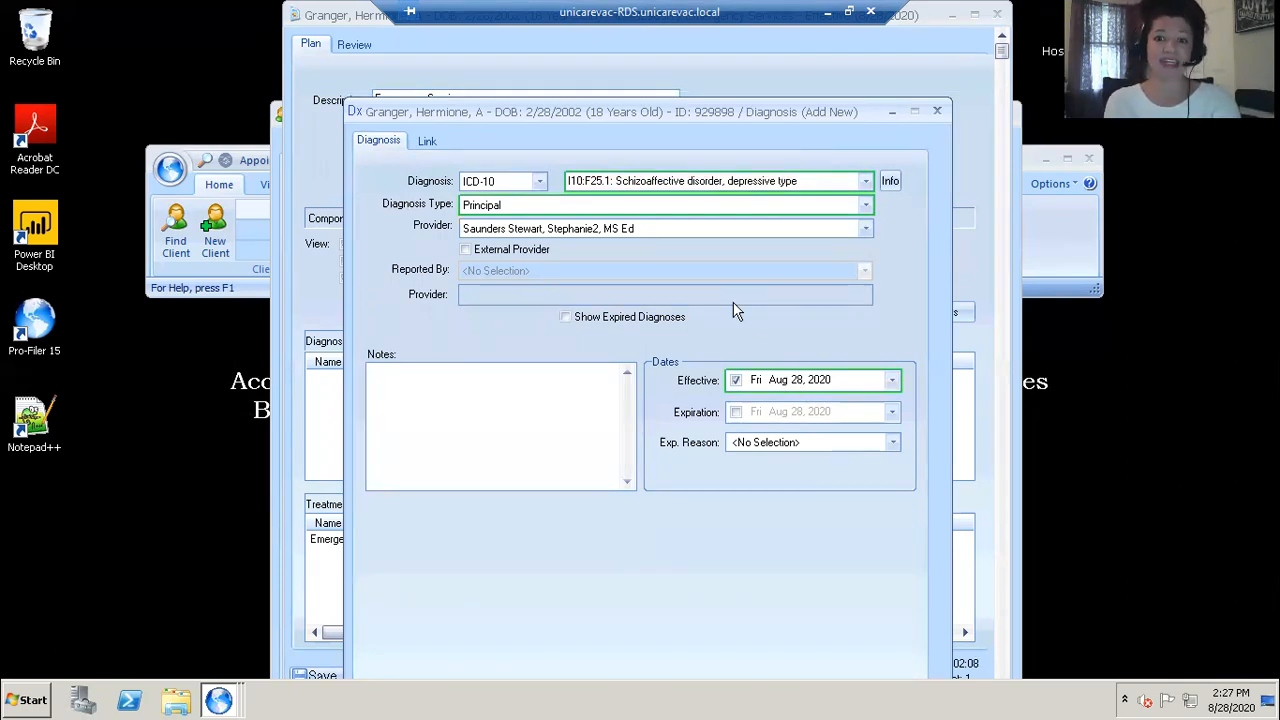
Step: Enable the link's effective date on the diagnosis link details and save the diagnosis
{"action": "left_click", "coordinate": [427, 143]}
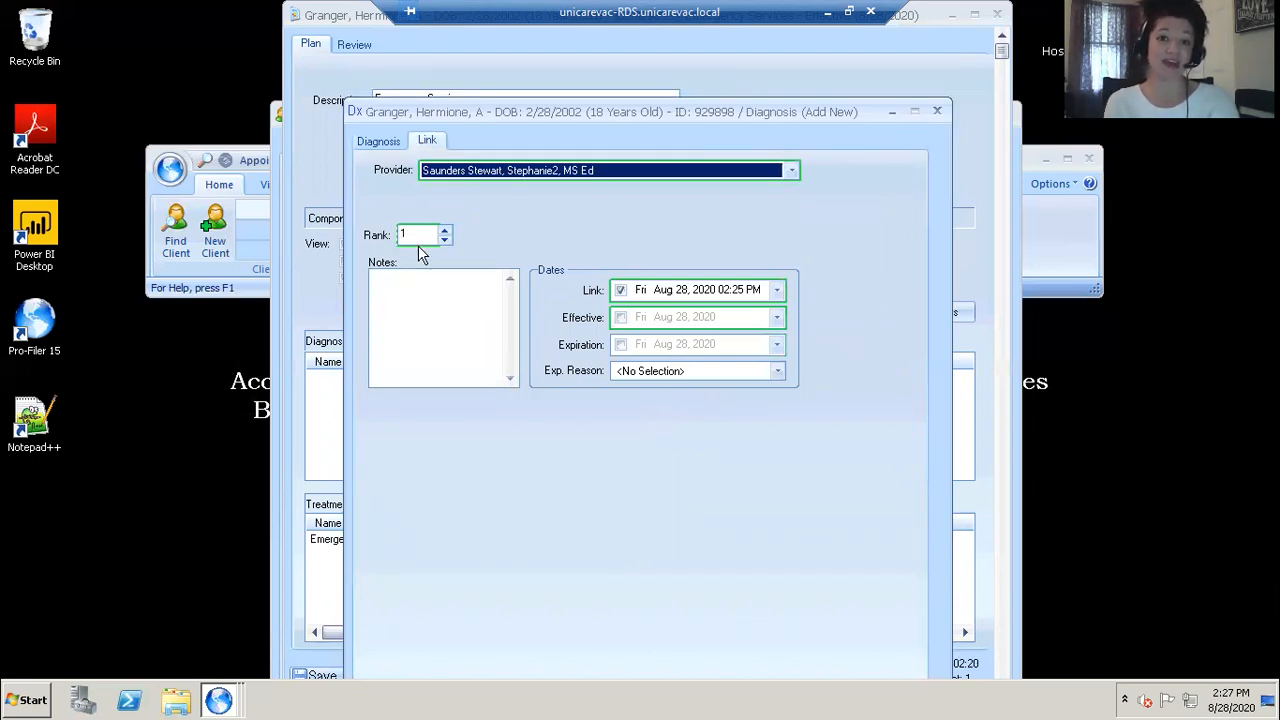
{"action": "left_click", "coordinate": [620, 319]}
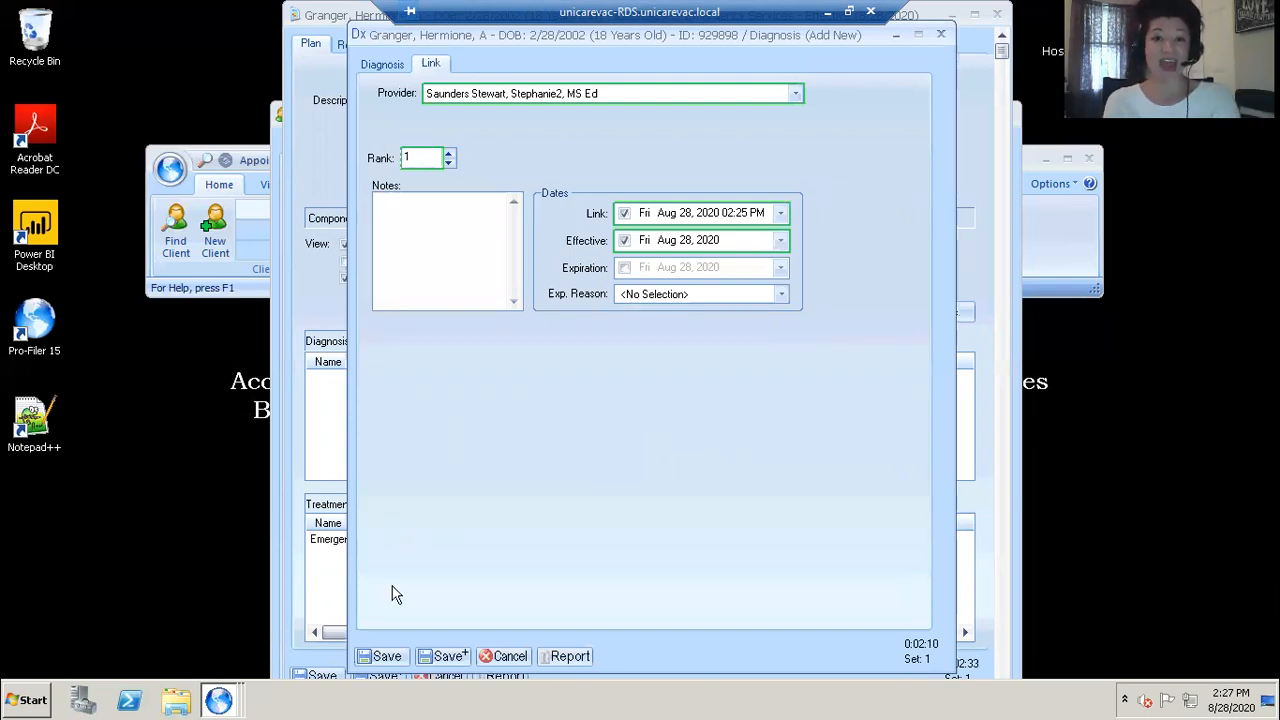
{"action": "left_click", "coordinate": [385, 656]}
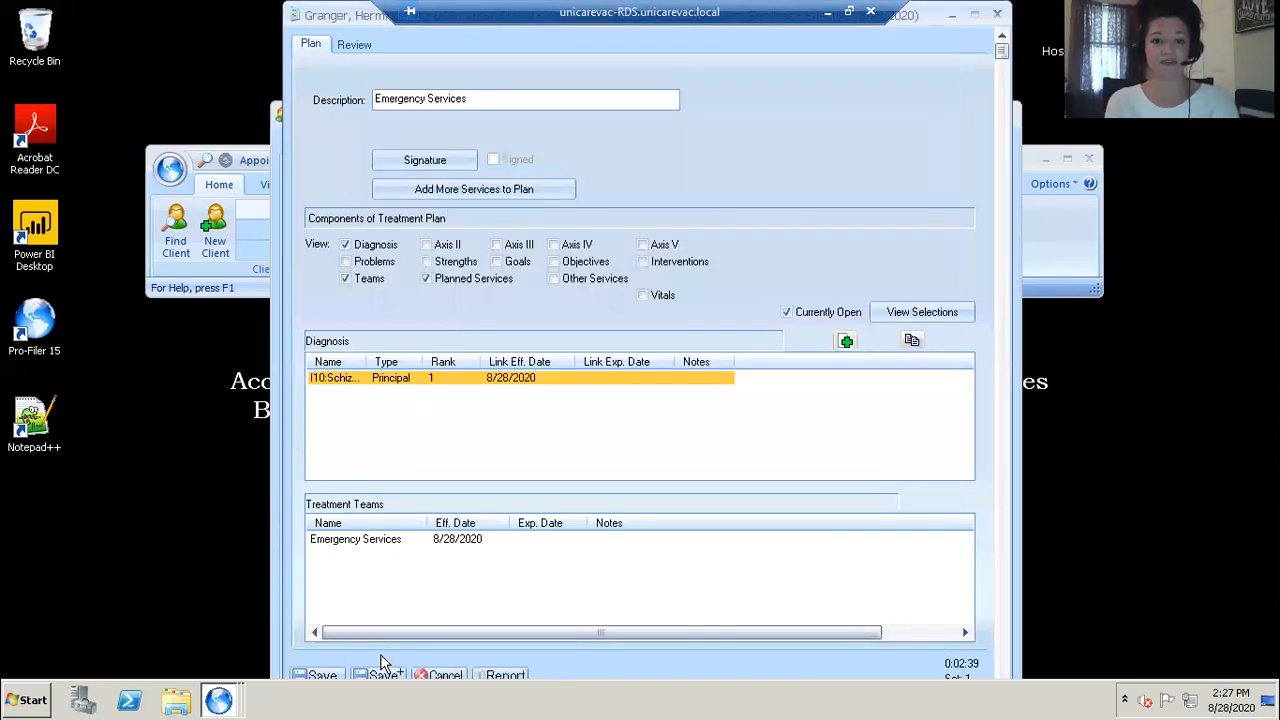
Step: Add the provider to the Emergency Services treatment team as CSB Primary Provider with an effective date, then save the team
{"action": "double_click", "coordinate": [360, 543]}
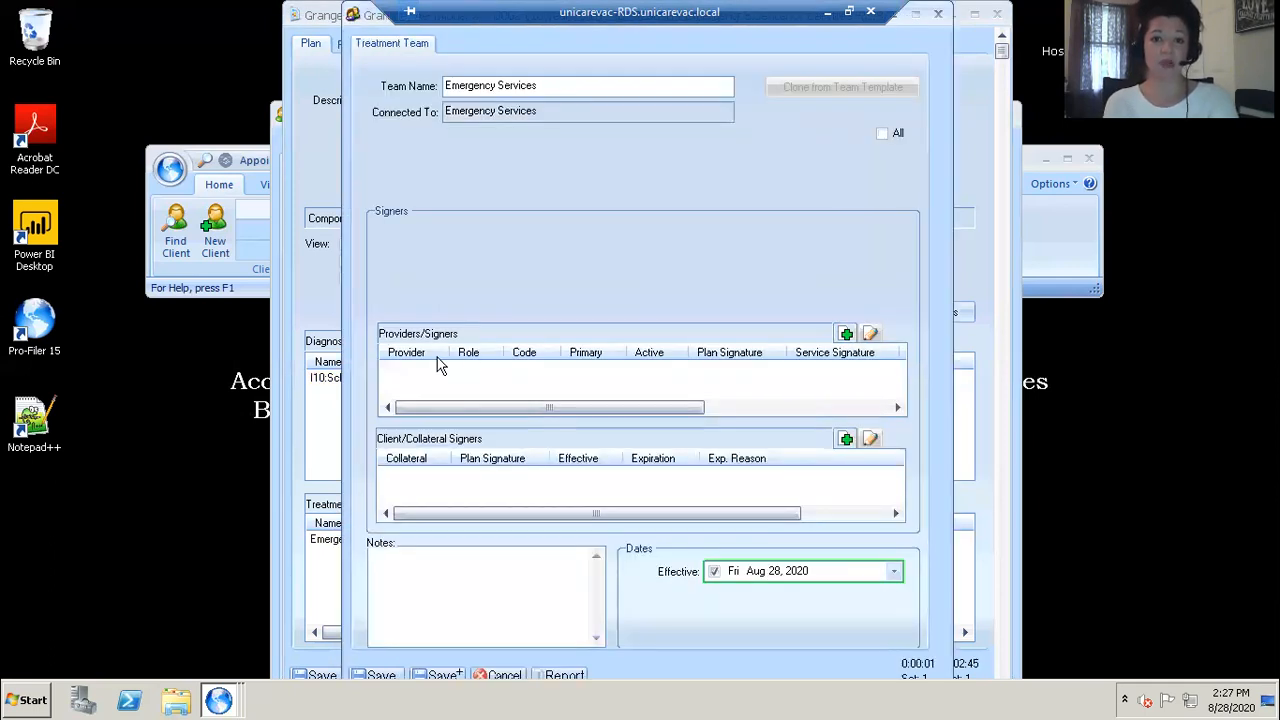
{"action": "left_click", "coordinate": [845, 334]}
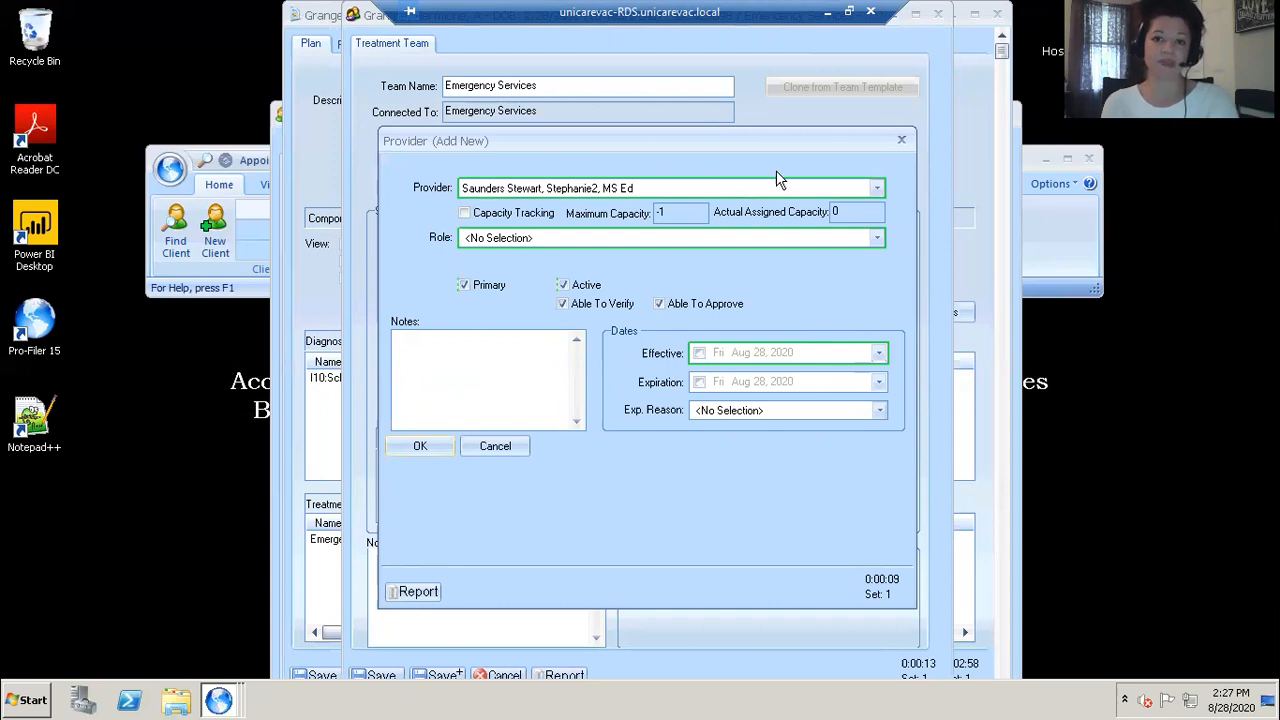
{"action": "left_click", "coordinate": [877, 238]}
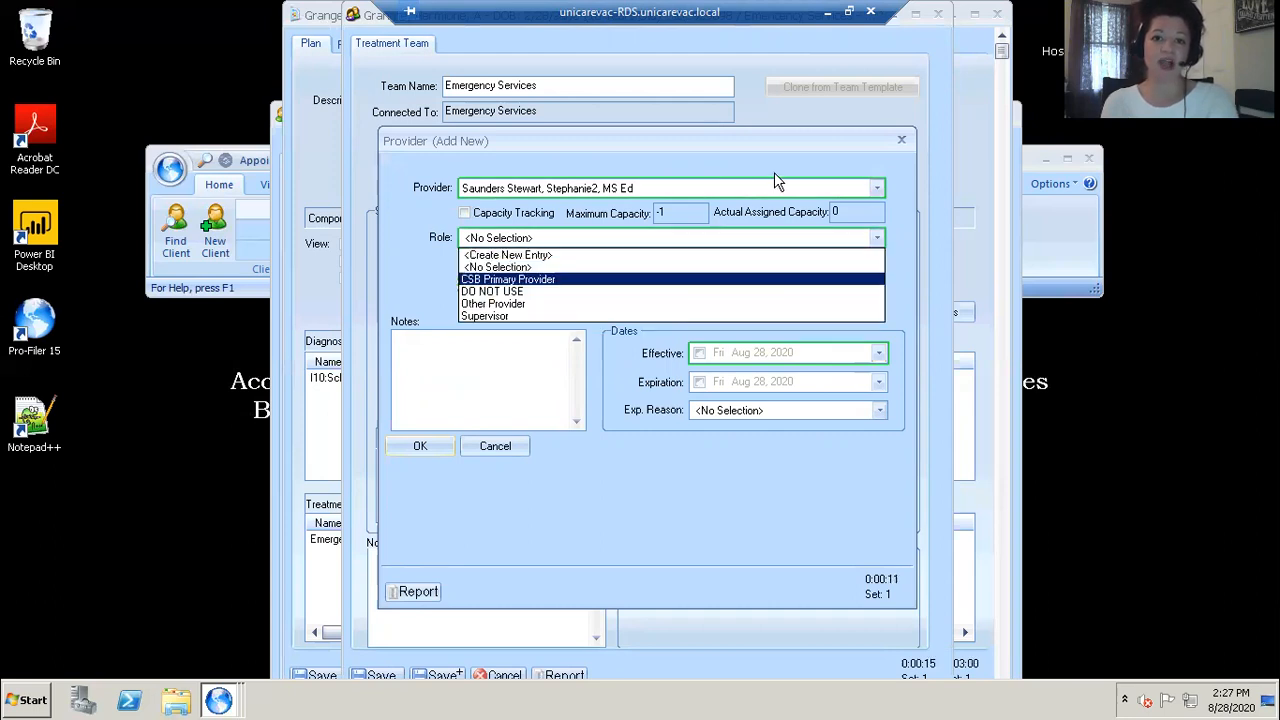
{"action": "key", "text": "Return"}
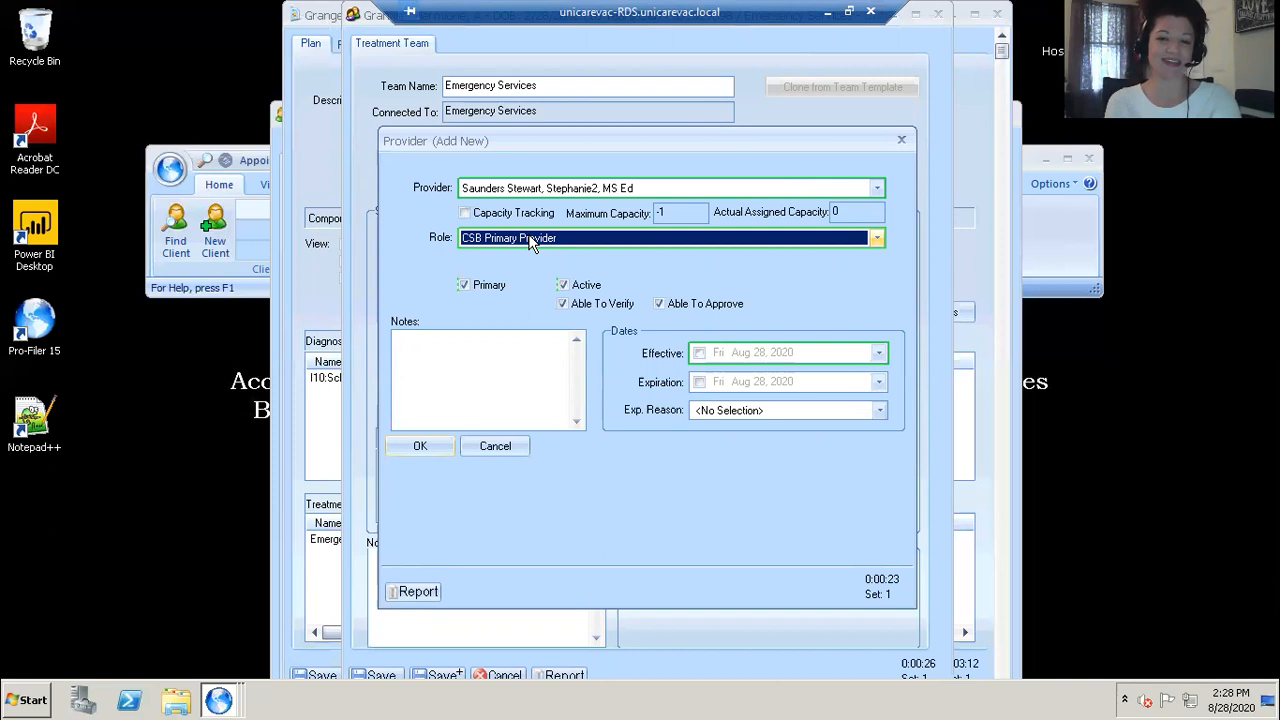
{"action": "left_click", "coordinate": [699, 353]}
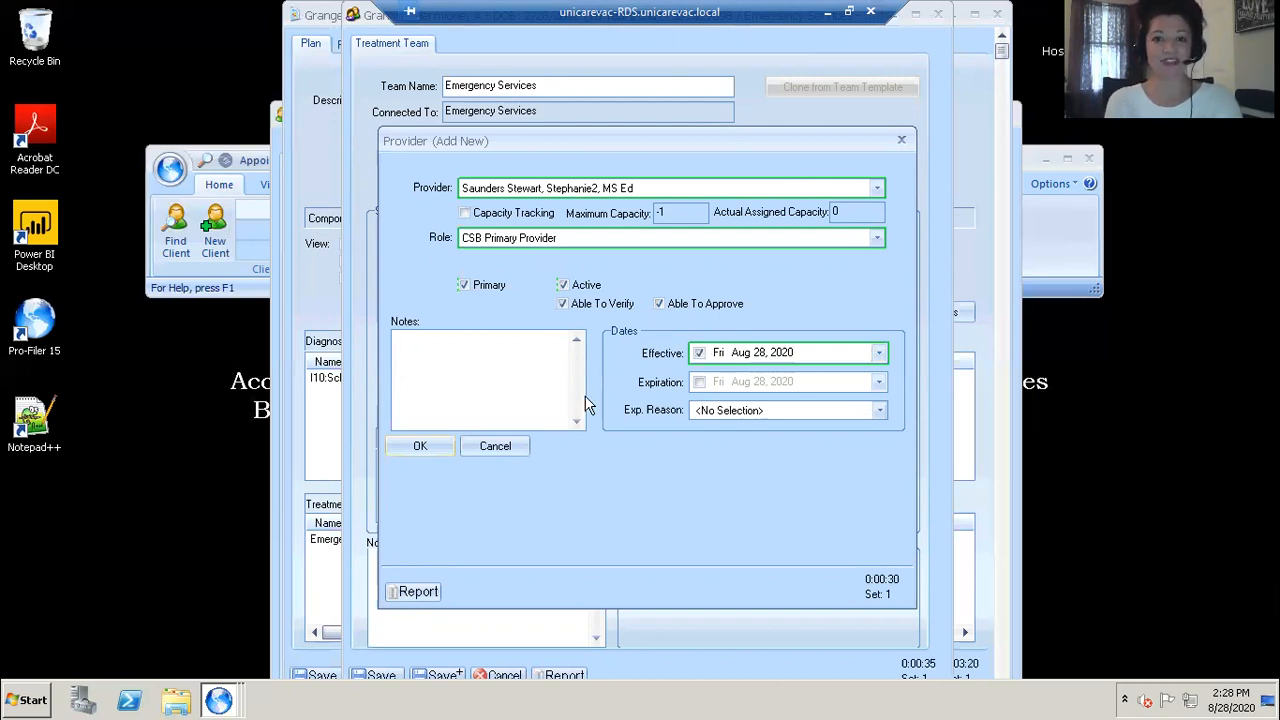
{"action": "left_click", "coordinate": [421, 447]}
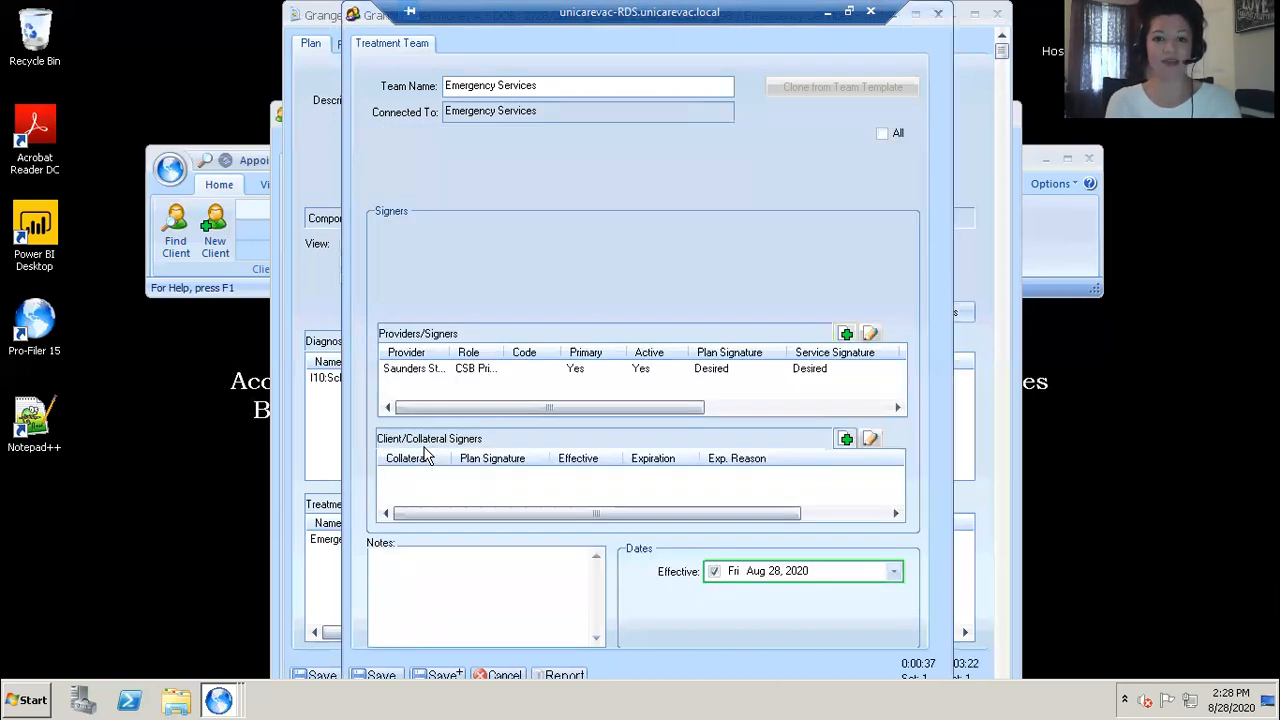
{"action": "left_click", "coordinate": [378, 677]}
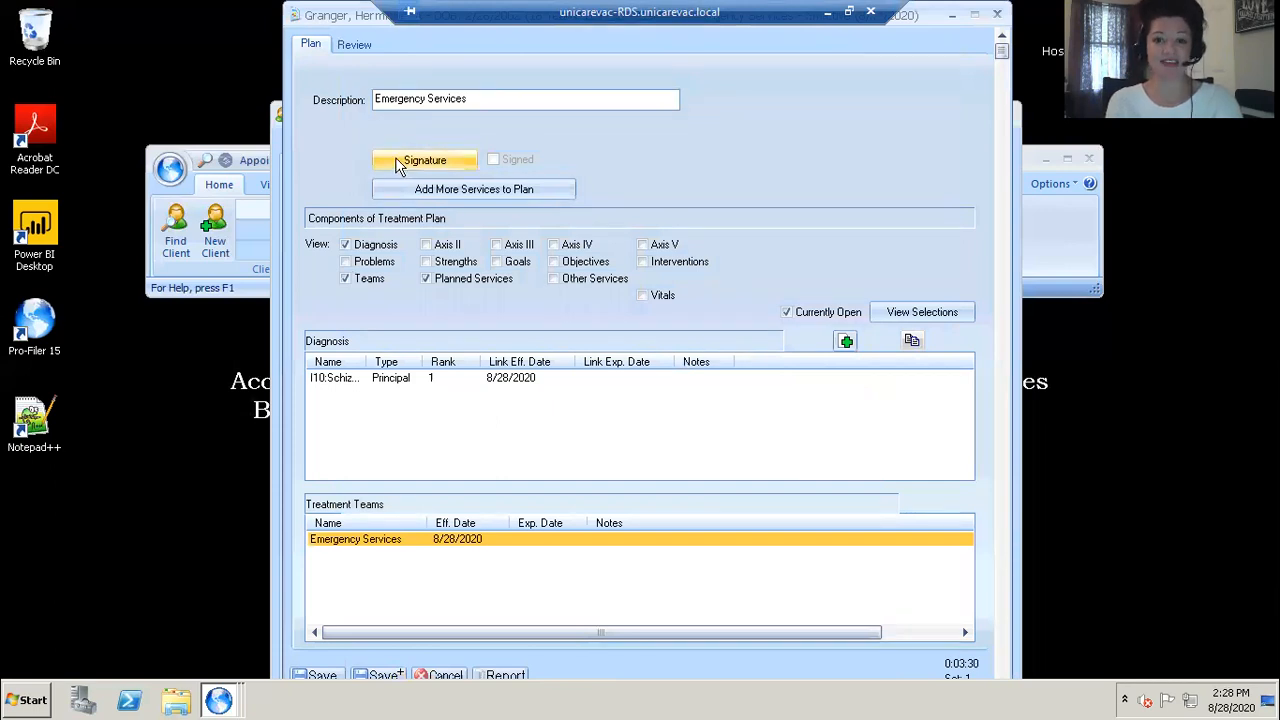
Step: Open the plan signature and set the next review date to Mon Sep 28, 2020
{"action": "left_click", "coordinate": [420, 161]}
{"action": "left_click", "coordinate": [467, 180]}
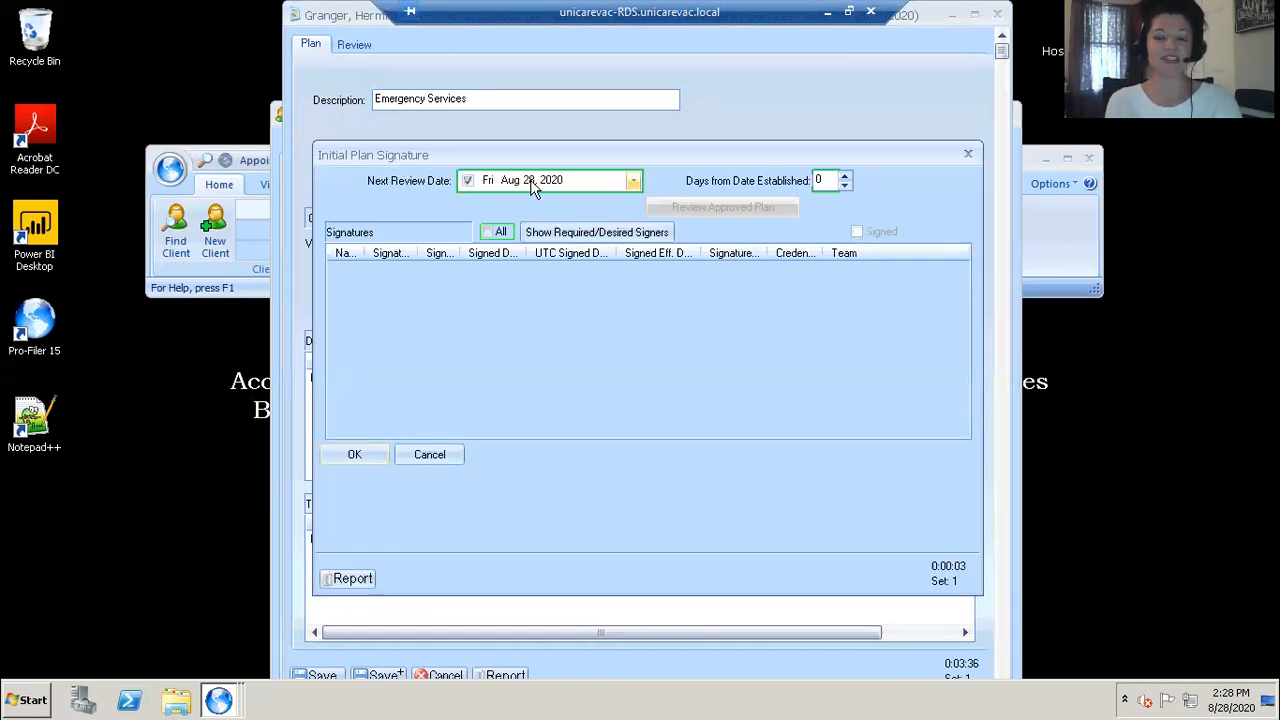
{"action": "left_click", "coordinate": [512, 186]}
{"action": "key", "text": "Up"}
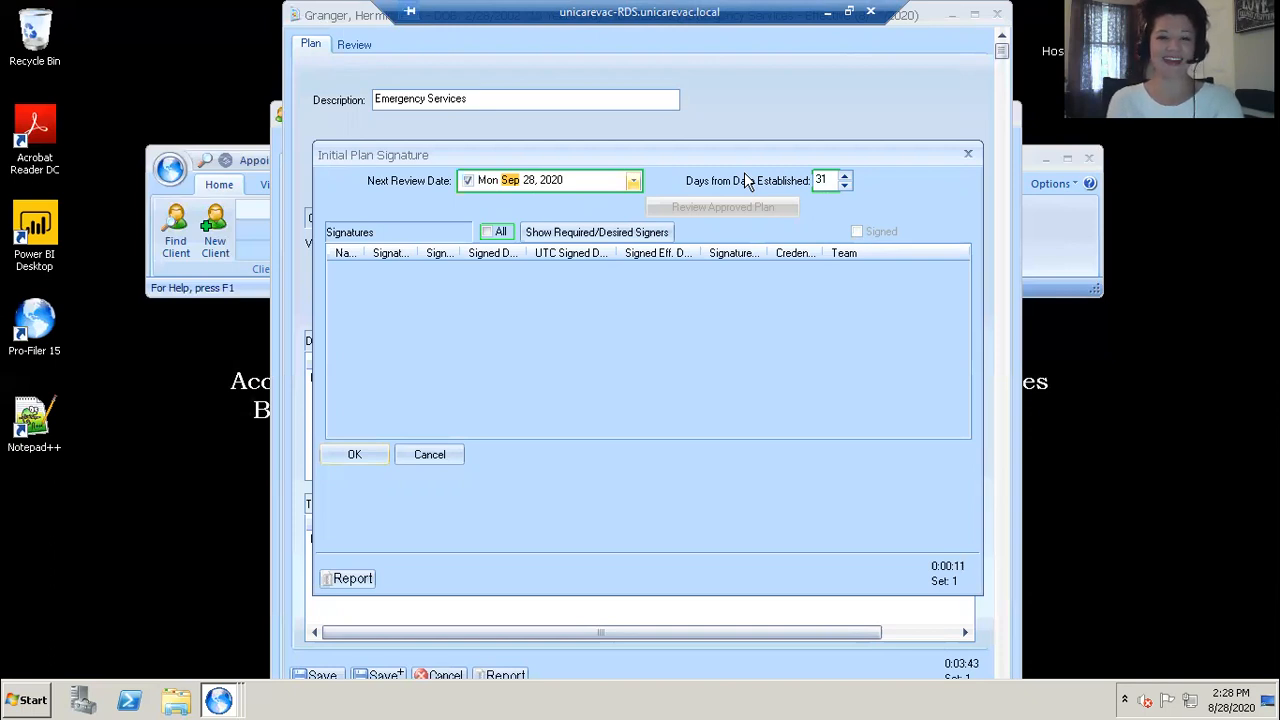
Step: Show all required and desired signers, sign for the provider with signature effective date Aug 28, 2020, and save the plan
{"action": "left_click", "coordinate": [487, 233]}
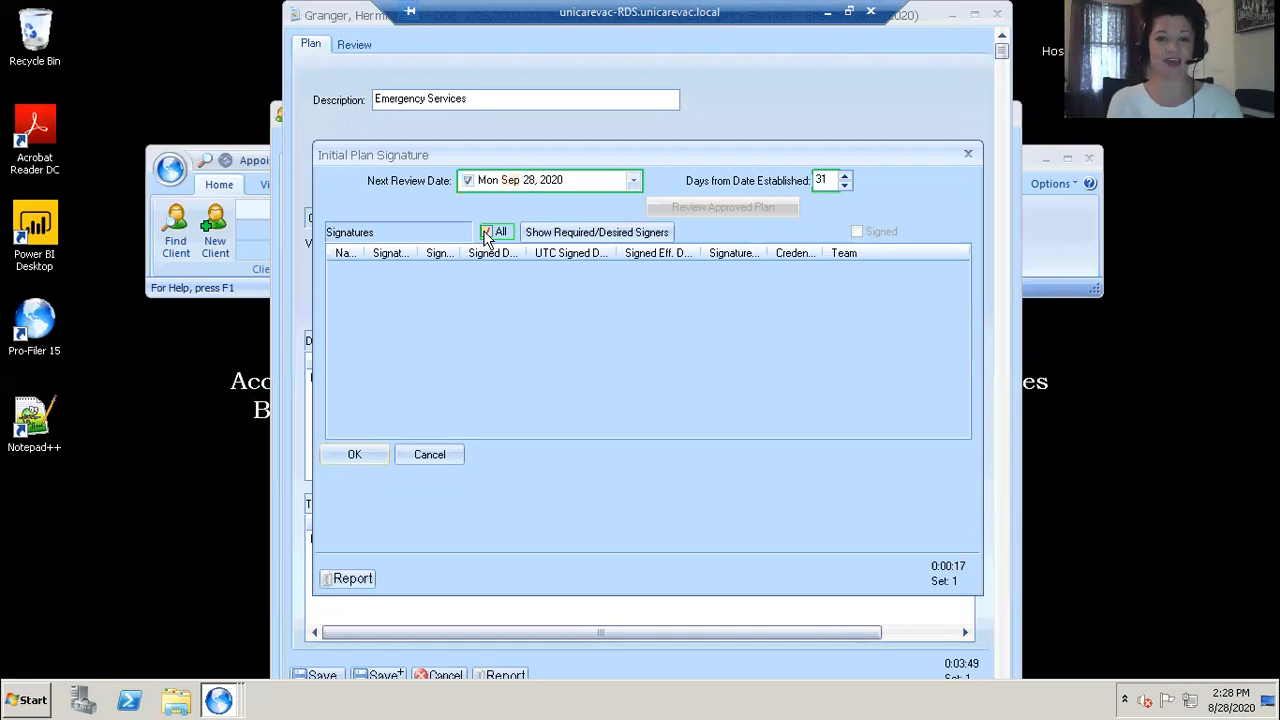
{"action": "left_click", "coordinate": [545, 234]}
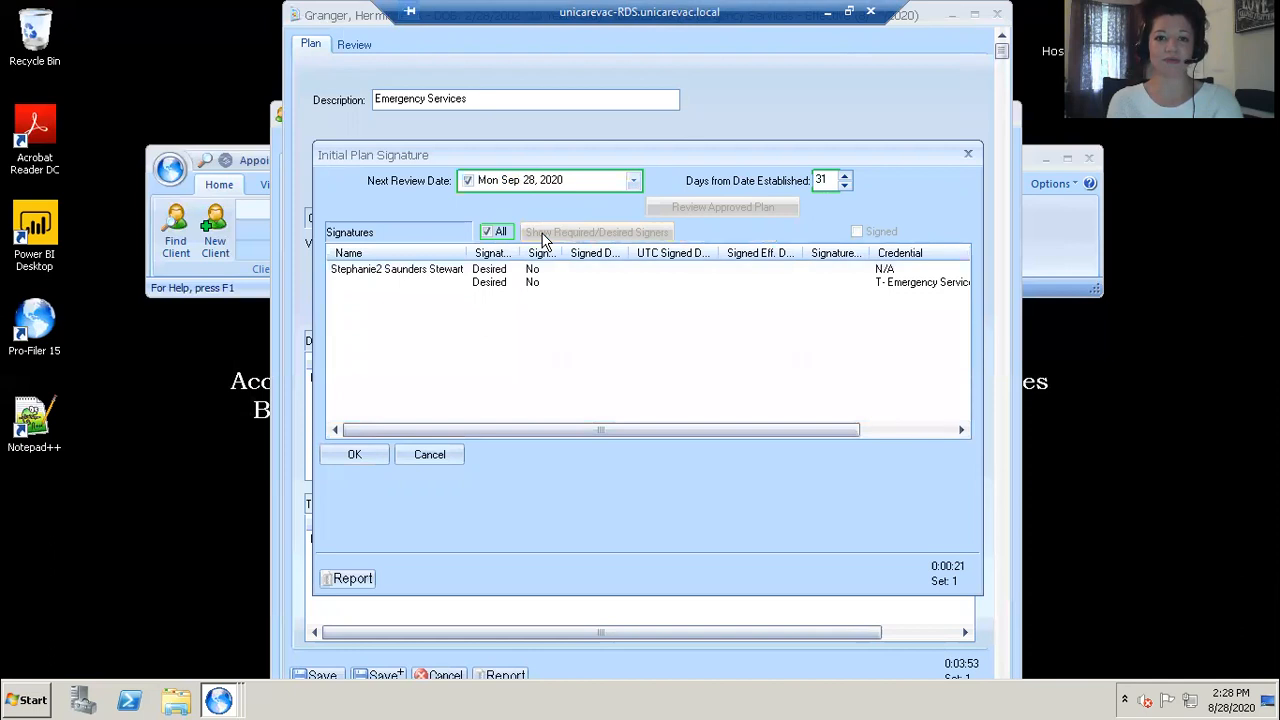
{"action": "double_click", "coordinate": [458, 272]}
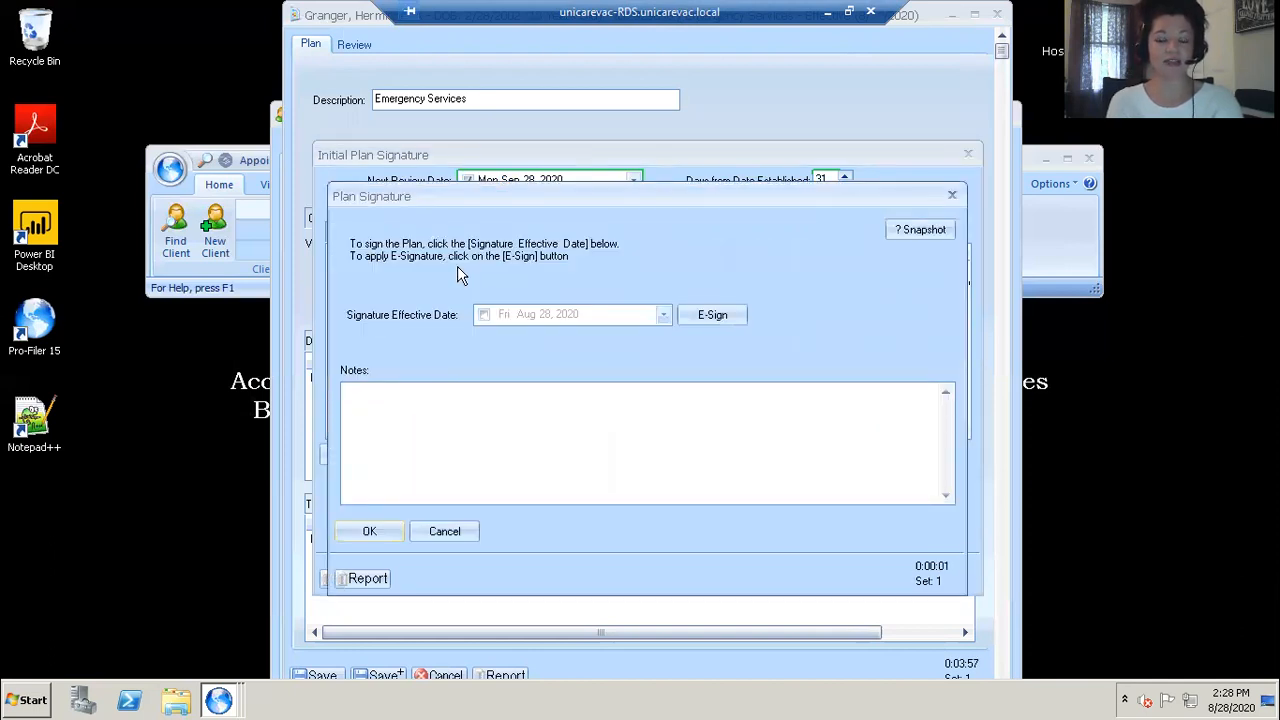
{"action": "left_click", "coordinate": [484, 316]}
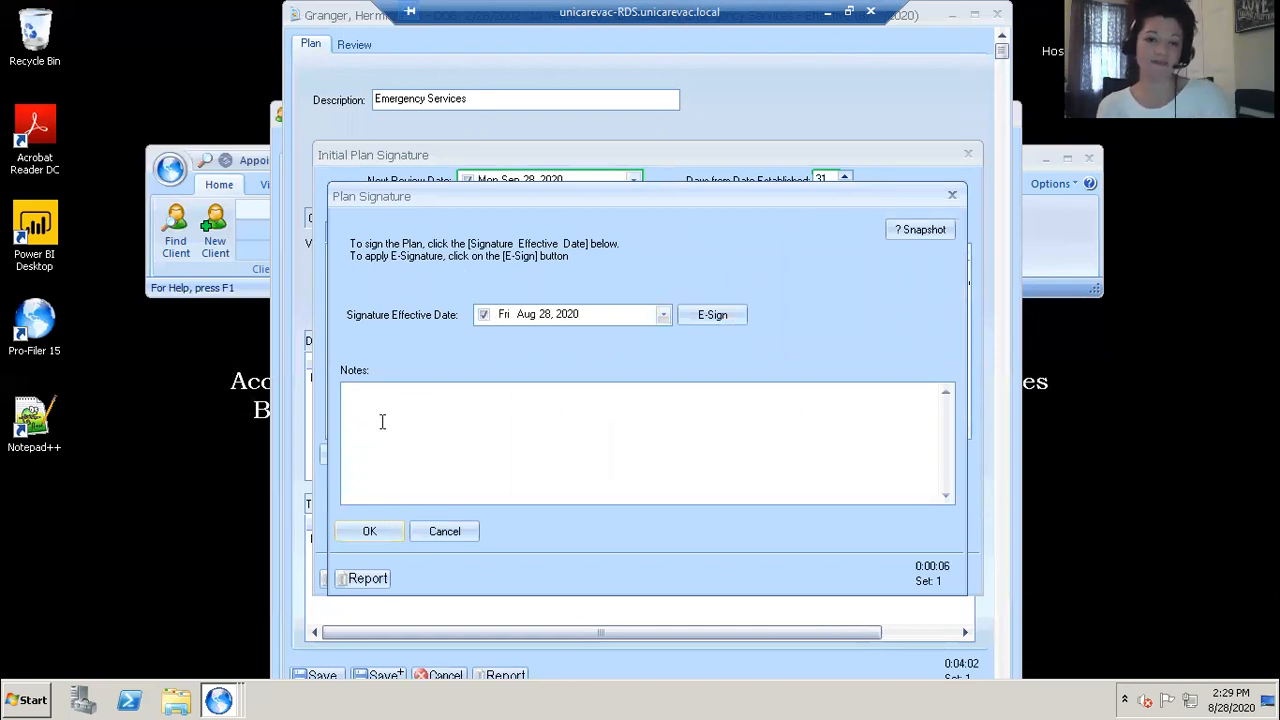
{"action": "left_click", "coordinate": [369, 531]}
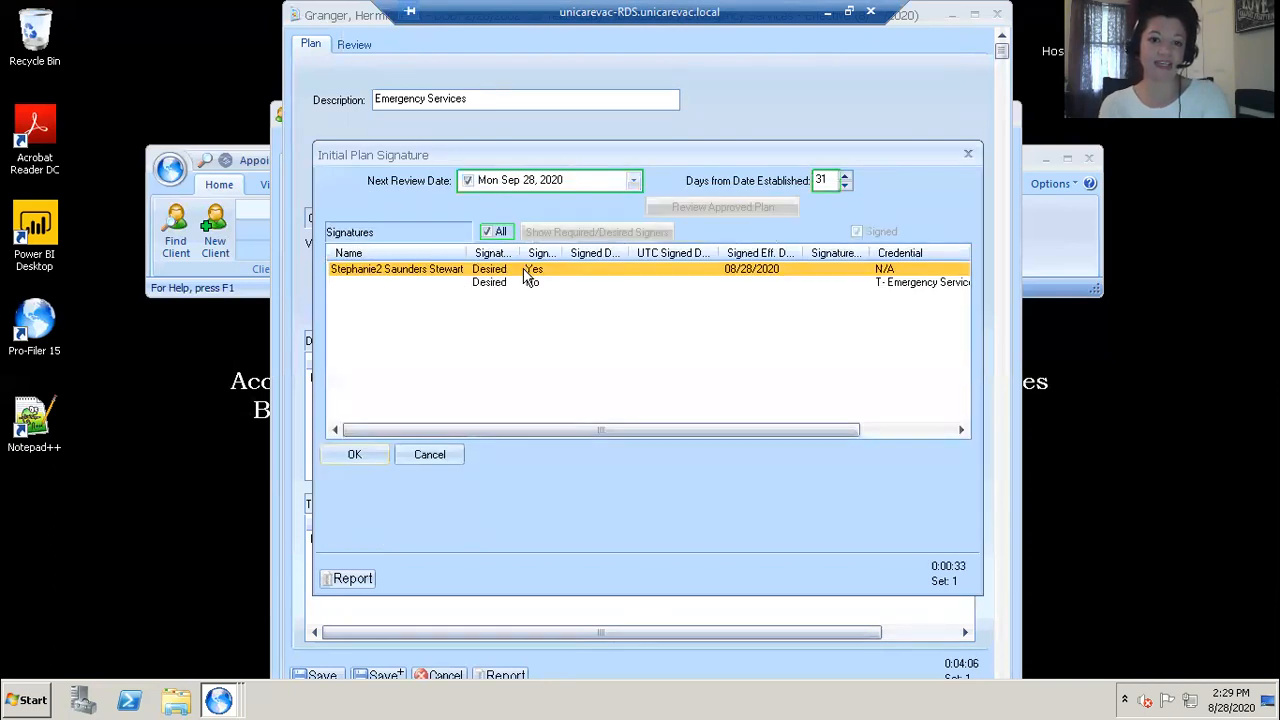
{"action": "left_click", "coordinate": [357, 455]}
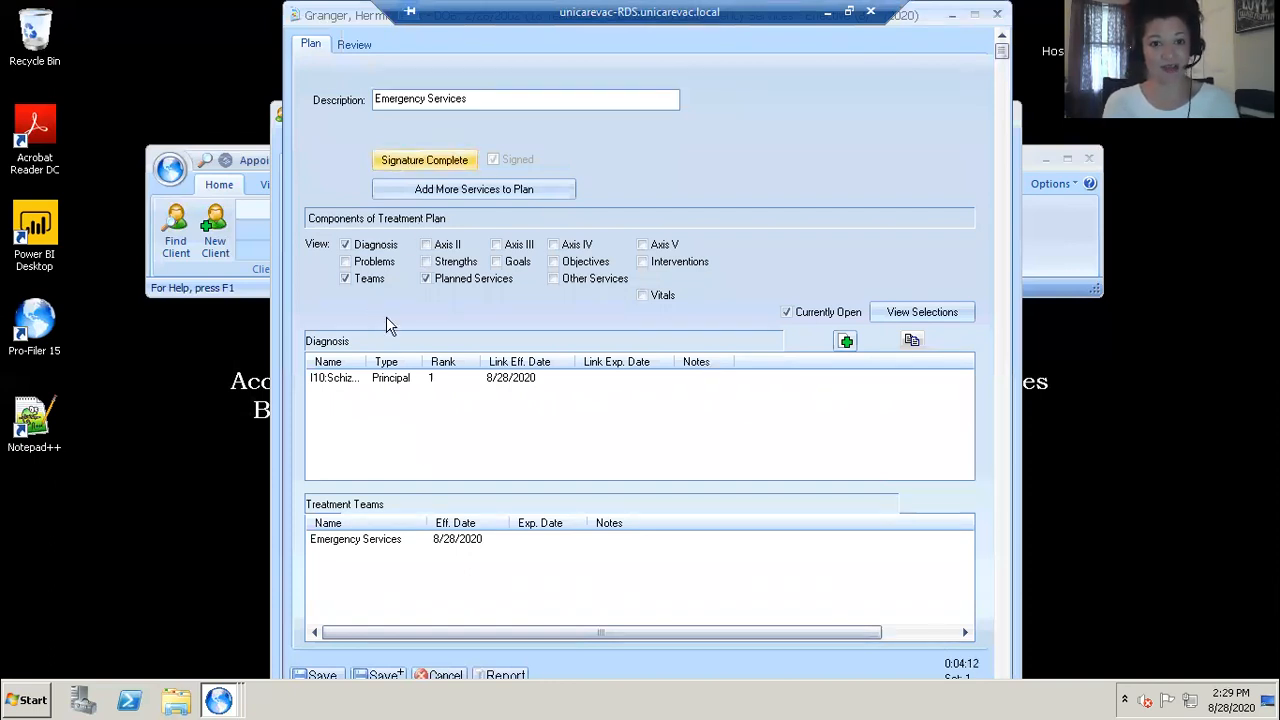
{"action": "left_click", "coordinate": [318, 676]}
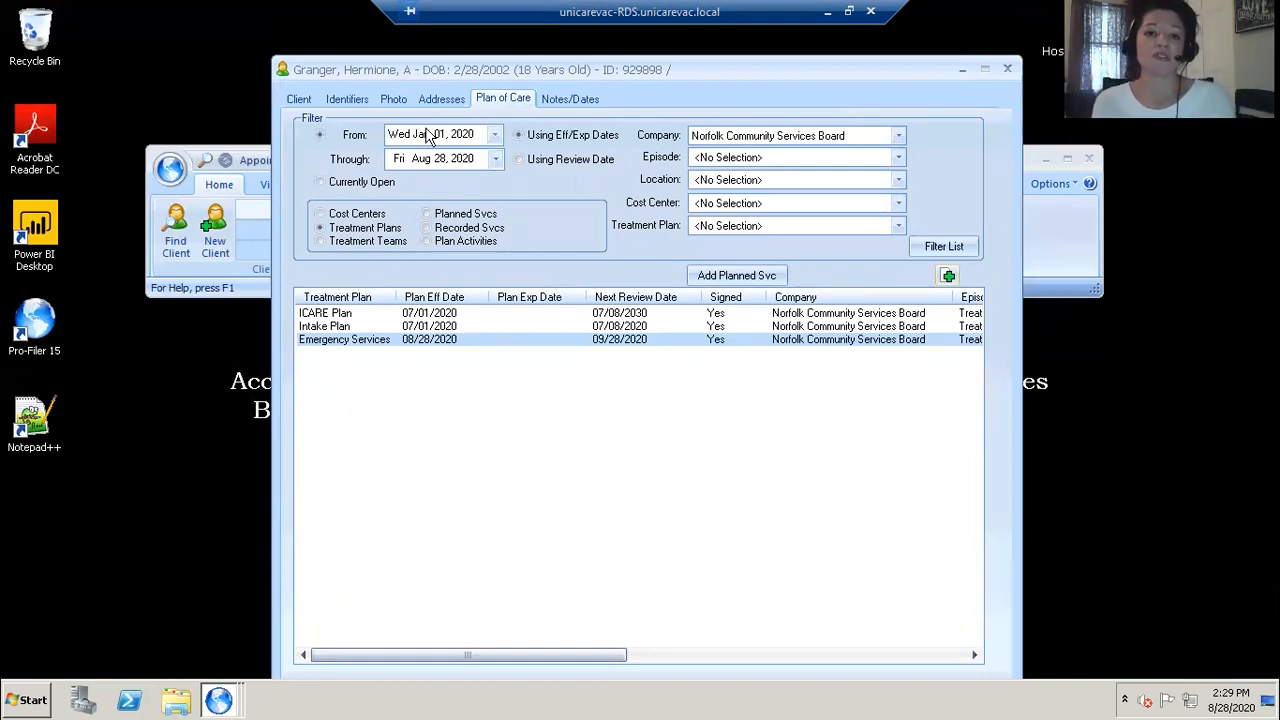
Step: Switch the plan of care list to planned services and filter it by the Emergency Services cost center
{"action": "left_click", "coordinate": [426, 215]}
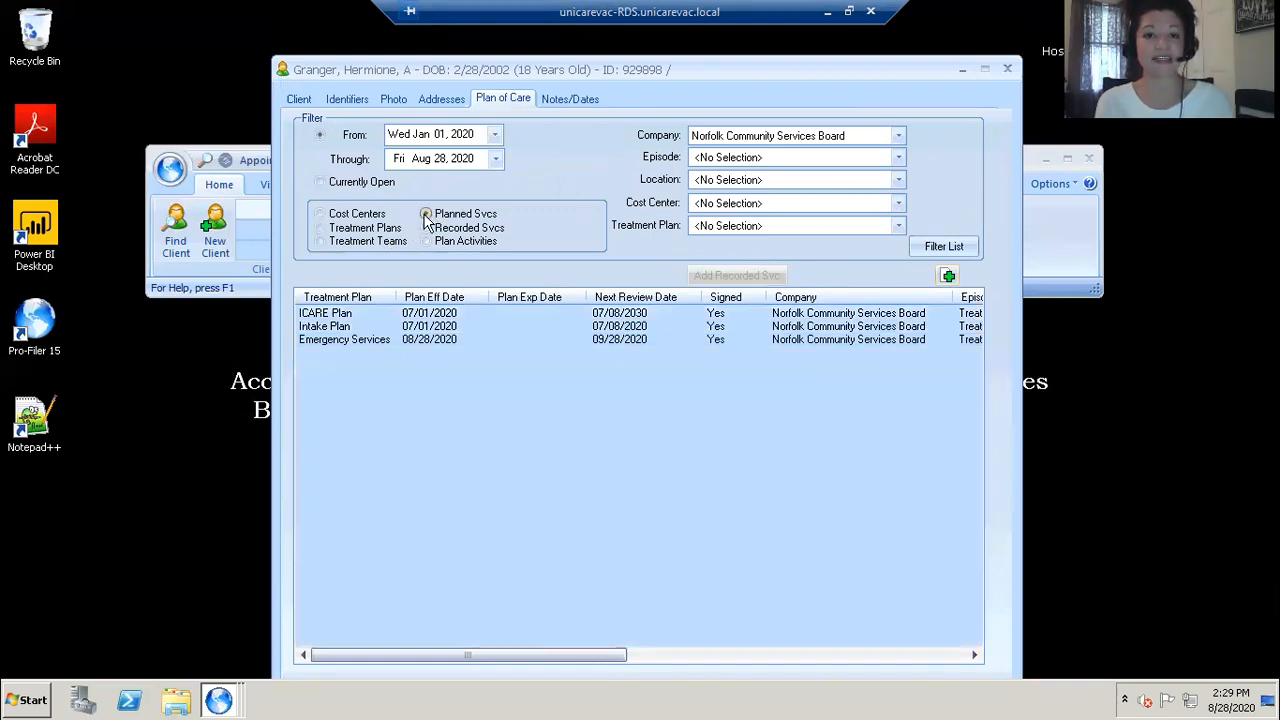
{"action": "left_click", "coordinate": [931, 246]}
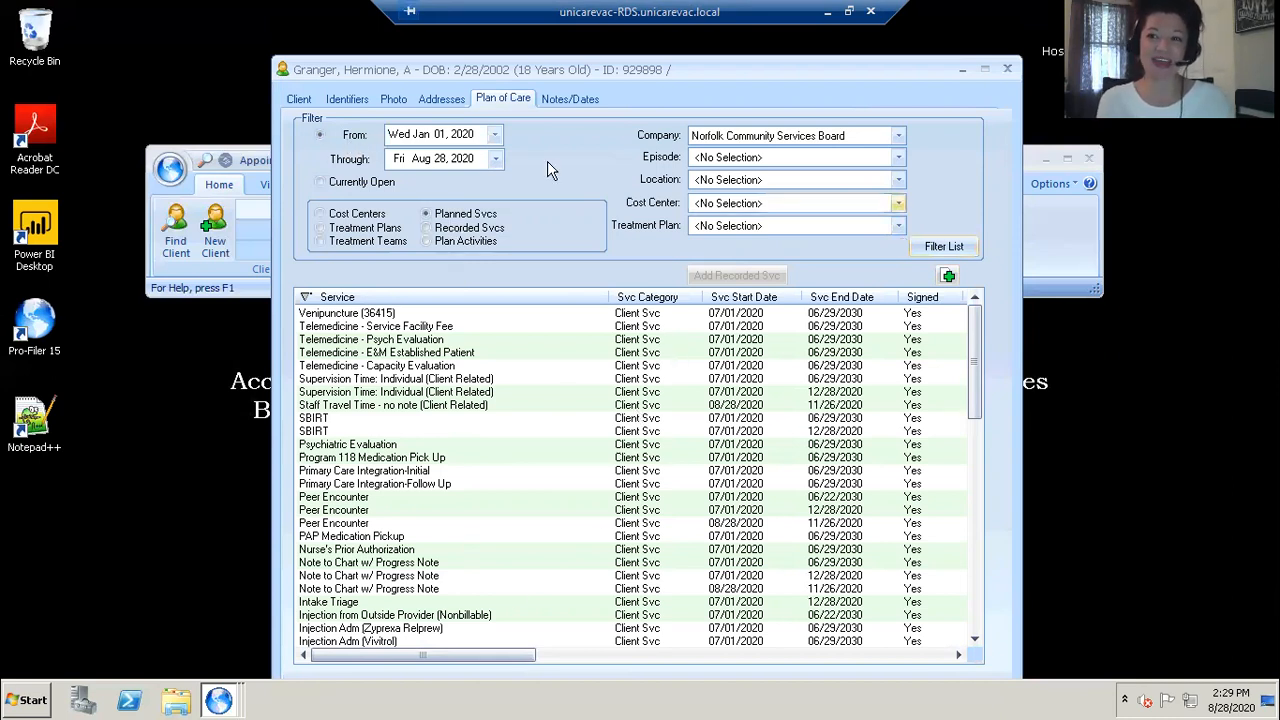
{"action": "left_click", "coordinate": [899, 204]}
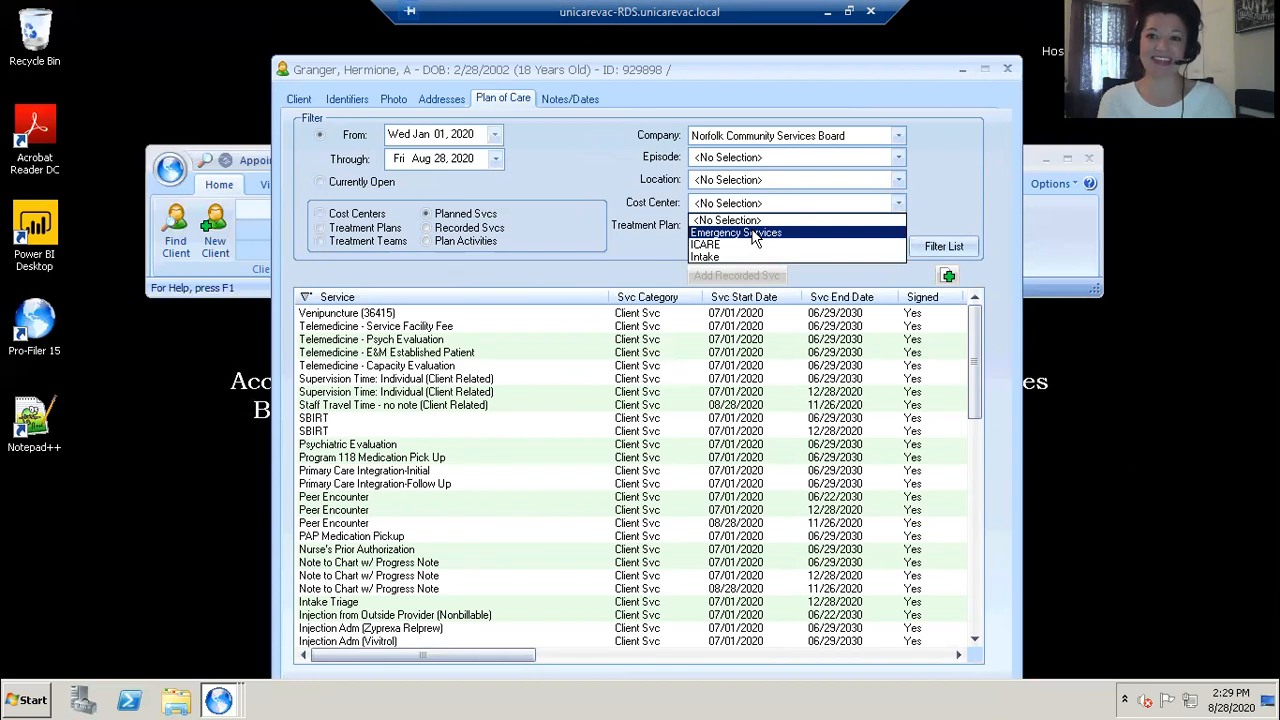
{"action": "left_click", "coordinate": [754, 233]}
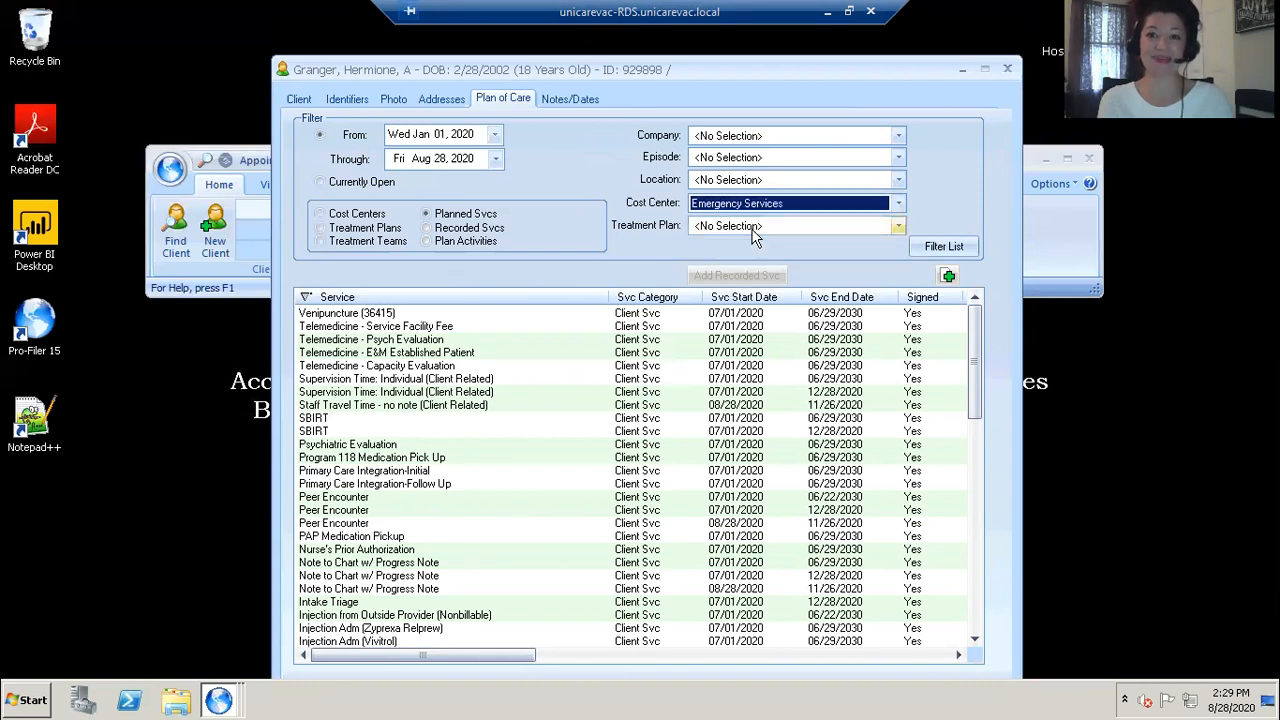
{"action": "left_click", "coordinate": [940, 248]}
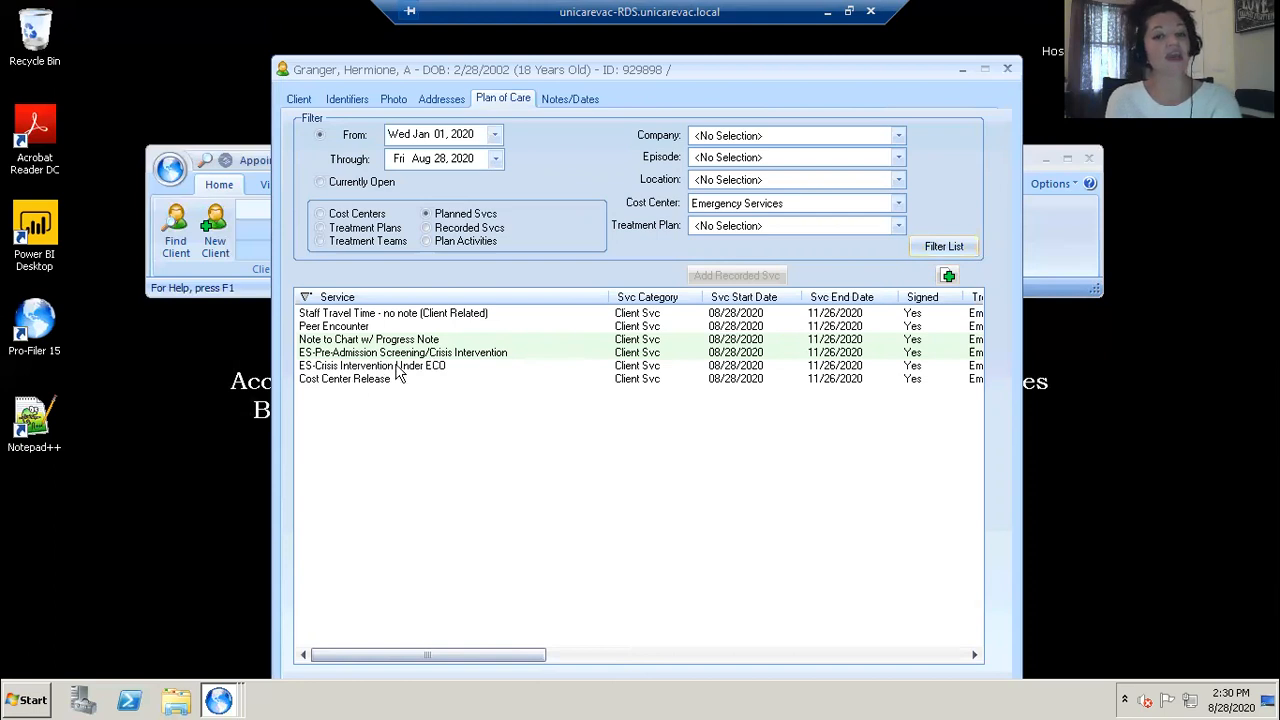
Step: Add a recorded service for the ES-Pre-Admission Screening/Crisis Intervention planned service
{"action": "mouse_move", "coordinate": [429, 377]}
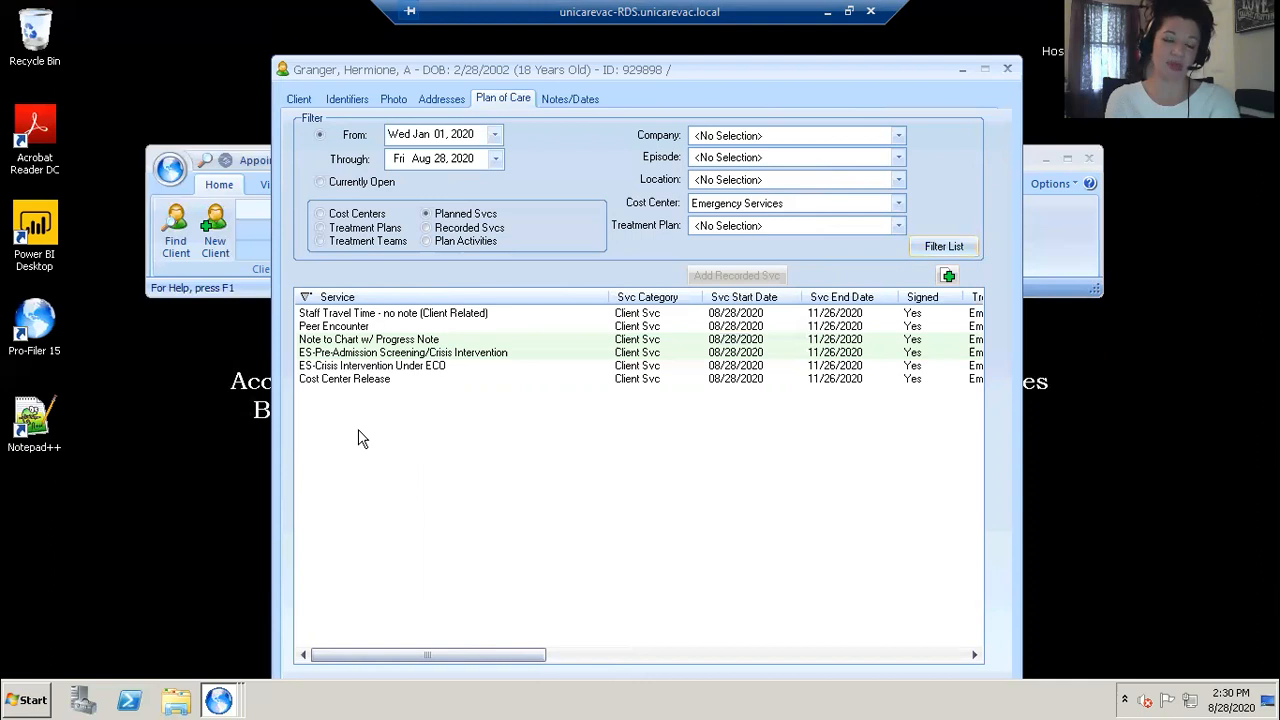
{"action": "mouse_move", "coordinate": [355, 390]}
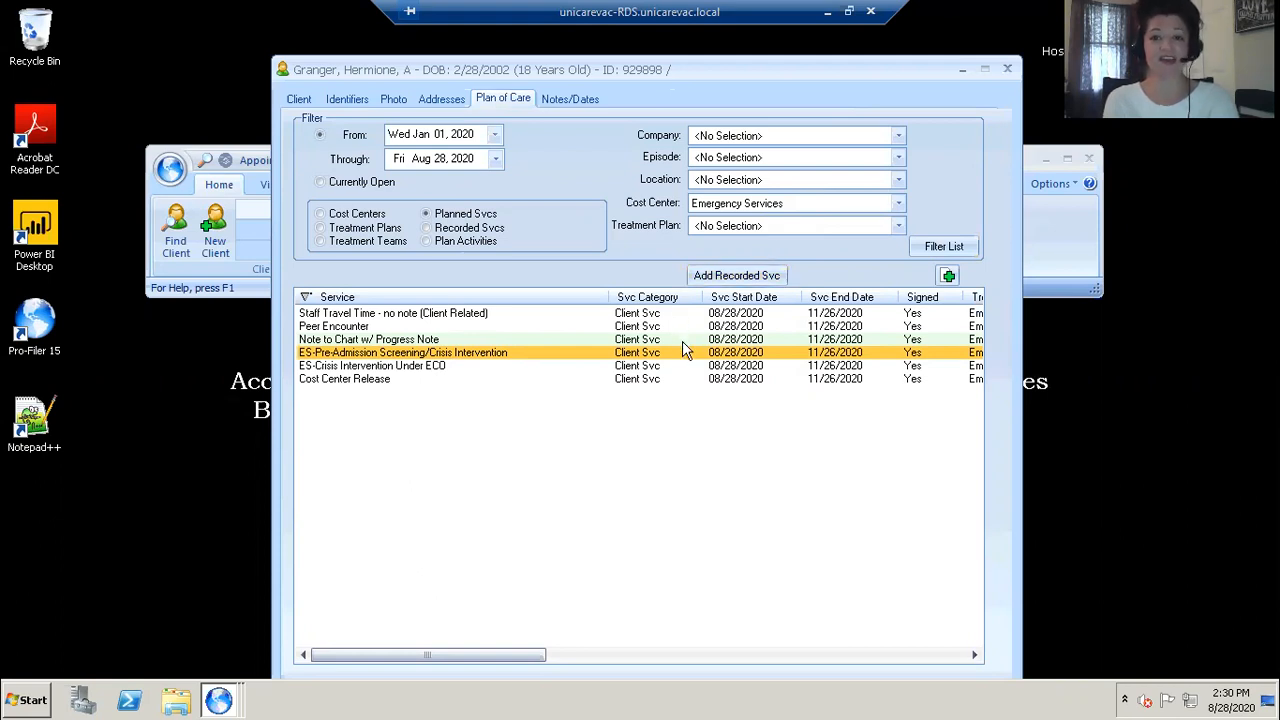
{"action": "left_click", "coordinate": [736, 277]}
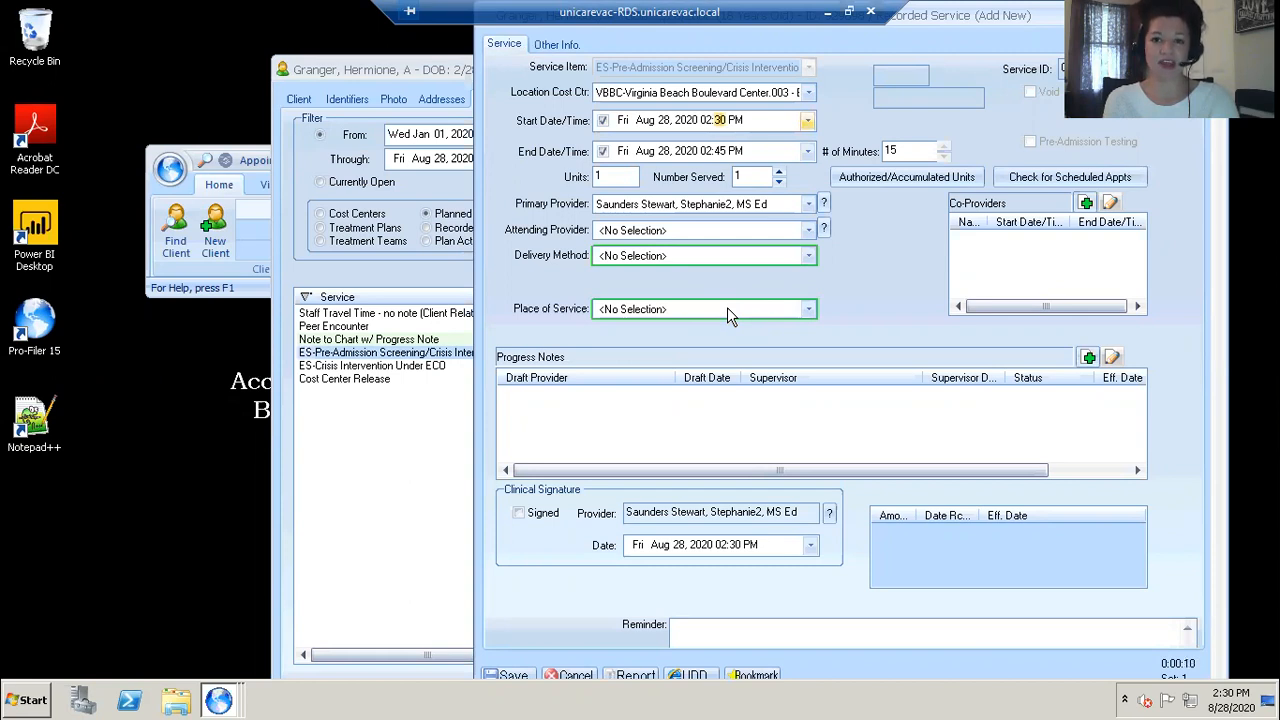
Step: Set the service start time to 02:08 PM and the number of minutes to 60
{"action": "type", "text": "08"}
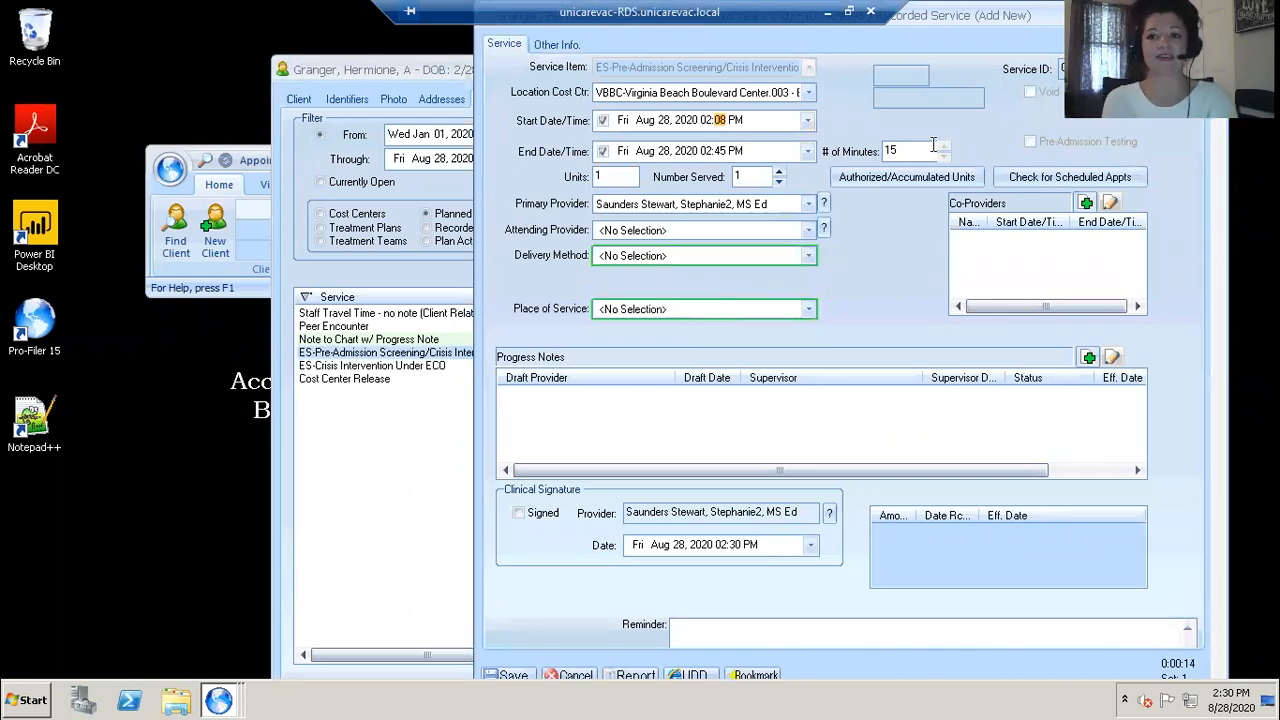
{"action": "left_click_drag", "start_coordinate": [907, 150], "coordinate": [815, 168]}
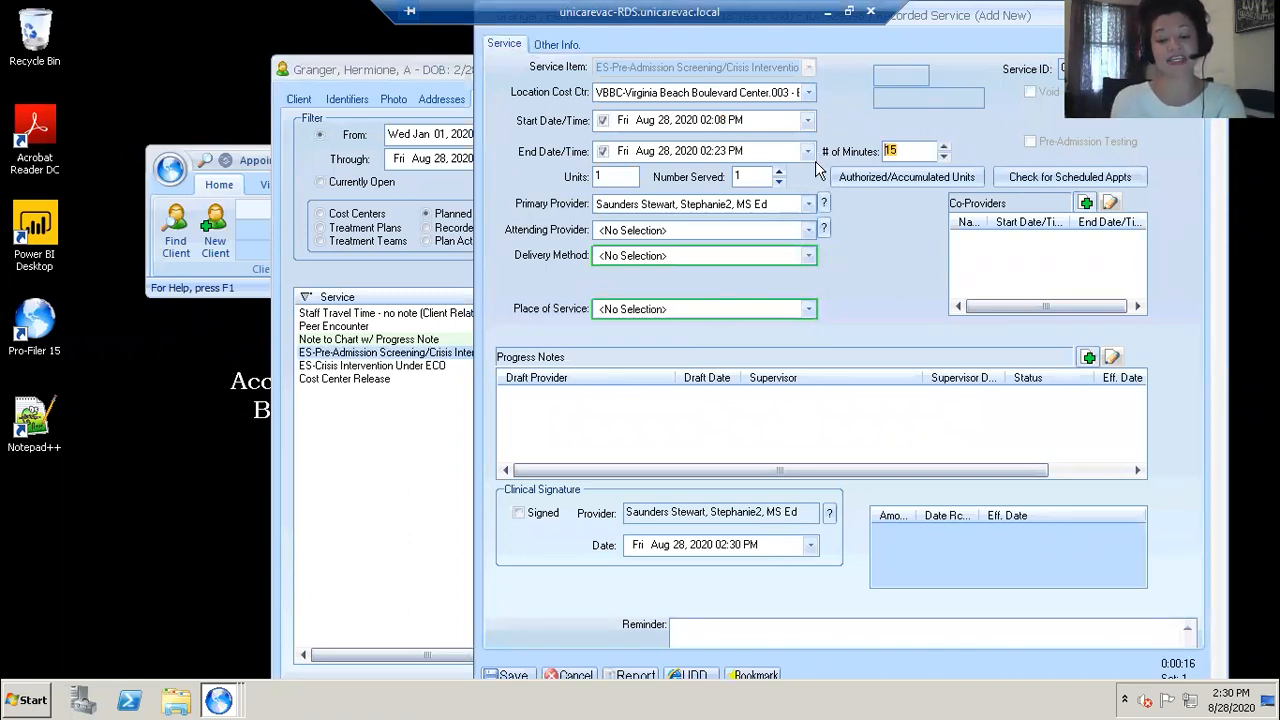
{"action": "type", "text": "60"}
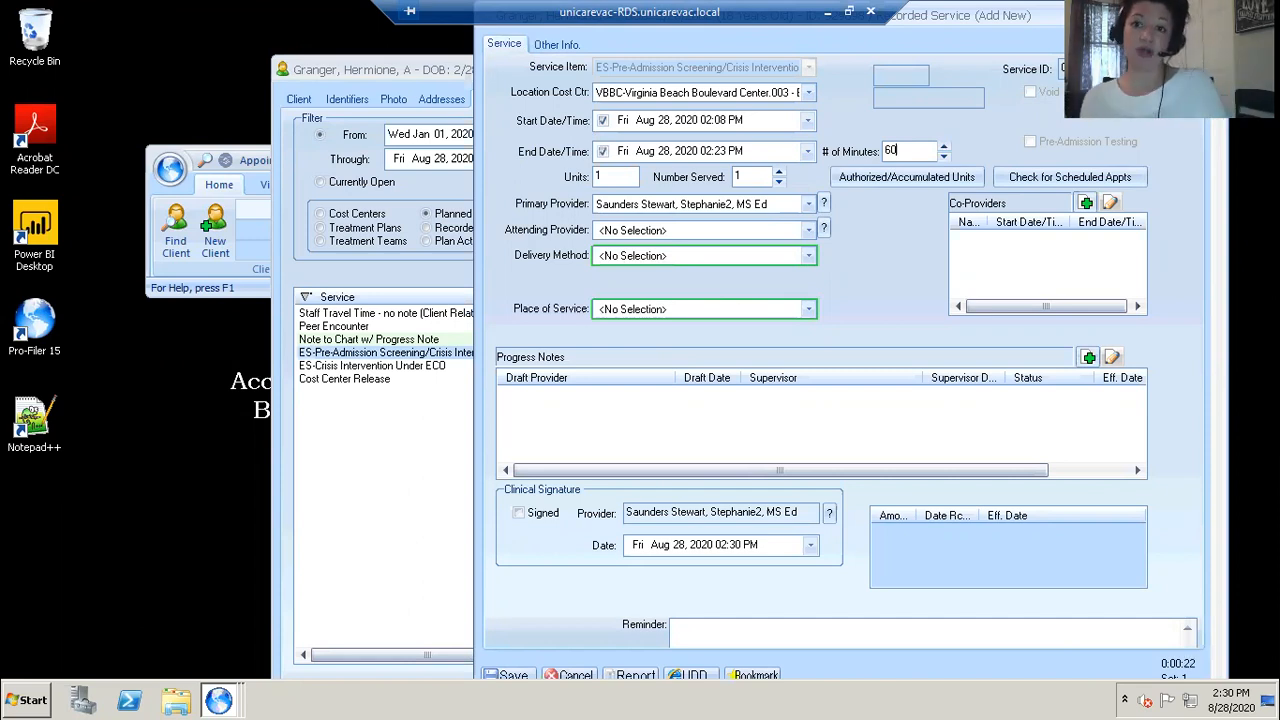
{"action": "left_click", "coordinate": [706, 151]}
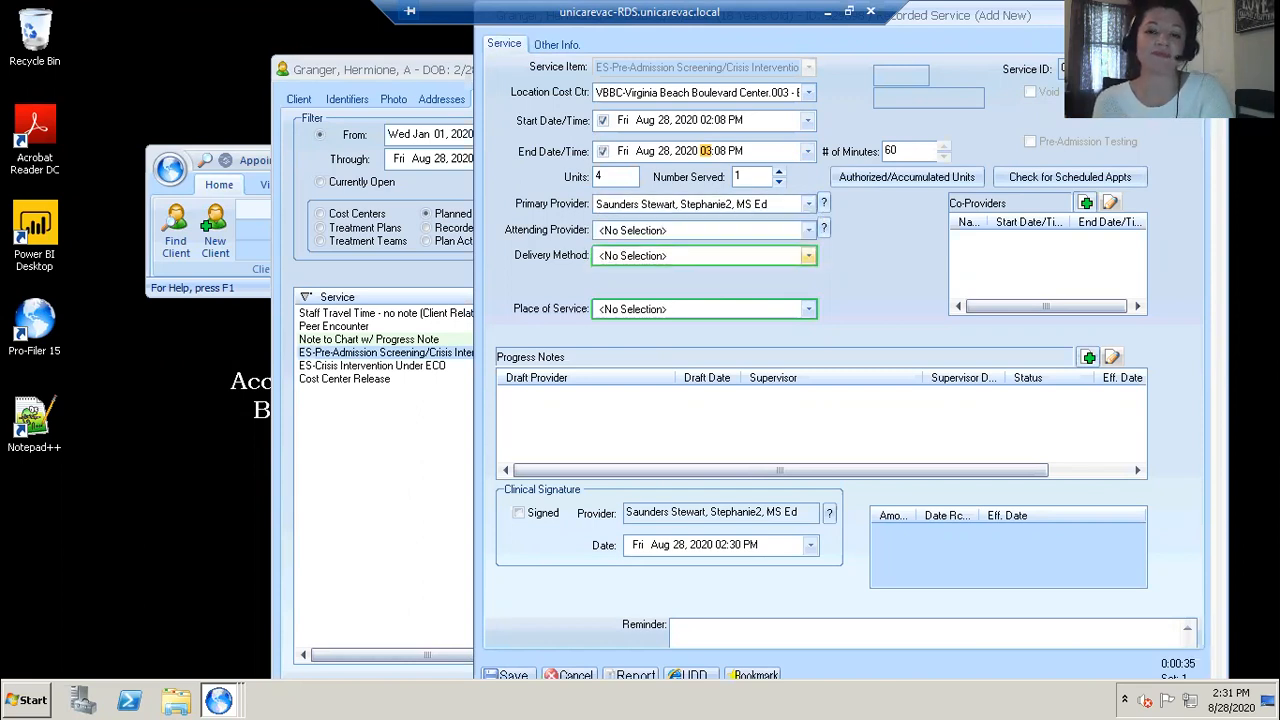
Step: Set the delivery method to COVID19 FF by Telehealth and the place of service to Non-State Medical Hospital
{"action": "left_click", "coordinate": [808, 255]}
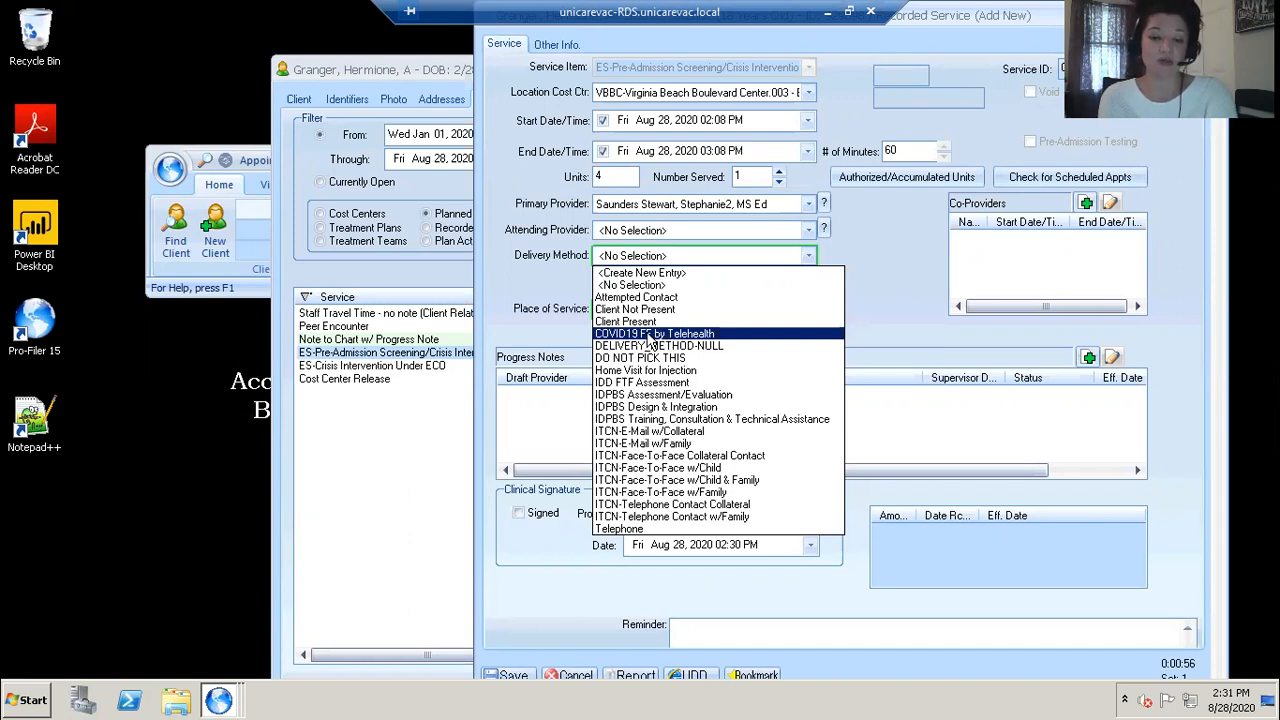
{"action": "left_click", "coordinate": [648, 334]}
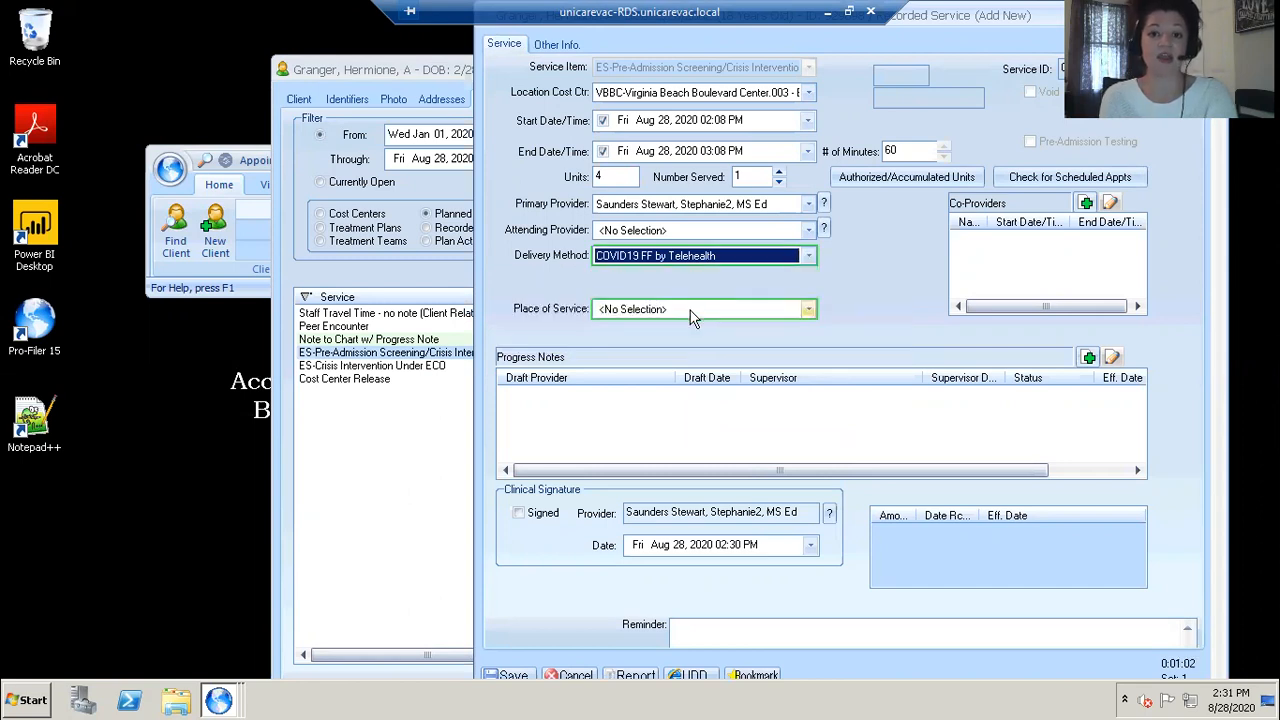
{"action": "left_click", "coordinate": [809, 312]}
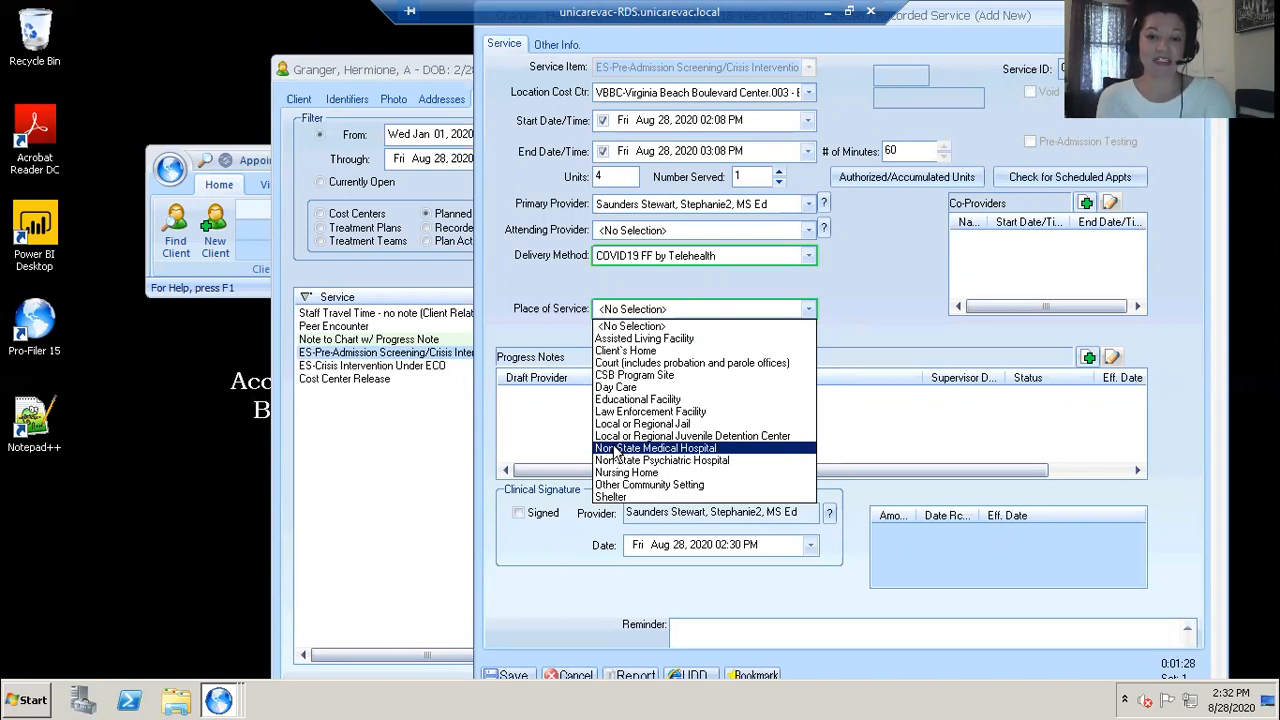
{"action": "left_click", "coordinate": [616, 448]}
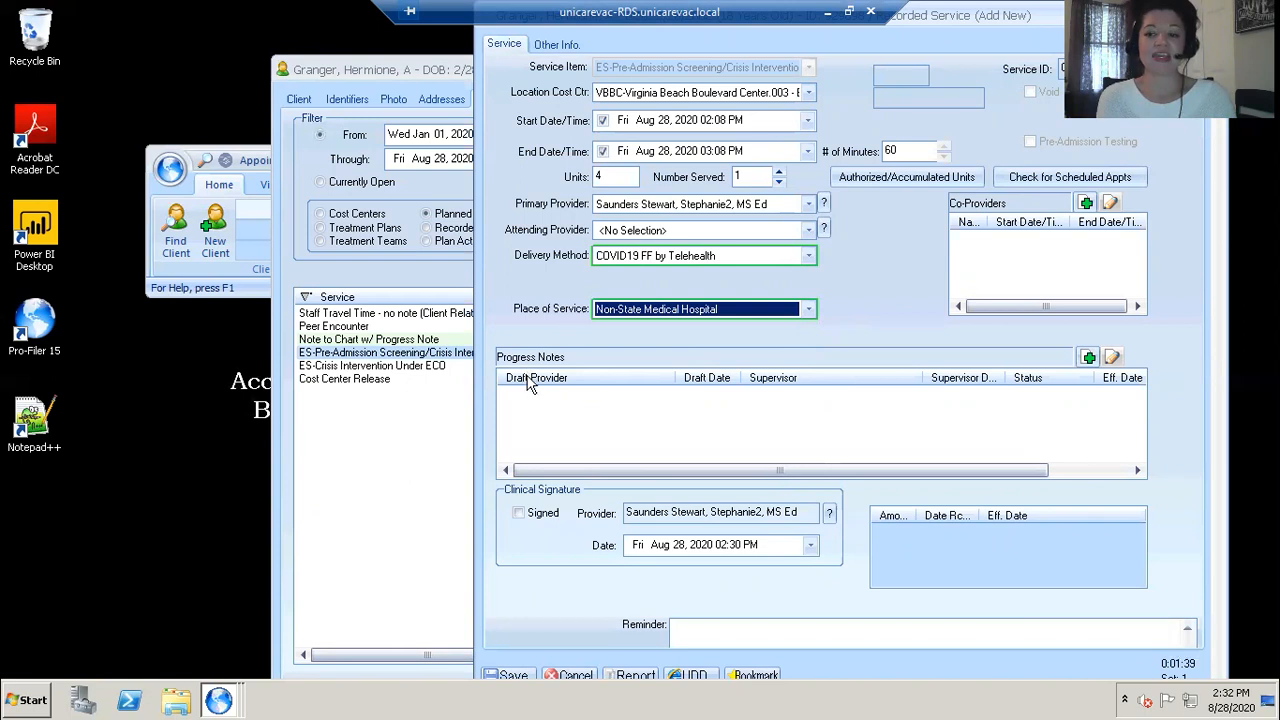
Step: Add a progress note using the Emergency Services Pre-Admission Screening template, sign the final signature date, and accept it
{"action": "left_click", "coordinate": [1088, 358]}
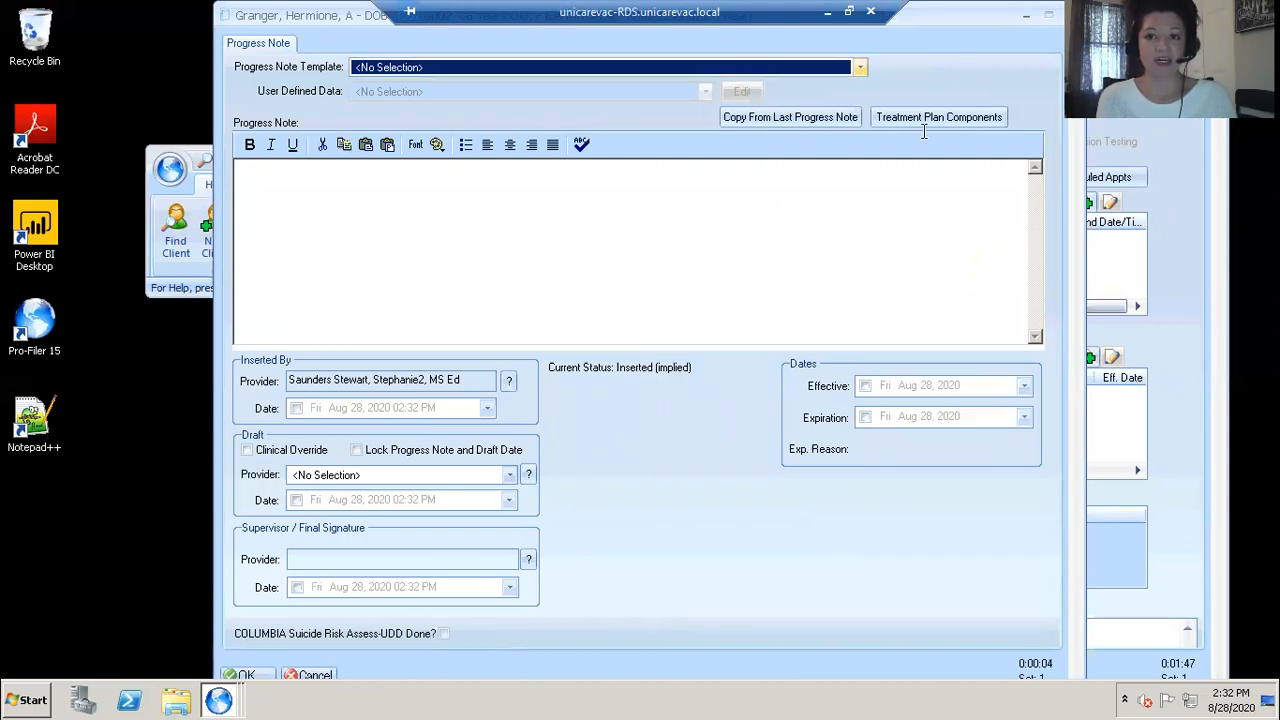
{"action": "key", "text": "alt+Down"}
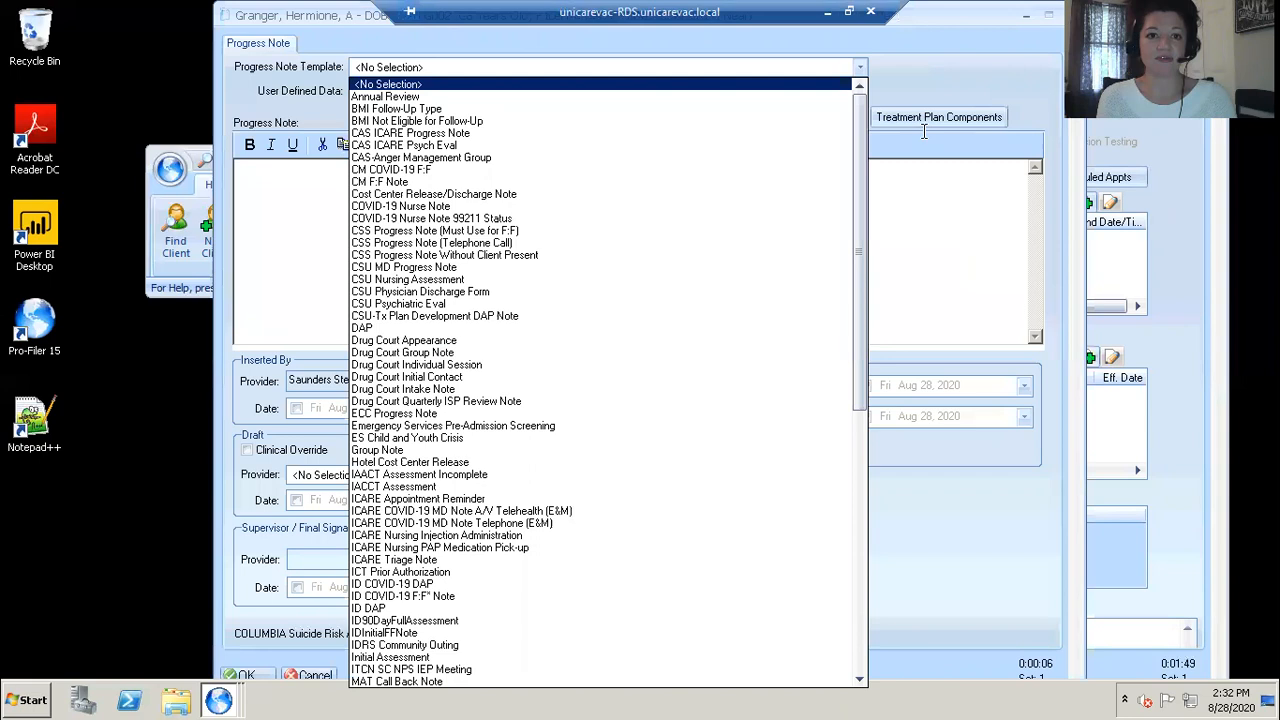
{"action": "left_click", "coordinate": [452, 427]}
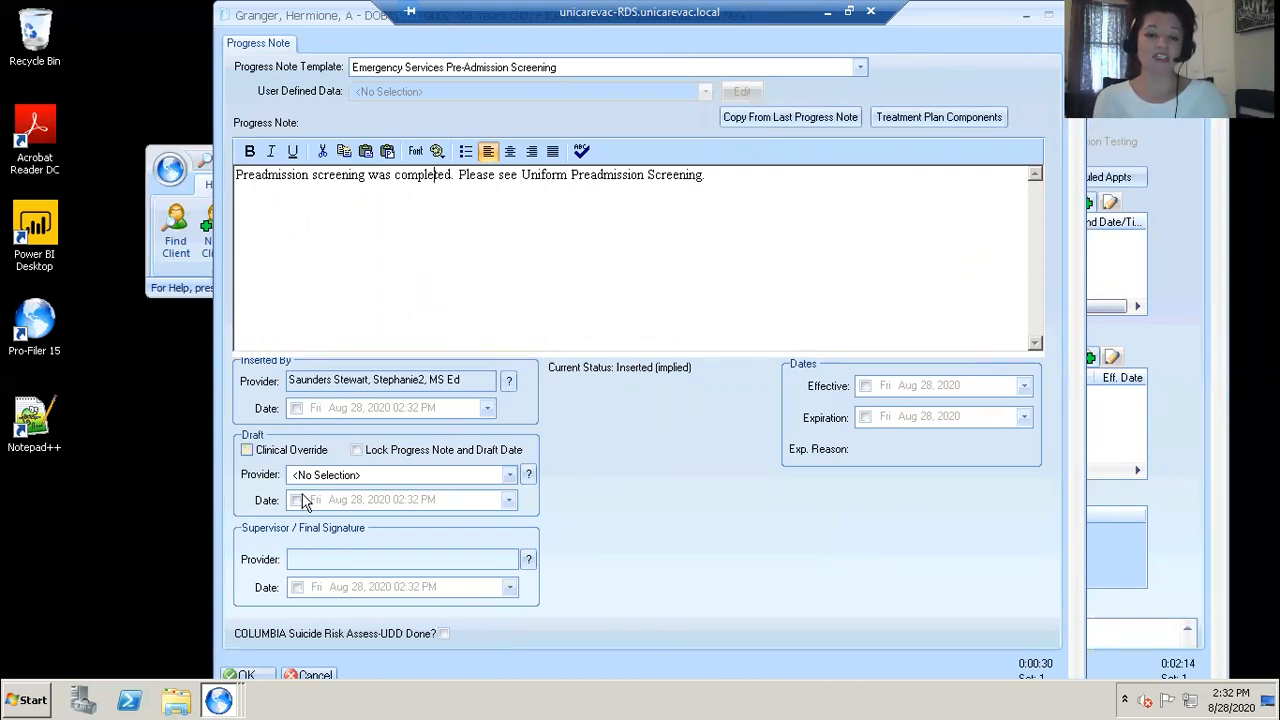
{"action": "left_click", "coordinate": [296, 587]}
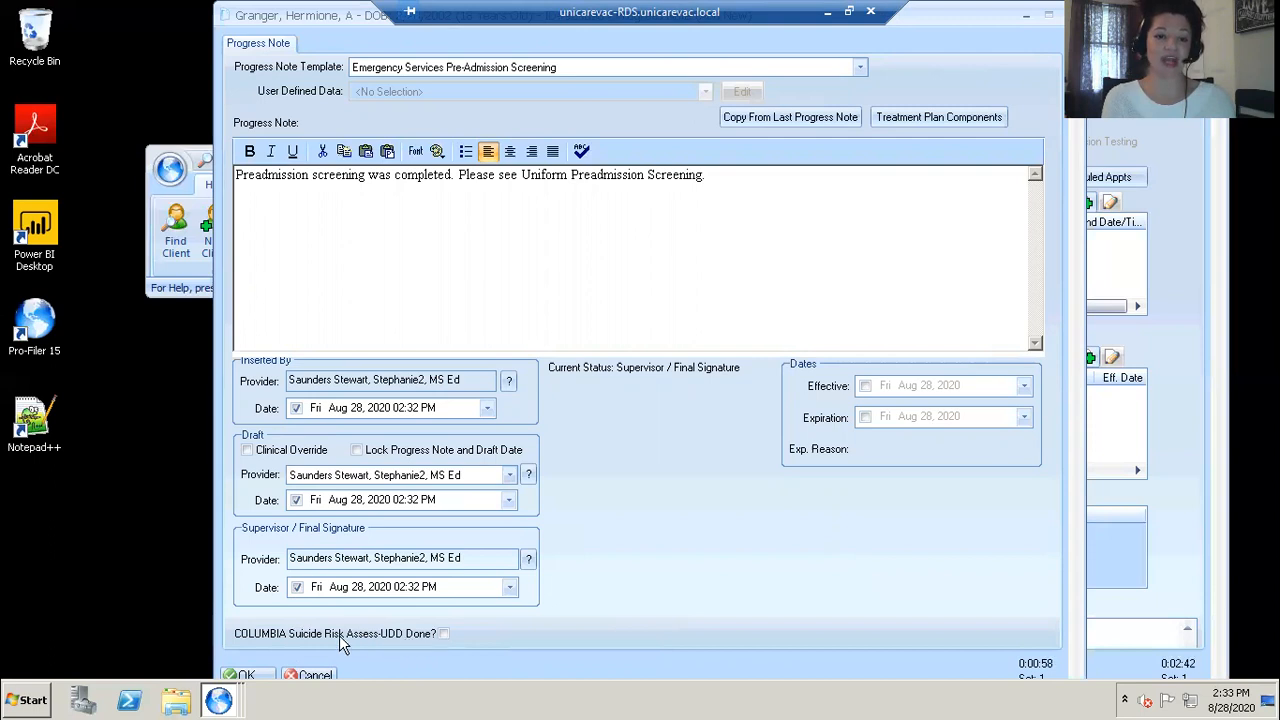
{"action": "left_click", "coordinate": [264, 678]}
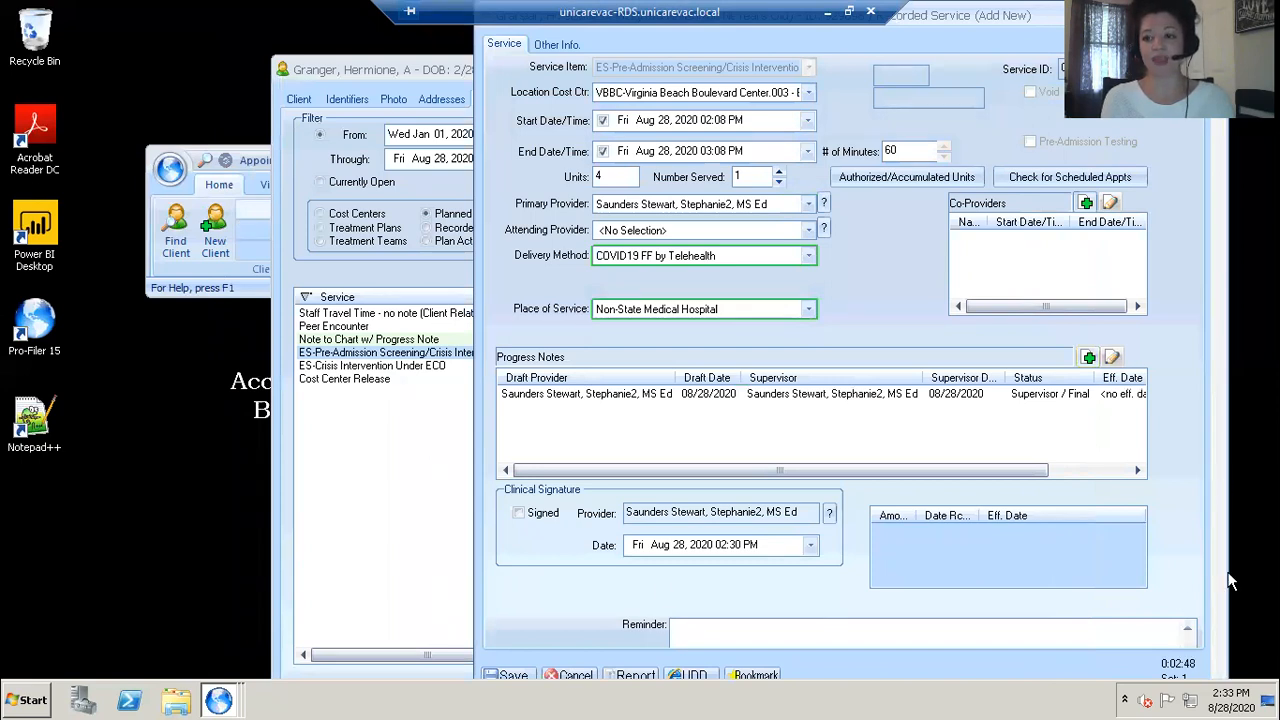
Step: Set the service subtype to 01 - Crisis Intervention and save the recorded service
{"action": "scroll", "coordinate": [1222, 620], "scroll_direction": "down", "scroll_amount": 3}
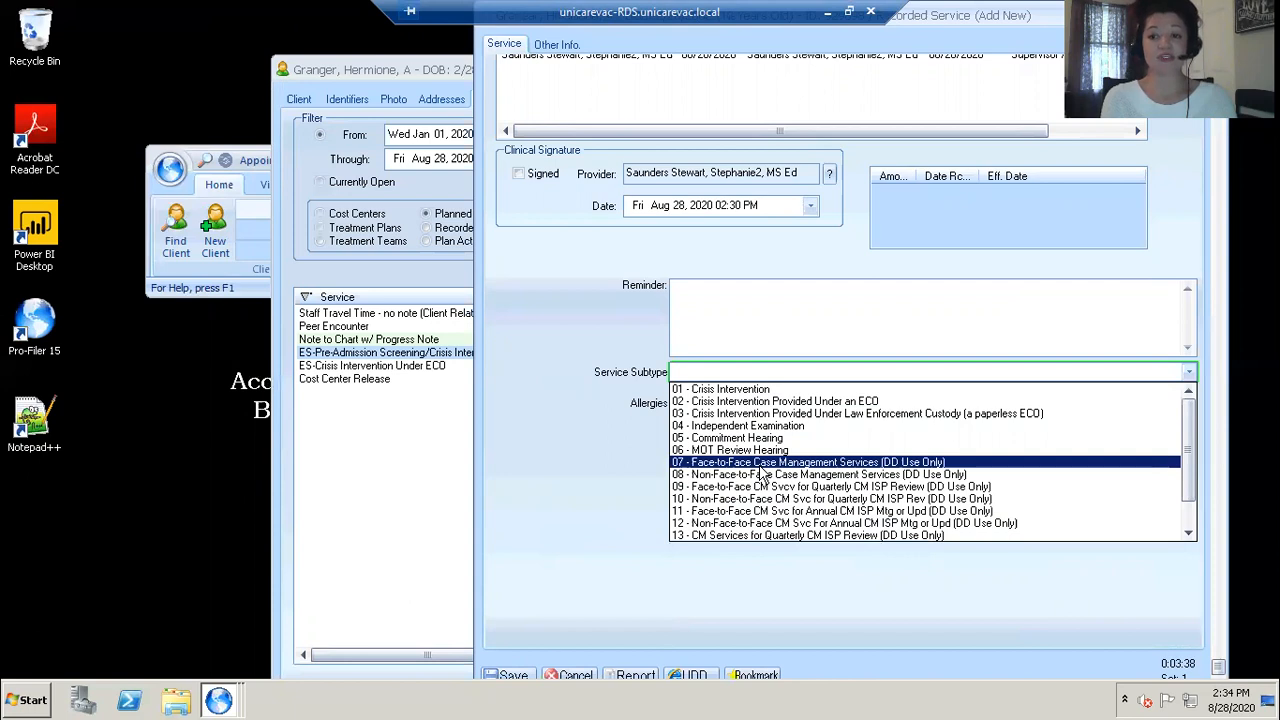
{"action": "left_click", "coordinate": [737, 389]}
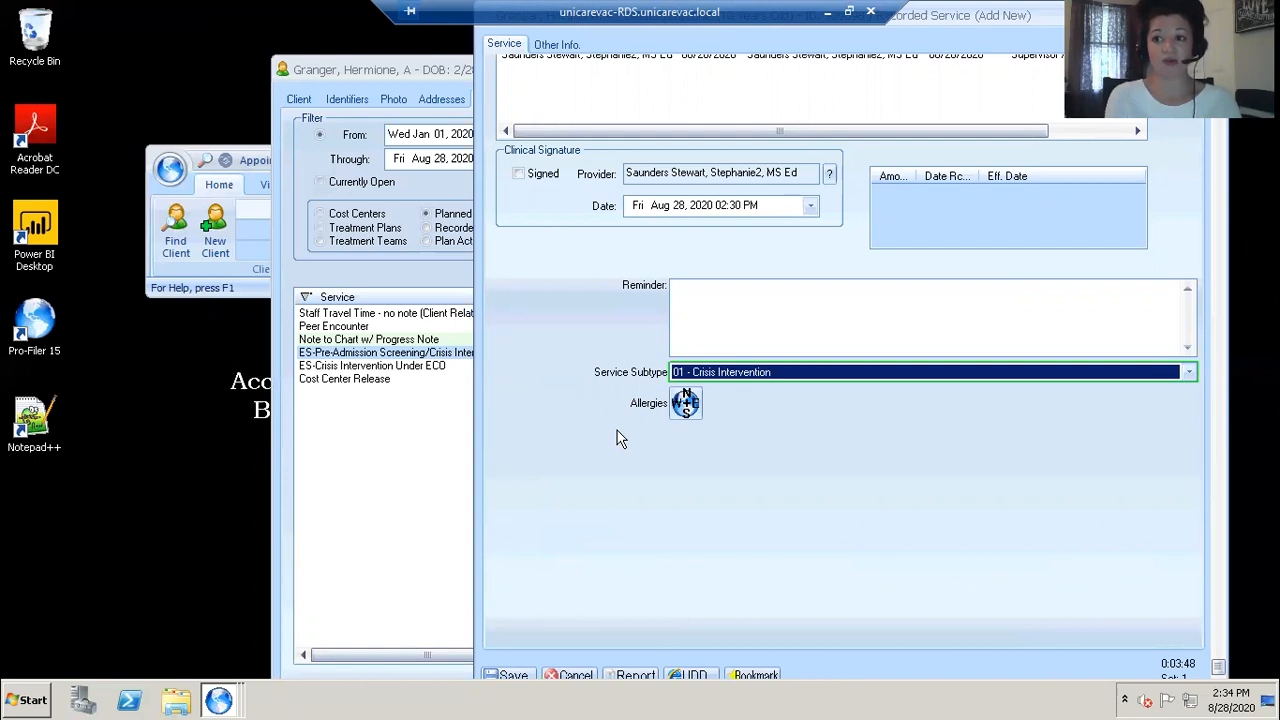
{"action": "left_click", "coordinate": [514, 679]}
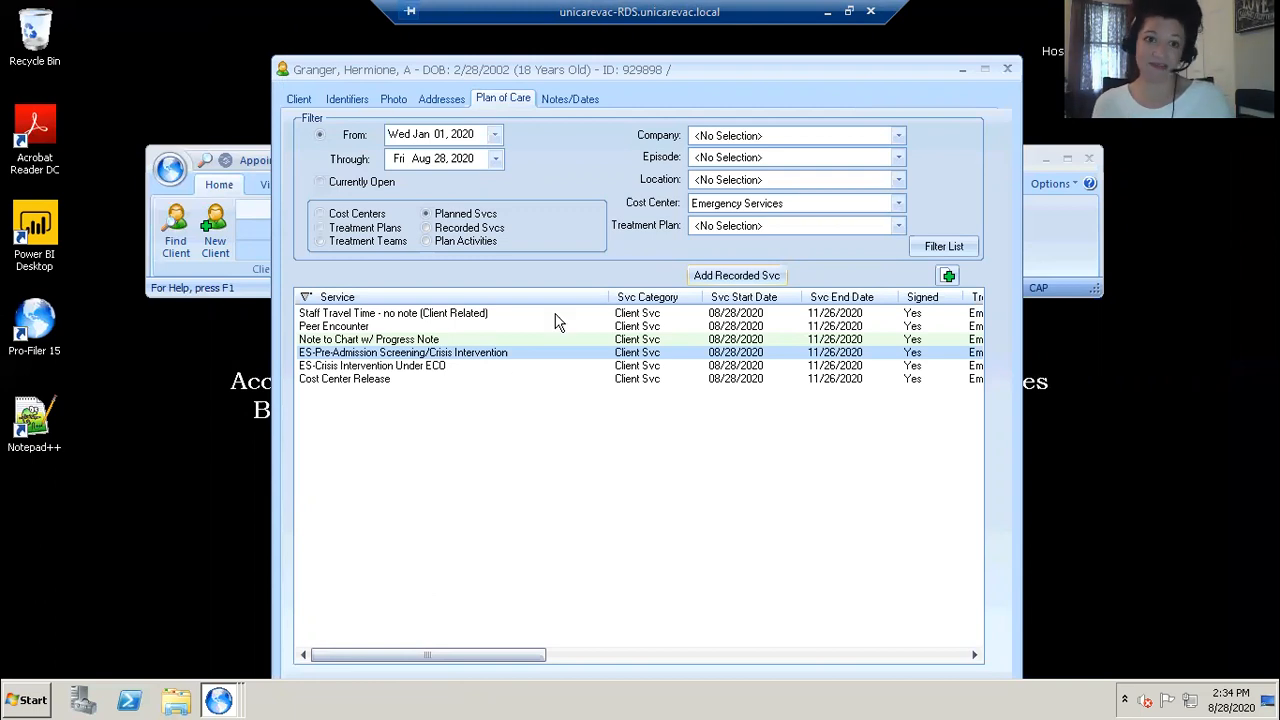
Step: Save the client record without providing values for the incomplete desired fields
{"action": "left_click_drag", "start_coordinate": [363, 72], "coordinate": [359, 18]}
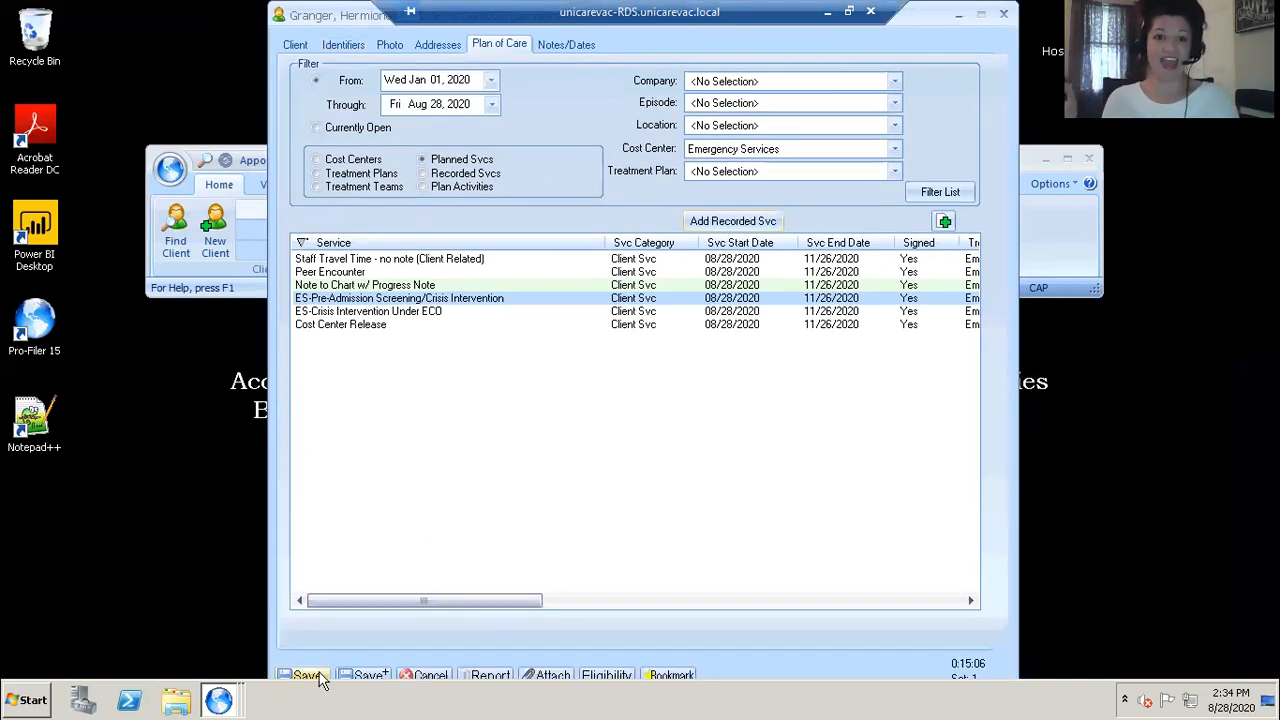
{"action": "left_click", "coordinate": [319, 677]}
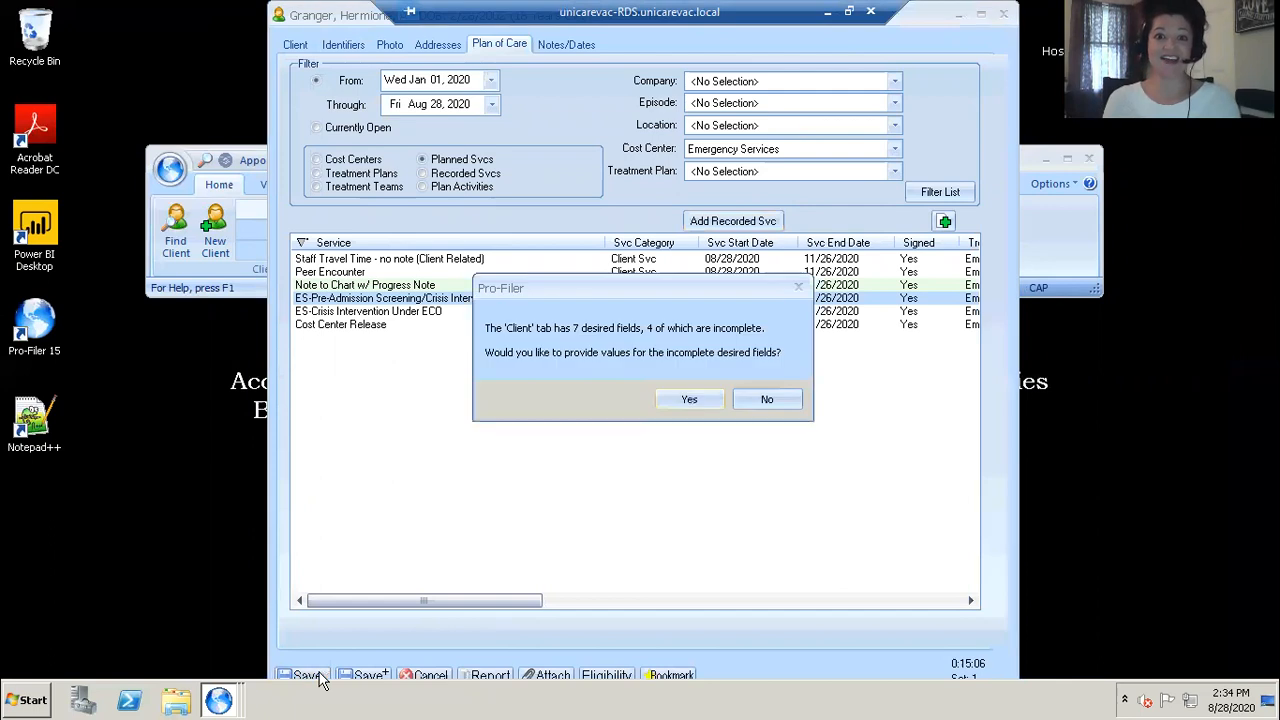
{"action": "left_click", "coordinate": [767, 401]}
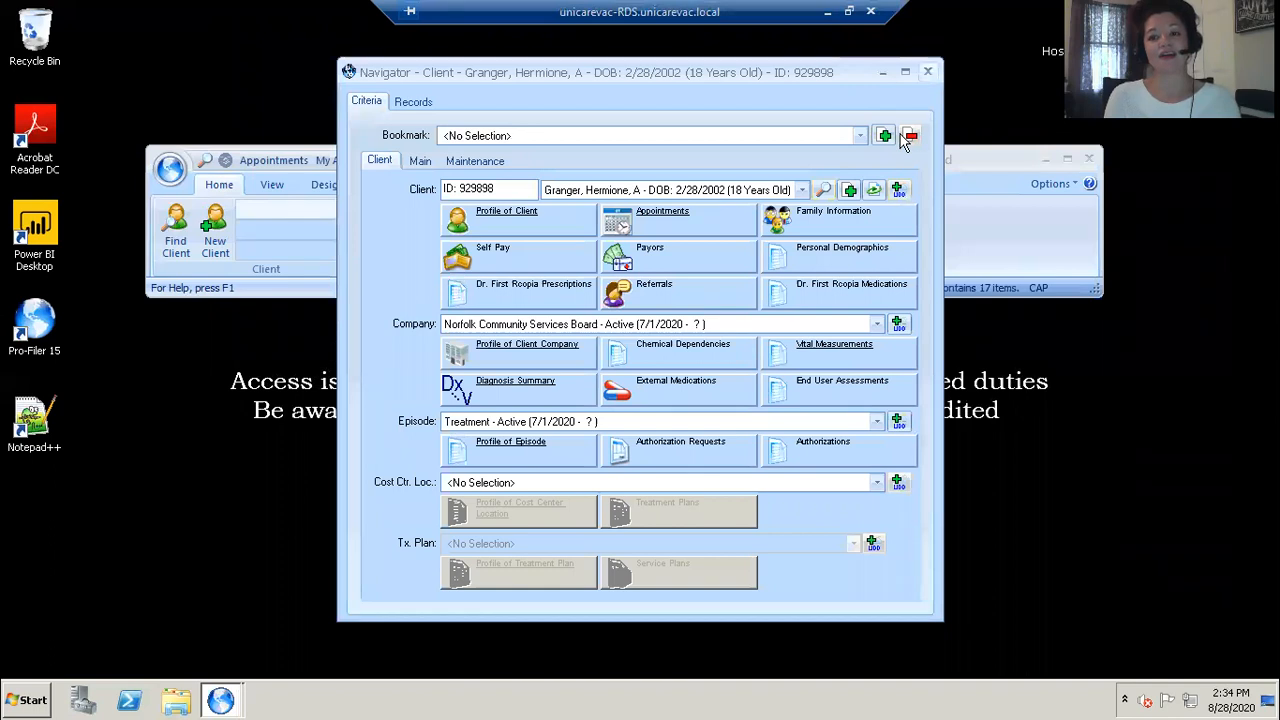
Step: Close the Navigator, reopen it, and search for another client by name
{"action": "key", "text": "Escape"}
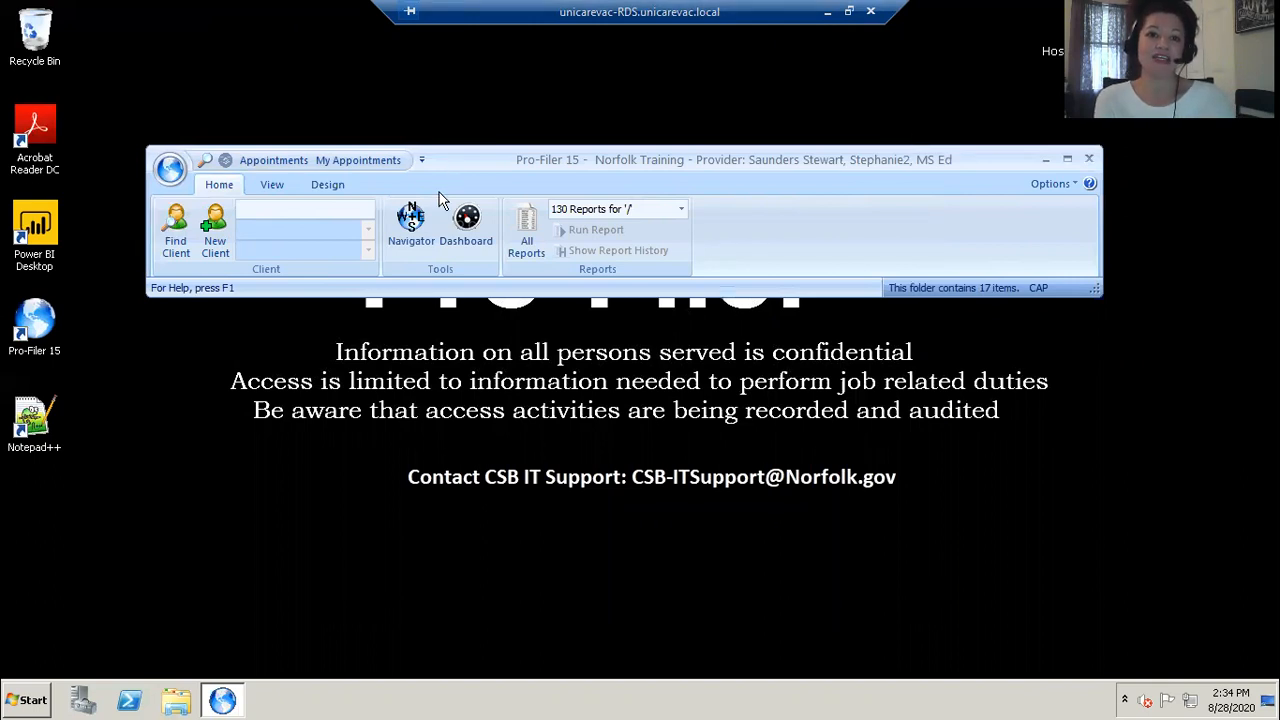
{"action": "left_click", "coordinate": [419, 223]}
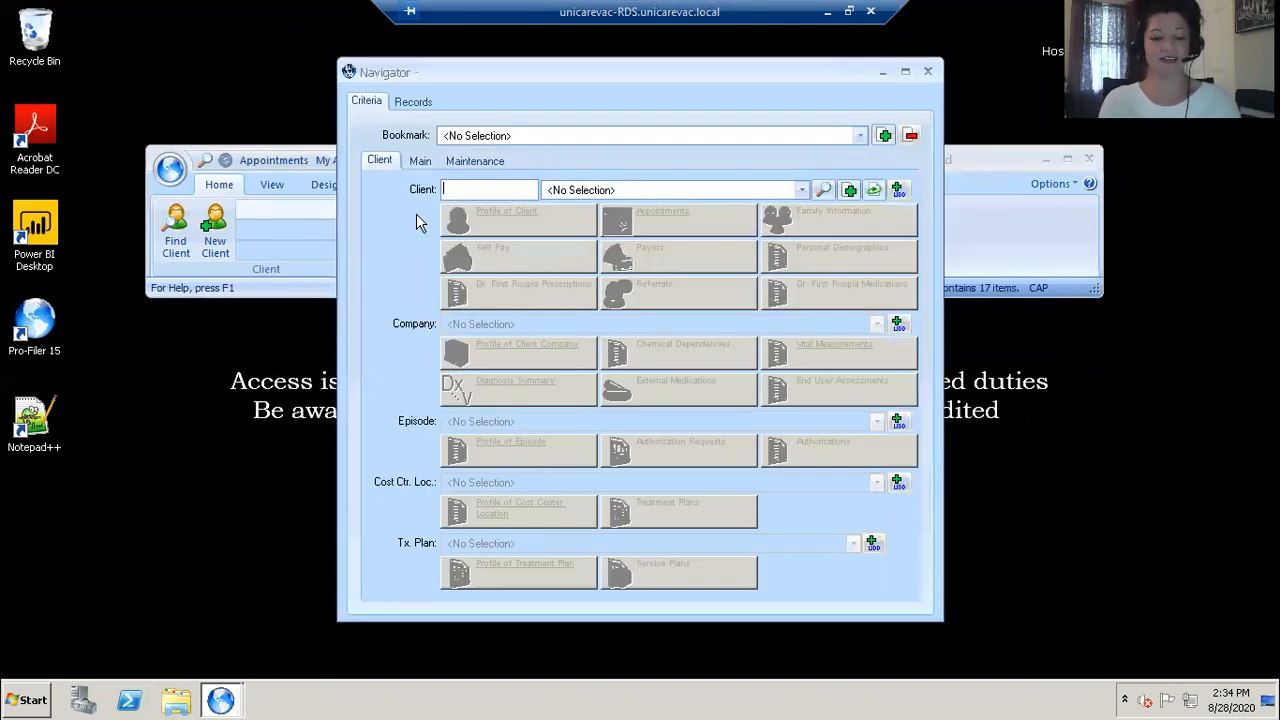
{"action": "type", "text": "HARRY"}
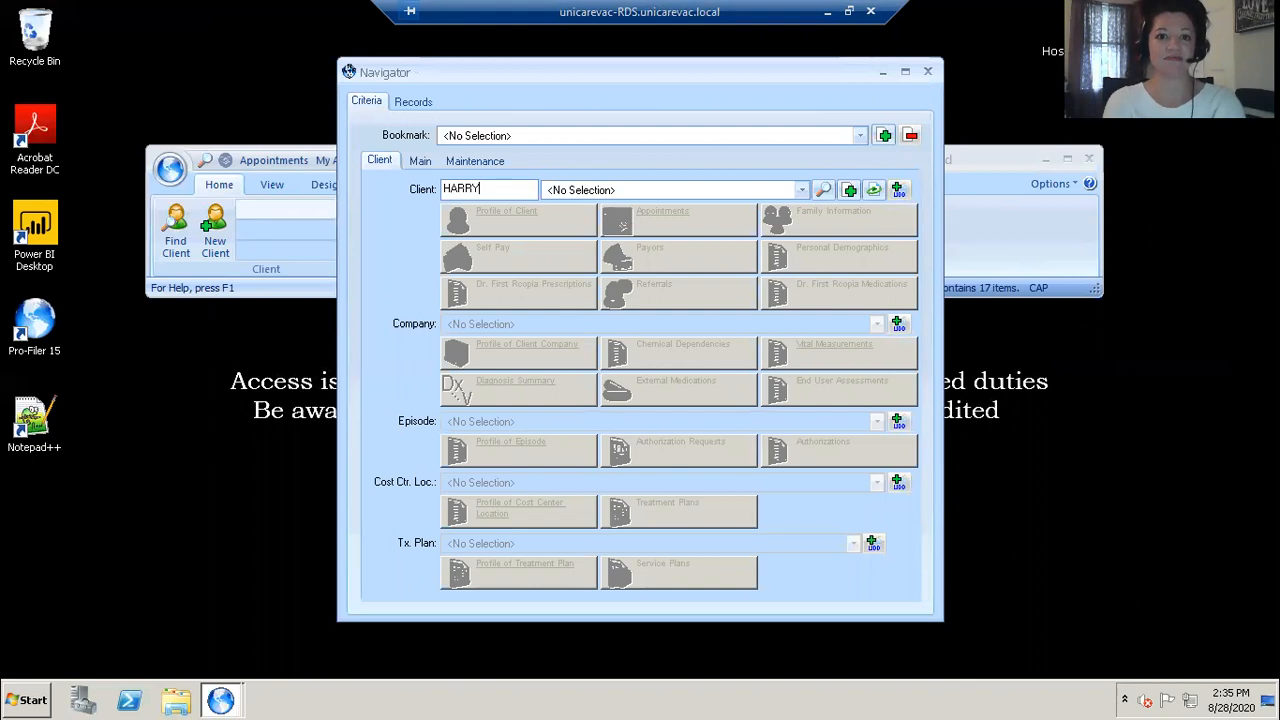
{"action": "type", "text": " p"}
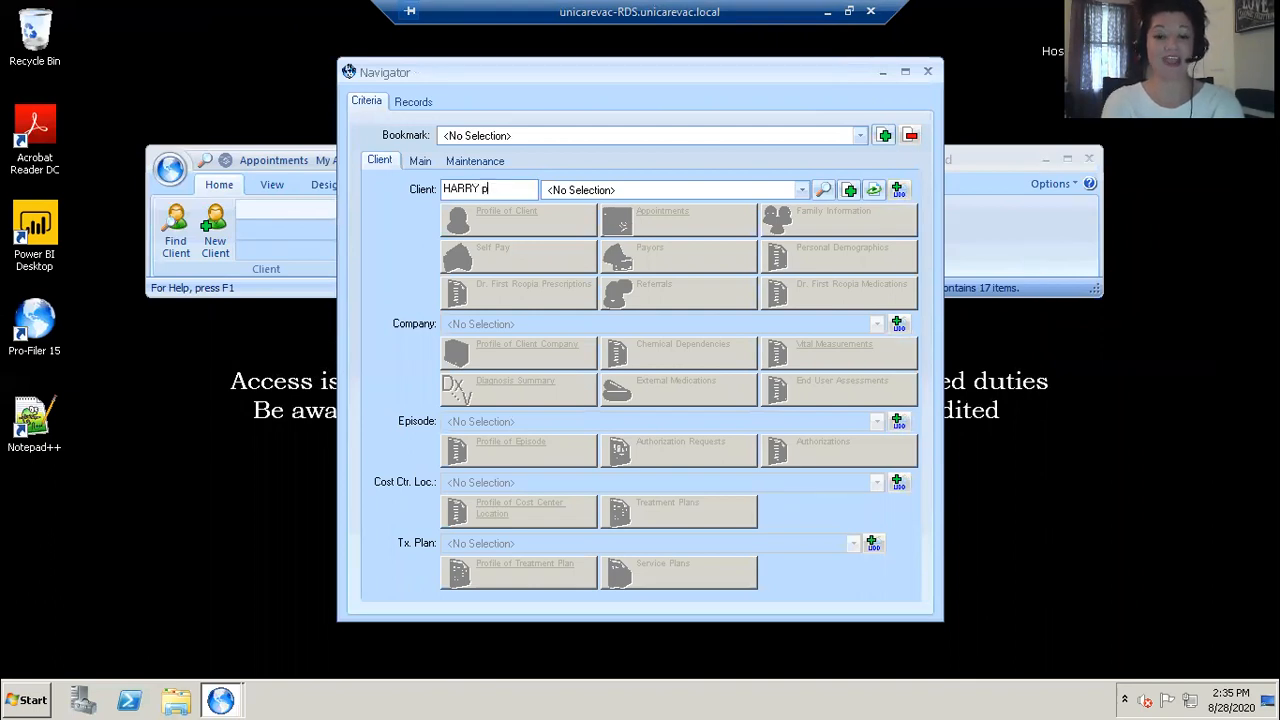
{"action": "type", "text": "otter"}
{"action": "key", "text": "Return"}
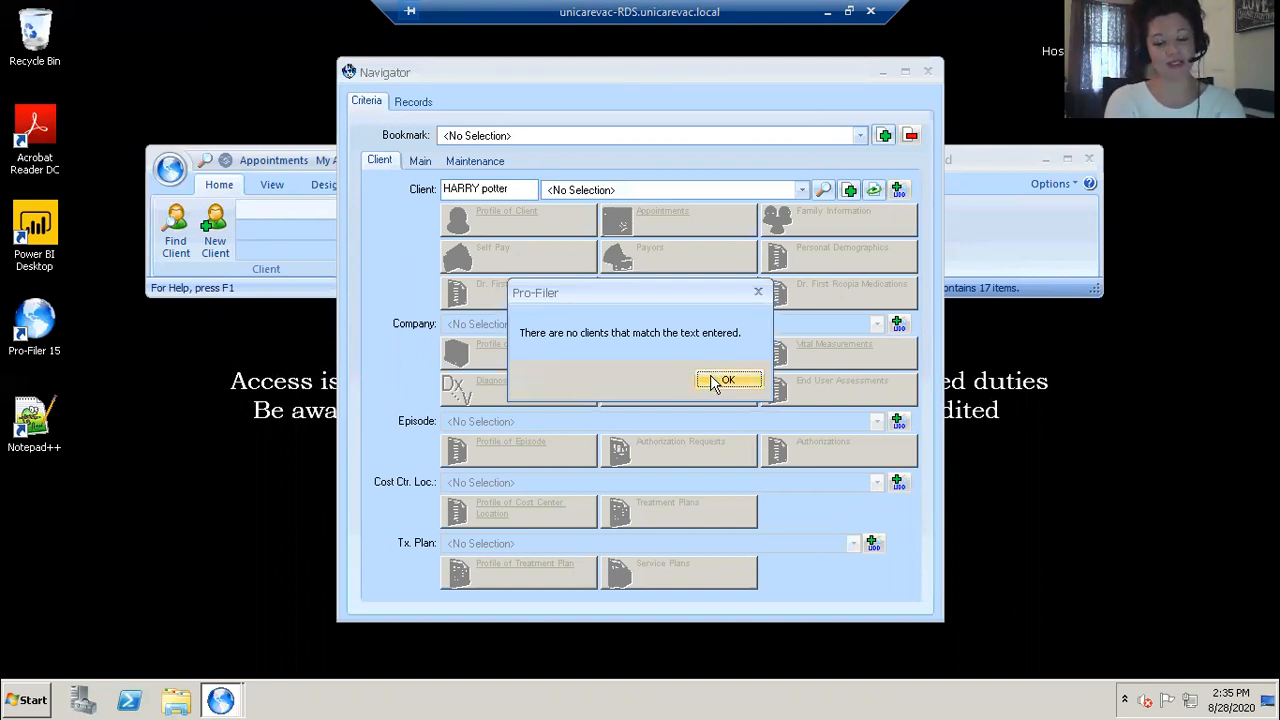
{"action": "left_click", "coordinate": [713, 383]}
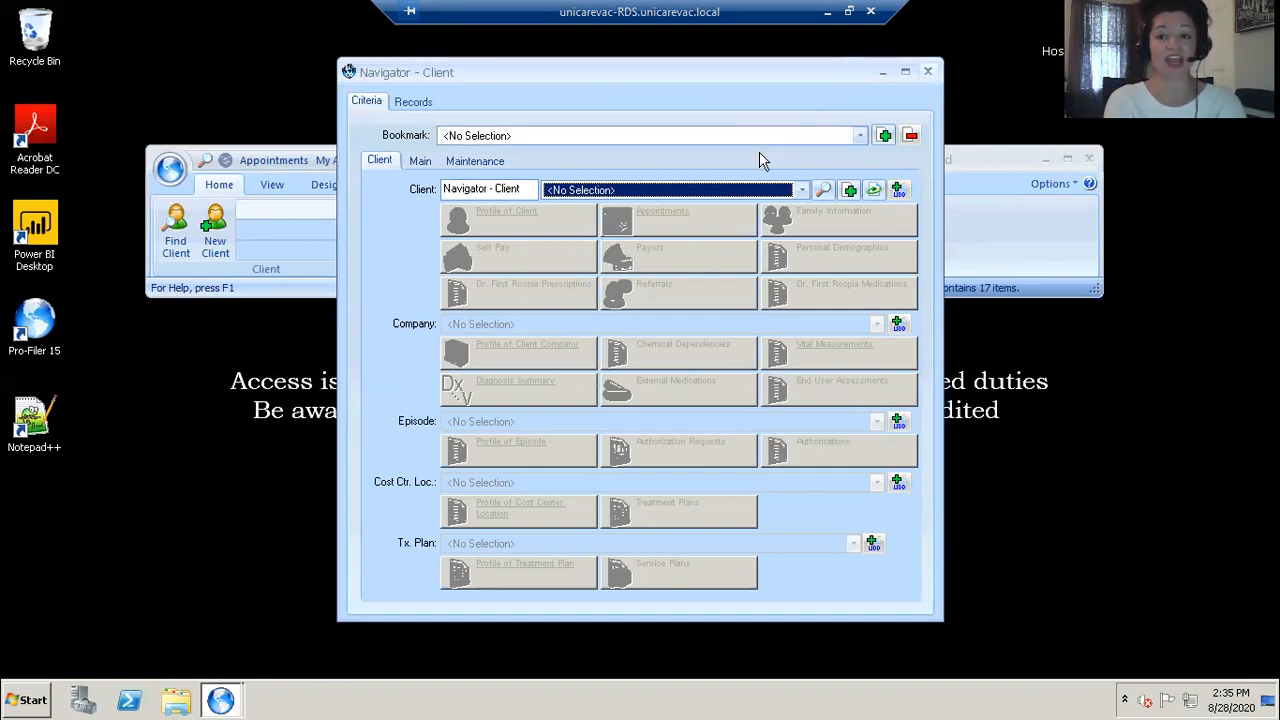
Step: Close the Navigator, open Find Client, and run a simple find for a client whose SSN ends with the given four digits
{"action": "left_click", "coordinate": [928, 72]}
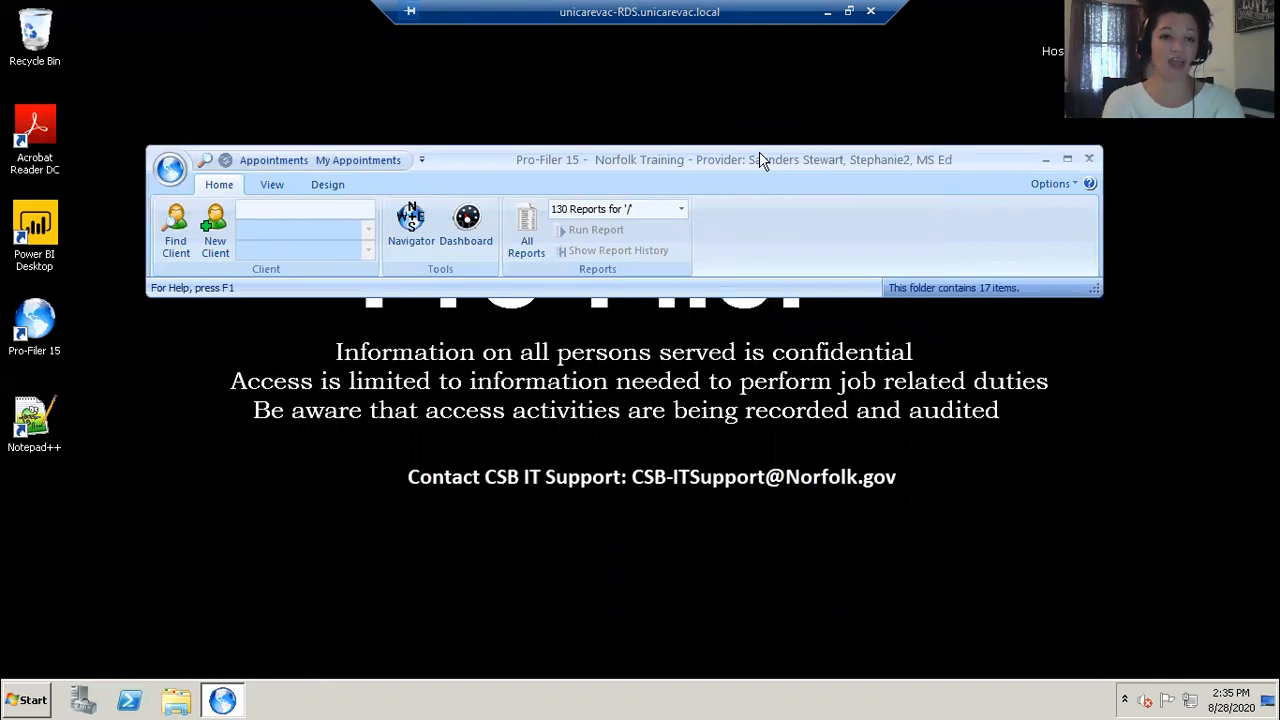
{"action": "left_click", "coordinate": [177, 248]}
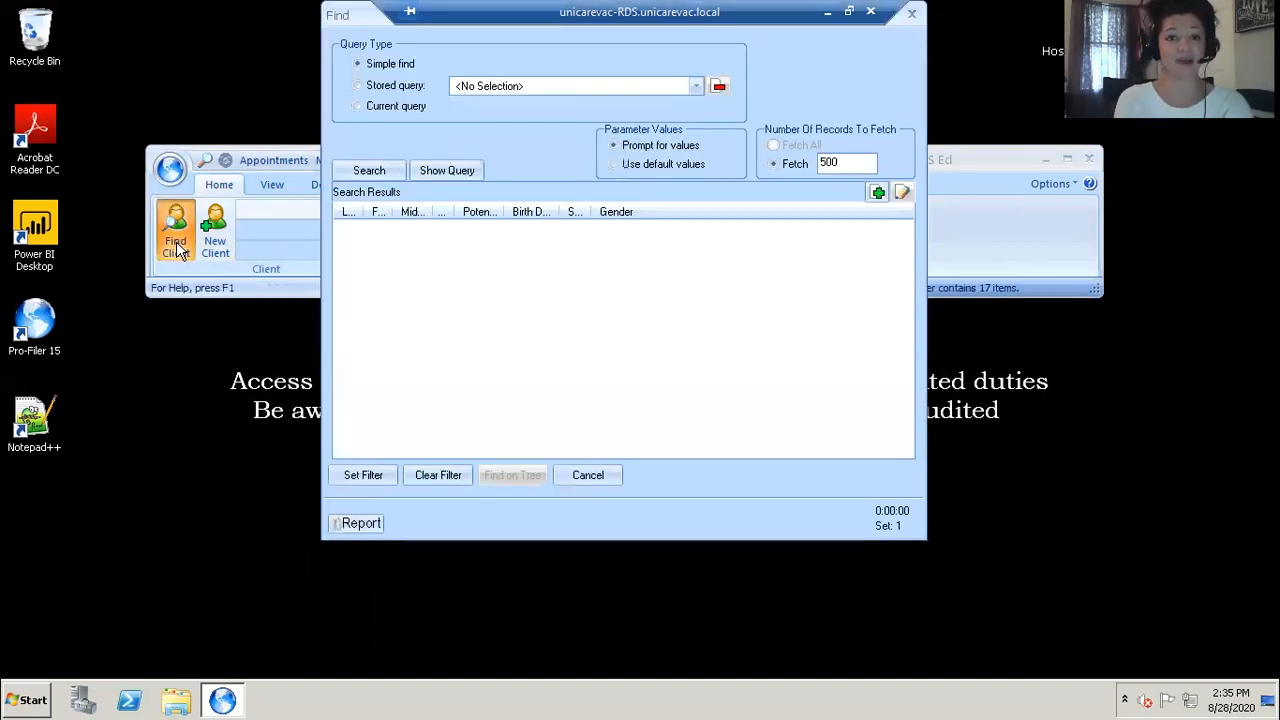
{"action": "left_click_drag", "start_coordinate": [338, 15], "coordinate": [342, 107]}
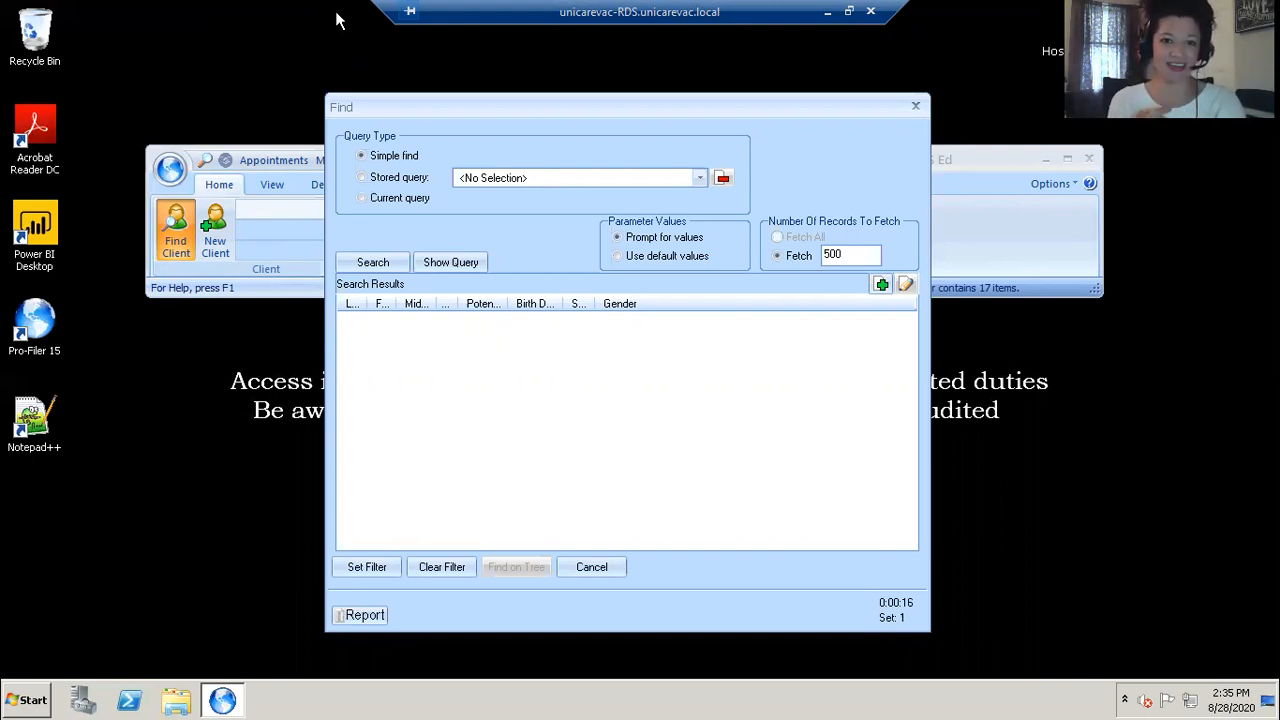
{"action": "left_click", "coordinate": [373, 264]}
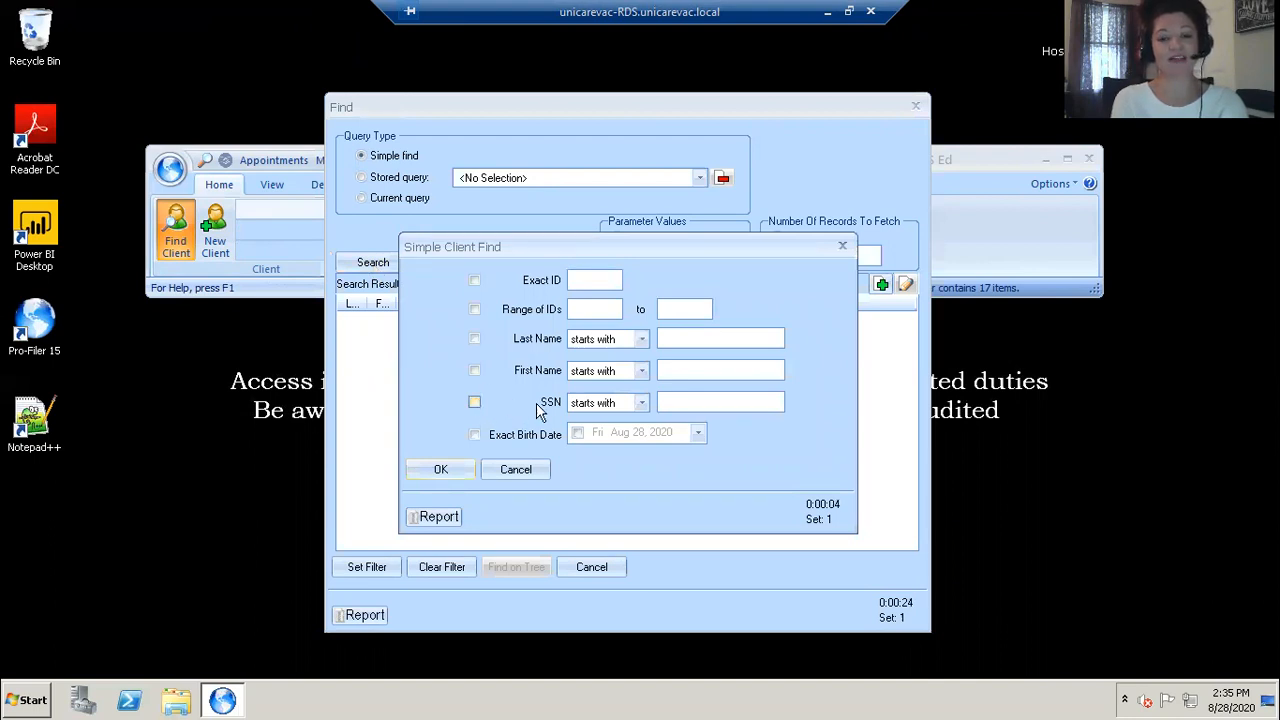
{"action": "left_click", "coordinate": [474, 402]}
{"action": "left_click", "coordinate": [642, 402]}
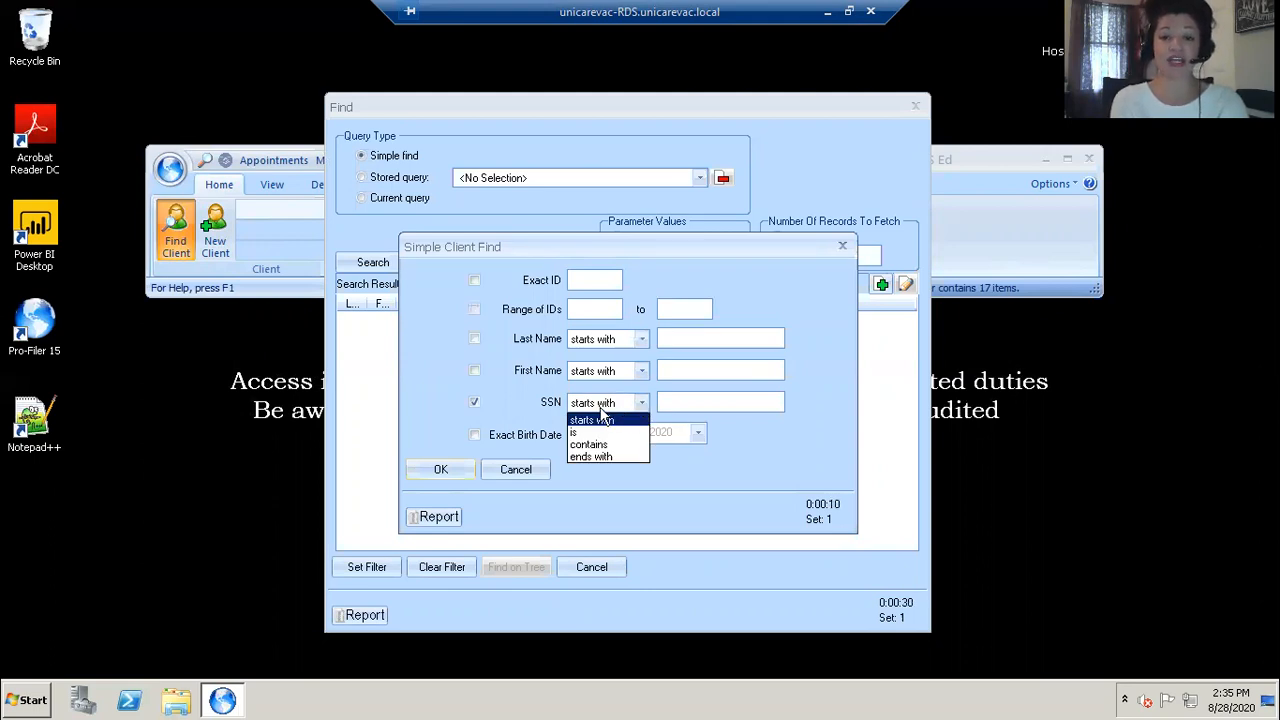
{"action": "left_click", "coordinate": [603, 457]}
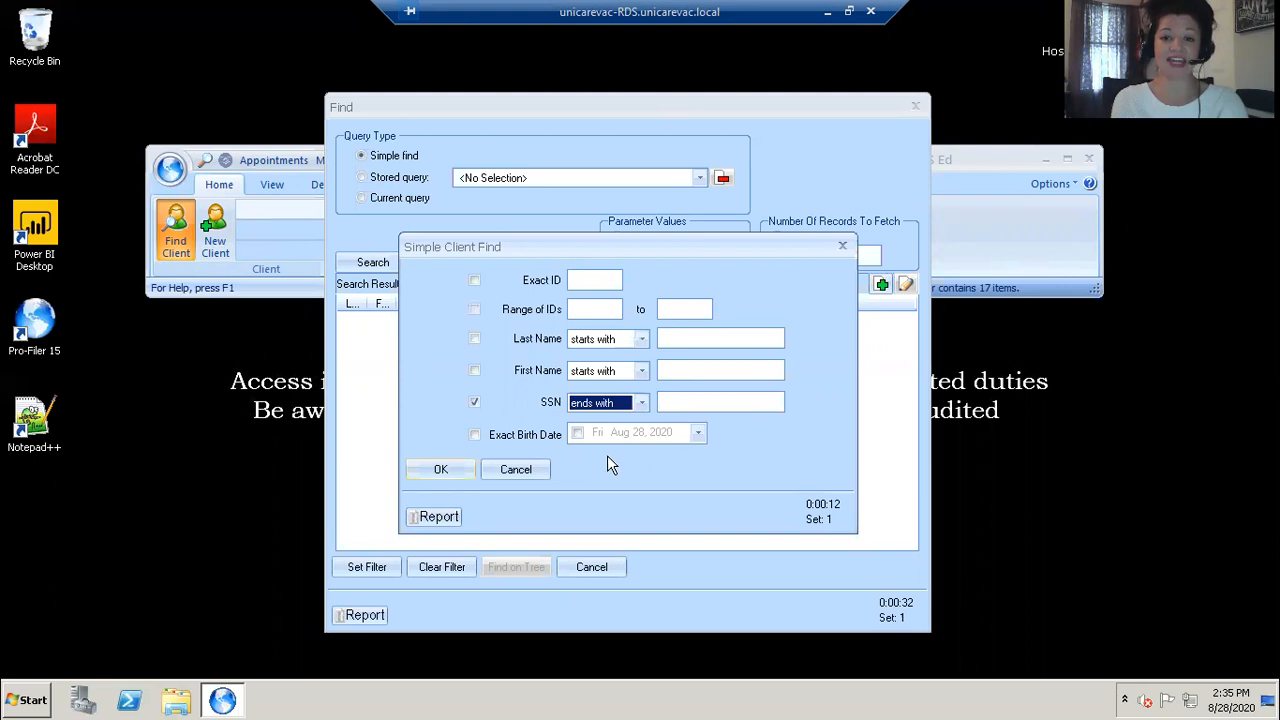
{"action": "left_click", "coordinate": [680, 401]}
{"action": "type", "text": "0065"}
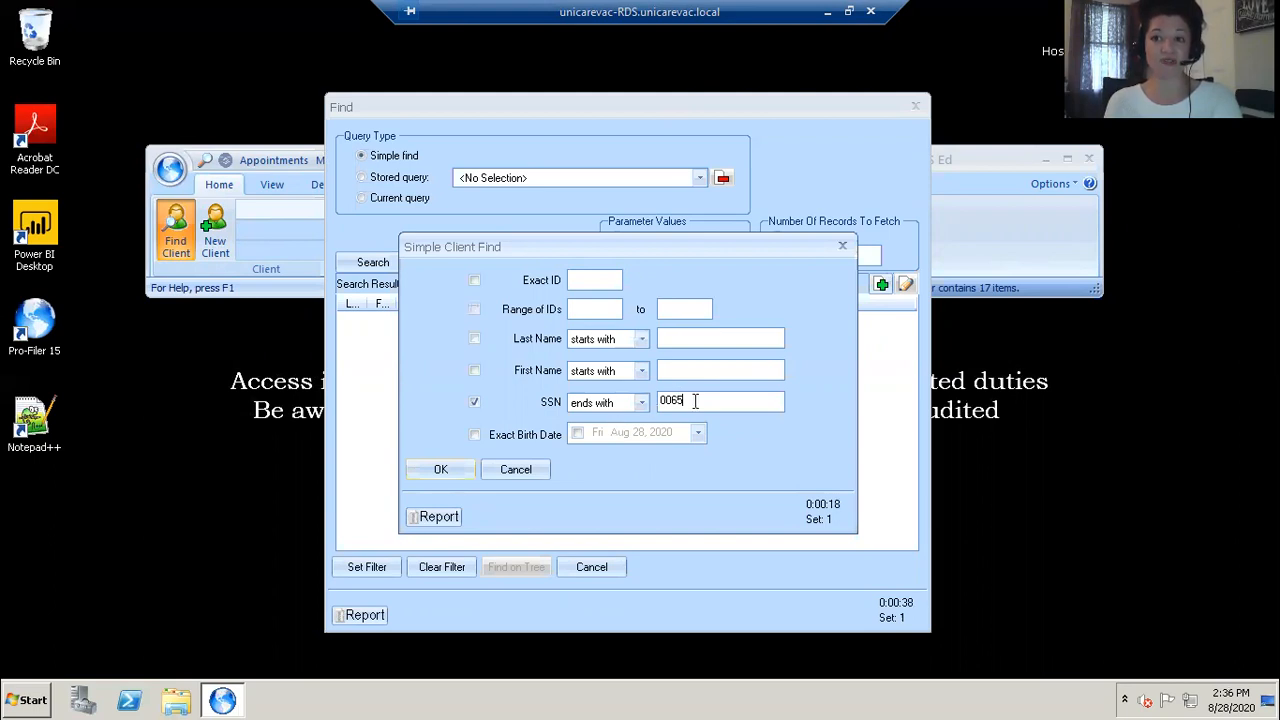
{"action": "left_click", "coordinate": [445, 472]}
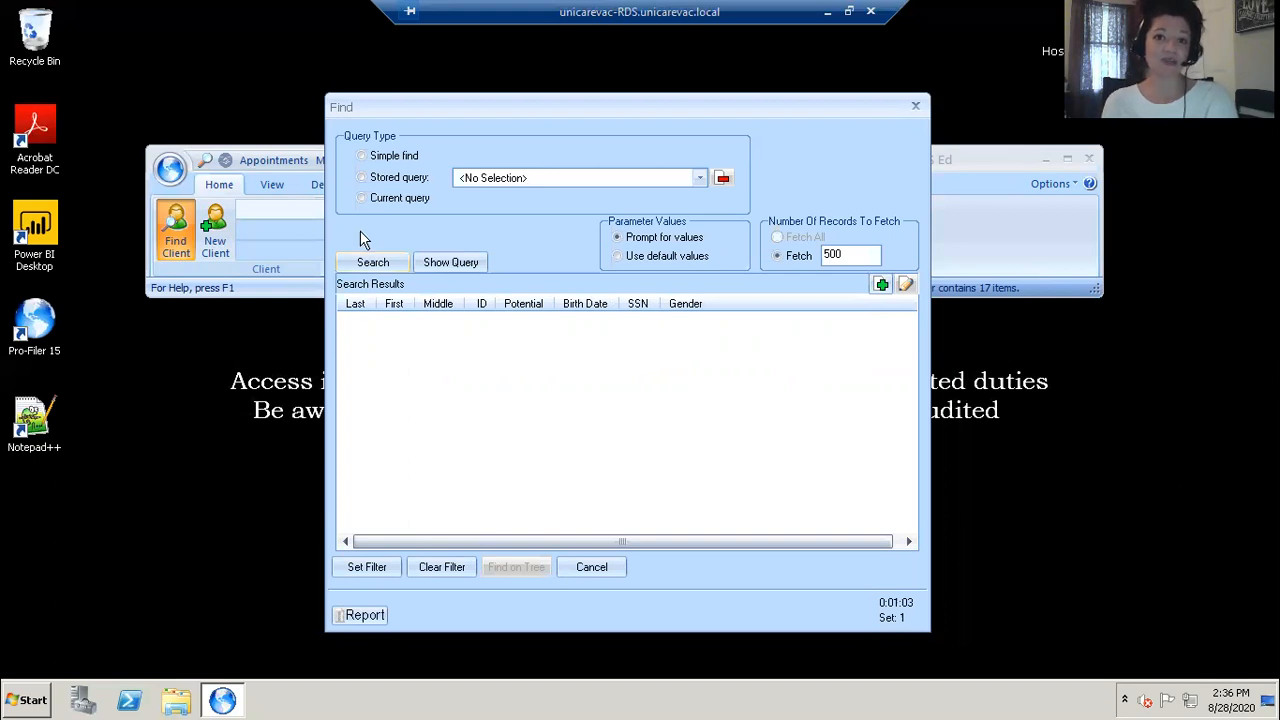
Step: Run a new simple find for clients with the client's exact birth date and select the first result
{"action": "left_click", "coordinate": [362, 158]}
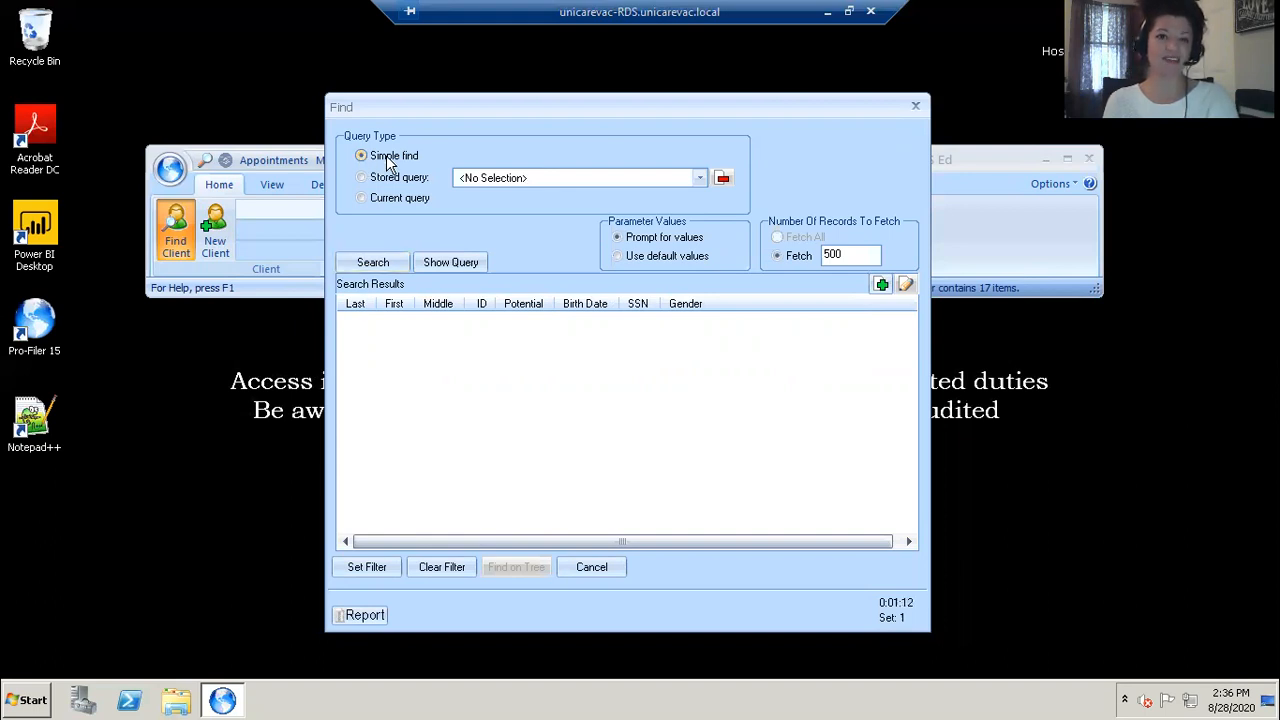
{"action": "left_click", "coordinate": [372, 262]}
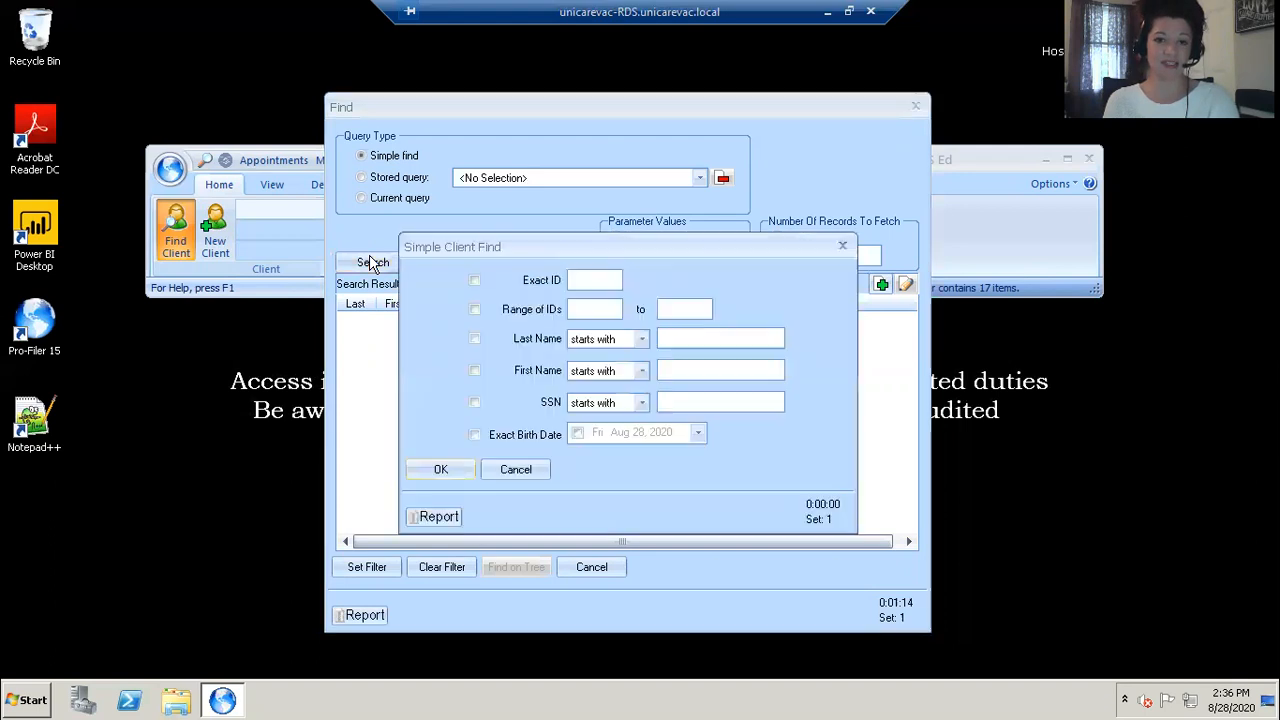
{"action": "left_click", "coordinate": [476, 436]}
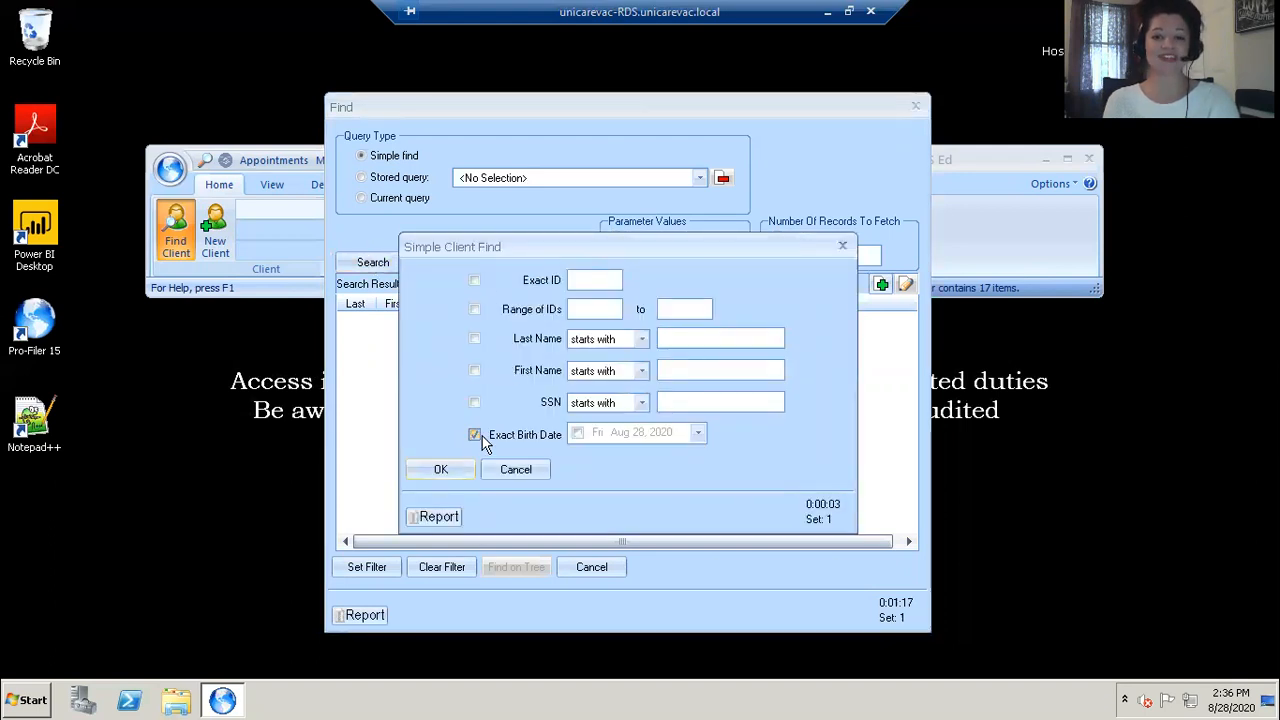
{"action": "left_click", "coordinate": [580, 433]}
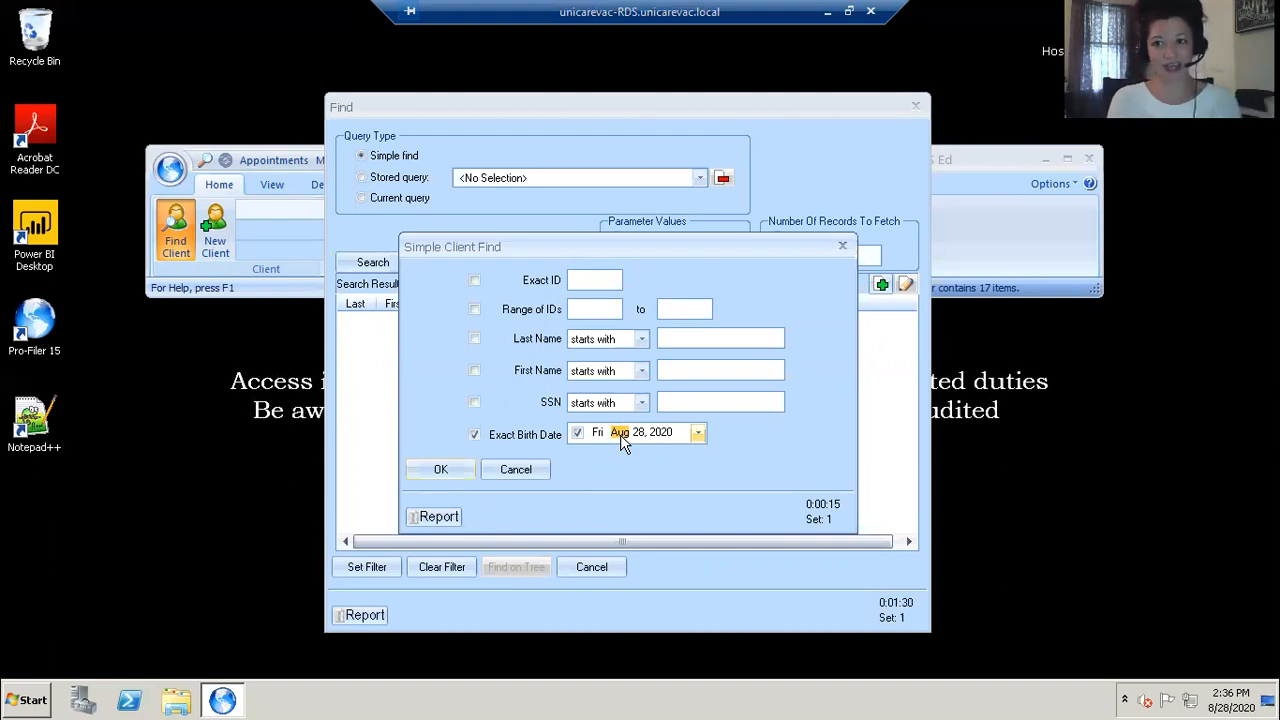
{"action": "type", "text": "1"}
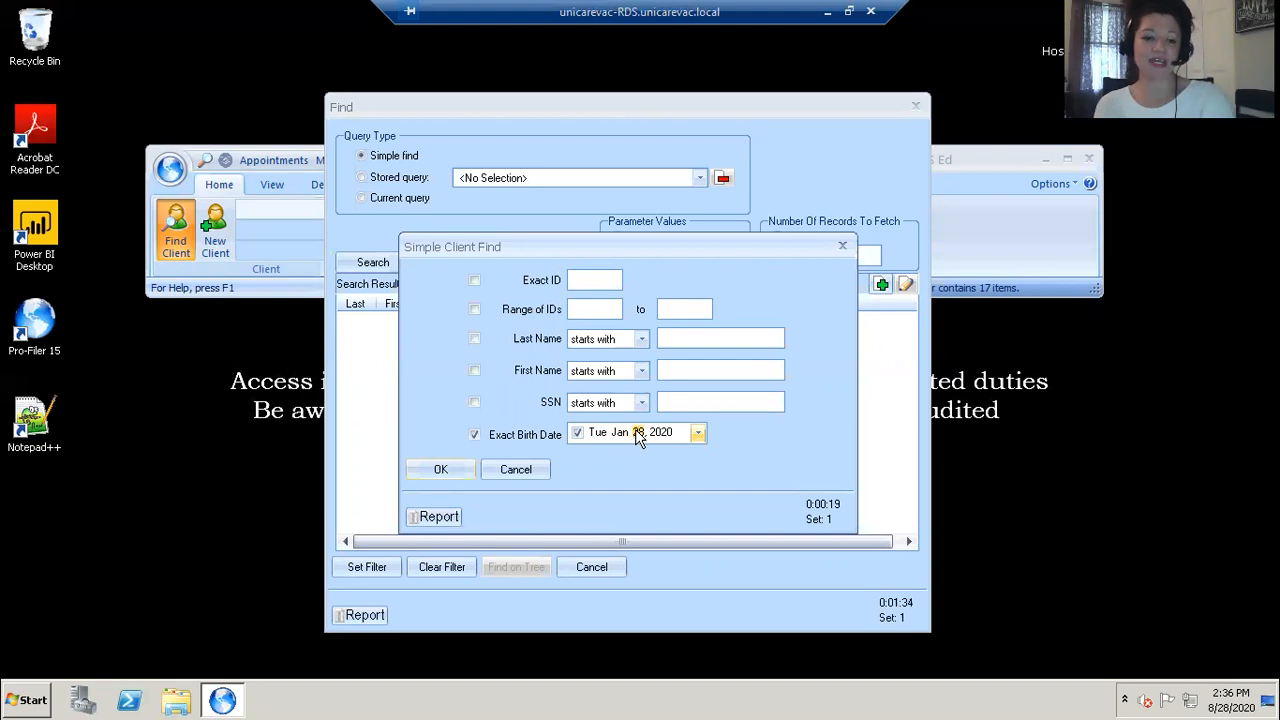
{"action": "key", "text": "Right"}
{"action": "type", "text": "15"}
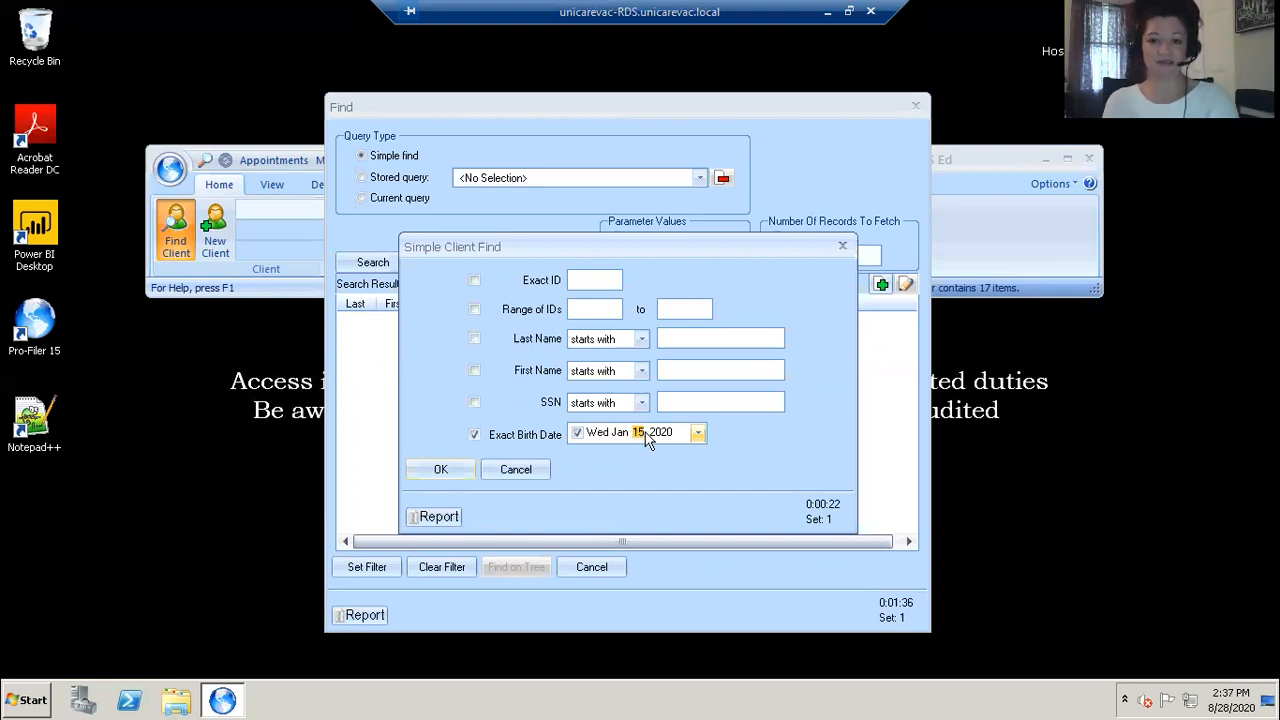
{"action": "type", "text": "96"}
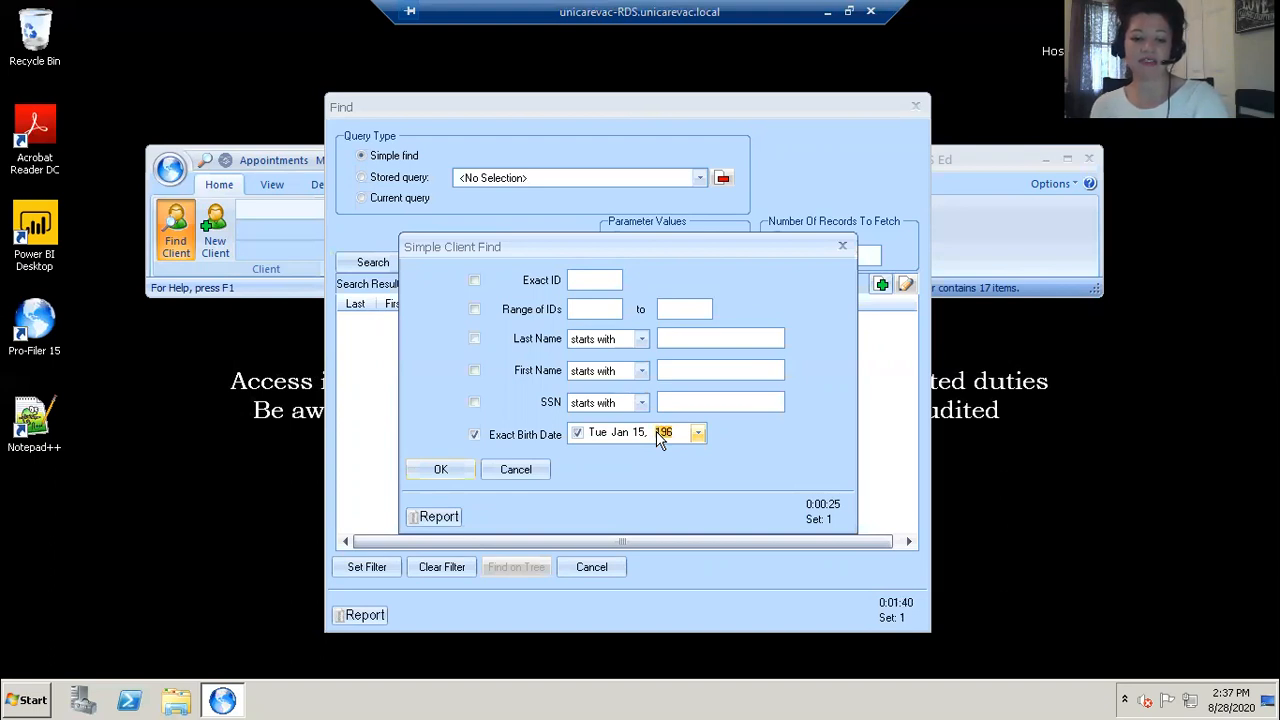
{"action": "type", "text": "2"}
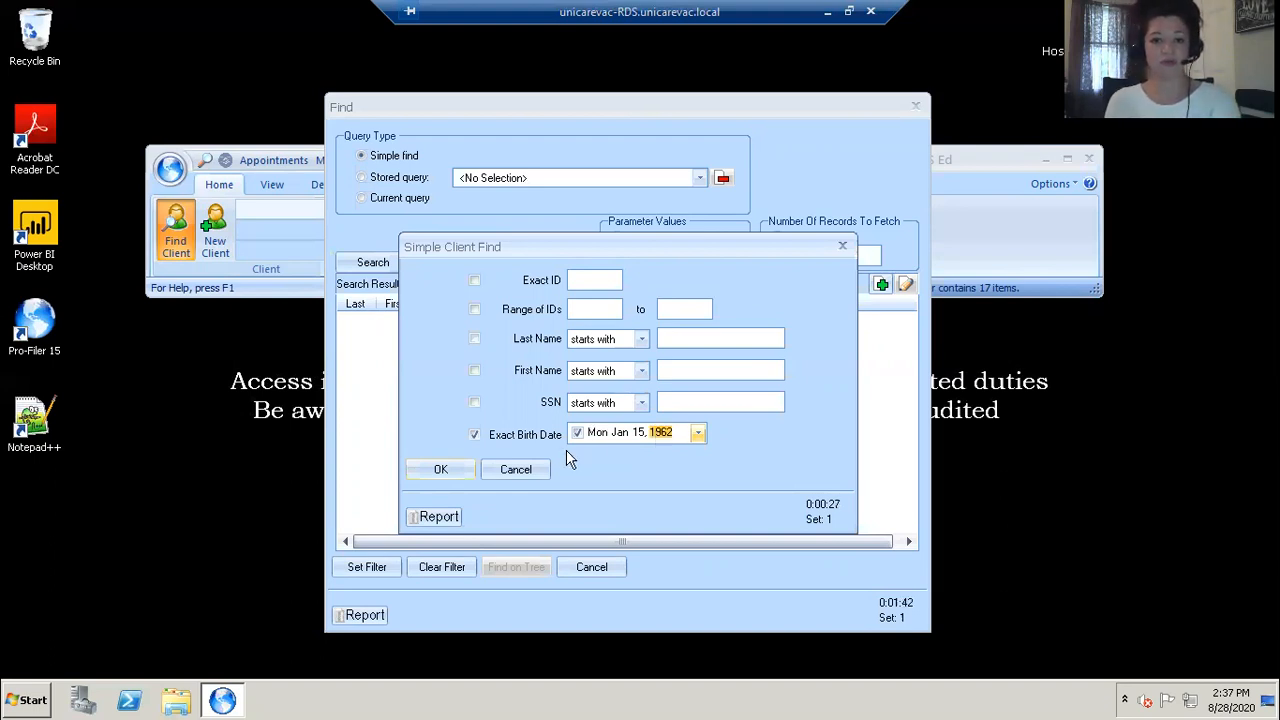
{"action": "left_click", "coordinate": [441, 475]}
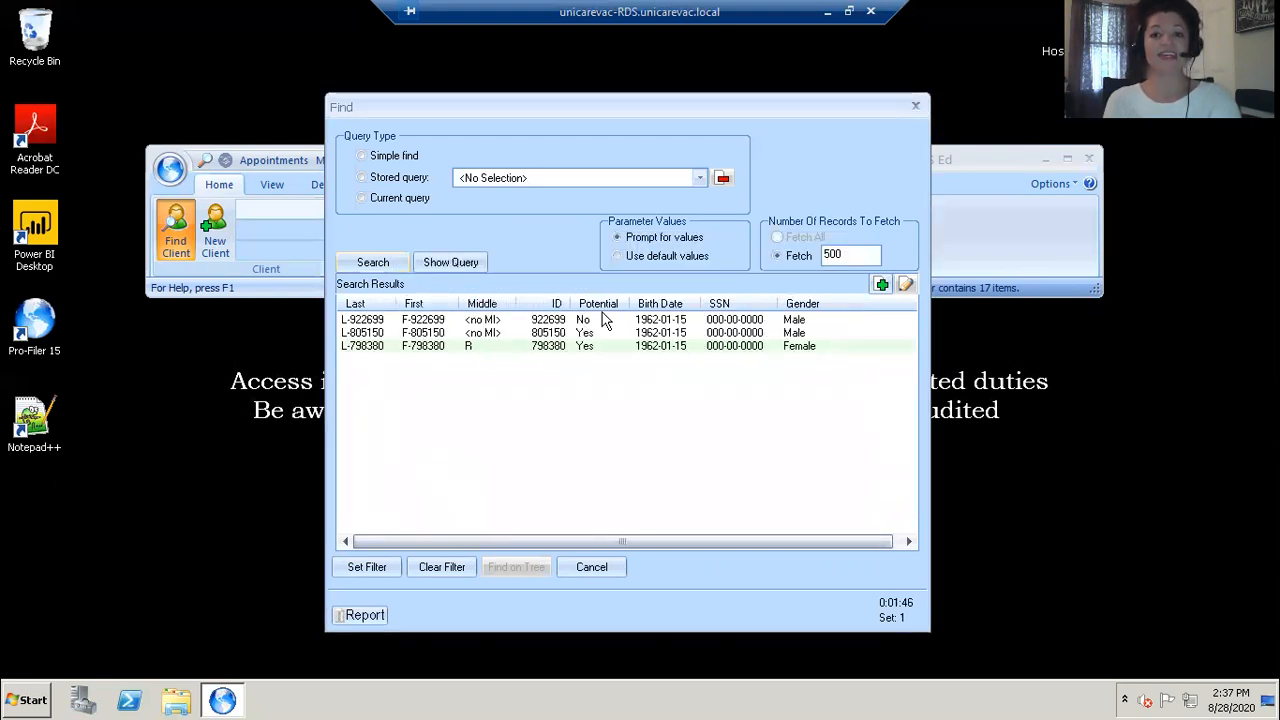
{"action": "left_click", "coordinate": [637, 321]}
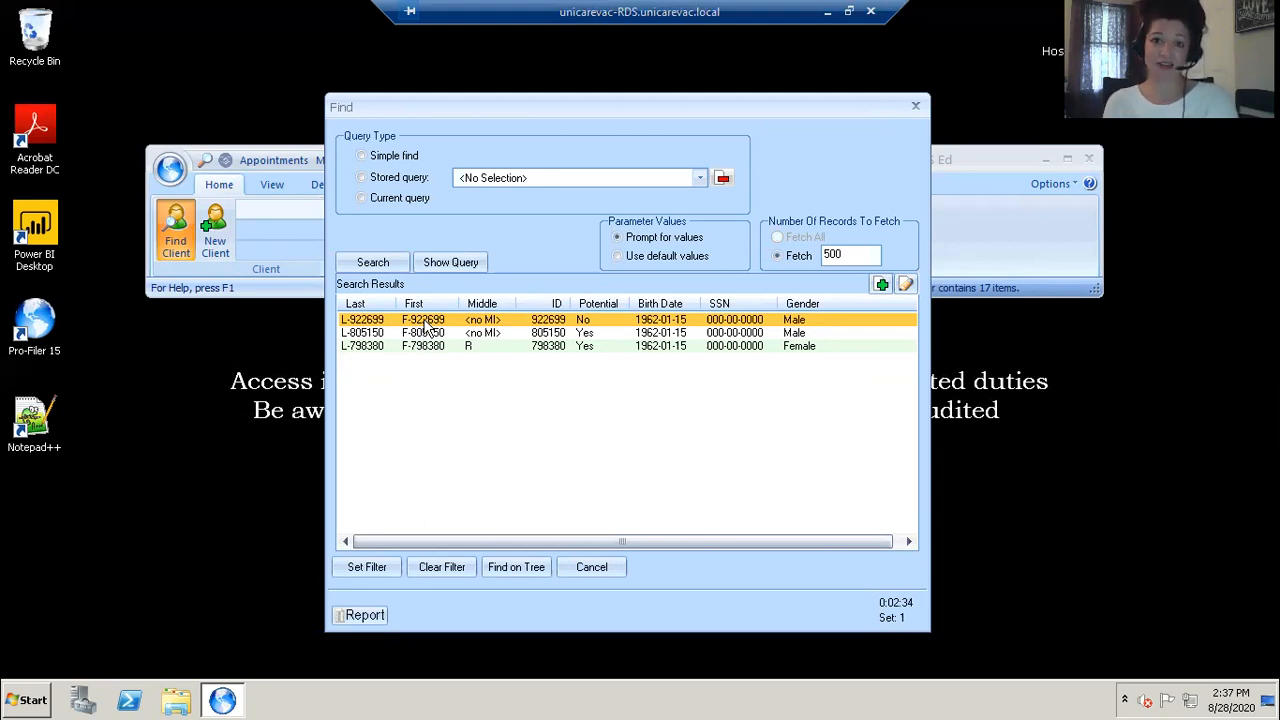
Step: Search for clients whose last name starts with ste, then close the Find dialog without saving
{"action": "left_click", "coordinate": [361, 157]}
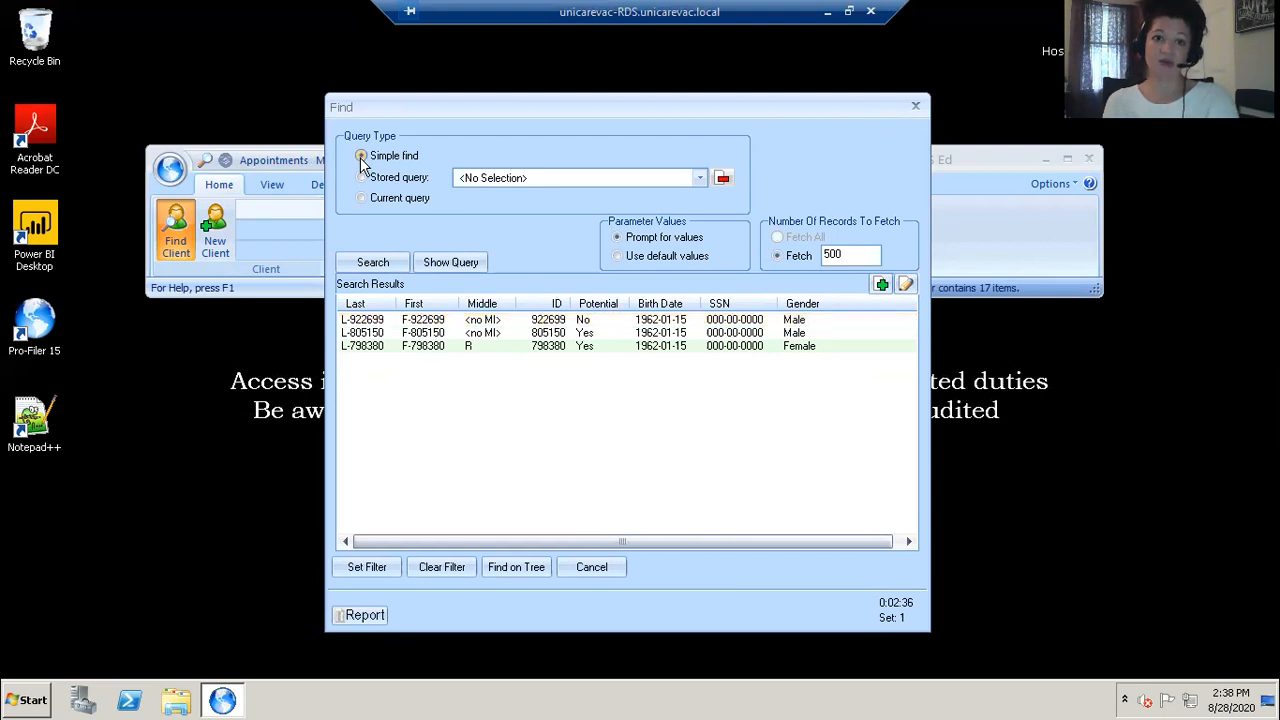
{"action": "left_click", "coordinate": [373, 260]}
{"action": "left_click", "coordinate": [476, 339]}
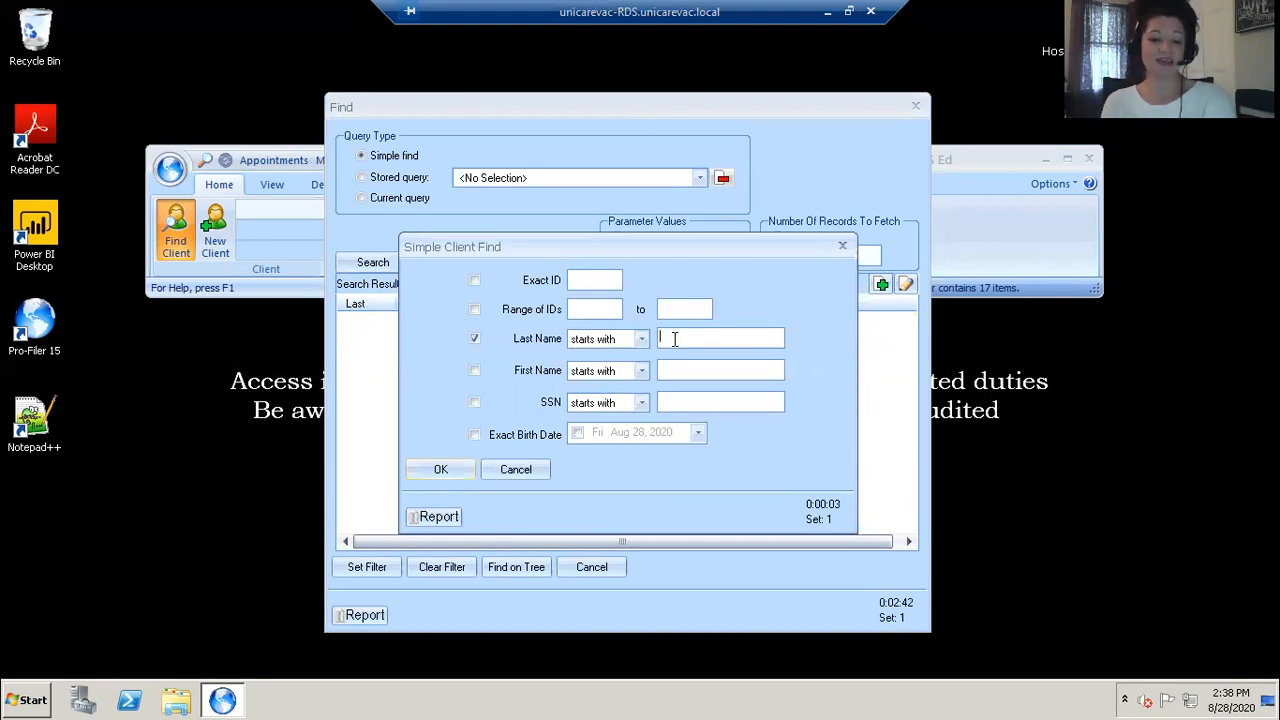
{"action": "type", "text": "ste"}
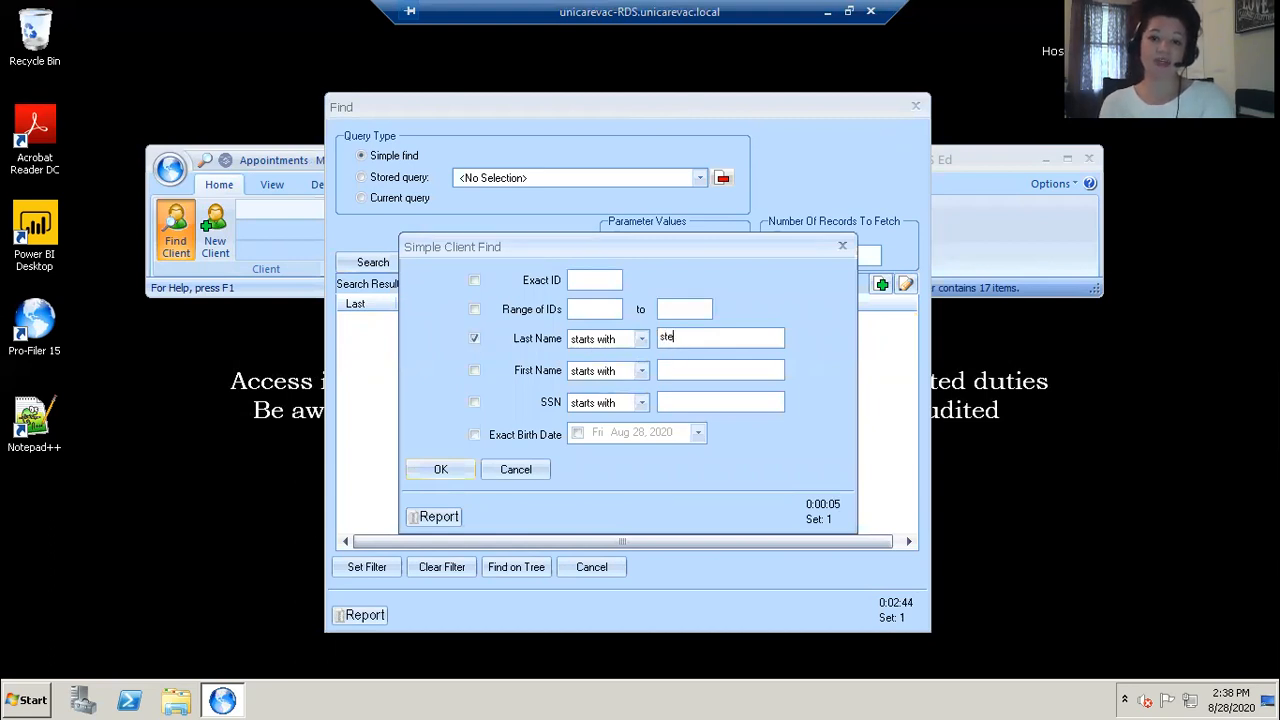
{"action": "left_click", "coordinate": [440, 468]}
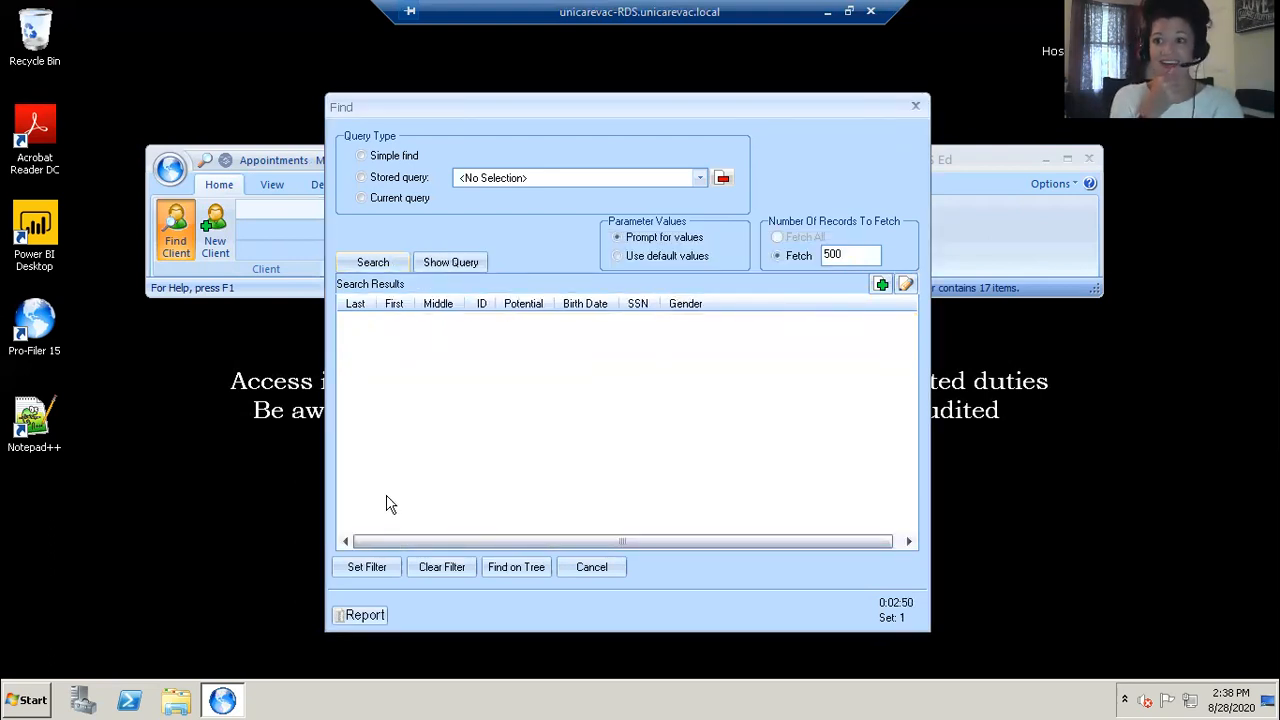
{"action": "left_click", "coordinate": [575, 570]}
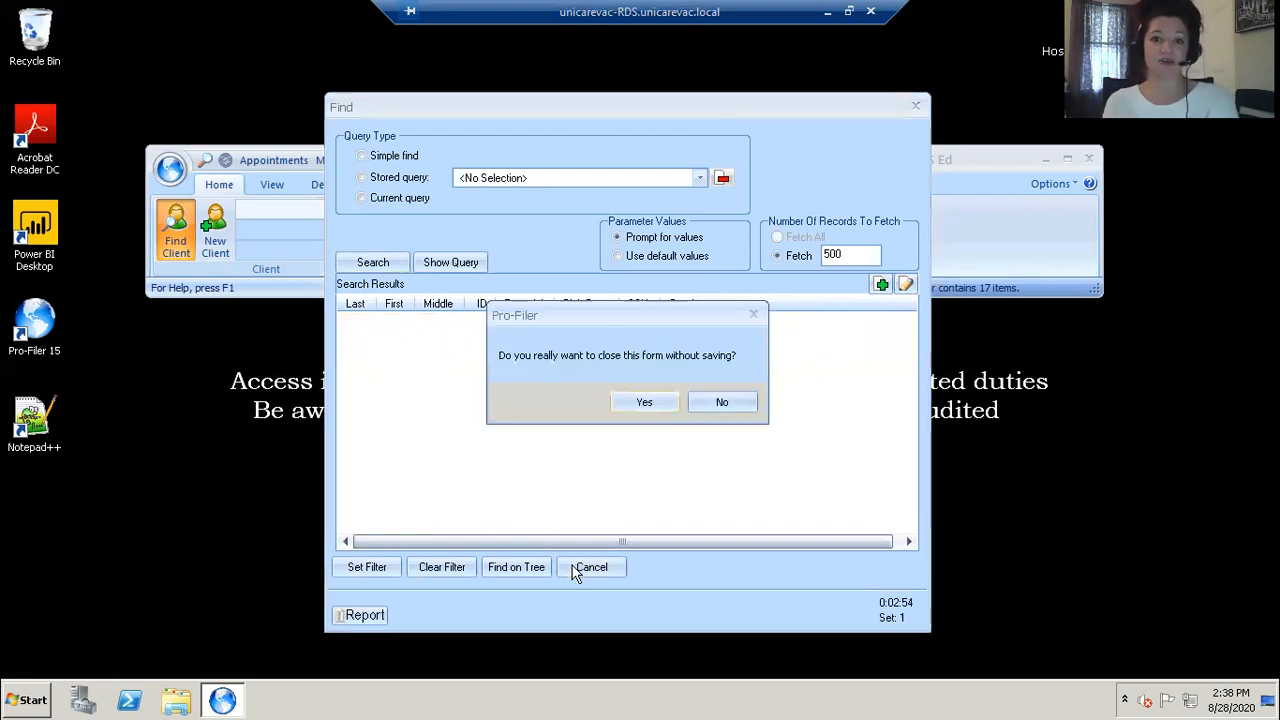
{"action": "left_click", "coordinate": [642, 400]}
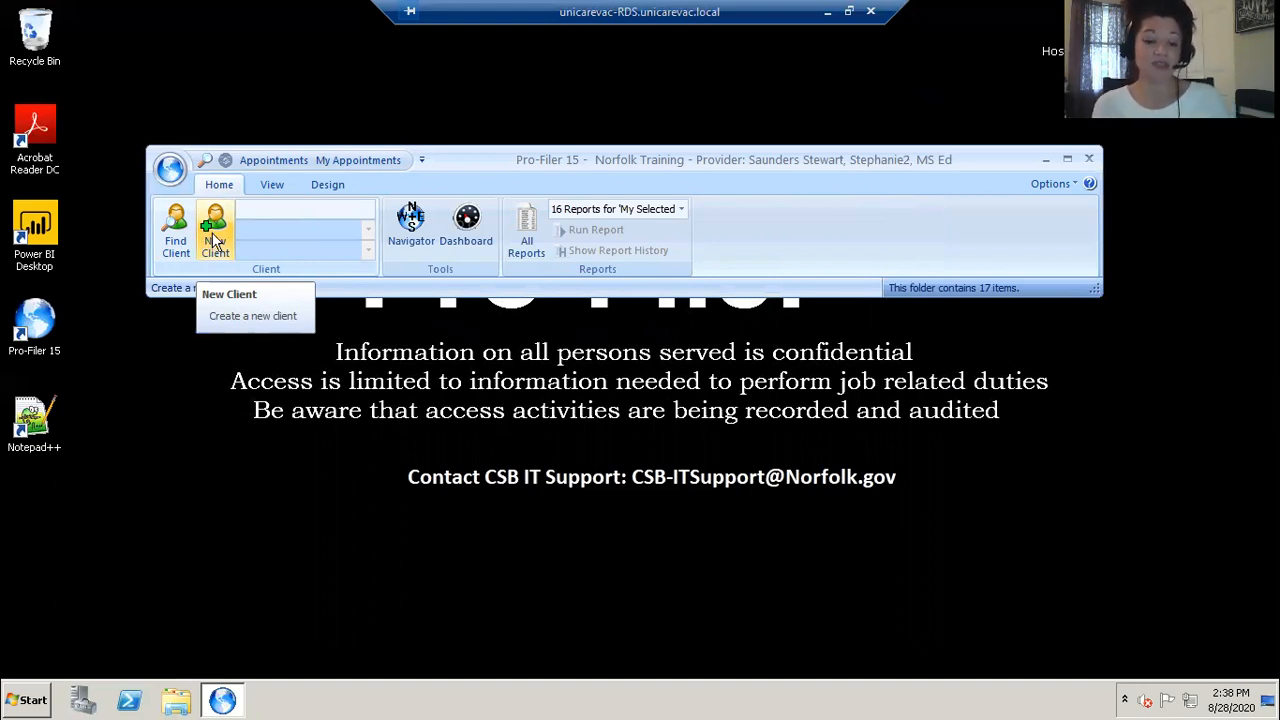
Step: Create a new client record and enter the client's last, first and middle names
{"action": "left_click", "coordinate": [215, 240]}
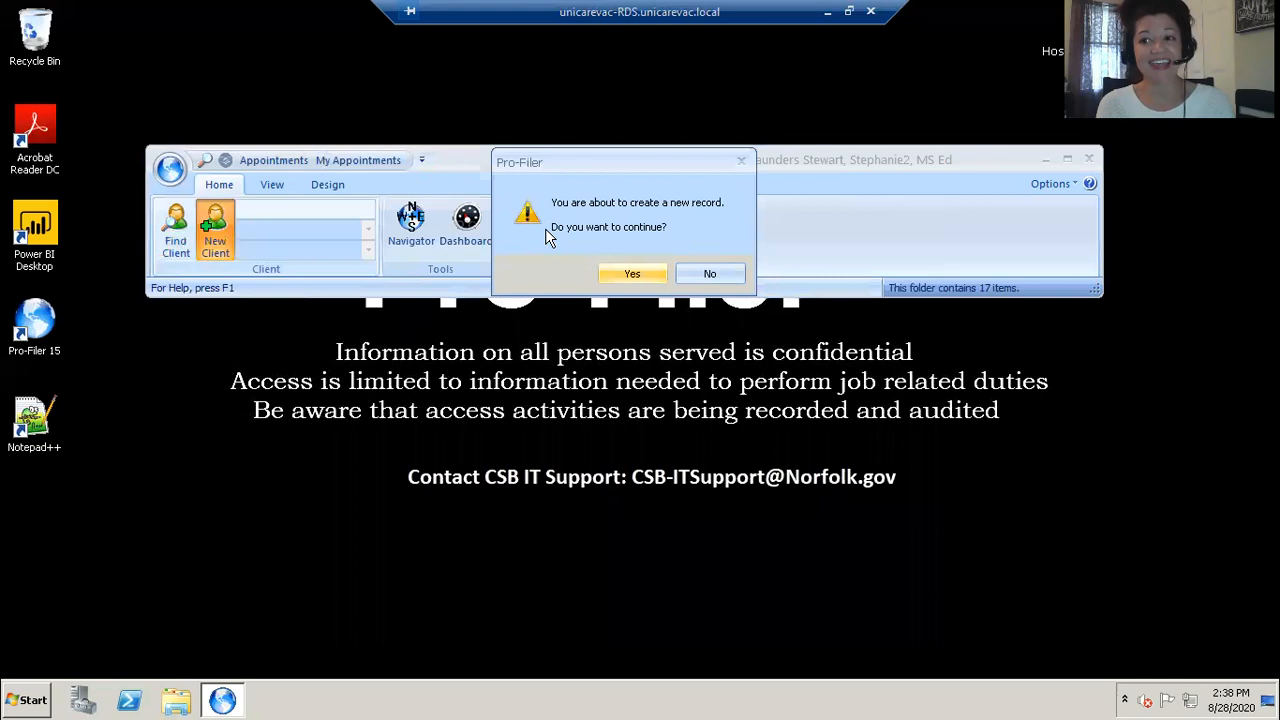
{"action": "key", "text": "Return"}
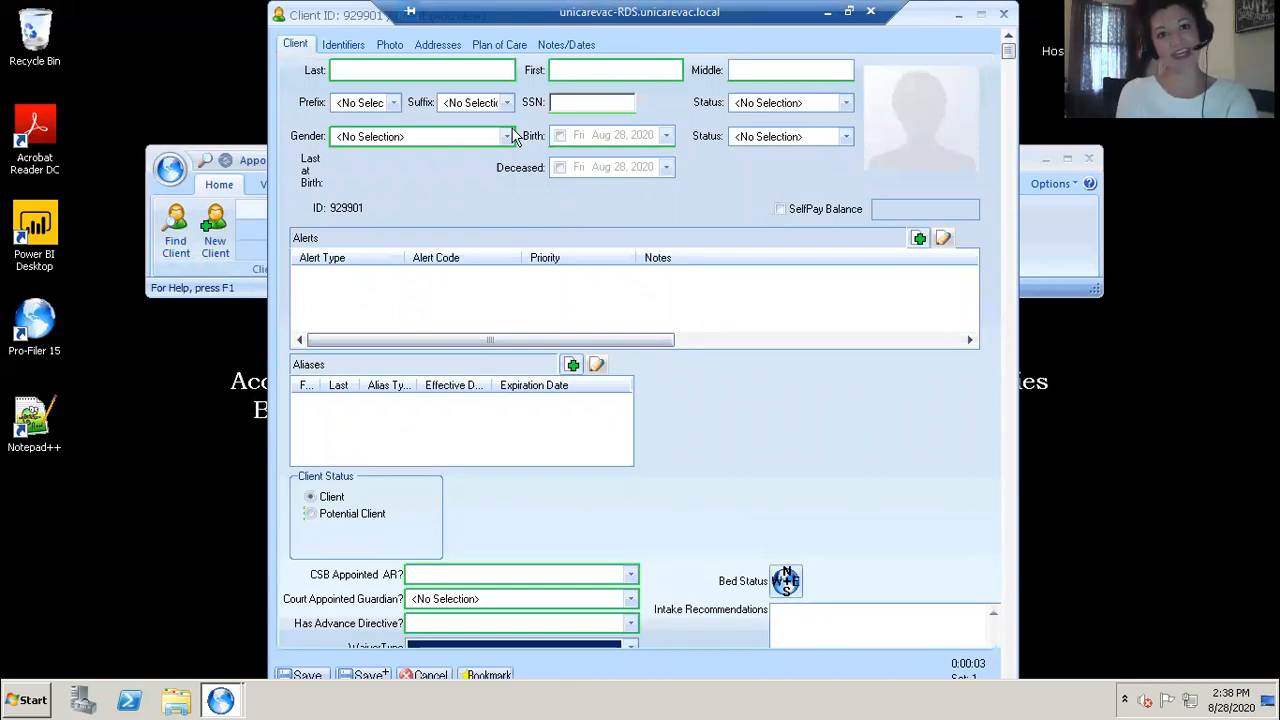
{"action": "double_click", "coordinate": [322, 14]}
{"action": "left_click", "coordinate": [376, 166]}
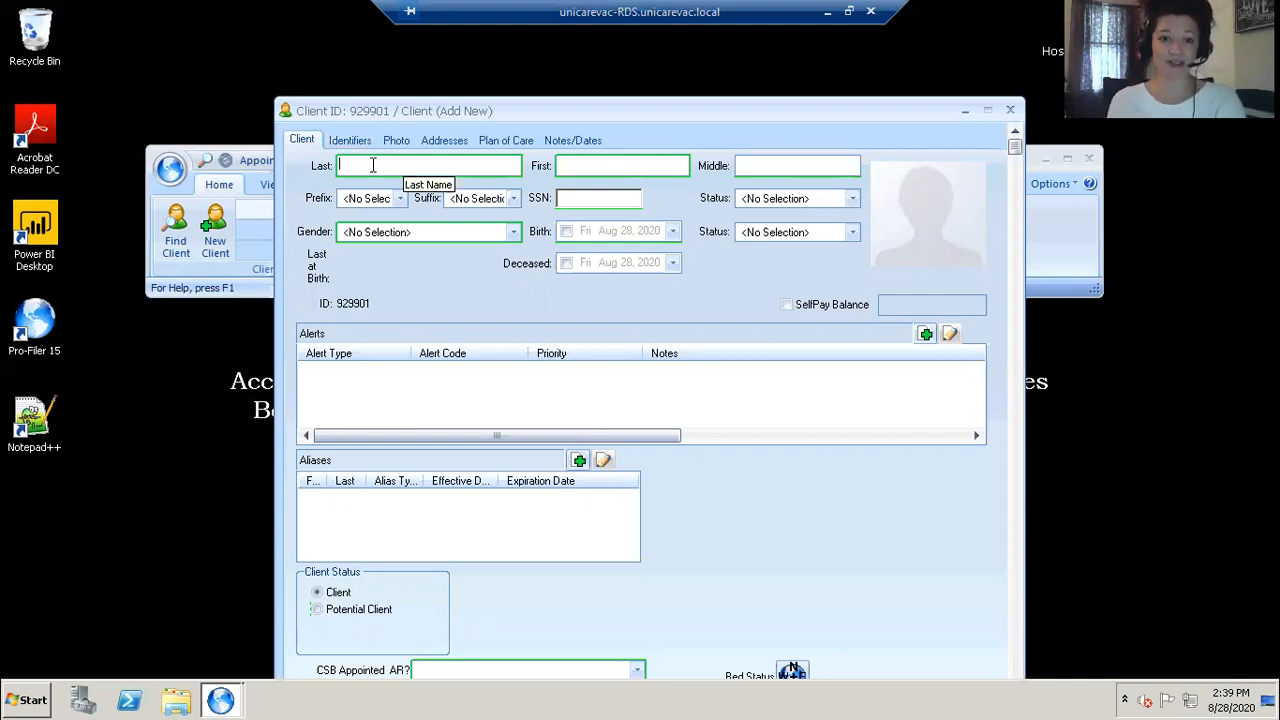
{"action": "type", "text": "Potter"}
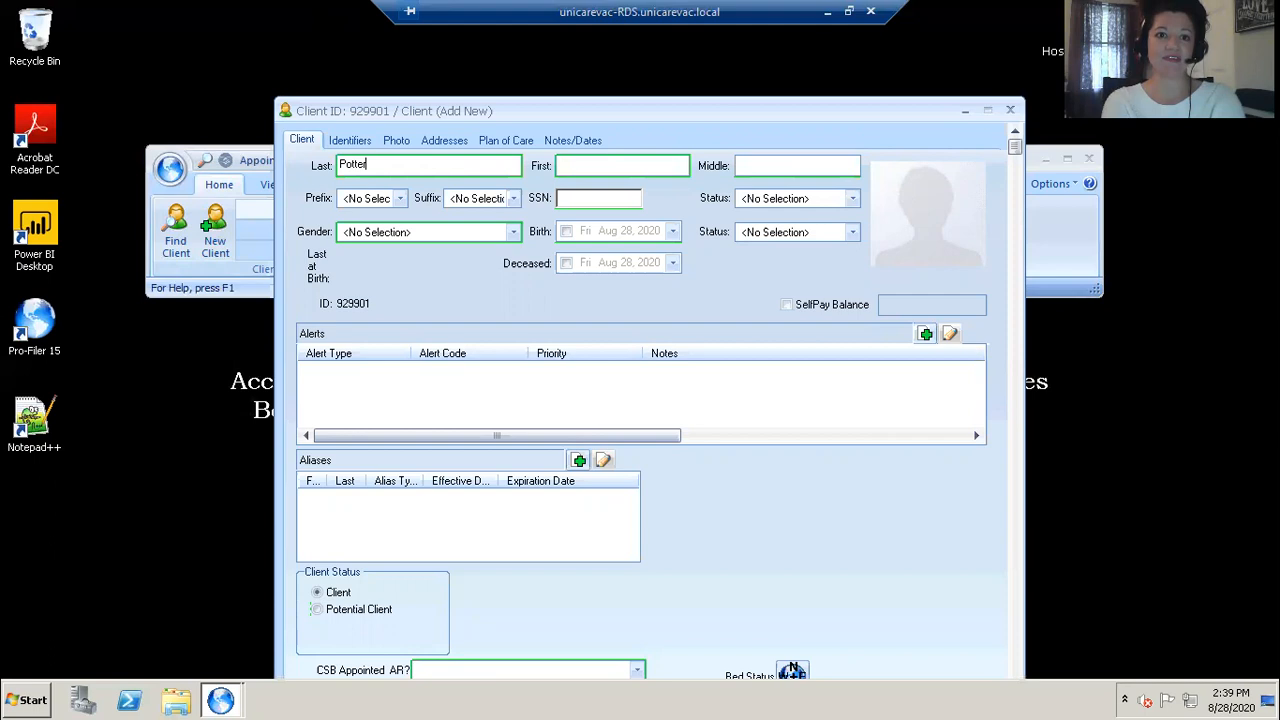
{"action": "key", "text": "Tab"}
{"action": "type", "text": "Harry"}
{"action": "key", "text": "Tab"}
{"action": "type", "text": "J"}
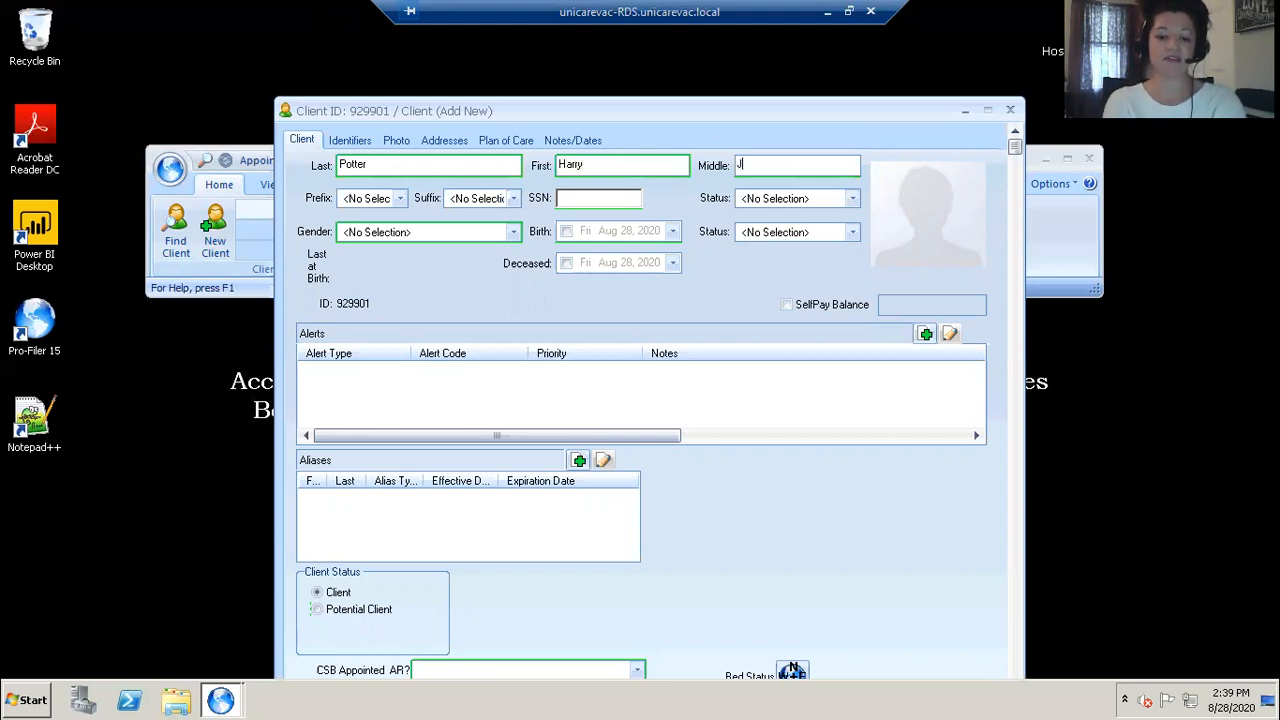
{"action": "key", "text": "BackSpace"}
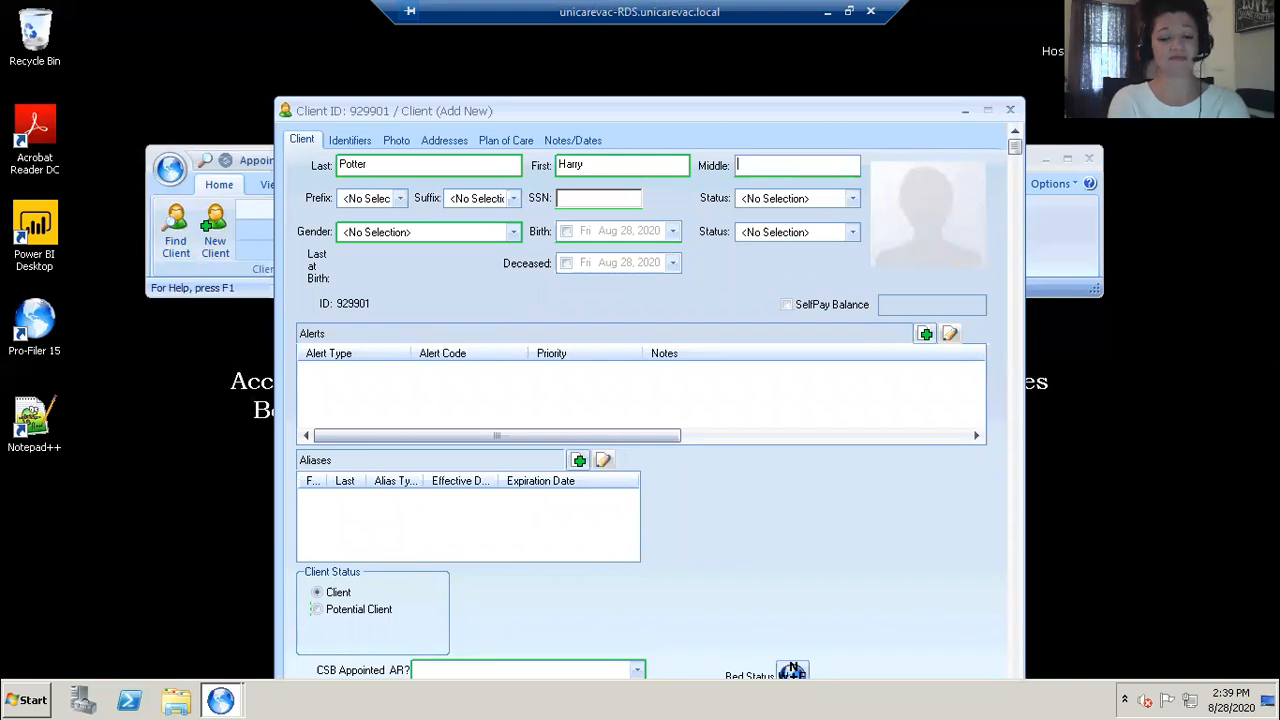
{"action": "type", "text": "Marie"}
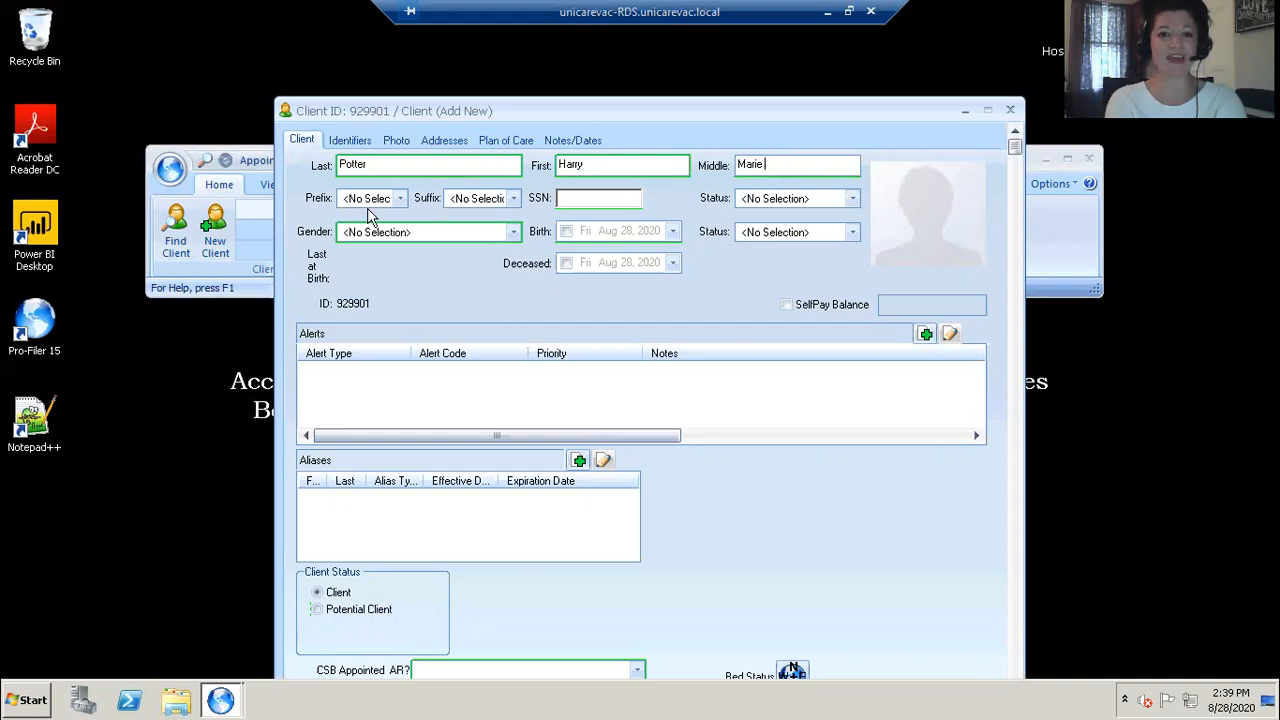
Step: Leave the suffix at No Selection and enter the client's Social Security number
{"action": "left_click", "coordinate": [513, 200]}
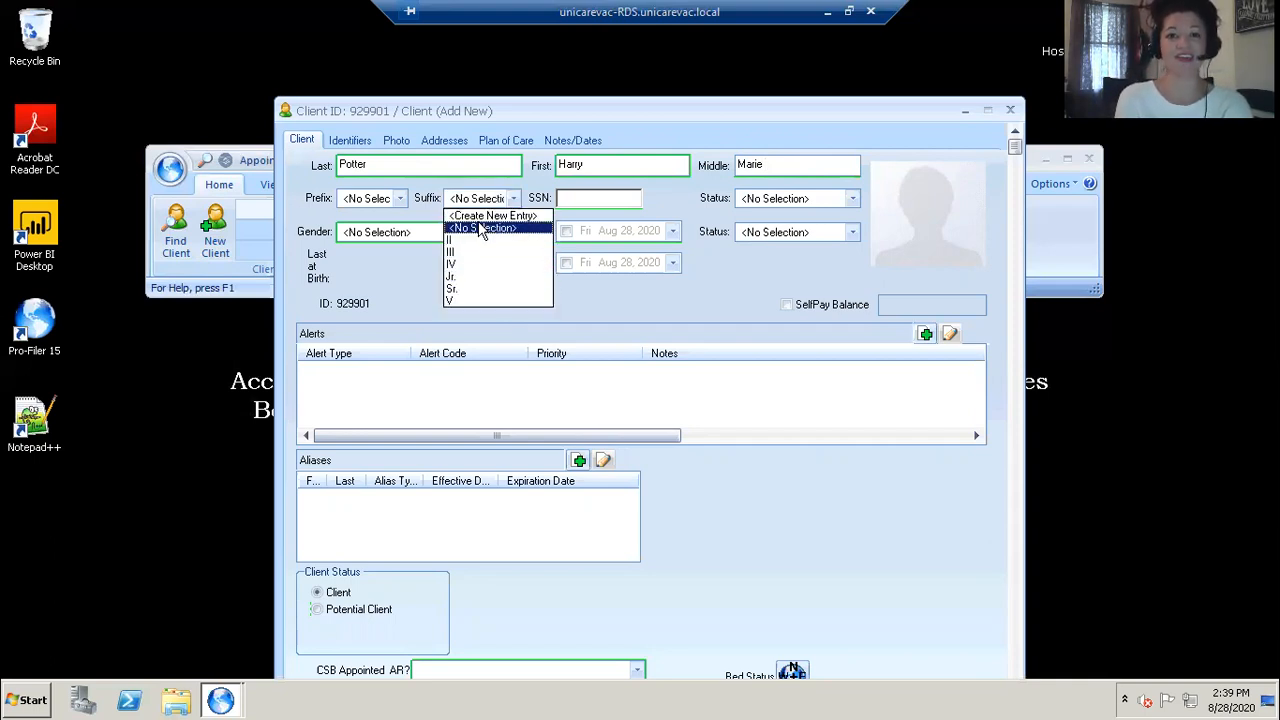
{"action": "left_click", "coordinate": [481, 228]}
{"action": "key", "text": "Tab"}
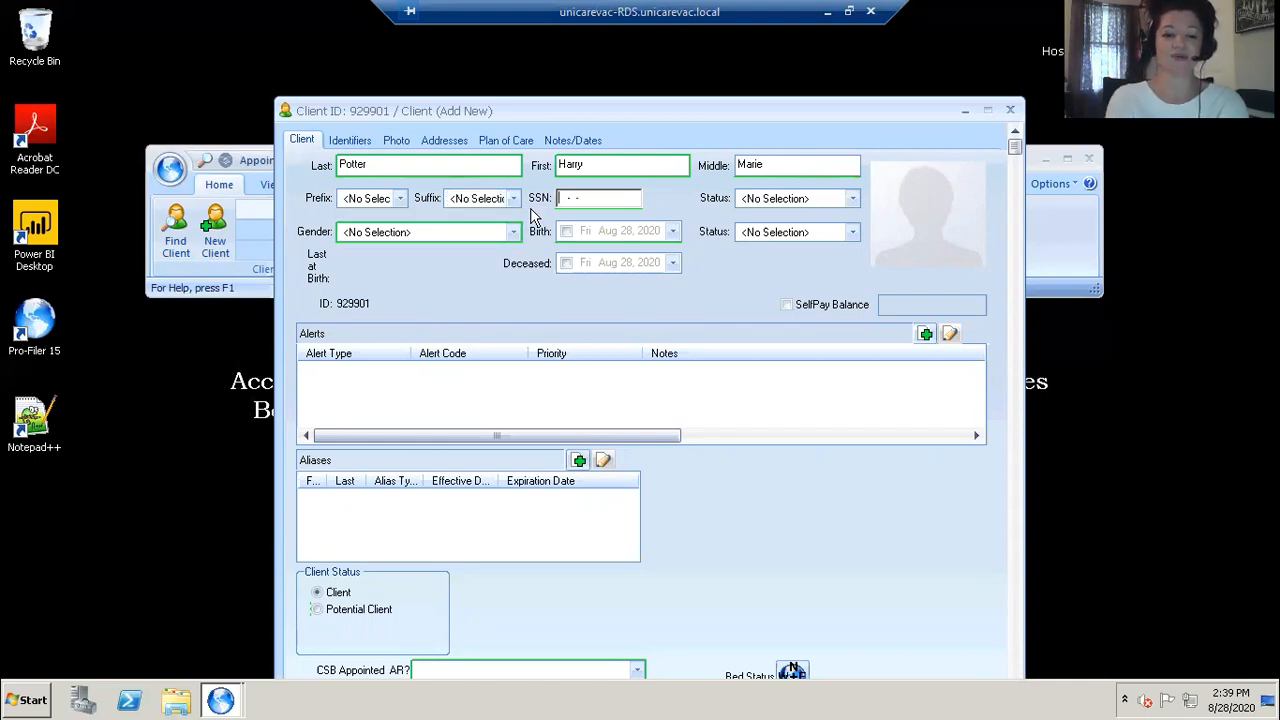
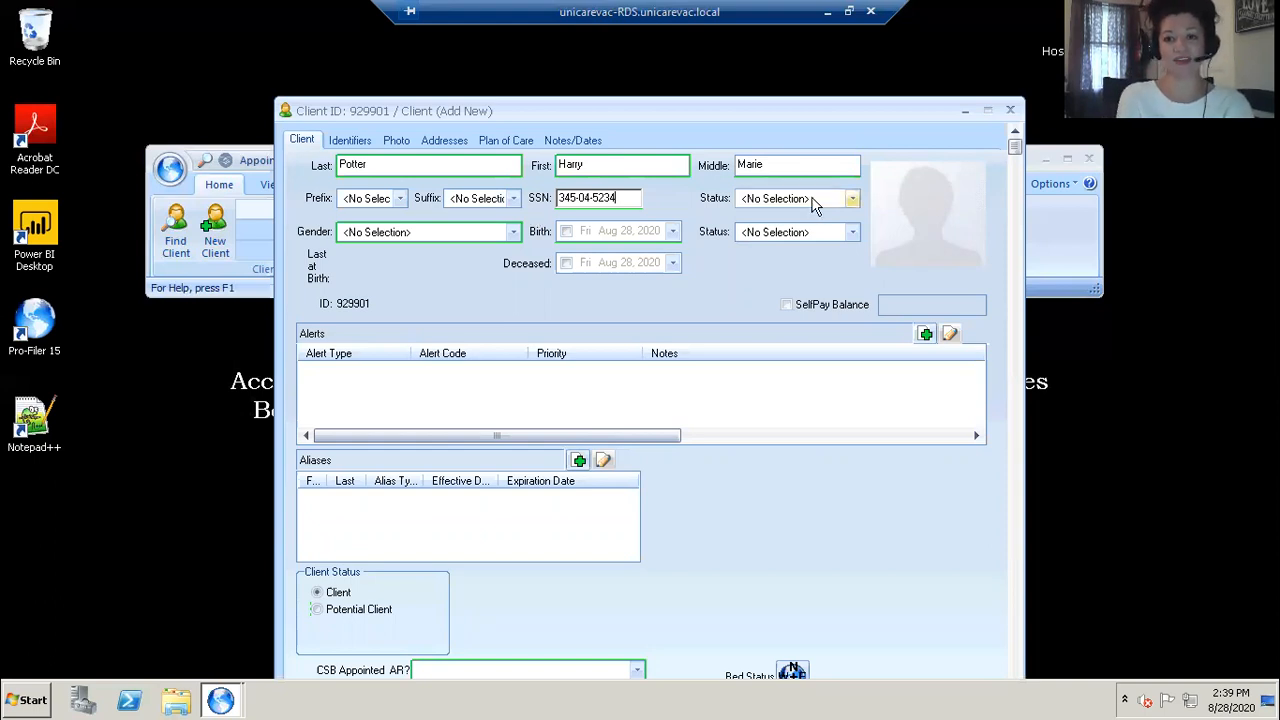
Step: Set the SSN status to Declared and the client's gender to Male
{"action": "left_click", "coordinate": [853, 200]}
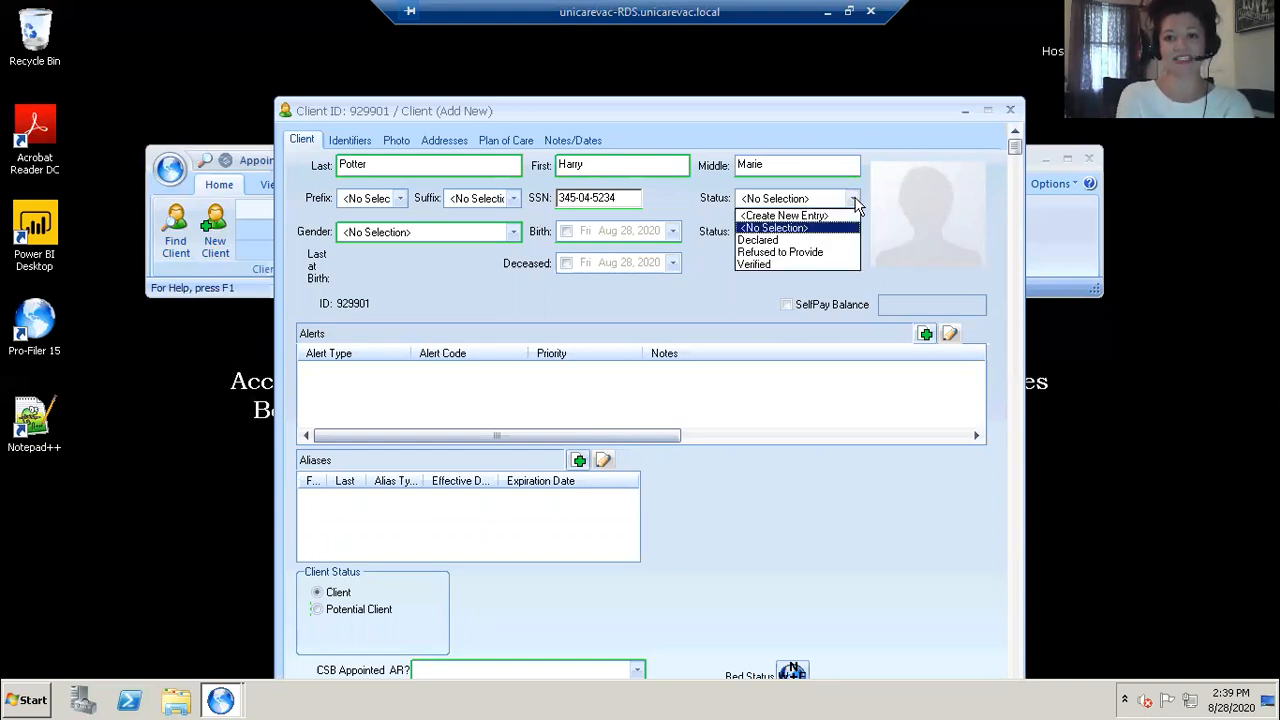
{"action": "left_click", "coordinate": [760, 241]}
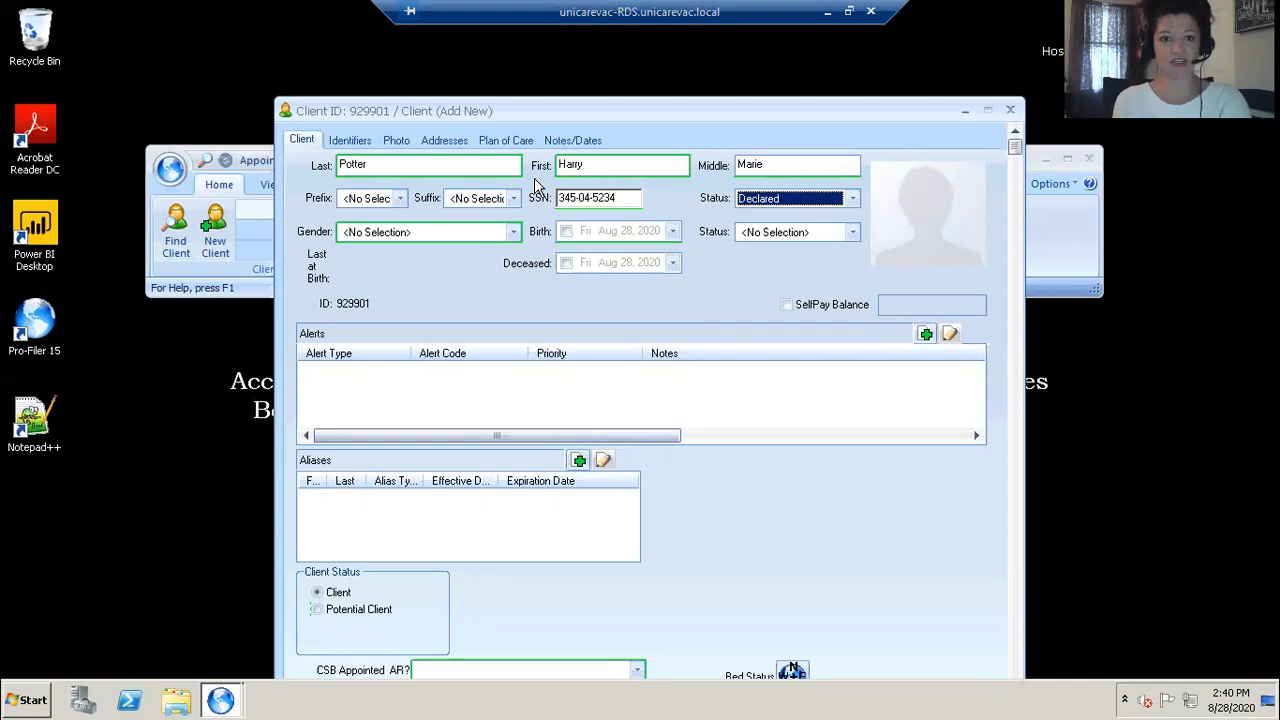
{"action": "left_click", "coordinate": [515, 231]}
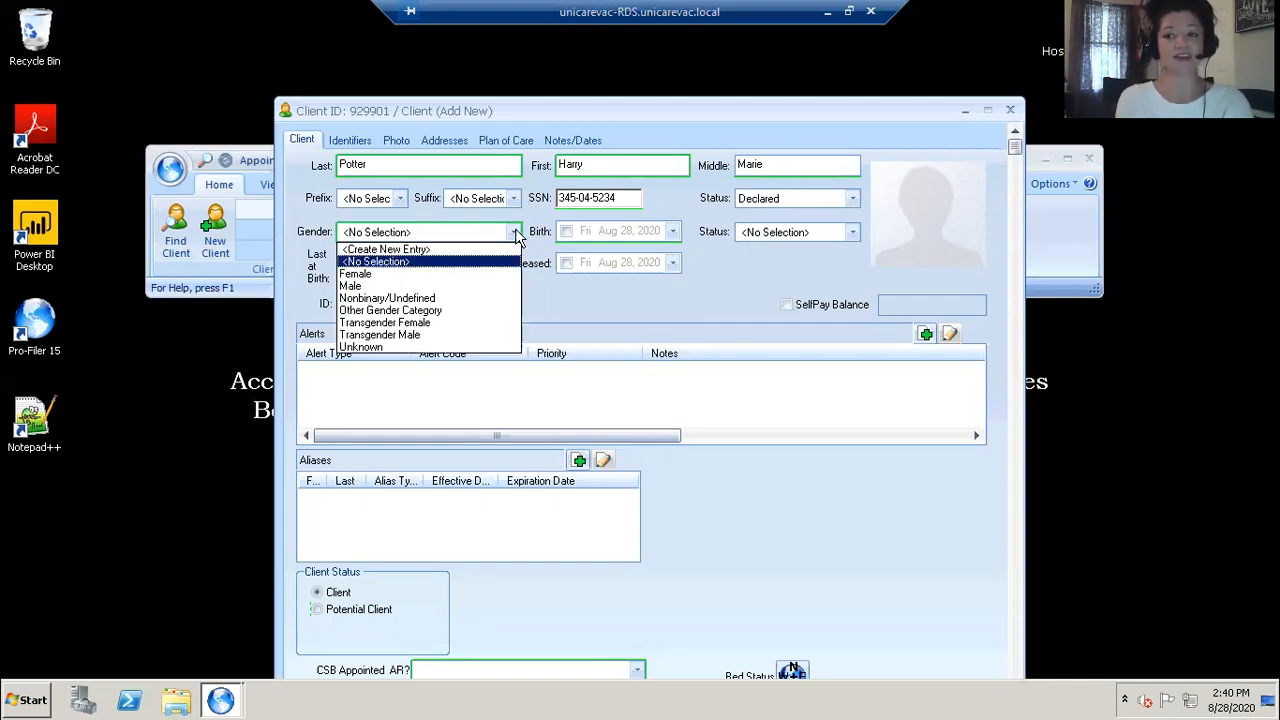
{"action": "left_click", "coordinate": [353, 287]}
Step: Enable the birth date, set it to Jan 15, 1962, and set the birth date status to Verified
{"action": "key", "text": "Tab"}
{"action": "key", "text": "space"}
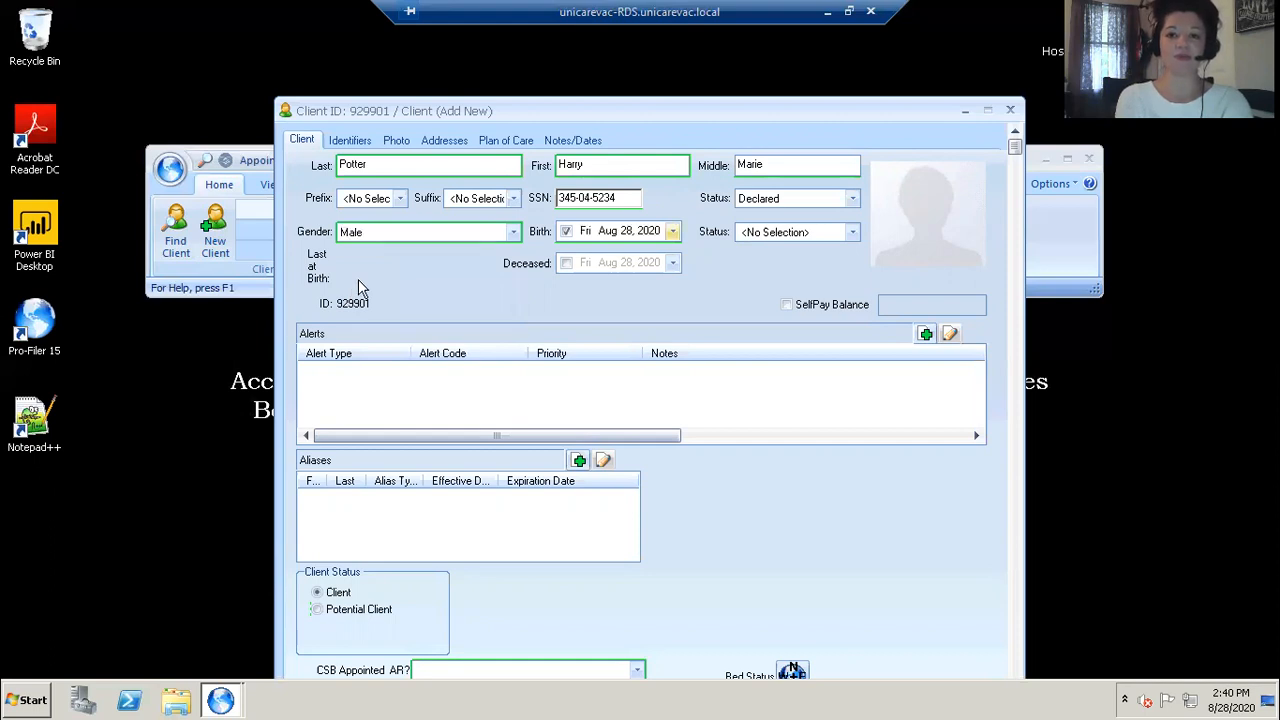
{"action": "key", "text": "Right"}
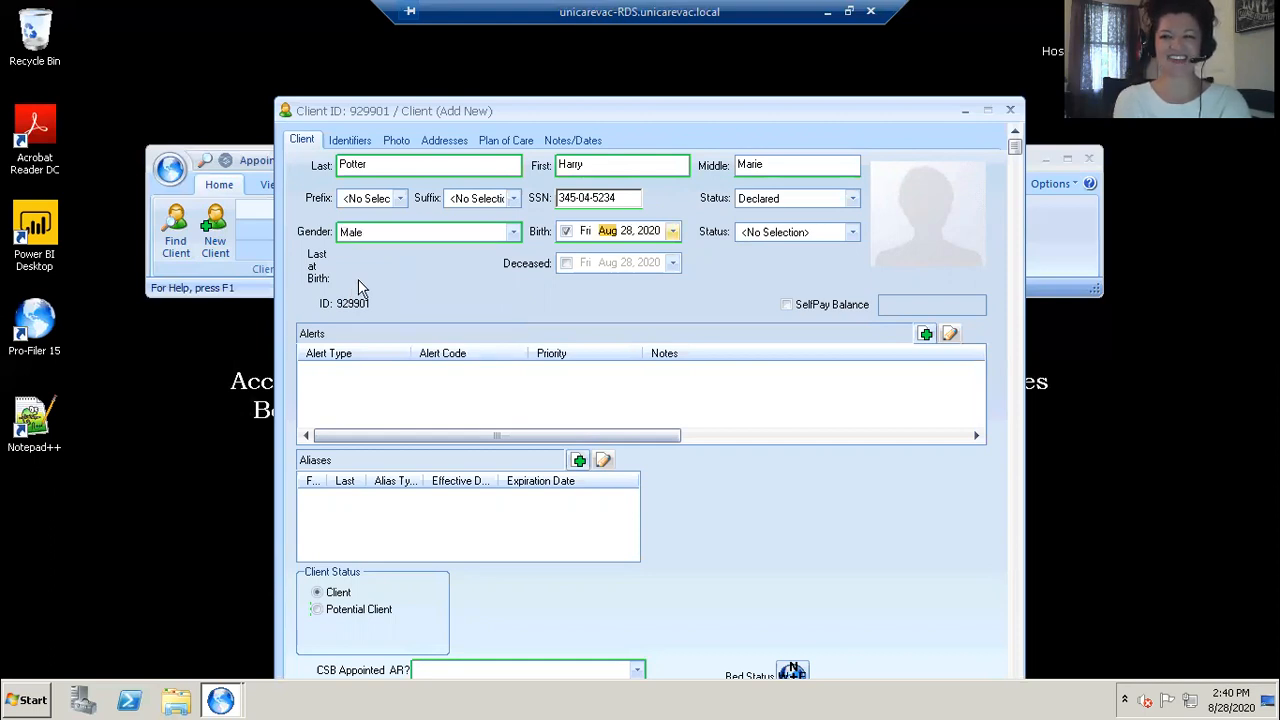
{"action": "type", "text": "1"}
{"action": "key", "text": "Right"}
{"action": "type", "text": "15"}
{"action": "key", "text": "Right"}
{"action": "type", "text": "1962"}
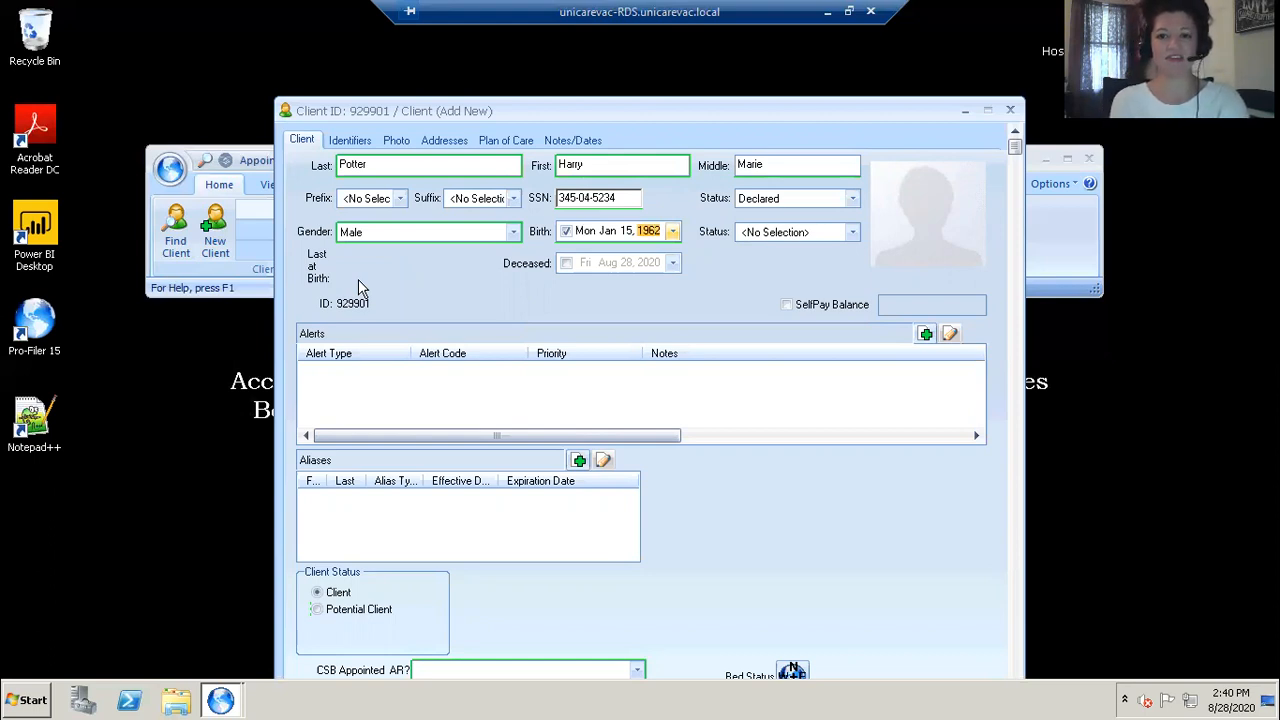
{"action": "left_click", "coordinate": [849, 231]}
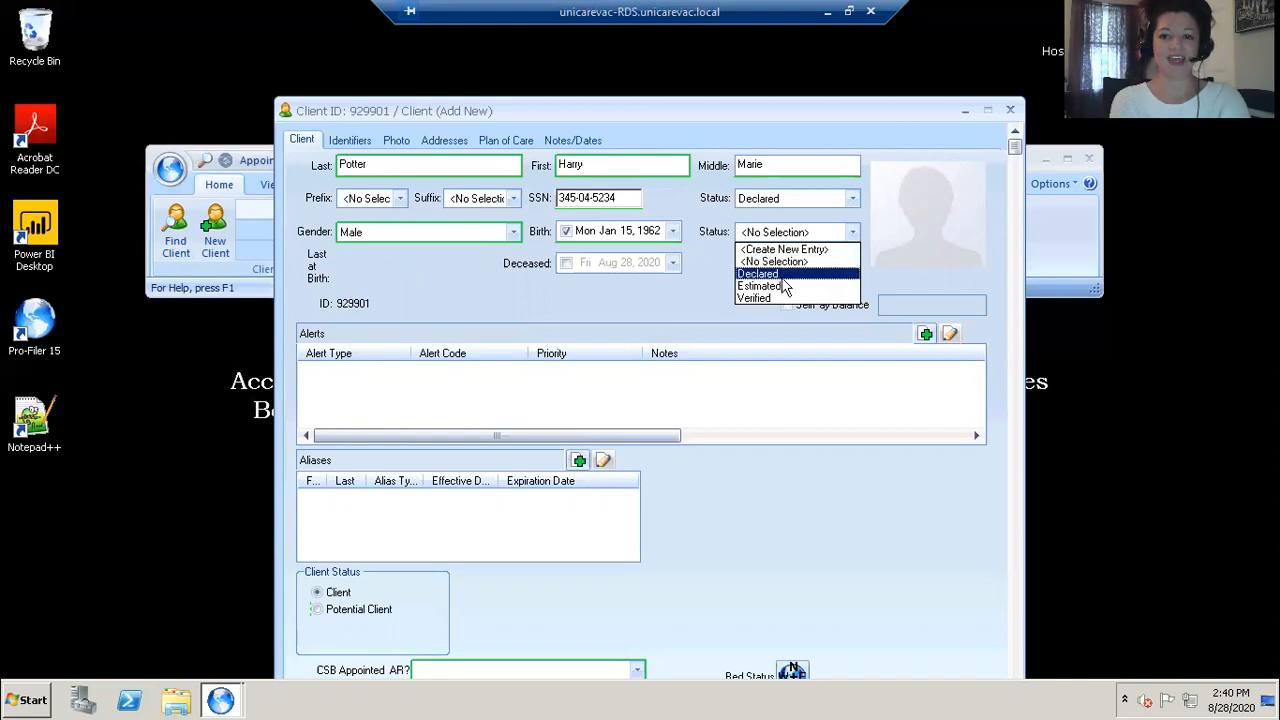
{"action": "left_click", "coordinate": [780, 298]}
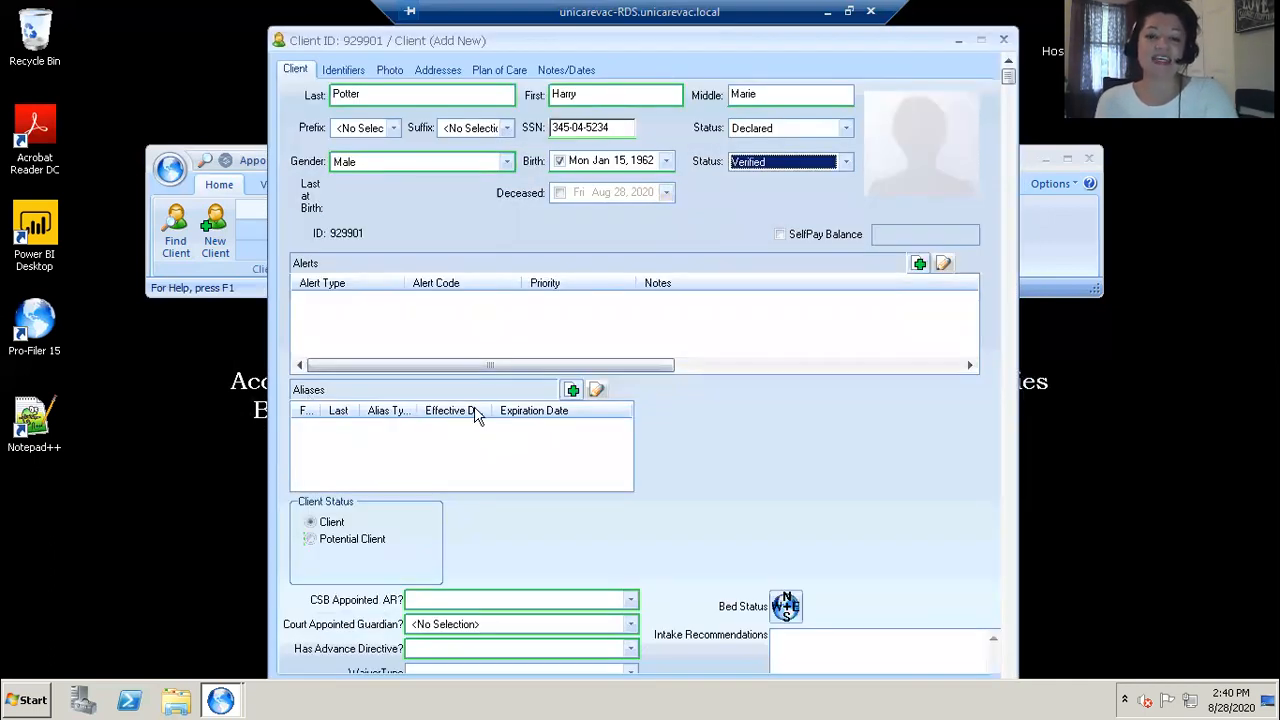
{"action": "left_click", "coordinate": [573, 390]}
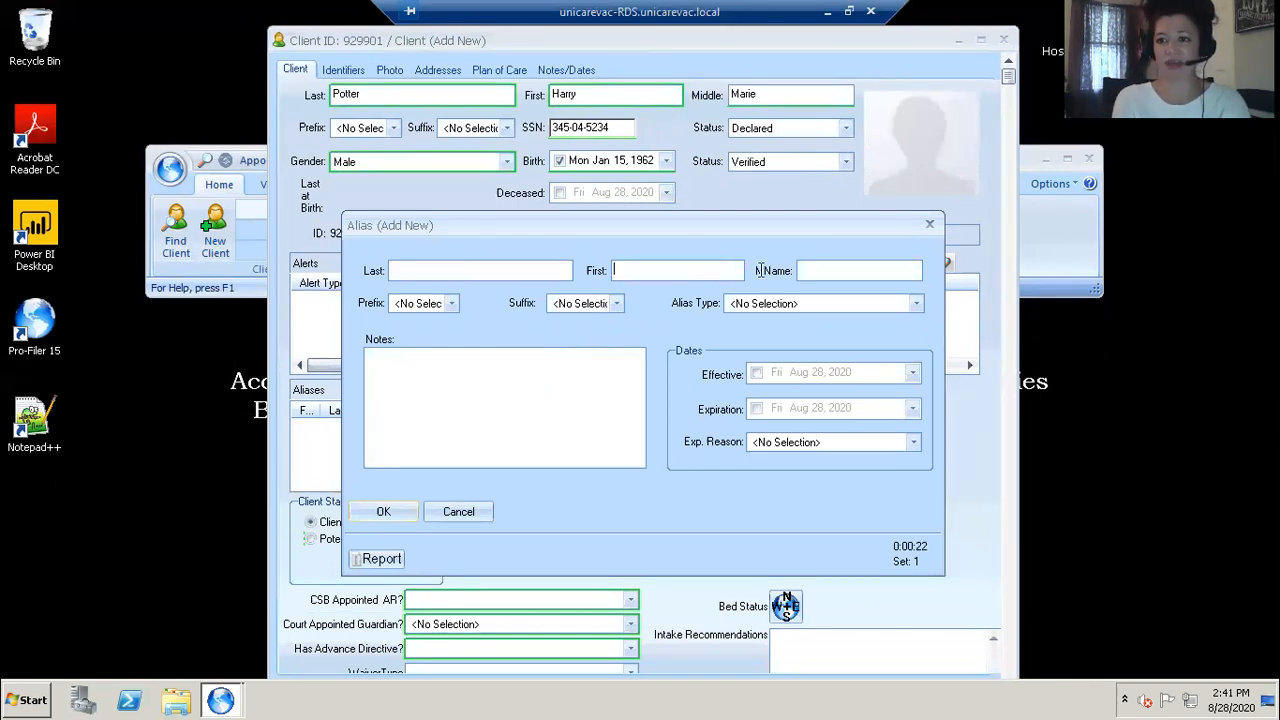
{"action": "left_click", "coordinate": [914, 305]}
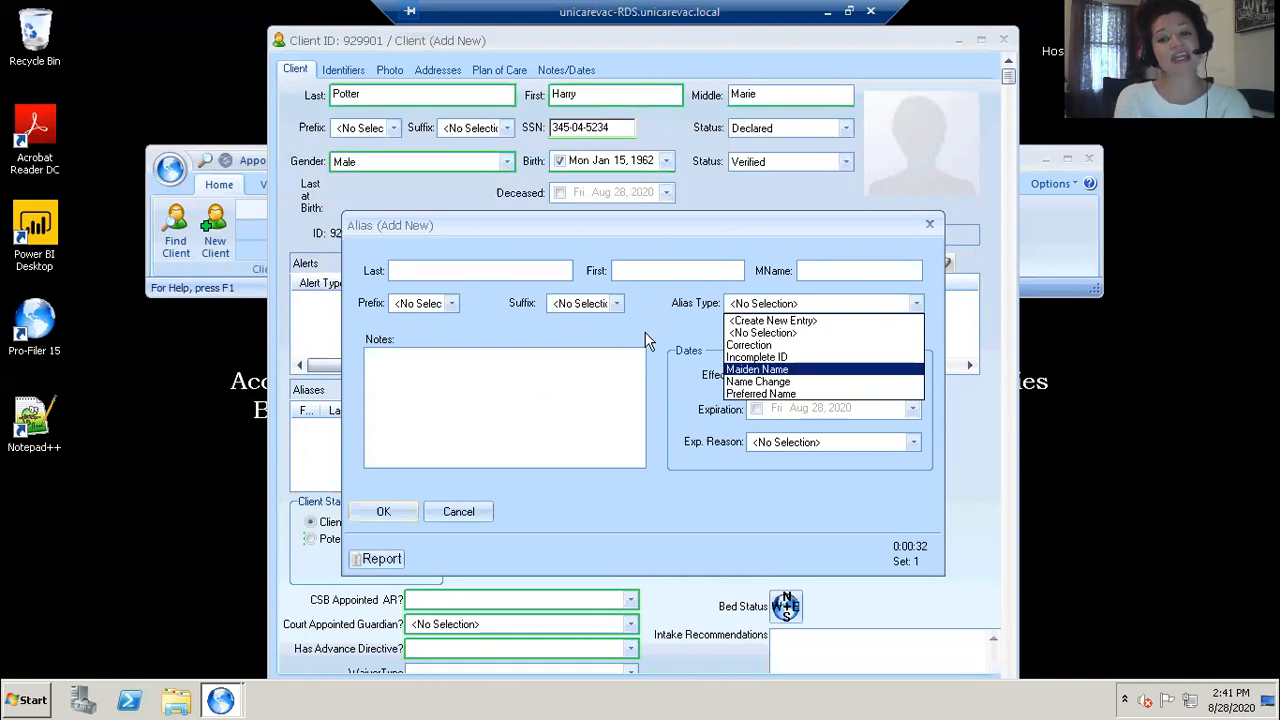
{"action": "left_click", "coordinate": [358, 513]}
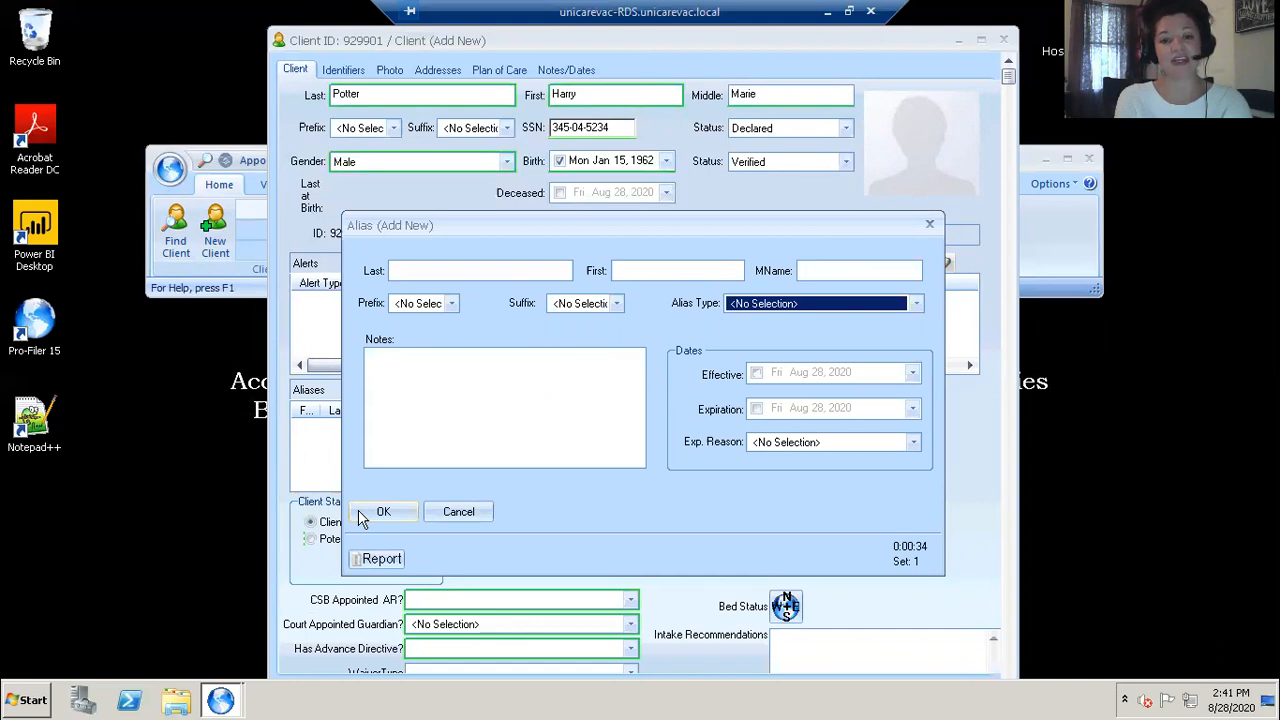
{"action": "left_click", "coordinate": [460, 514]}
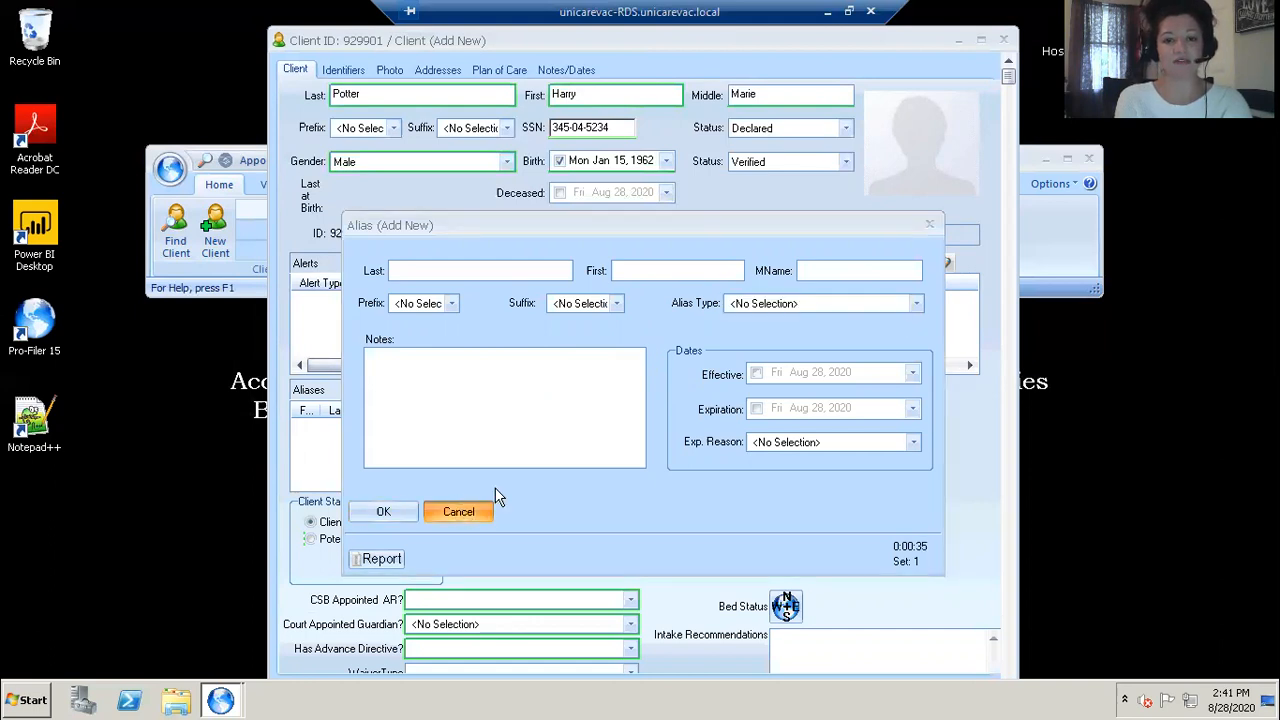
{"action": "left_click", "coordinate": [655, 434]}
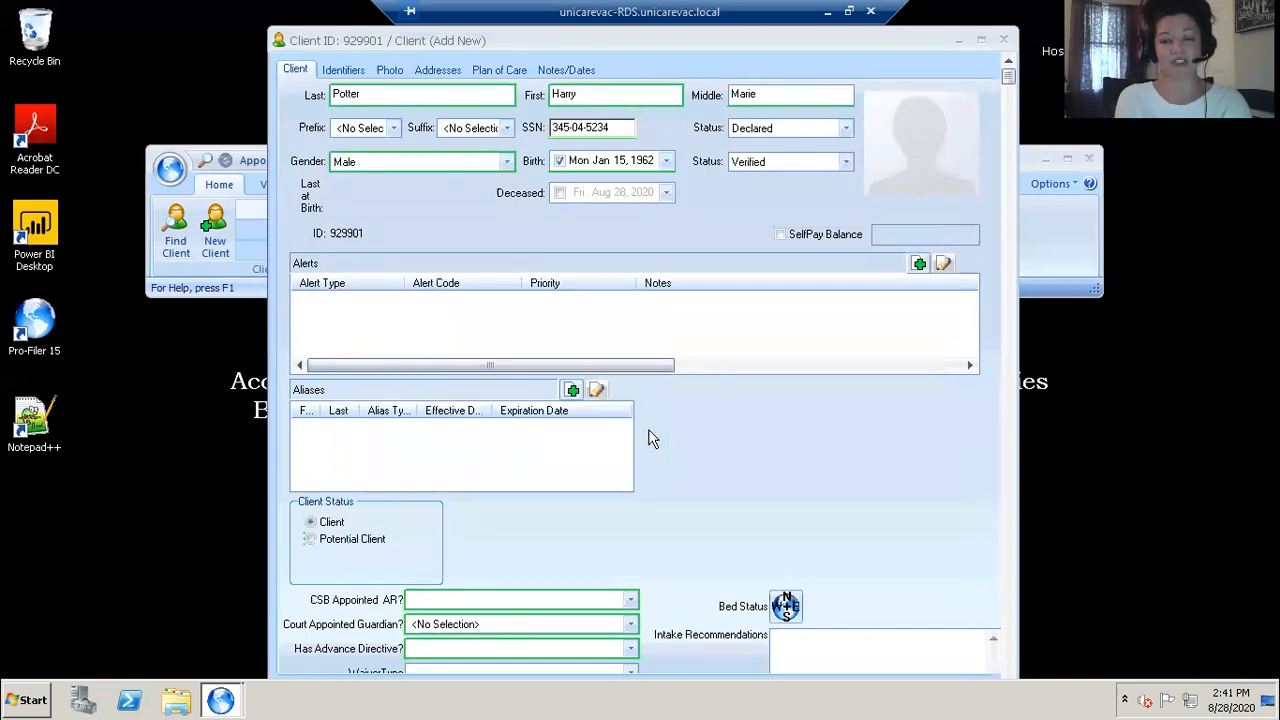
Step: Answer CSB Appointed AR with N - No, Court Appointed Guardian with NotApplicable, and Has Advance Directive with No
{"action": "left_click_drag", "start_coordinate": [920, 46], "coordinate": [941, 15]}
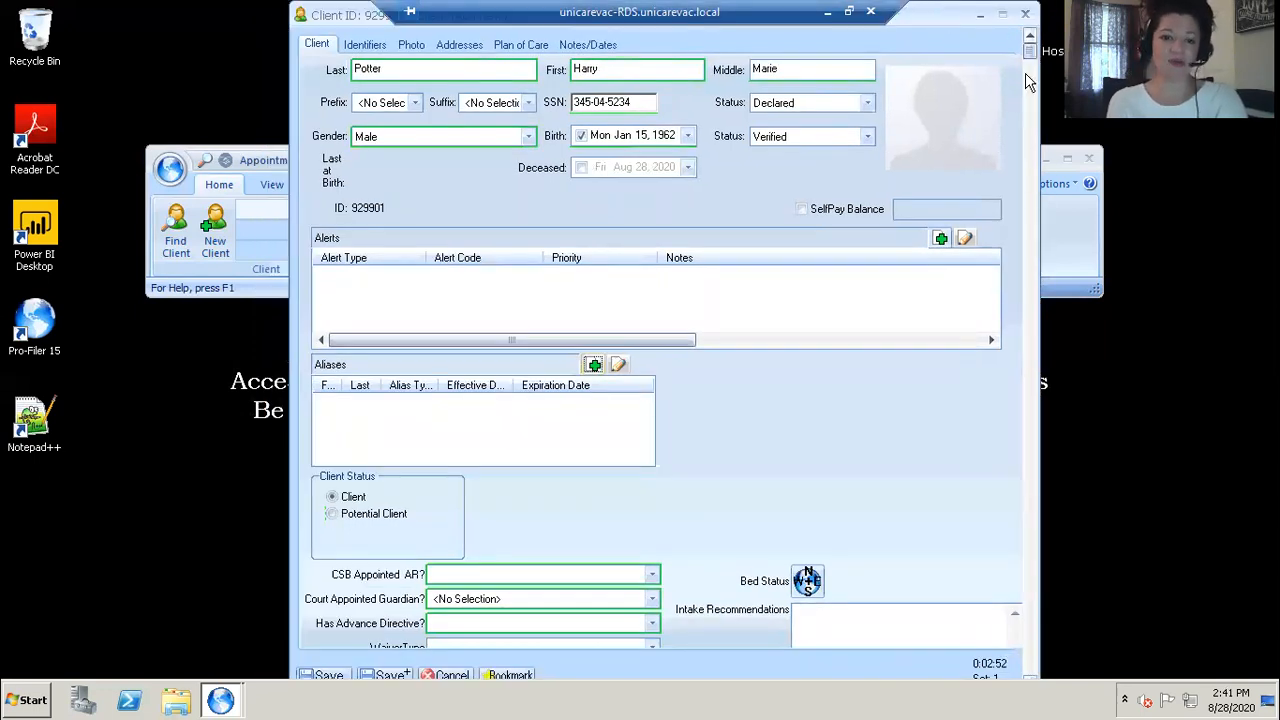
{"action": "scroll", "coordinate": [1023, 95], "scroll_direction": "down", "scroll_amount": 2}
{"action": "scroll", "coordinate": [1023, 170], "scroll_direction": "down", "scroll_amount": 5}
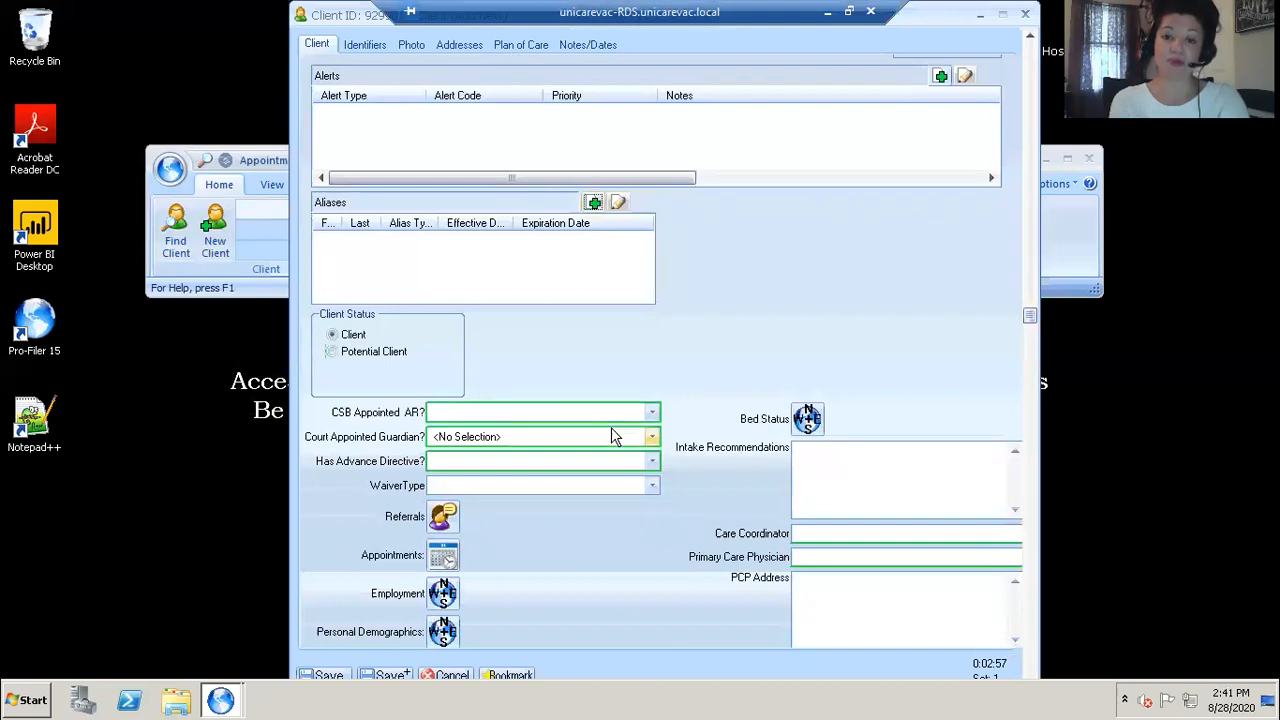
{"action": "left_click", "coordinate": [650, 416]}
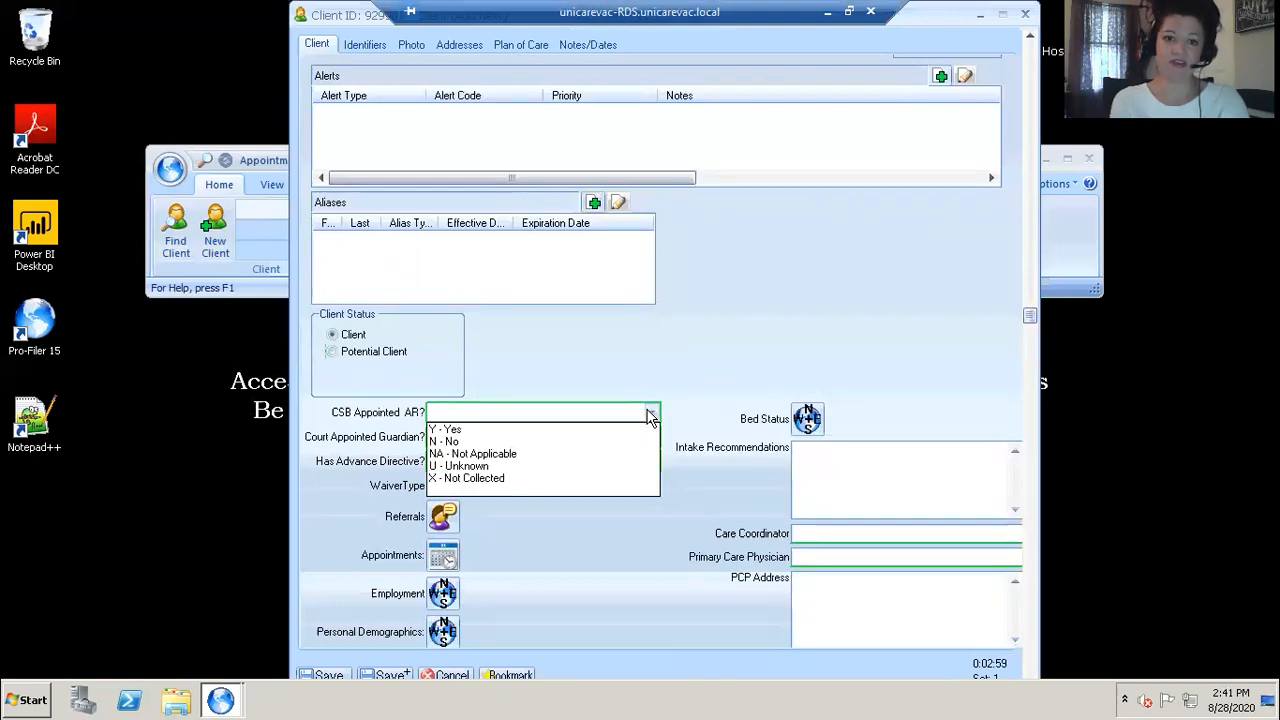
{"action": "left_click", "coordinate": [490, 442]}
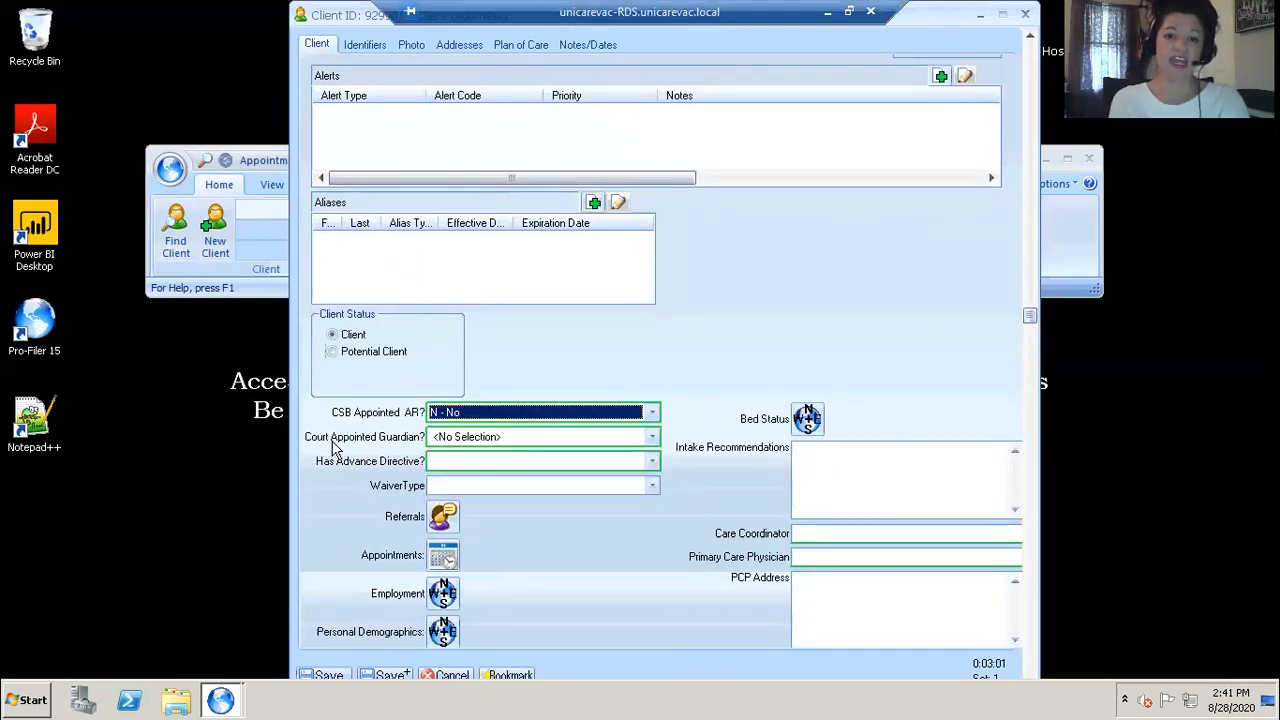
{"action": "left_click", "coordinate": [649, 442]}
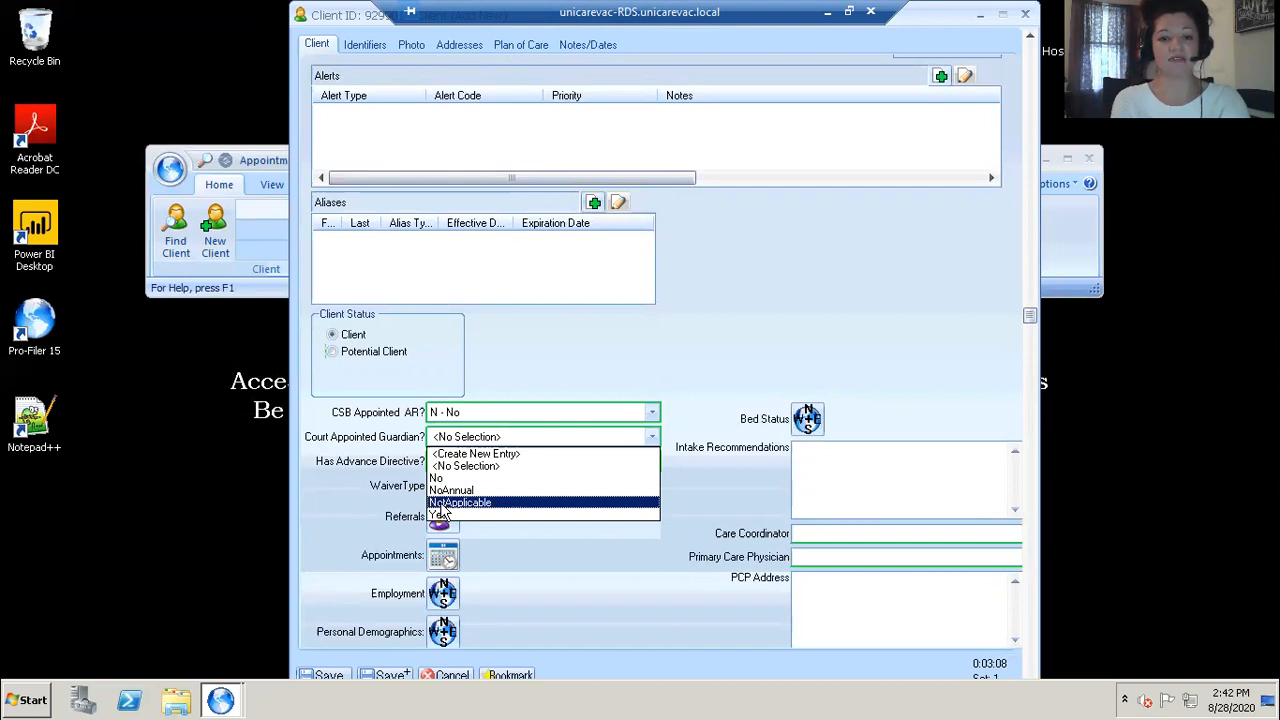
{"action": "left_click", "coordinate": [445, 501]}
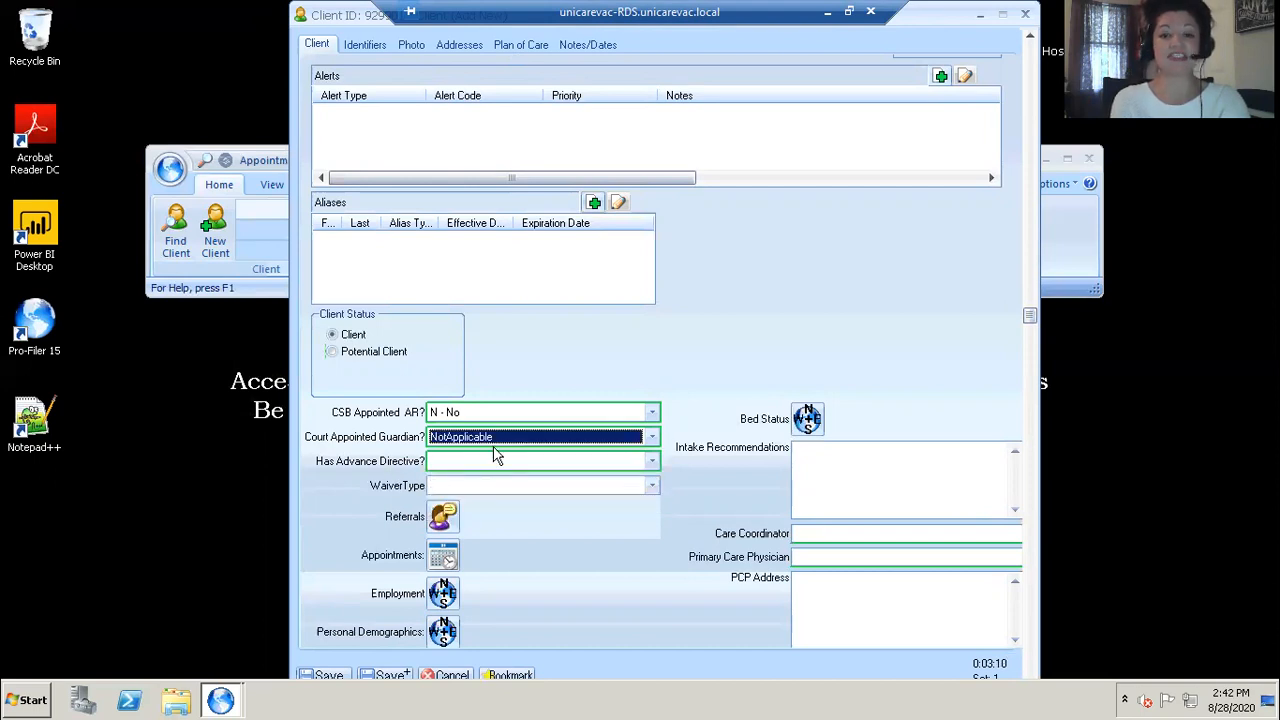
{"action": "left_click", "coordinate": [651, 462]}
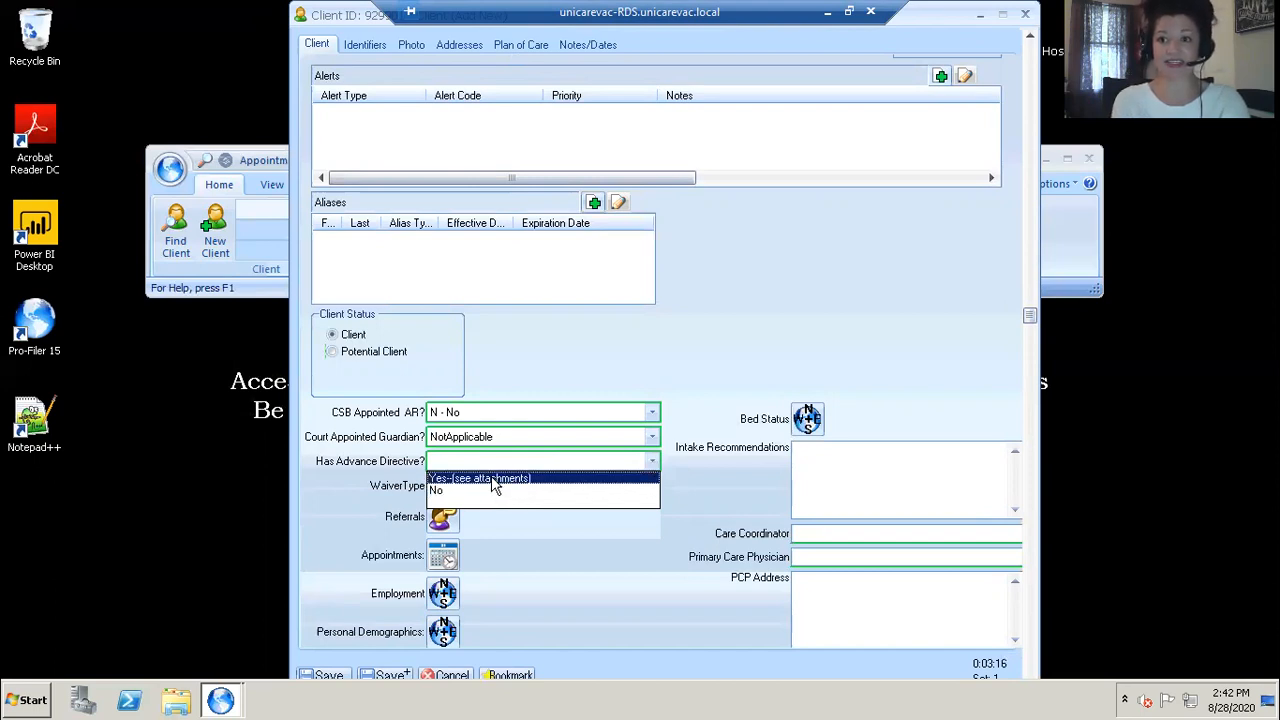
{"action": "left_click", "coordinate": [486, 491]}
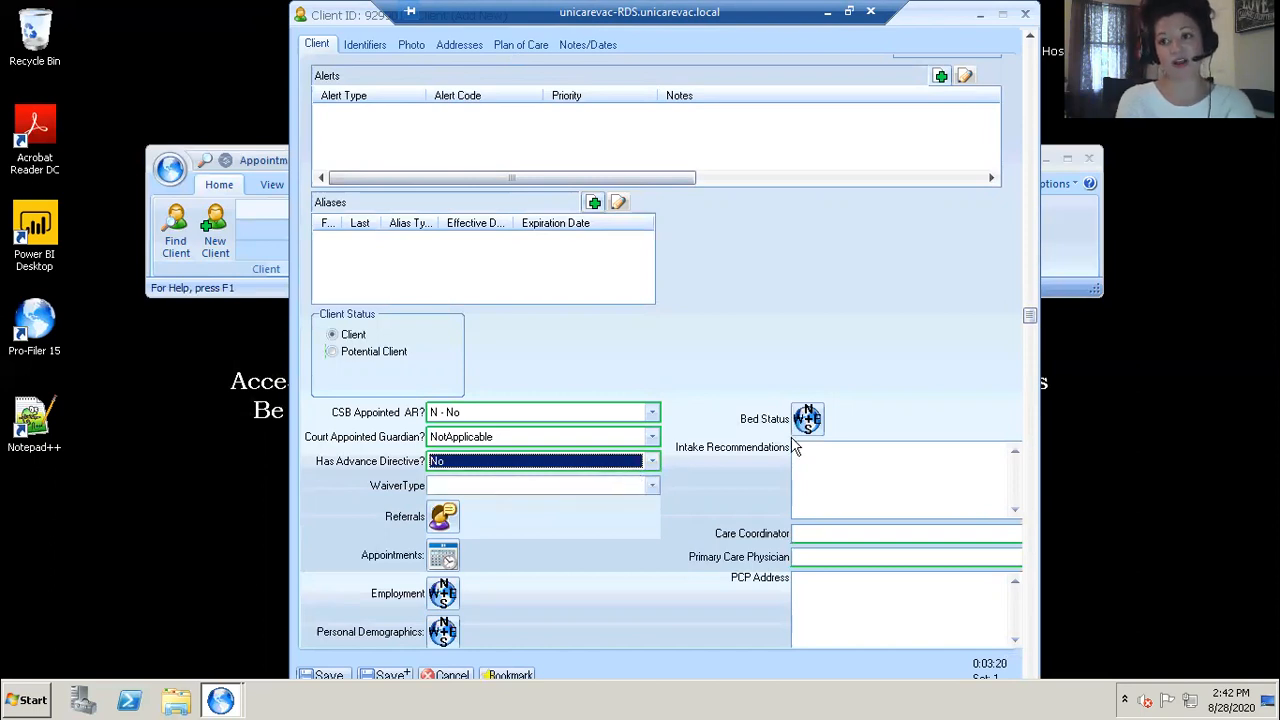
Step: Open Personal Demographics and add an employment status of Not in Labor Force: Disabled with the effective date enabled
{"action": "left_click_drag", "start_coordinate": [1030, 317], "coordinate": [1030, 505]}
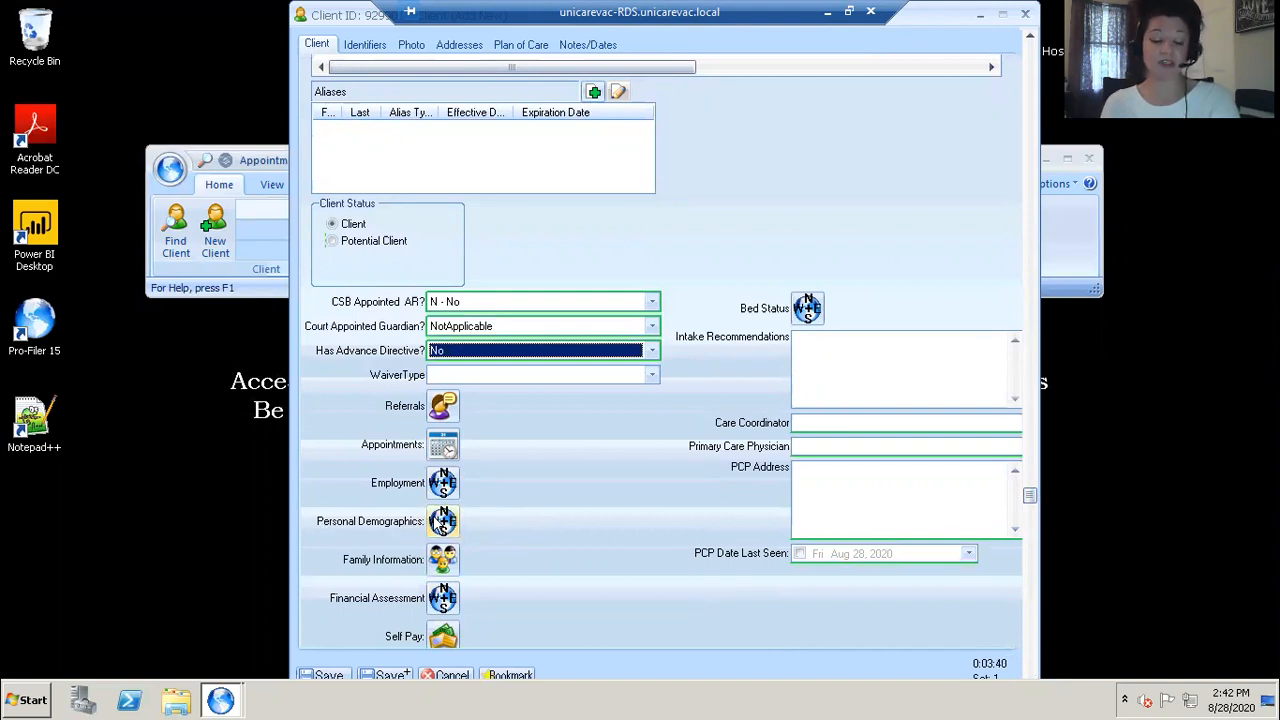
{"action": "left_click", "coordinate": [437, 523]}
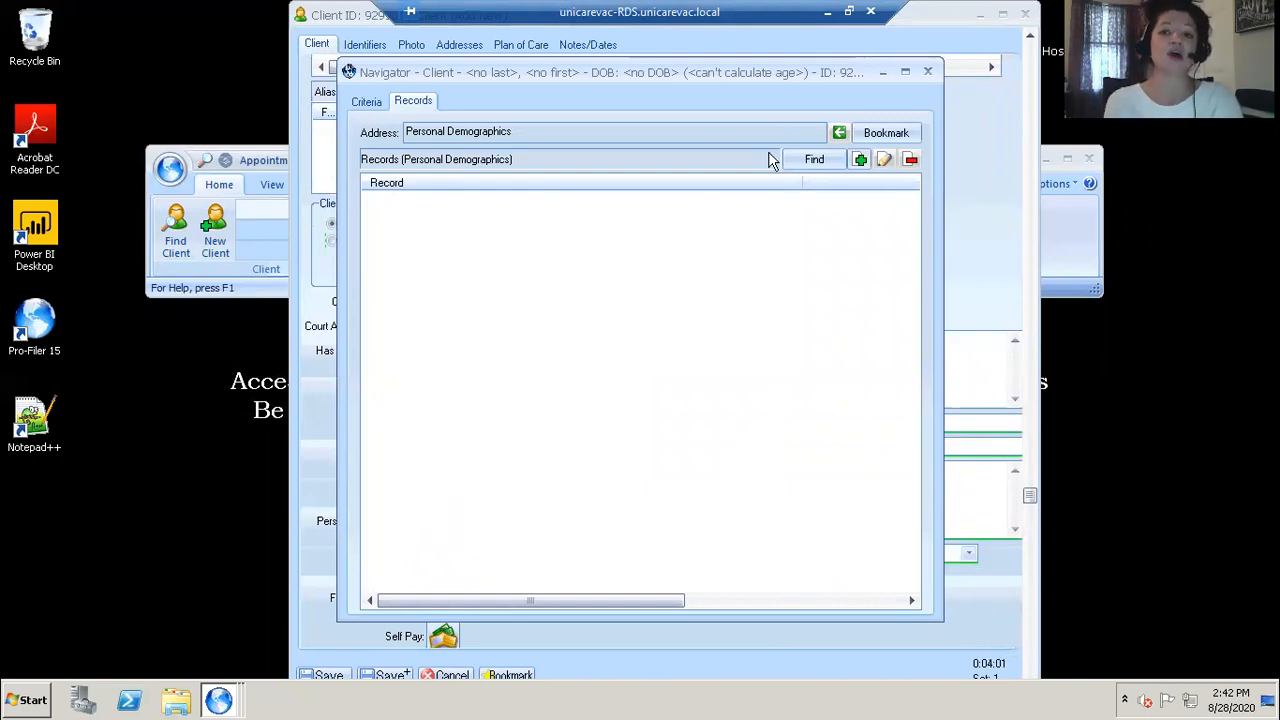
{"action": "left_click", "coordinate": [859, 161]}
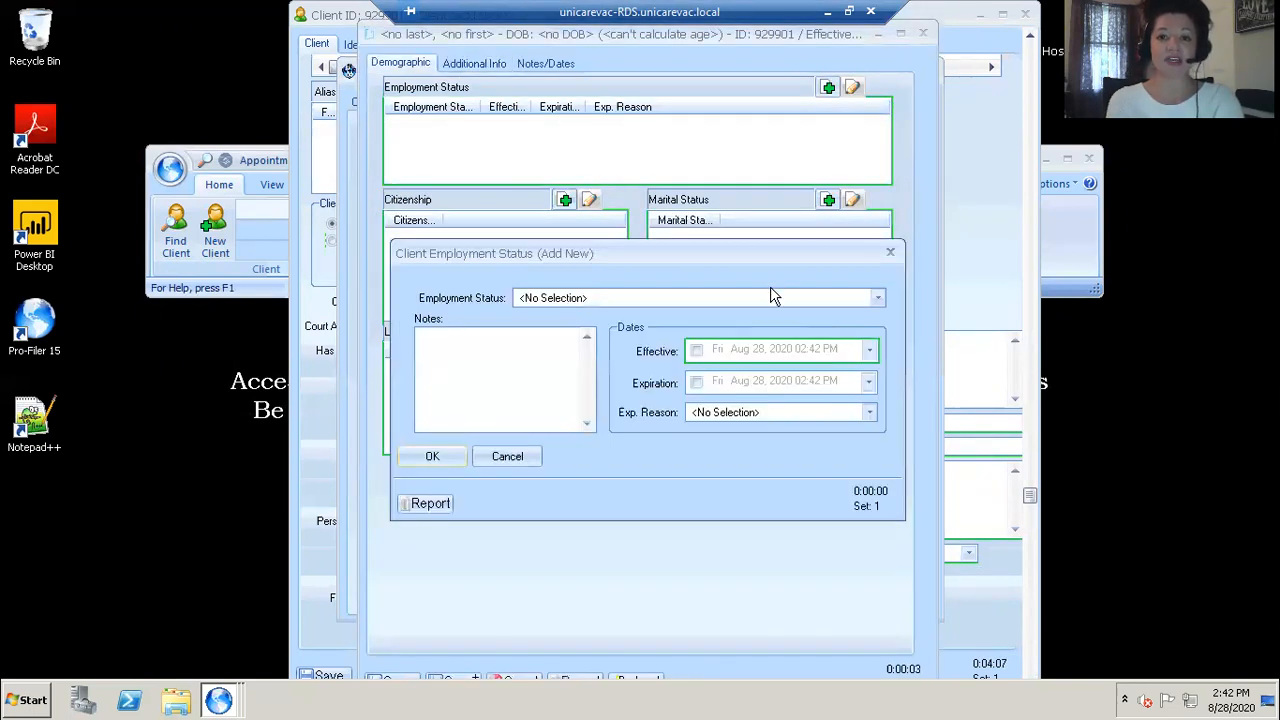
{"action": "left_click", "coordinate": [770, 295]}
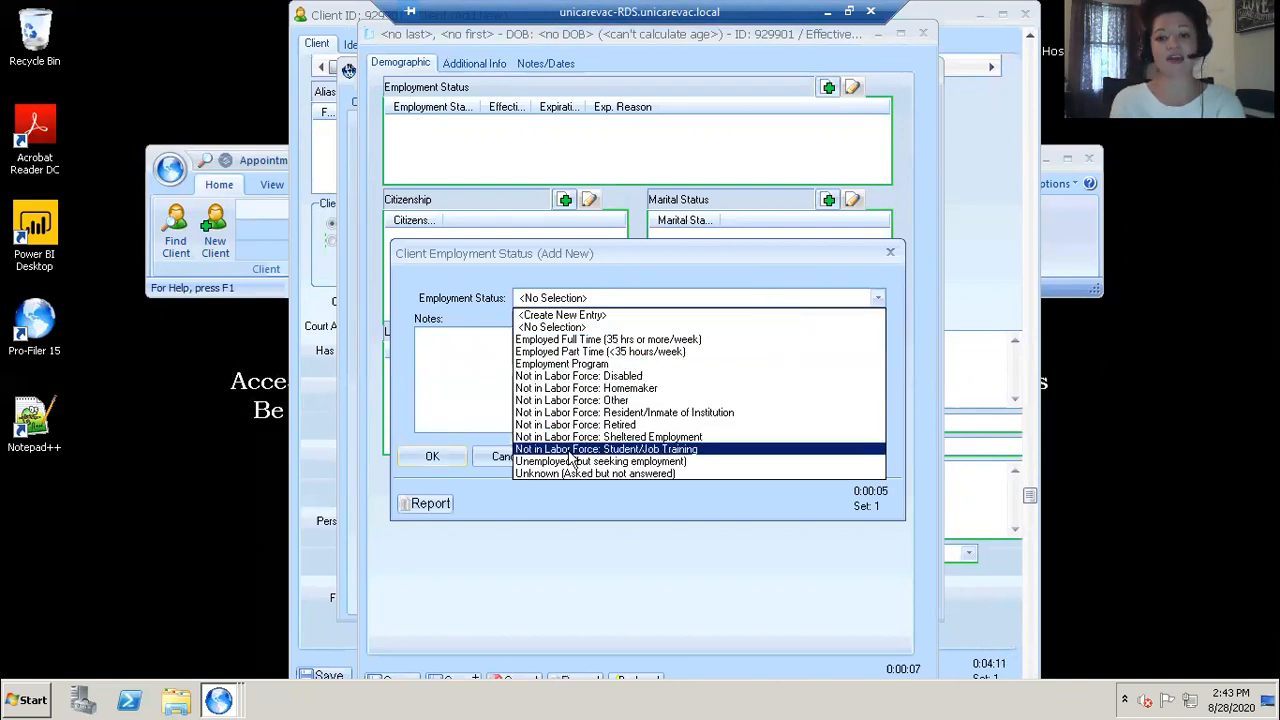
{"action": "left_click", "coordinate": [596, 381]}
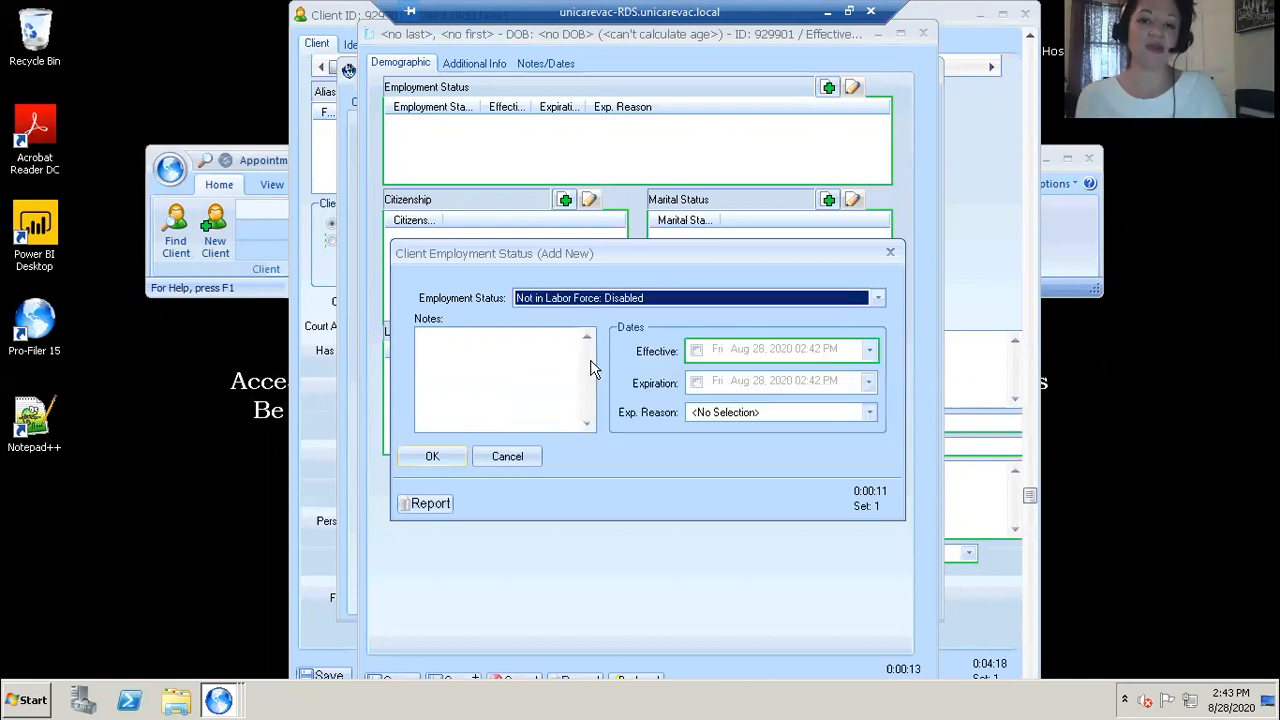
{"action": "left_click", "coordinate": [696, 349]}
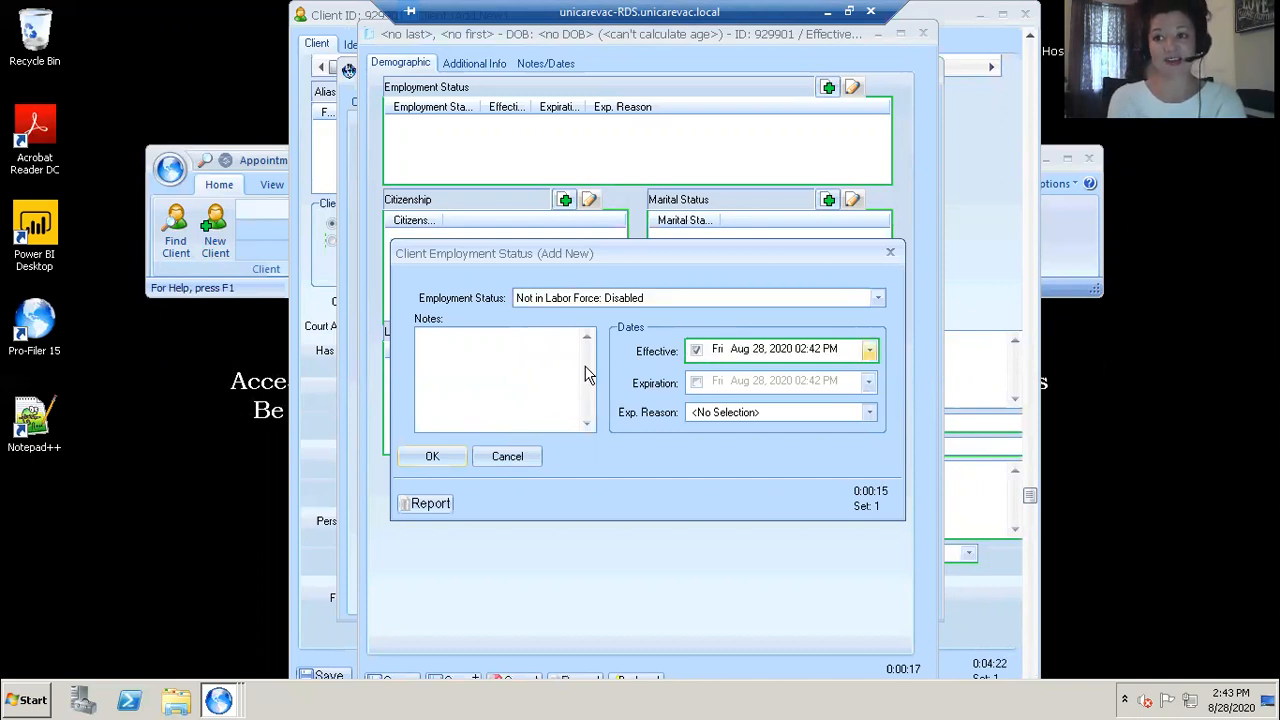
{"action": "left_click", "coordinate": [450, 458]}
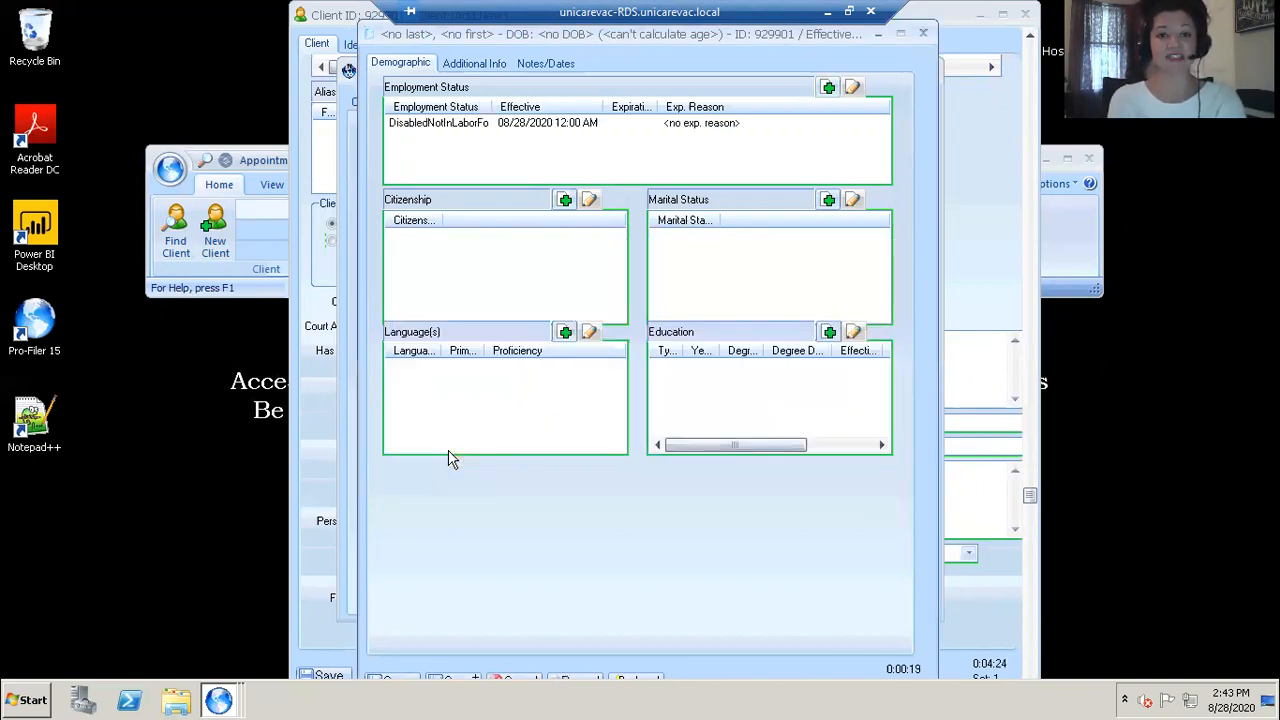
Step: Add a citizenship entry of United States Citizen with the effective date enabled
{"action": "left_click", "coordinate": [565, 199]}
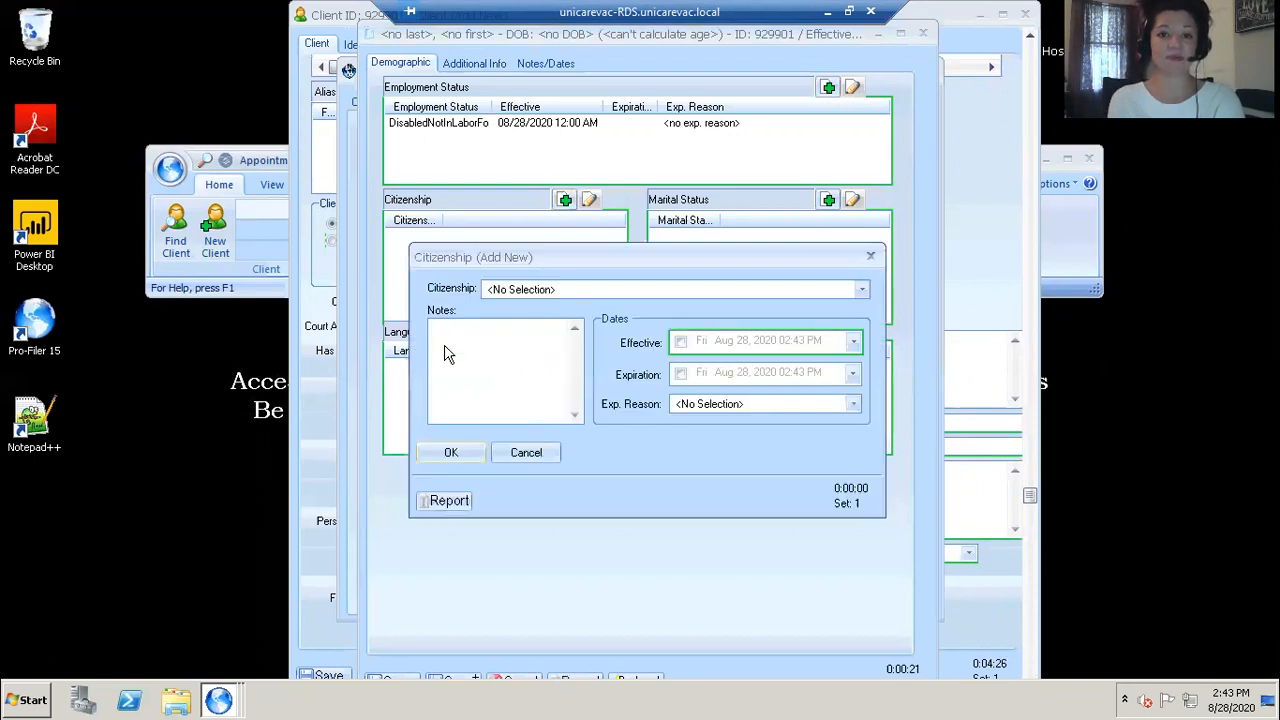
{"action": "left_click", "coordinate": [522, 290]}
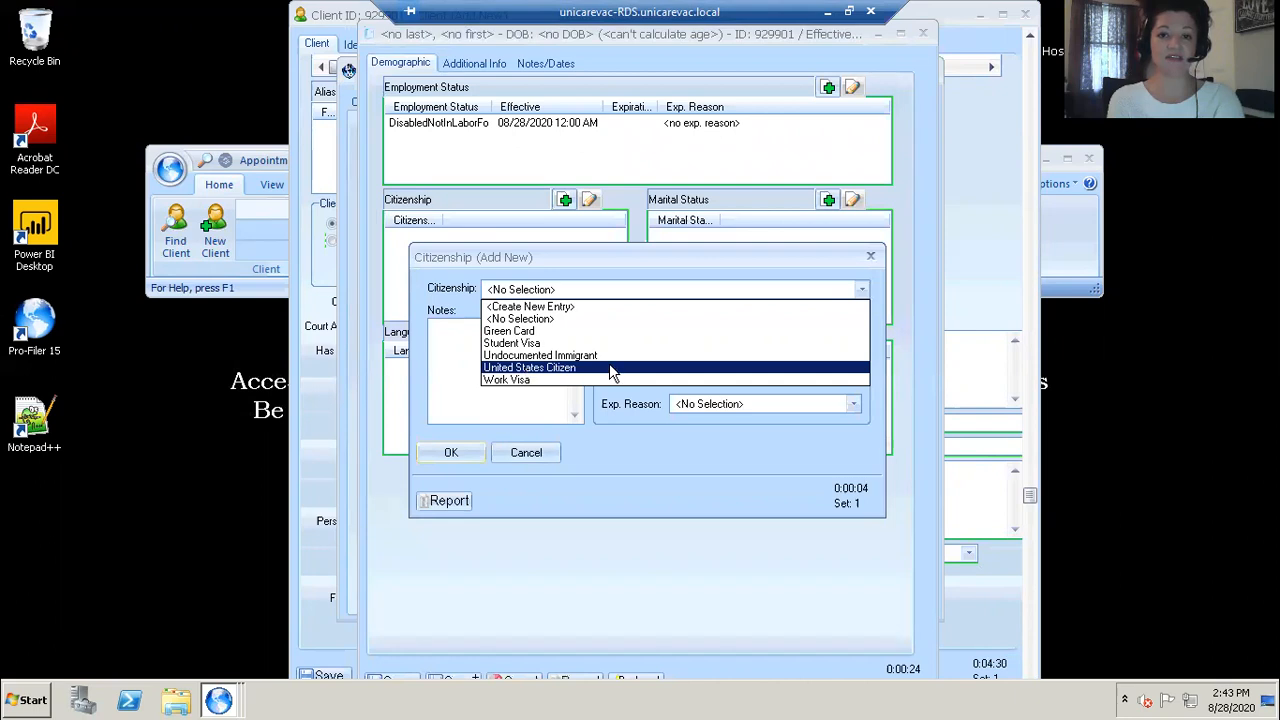
{"action": "left_click", "coordinate": [527, 368]}
{"action": "left_click", "coordinate": [680, 342]}
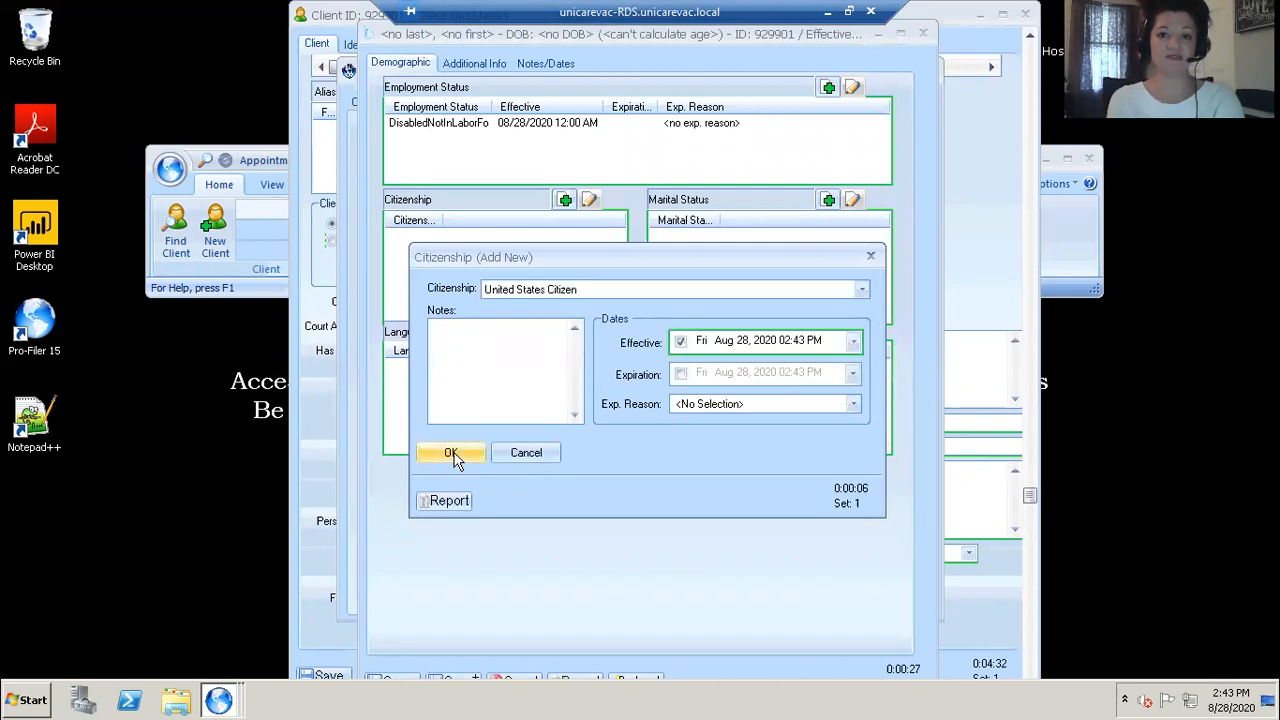
{"action": "left_click", "coordinate": [451, 452]}
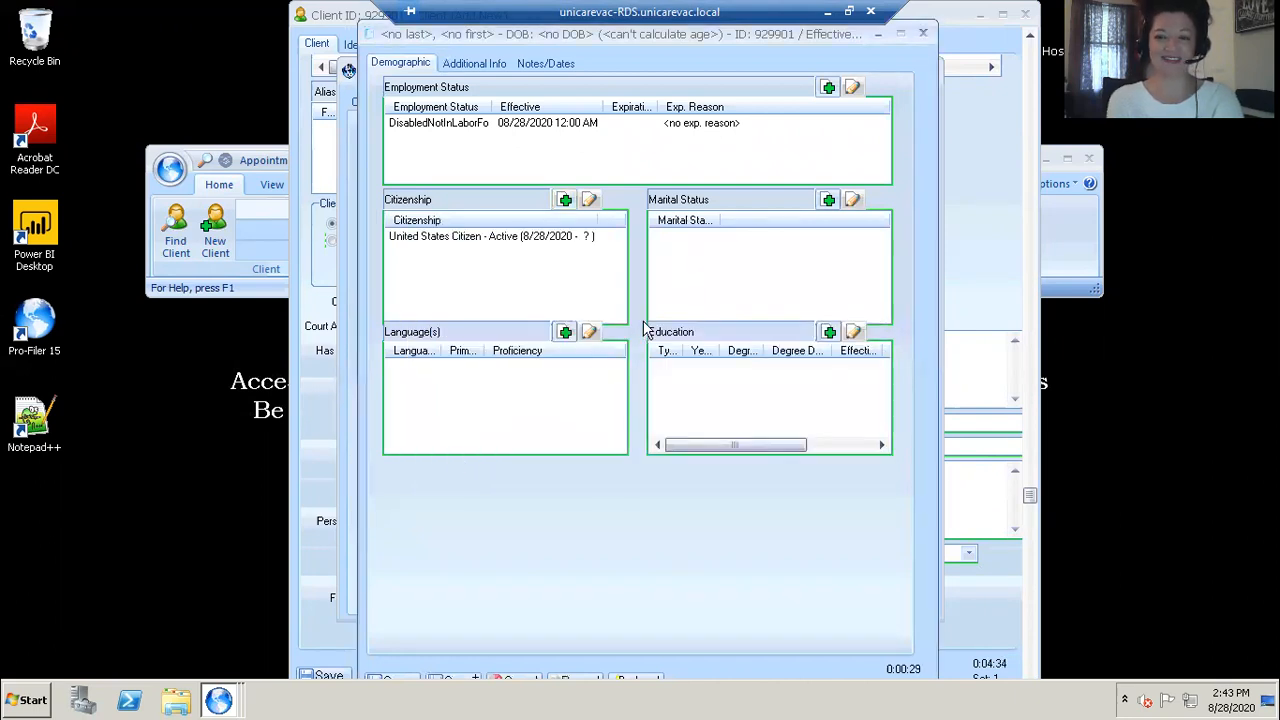
Step: Add a marital status entry of Separated with the effective date enabled
{"action": "left_click", "coordinate": [828, 201]}
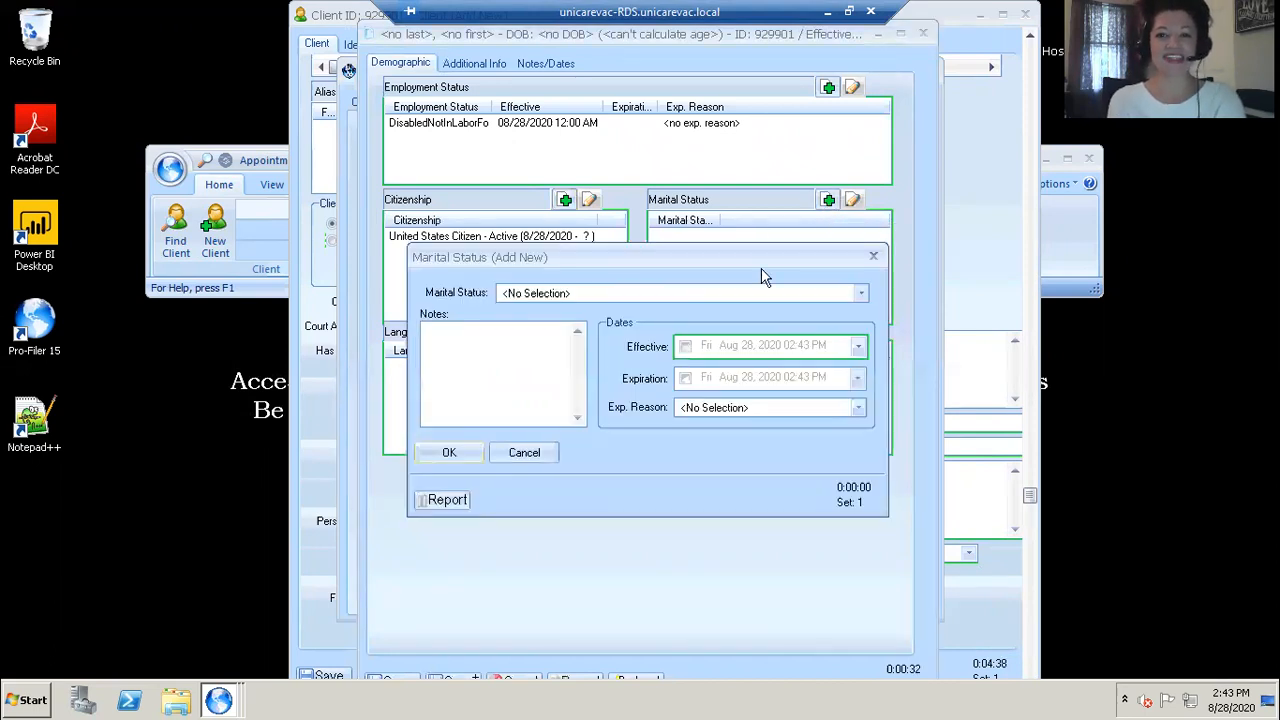
{"action": "left_click", "coordinate": [746, 293]}
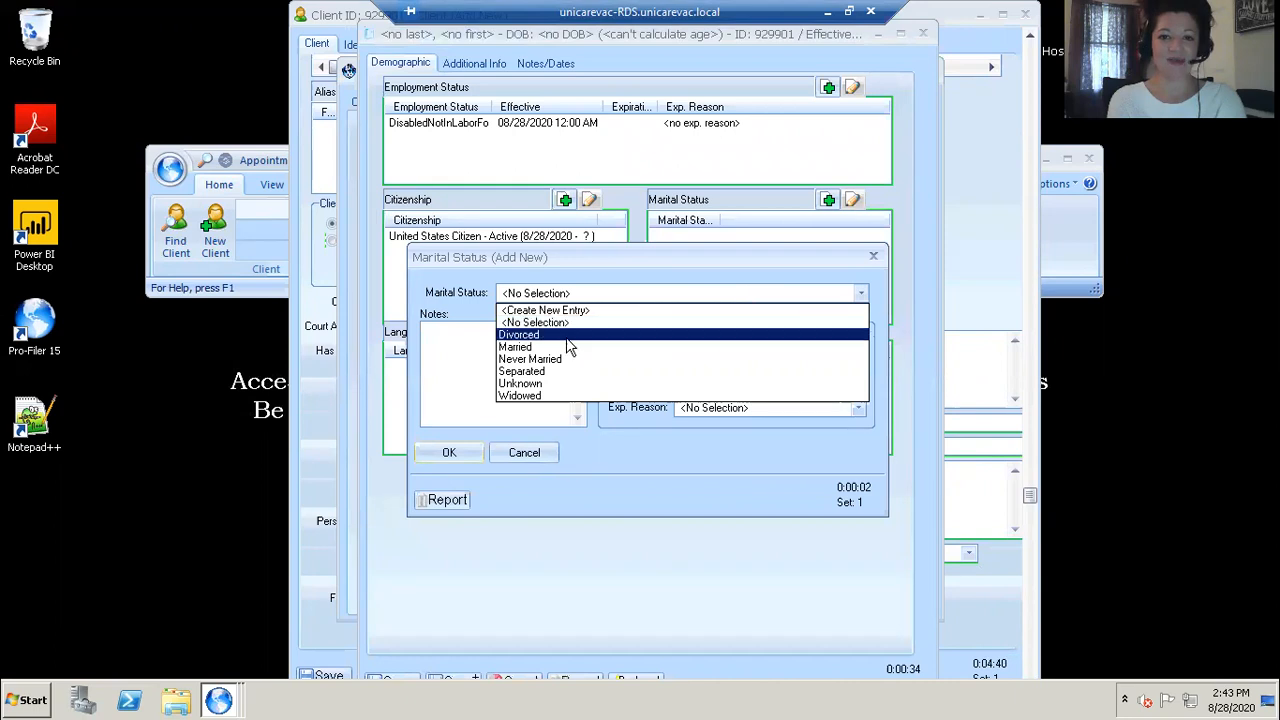
{"action": "left_click", "coordinate": [548, 371]}
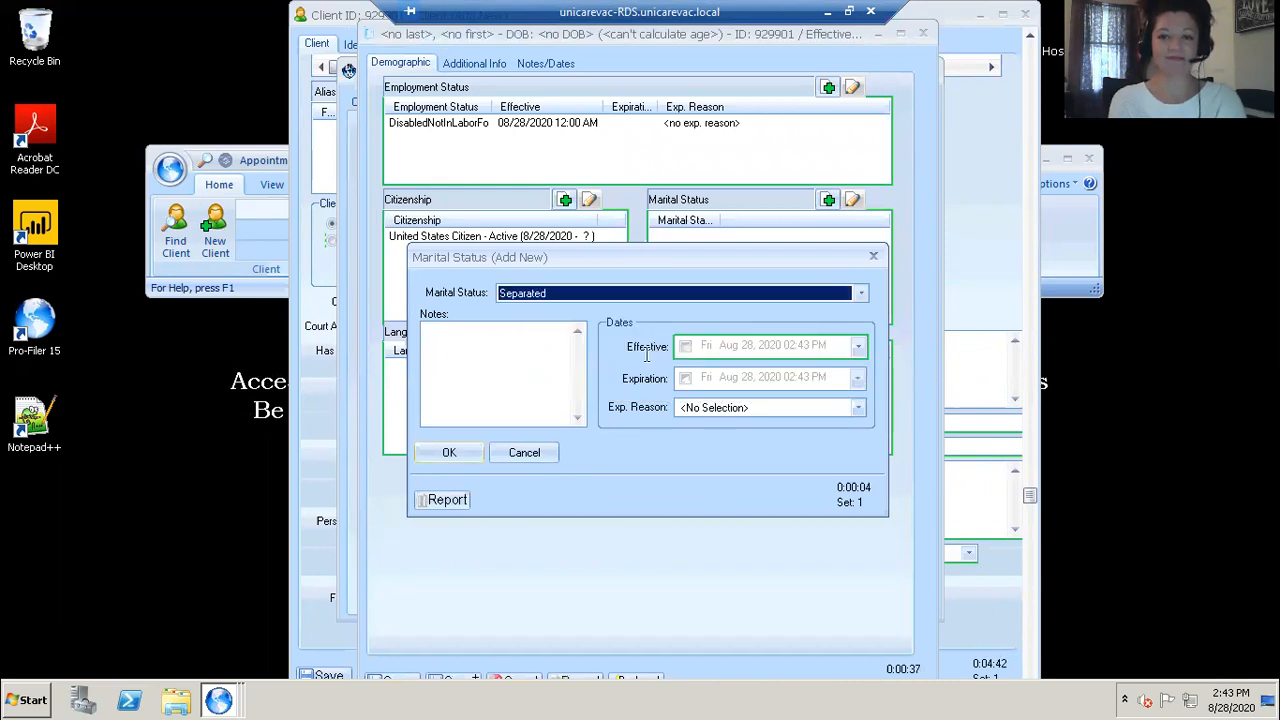
{"action": "left_click", "coordinate": [685, 346]}
{"action": "left_click", "coordinate": [451, 453]}
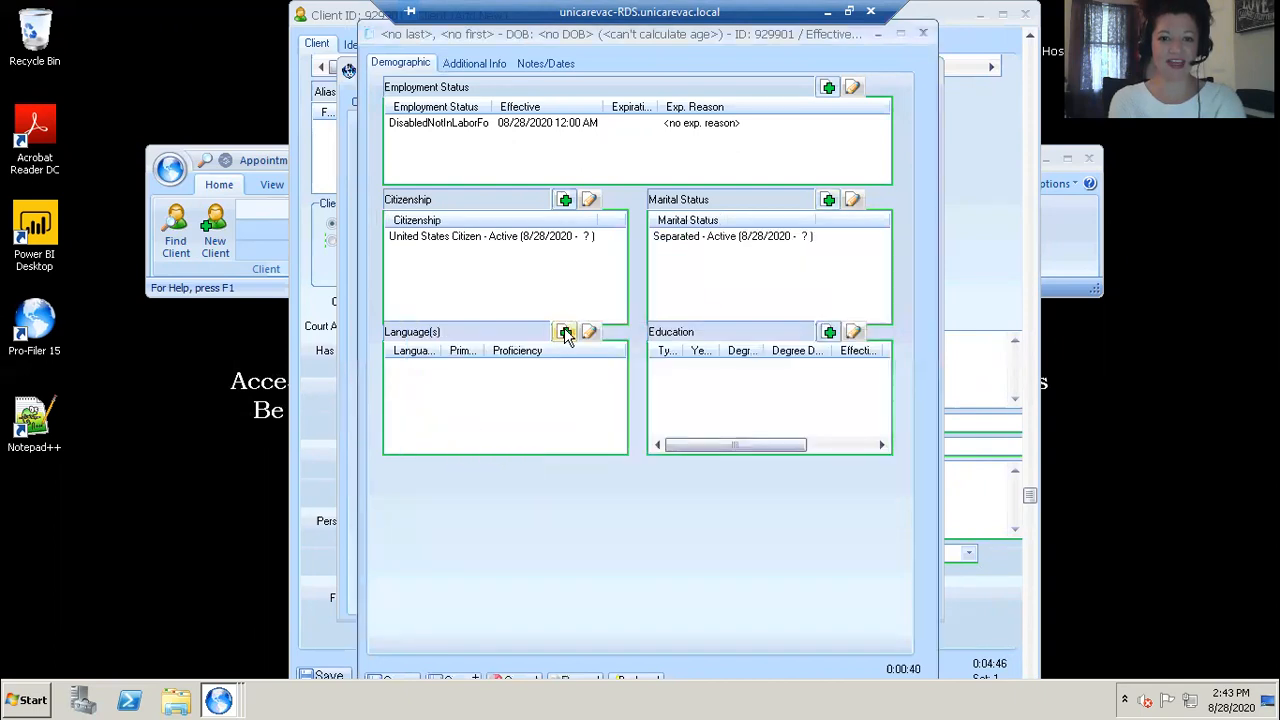
Step: Add a language entry of English as primary with Fluent proficiency
{"action": "left_click", "coordinate": [565, 331]}
{"action": "left_click", "coordinate": [572, 340]}
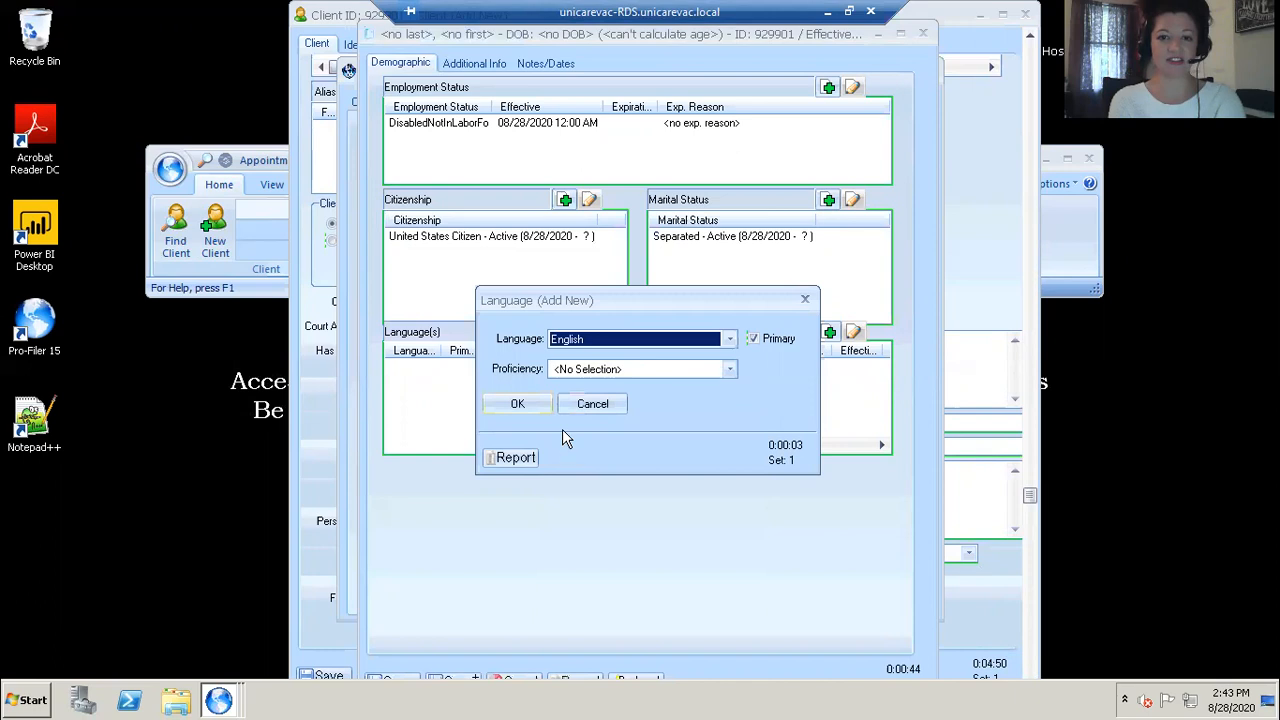
{"action": "left_click", "coordinate": [583, 369]}
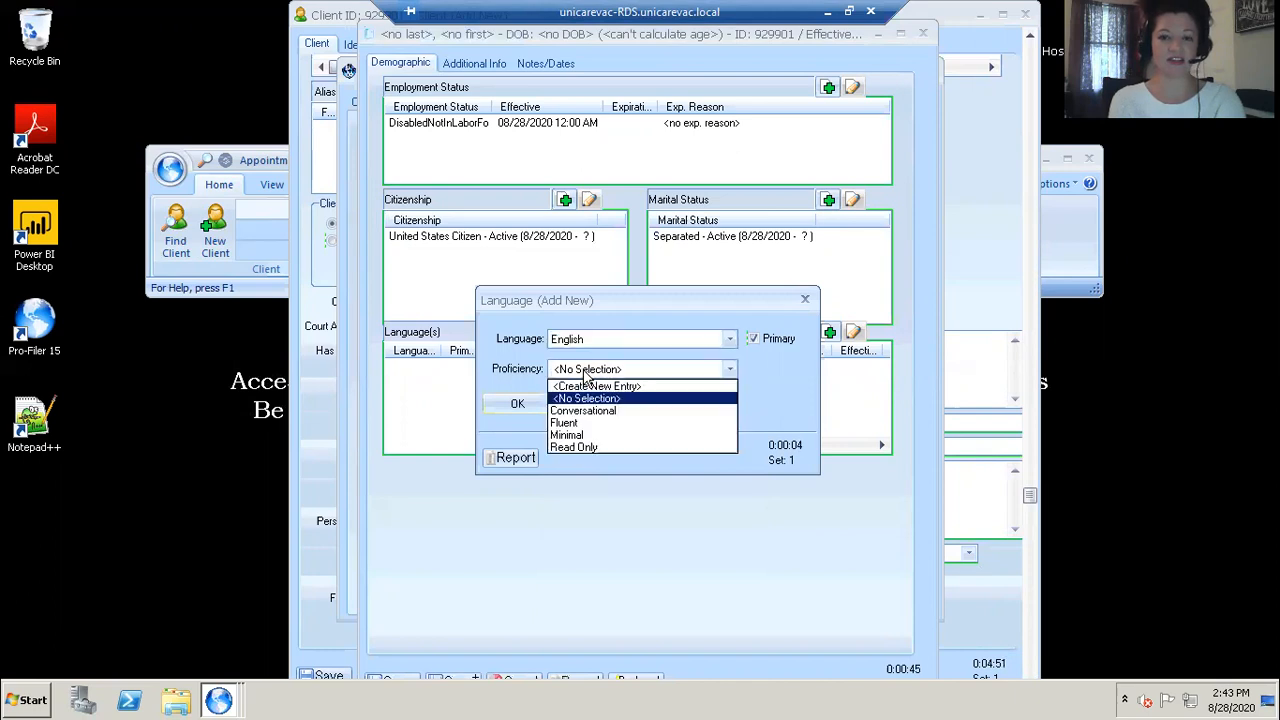
{"action": "left_click", "coordinate": [560, 425]}
{"action": "left_click", "coordinate": [517, 403]}
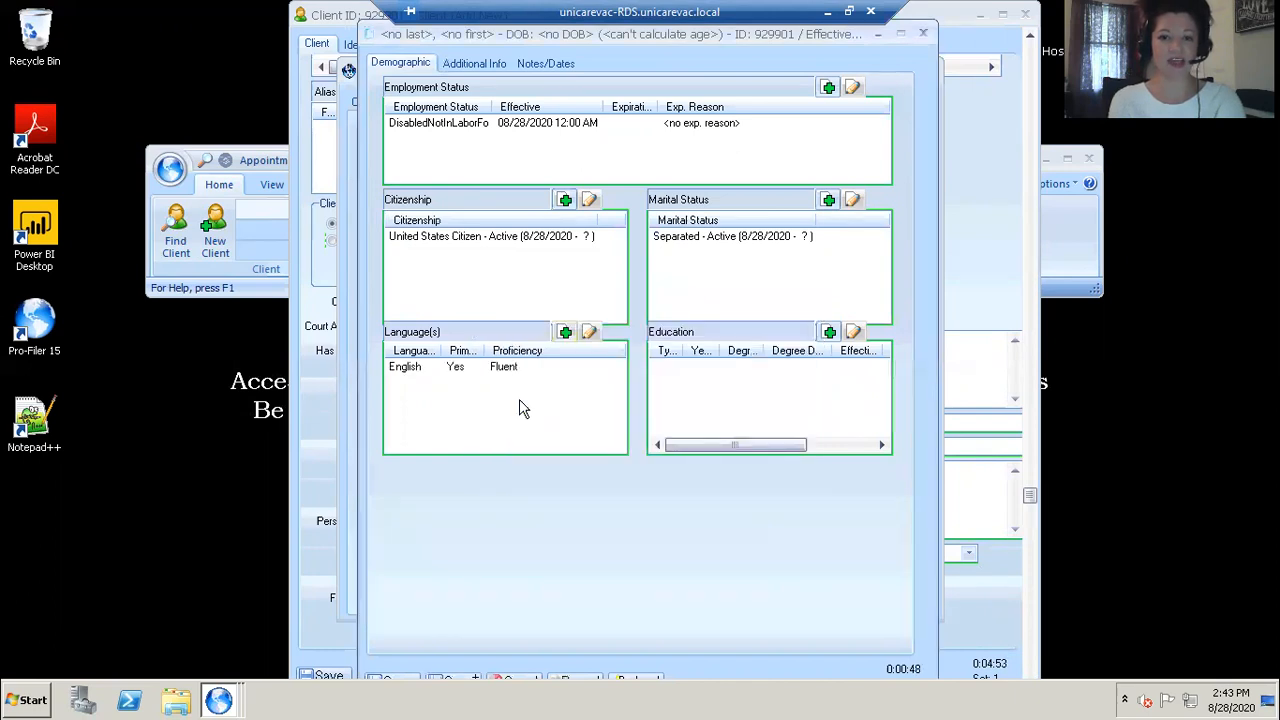
Step: Add an education entry of Grade 12 with the effective date enabled
{"action": "left_click", "coordinate": [828, 334]}
{"action": "left_click", "coordinate": [802, 241]}
{"action": "key", "text": "Down"}
{"action": "key", "text": "Down"}
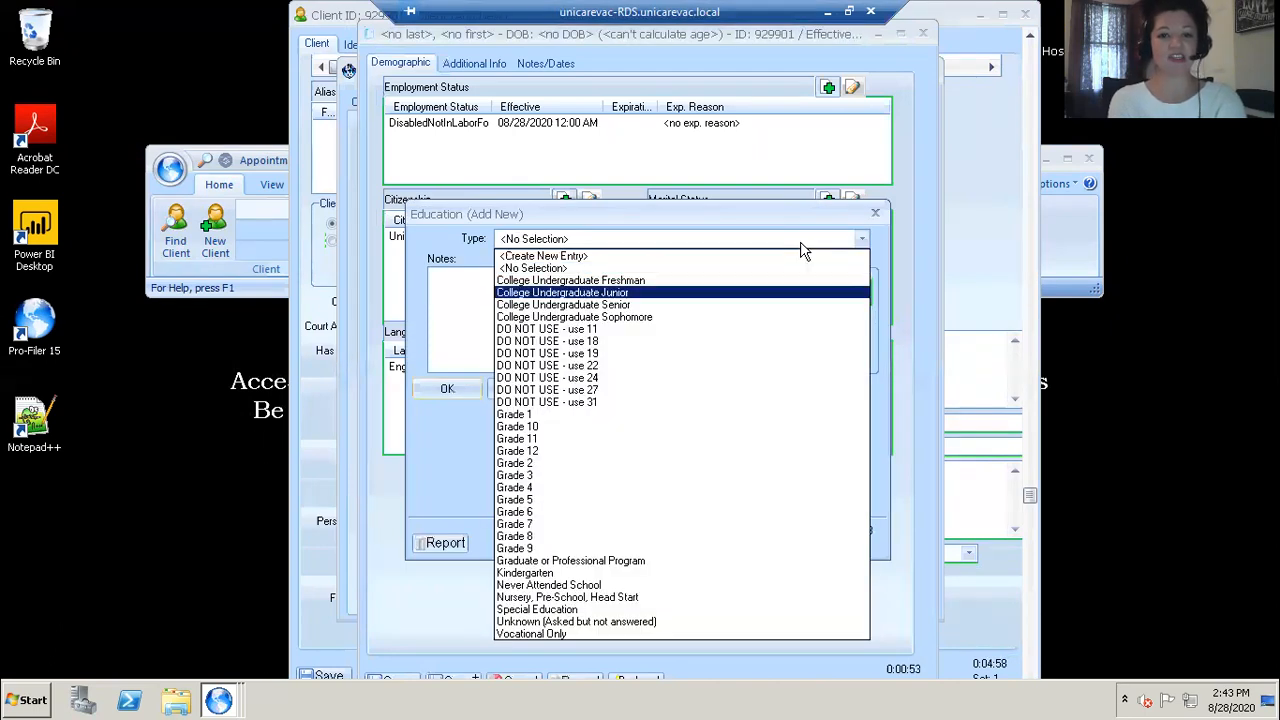
{"action": "key", "text": "Up"}
{"action": "key", "text": "Up"}
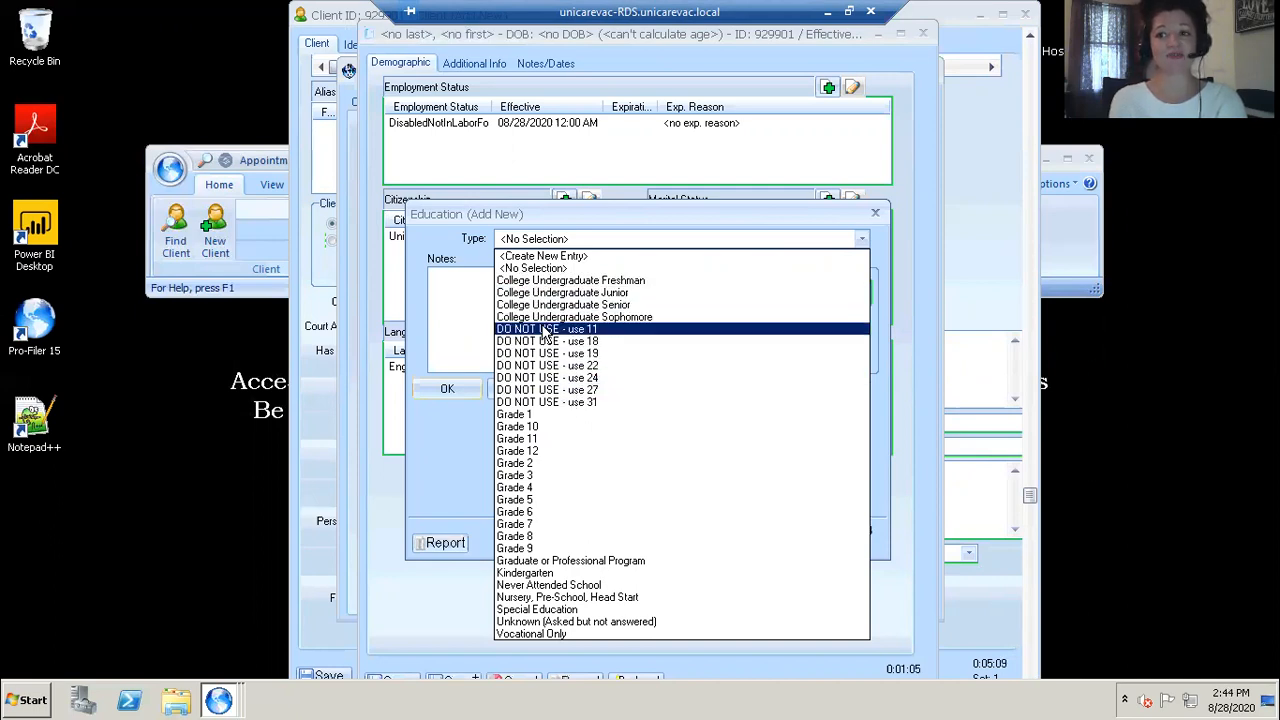
{"action": "left_click", "coordinate": [522, 451]}
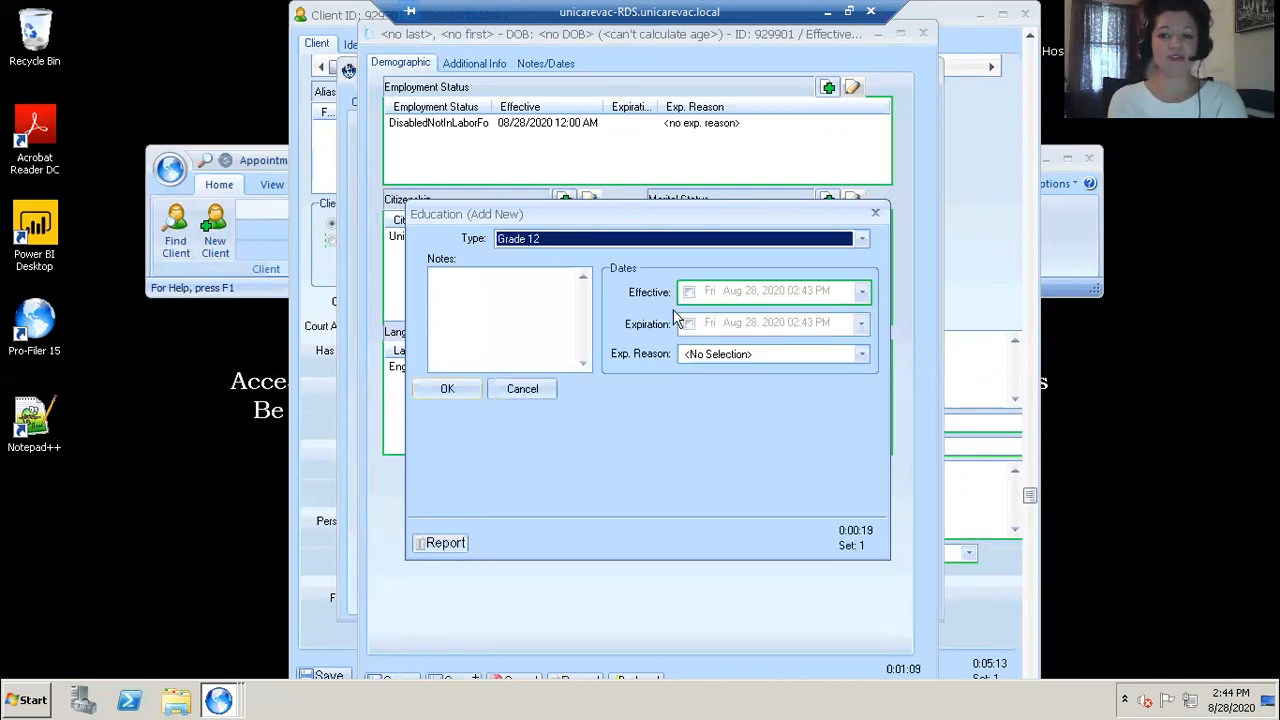
{"action": "left_click", "coordinate": [689, 292]}
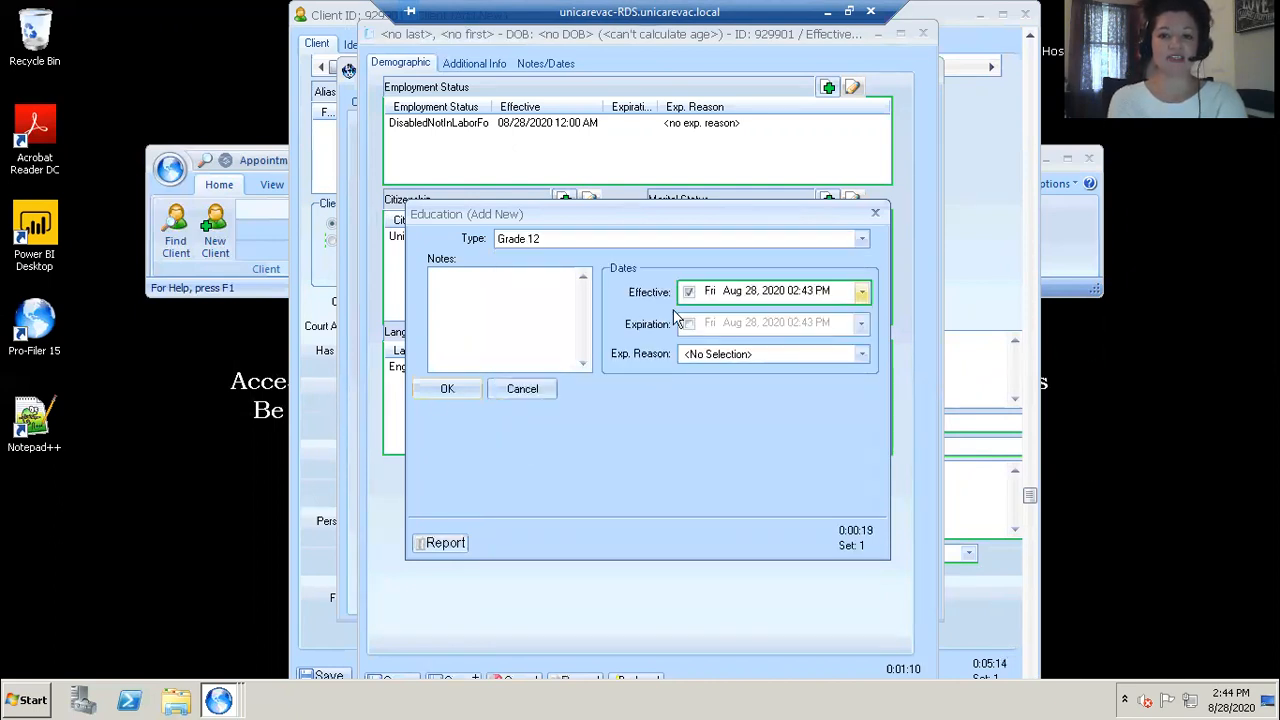
{"action": "left_click", "coordinate": [440, 389]}
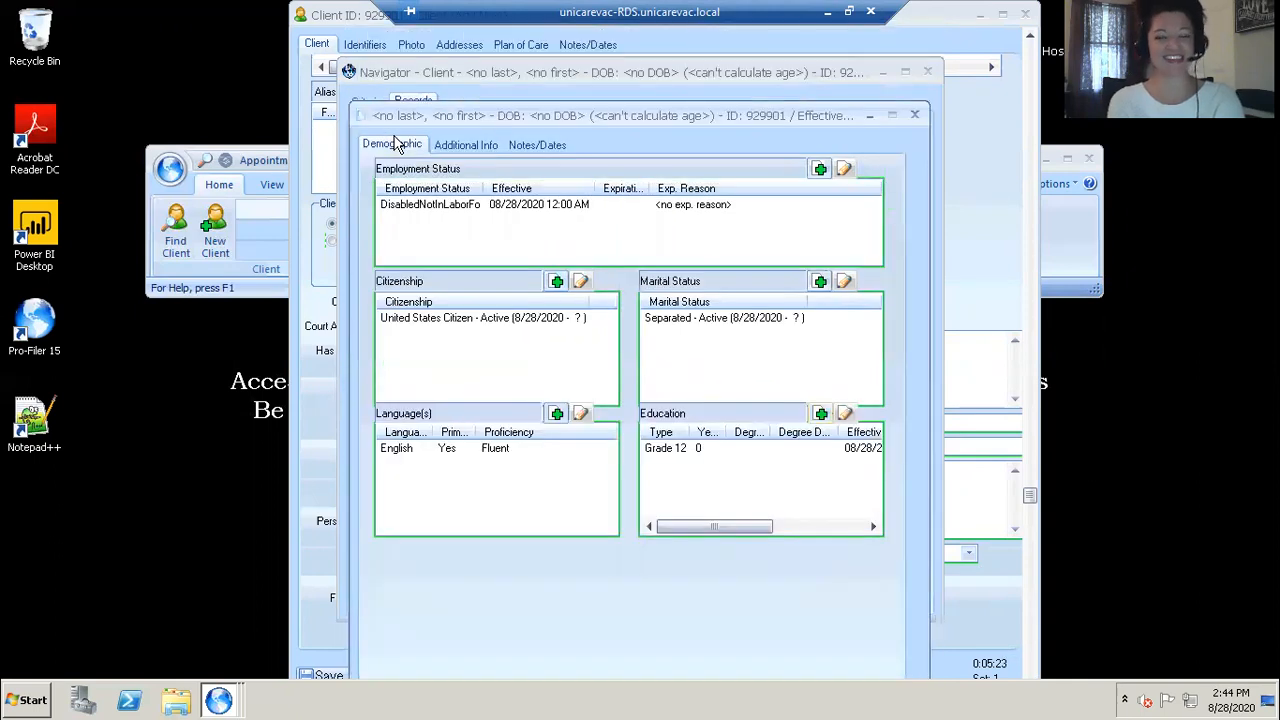
Step: Open Additional Info and add an ethnicity entry of Mexican with the effective date enabled
{"action": "left_click", "coordinate": [470, 147]}
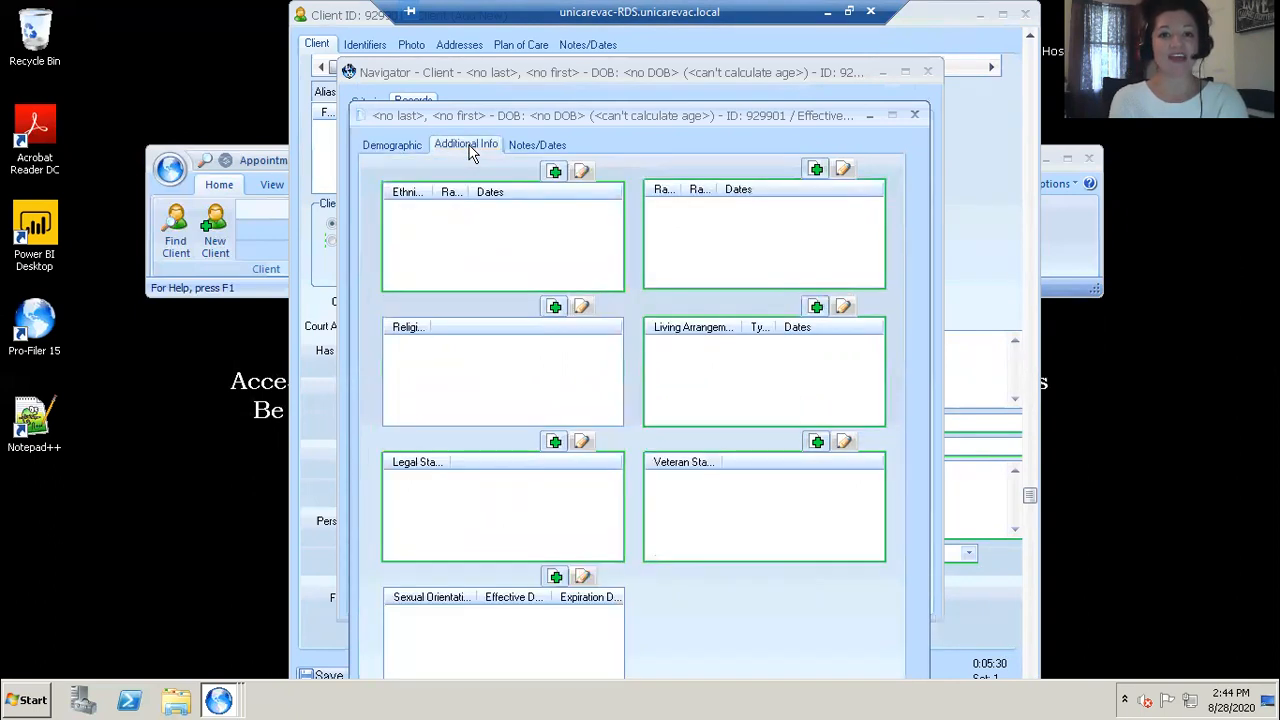
{"action": "left_click", "coordinate": [553, 174]}
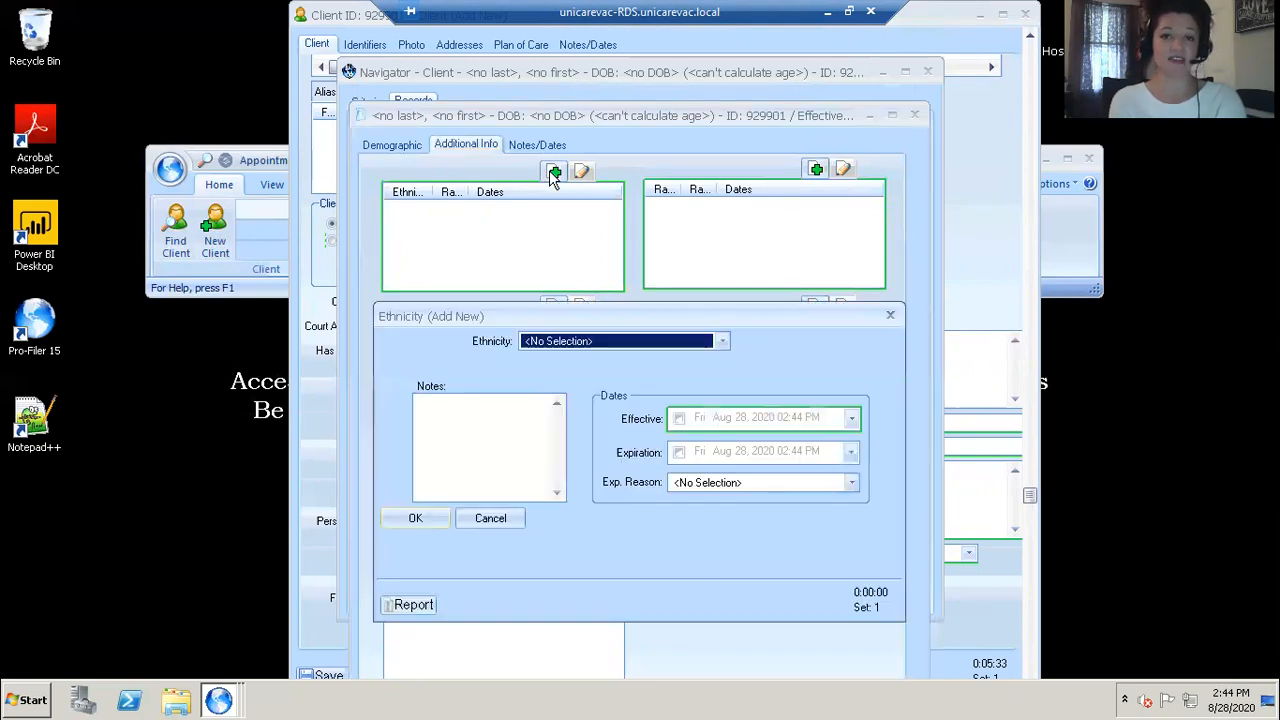
{"action": "left_click", "coordinate": [720, 342]}
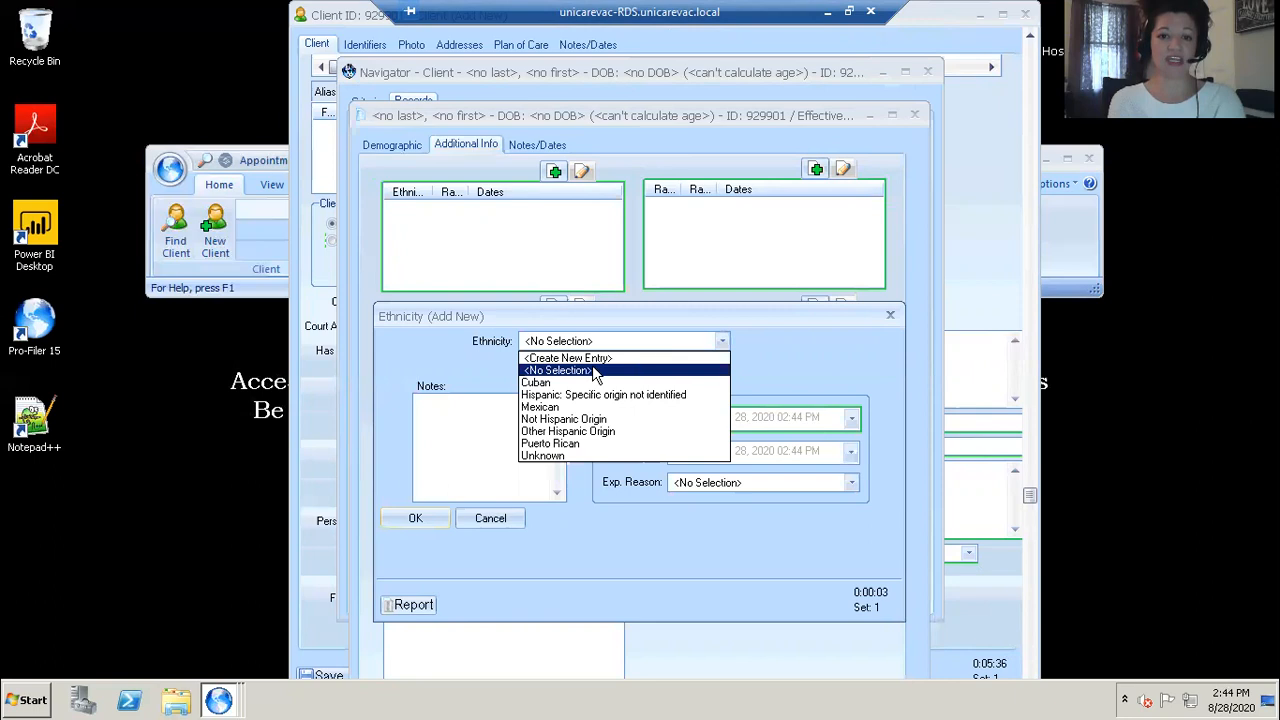
{"action": "left_click", "coordinate": [545, 407]}
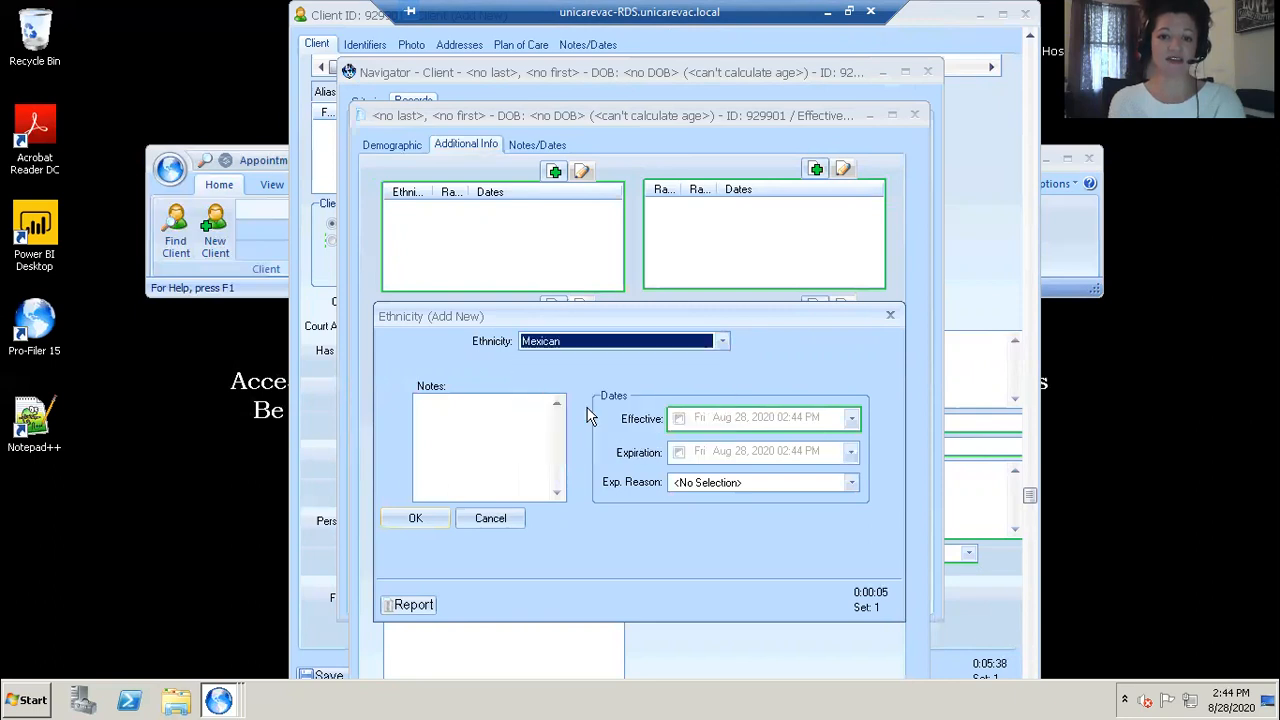
{"action": "left_click", "coordinate": [679, 420]}
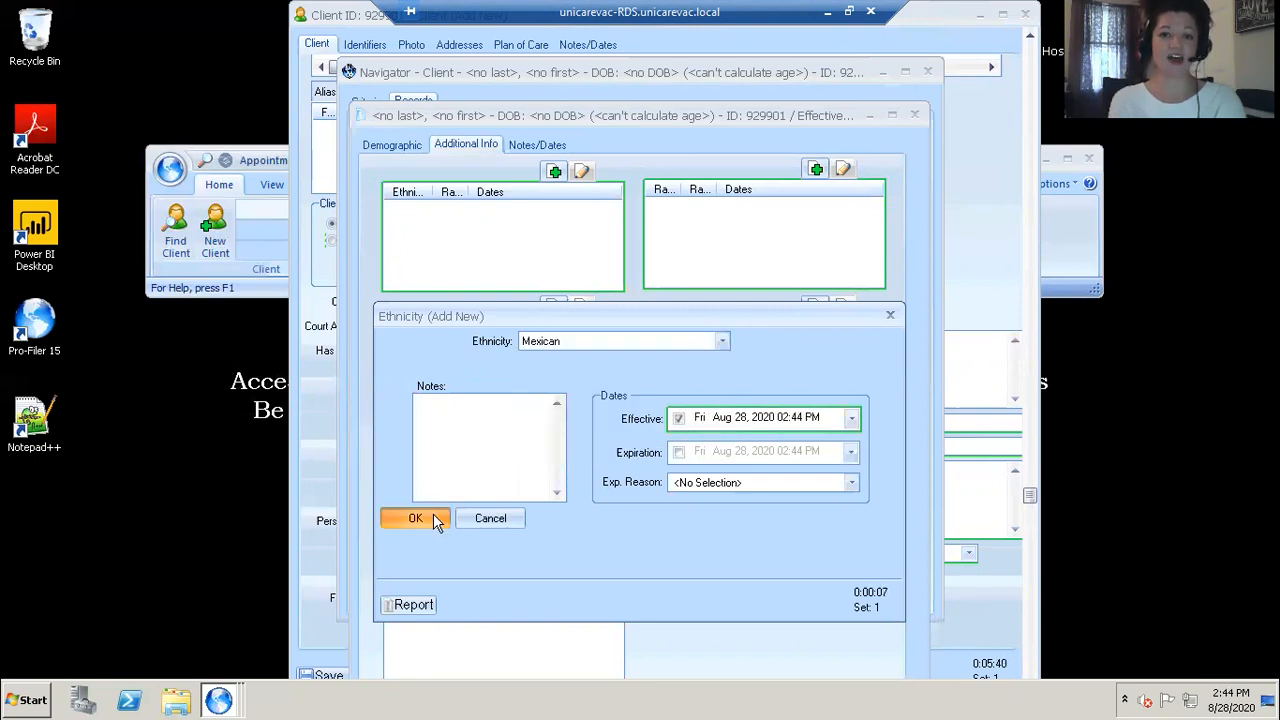
{"action": "left_click", "coordinate": [433, 515]}
Step: Add a race entry of Unknown (asked not answered) with the effective date enabled
{"action": "left_click", "coordinate": [816, 168]}
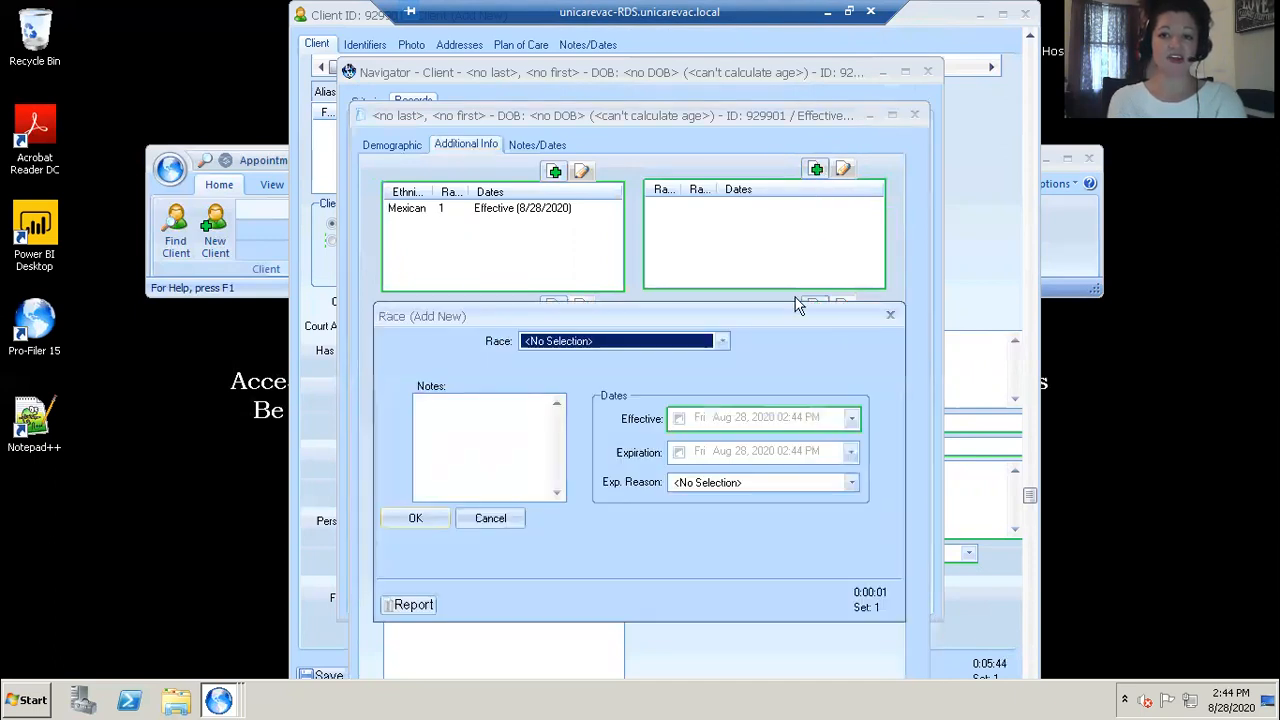
{"action": "left_click", "coordinate": [722, 342]}
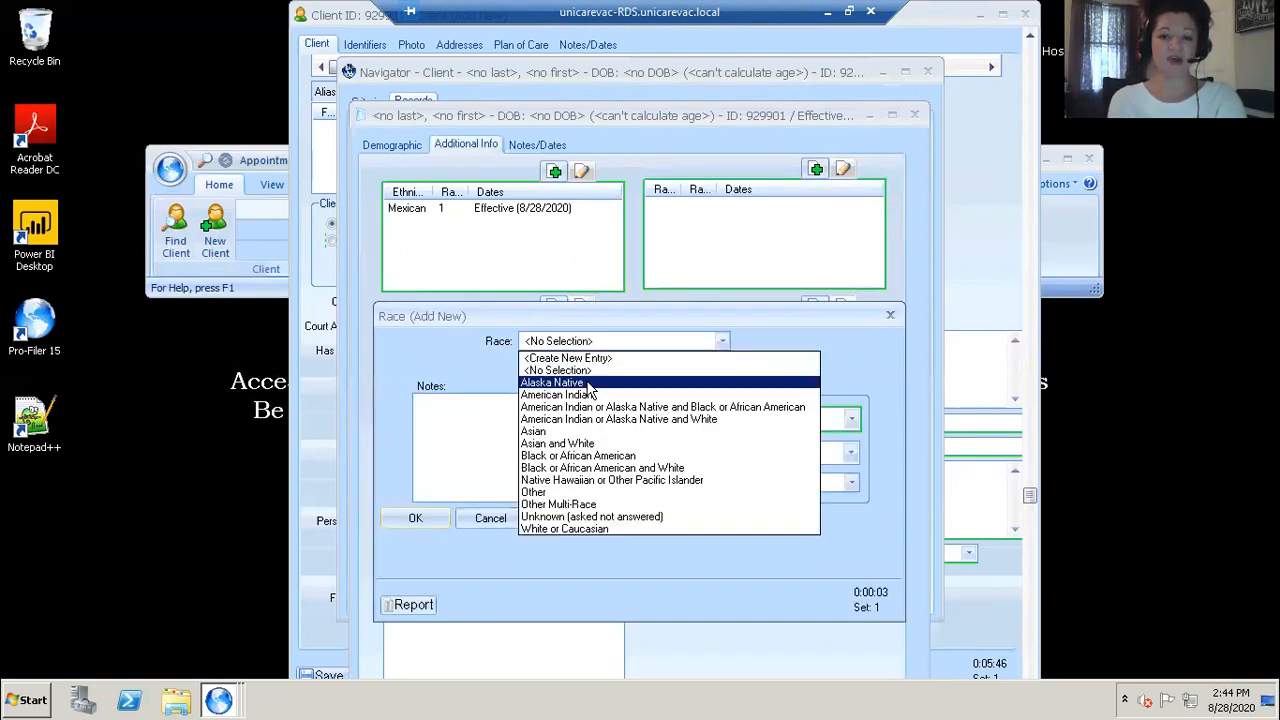
{"action": "left_click", "coordinate": [585, 517]}
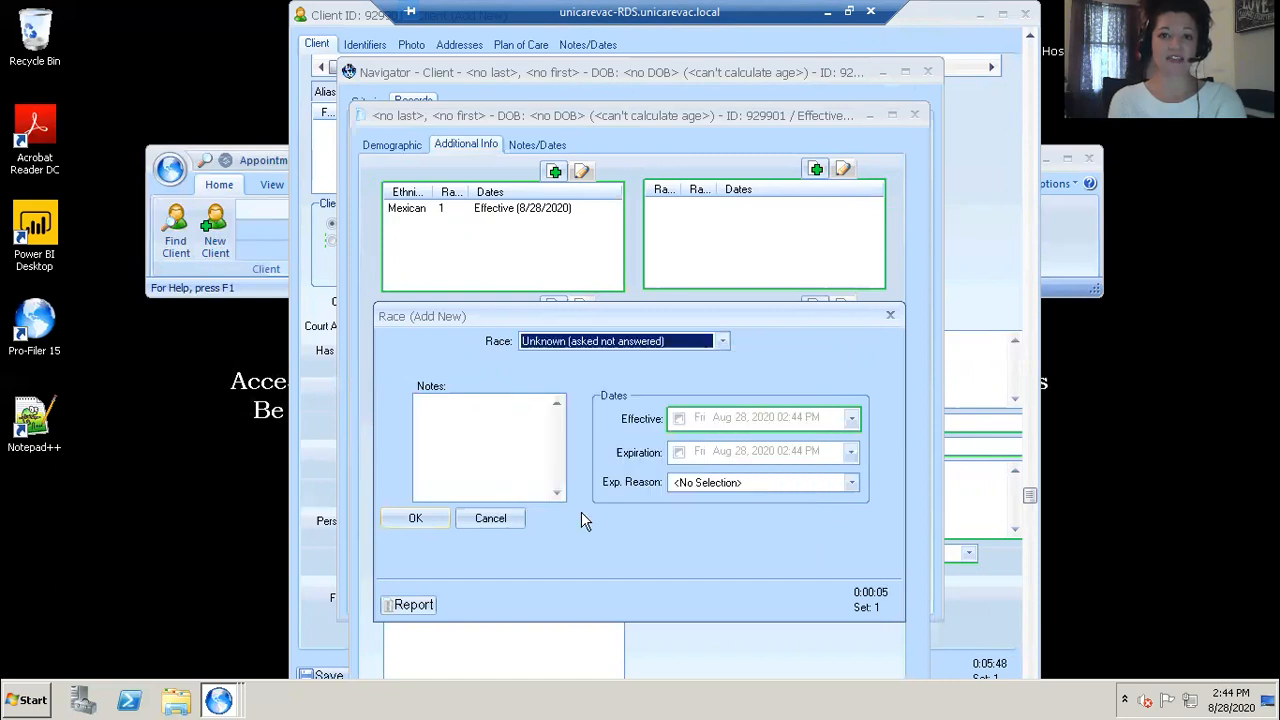
{"action": "left_click", "coordinate": [678, 420]}
{"action": "left_click", "coordinate": [407, 519]}
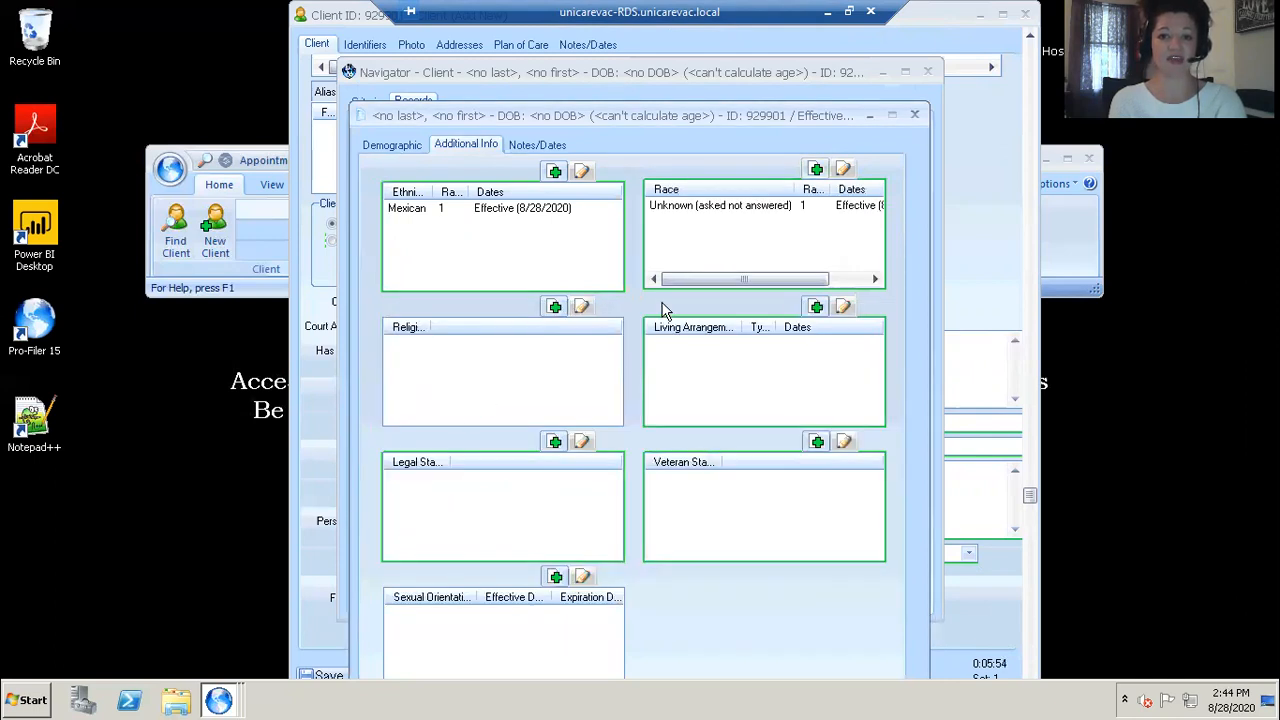
Step: Add a living arrangement of Private Residence or Household with the effective date enabled
{"action": "left_click", "coordinate": [816, 306]}
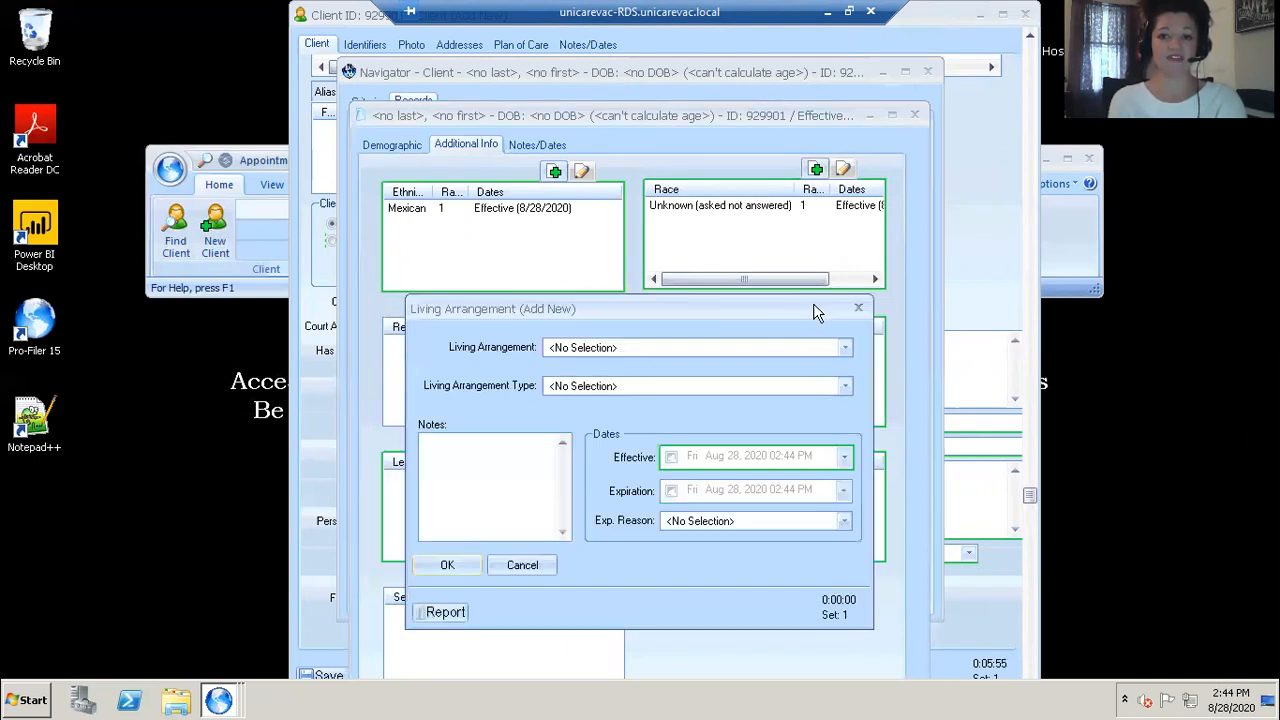
{"action": "left_click", "coordinate": [778, 347]}
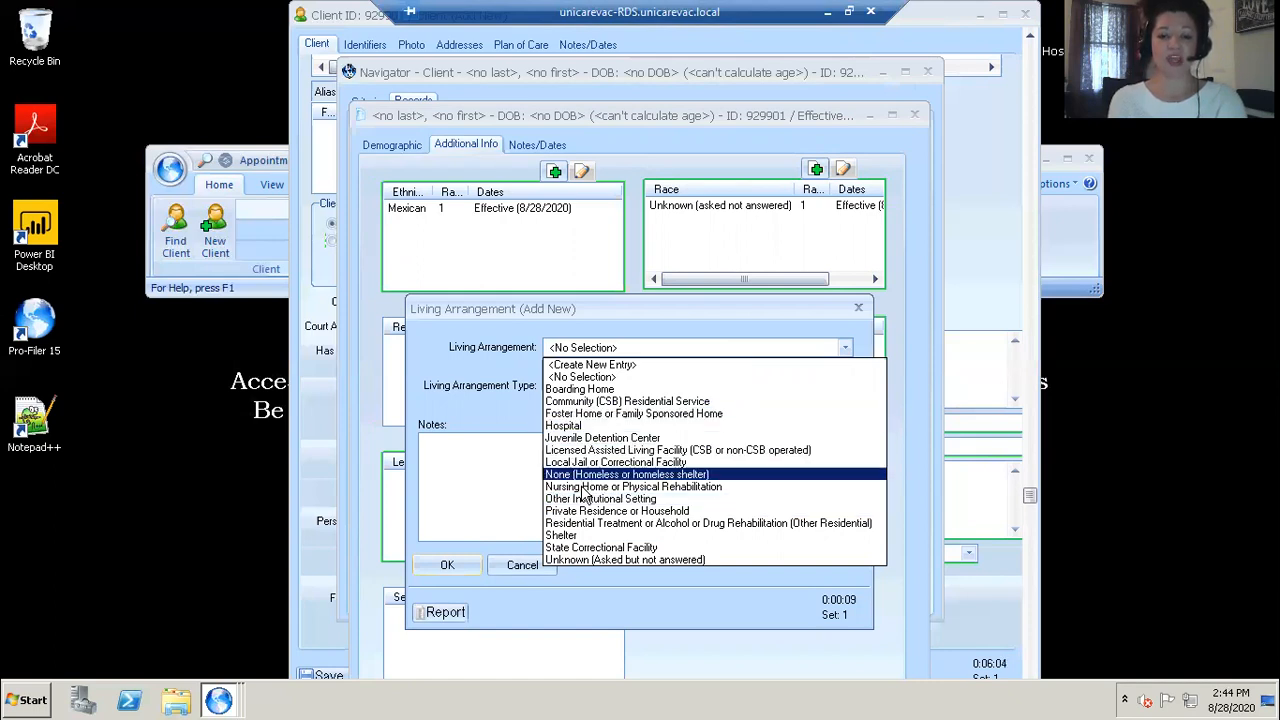
{"action": "left_click", "coordinate": [597, 512]}
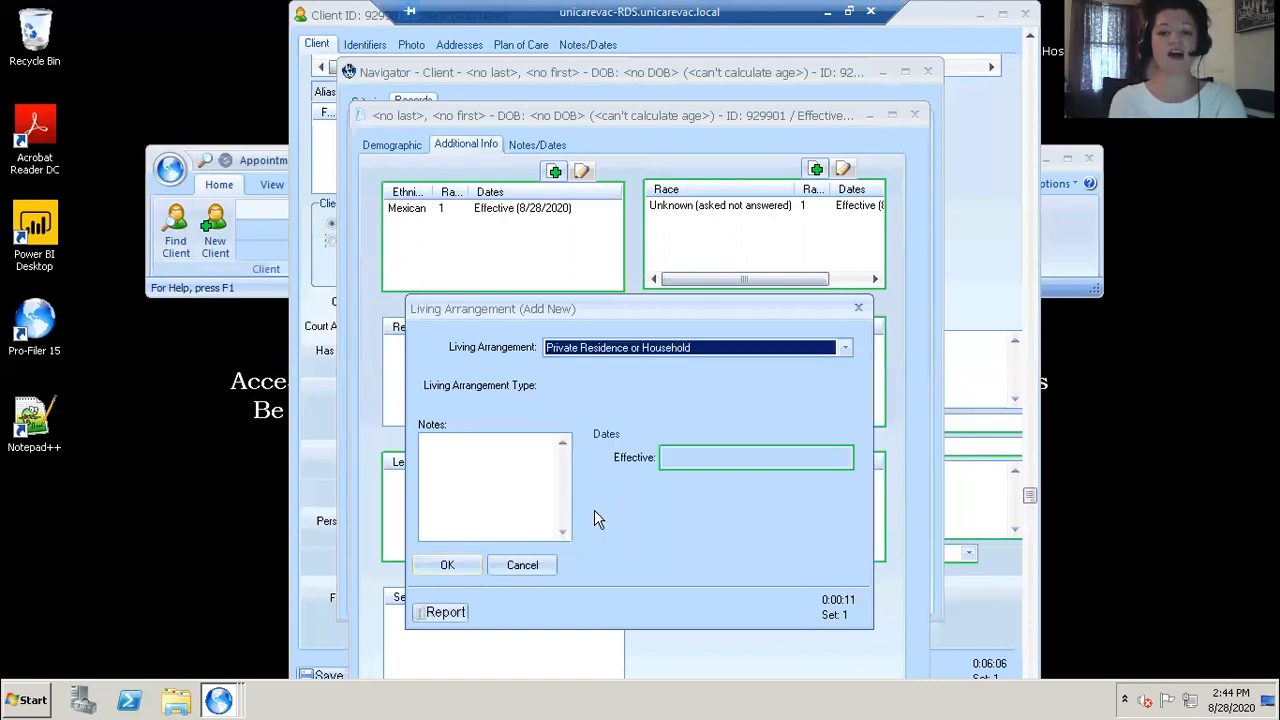
{"action": "left_click", "coordinate": [670, 458]}
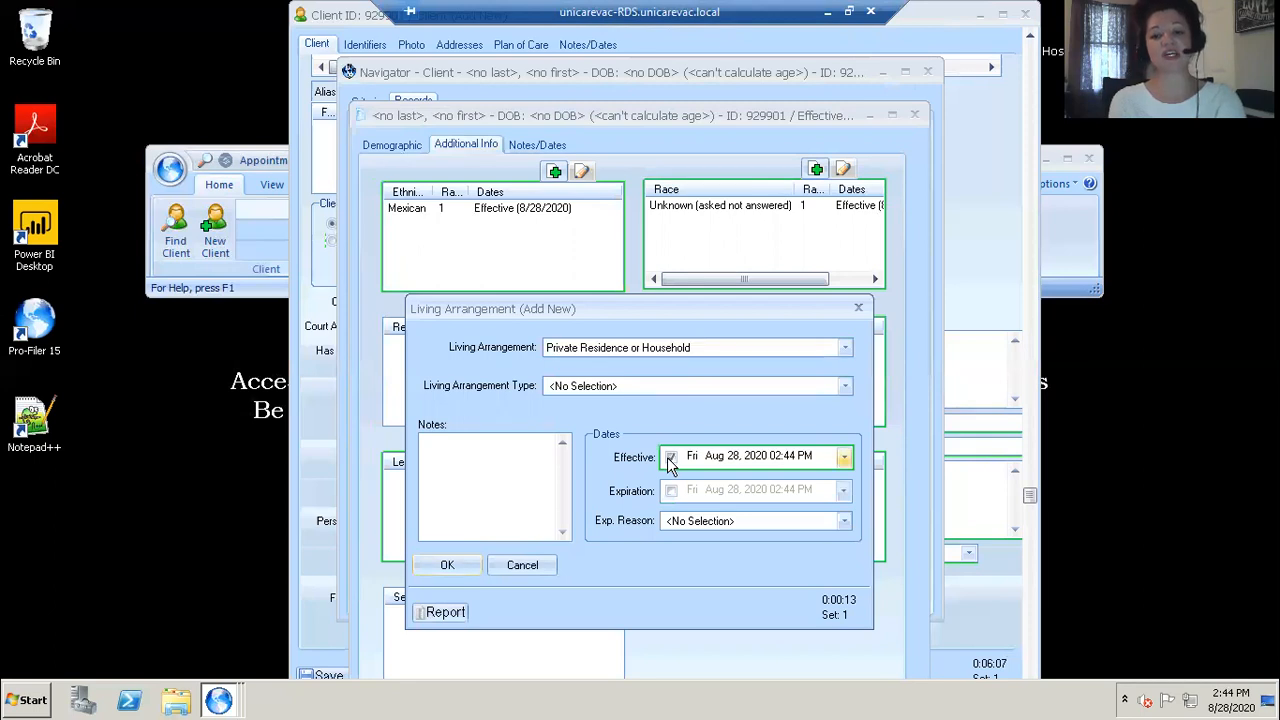
{"action": "left_click", "coordinate": [440, 564]}
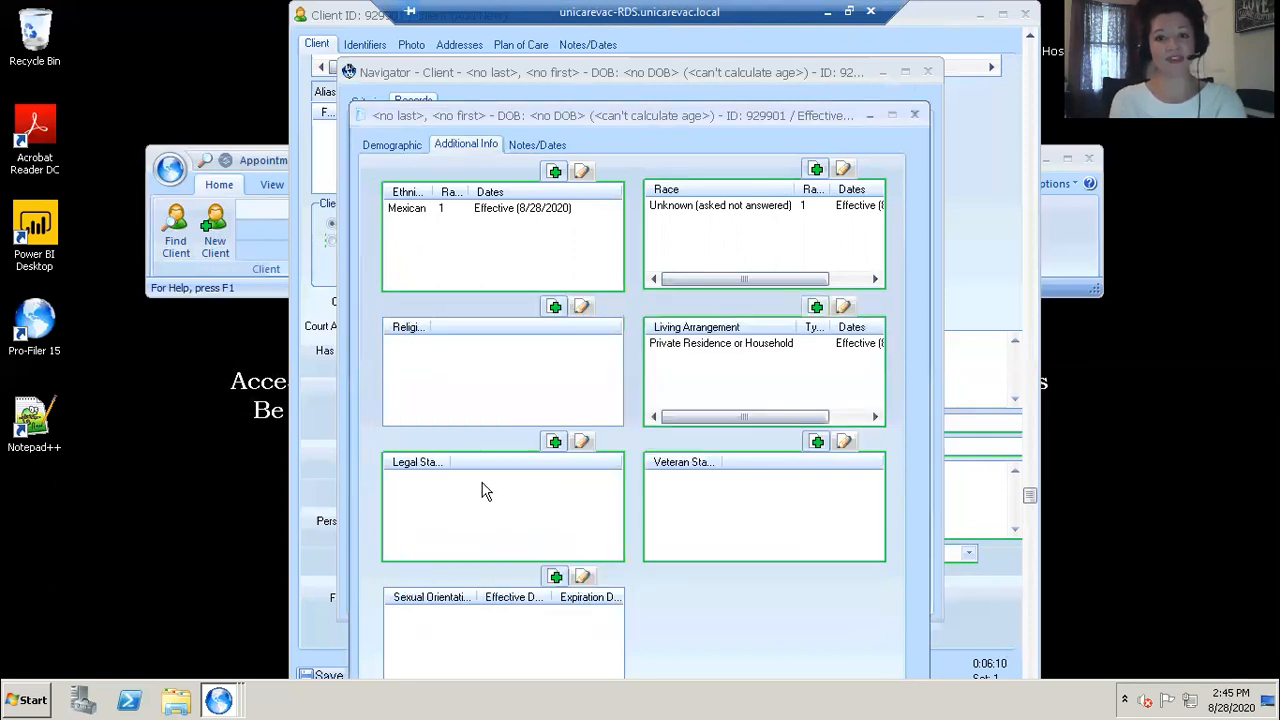
Step: Add a legal status of Voluntary Admit with the effective date enabled
{"action": "left_click", "coordinate": [555, 442]}
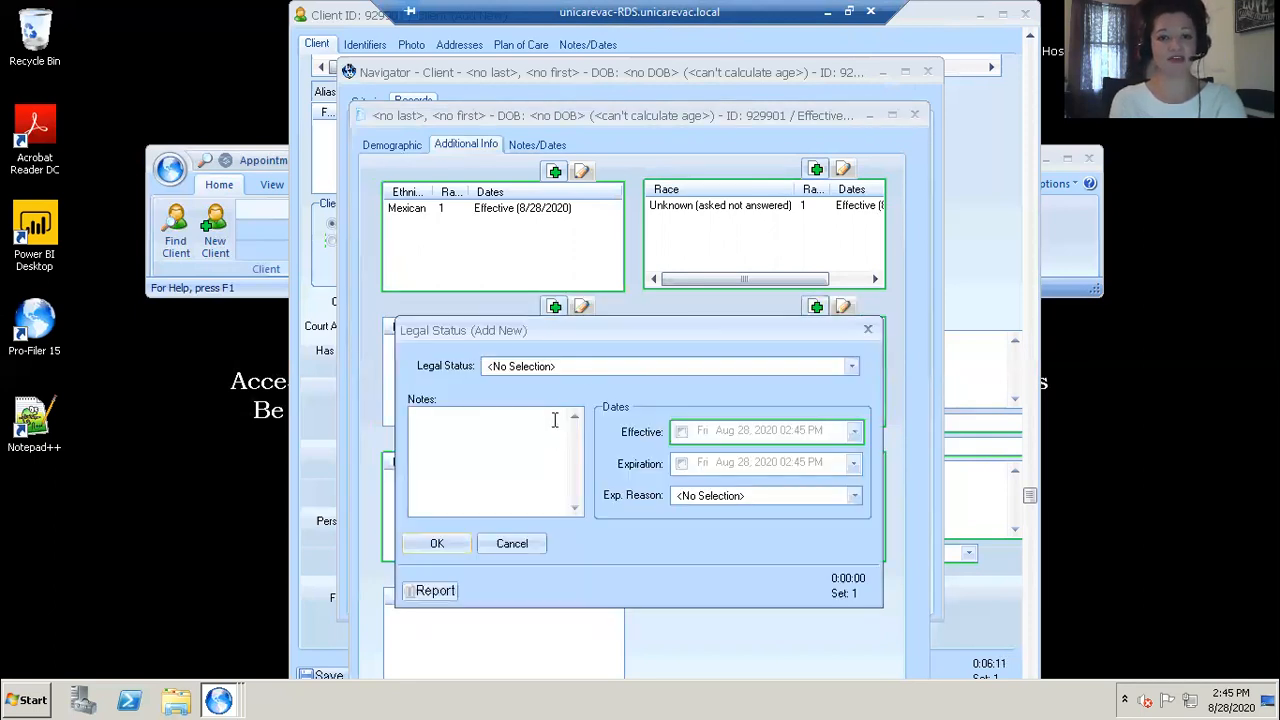
{"action": "left_click", "coordinate": [587, 370]}
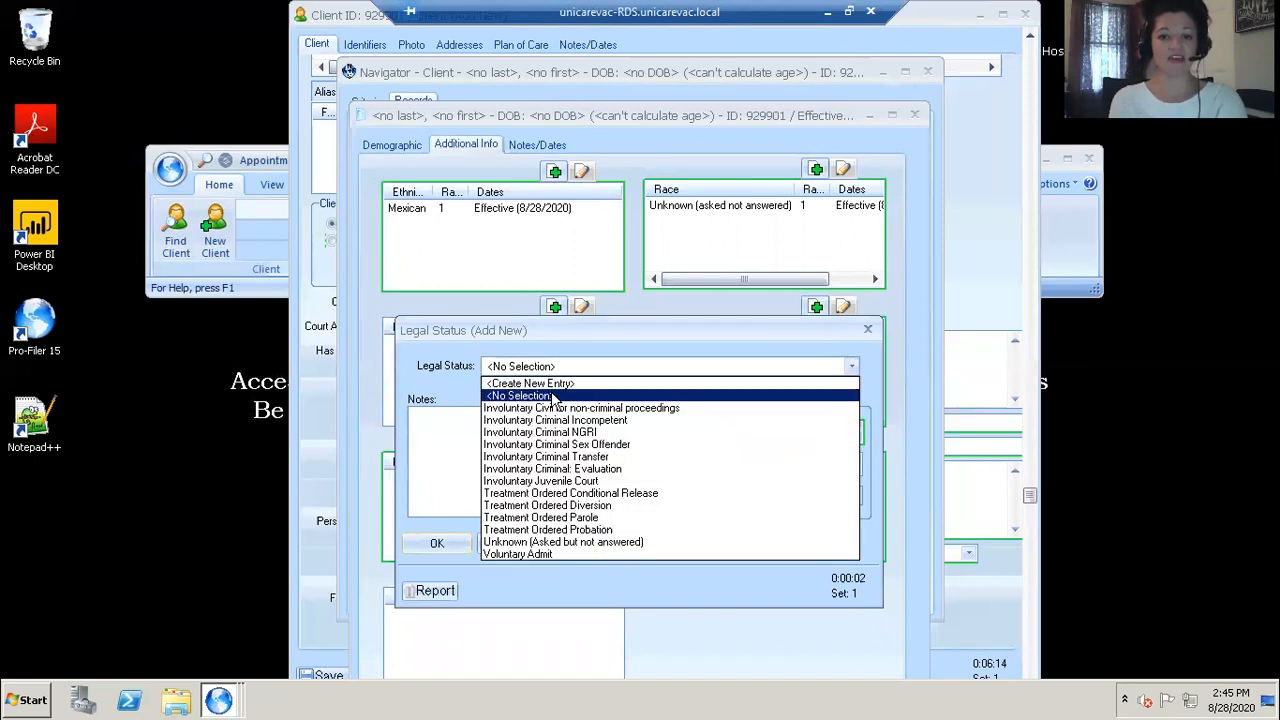
{"action": "left_click", "coordinate": [508, 553]}
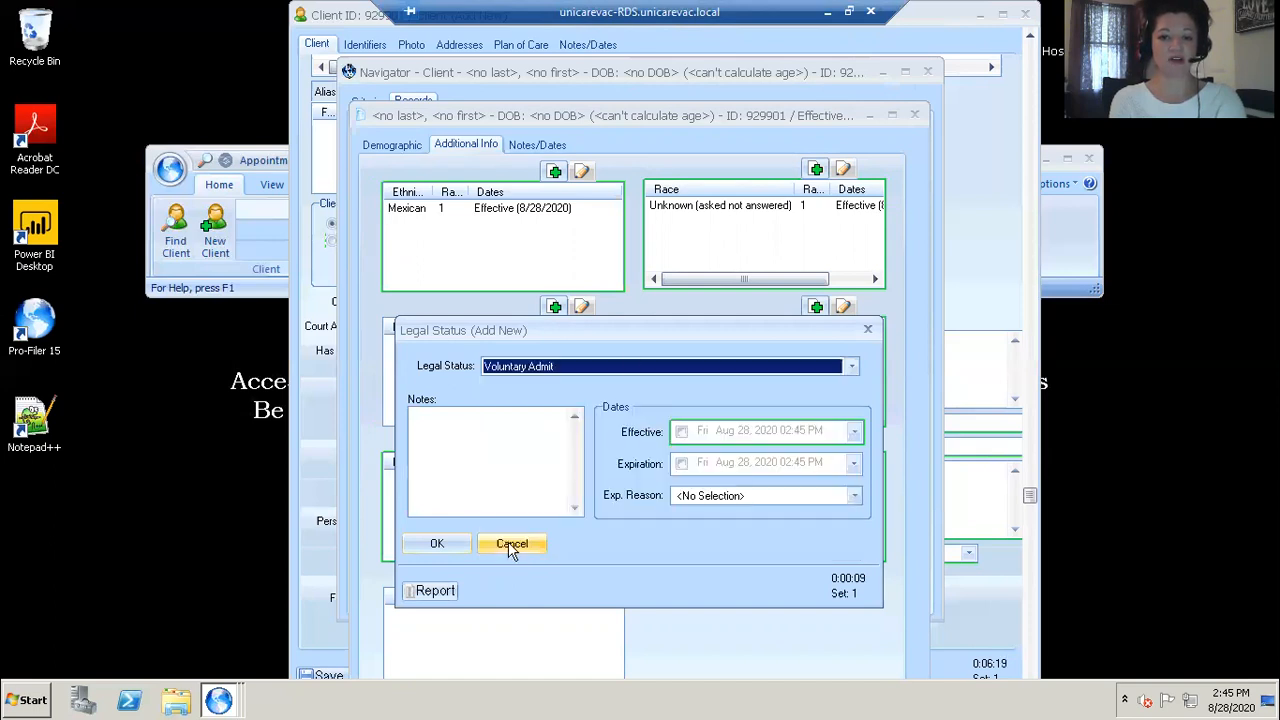
{"action": "left_click", "coordinate": [686, 433]}
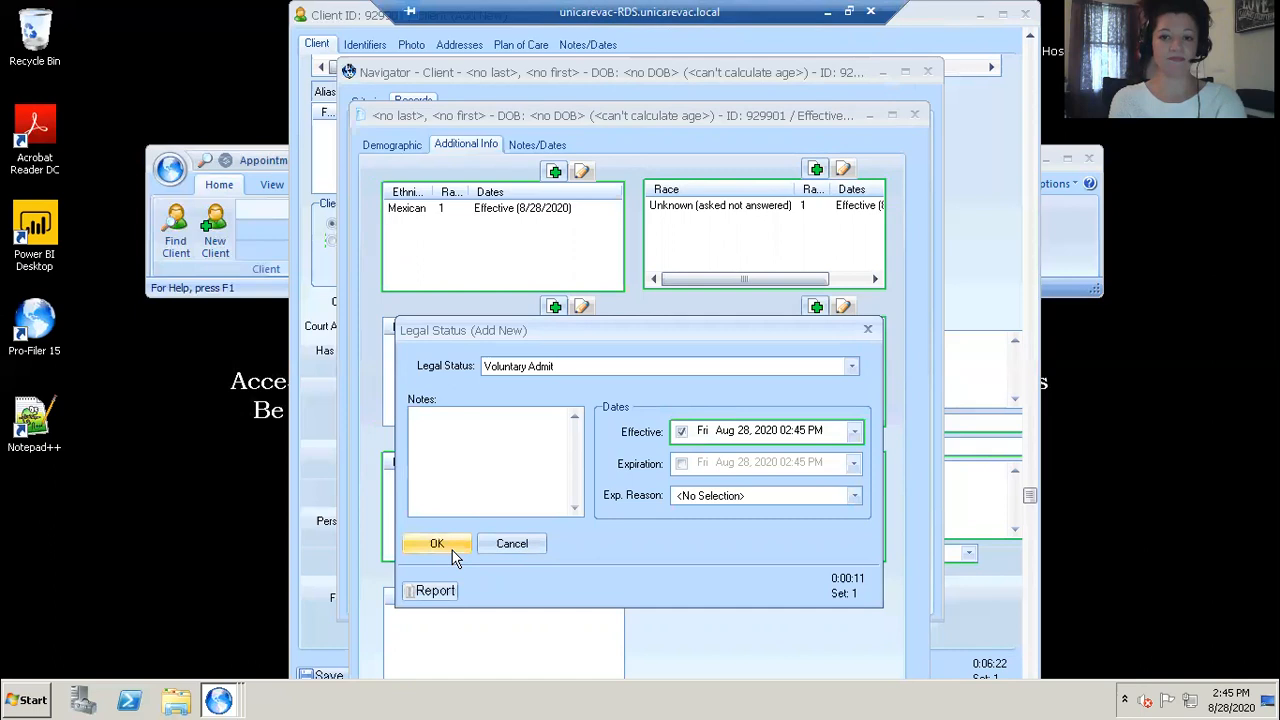
{"action": "left_click", "coordinate": [450, 549]}
Step: Add a veteran status of No with the effective date enabled
{"action": "left_click", "coordinate": [816, 441]}
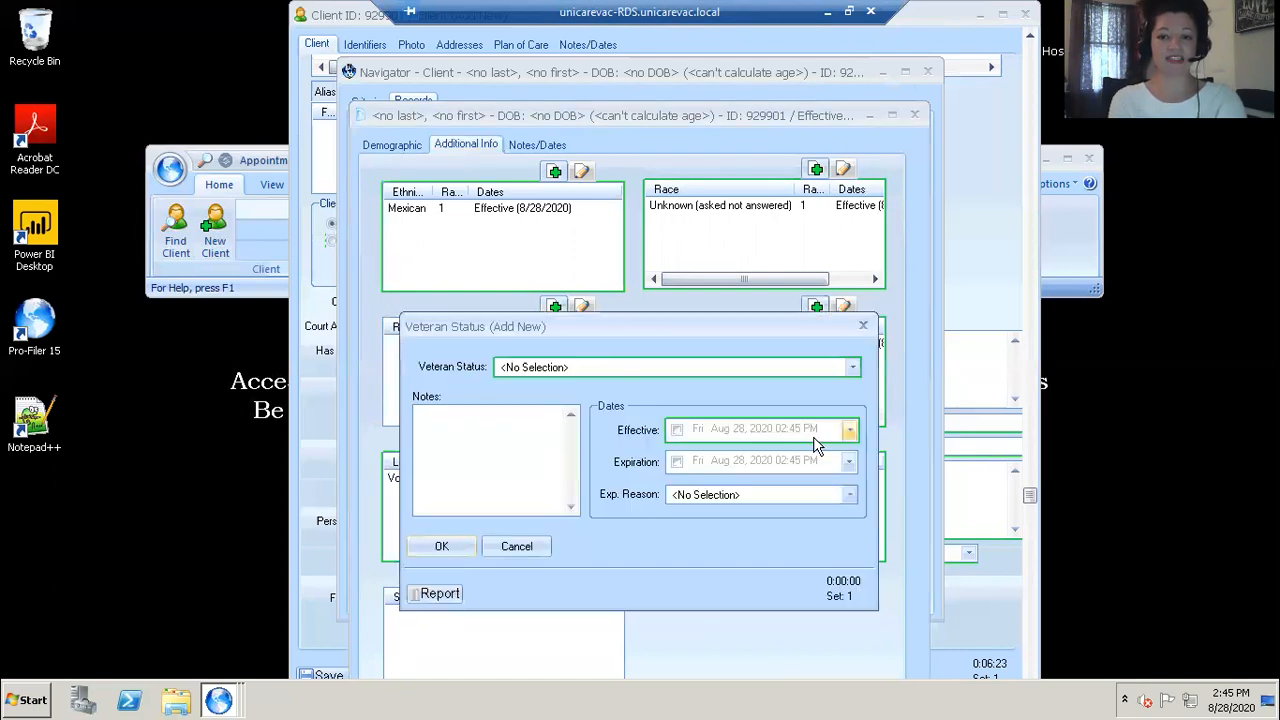
{"action": "left_click", "coordinate": [703, 366]}
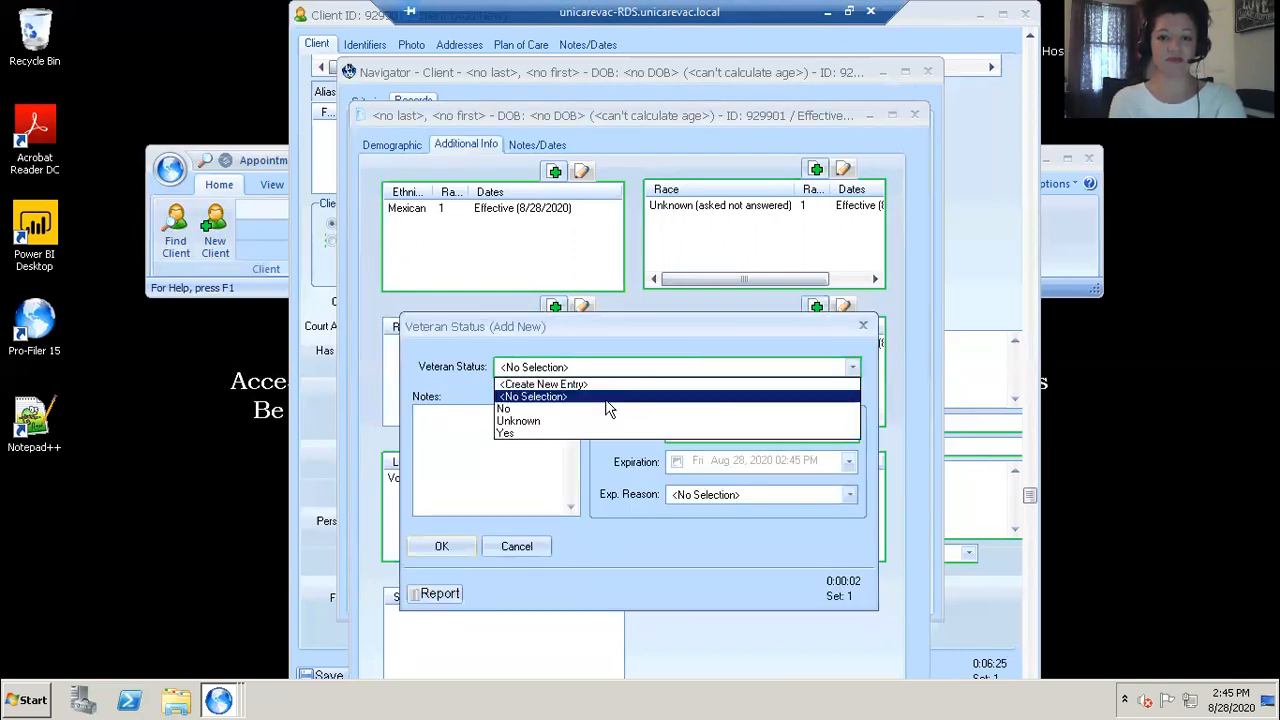
{"action": "left_click", "coordinate": [620, 411]}
{"action": "left_click", "coordinate": [672, 428]}
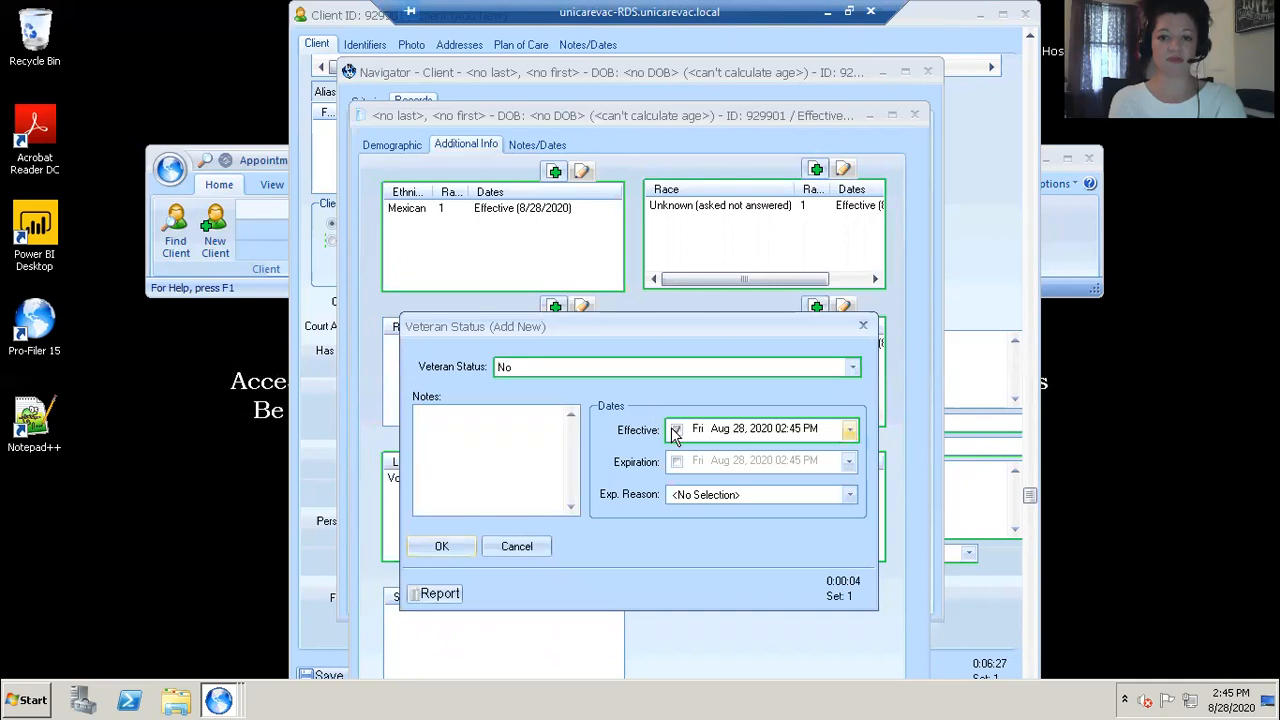
{"action": "left_click", "coordinate": [425, 549]}
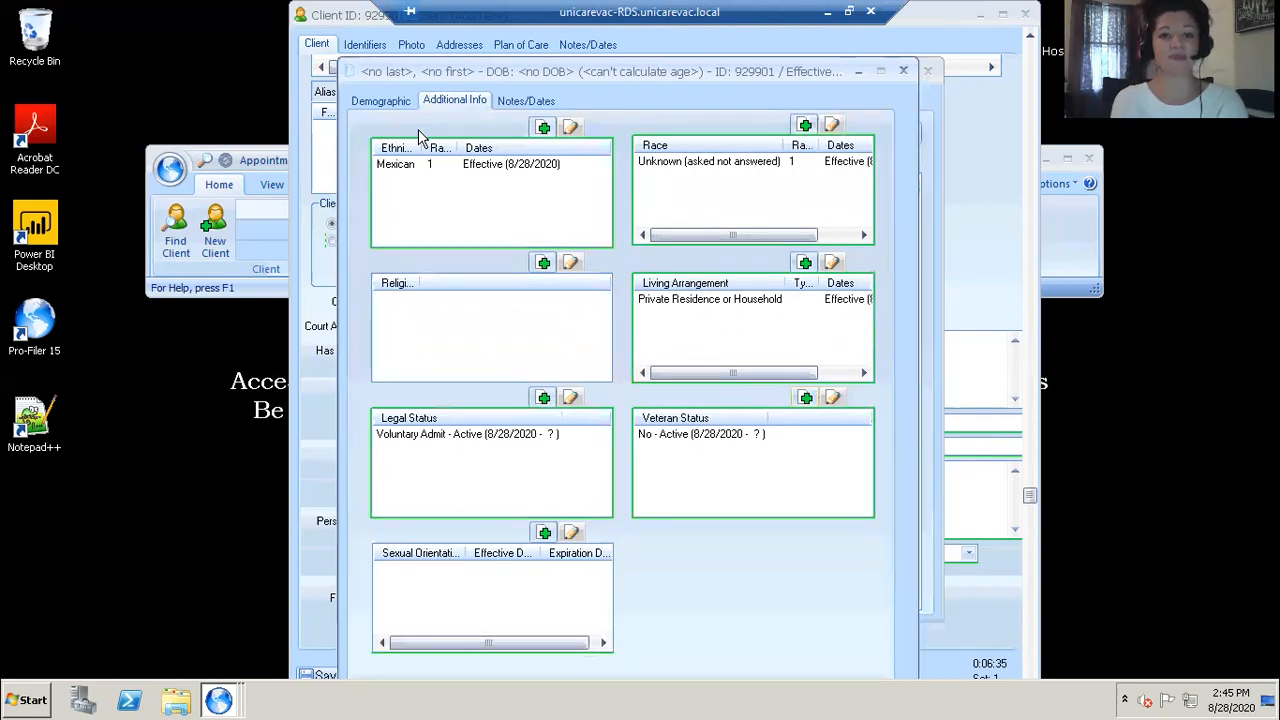
Step: Add a religion of Catholic with the effective date enabled
{"action": "left_click", "coordinate": [543, 262]}
{"action": "left_click", "coordinate": [538, 318]}
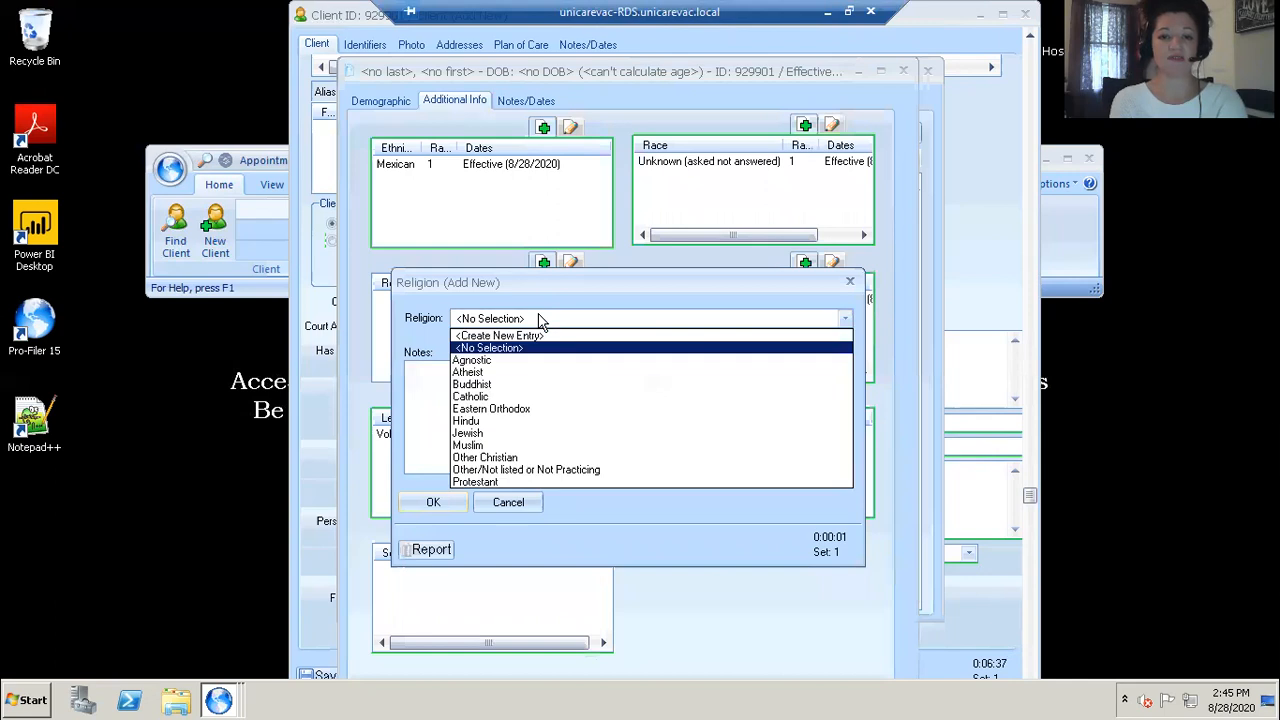
{"action": "left_click", "coordinate": [502, 392]}
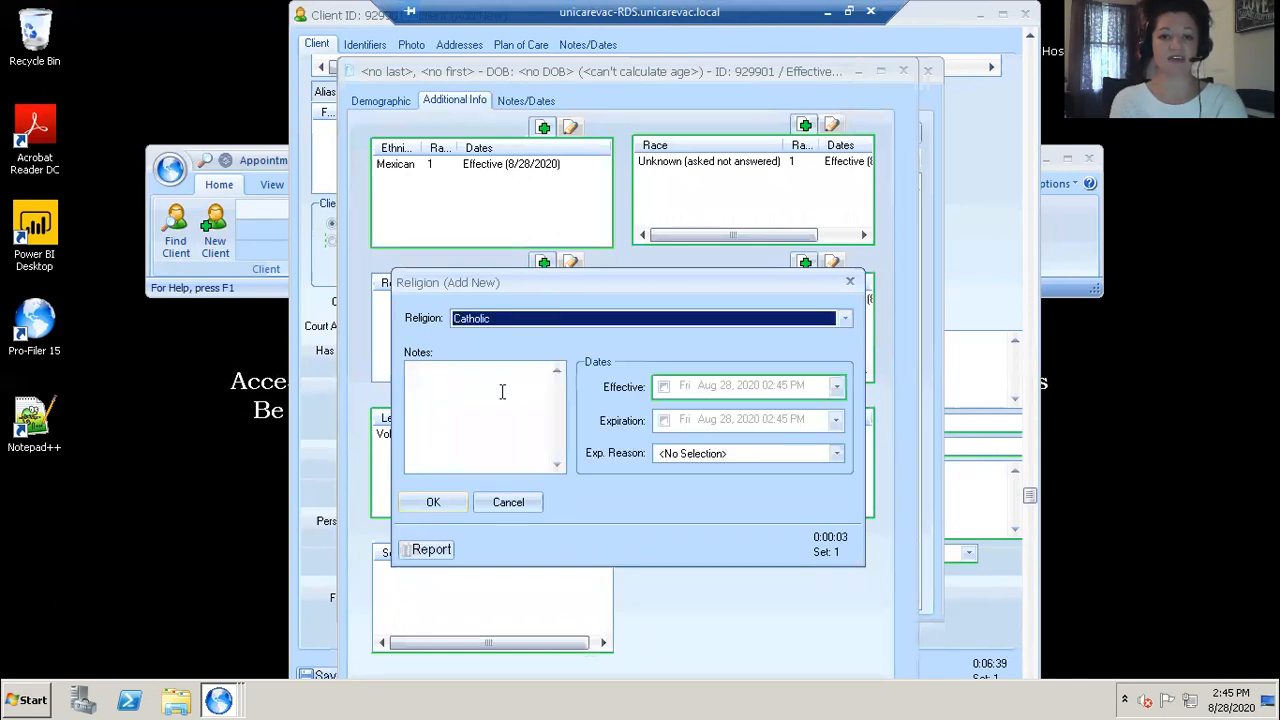
{"action": "left_click", "coordinate": [665, 385]}
{"action": "left_click", "coordinate": [432, 503]}
Step: Add a sexual orientation of Bisexual with the effective date enabled
{"action": "left_click", "coordinate": [544, 532]}
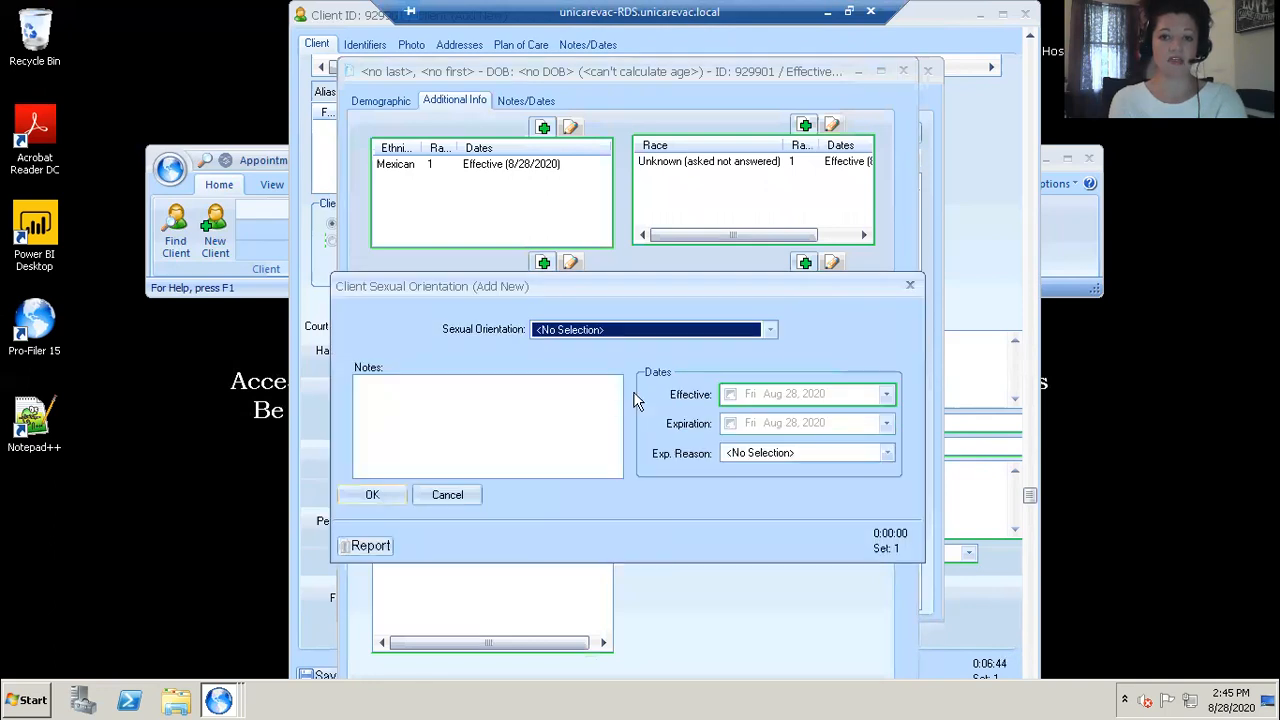
{"action": "left_click", "coordinate": [769, 330]}
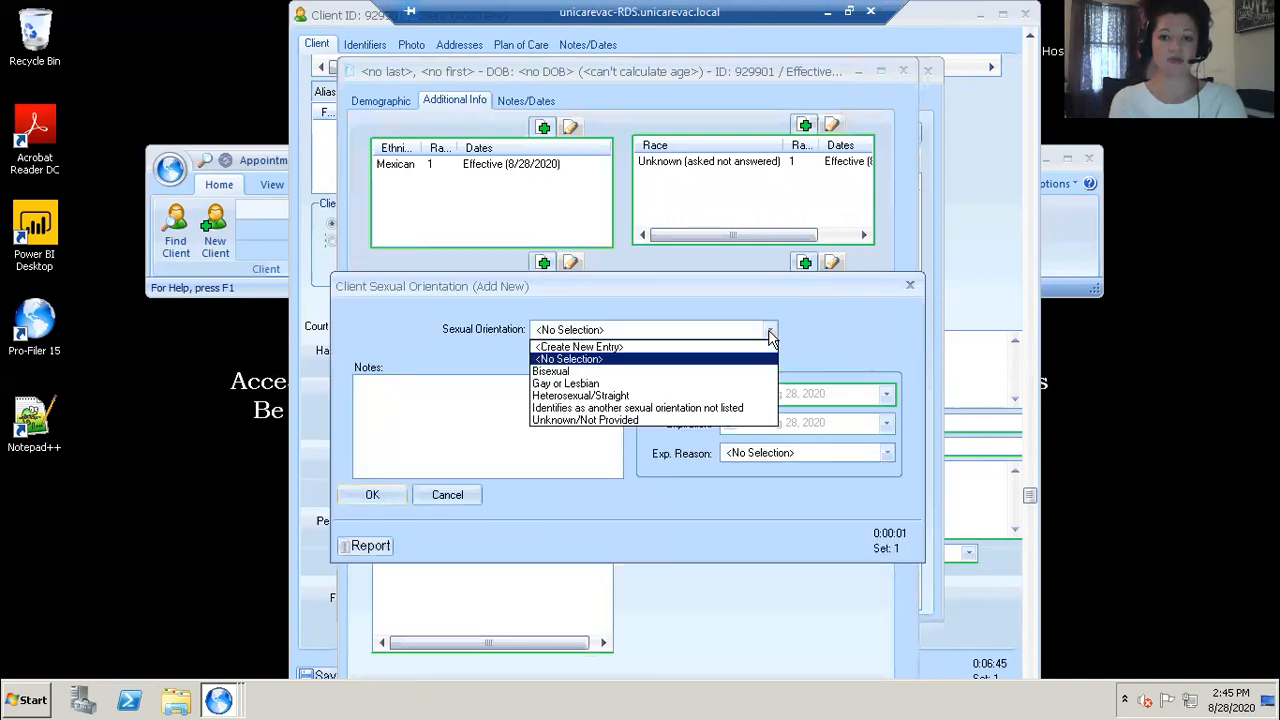
{"action": "left_click", "coordinate": [552, 371]}
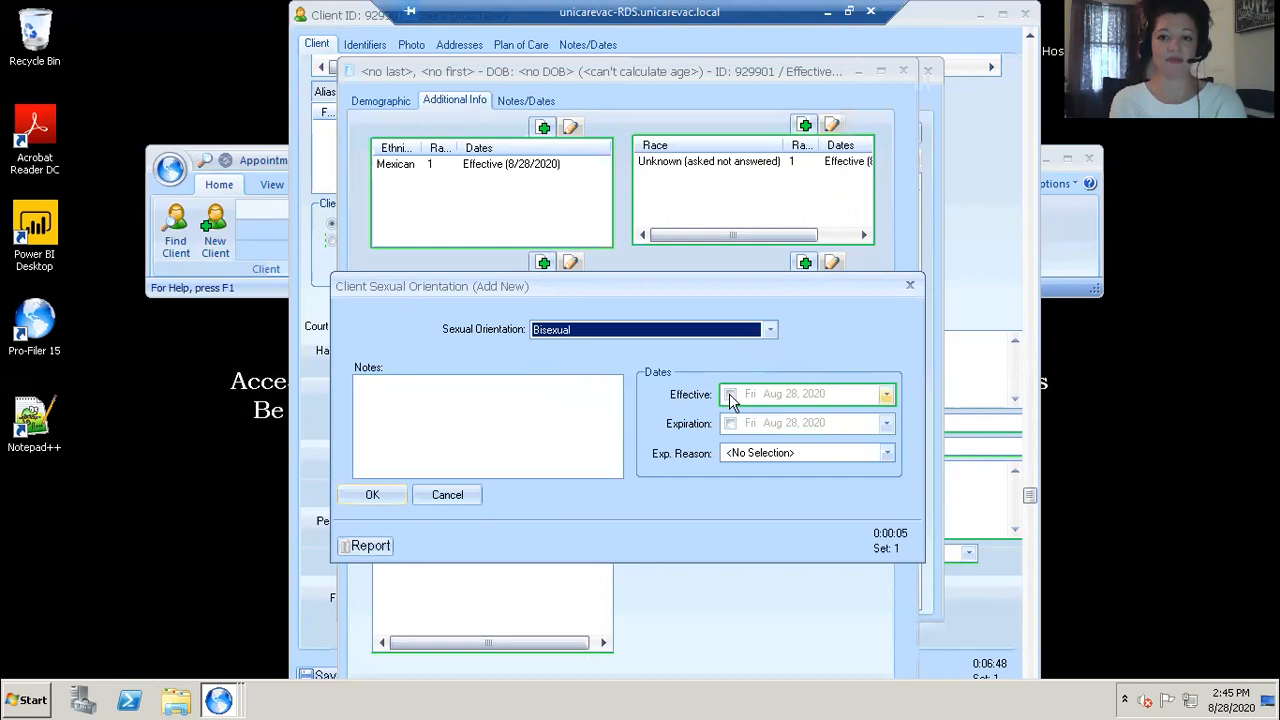
{"action": "left_click", "coordinate": [729, 394]}
{"action": "left_click", "coordinate": [388, 494]}
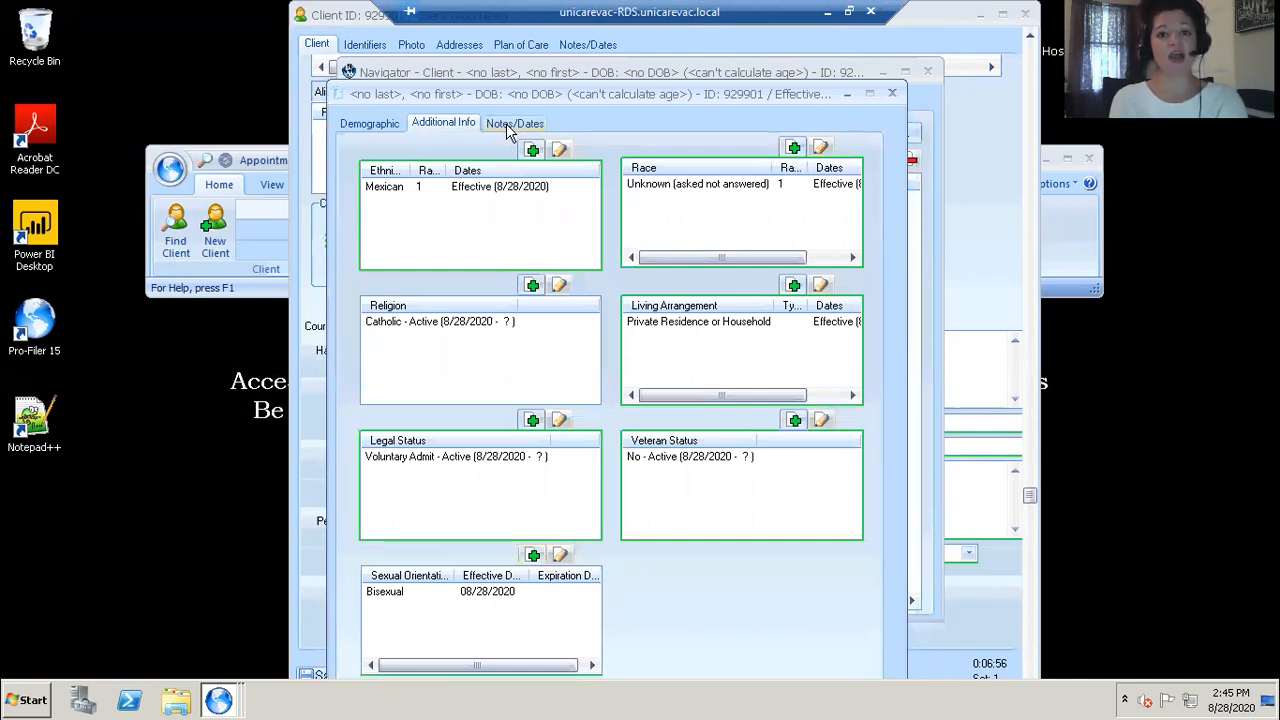
Step: Enable the Notes/Dates effective date and set both SA pregnancy and SA female dependent kids statuses to Not Applicable (Male)
{"action": "left_click", "coordinate": [510, 124]}
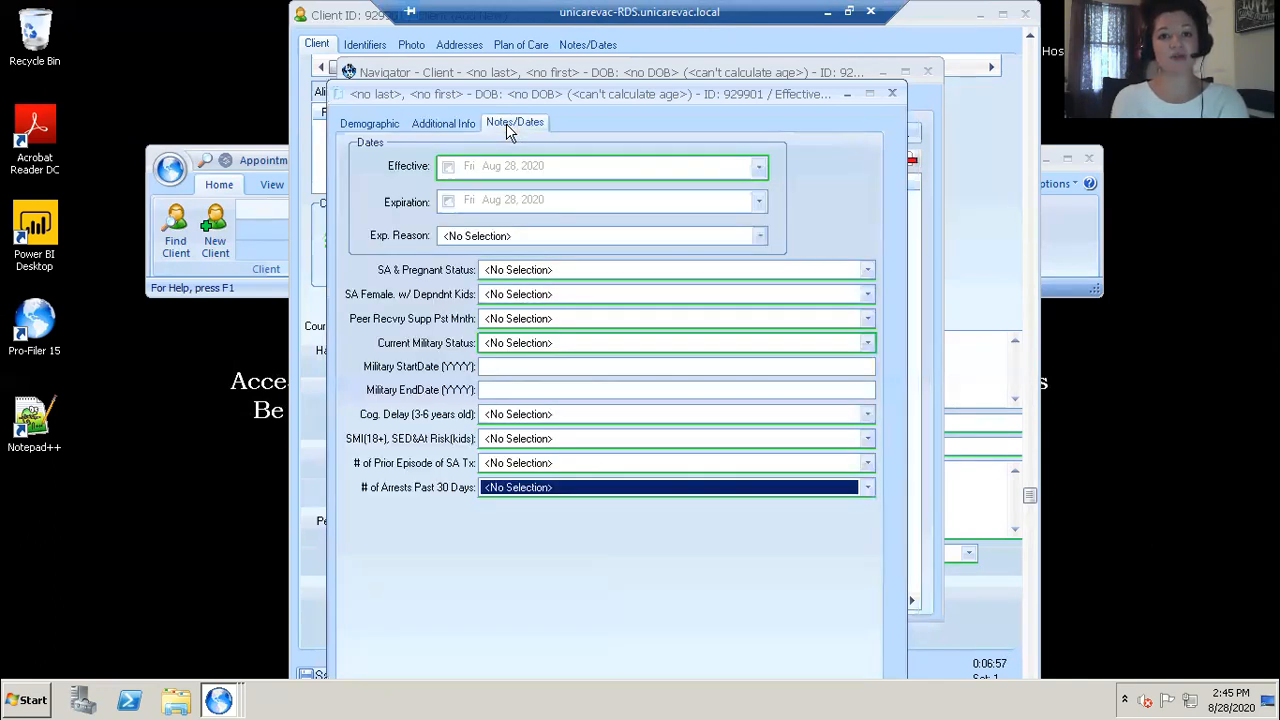
{"action": "left_click", "coordinate": [447, 168]}
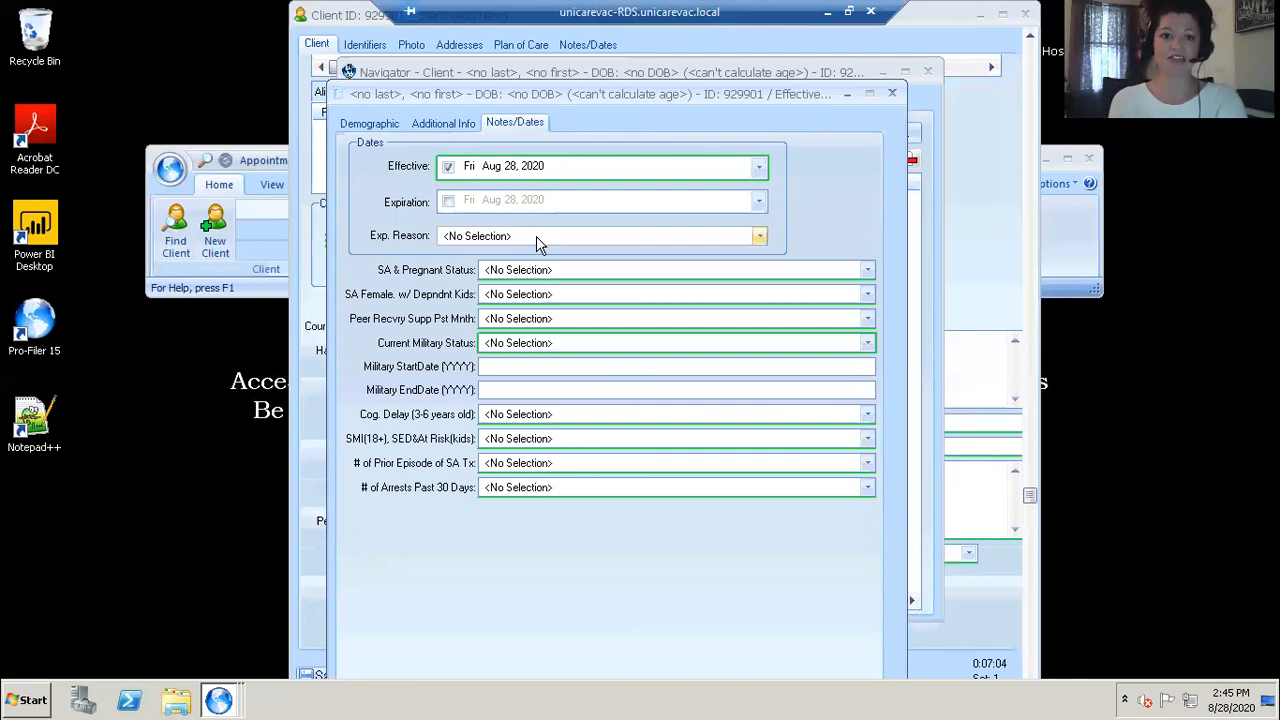
{"action": "left_click", "coordinate": [545, 270]}
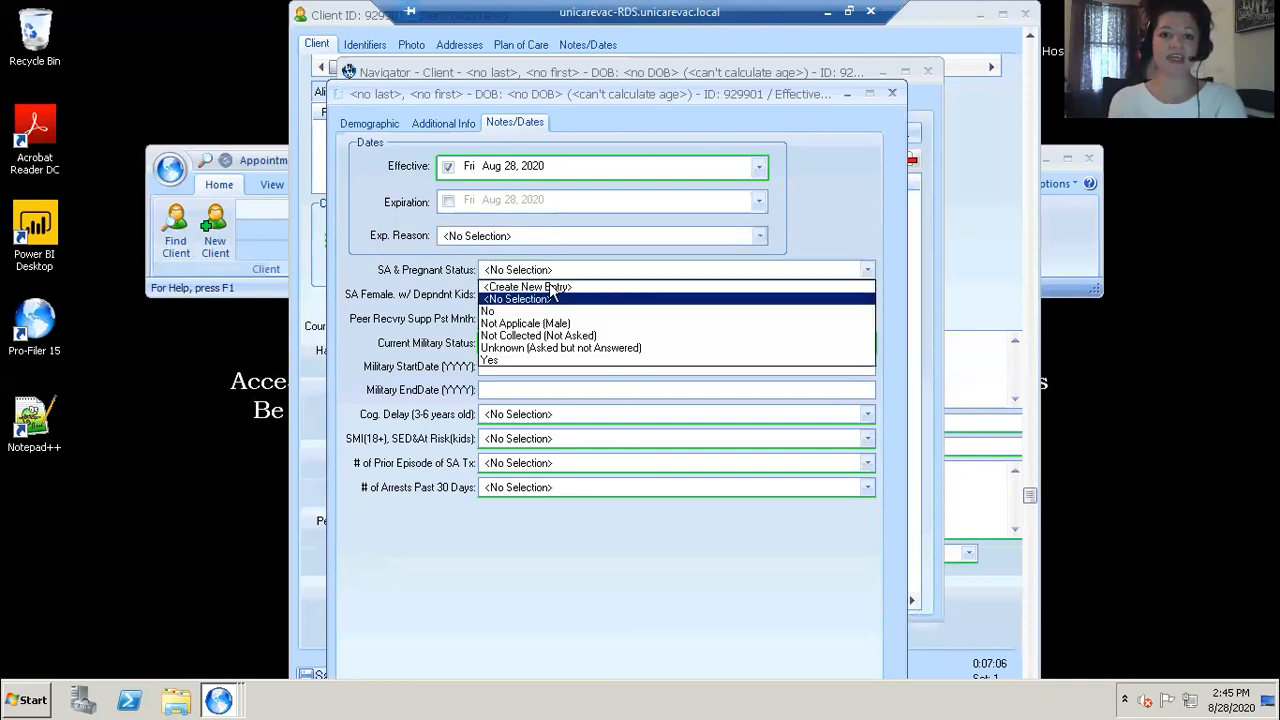
{"action": "left_click", "coordinate": [540, 323]}
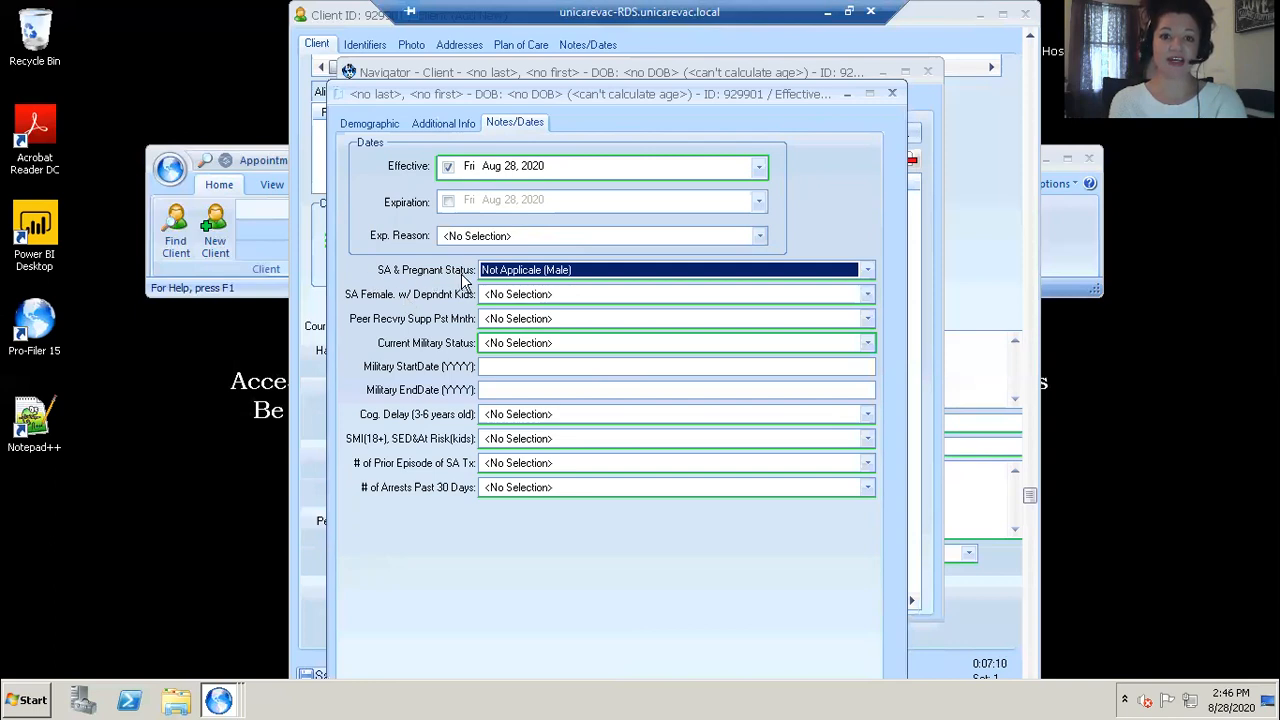
{"action": "left_click", "coordinate": [512, 295]}
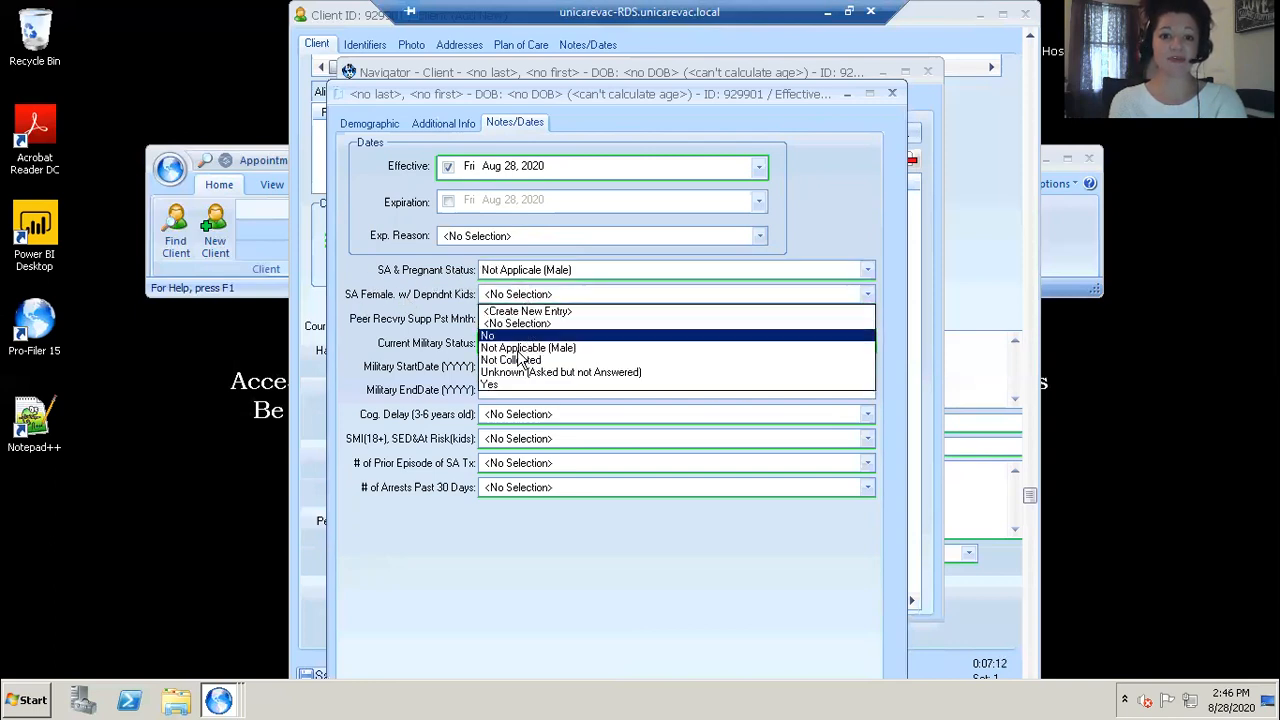
{"action": "left_click", "coordinate": [520, 352]}
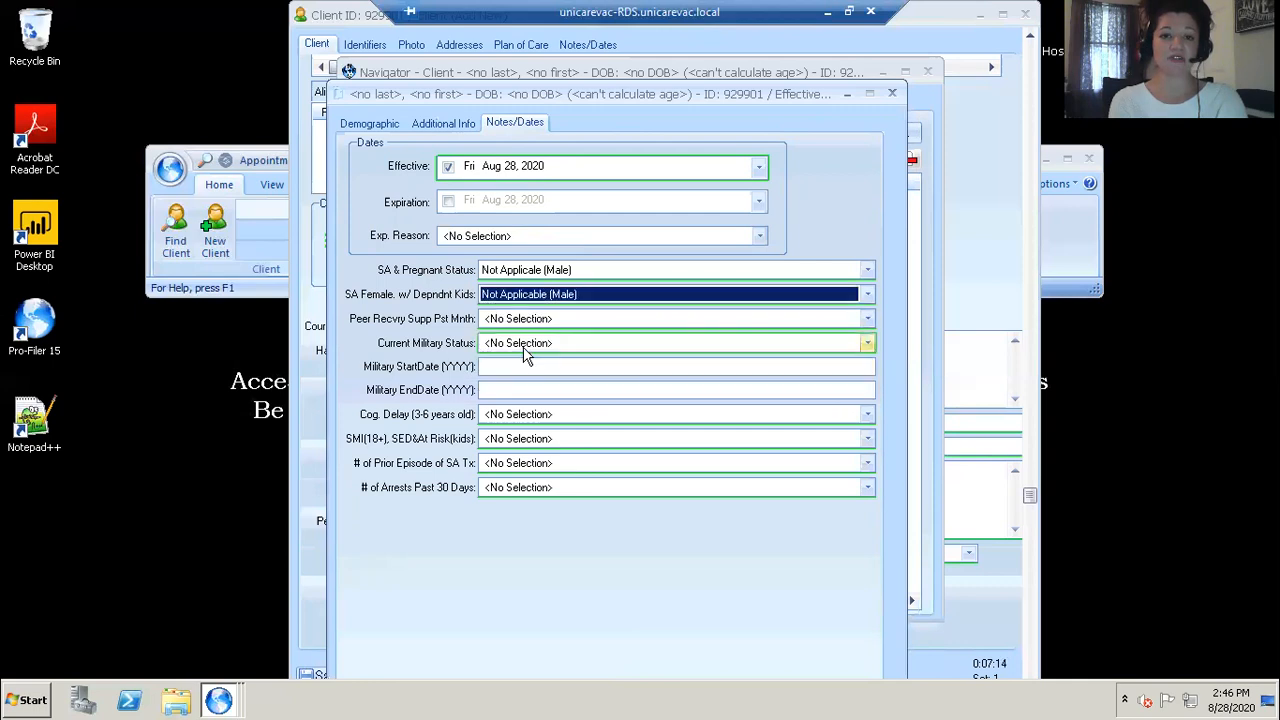
Step: Set peer recovery support to Not Applicable and current military status to Not Applicable (No Military Status)
{"action": "left_click", "coordinate": [495, 320]}
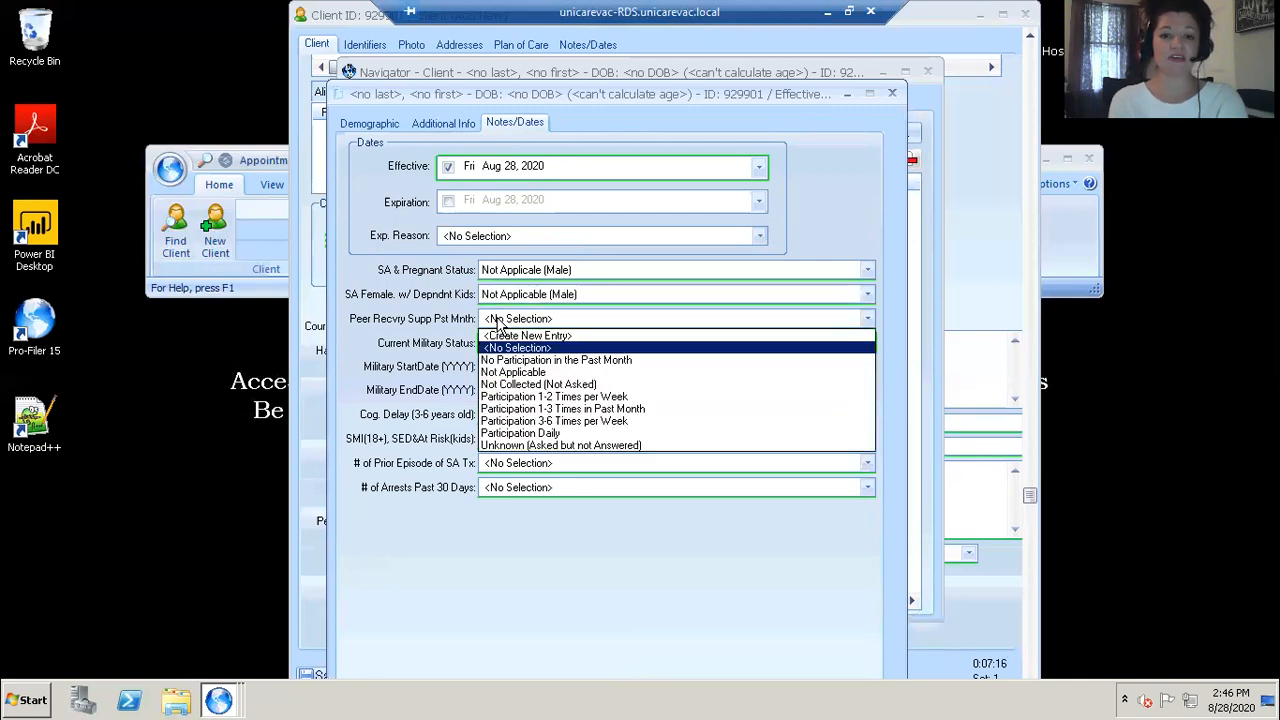
{"action": "left_click", "coordinate": [512, 375]}
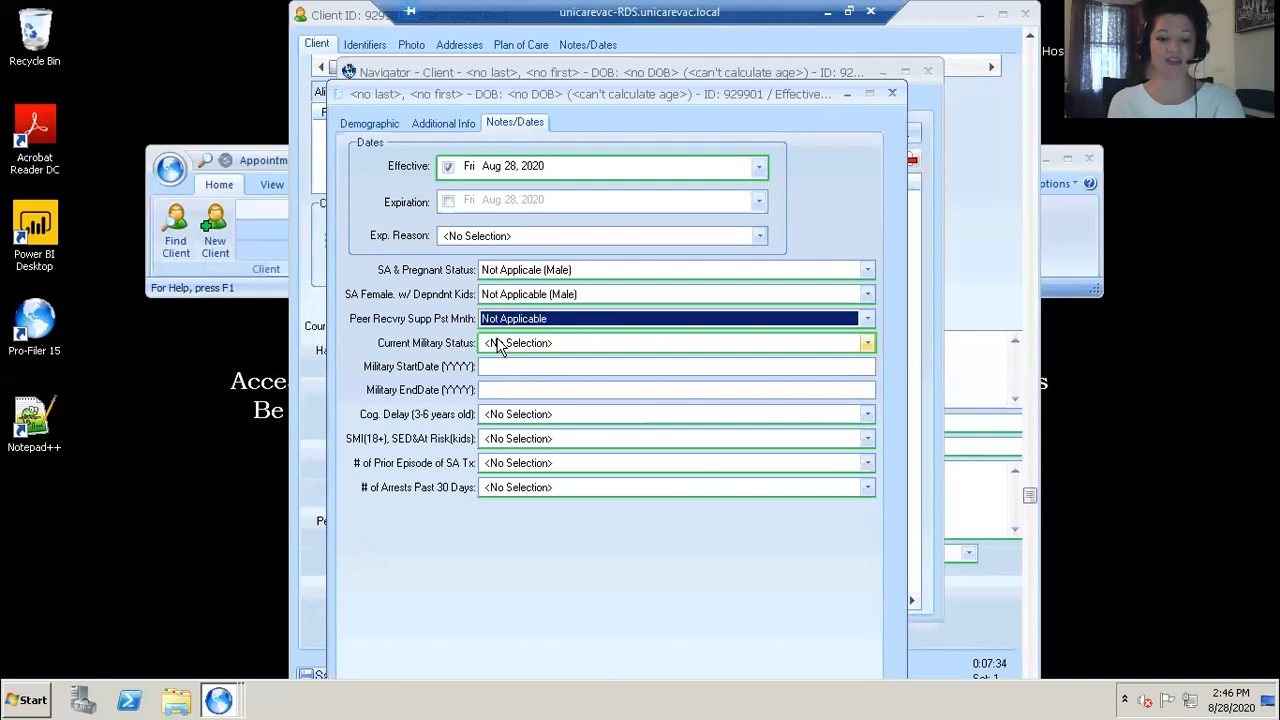
{"action": "left_click", "coordinate": [495, 343]}
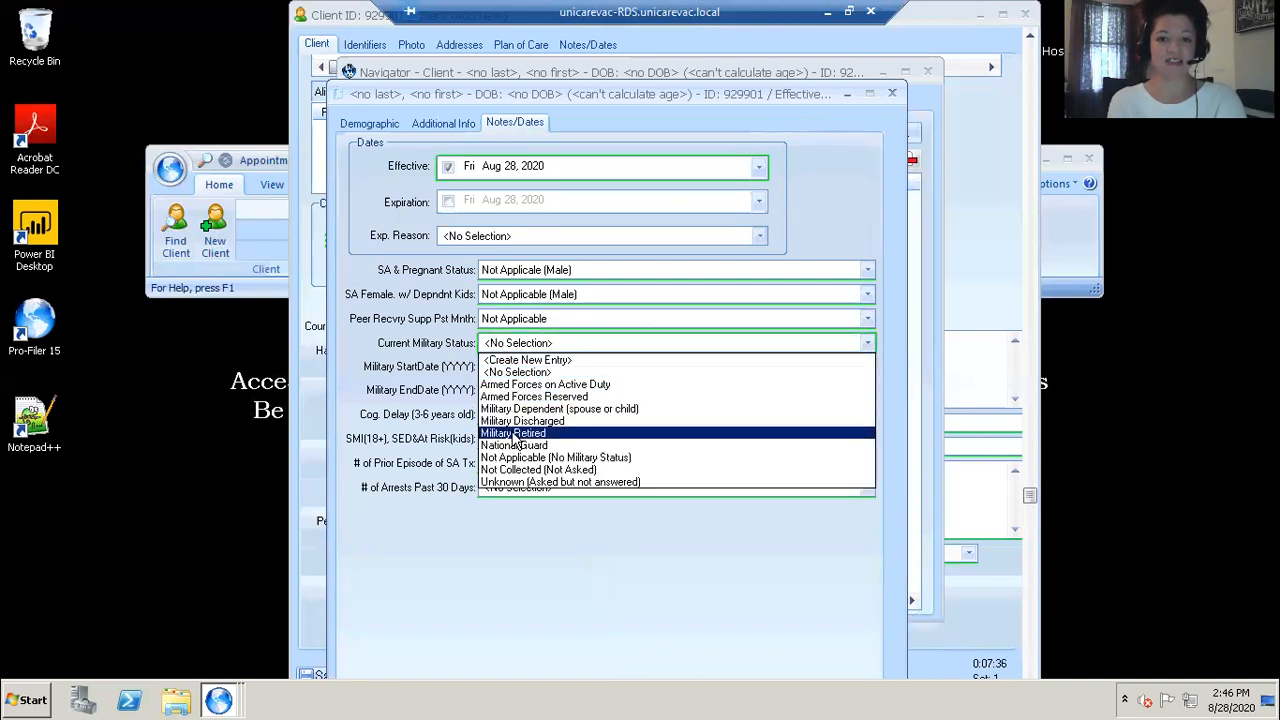
{"action": "left_click", "coordinate": [514, 459]}
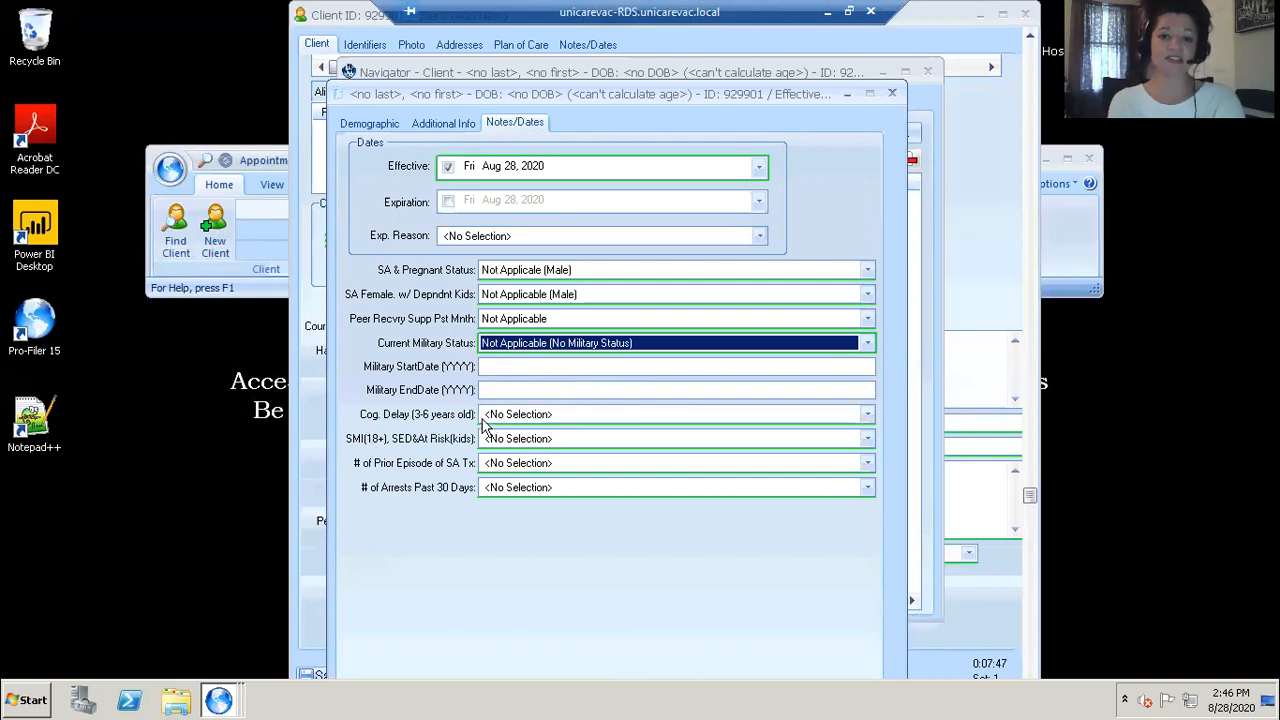
Step: Set cognitive delay to Not Applicable and SMI/SED risk to Serious Mental Illness (SMI) 18 yrs and over
{"action": "left_click", "coordinate": [489, 418]}
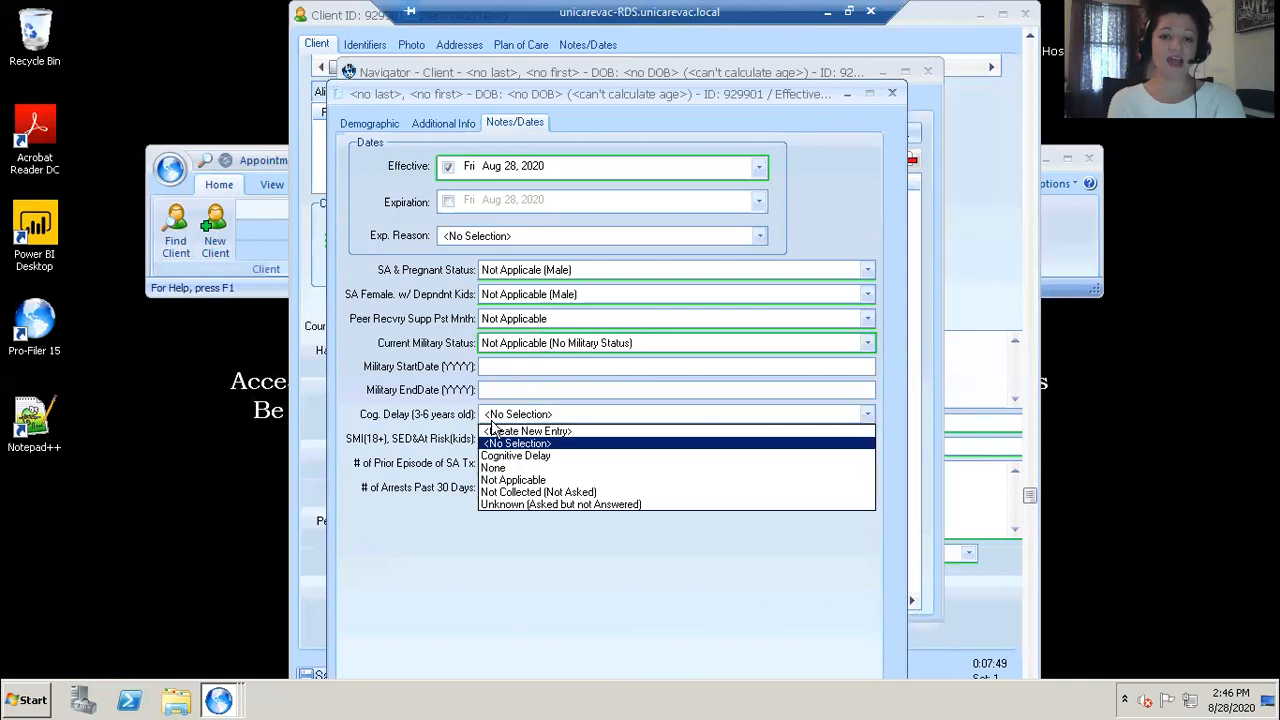
{"action": "left_click", "coordinate": [505, 480]}
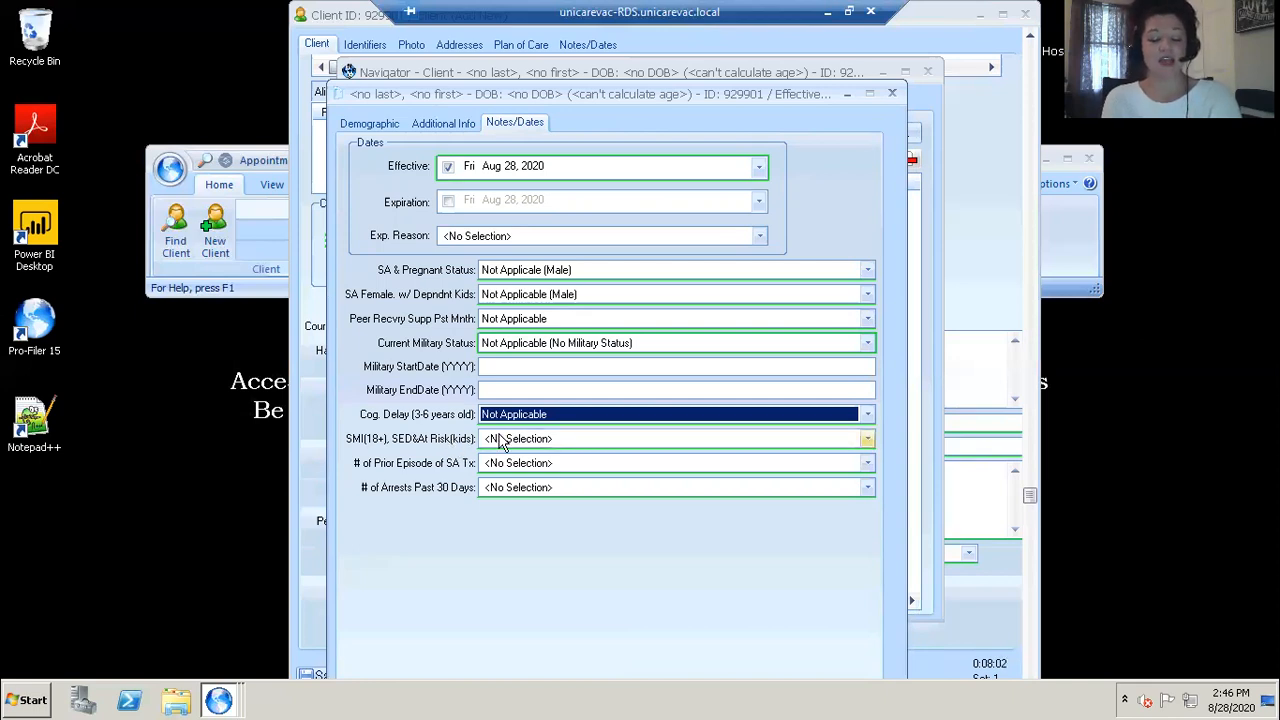
{"action": "left_click", "coordinate": [864, 438]}
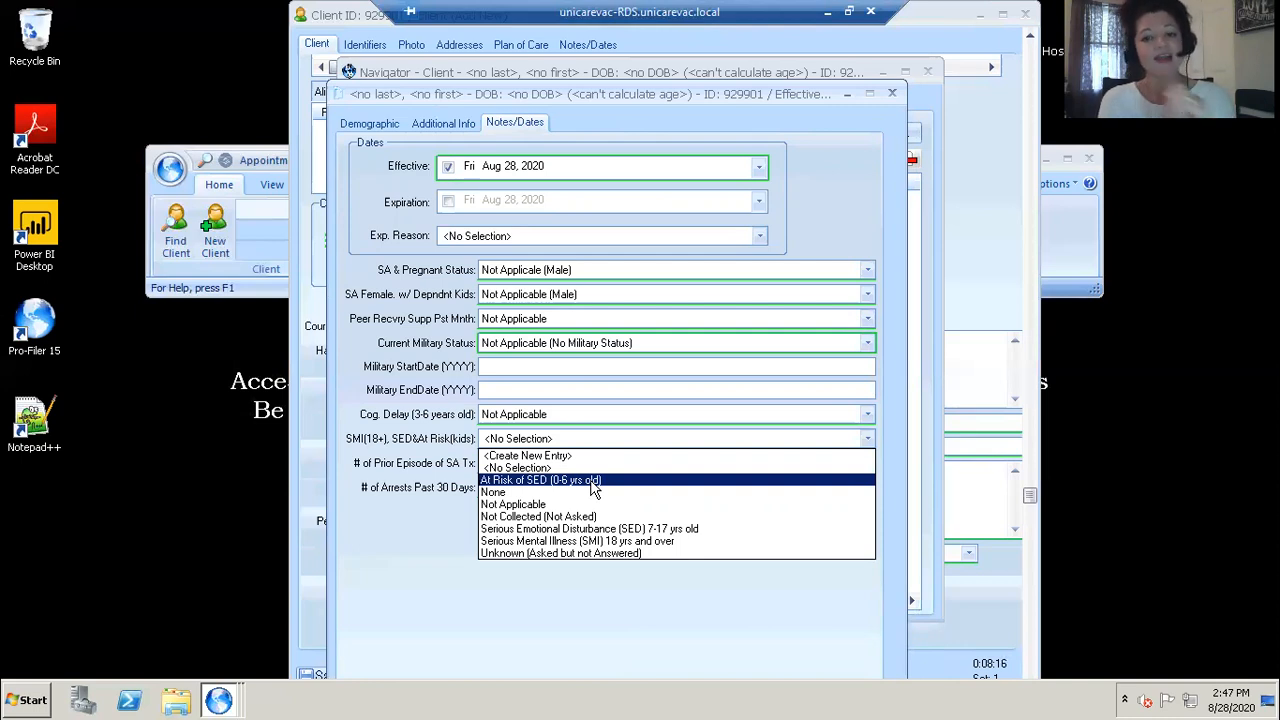
{"action": "left_click", "coordinate": [555, 544]}
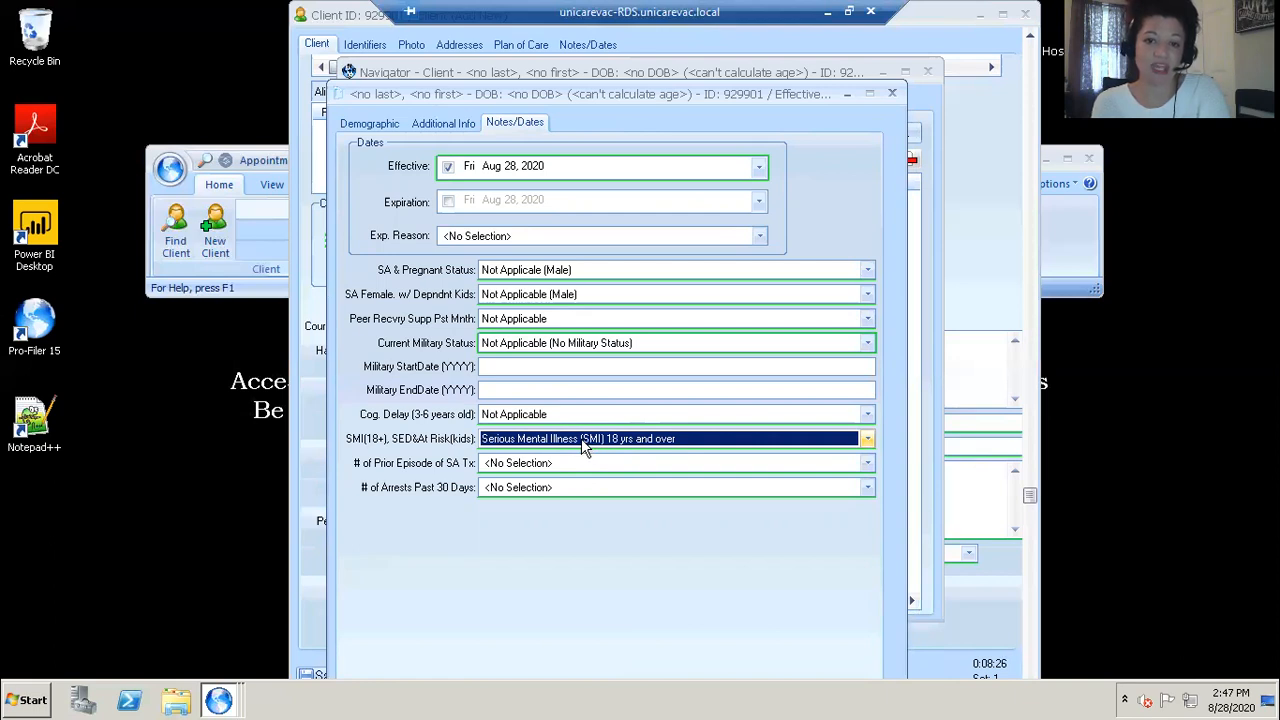
Step: Set prior SA treatment episodes to Not Applicable and arrests in past 30 days to 31 Number of Arrests, then save the demographics record
{"action": "left_click", "coordinate": [508, 463]}
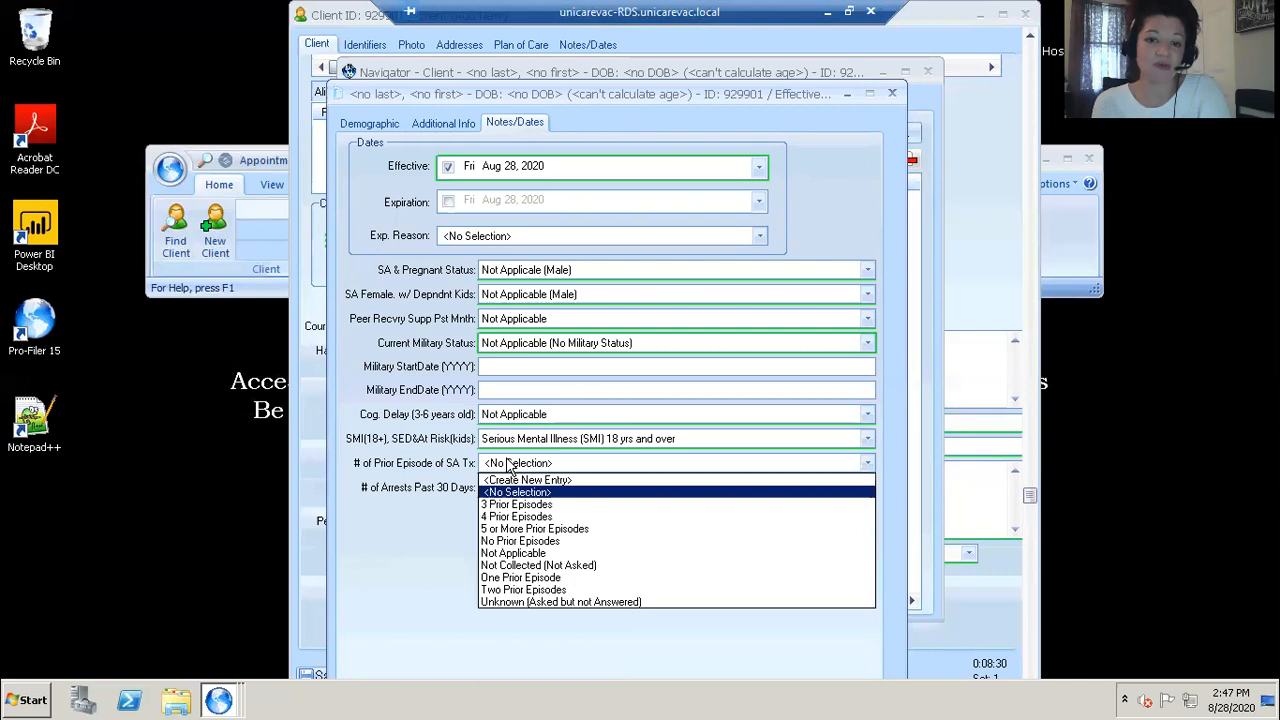
{"action": "left_click", "coordinate": [501, 555]}
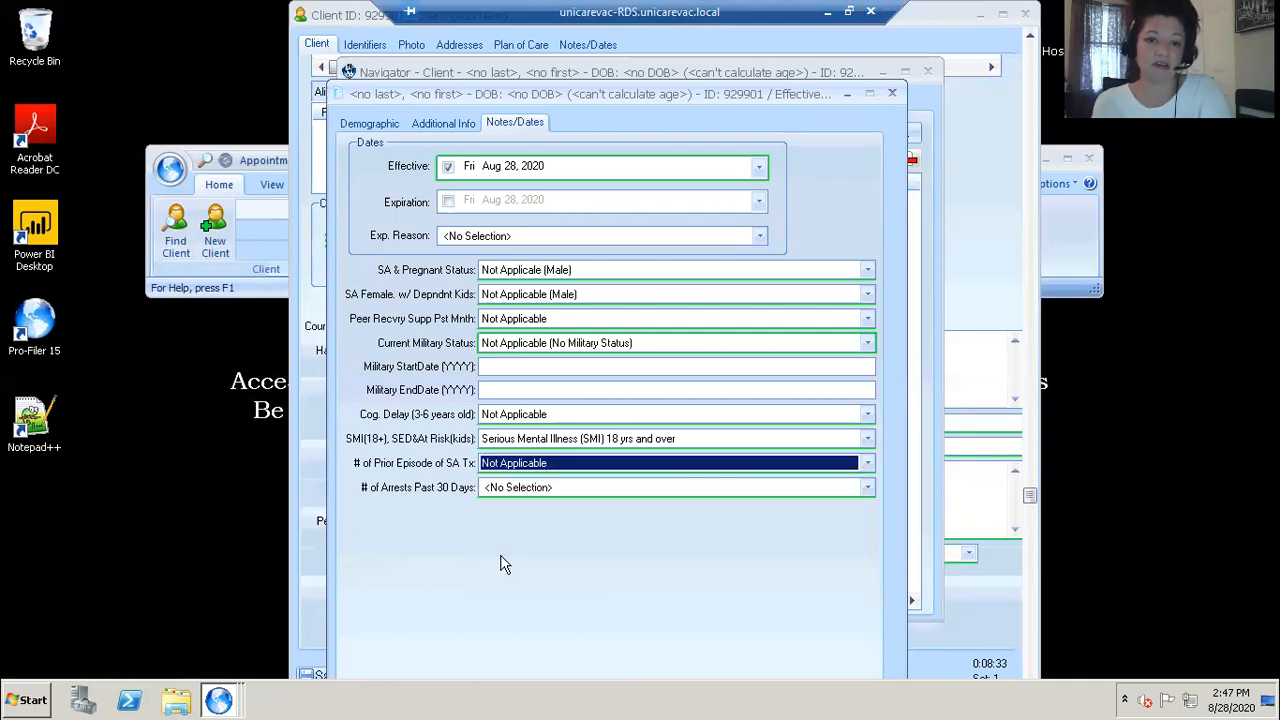
{"action": "left_click", "coordinate": [523, 487]}
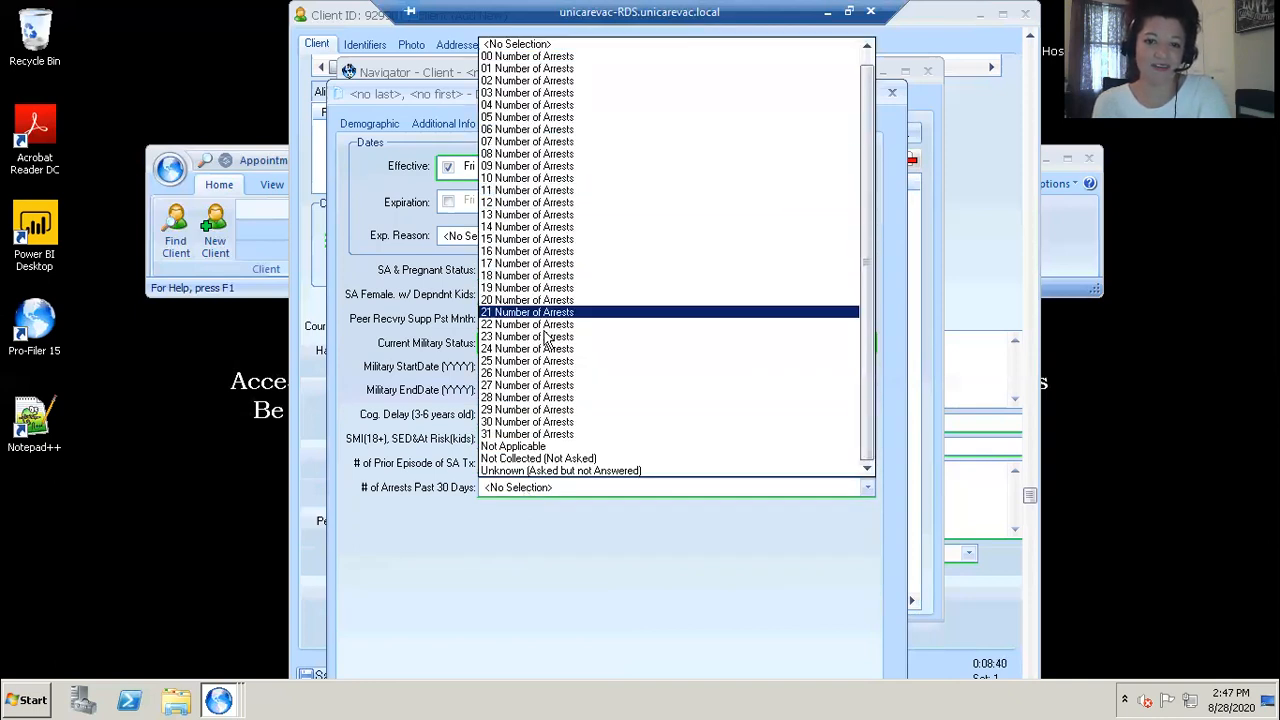
{"action": "left_click", "coordinate": [533, 435]}
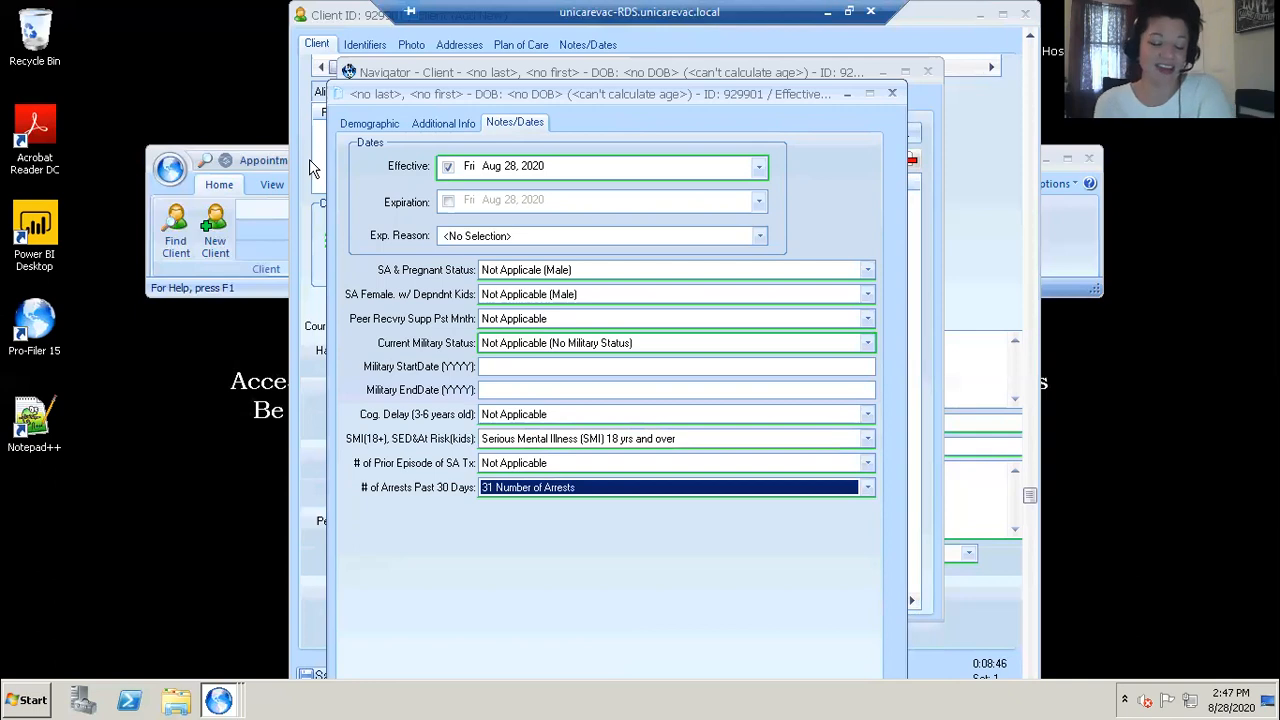
{"action": "left_click_drag", "start_coordinate": [354, 94], "coordinate": [315, 15]}
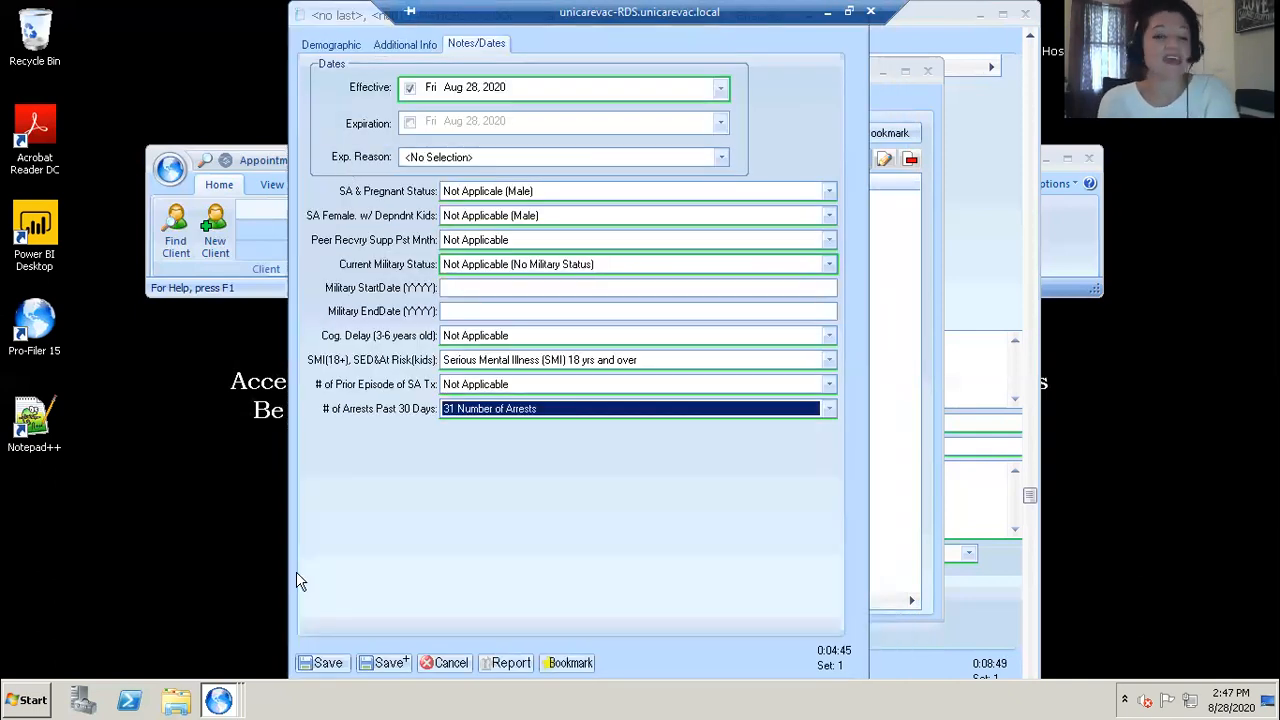
{"action": "left_click", "coordinate": [327, 663]}
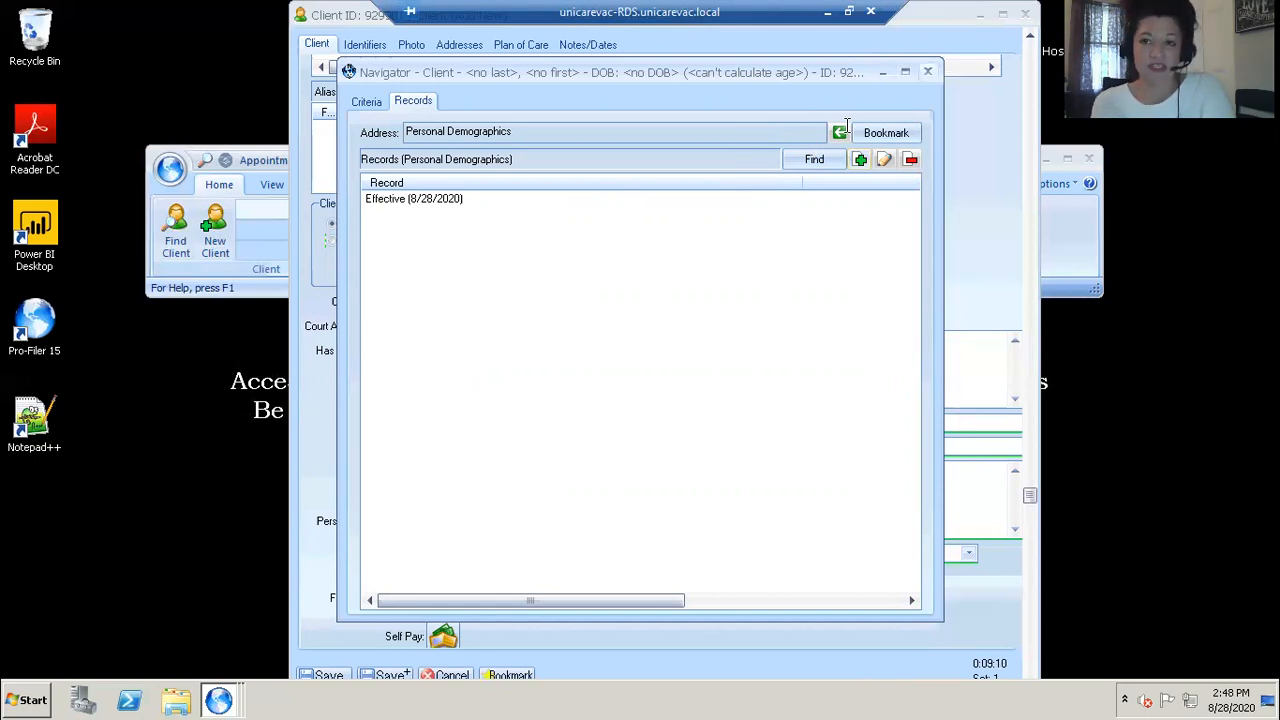
Step: Close the demographics navigator and start a new client address with address type Homeless
{"action": "left_click", "coordinate": [928, 71]}
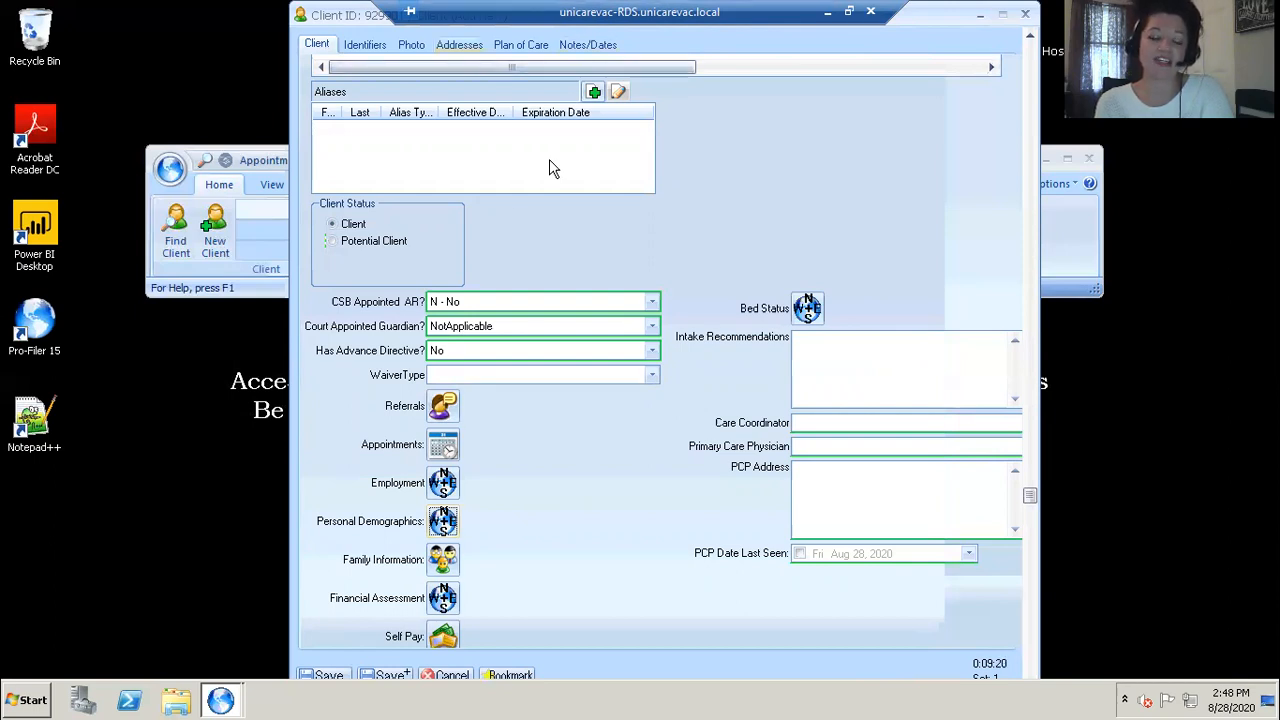
{"action": "left_click", "coordinate": [459, 44]}
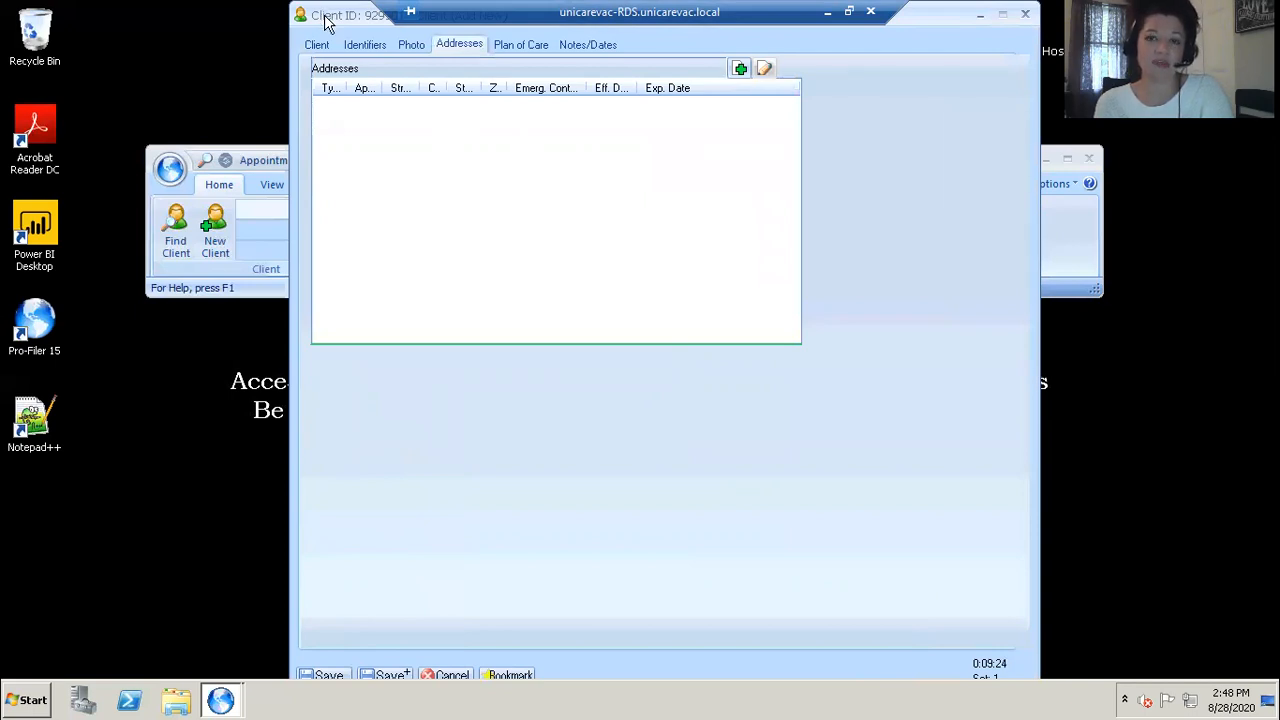
{"action": "left_click_drag", "start_coordinate": [324, 14], "coordinate": [333, 69]}
{"action": "left_click", "coordinate": [750, 126]}
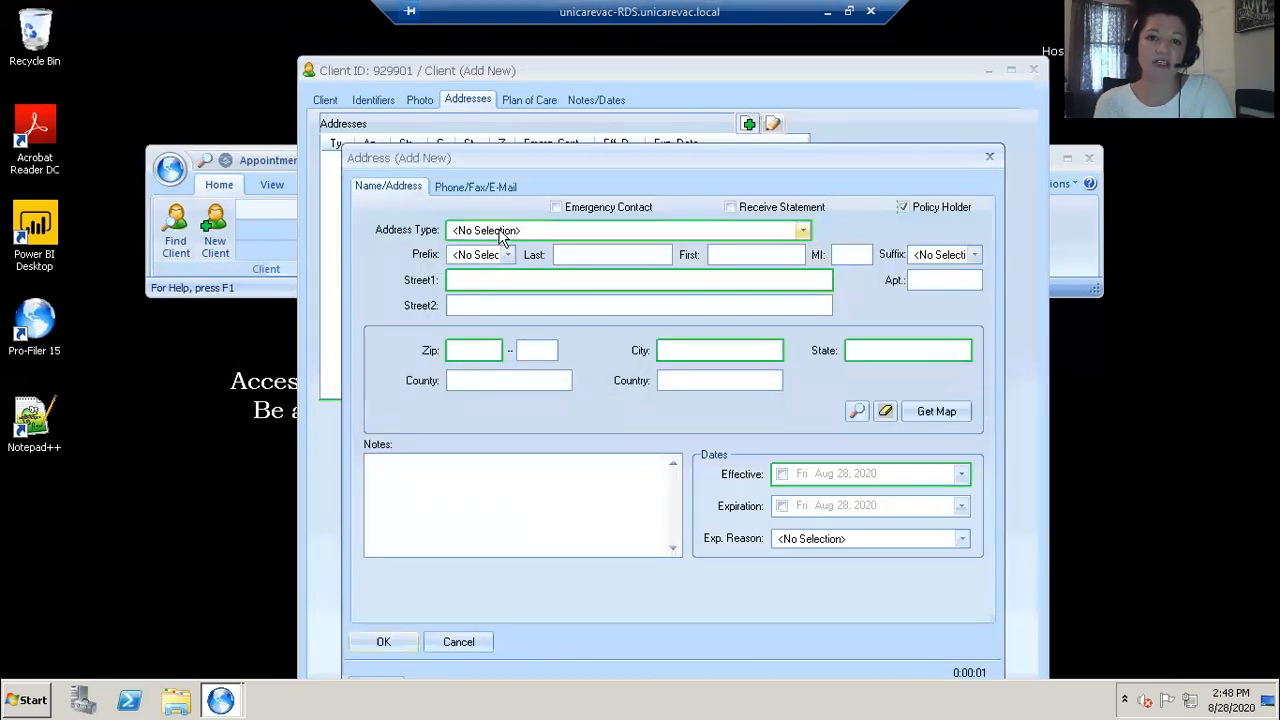
{"action": "left_click", "coordinate": [503, 232]}
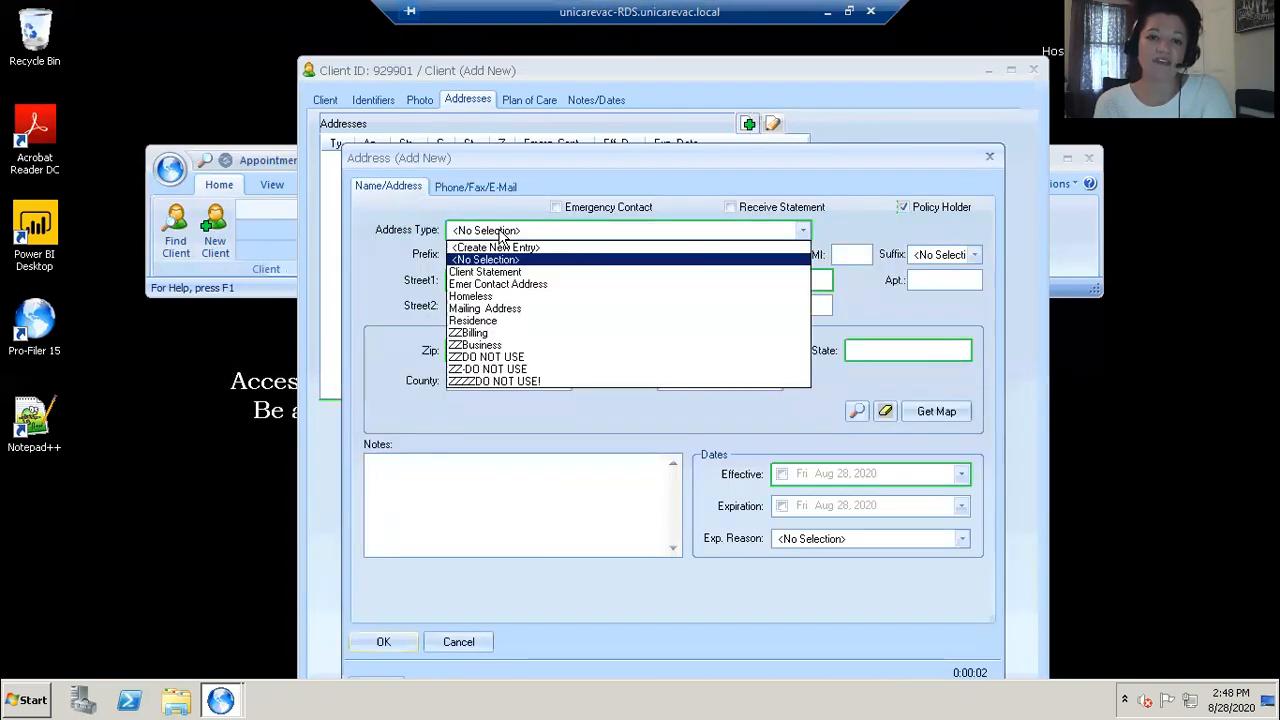
{"action": "left_click", "coordinate": [474, 299]}
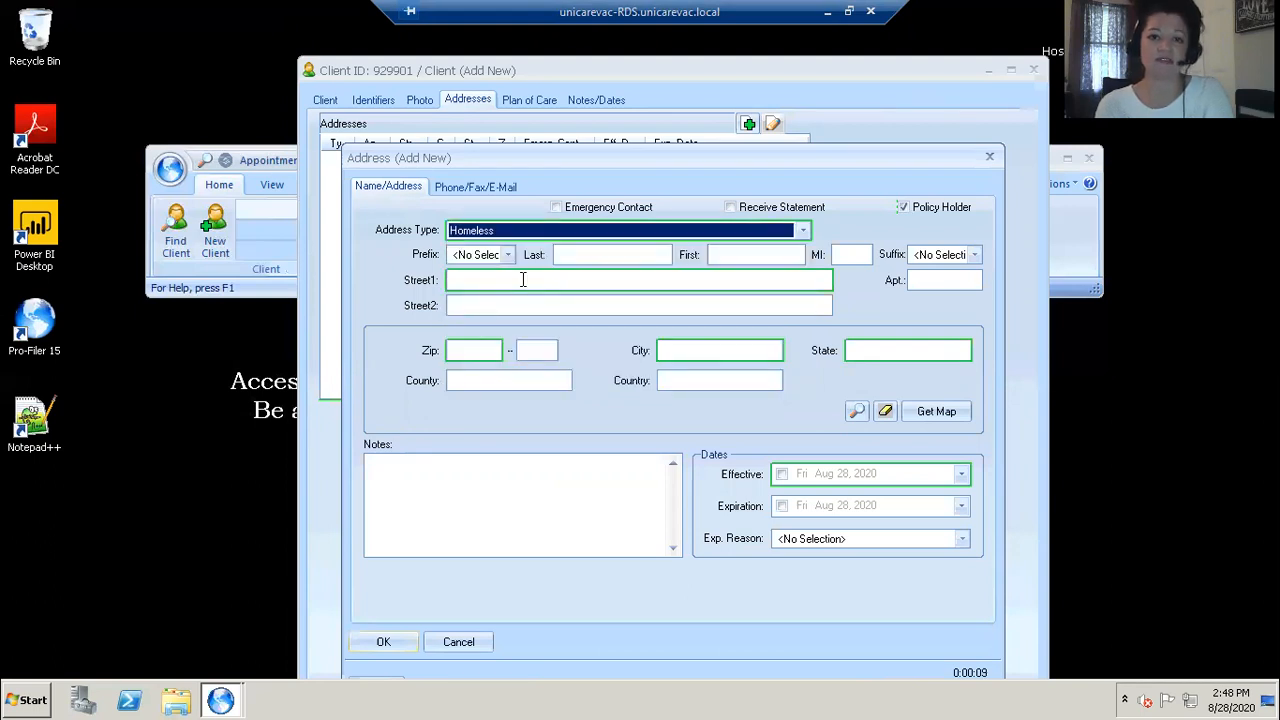
Step: Enter the client's last and first names in the new address
{"action": "key", "text": "Tab"}
{"action": "type", "text": "Potter"}
{"action": "key", "text": "Tab"}
{"action": "type", "text": "Harry"}
{"action": "key", "text": "Tab"}
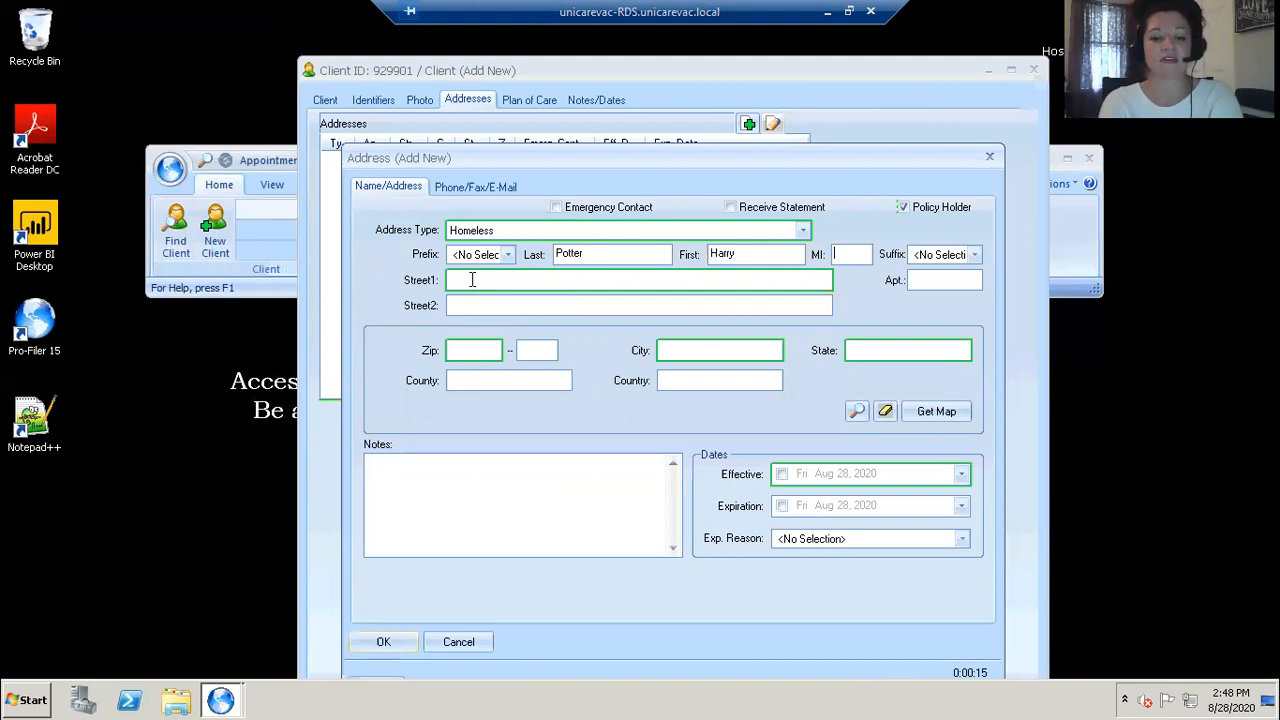
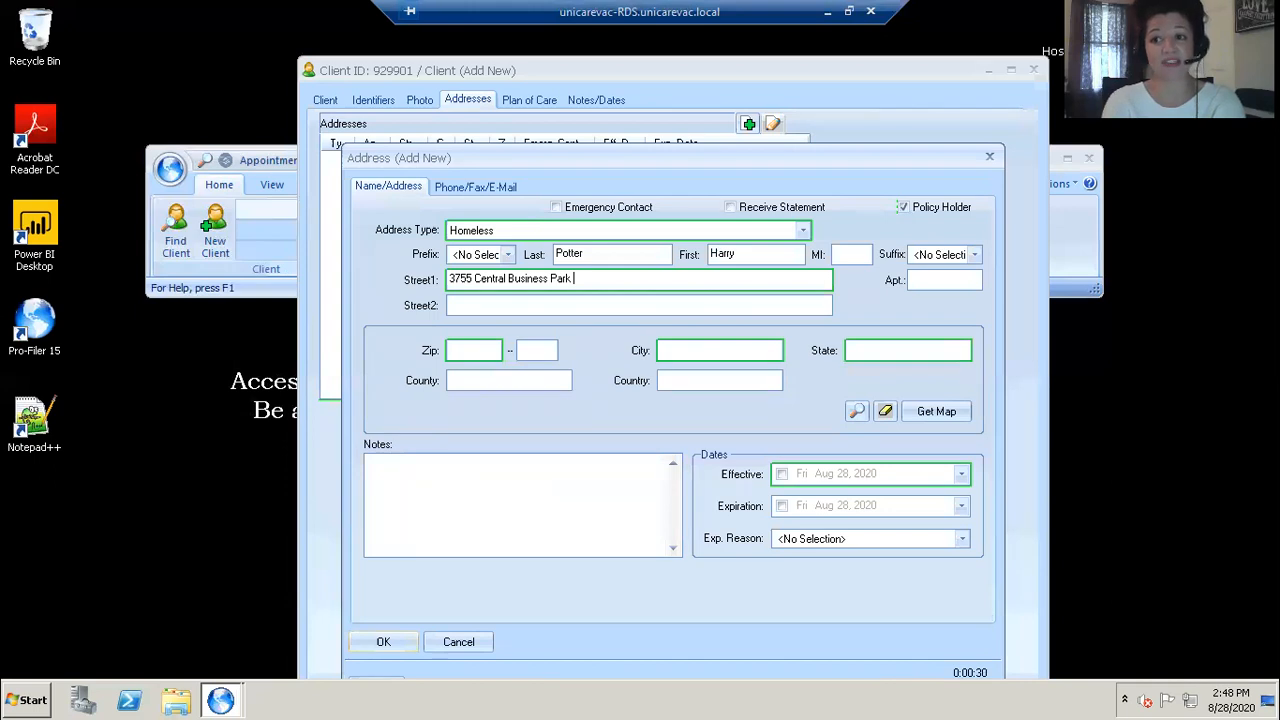
Step: Enter the address ZIP code so city, state and county fill in
{"action": "key", "text": "Tab"}
{"action": "key", "text": "Tab"}
{"action": "key", "text": "Tab"}
{"action": "type", "text": "23"}
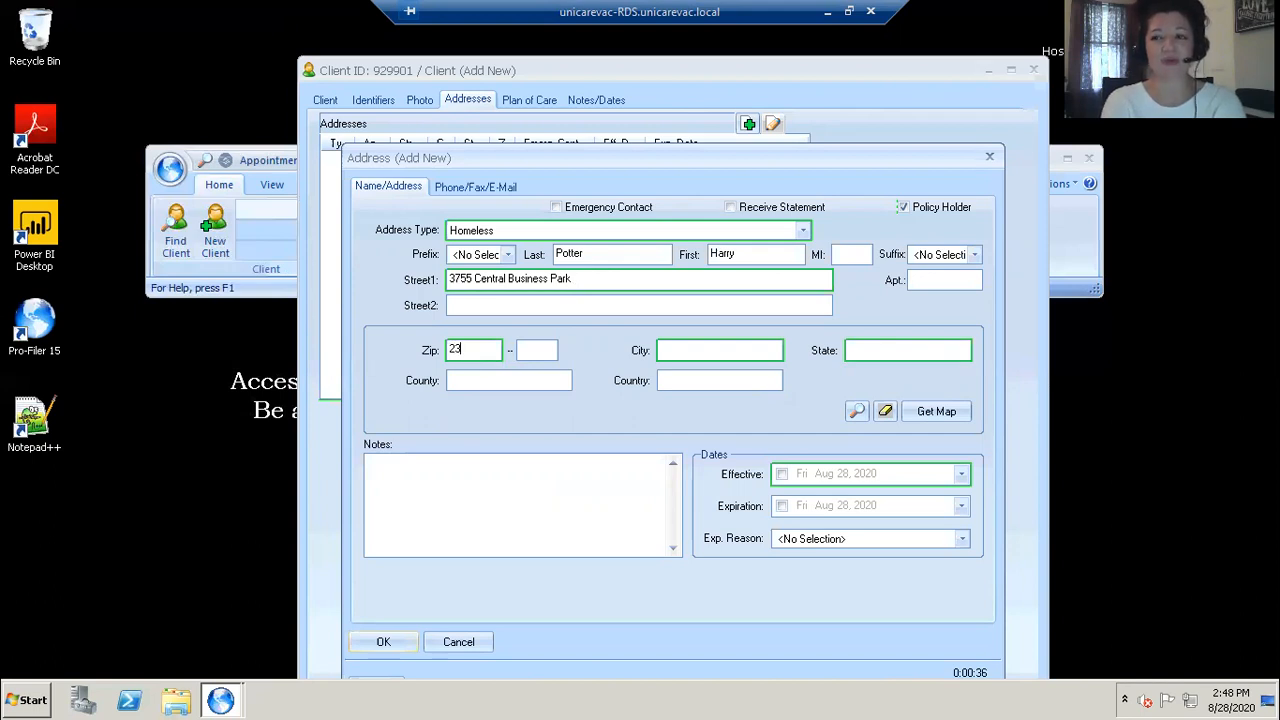
{"action": "type", "text": "5"}
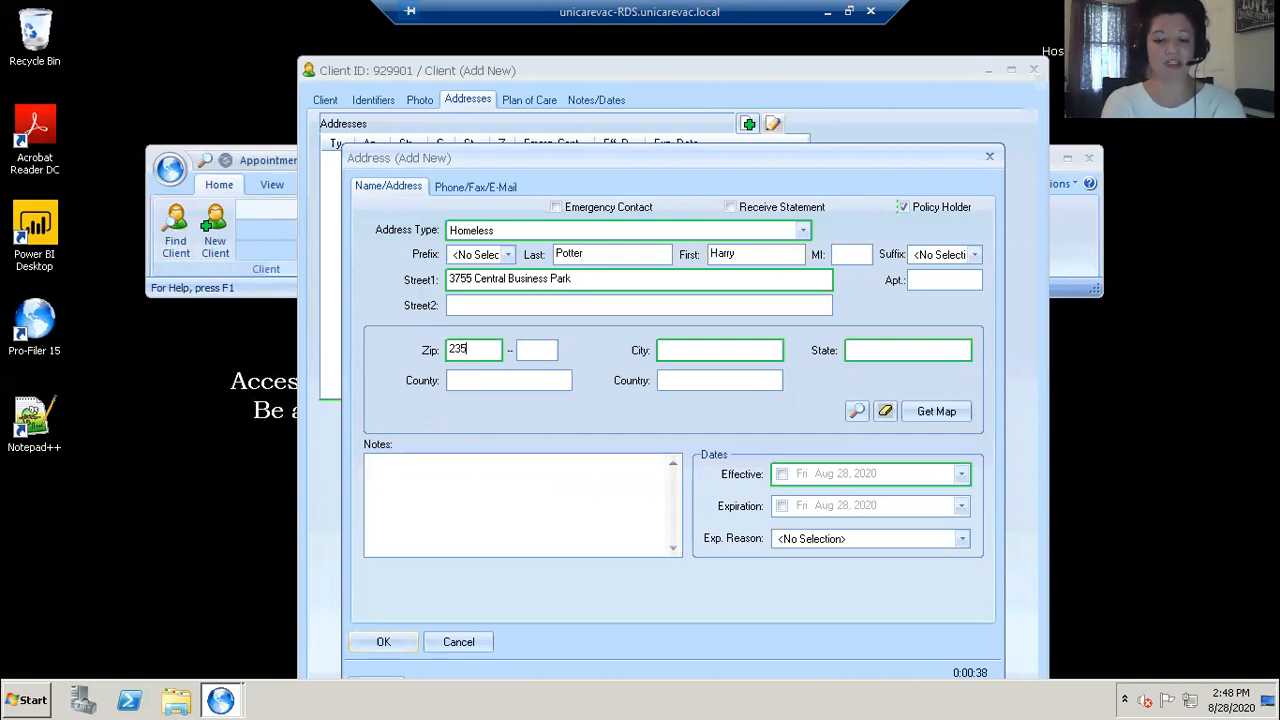
{"action": "type", "text": "03"}
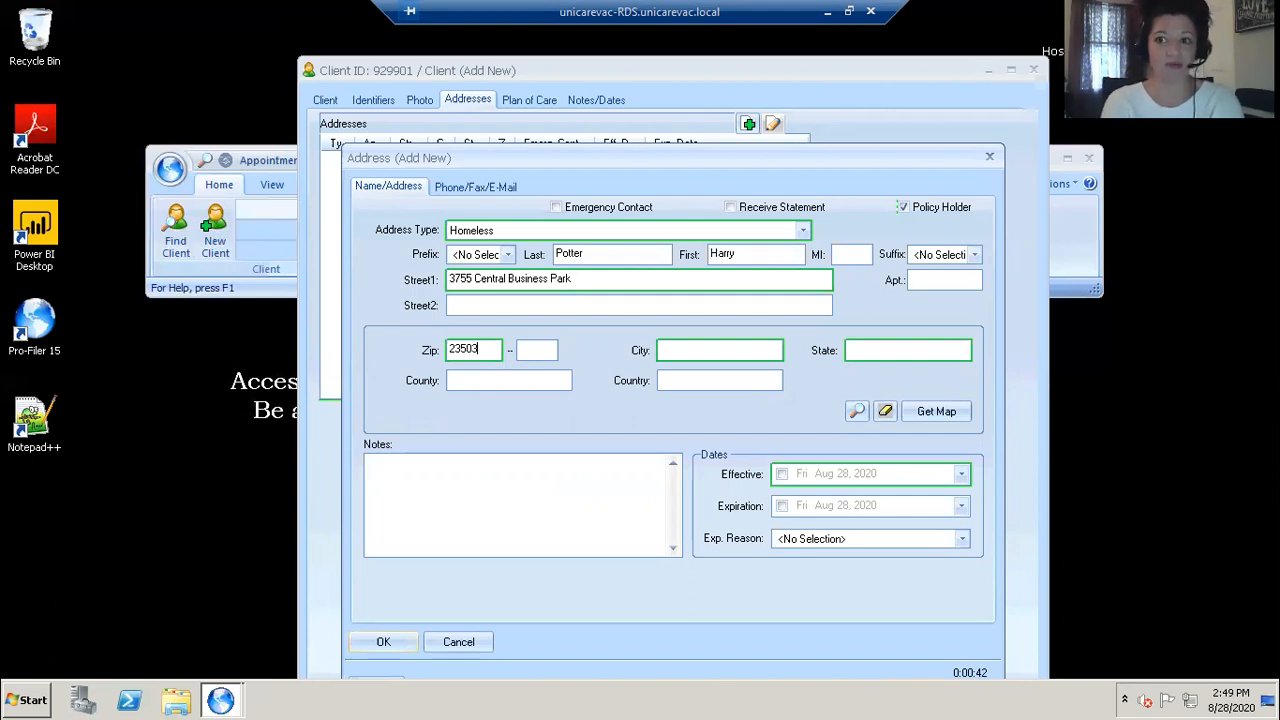
{"action": "key", "text": "Tab"}
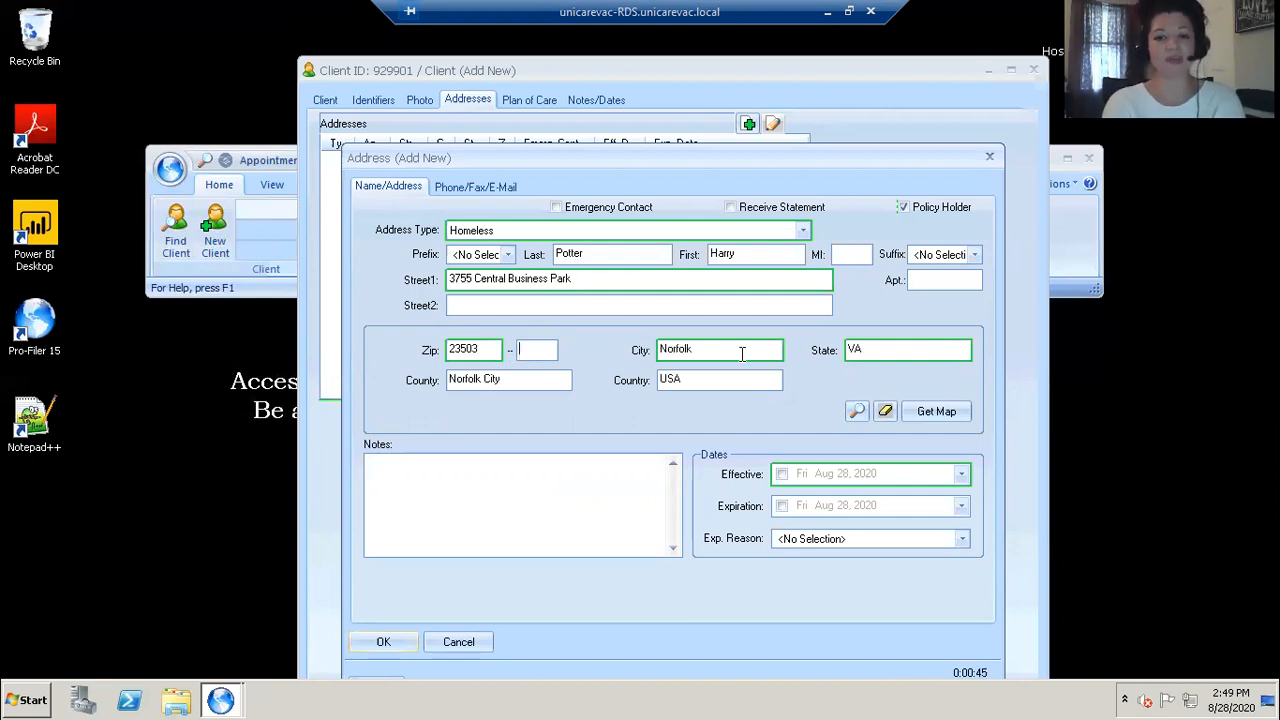
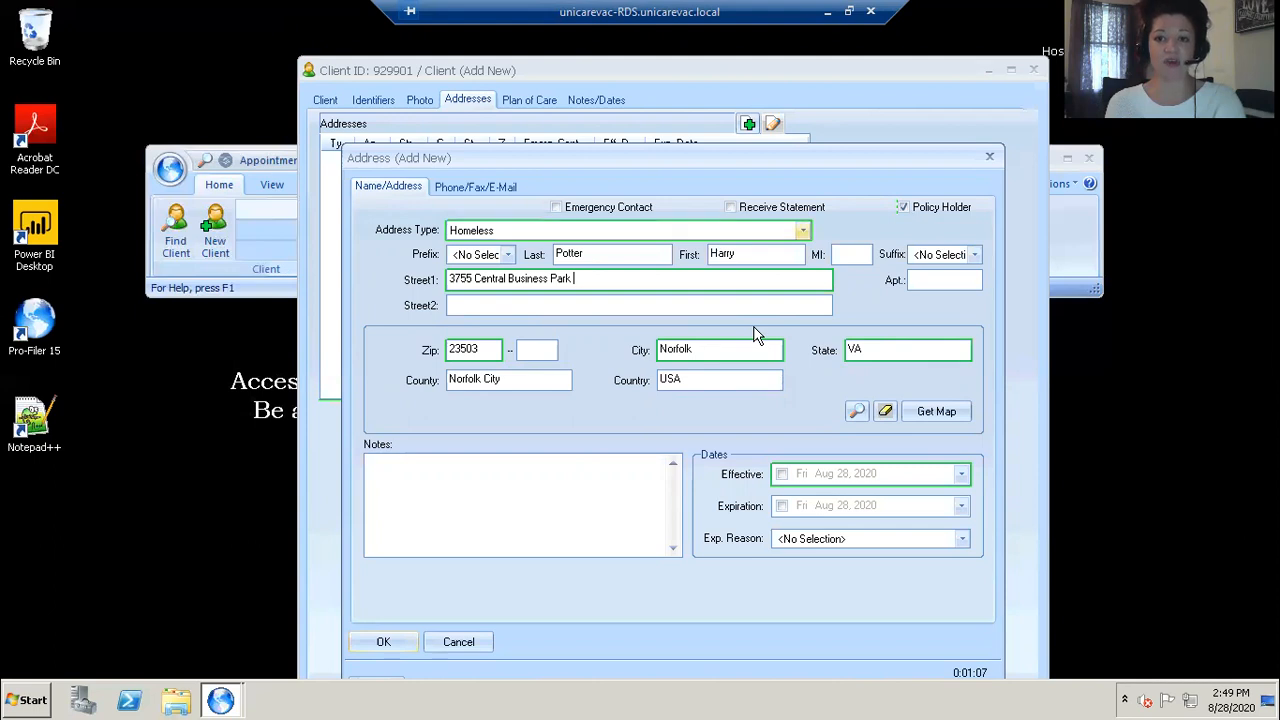
Step: Mark the address to receive statements and enable its effective date
{"action": "left_click", "coordinate": [731, 207]}
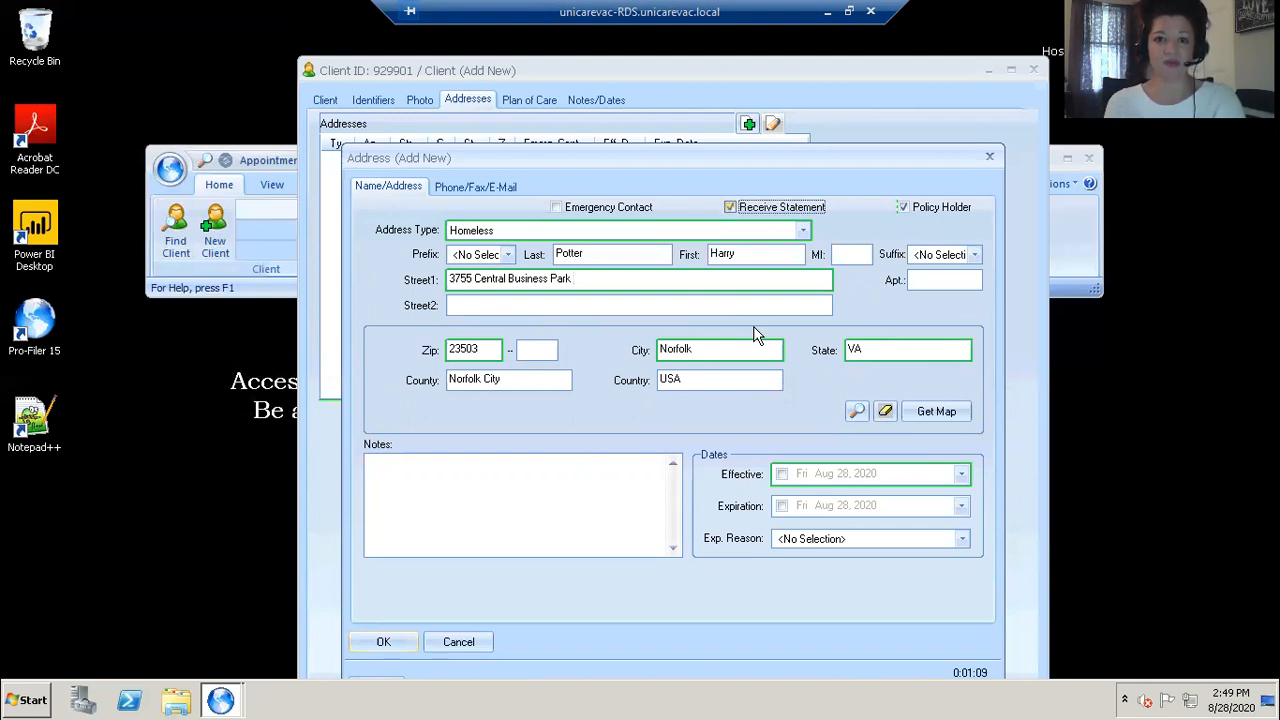
{"action": "left_click", "coordinate": [782, 475]}
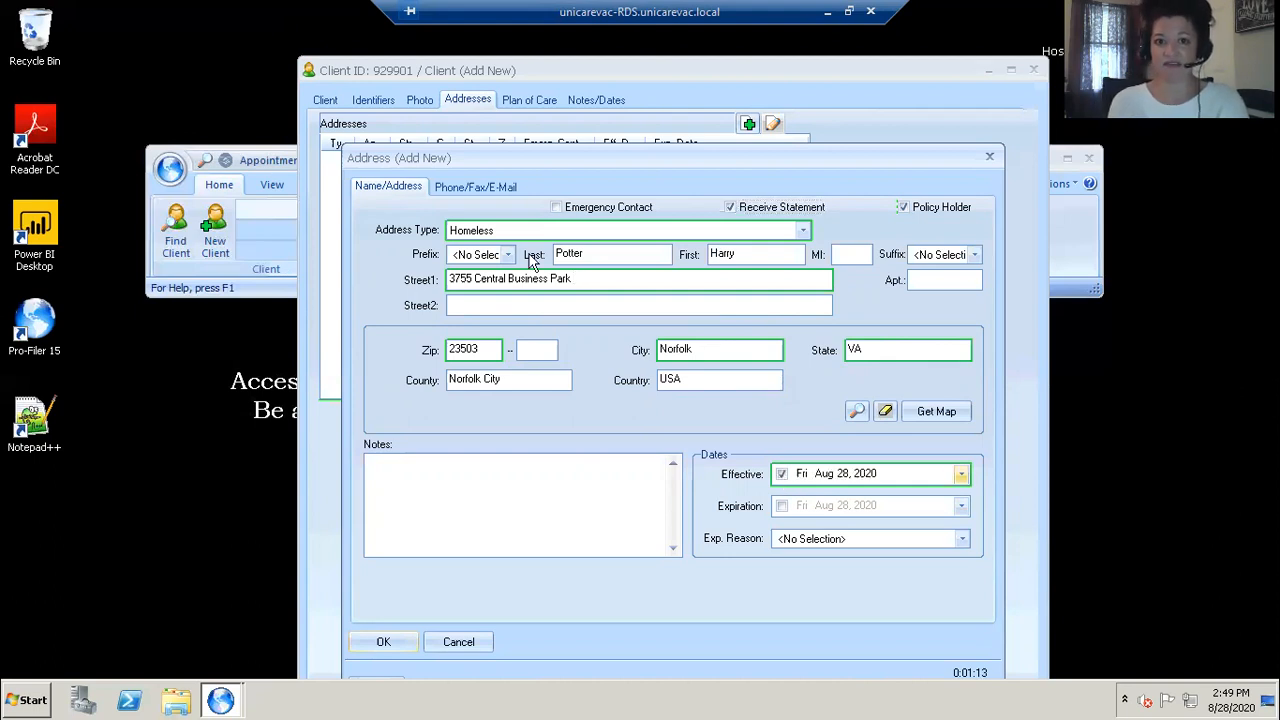
Step: Add a Cell Phone entry with the client's phone number and an enabled effective date, then confirm the address
{"action": "left_click", "coordinate": [478, 190]}
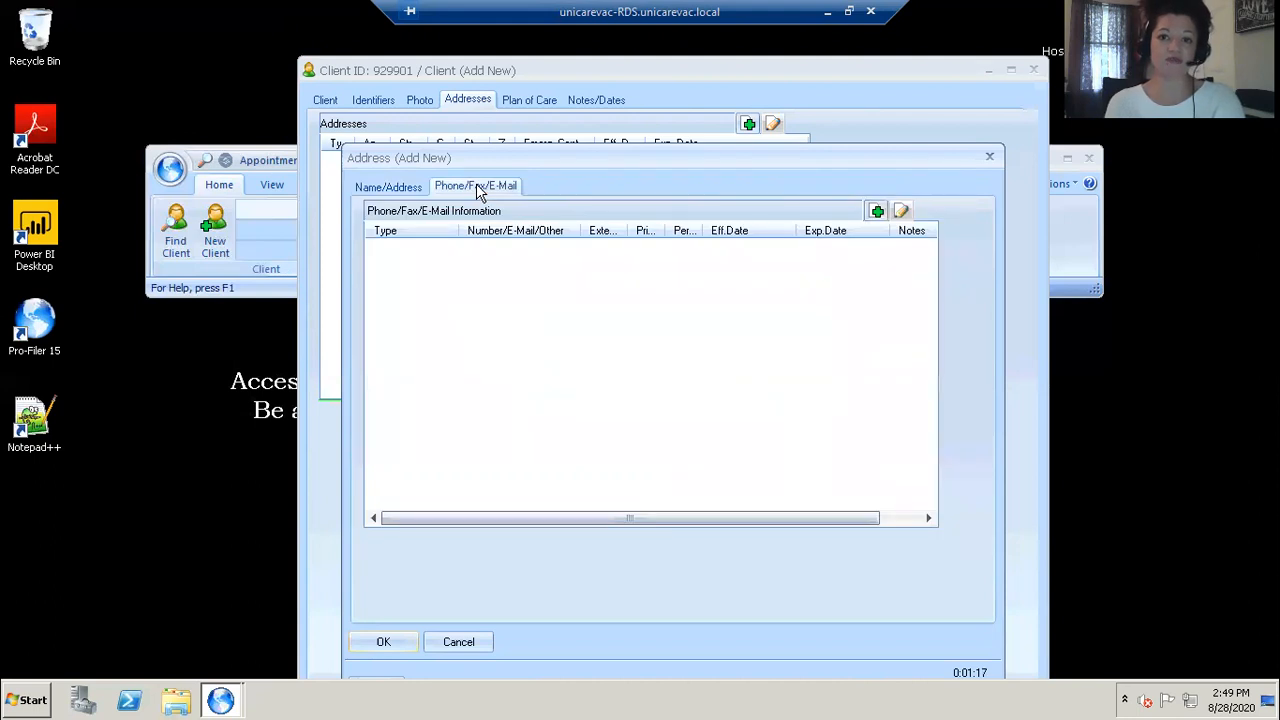
{"action": "left_click", "coordinate": [877, 211]}
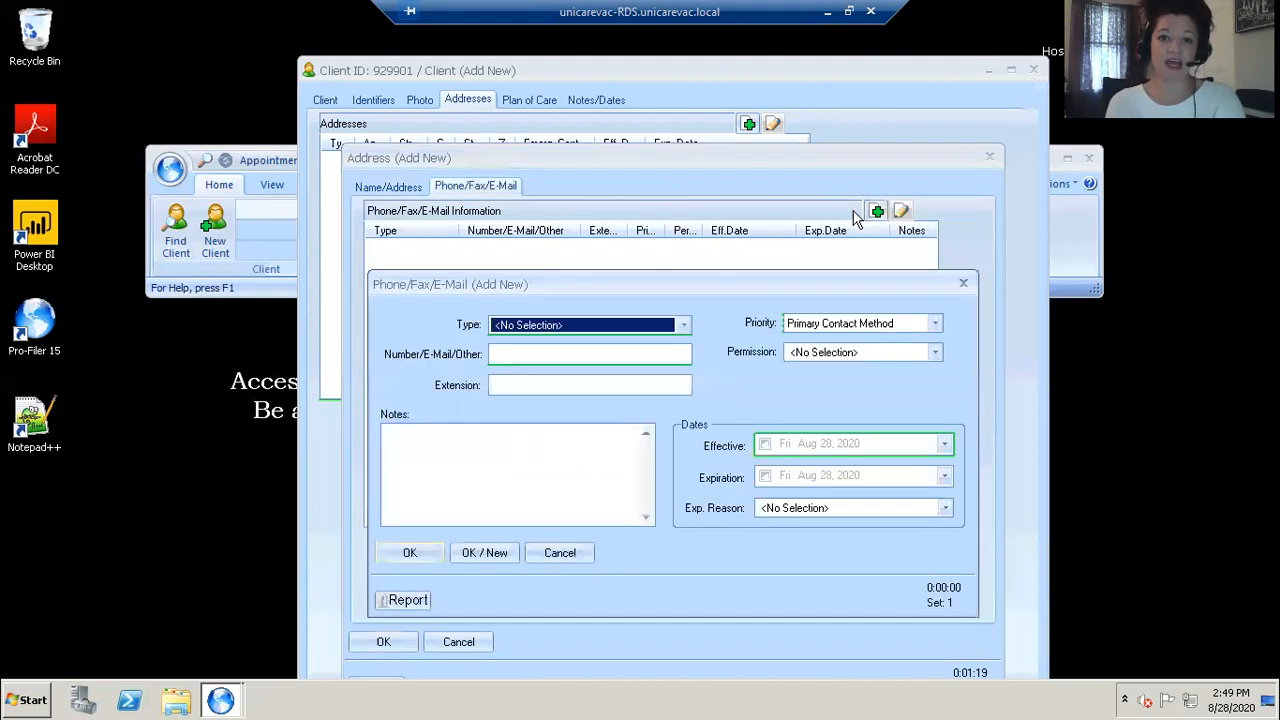
{"action": "left_click", "coordinate": [683, 325]}
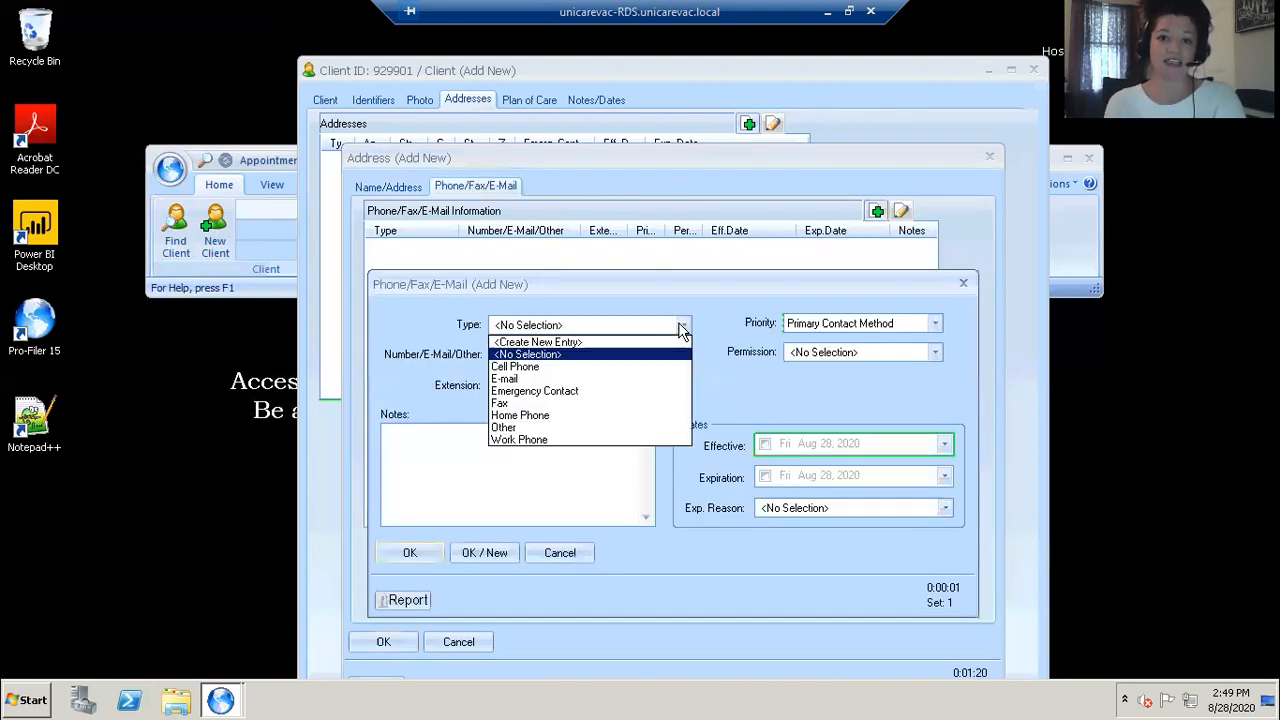
{"action": "left_click", "coordinate": [609, 368]}
{"action": "left_click", "coordinate": [570, 351]}
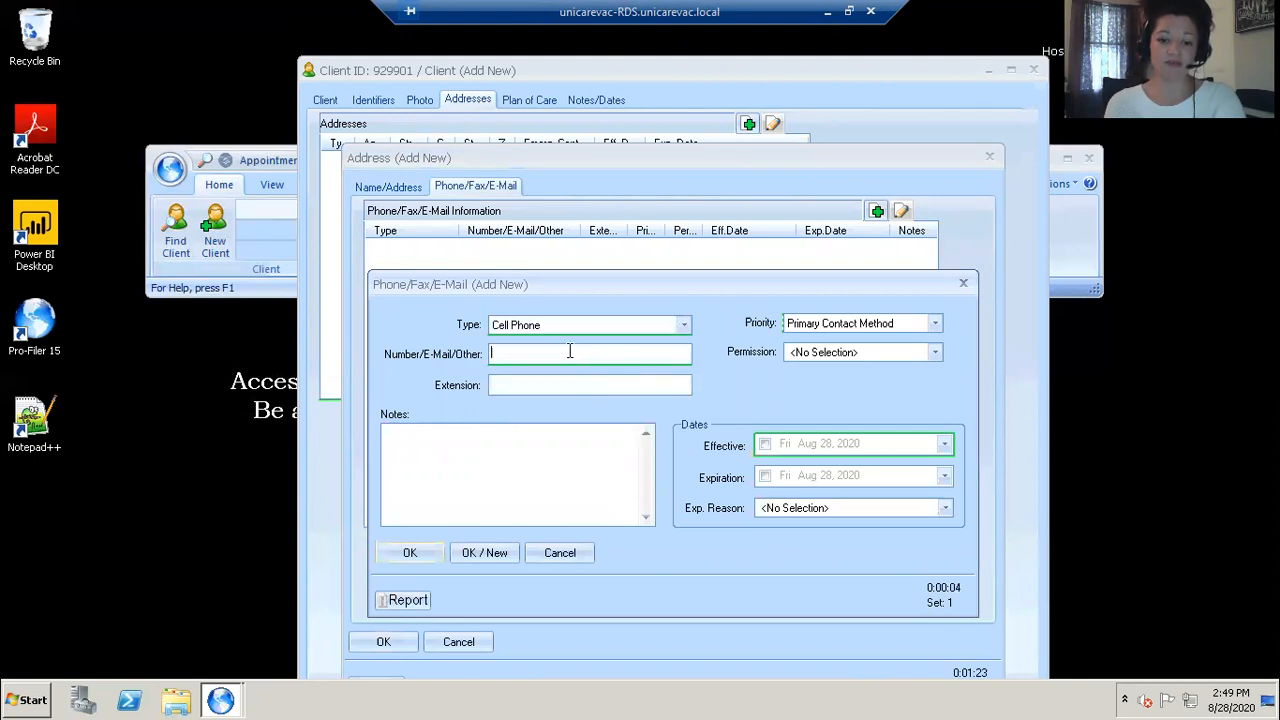
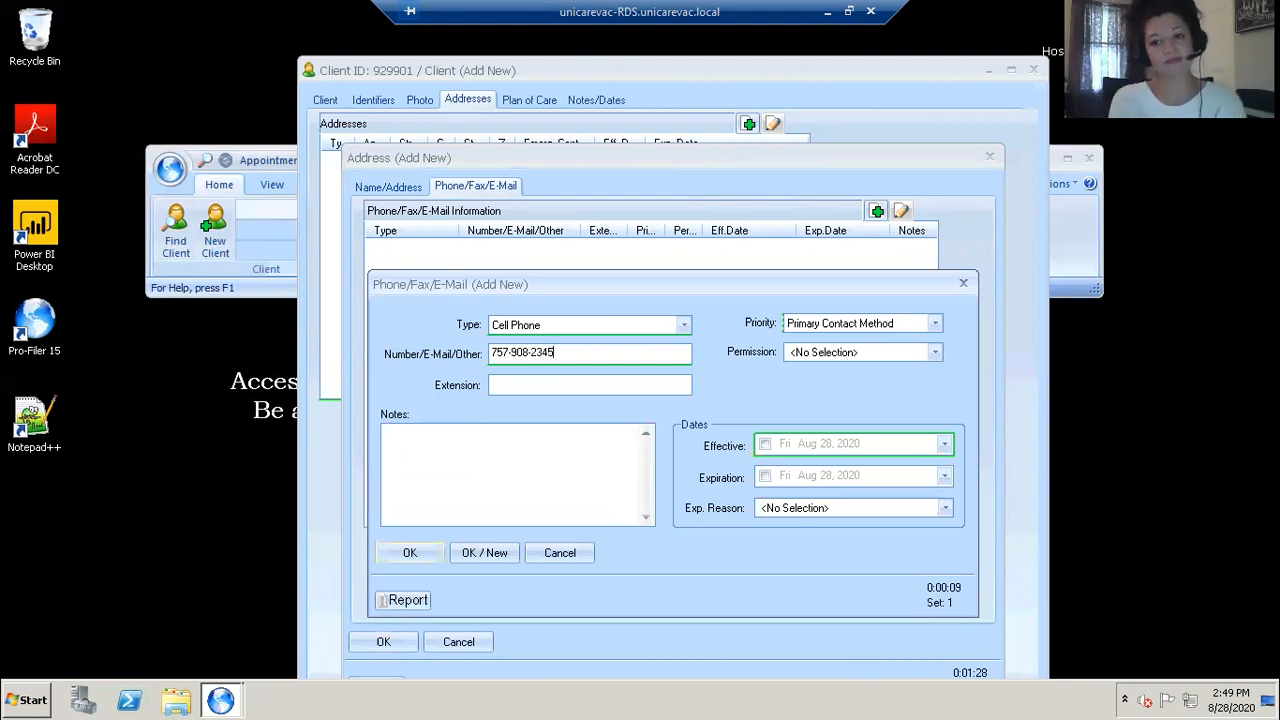
{"action": "left_click", "coordinate": [765, 443]}
{"action": "left_click", "coordinate": [432, 558]}
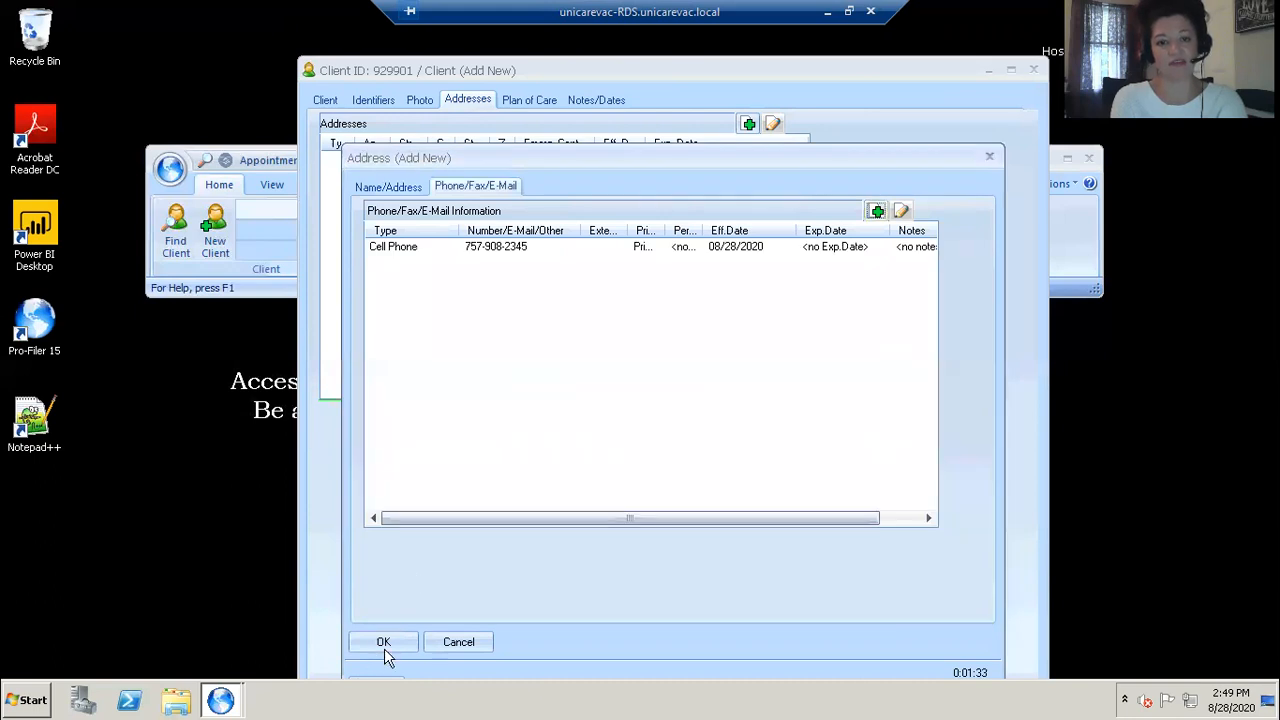
{"action": "left_click", "coordinate": [384, 642]}
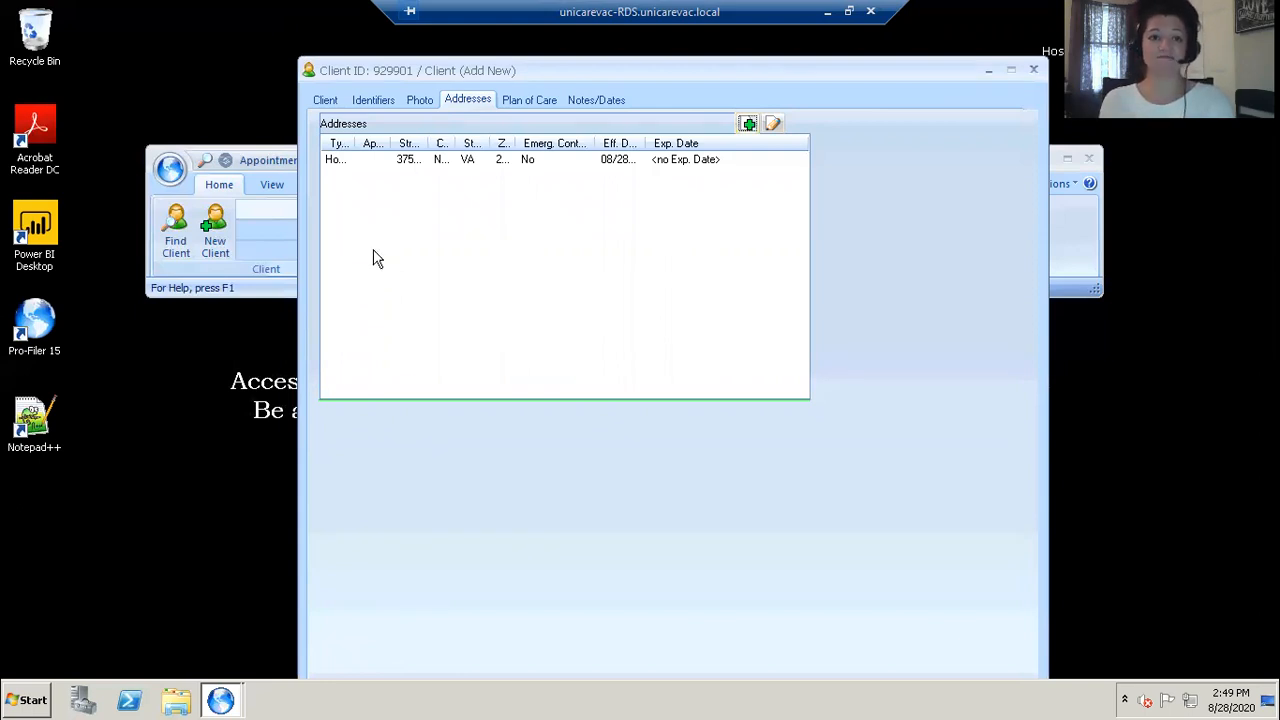
Step: Enable the effective date on the client record's Notes/Dates page
{"action": "left_click_drag", "start_coordinate": [600, 70], "coordinate": [493, 100]}
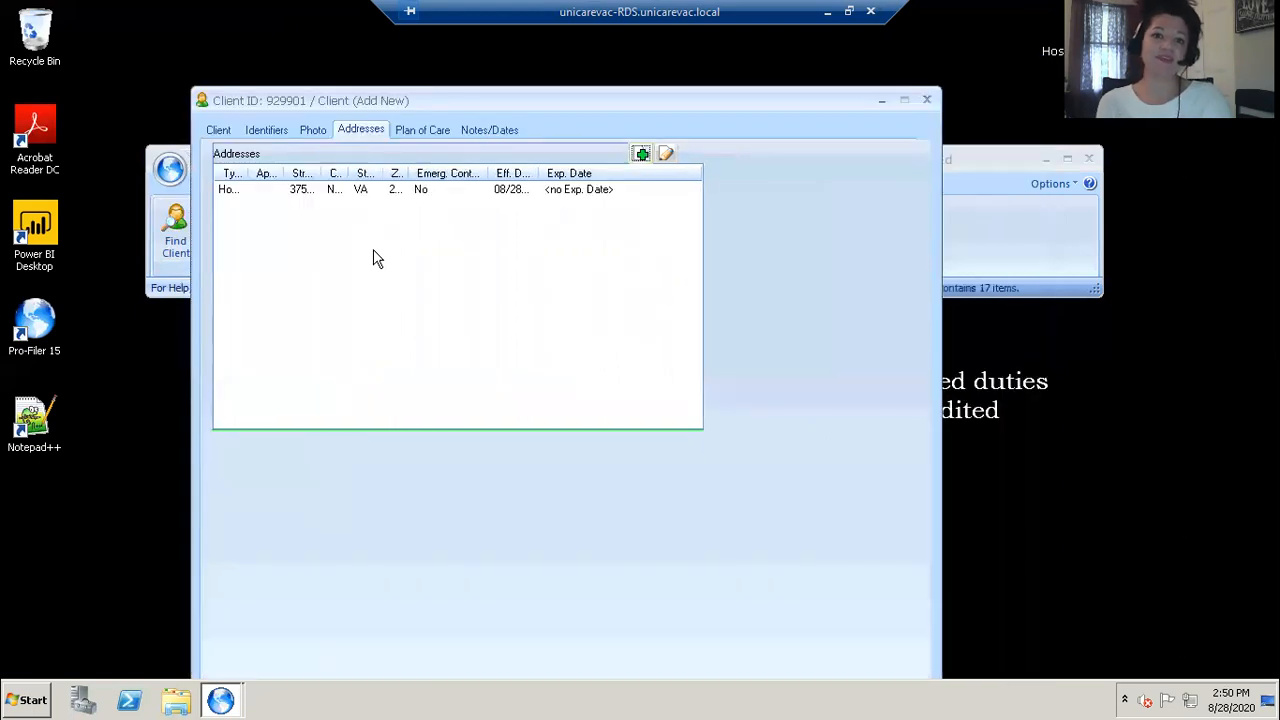
{"action": "left_click", "coordinate": [490, 131]}
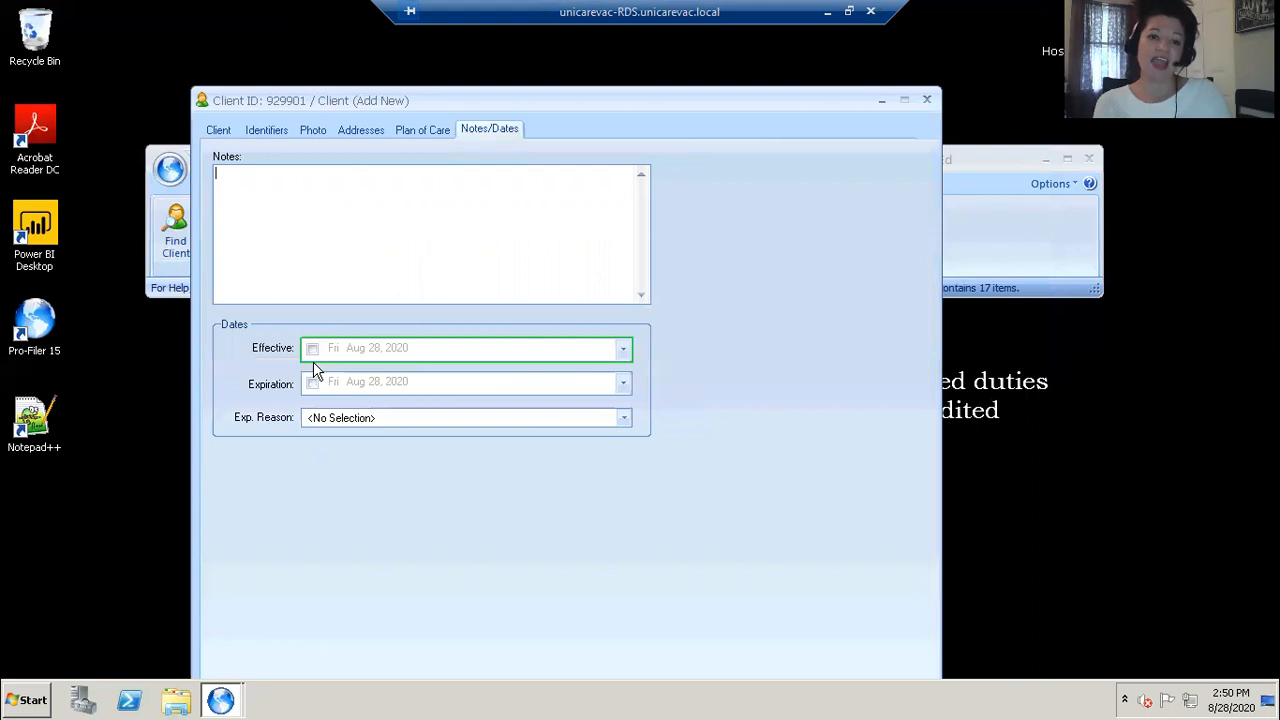
{"action": "left_click", "coordinate": [313, 349]}
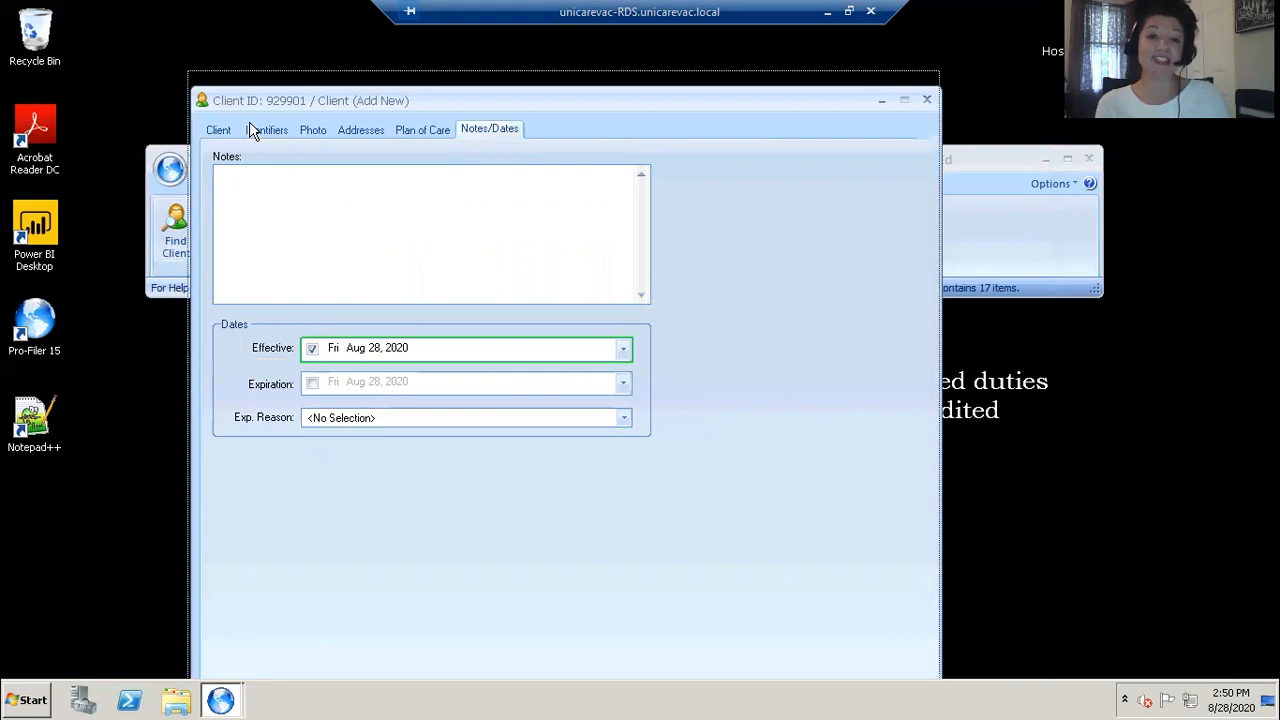
Step: Save the new client record, declining to complete the desired fields and to display the first 500 records
{"action": "left_click_drag", "start_coordinate": [263, 100], "coordinate": [268, 18]}
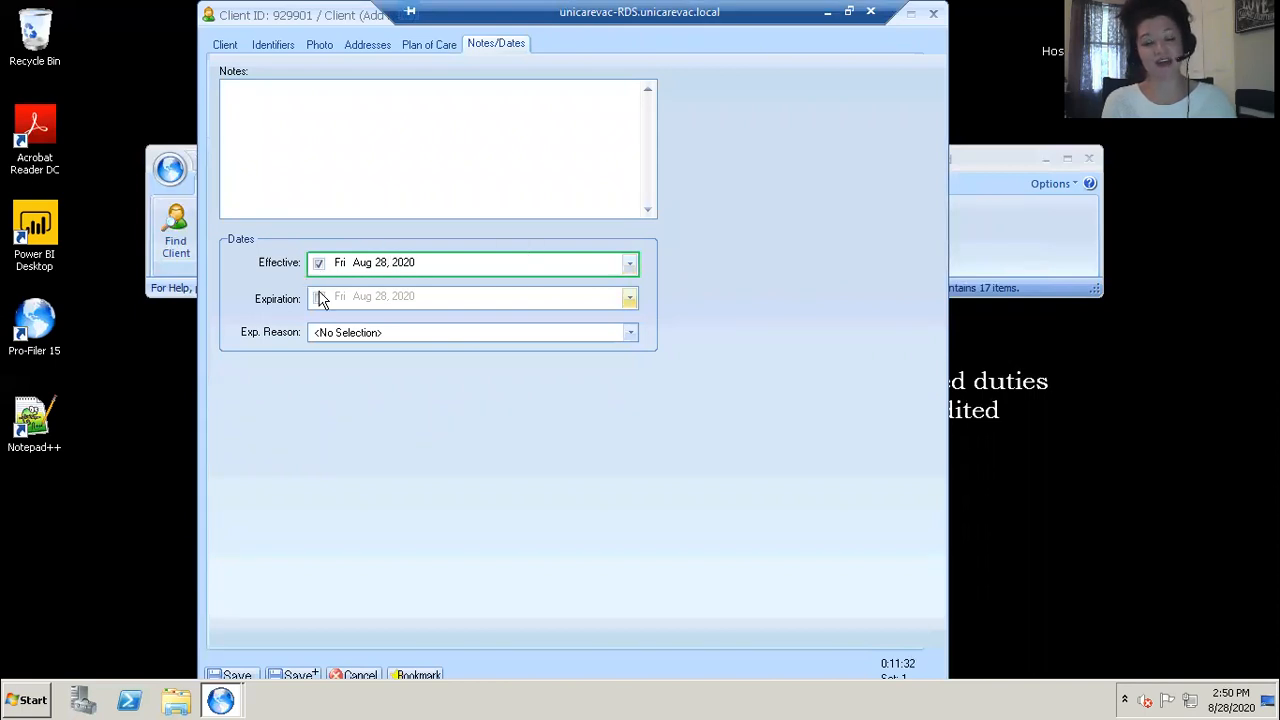
{"action": "left_click", "coordinate": [237, 677]}
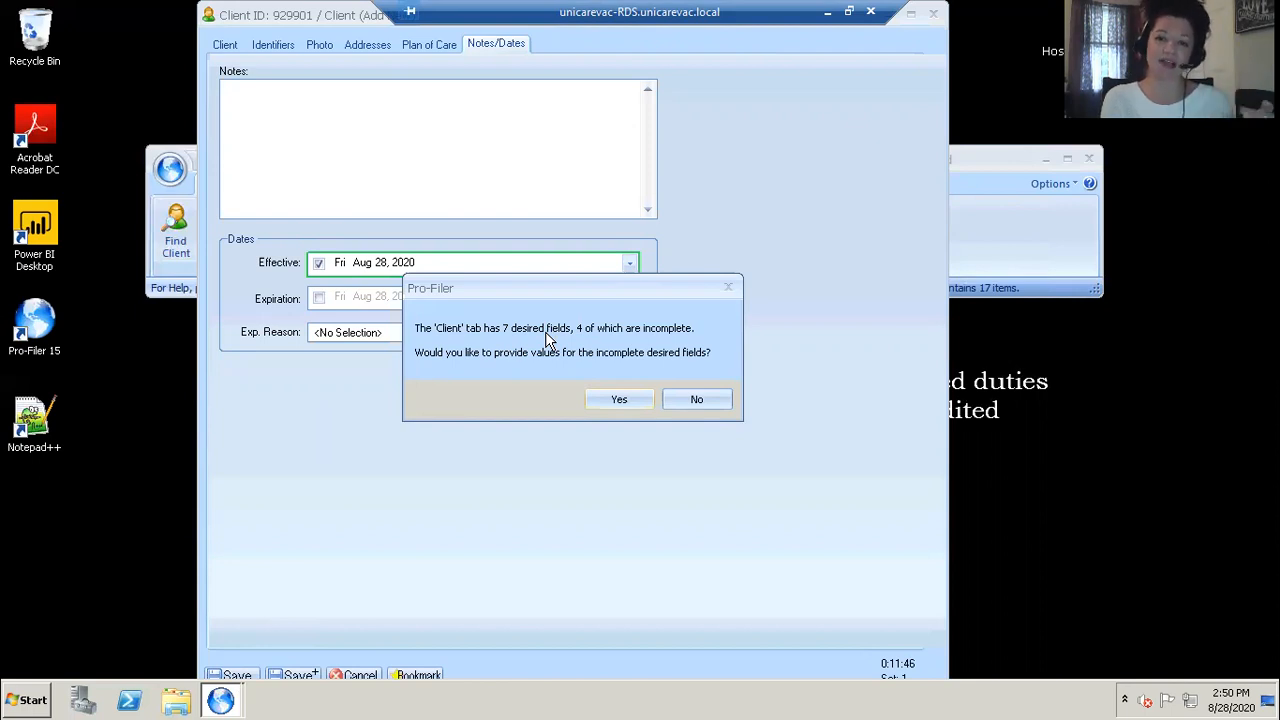
{"action": "left_click", "coordinate": [696, 402]}
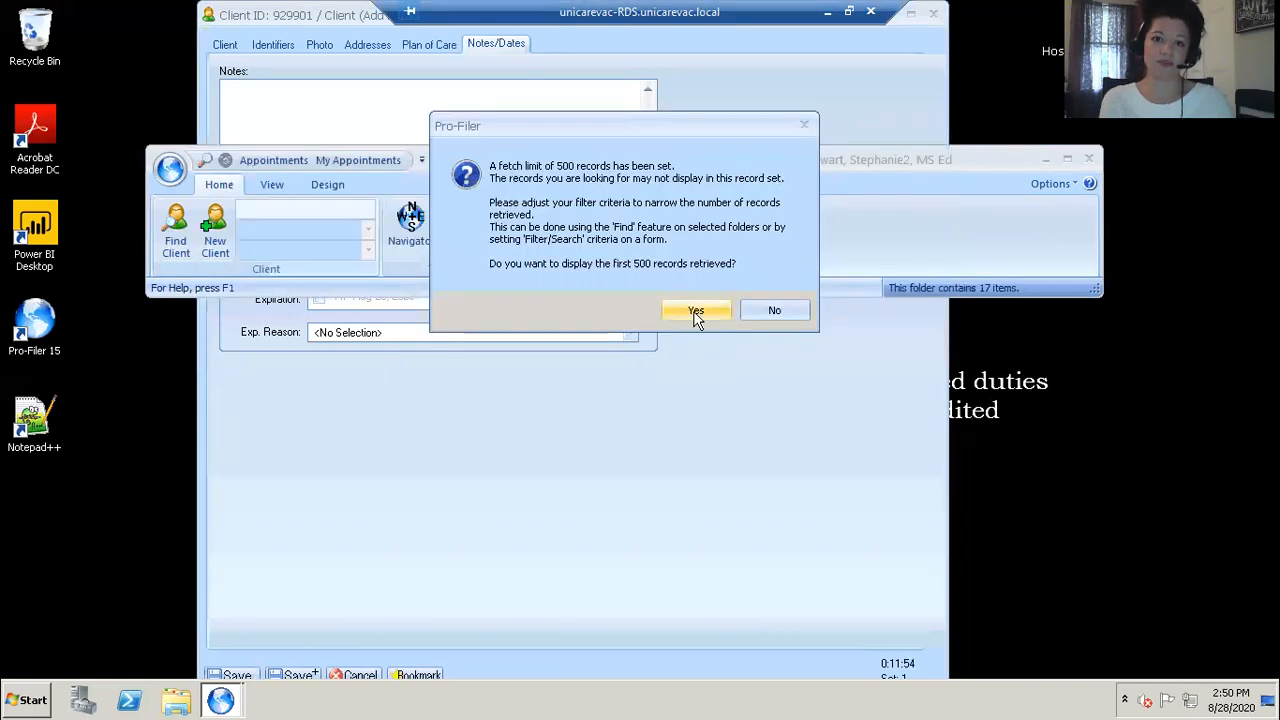
{"action": "left_click", "coordinate": [770, 311]}
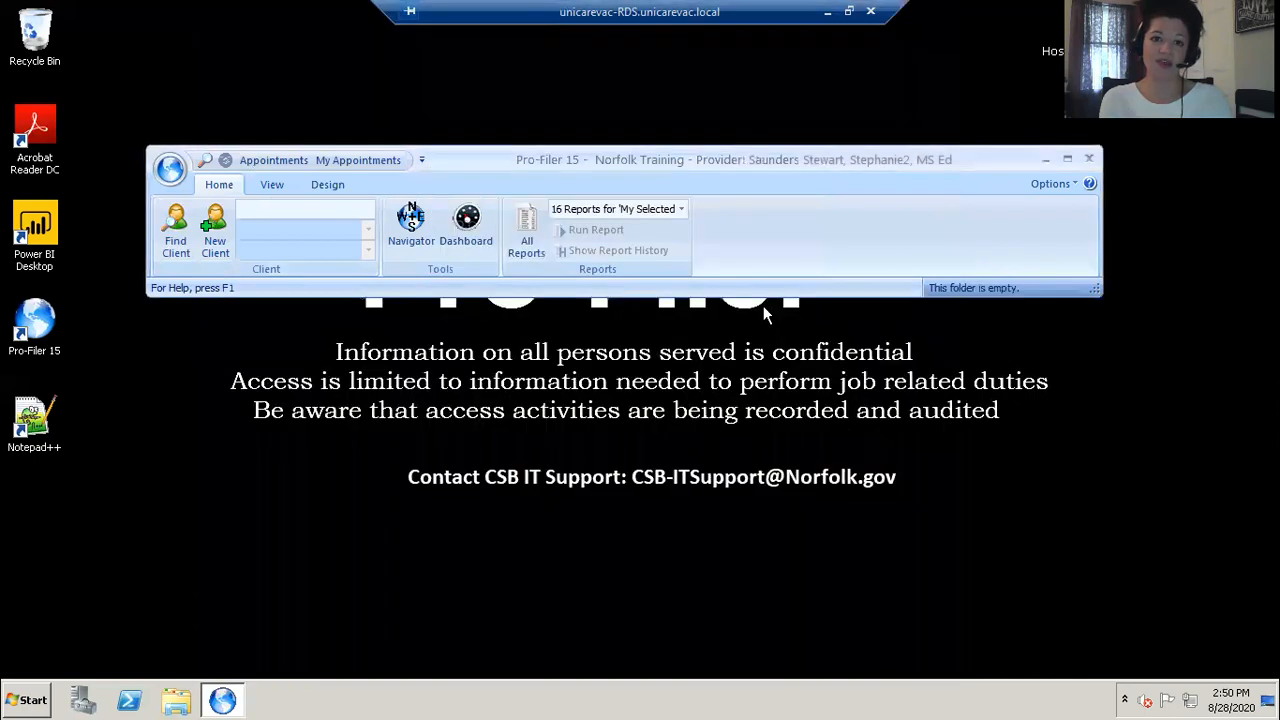
Step: Open the Navigator and look up the new client by first and last name
{"action": "left_click", "coordinate": [411, 220]}
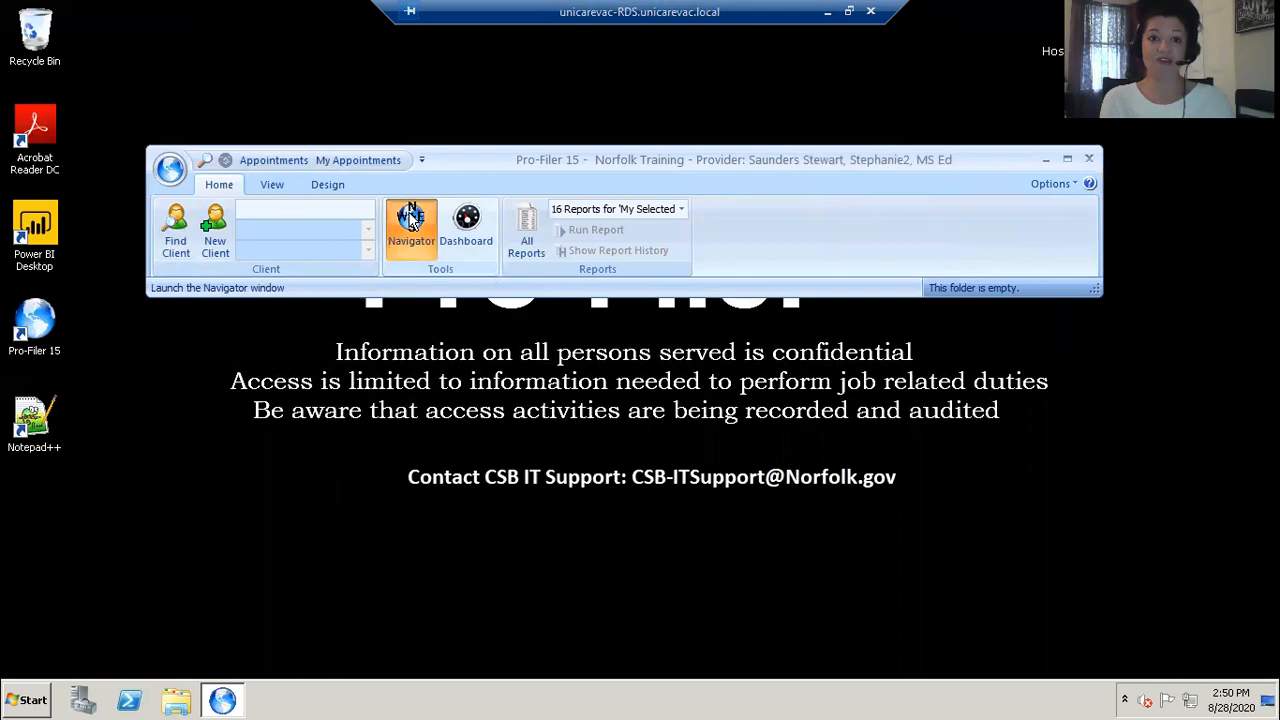
{"action": "type", "text": "har"}
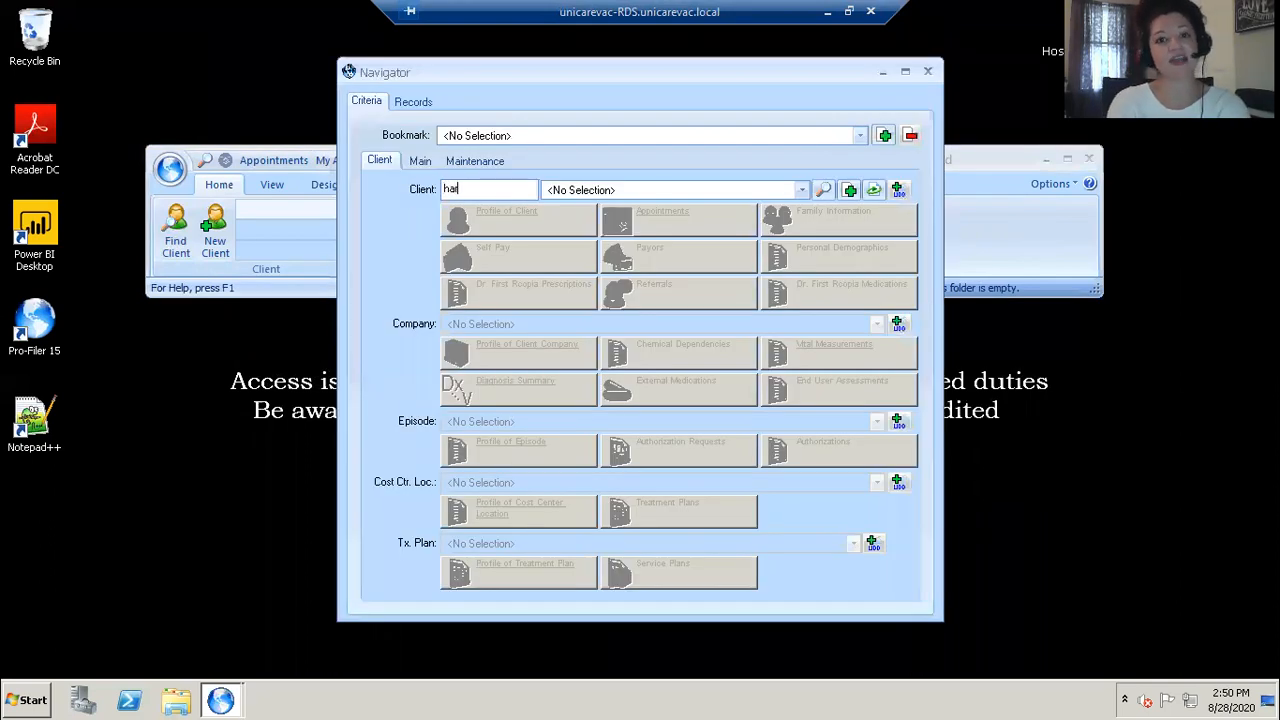
{"action": "type", "text": "ry potter"}
{"action": "key", "text": "Return"}
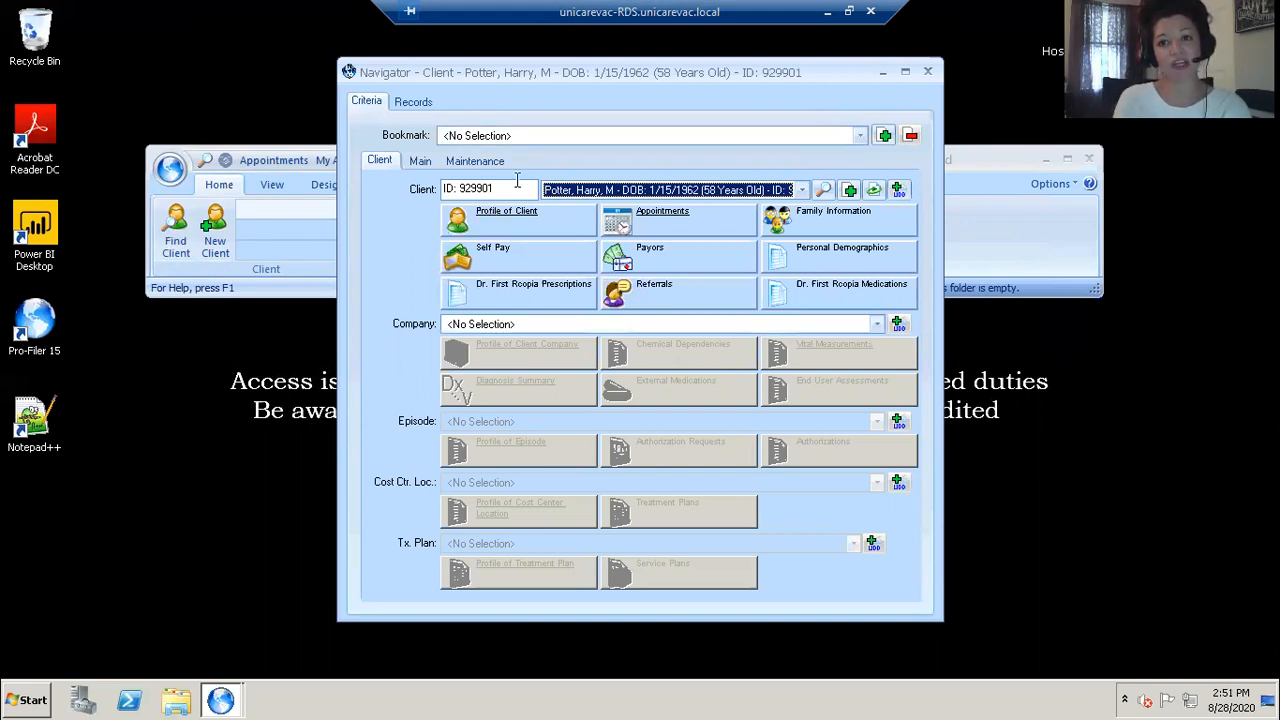
{"action": "left_click_drag", "start_coordinate": [781, 68], "coordinate": [771, 133]}
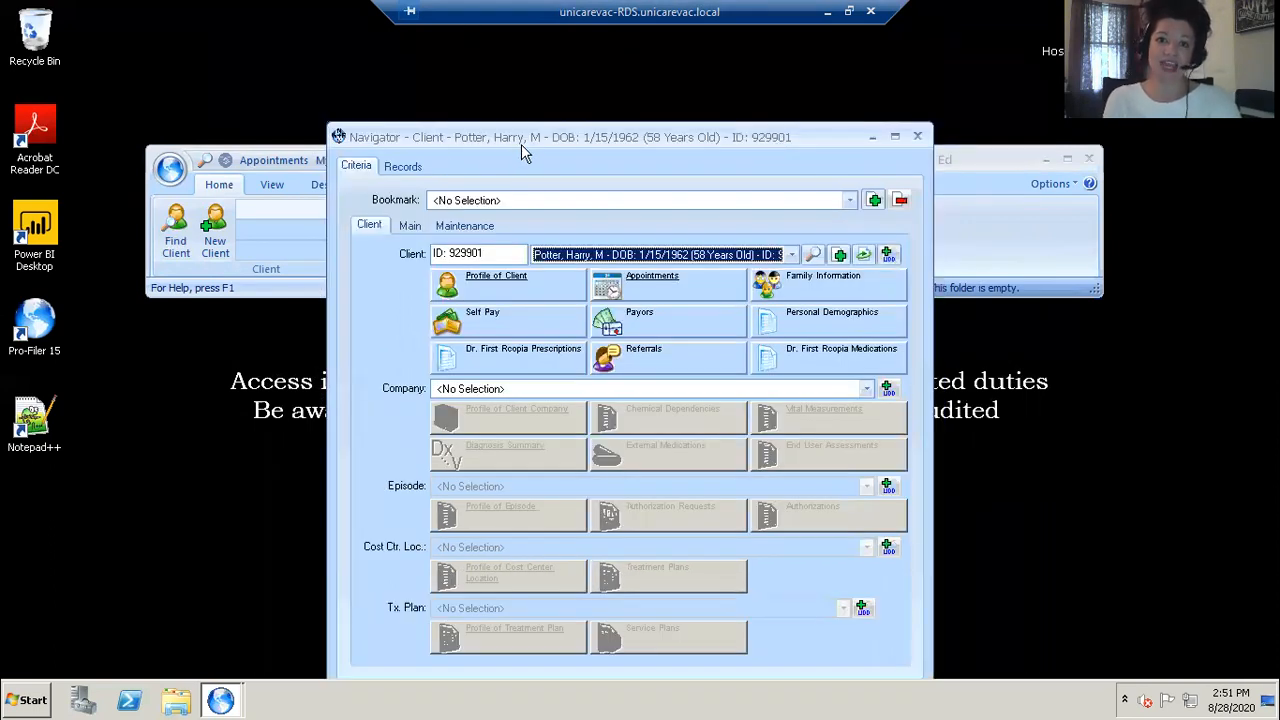